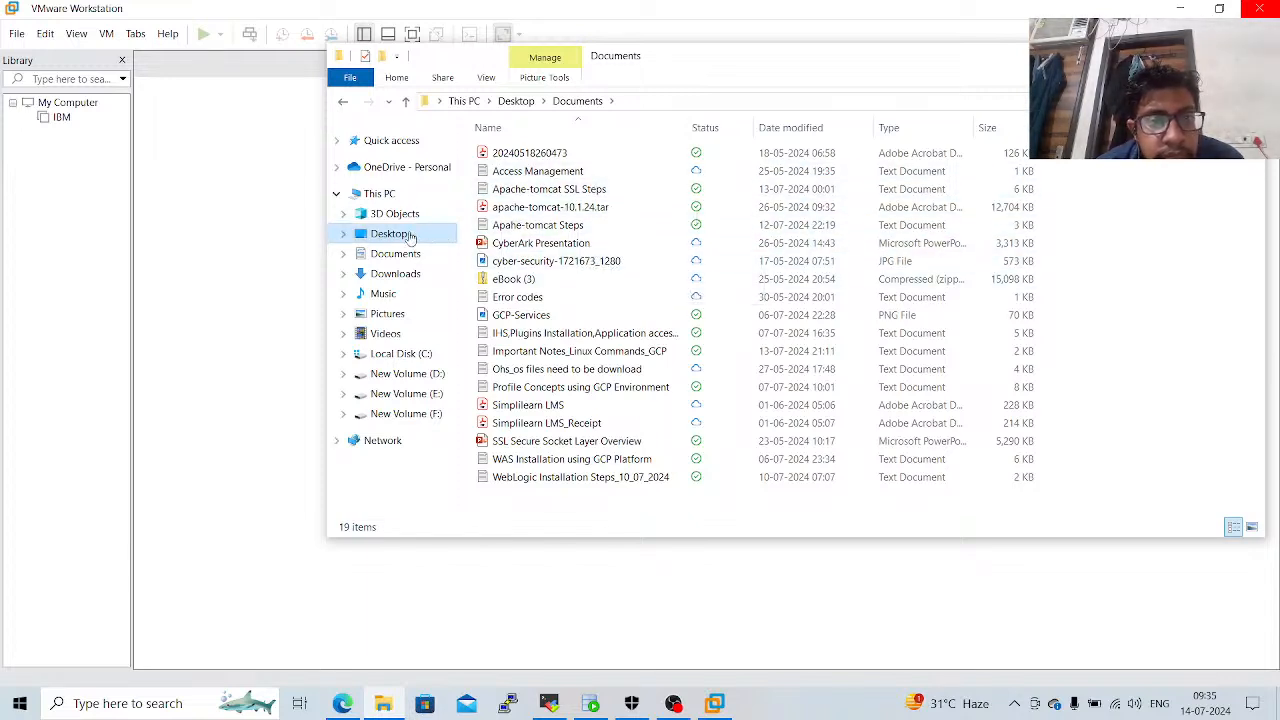
# Open the Apahe-tomcat Steps note from the Desktop's Documents folder, read it through to the end, and close it.
pyautogui.click(409, 236)
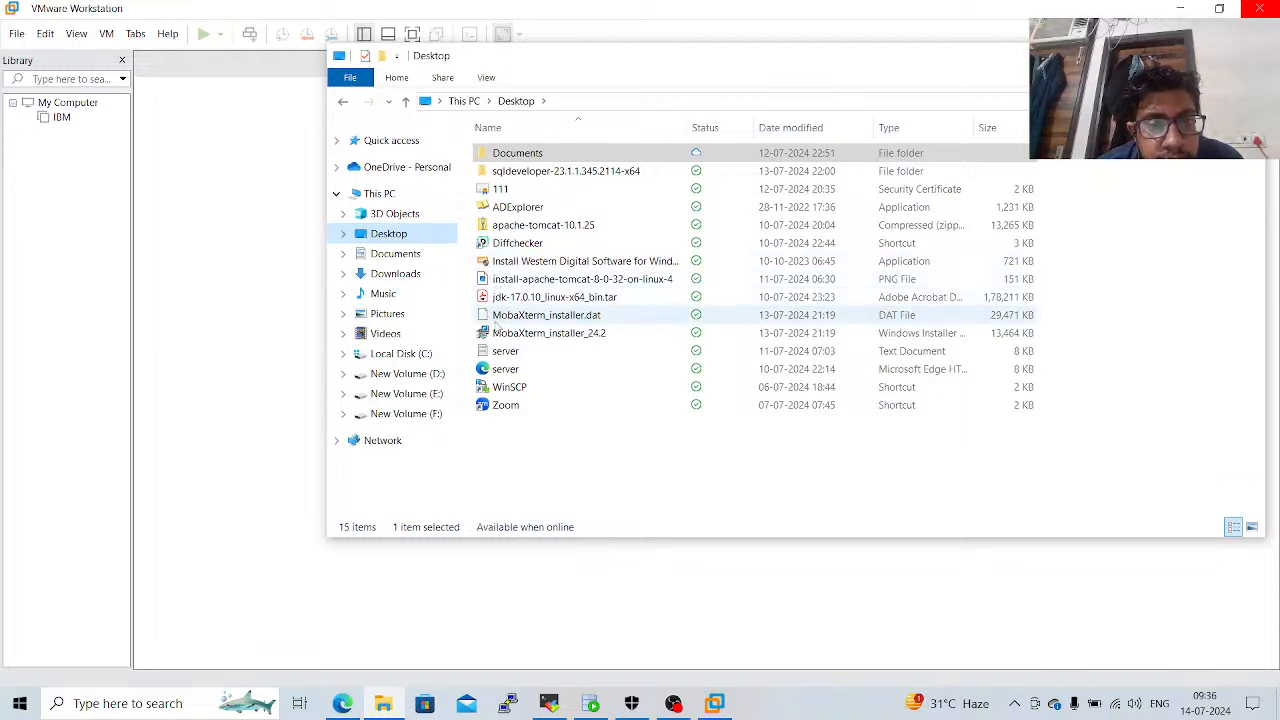
pyautogui.doubleClick(541, 155)
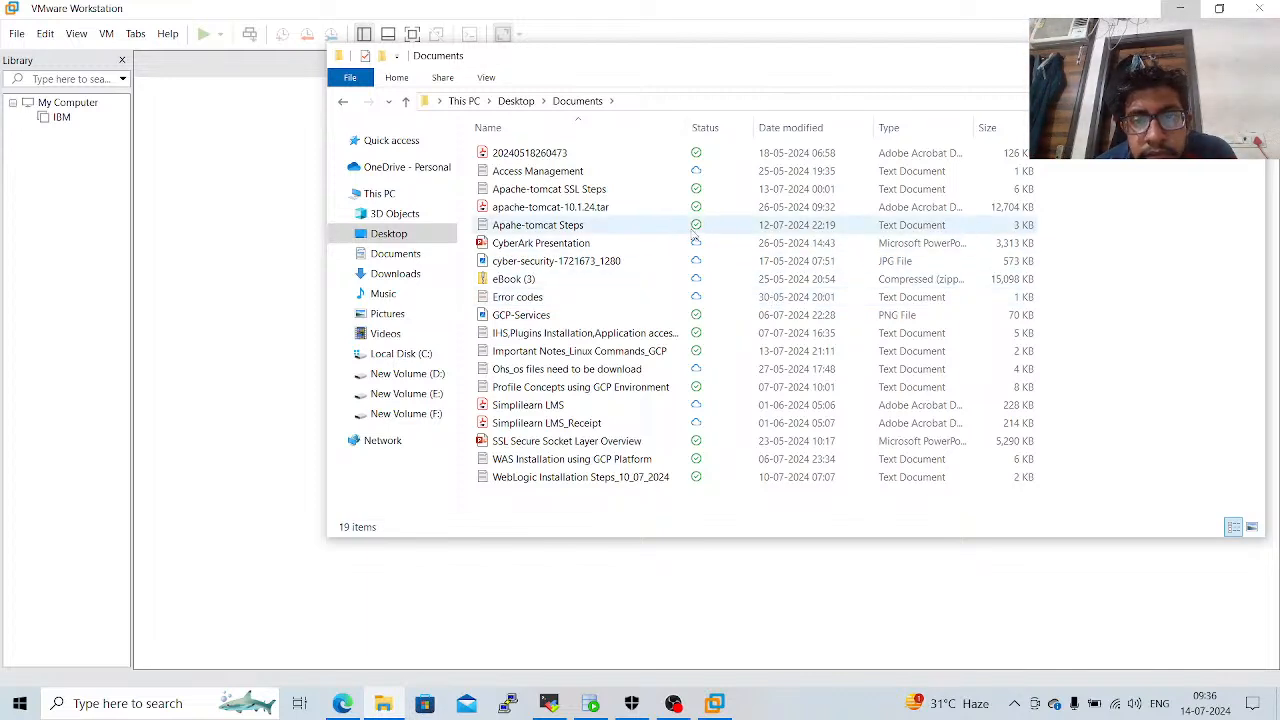
pyautogui.doubleClick(693, 230)
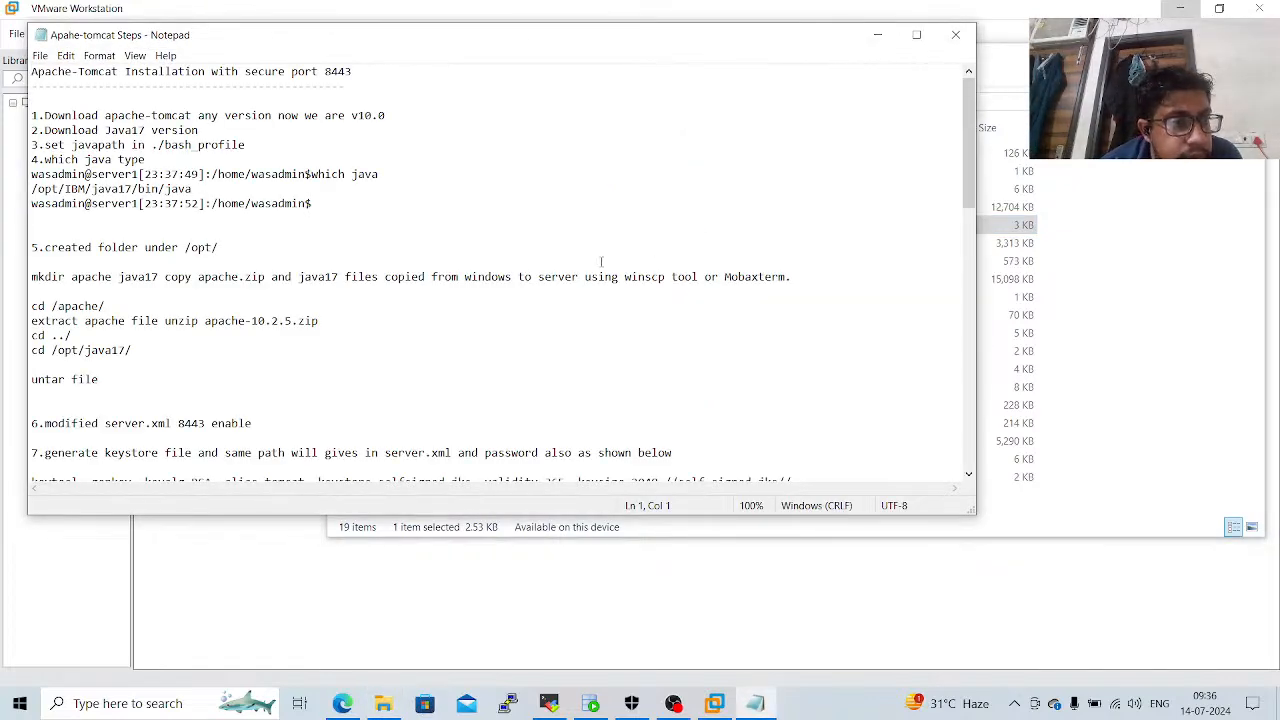
pyautogui.click(601, 262)
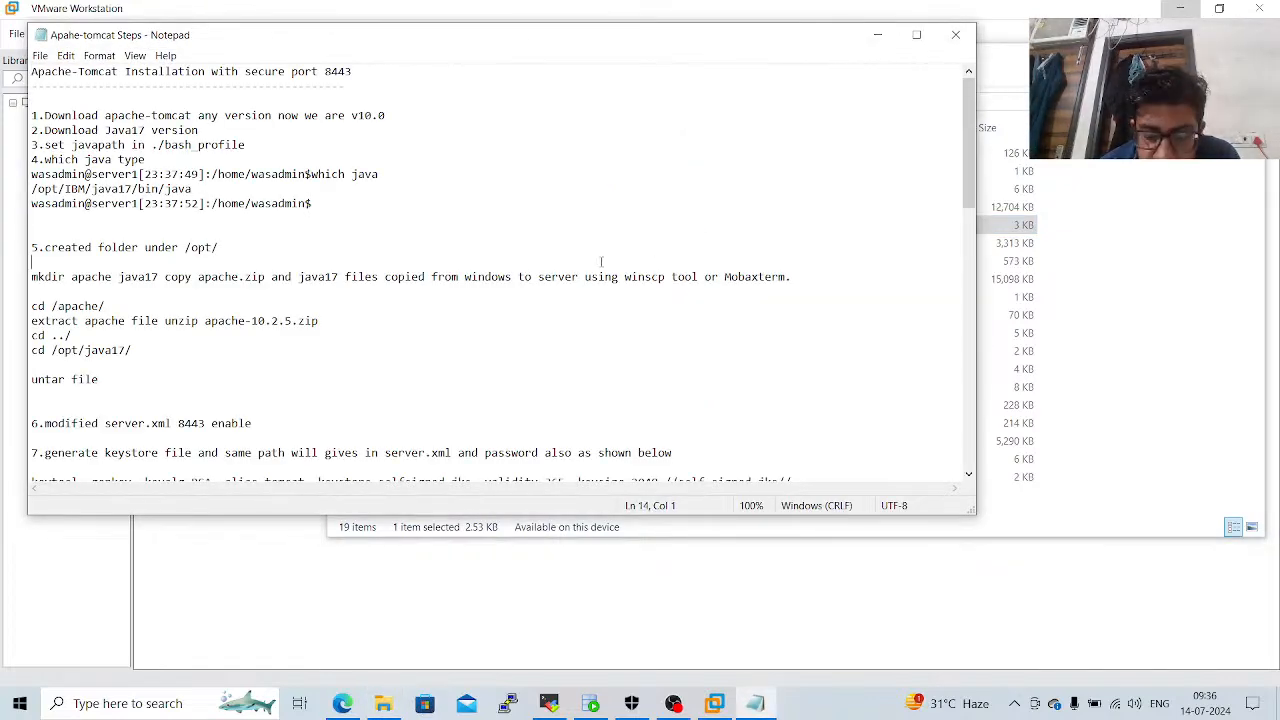
pyautogui.press('Down')
pyautogui.press('Down')
pyautogui.press('Down')
pyautogui.press('Down')
pyautogui.press('Down')
pyautogui.press('Down')
pyautogui.press('Down')
pyautogui.press('Down')
pyautogui.press('Down')
pyautogui.press('Down')
pyautogui.press('Down')
pyautogui.press('Down')
pyautogui.press('Down')
pyautogui.press('Down')
pyautogui.press('Down')
pyautogui.press('Down')
pyautogui.press('Down')
pyautogui.press('Down')
pyautogui.press('Down')
pyautogui.press('Down')
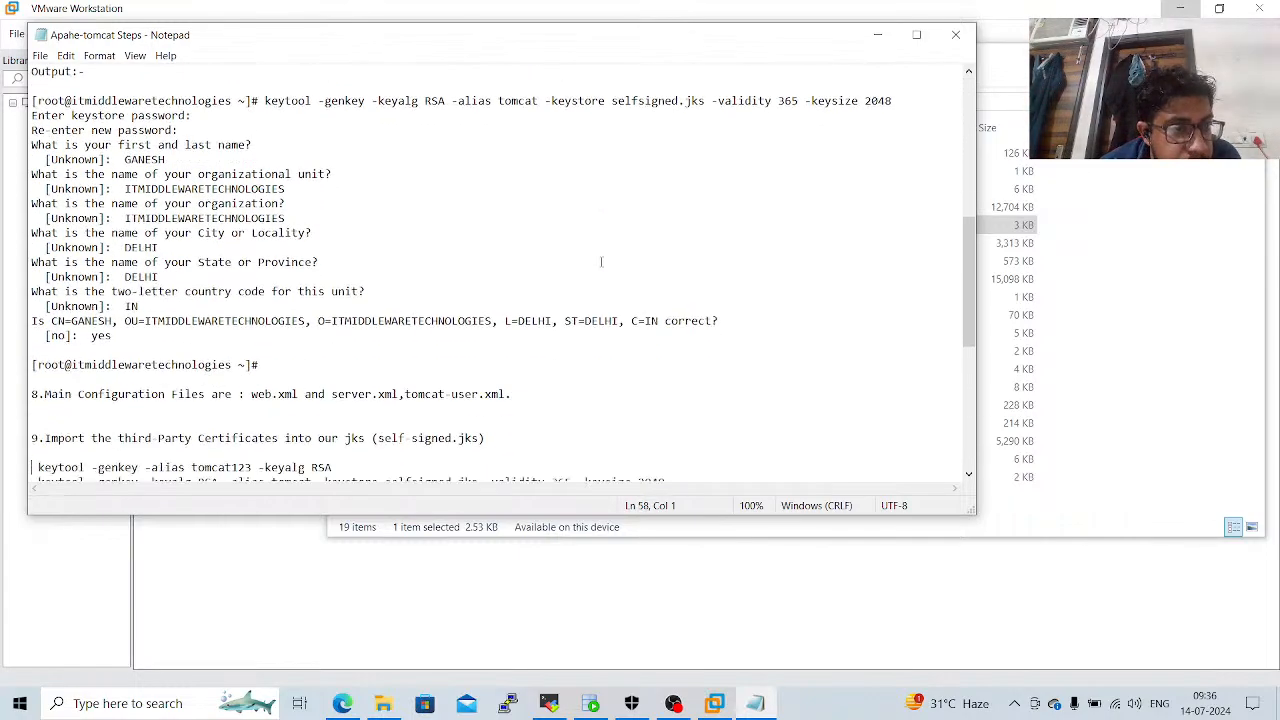
pyautogui.press('Down')
pyautogui.press('Down')
pyautogui.press('Down')
pyautogui.press('Down')
pyautogui.press('Down')
pyautogui.press('Down')
pyautogui.press('Down')
pyautogui.press('Down')
pyautogui.press('Down')
pyautogui.press('Down')
pyautogui.press('Down')
pyautogui.press('Down')
pyautogui.press('Down')
pyautogui.press('Down')
pyautogui.press('Down')
pyautogui.press('Down')
pyautogui.press('Down')
pyautogui.press('Down')
pyautogui.press('Down')
pyautogui.press('Down')
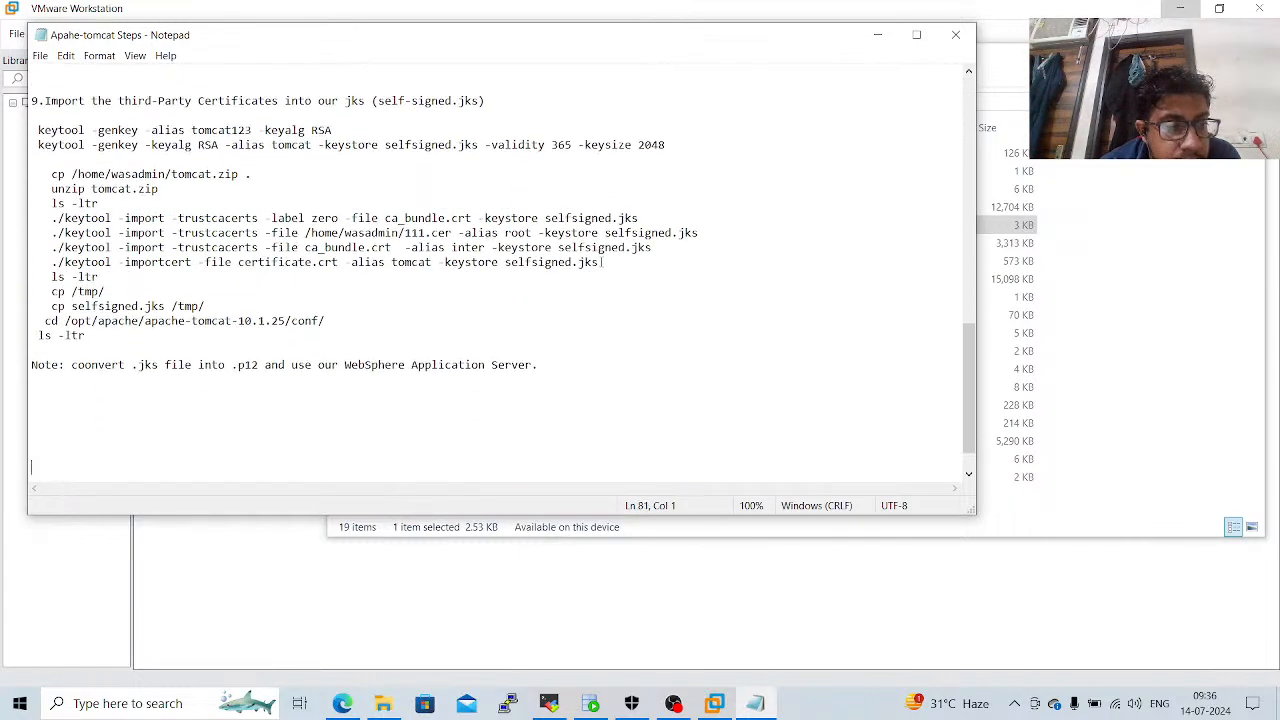
pyautogui.click(953, 34)
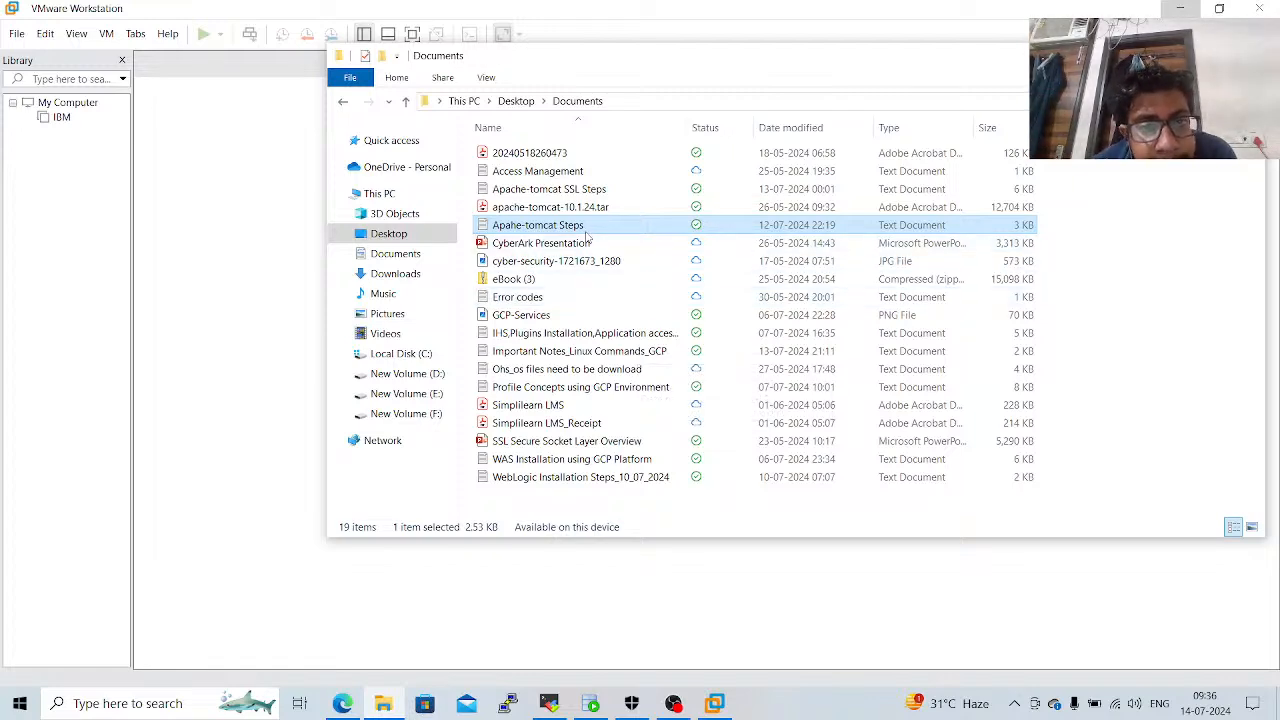
# Check the contents of the Access Management note in the same folder and close it.
pyautogui.click(574, 173)
pyautogui.doubleClick(575, 173)
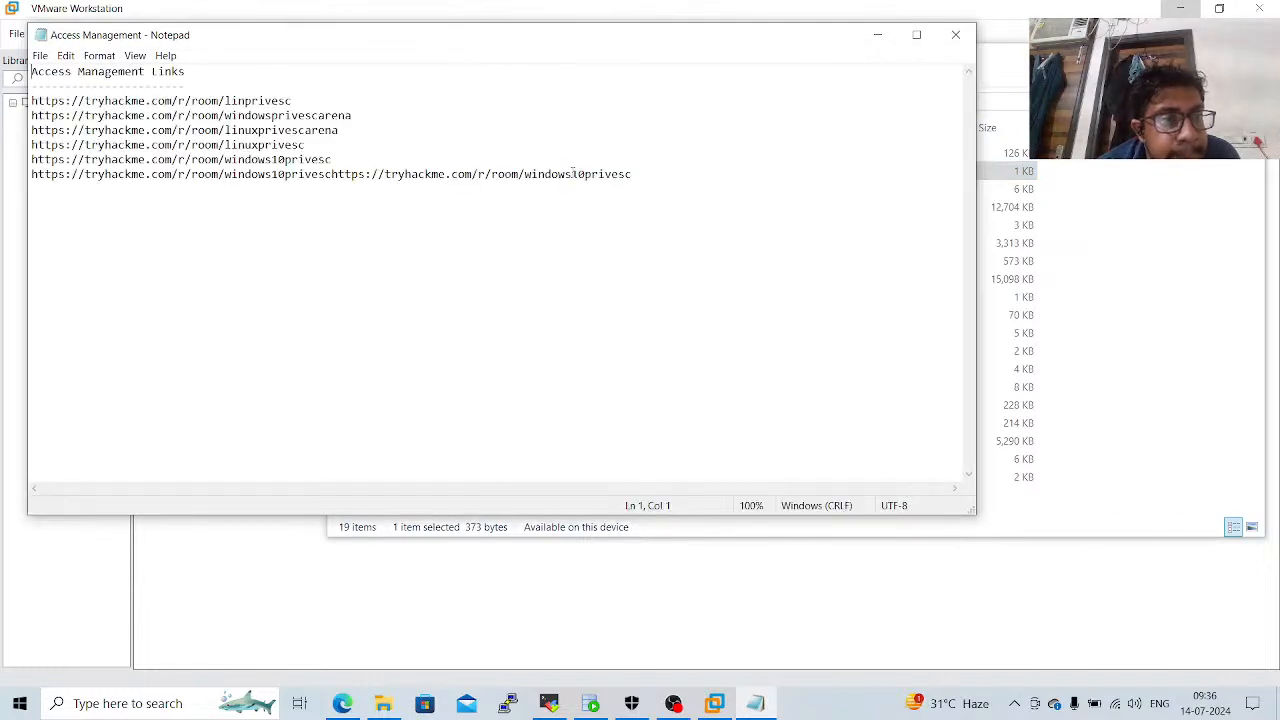
pyautogui.click(955, 35)
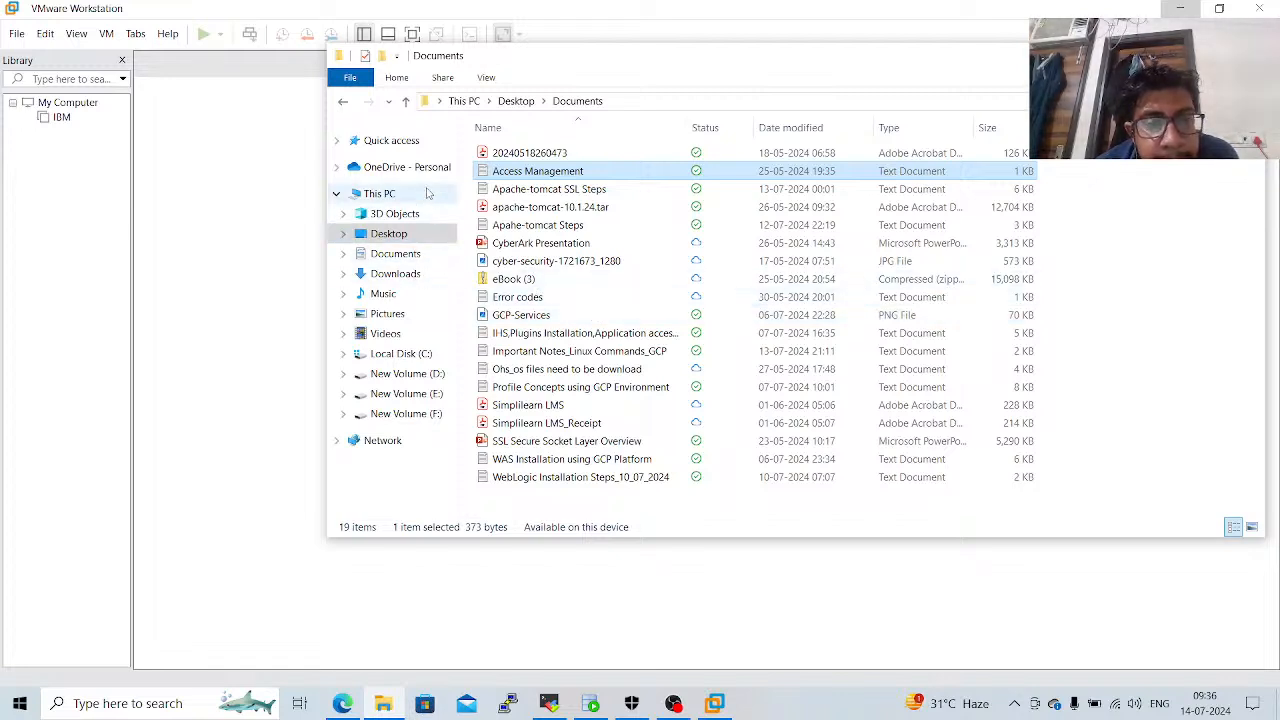
# Look through the Documents library under This PC and its subfolders for the installation notes.
pyautogui.click(395, 254)
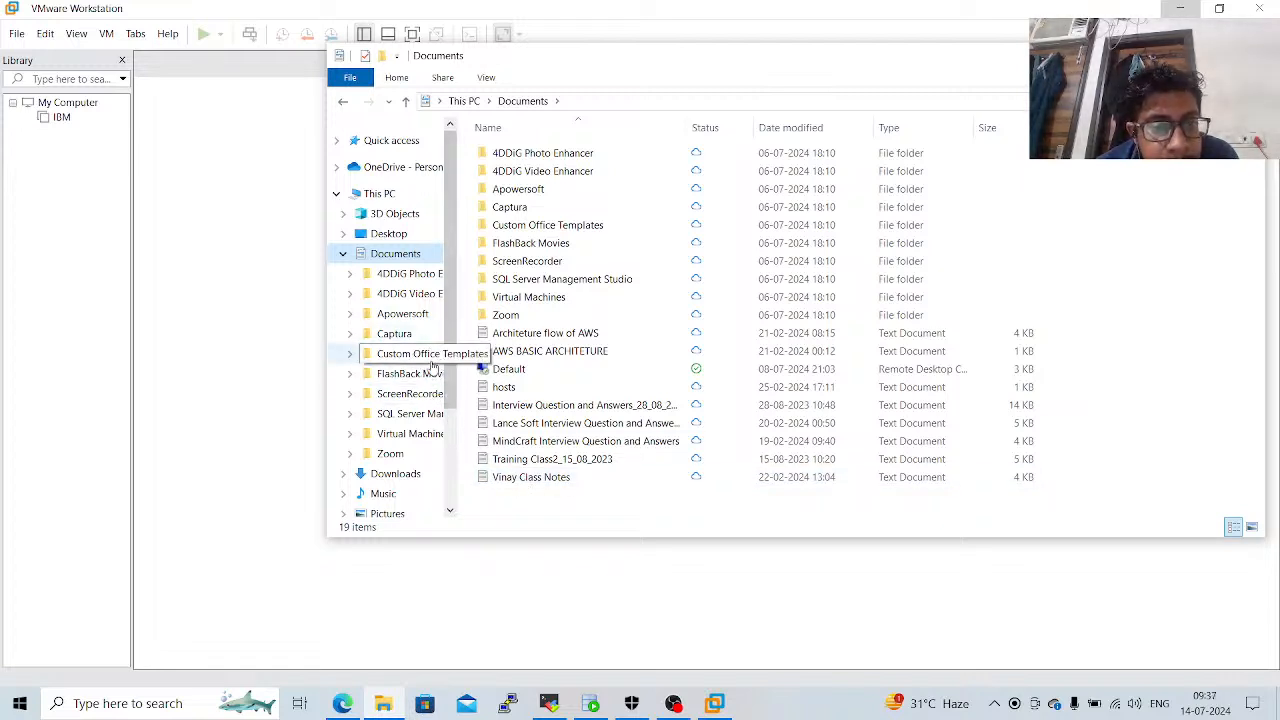
pyautogui.scroll(-1, 414, 420)
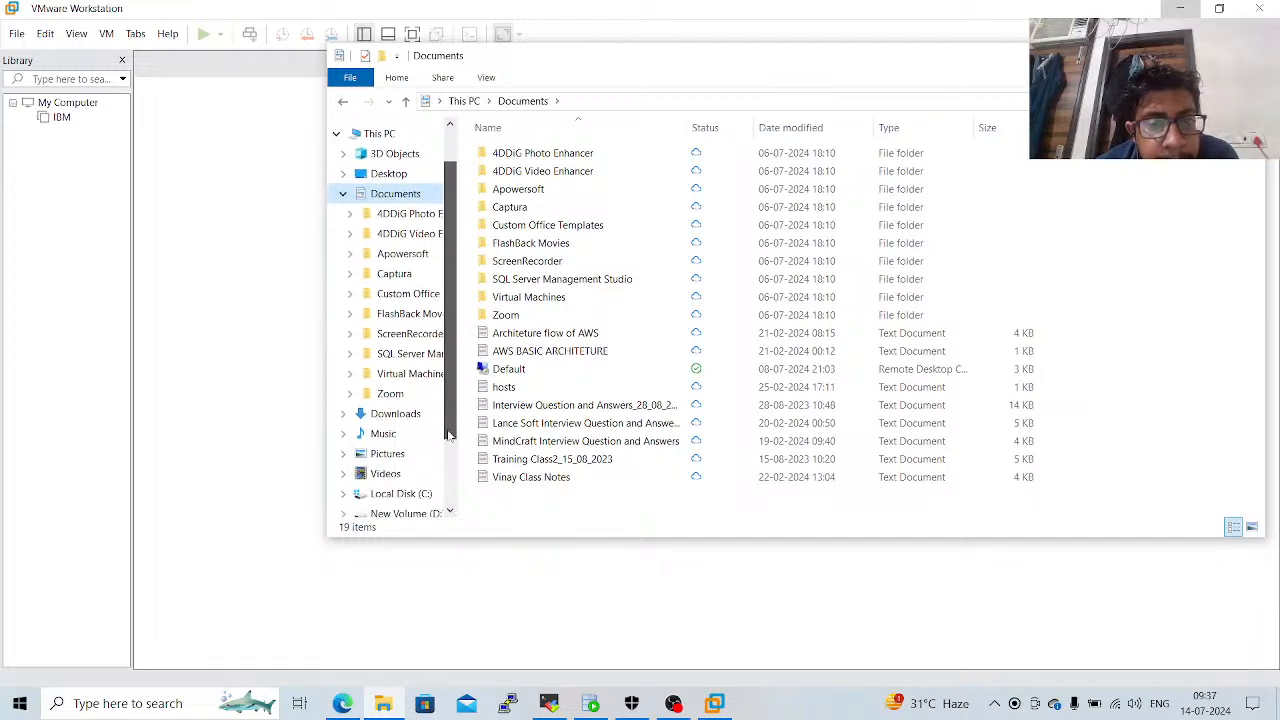
pyautogui.scroll(-1, 448, 435)
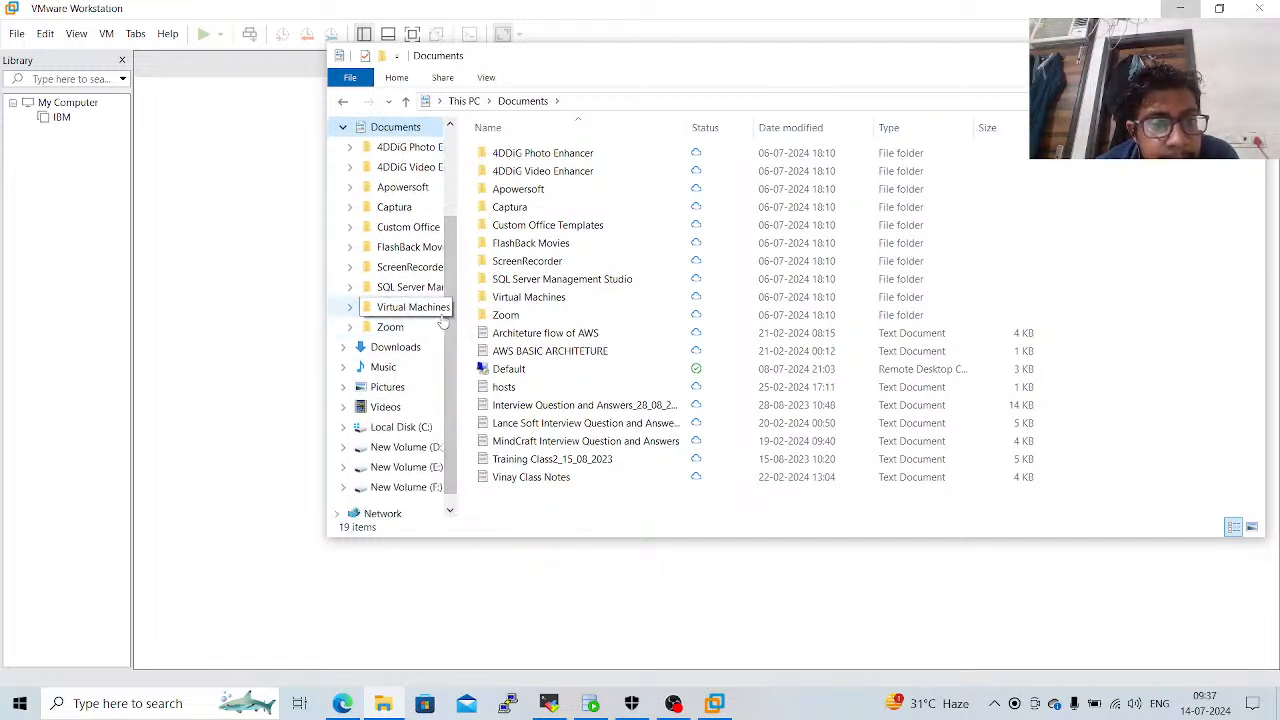
pyautogui.moveTo(447, 316); pyautogui.dragTo(450, 212)
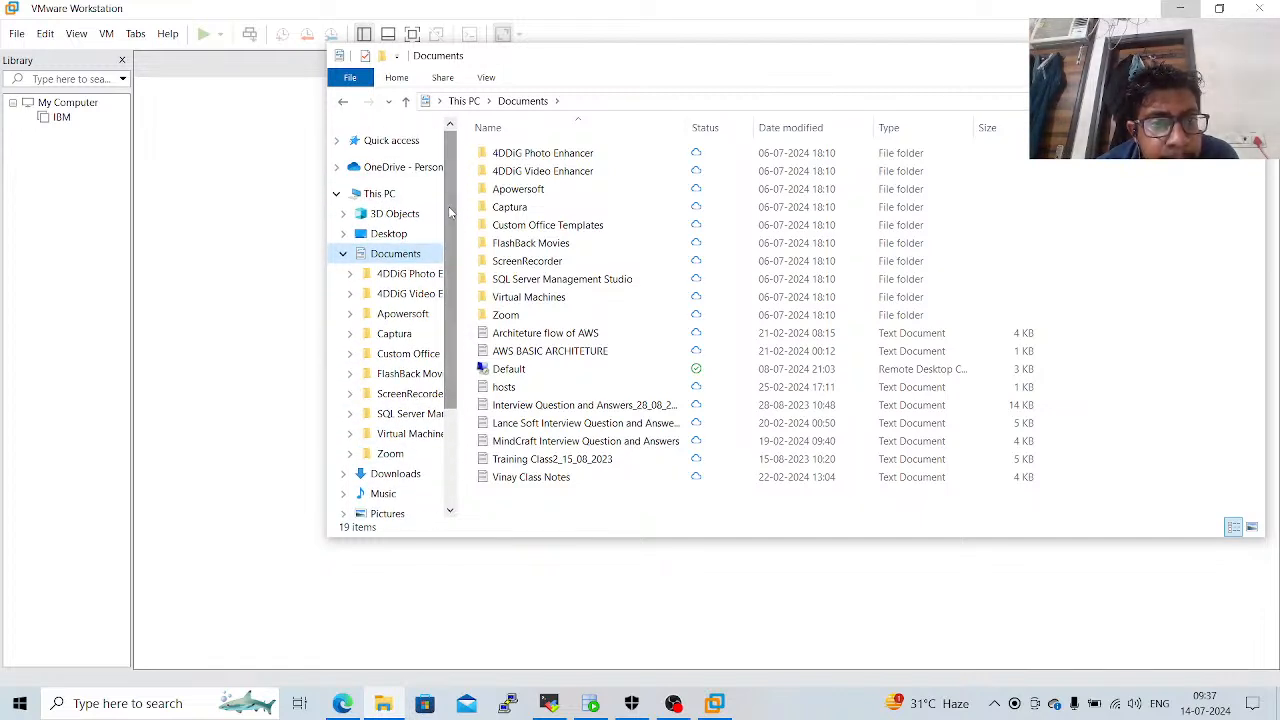
# Check the contents of the sqldeveloper-23.1.1.345.2114-x64 folder on the Desktop and return to the Desktop listing.
pyautogui.click(400, 234)
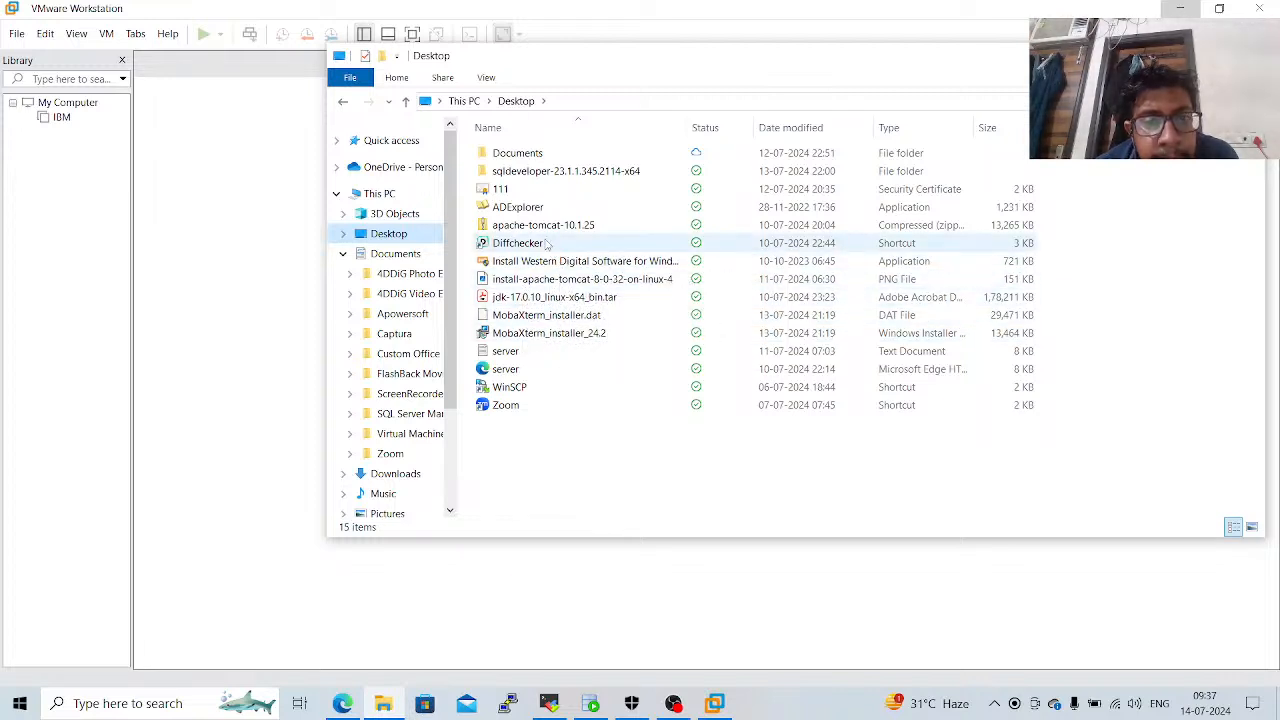
pyautogui.doubleClick(505, 175)
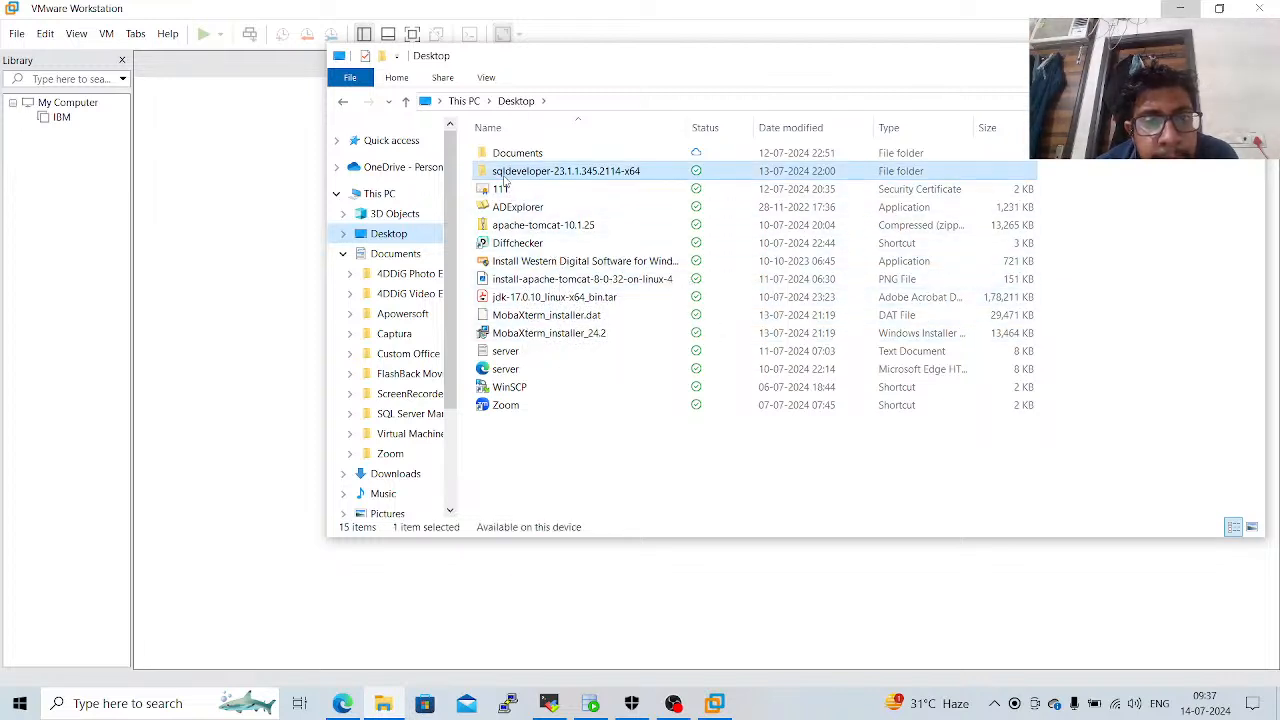
pyautogui.click(343, 103)
# Open Important Notes_Linux Commands_GCP from the Desktop's Documents folder, maximize it, and enlarge the text to 200%.
pyautogui.doubleClick(510, 154)
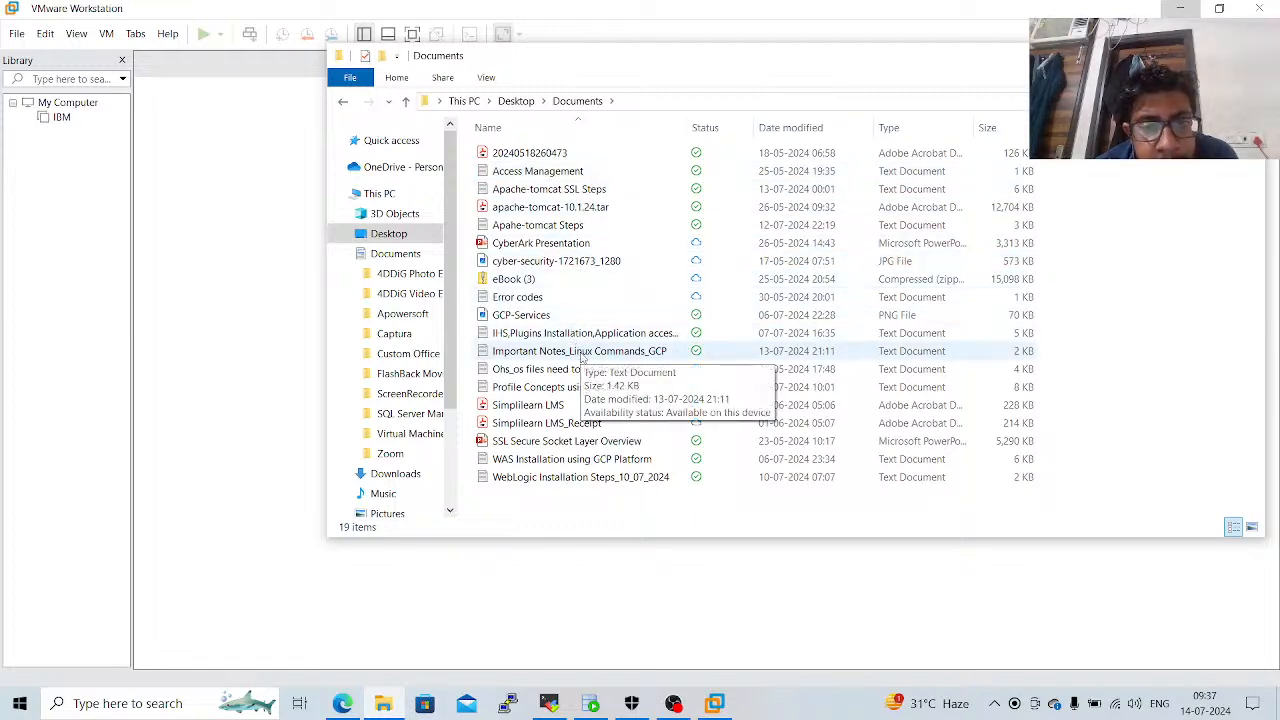
pyautogui.doubleClick(583, 355)
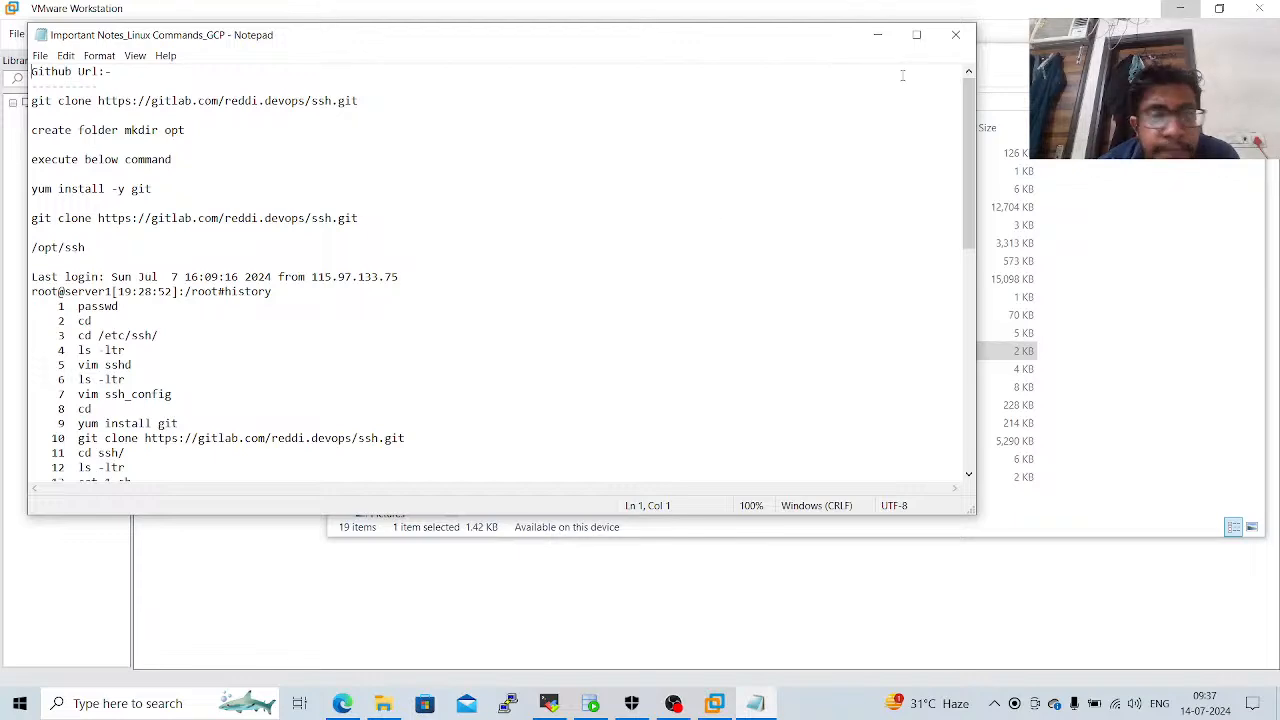
pyautogui.click(916, 34)
pyautogui.hotkey('ctrl', '+')
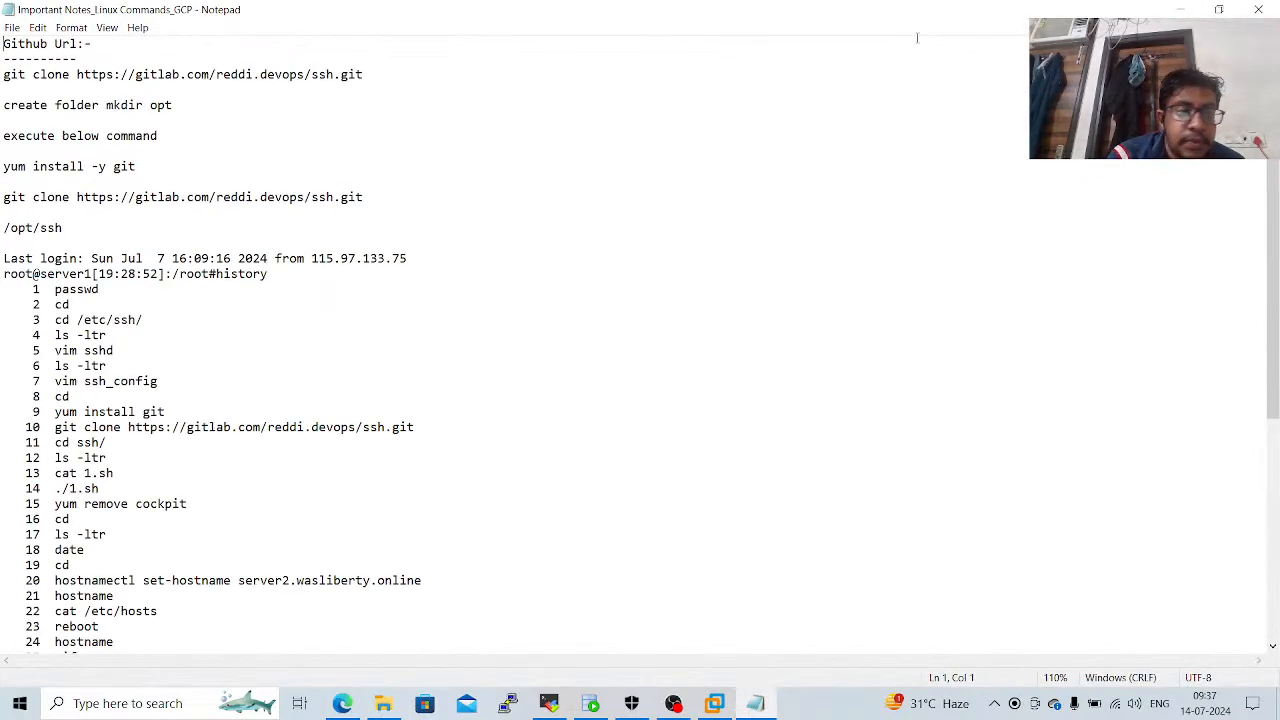
pyautogui.hotkey('ctrl', '+')
pyautogui.hotkey('ctrl', '+')
pyautogui.hotkey('ctrl', '+')
pyautogui.hotkey('ctrl', '+')
pyautogui.hotkey('ctrl', '+')
pyautogui.hotkey('ctrl', '+')
pyautogui.hotkey('ctrl', '+')
pyautogui.hotkey('ctrl', '+')
pyautogui.hotkey('ctrl', '+')
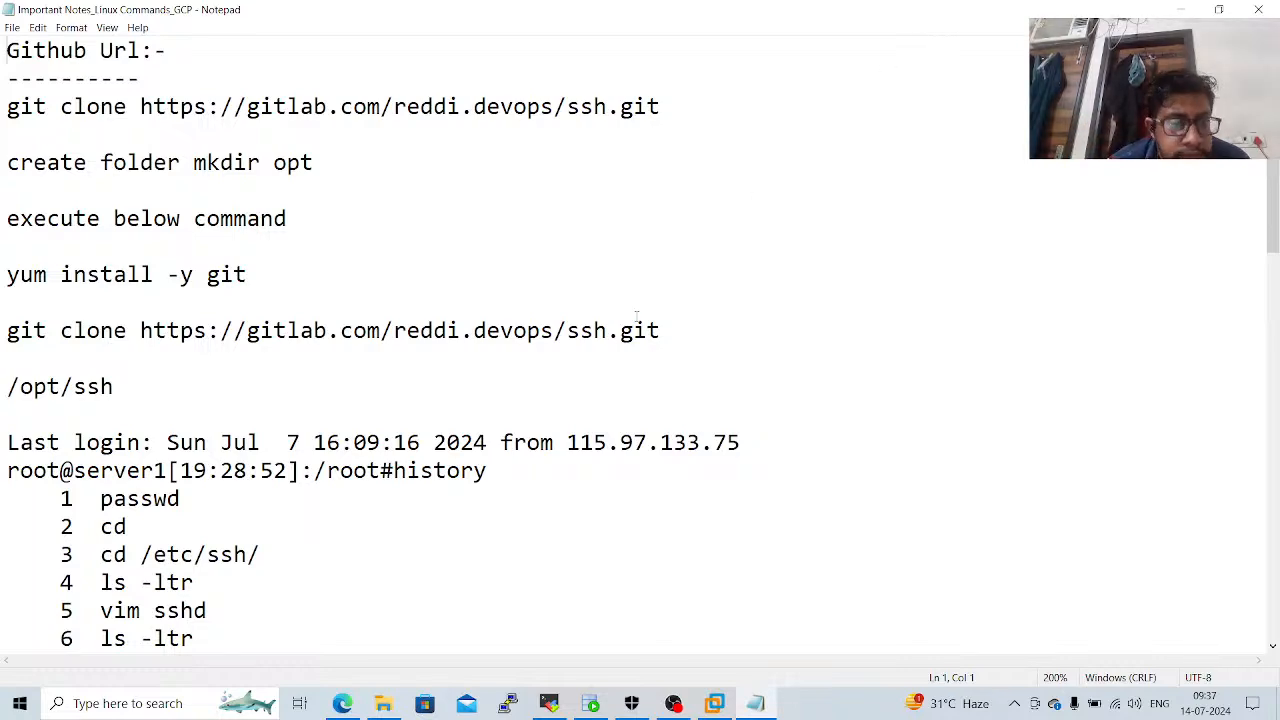
# Read the Linux command history in the notes down to the last entry and close the file.
pyautogui.press('Down')
pyautogui.press('Down')
pyautogui.press('Down')
pyautogui.press('Down')
pyautogui.press('Down')
pyautogui.press('Down')
pyautogui.press('Down')
pyautogui.press('Down')
pyautogui.press('Down')
pyautogui.press('Down')
pyautogui.press('Down')
pyautogui.press('Down')
pyautogui.press('Down')
pyautogui.press('Down')
pyautogui.press('Down')
pyautogui.press('Down')
pyautogui.press('Down')
pyautogui.press('Down')
pyautogui.press('Down')
pyautogui.press('Down')
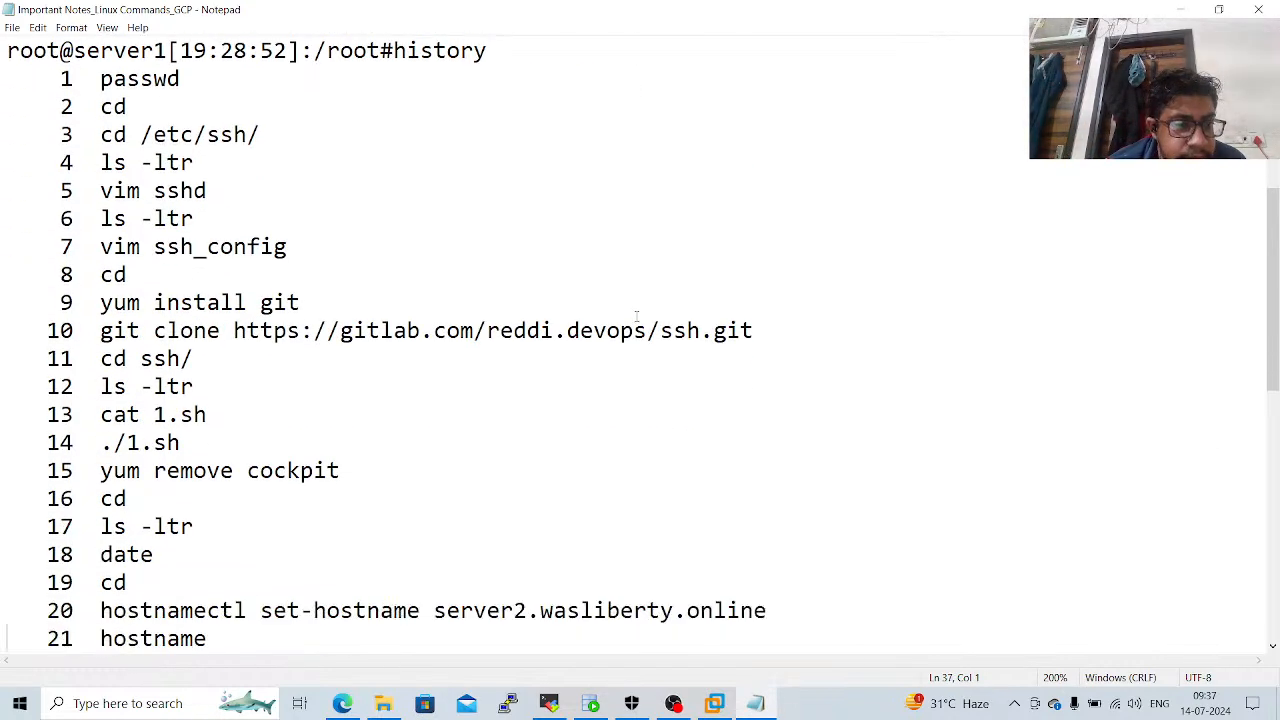
pyautogui.press('Down')
pyautogui.press('Down')
pyautogui.press('Down')
pyautogui.press('Down')
pyautogui.press('Down')
pyautogui.press('Down')
pyautogui.press('Down')
pyautogui.press('Down')
pyautogui.press('Down')
pyautogui.press('Down')
pyautogui.press('Down')
pyautogui.press('Down')
pyautogui.press('Down')
pyautogui.press('Down')
pyautogui.press('Down')
pyautogui.press('Down')
pyautogui.press('Down')
pyautogui.press('Down')
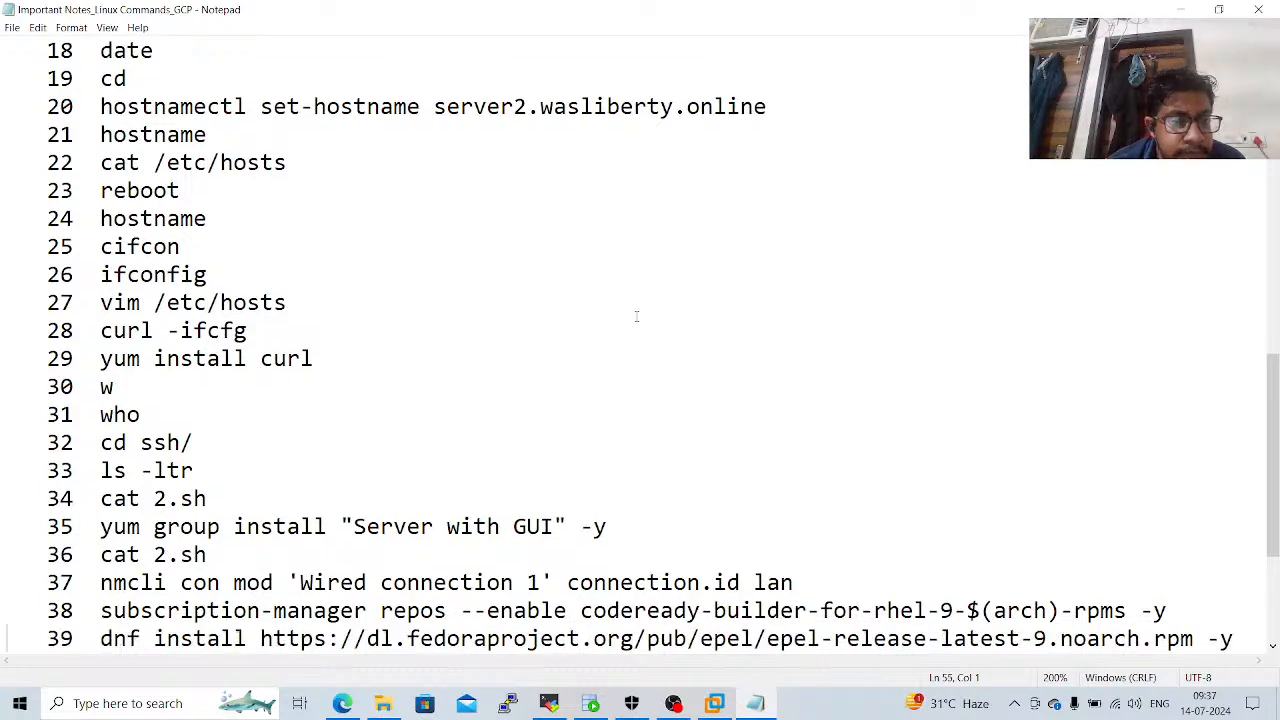
pyautogui.press('Down')
pyautogui.press('Down')
pyautogui.press('Down')
pyautogui.press('Down')
pyautogui.press('Down')
pyautogui.press('Down')
pyautogui.press('Down')
pyautogui.press('Down')
pyautogui.press('Down')
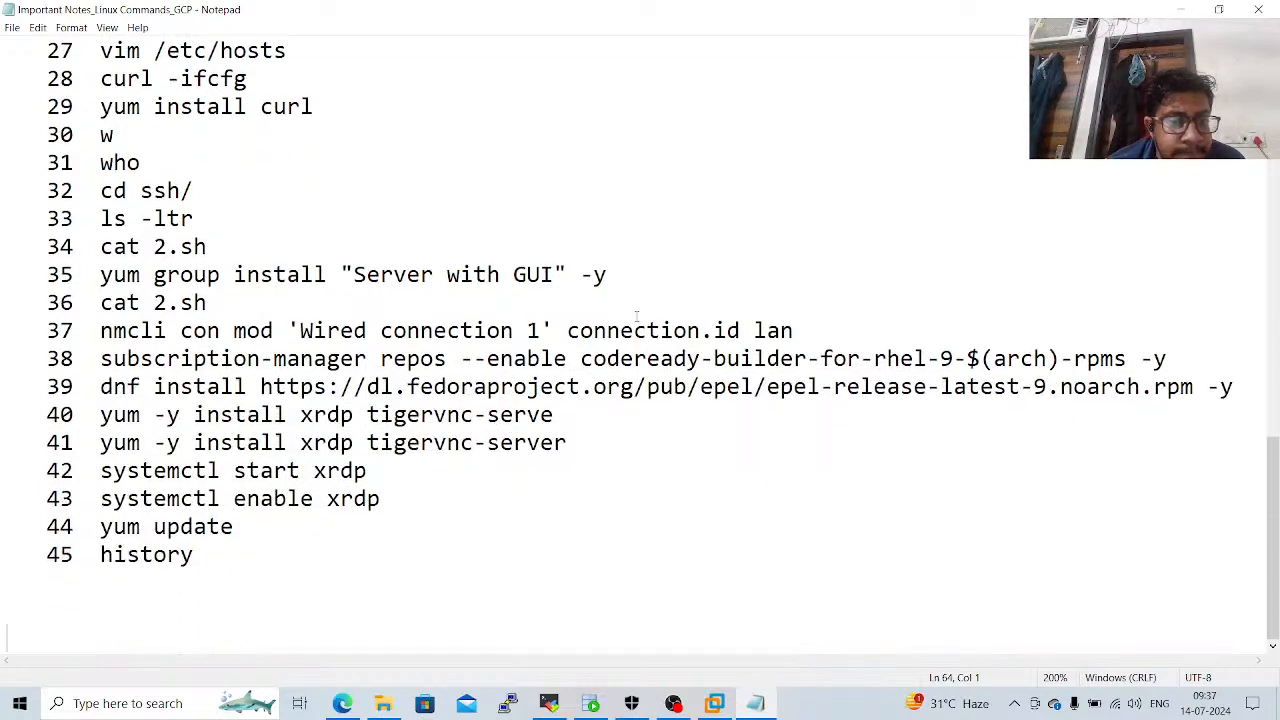
pyautogui.click(1268, 12)
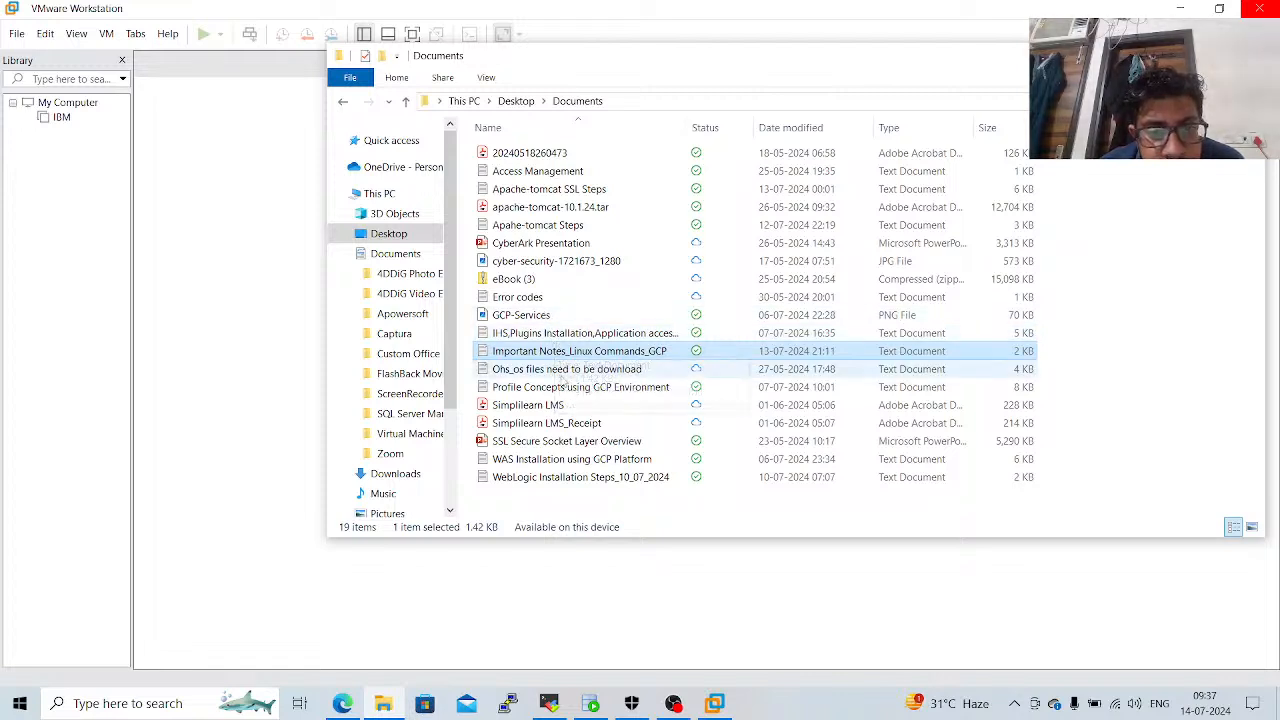
# Search the Desktop's Documents folder for "docker", "do" and "c".
pyautogui.click(566, 457)
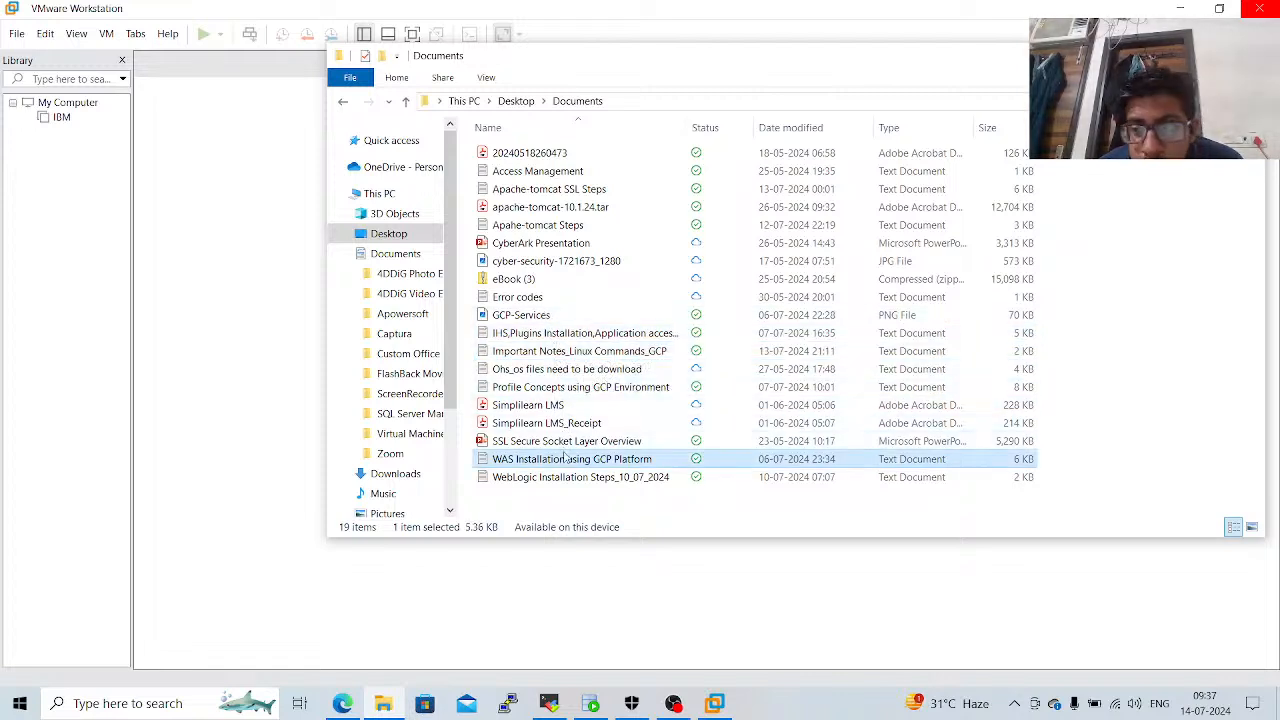
pyautogui.press('Down')
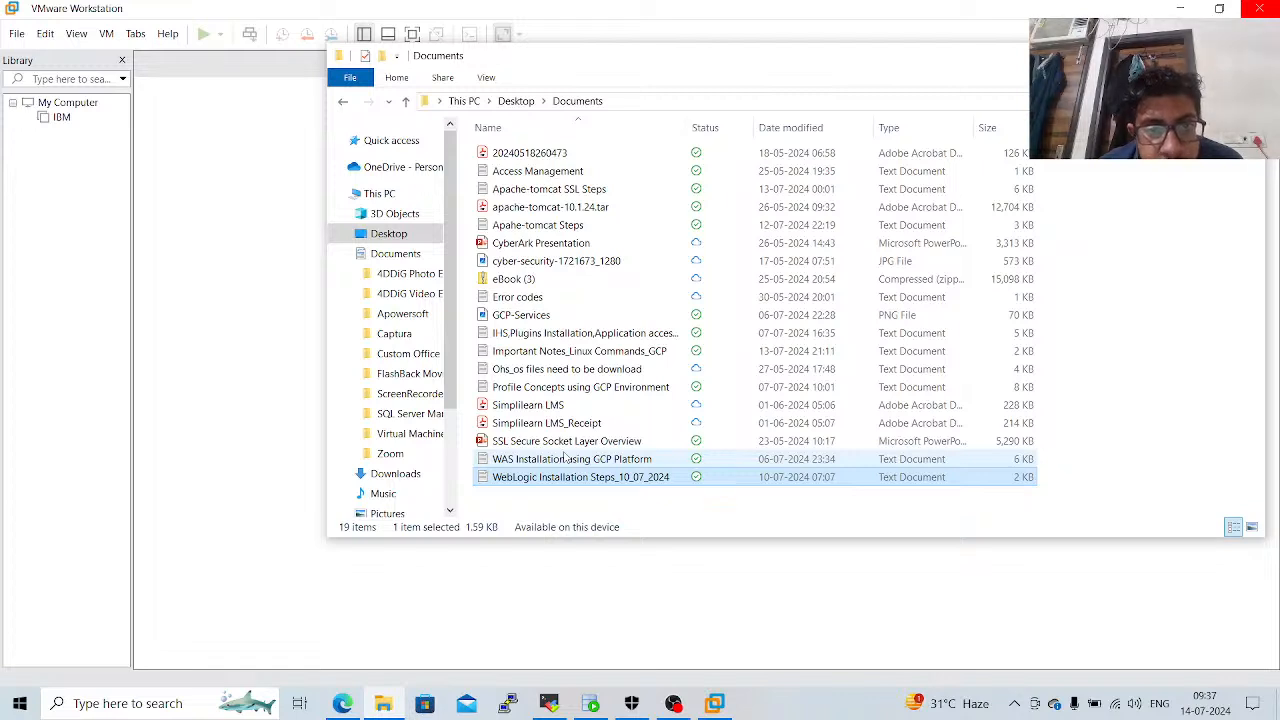
pyautogui.click(1160, 101)
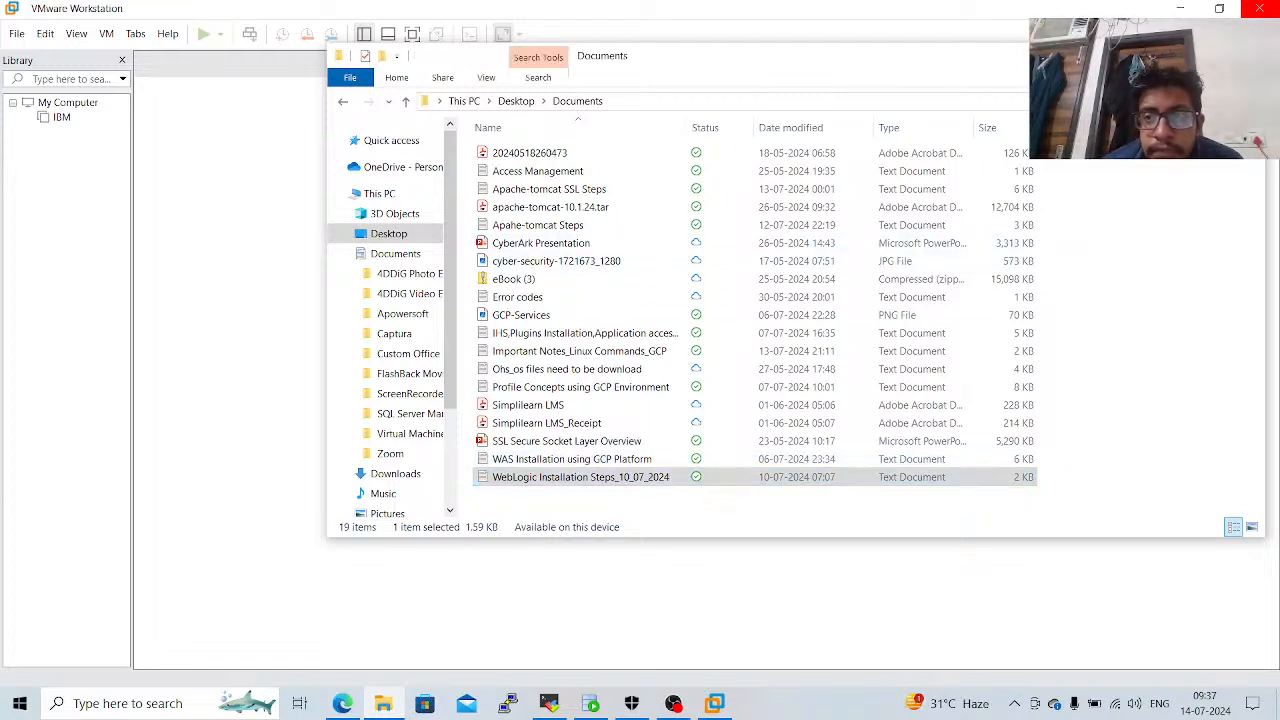
pyautogui.write('docker')
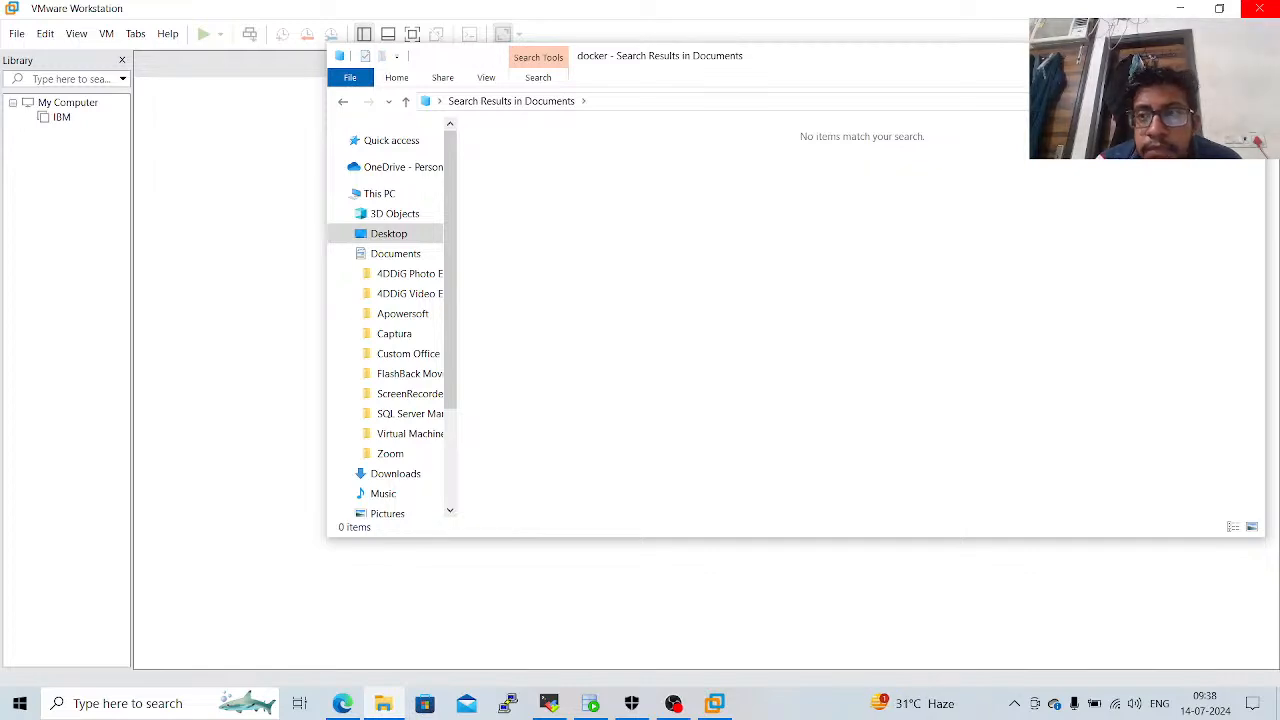
pyautogui.press('BackSpace')
pyautogui.press('BackSpace')
pyautogui.press('BackSpace')
pyautogui.press('BackSpace')
pyautogui.press('BackSpace')
pyautogui.press('BackSpace')
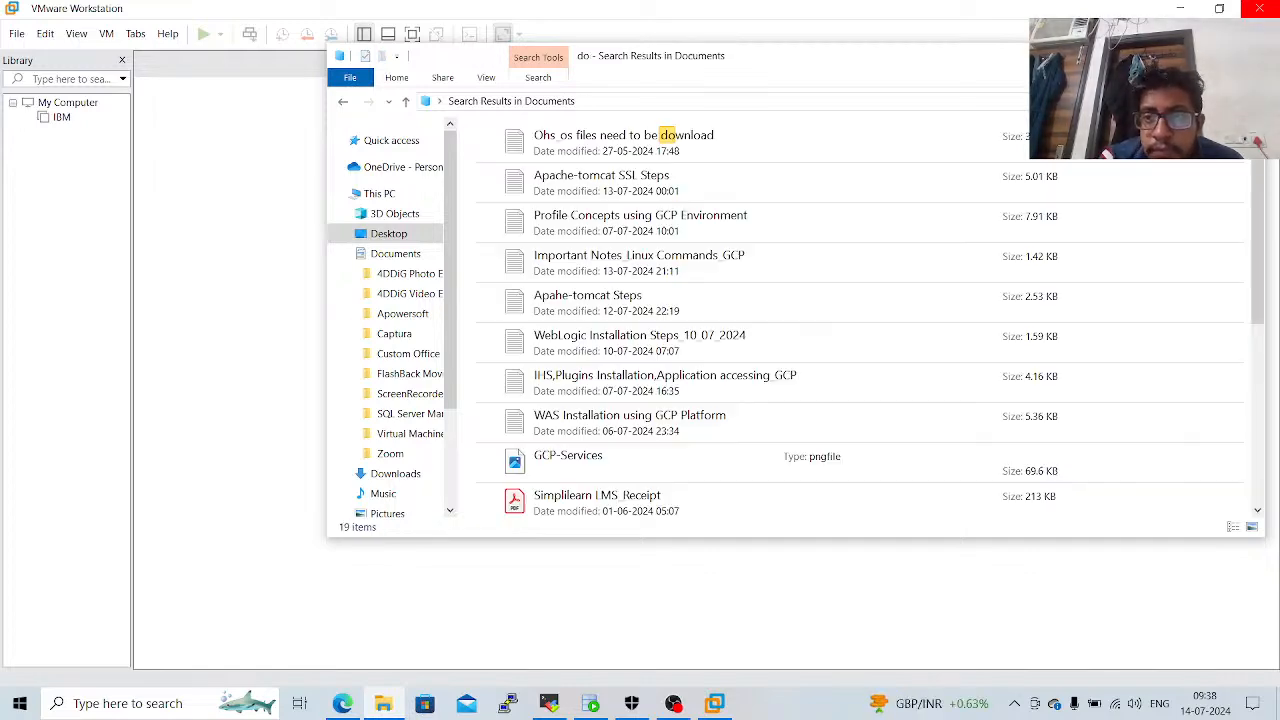
pyautogui.write('c')
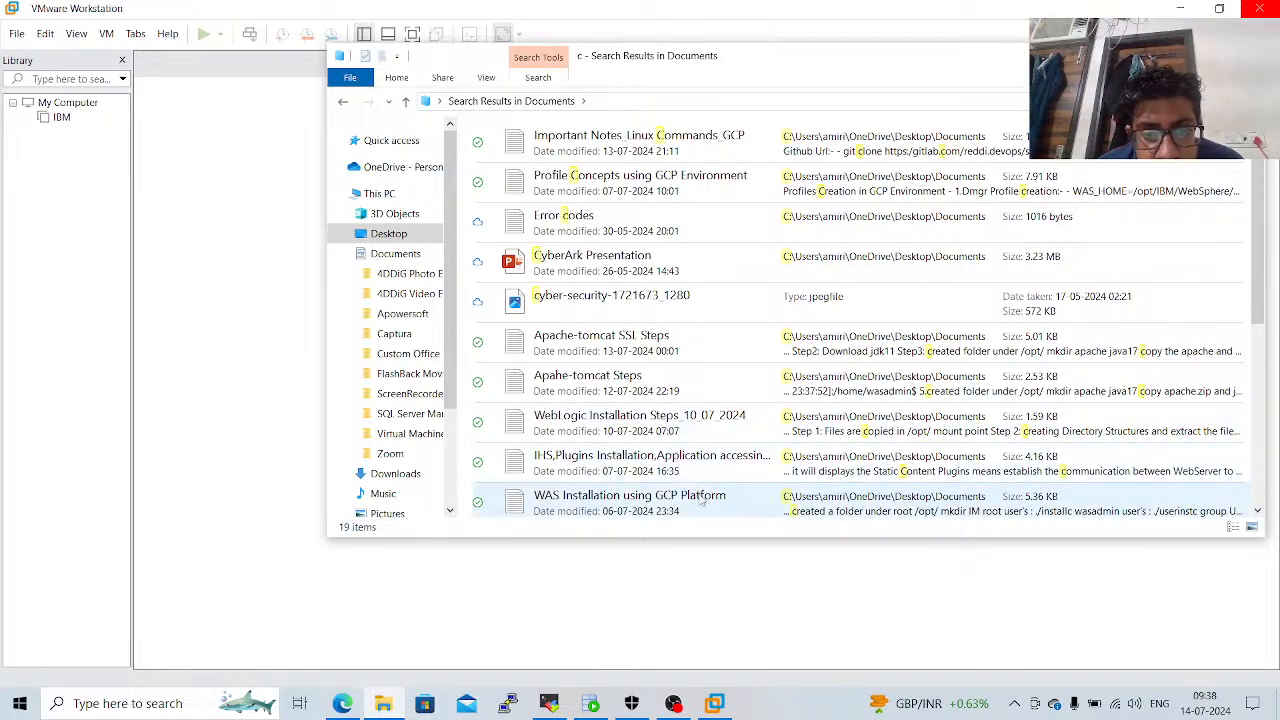
# Open the server text file from the Desktop and, from Notepad, open Steps to Installing DB Docker Image(Oracle) in D:\Softwares\DataSource Notes.
pyautogui.click(397, 236)
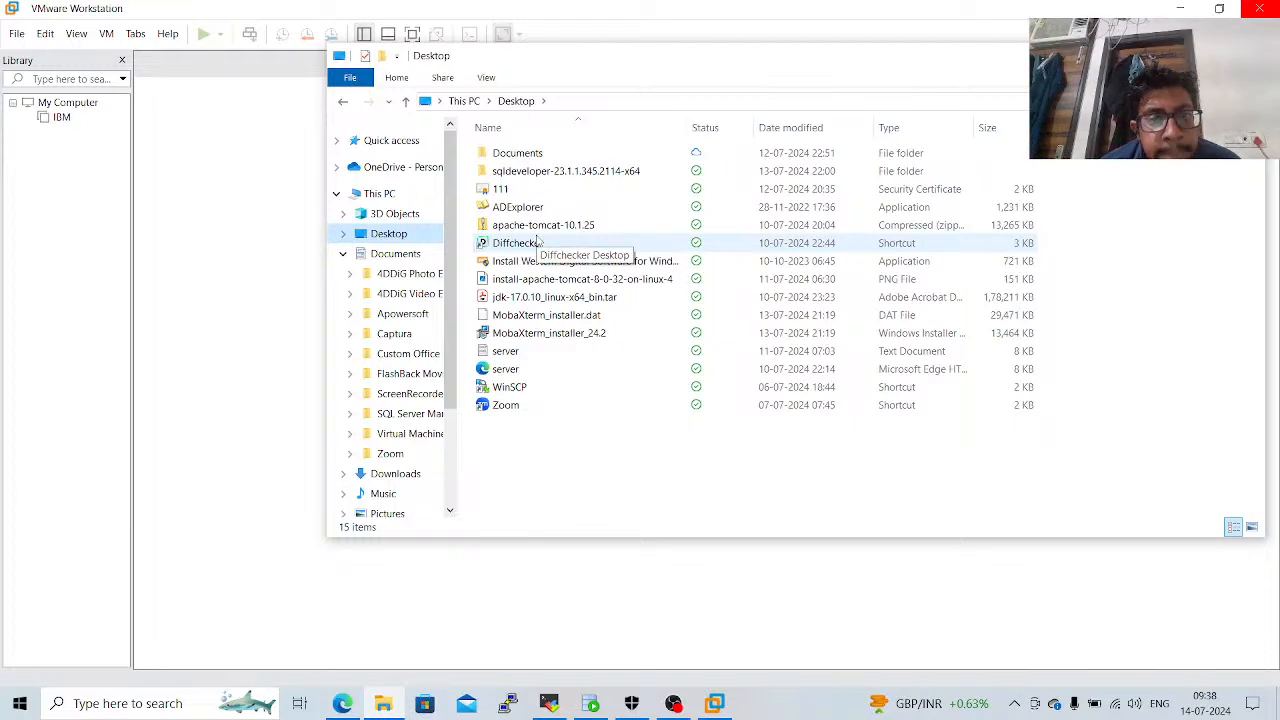
pyautogui.doubleClick(527, 356)
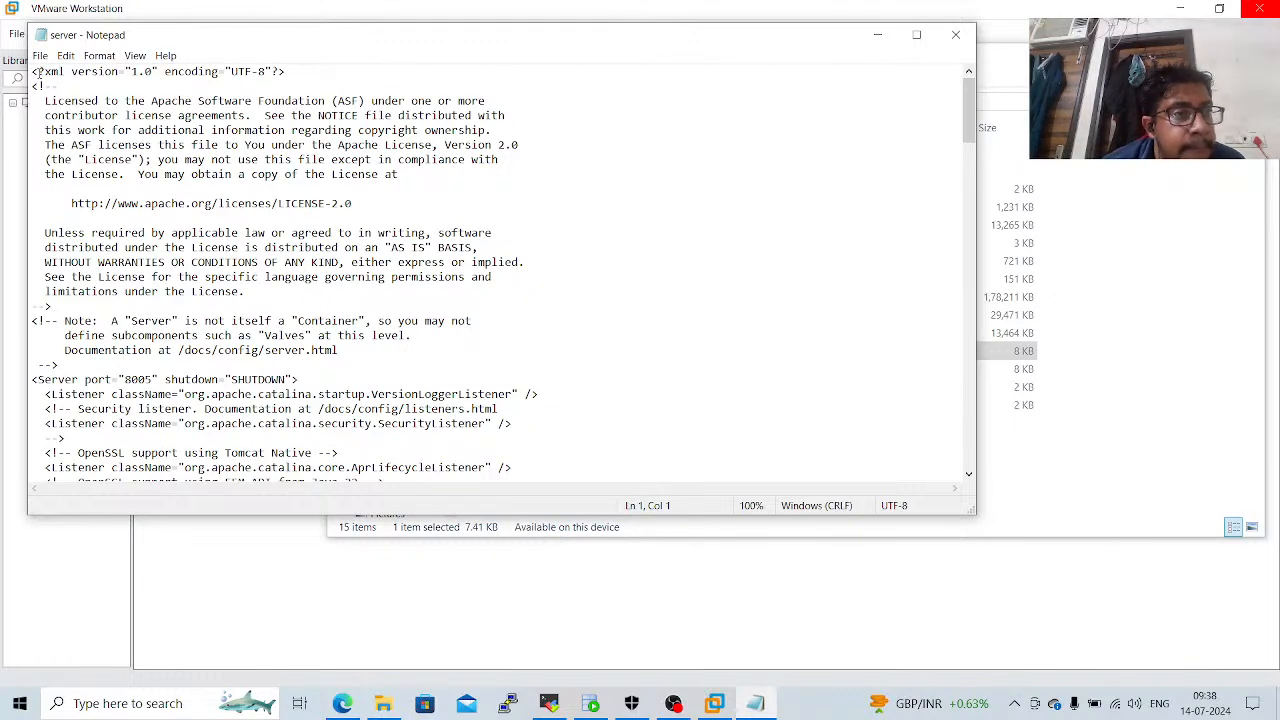
pyautogui.click(40, 55)
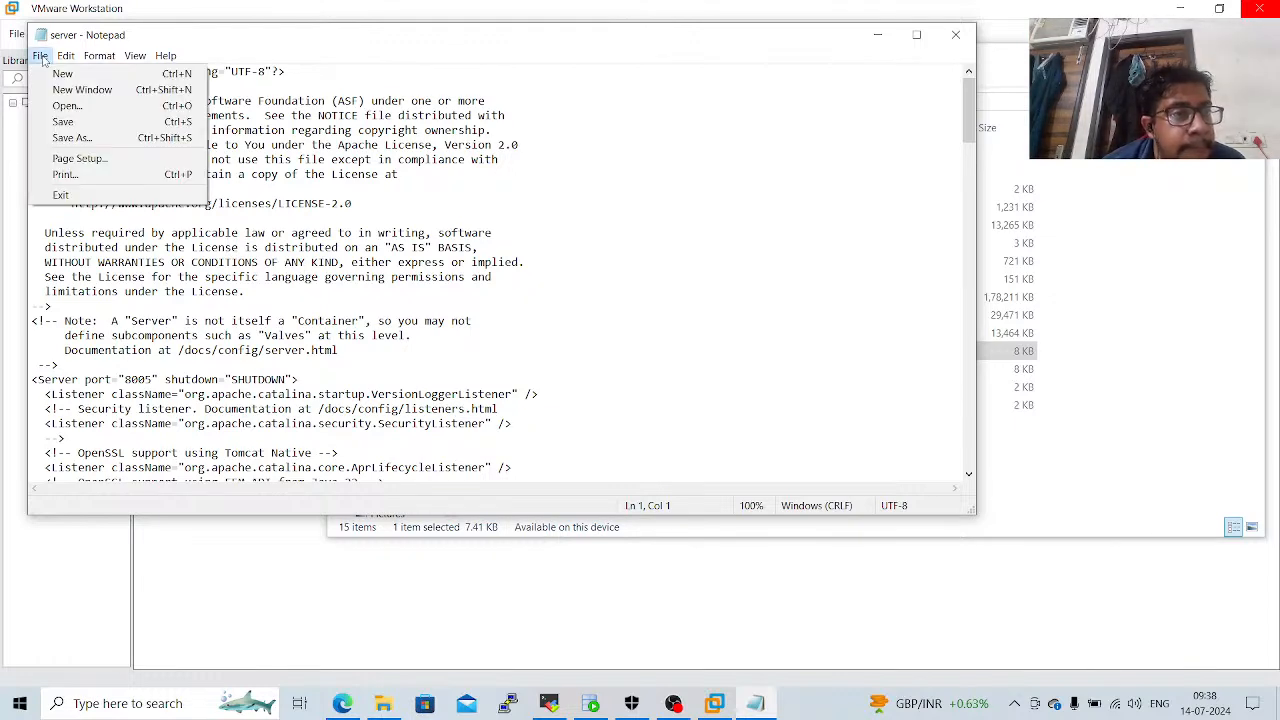
pyautogui.click(64, 107)
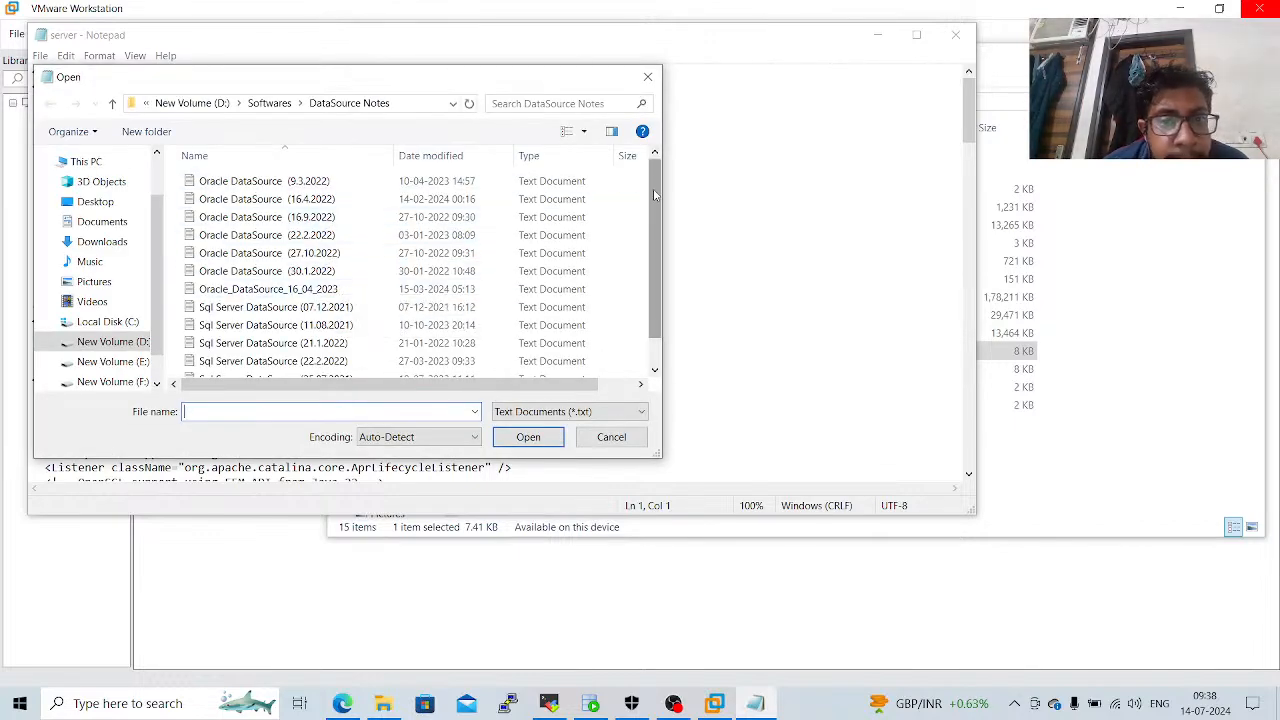
pyautogui.moveTo(655, 194); pyautogui.dragTo(658, 262)
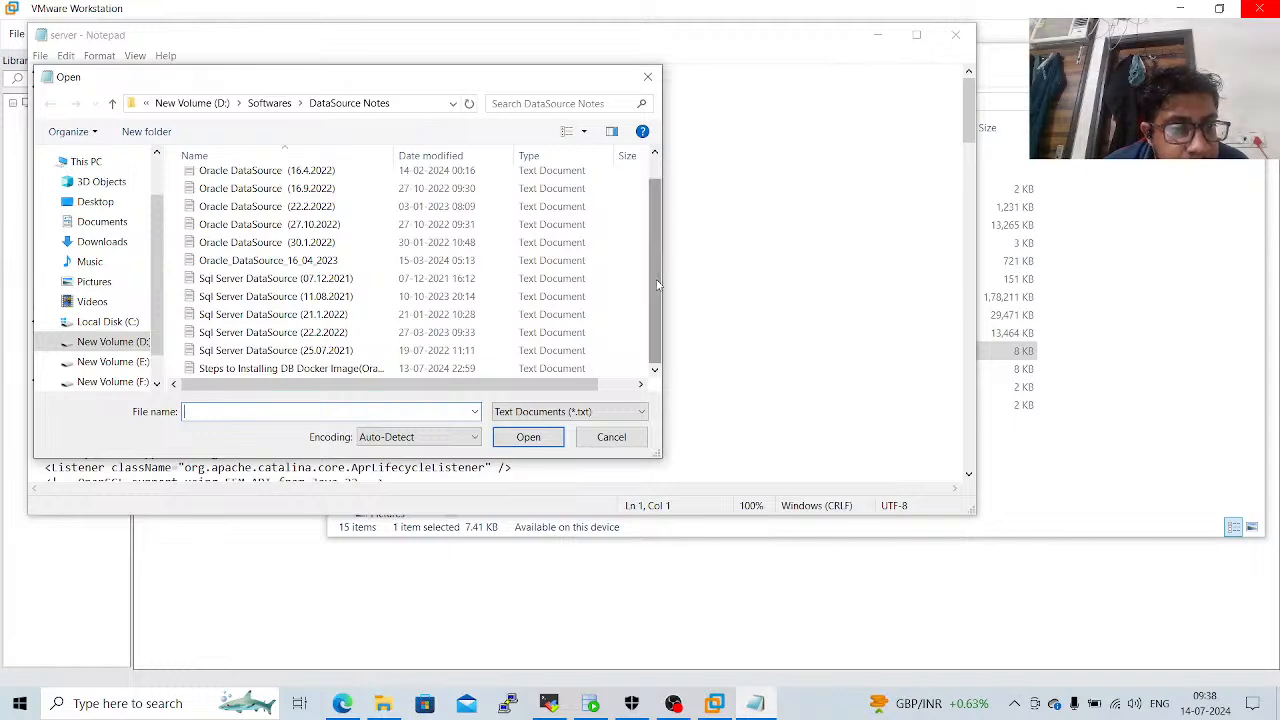
pyautogui.doubleClick(381, 368)
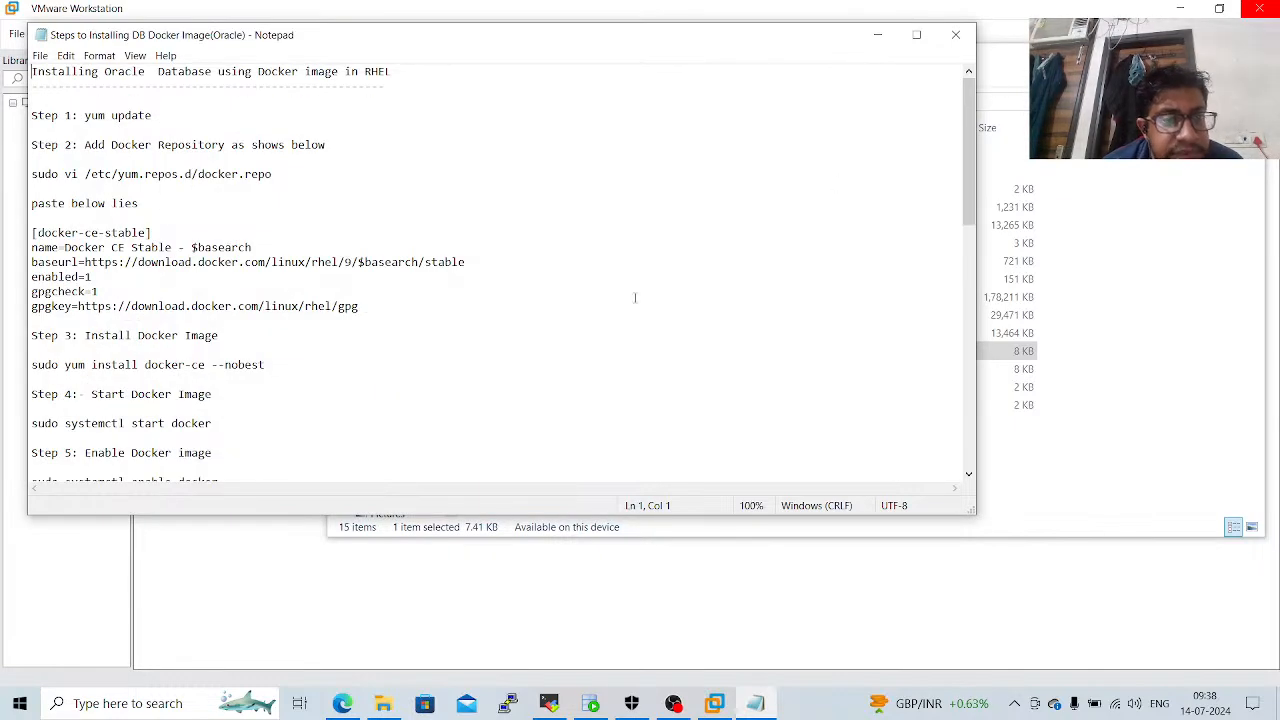
# Maximize the Oracle Docker installation notes and enlarge the text to 150%.
pyautogui.click(916, 35)
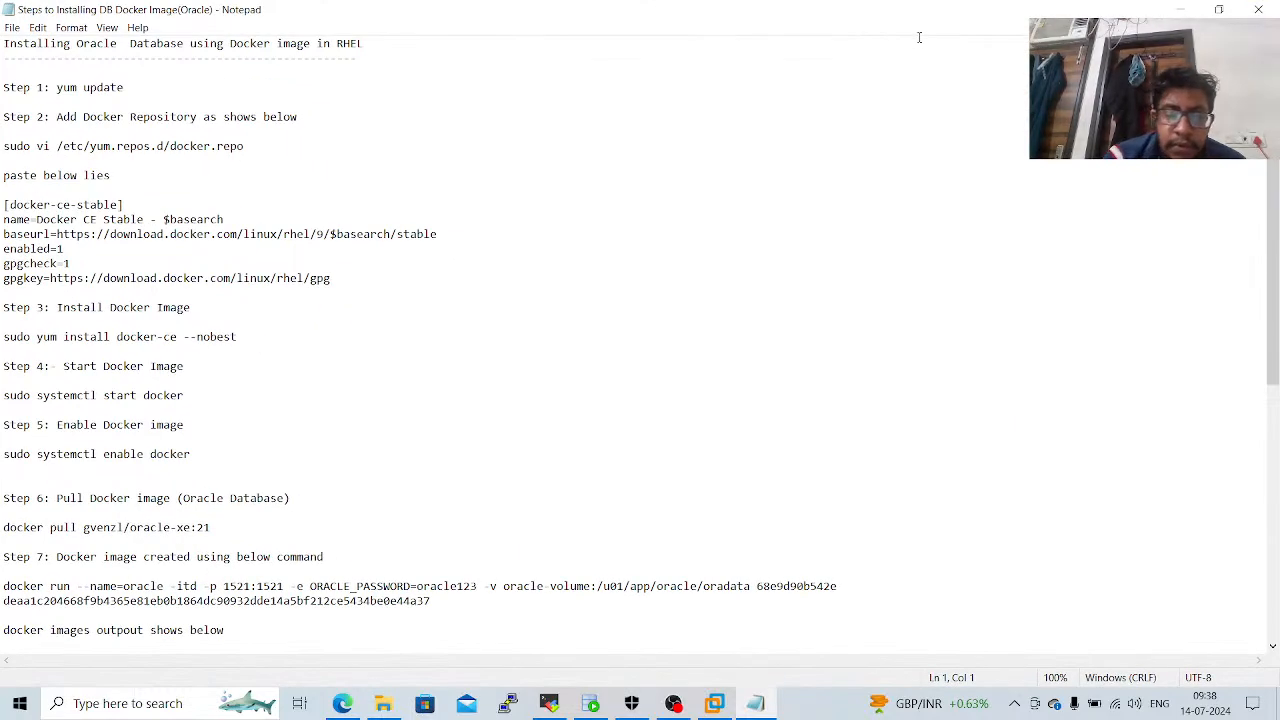
pyautogui.hotkey('ctrl', '+')
pyautogui.hotkey('ctrl', '+')
pyautogui.hotkey('ctrl', '+')
pyautogui.hotkey('ctrl', '+')
pyautogui.hotkey('ctrl', '+')
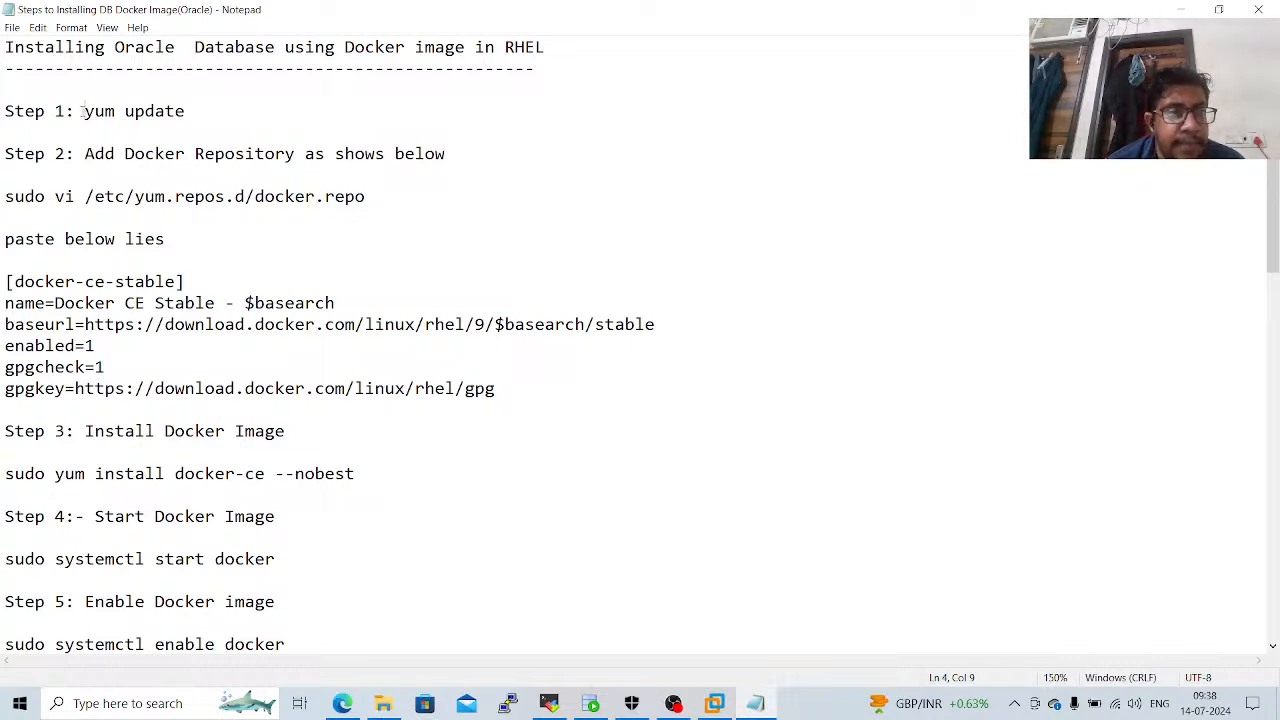
# Go through steps 1 and 2 of the notes and copy the command vi /etc/yum.repos.d/docker.repo.
pyautogui.moveTo(82, 111); pyautogui.dragTo(206, 114)
pyautogui.click(212, 118)
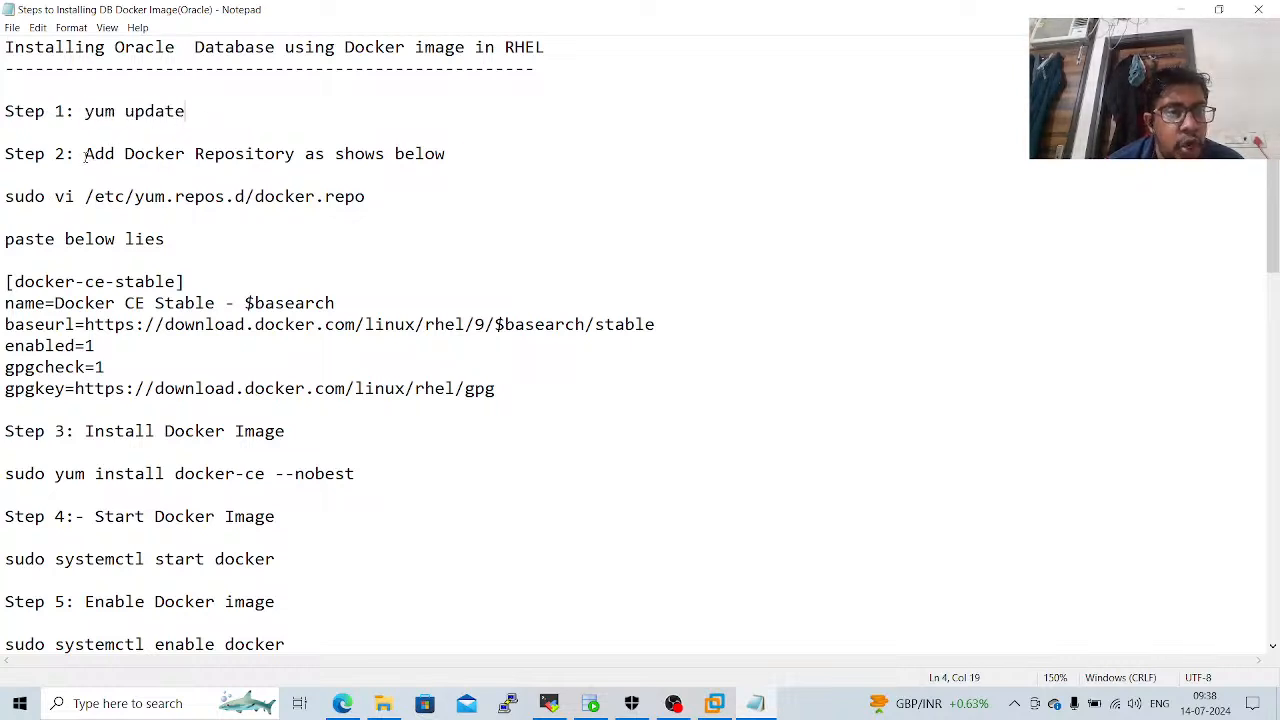
pyautogui.moveTo(85, 157); pyautogui.dragTo(471, 153)
pyautogui.click(472, 153)
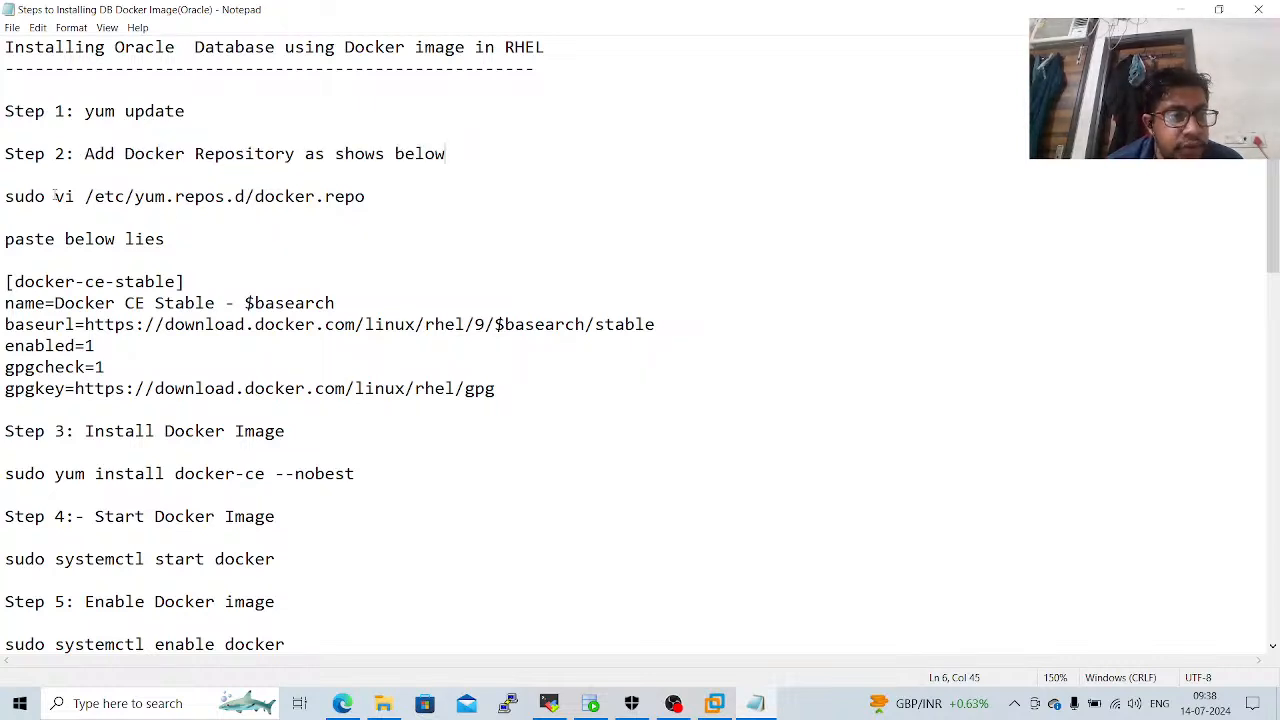
pyautogui.moveTo(55, 196); pyautogui.dragTo(409, 193)
pyautogui.hotkey('ctrl', 'c')
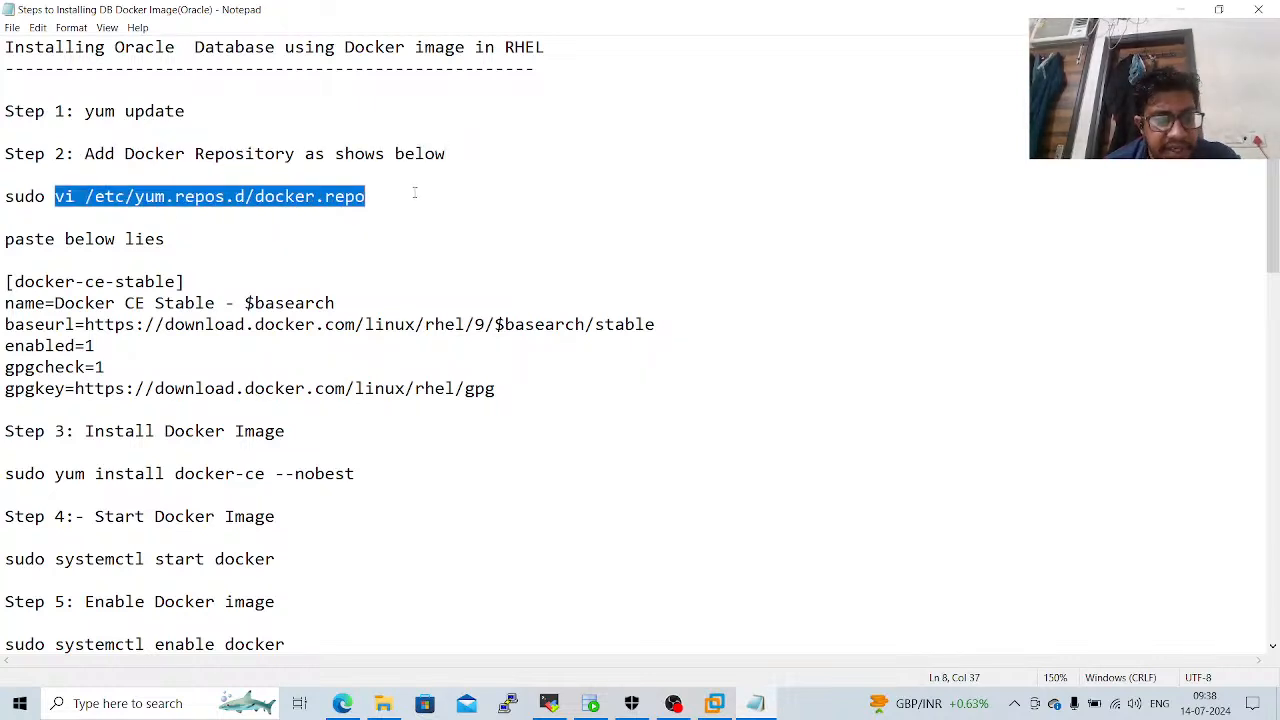
# Switch to MobaXterm, run yum update in the 54.80.146.206 (ec2-user) session, and accept the package transaction with y.
pyautogui.click(549, 703)
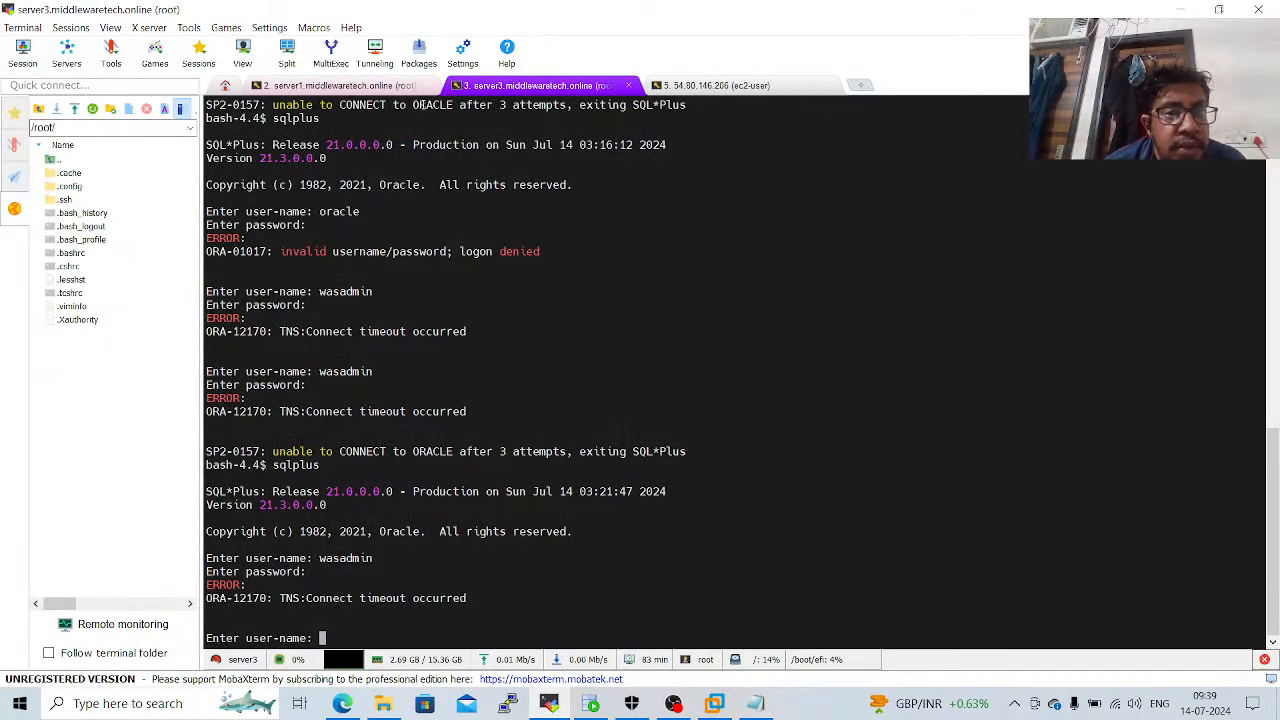
pyautogui.click(706, 85)
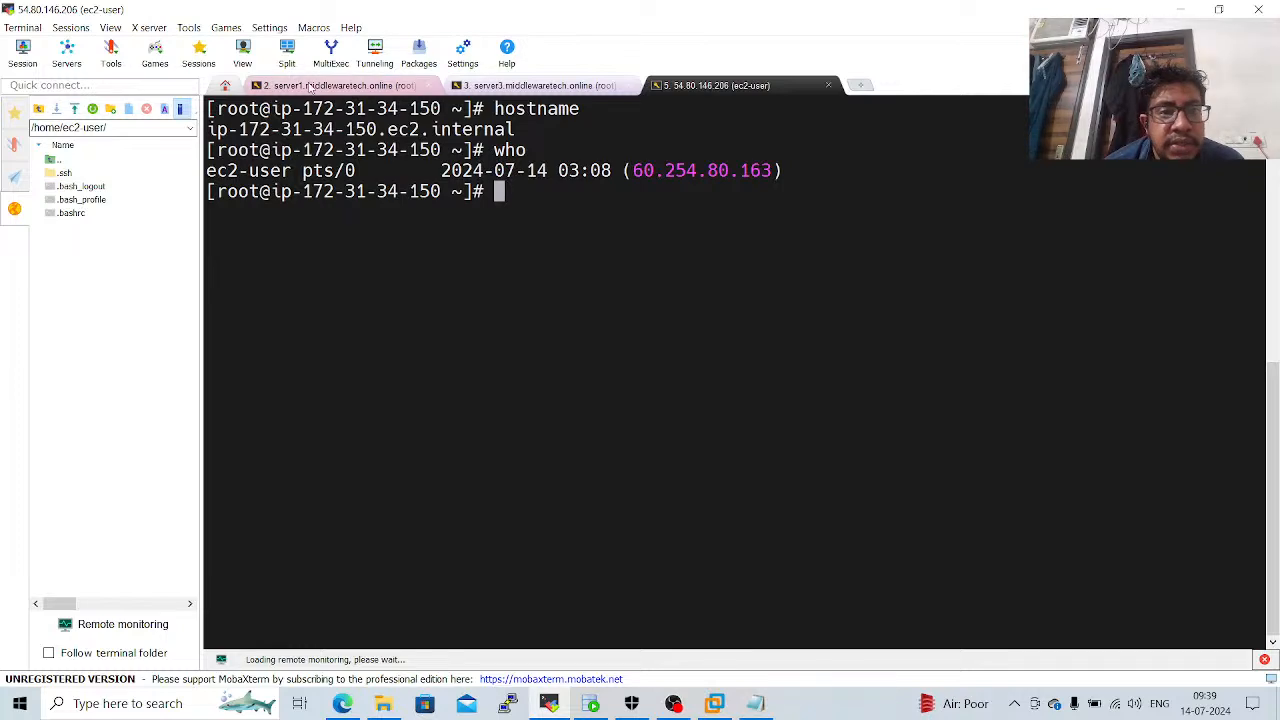
pyautogui.click(298, 88)
pyautogui.click(506, 88)
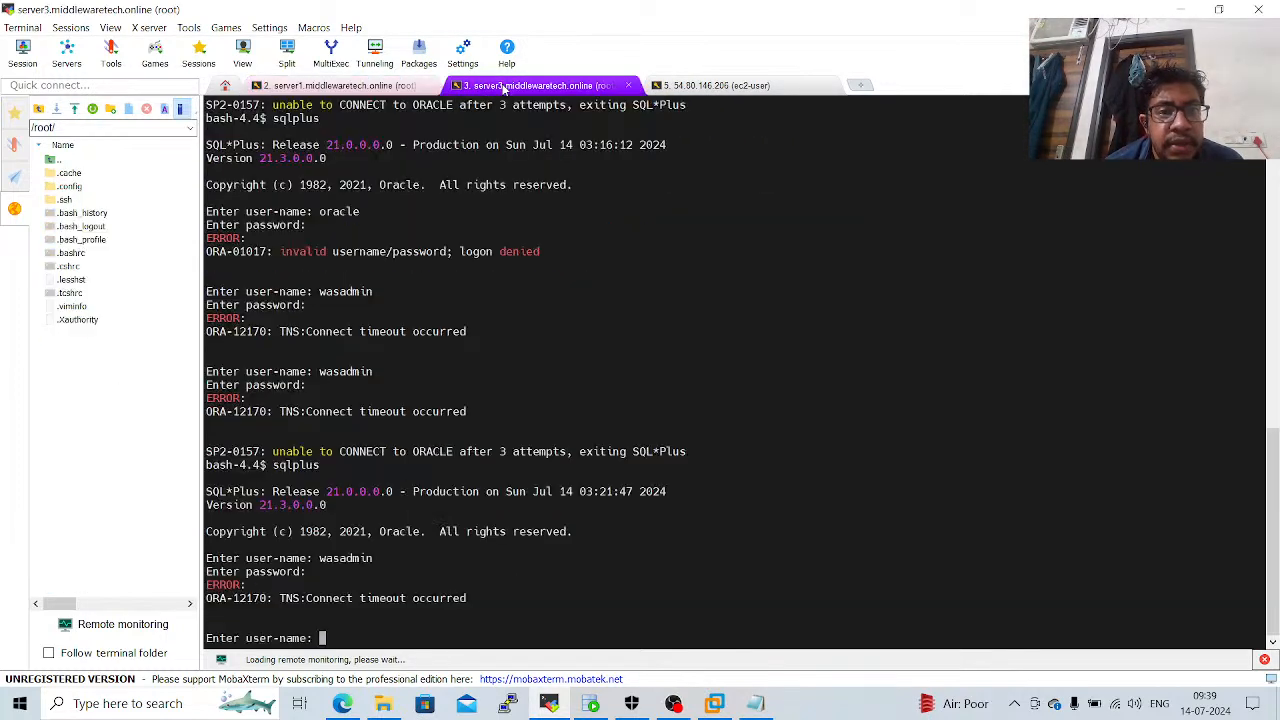
pyautogui.click(689, 90)
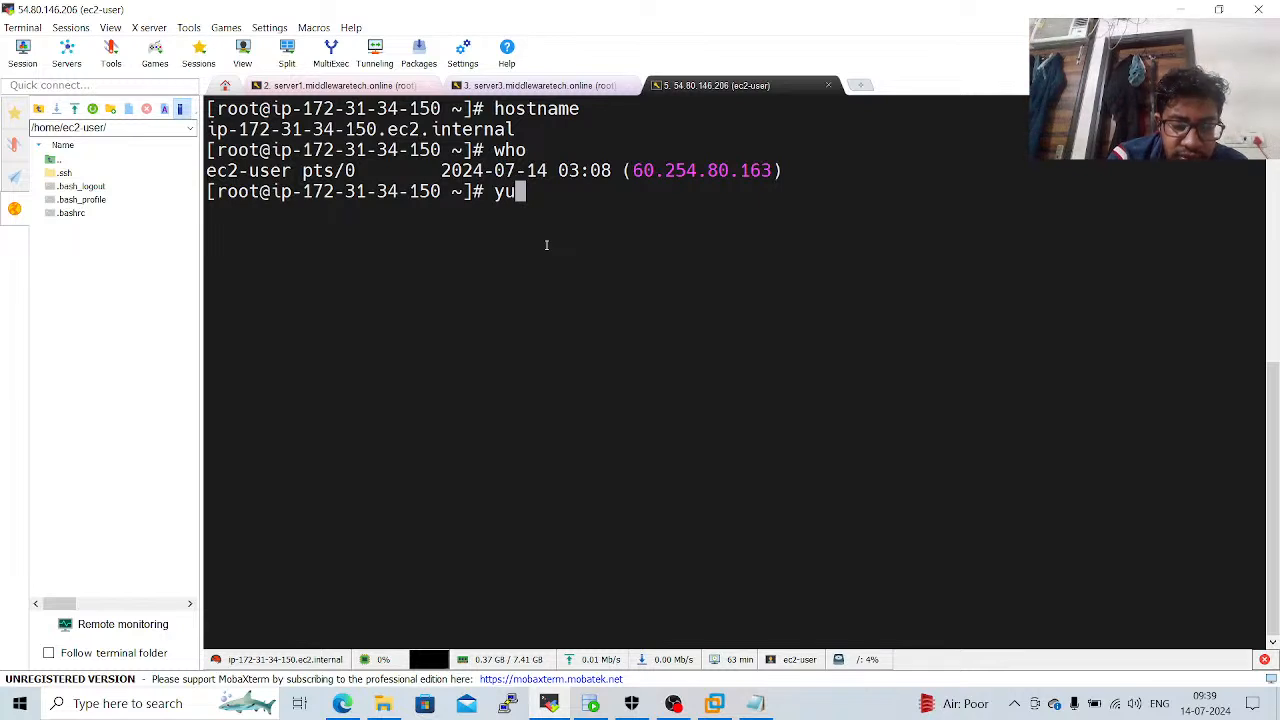
pyautogui.write('m update')
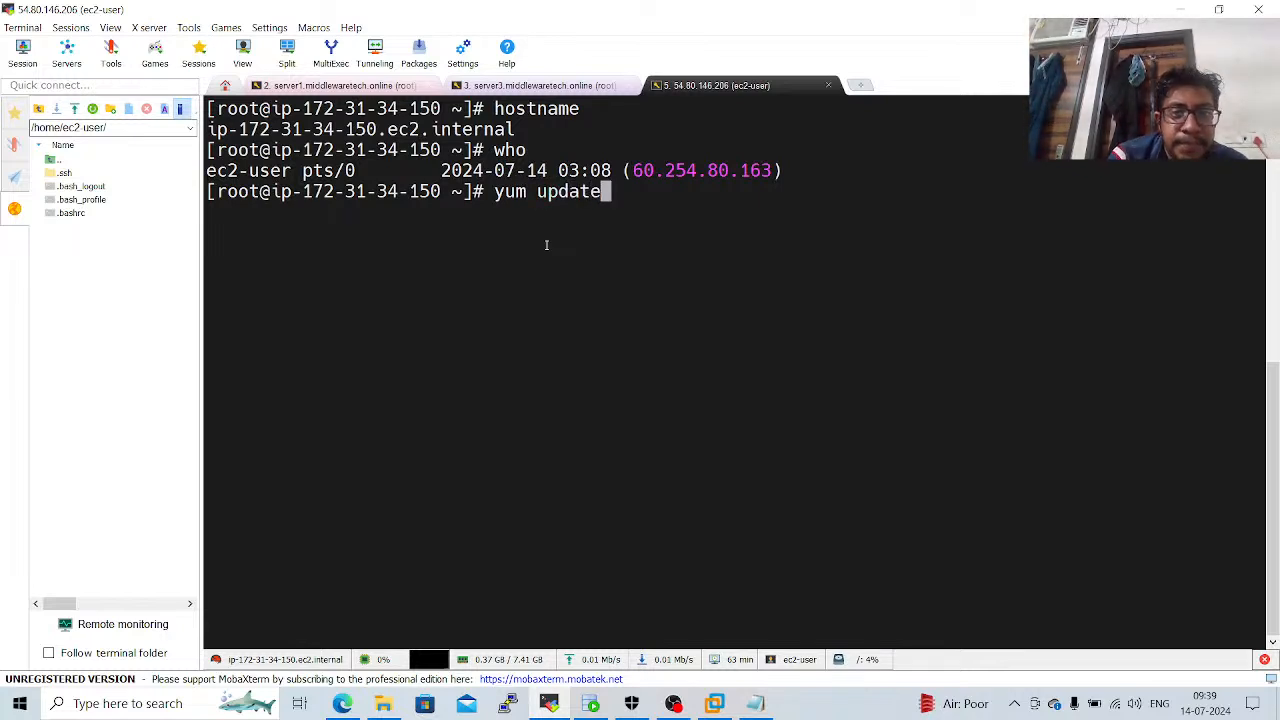
pyautogui.press('Return')
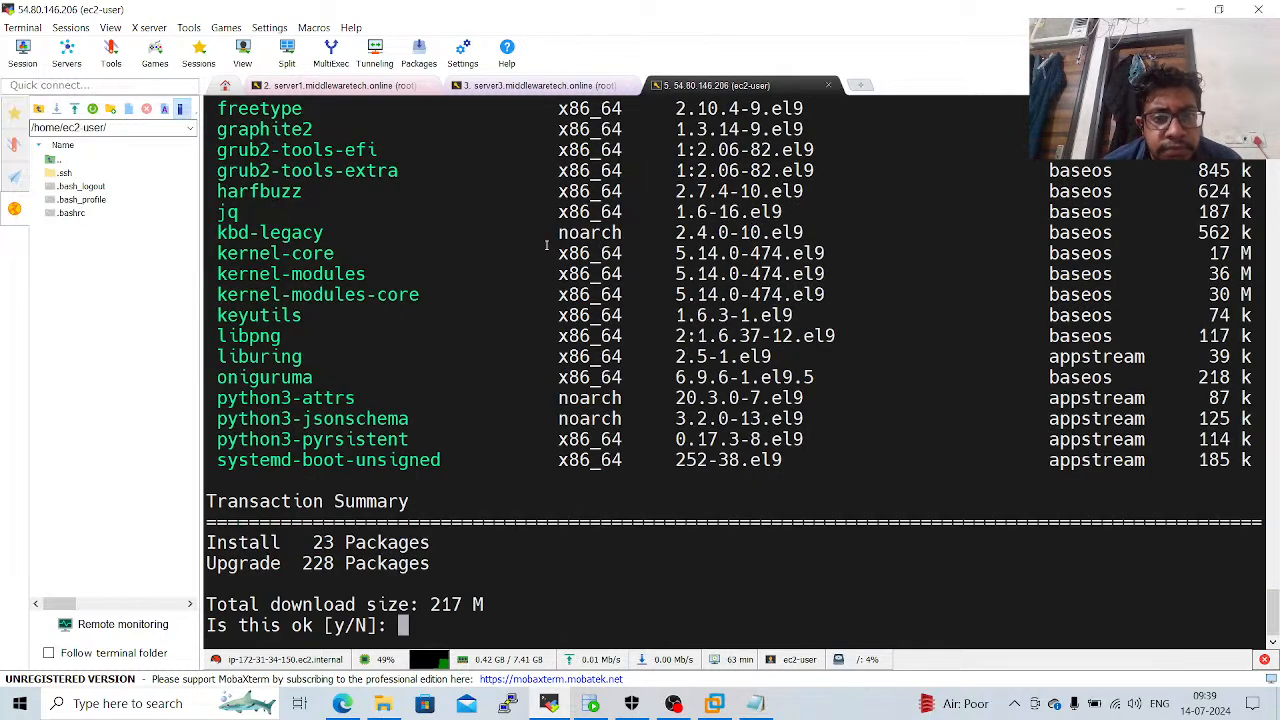
pyautogui.write('y')
pyautogui.press('Return')
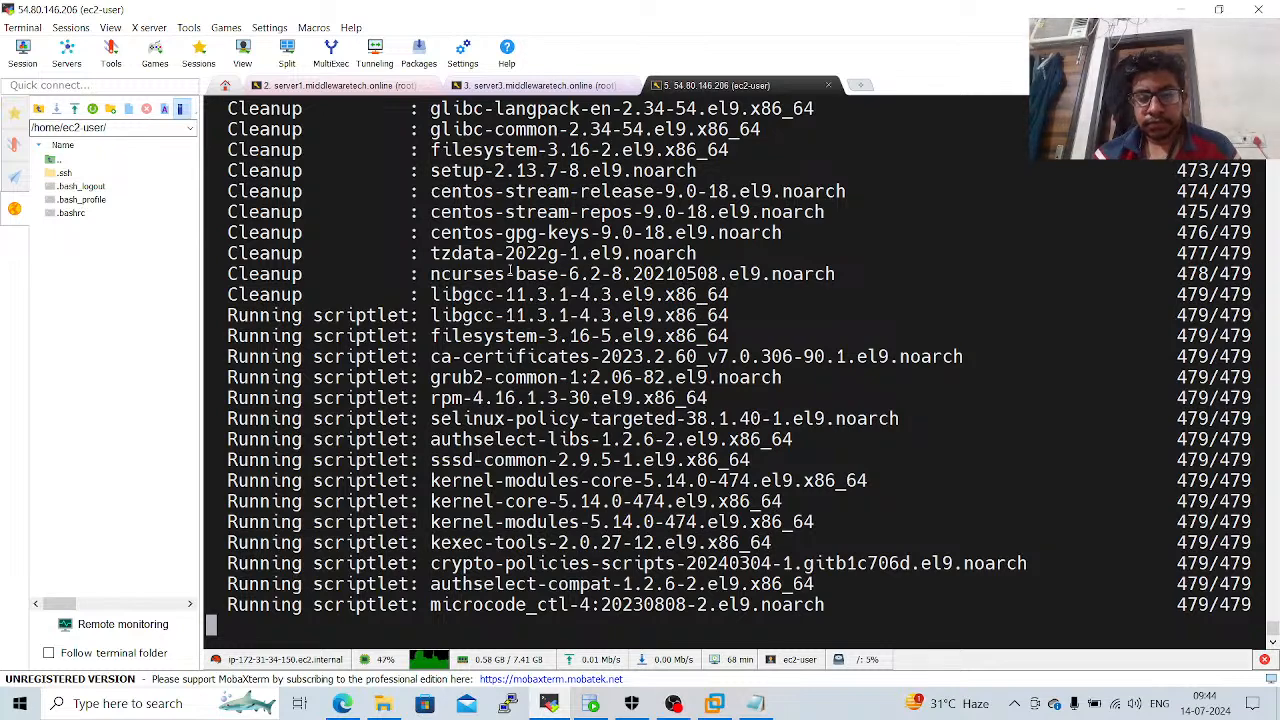
pyautogui.keyDown('ctrl'); pyautogui.scroll(-3, 510, 270); pyautogui.keyUp('ctrl')
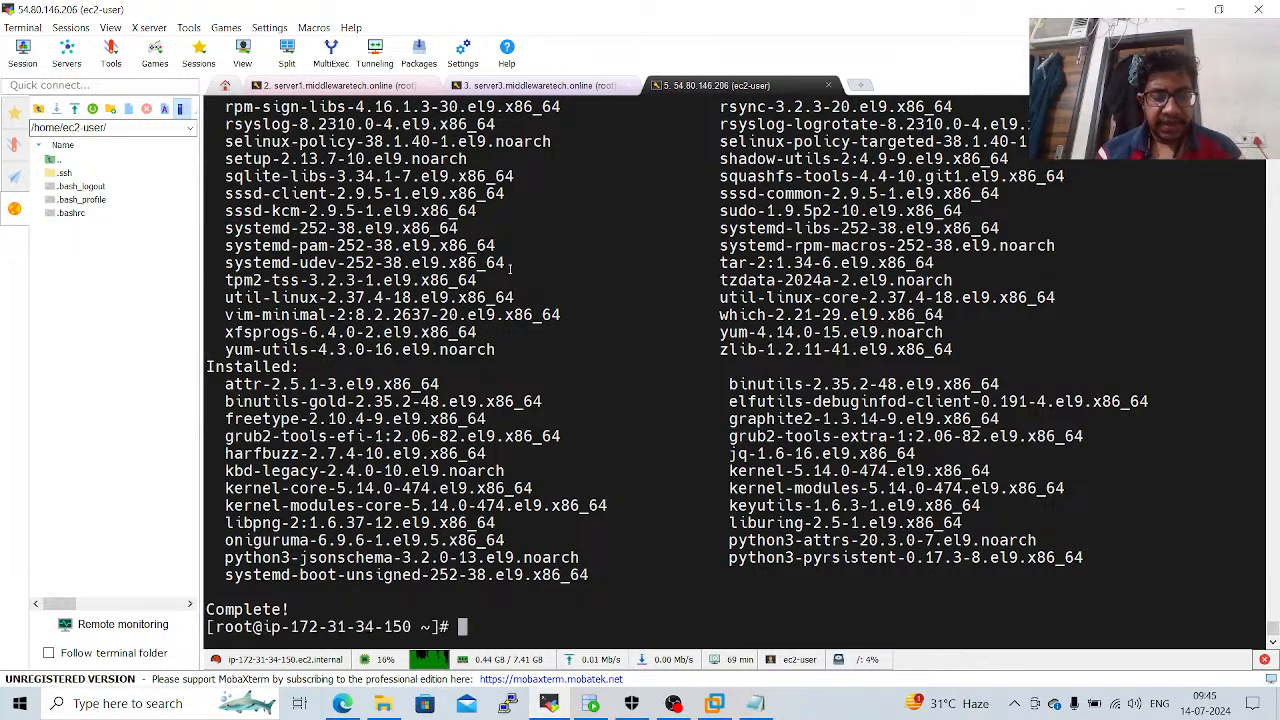
# Open /etc/yum.repos.d/docker.repo in vi with the copied command and enter insert mode.
pyautogui.rightClick(510, 268)
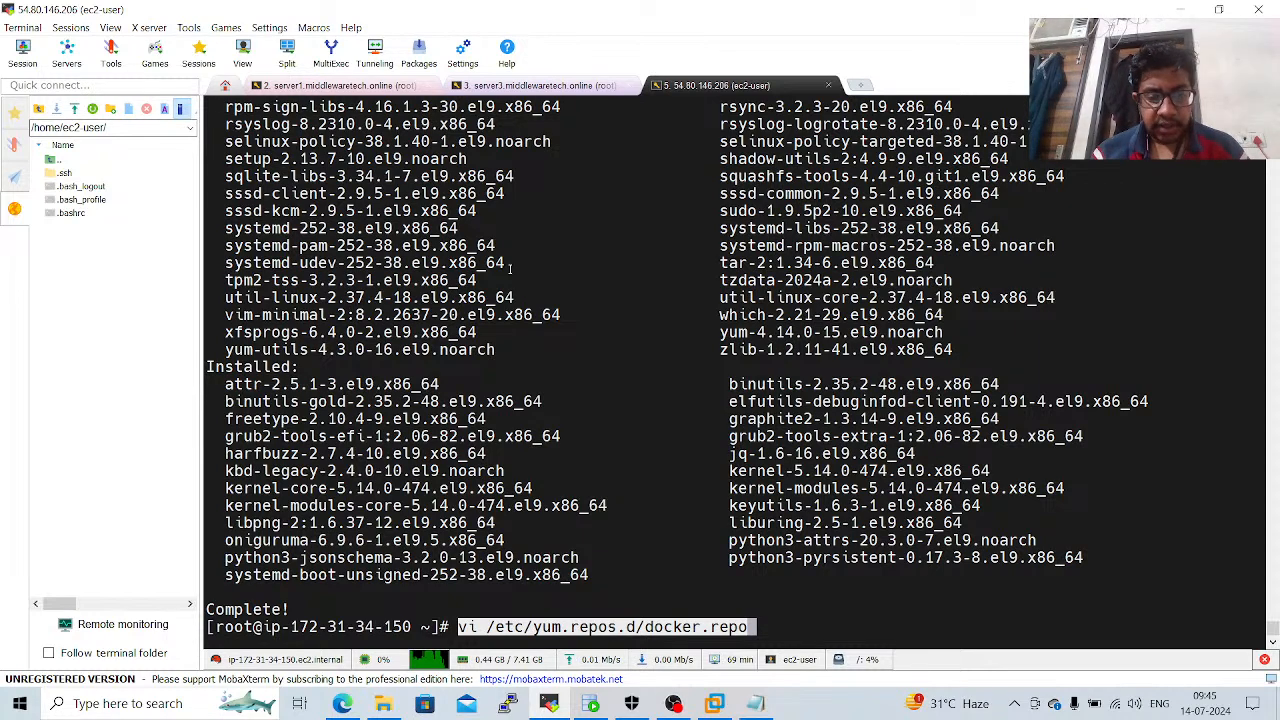
pyautogui.press('Return')
pyautogui.press('i')
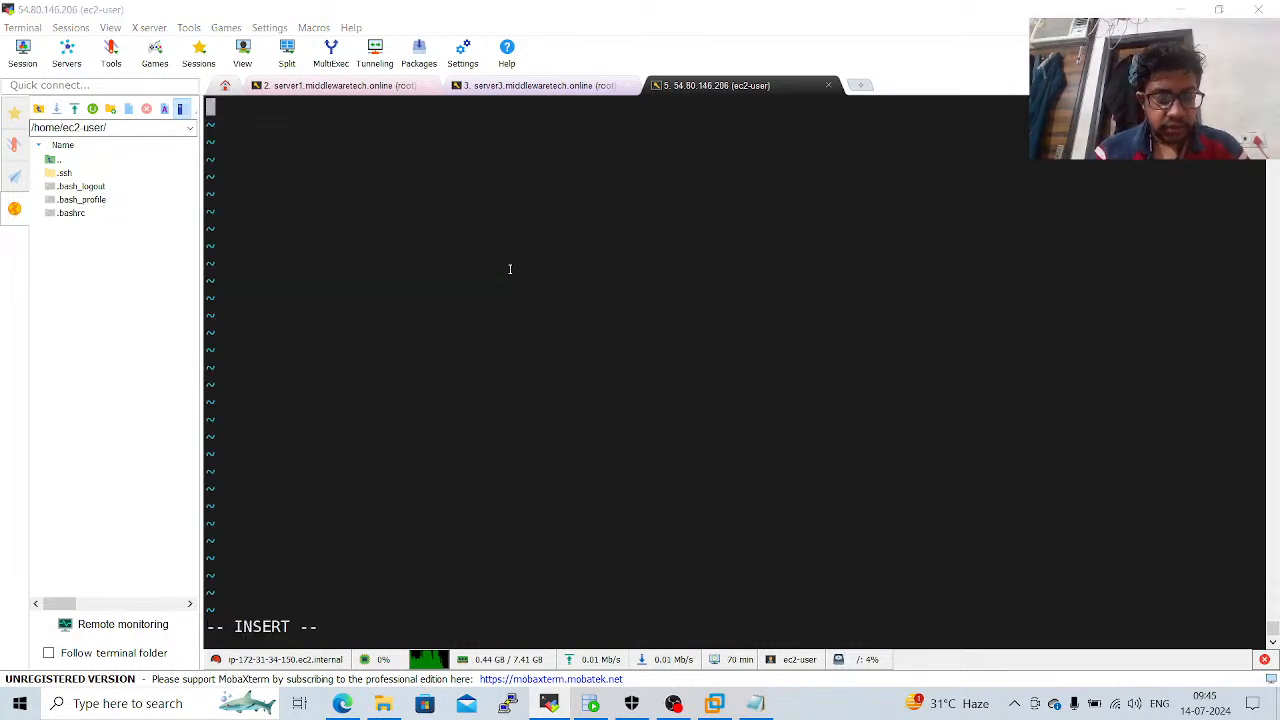
pyautogui.hotkey('alt', 'Tab')
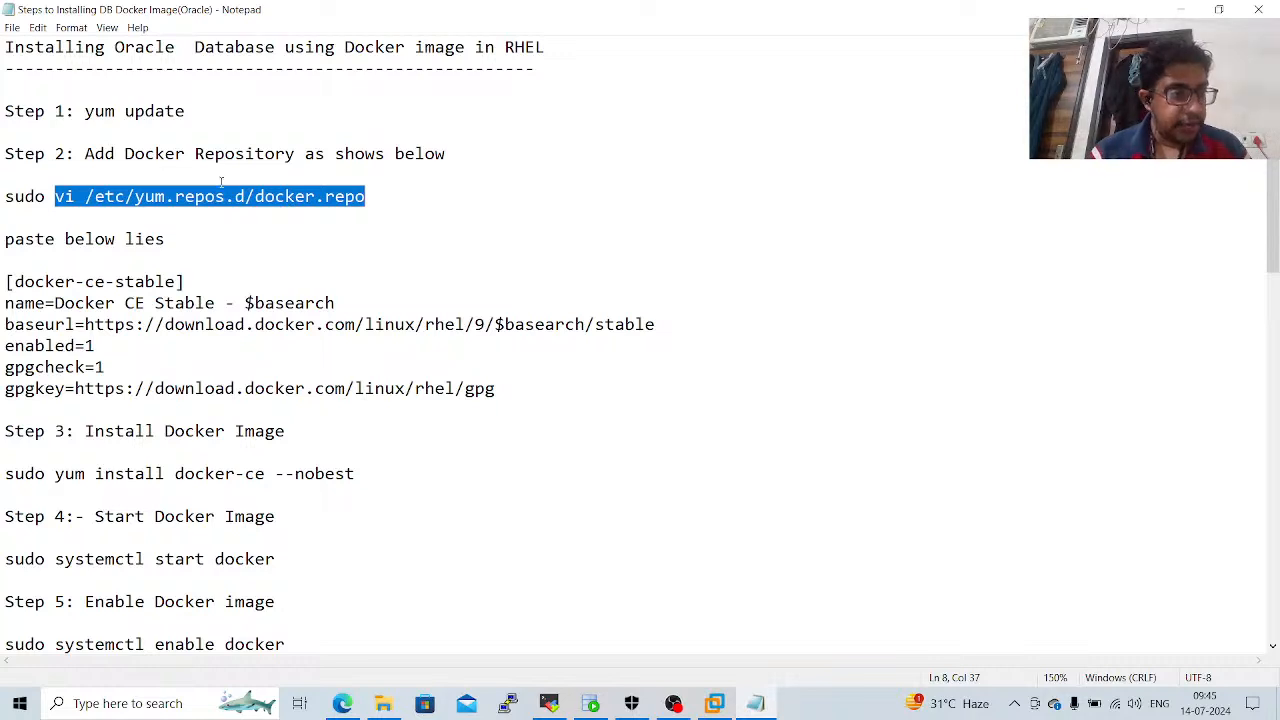
pyautogui.moveTo(4, 280); pyautogui.dragTo(490, 392)
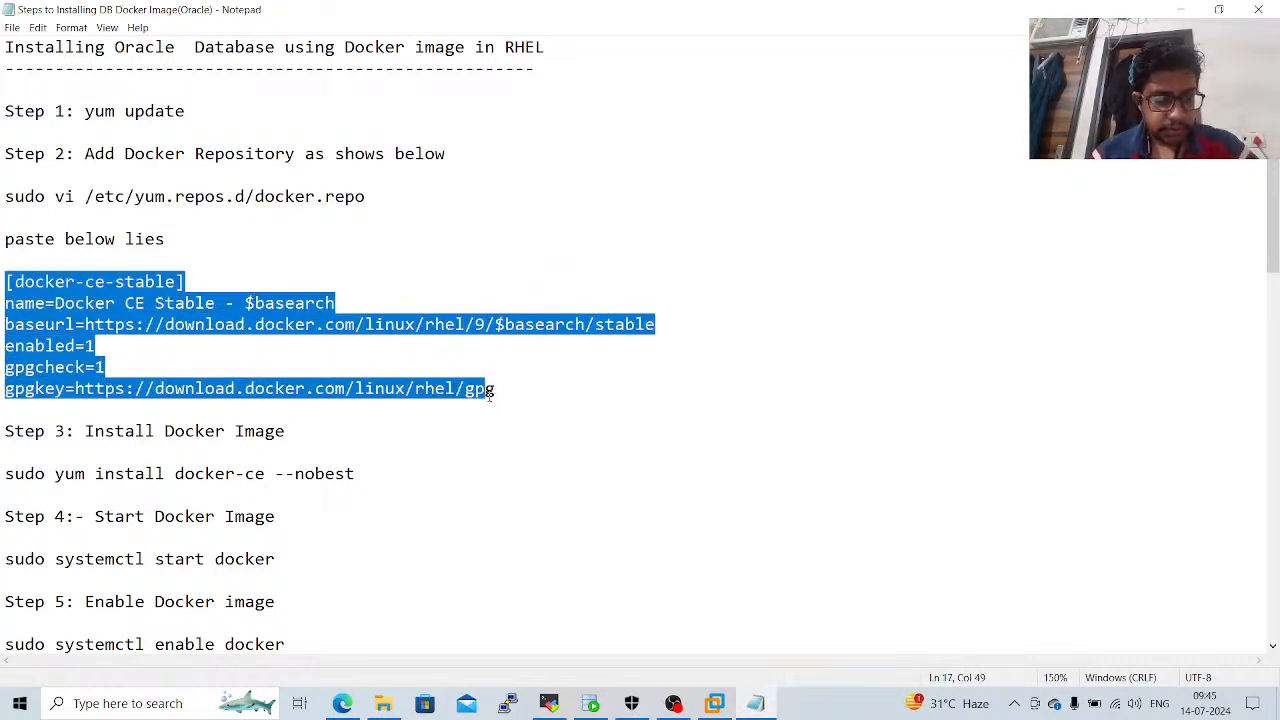
pyautogui.hotkey('alt', 'Tab')
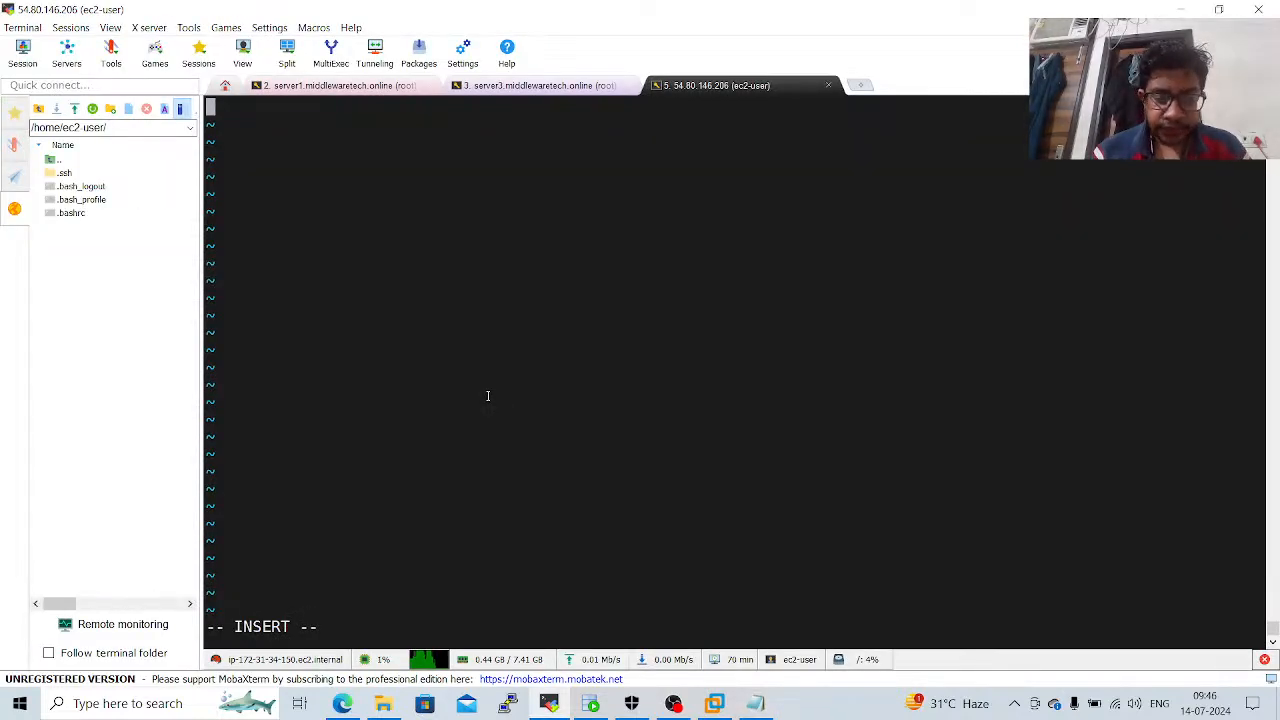
pyautogui.rightClick(489, 400)
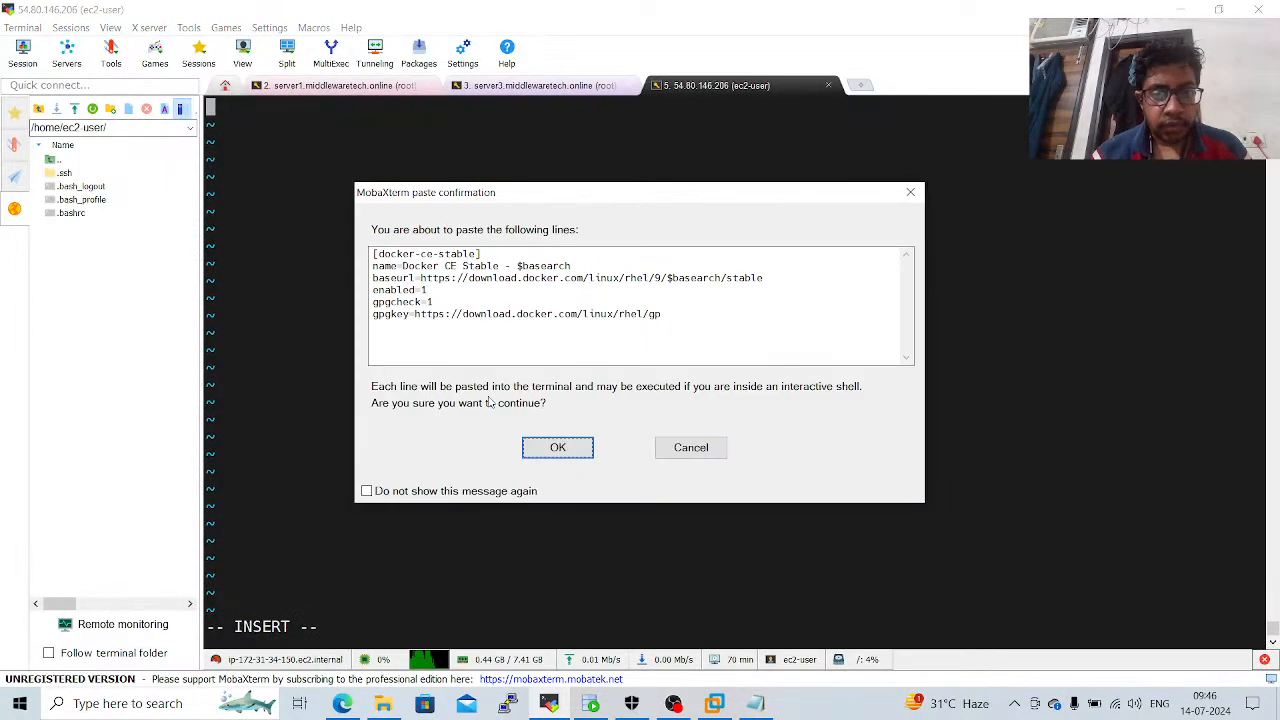
pyautogui.click(539, 447)
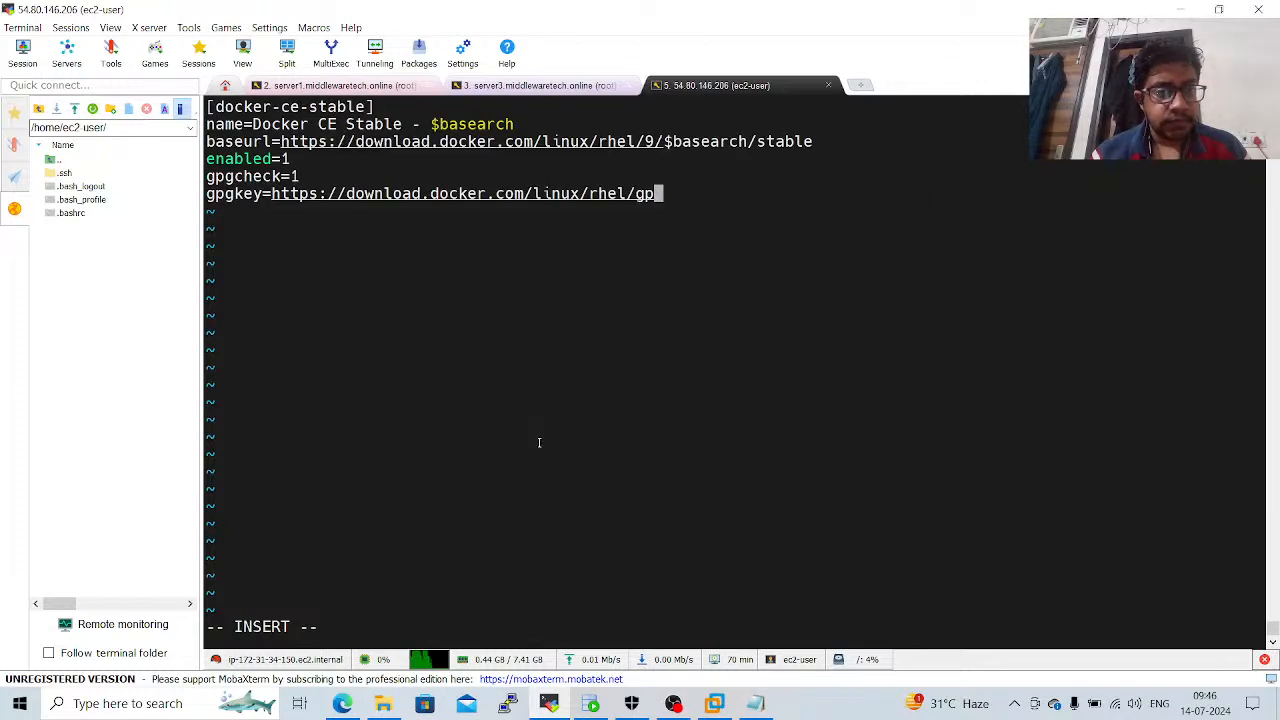
pyautogui.press('Escape')
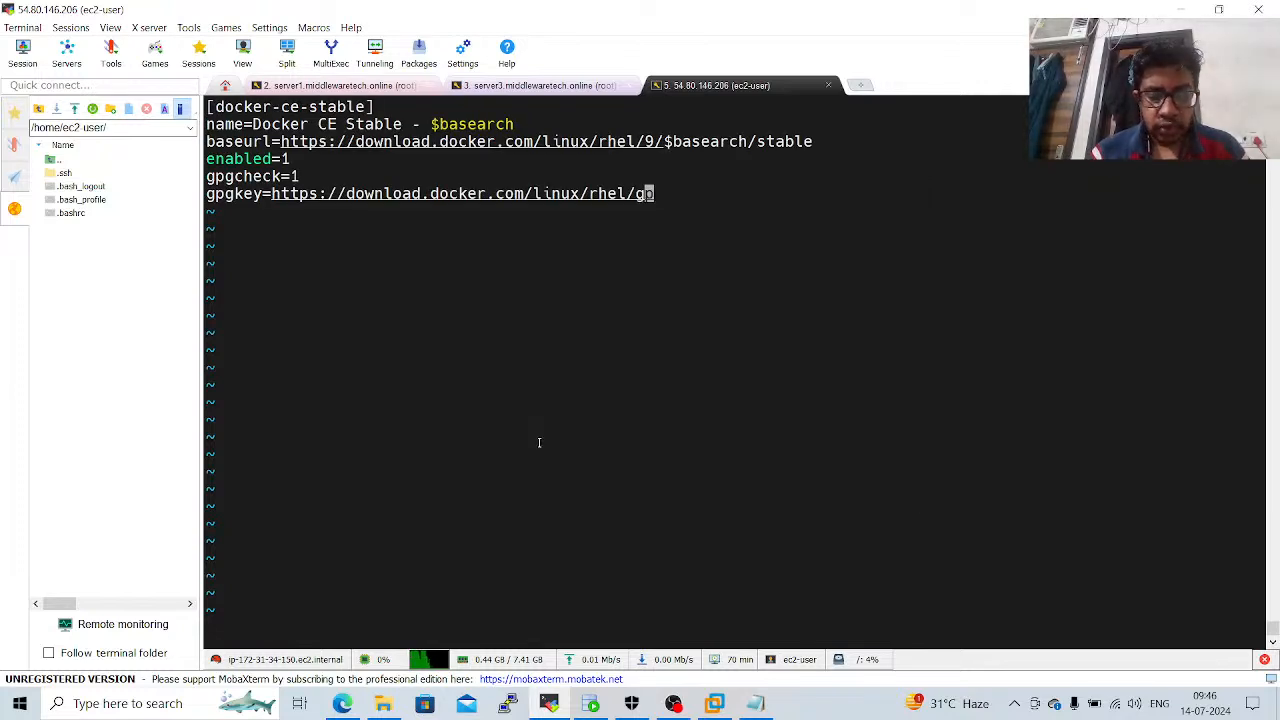
pyautogui.write(':wq!')
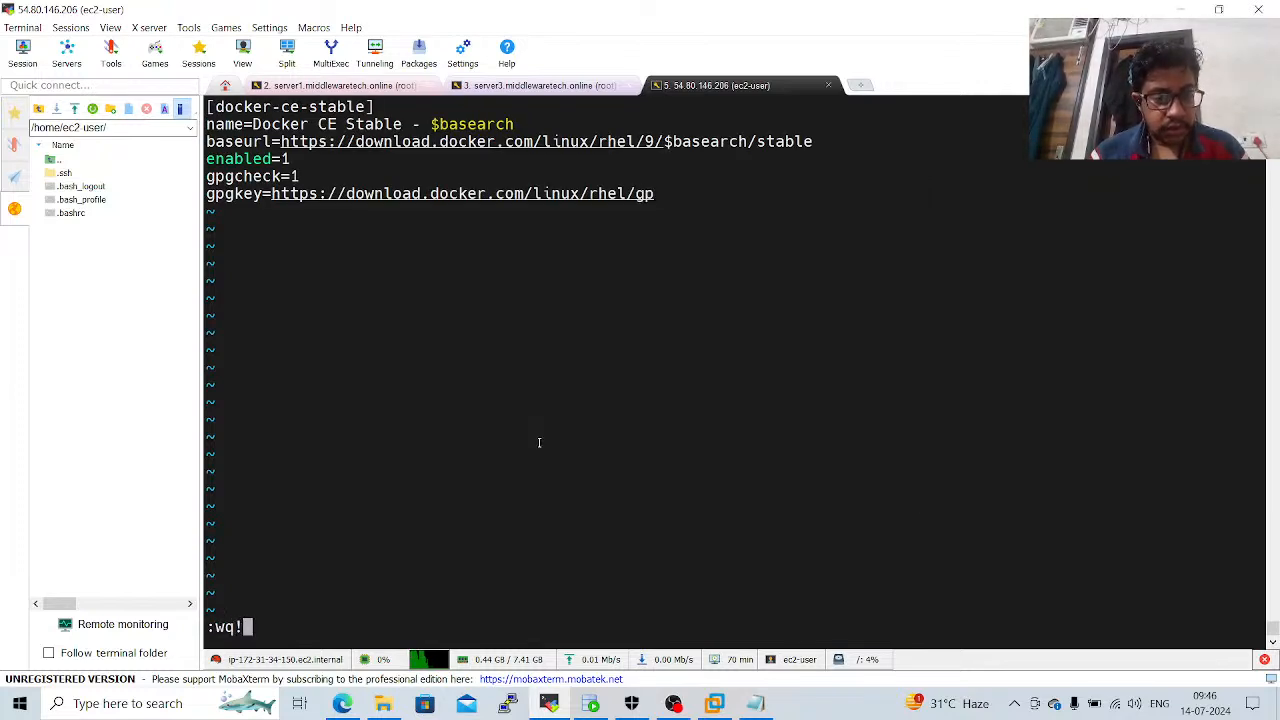
pyautogui.press('Return')
# Copy yum install docker-ce --nobest from step 3 of the notes, run it in the terminal, and accept the download with y.
pyautogui.hotkey('alt', 'Tab')
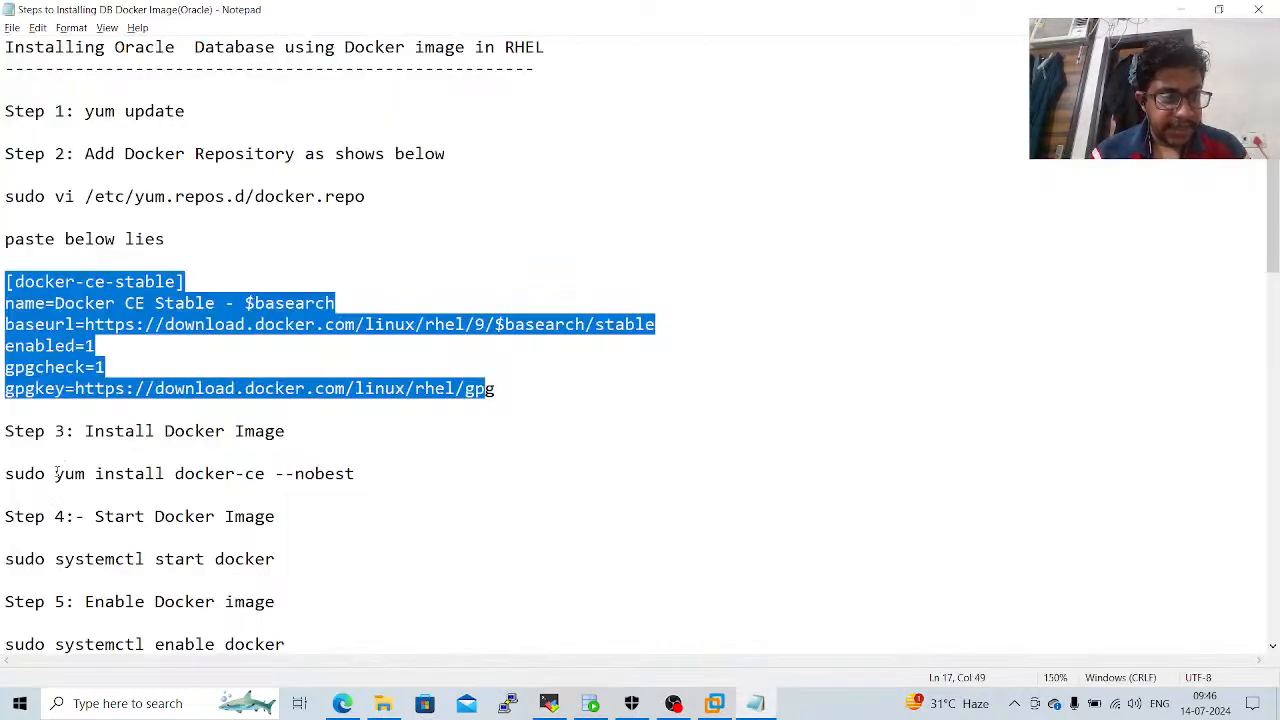
pyautogui.moveTo(56, 473); pyautogui.dragTo(383, 463)
pyautogui.hotkey('ctrl', 'c')
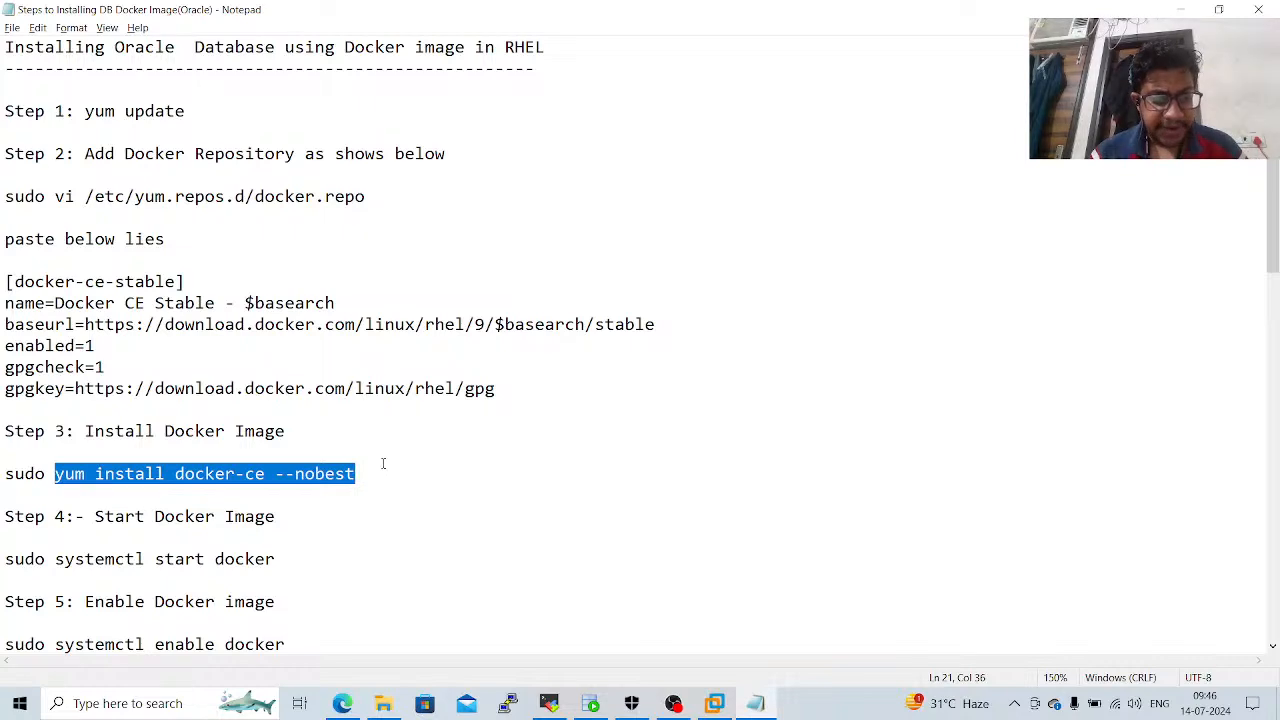
pyautogui.hotkey('alt', 'Tab')
pyautogui.rightClick(383, 463)
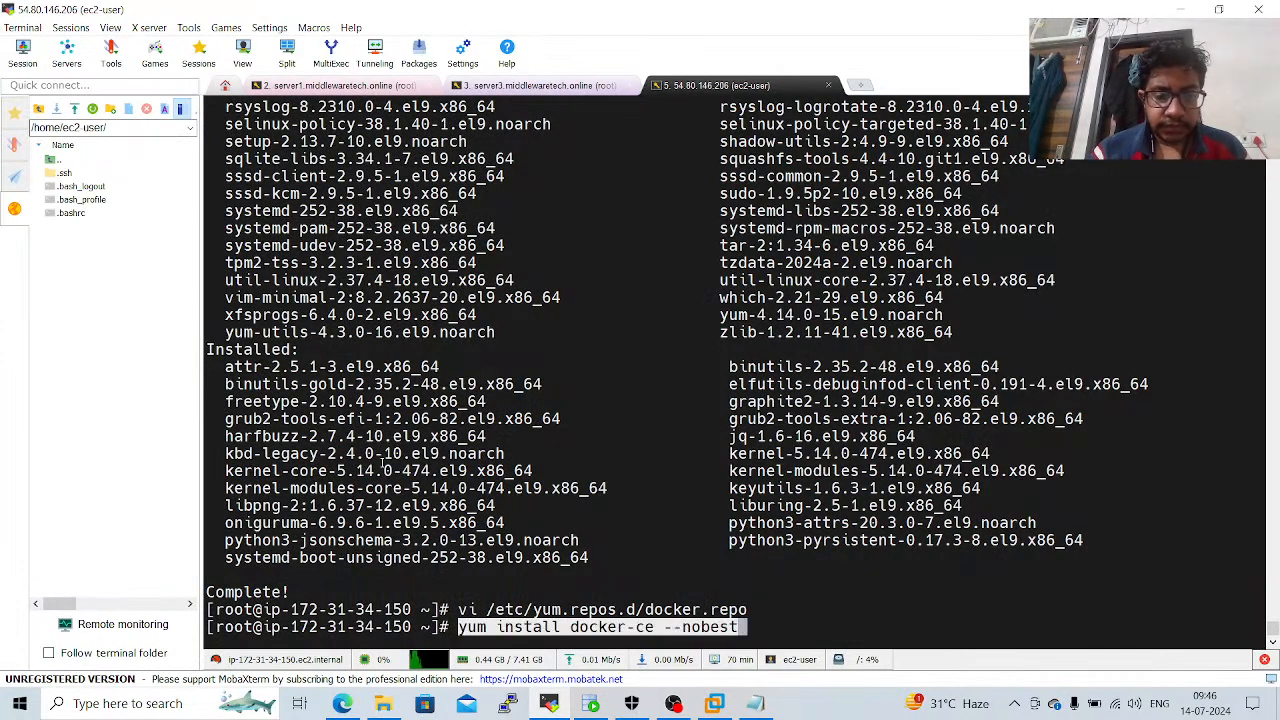
pyautogui.press('Return')
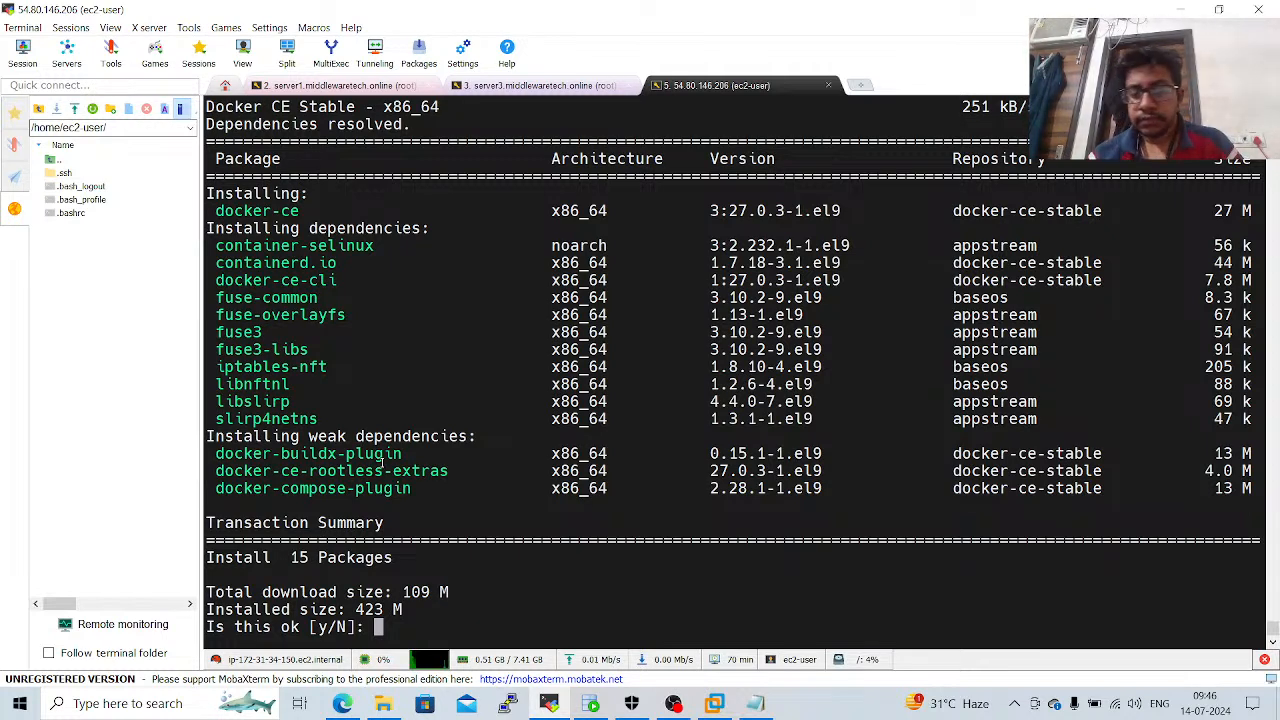
pyautogui.write('y')
pyautogui.press('Return')
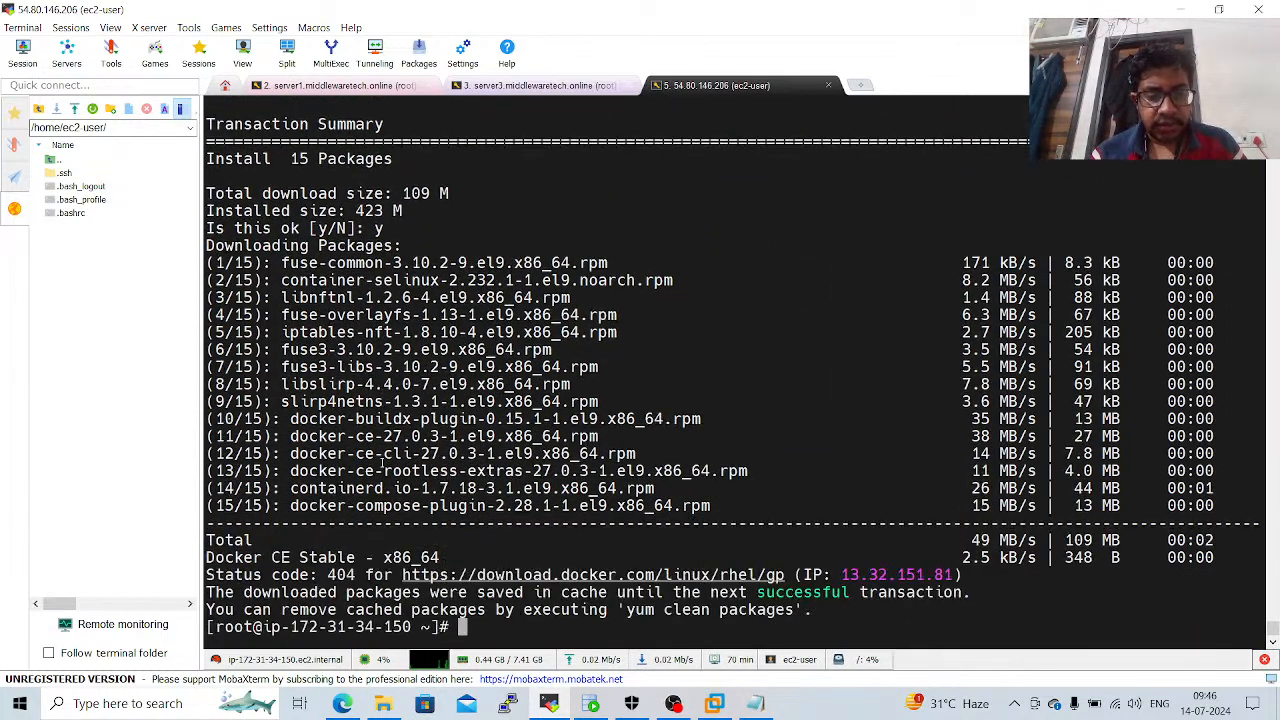
# Check the notes, clear the terminal, and try to start the Docker service with systemctl start docker.
pyautogui.hotkey('alt', 'Tab')
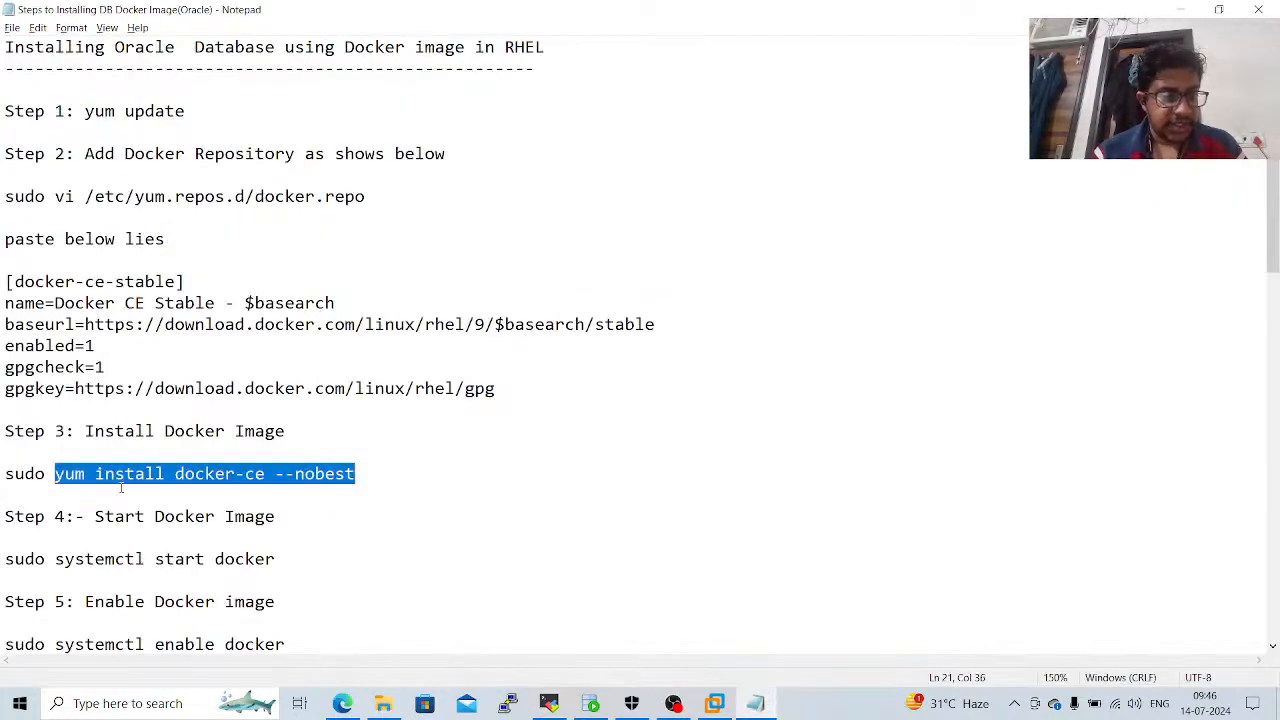
pyautogui.hotkey('alt', 'Tab')
pyautogui.hotkey('ctrl', 'l')
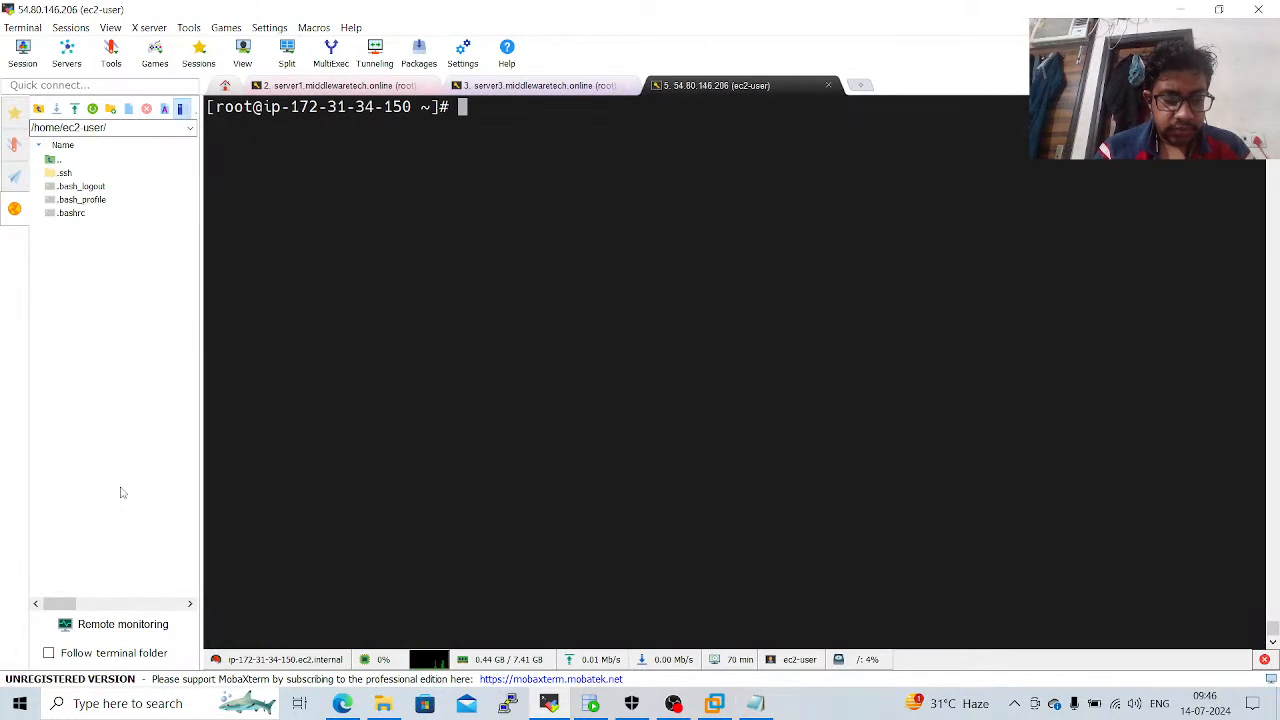
pyautogui.write('systemct')
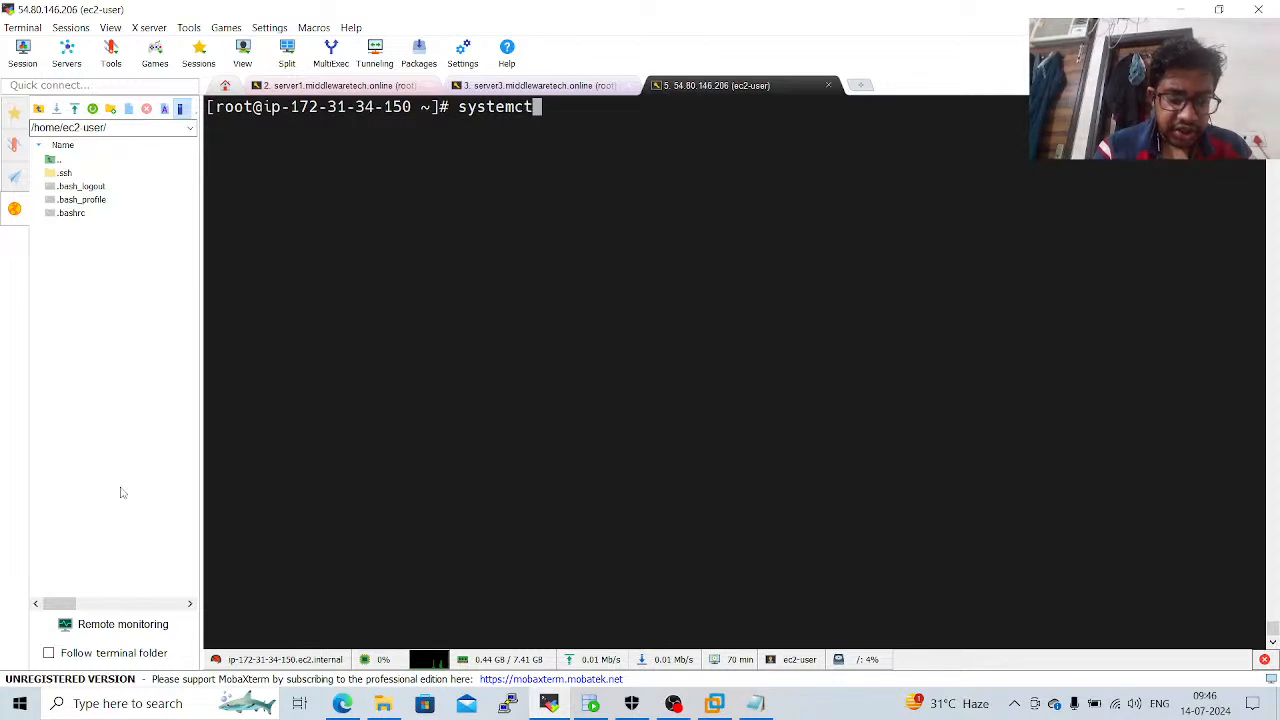
pyautogui.write('l start d')
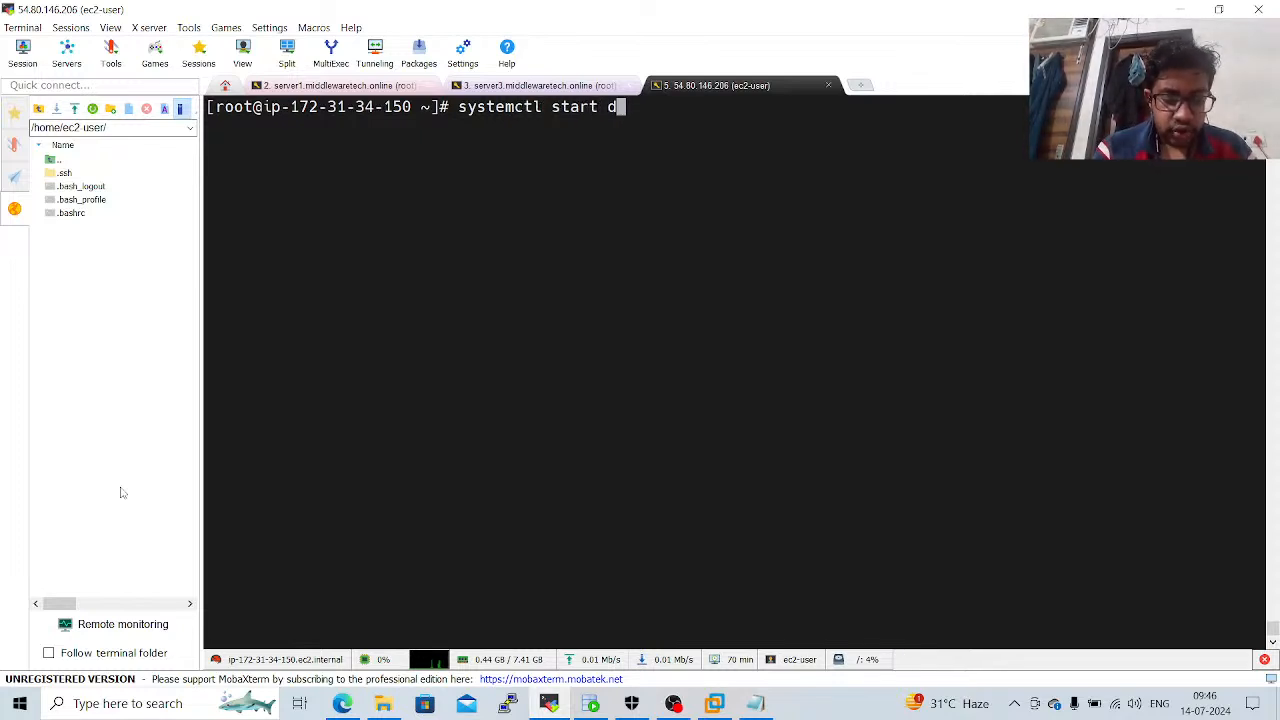
pyautogui.write('ocker')
pyautogui.press('Return')
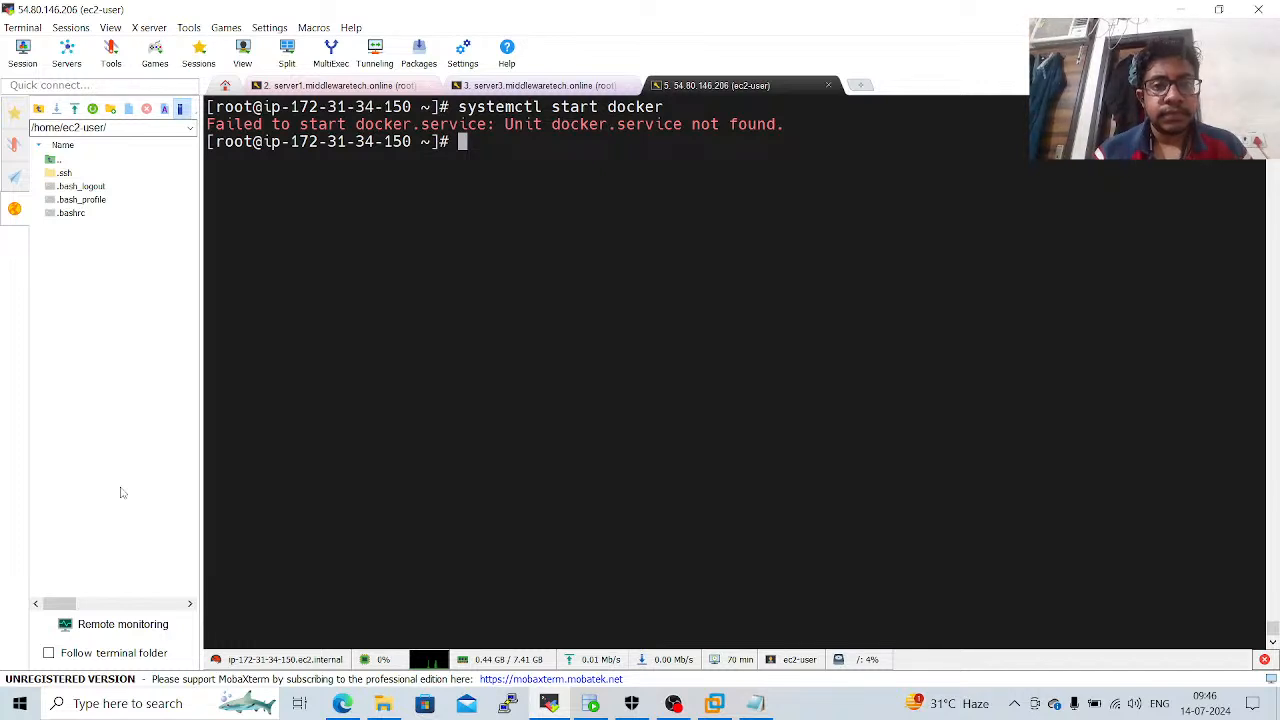
# Recheck step 3 of the notes, rerun yum install docker-ce --nobest in the terminal, and accept the transaction with y.
pyautogui.hotkey('alt', 'Tab')
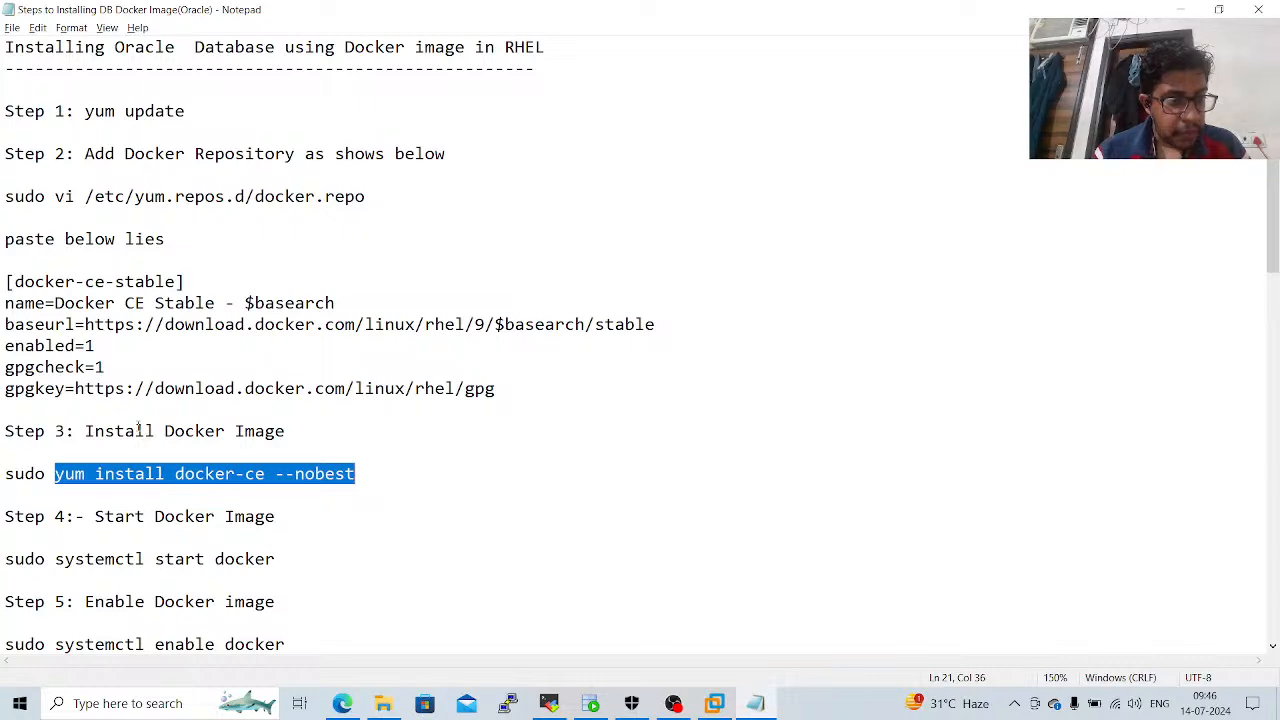
pyautogui.hotkey('alt', 'Tab')
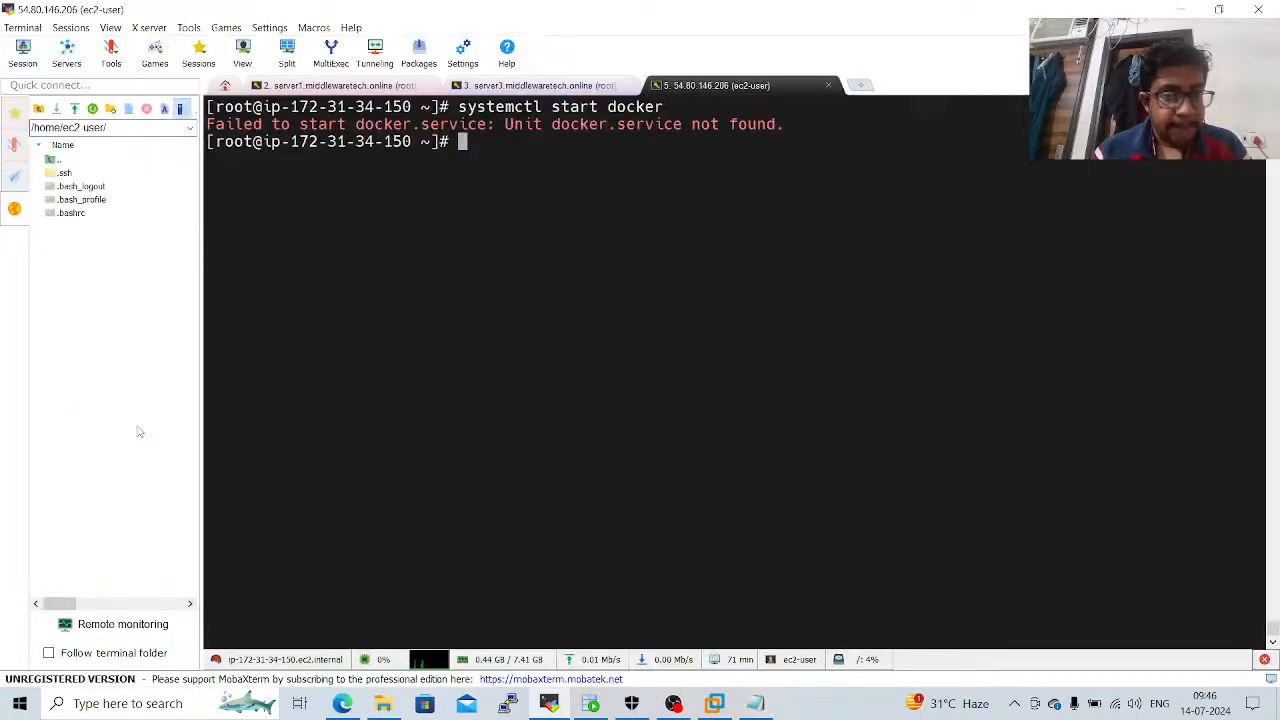
pyautogui.rightClick(376, 390)
pyautogui.press('Return')
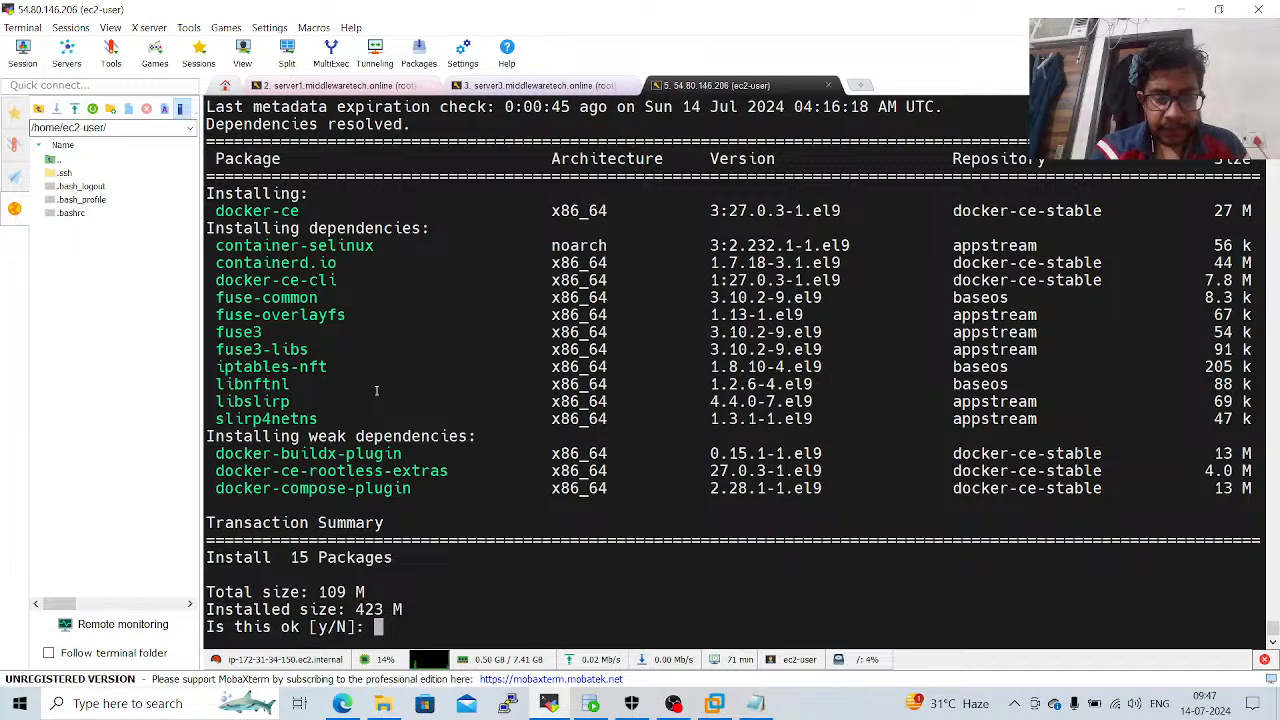
pyautogui.write('y')
pyautogui.press('Return')
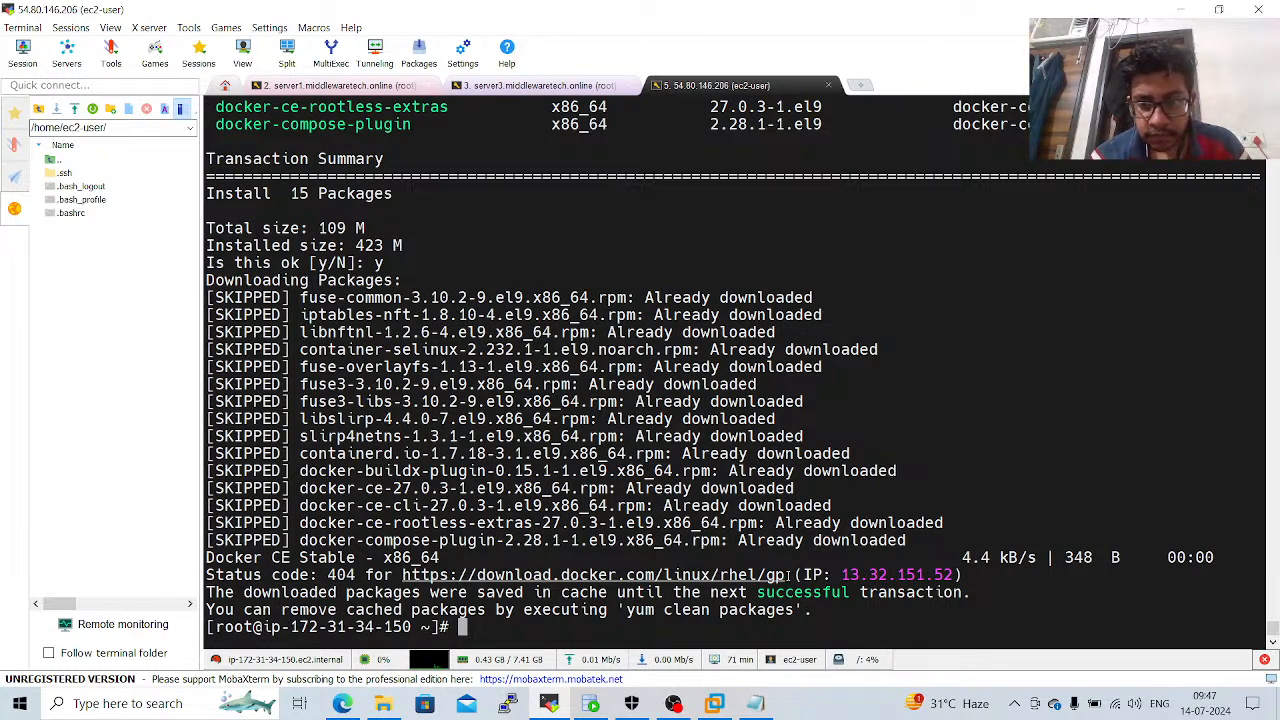
pyautogui.moveTo(789, 575); pyautogui.dragTo(403, 575)
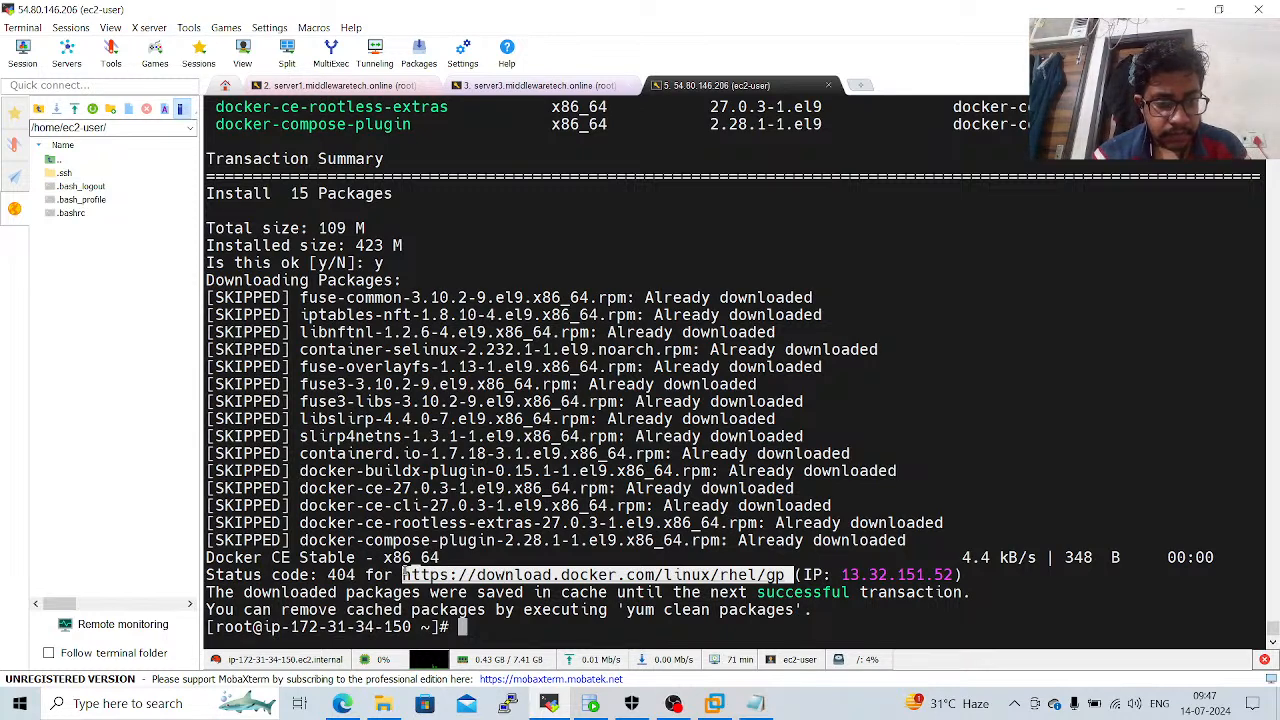
pyautogui.click(403, 575)
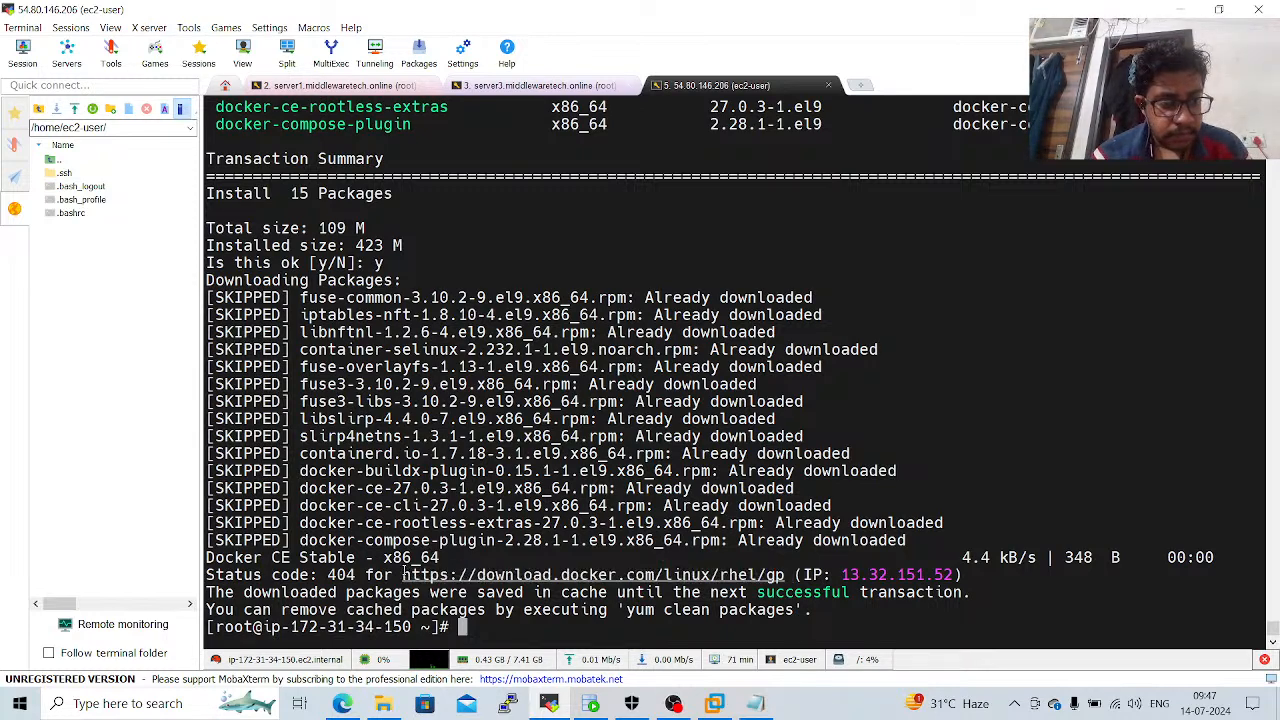
pyautogui.moveTo(403, 575); pyautogui.dragTo(788, 577)
pyautogui.hotkey('ctrl', 'c')
pyautogui.rightClick(788, 577)
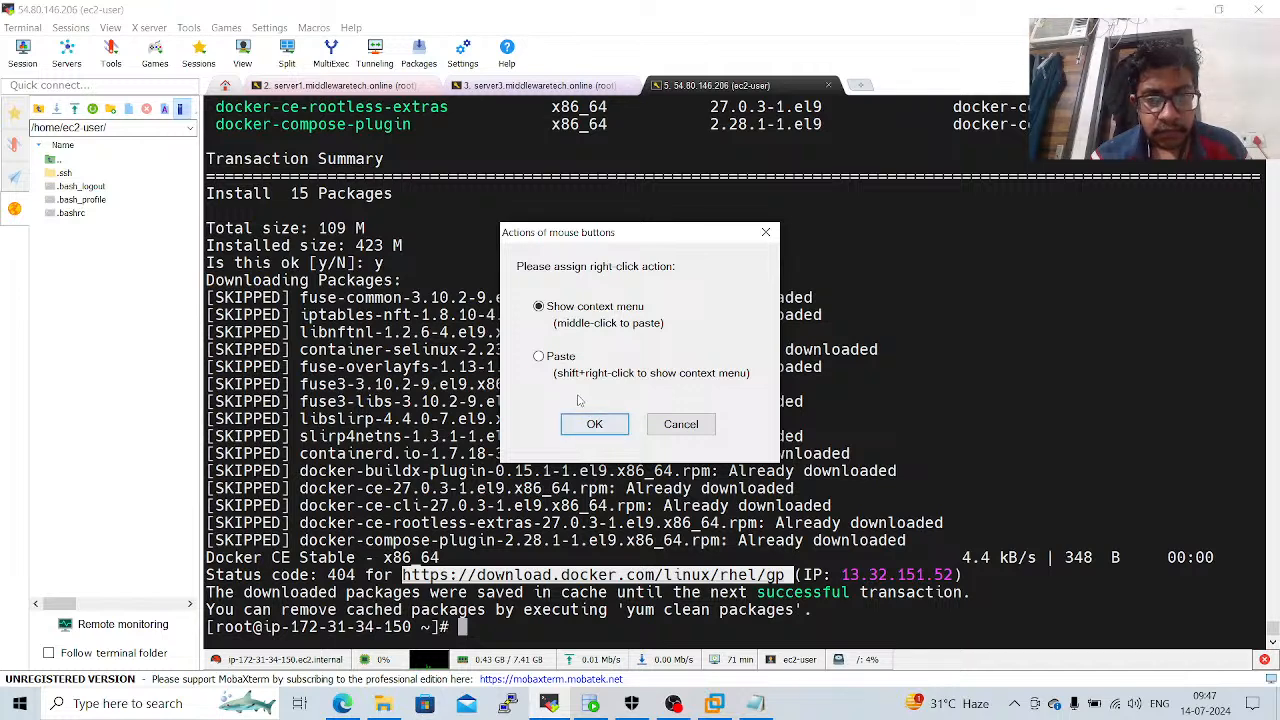
pyautogui.click(552, 362)
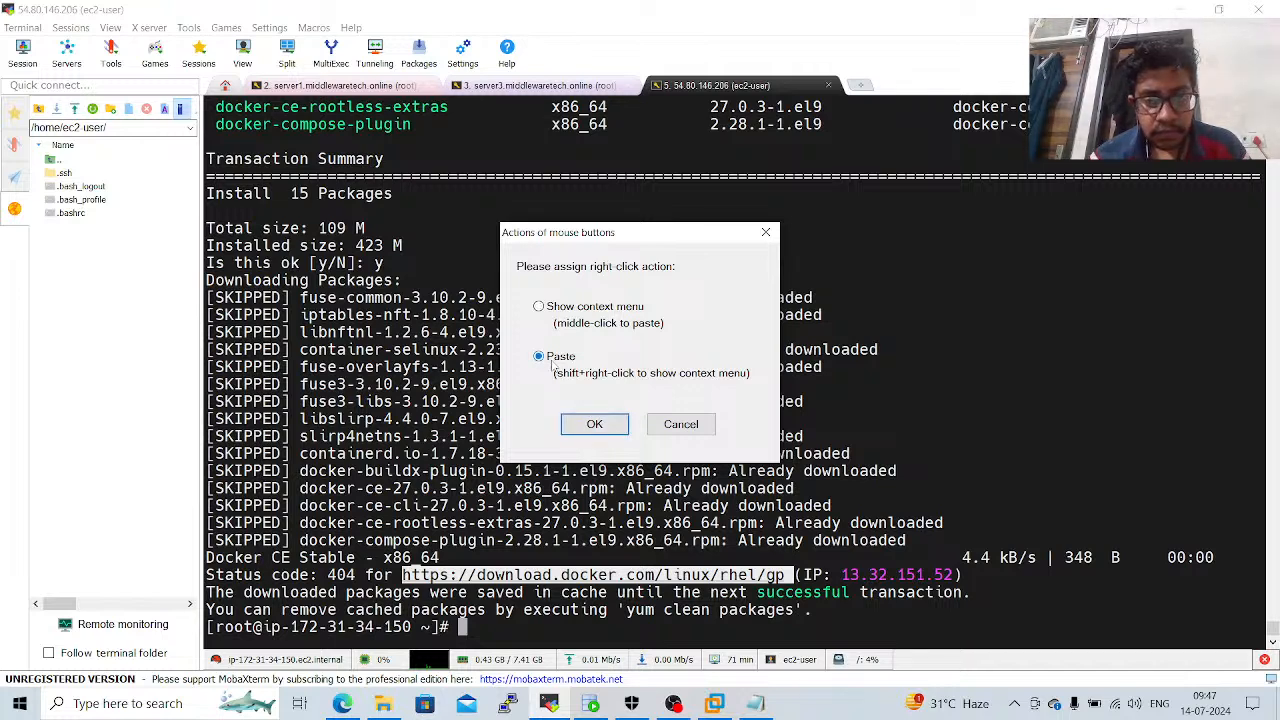
pyautogui.click(594, 424)
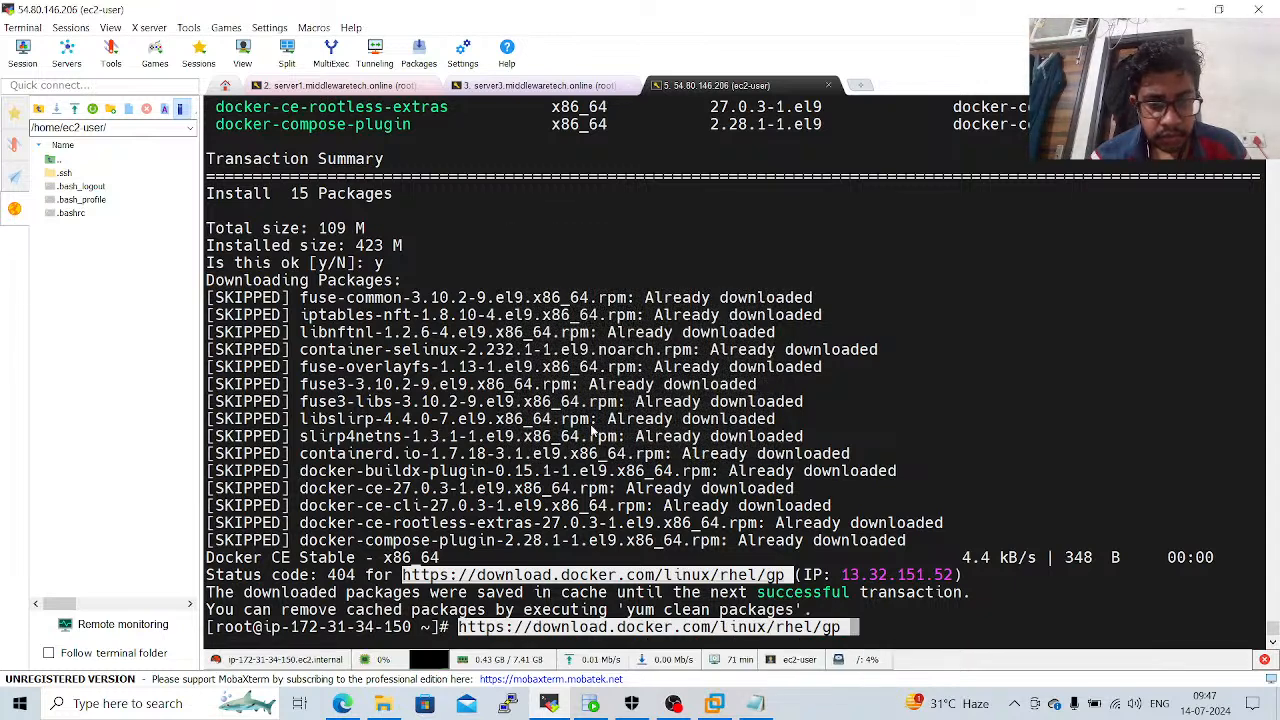
# Put curl -k in front of the URL at the prompt and run the request to test the gpg key address.
pyautogui.press('Left')
pyautogui.press('Left')
pyautogui.press('Left')
pyautogui.press('Left')
pyautogui.press('Left')
pyautogui.press('Left')
pyautogui.press('Left')
pyautogui.press('Left')
pyautogui.press('Left')
pyautogui.press('Left')
pyautogui.press('Left')
pyautogui.press('Left')
pyautogui.press('Left')
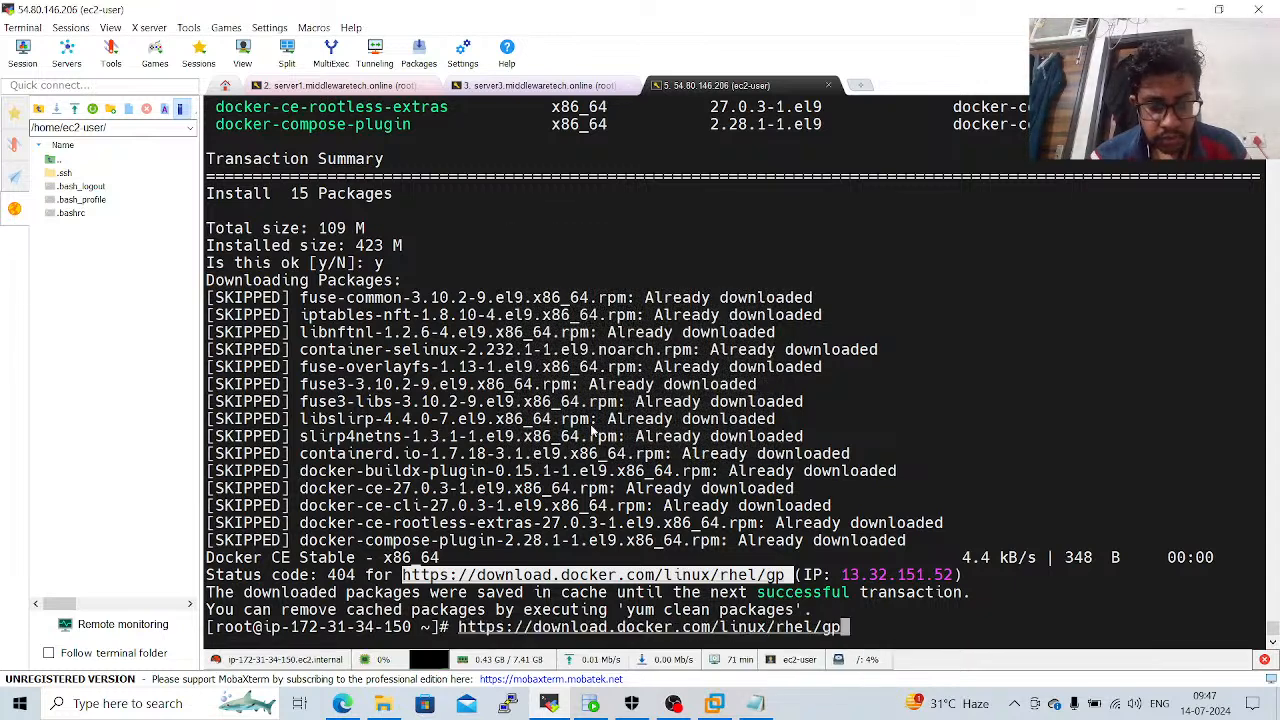
pyautogui.press('Left')
pyautogui.press('Left')
pyautogui.press('Left')
pyautogui.press('Left')
pyautogui.press('Left')
pyautogui.press('Left')
pyautogui.press('Left')
pyautogui.press('Left')
pyautogui.press('Left')
pyautogui.press('Left')
pyautogui.press('Left')
pyautogui.press('Left')
pyautogui.press('Left')
pyautogui.press('Left')
pyautogui.press('Left')
pyautogui.press('Left')
pyautogui.press('Left')
pyautogui.press('Left')
pyautogui.press('Left')
pyautogui.press('Left')
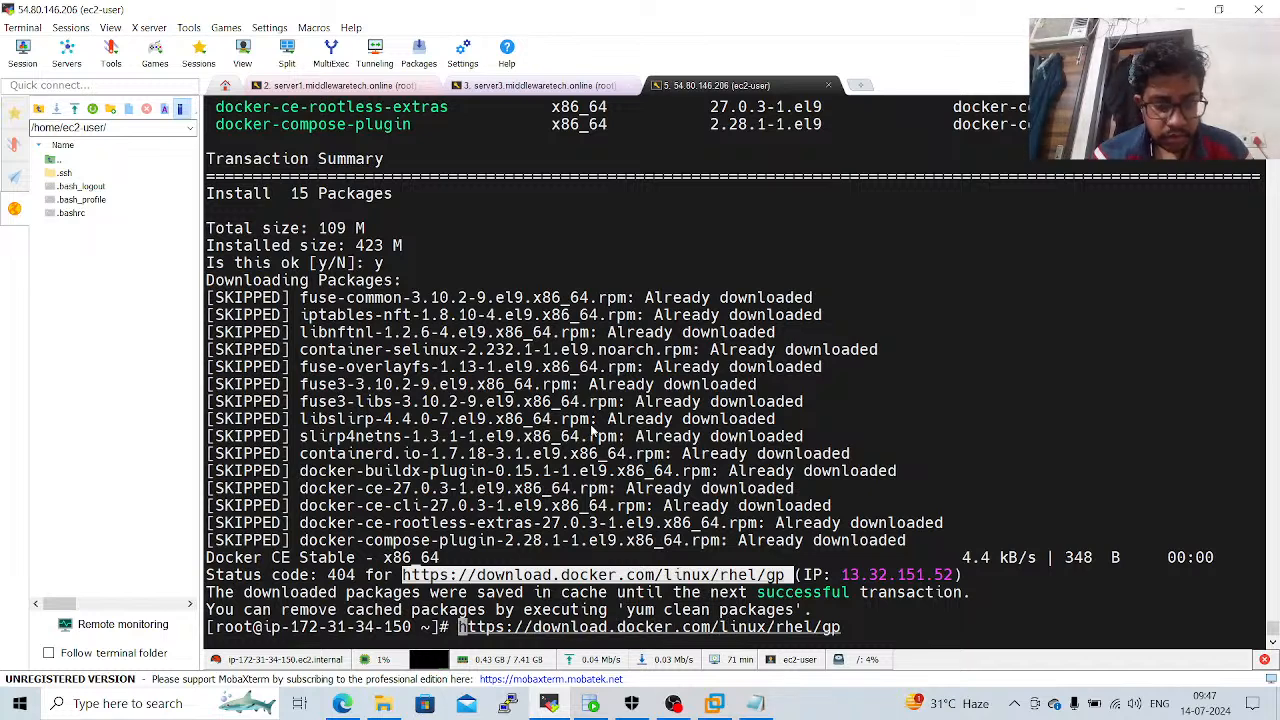
pyautogui.write('curl -k')
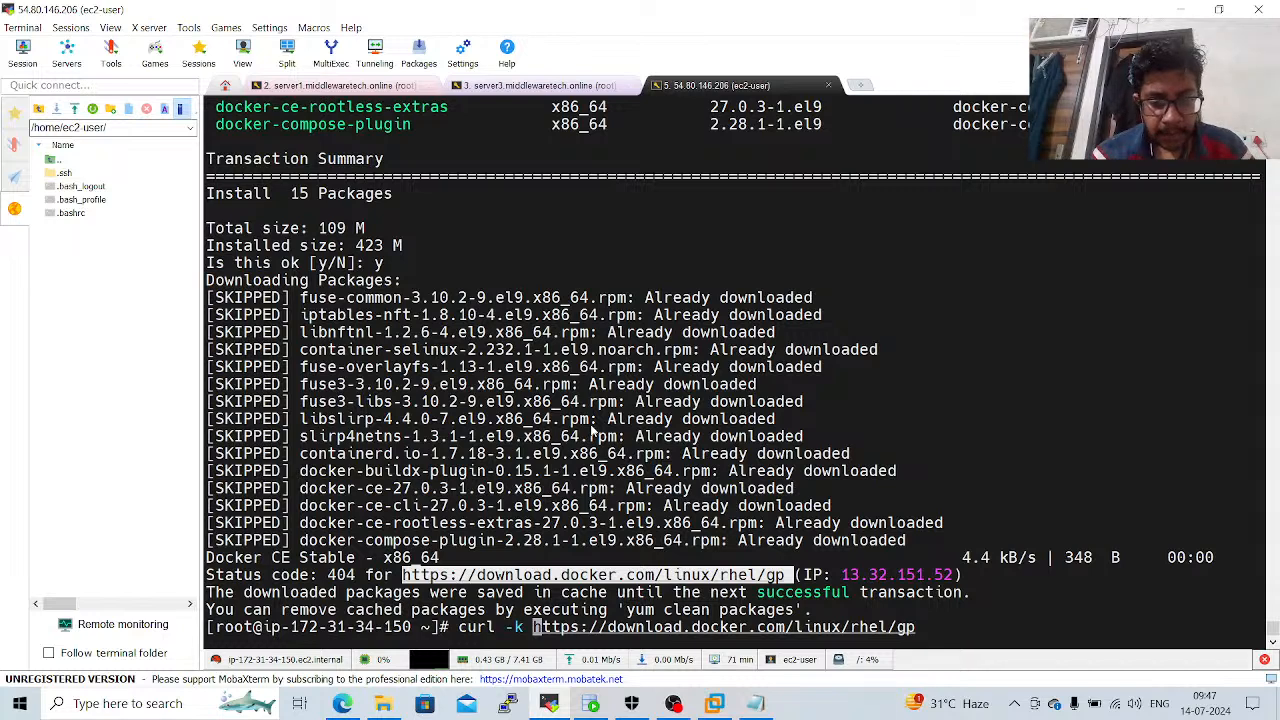
pyautogui.press('Return')
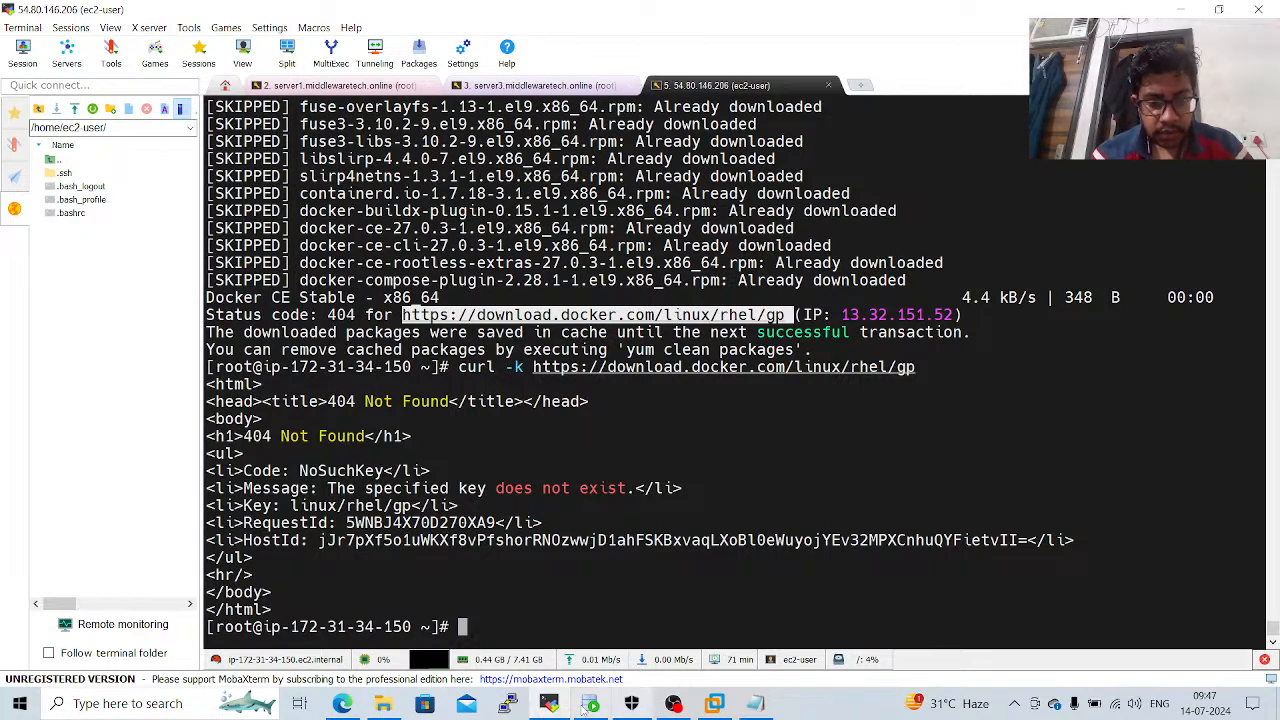
# Switch to the server3.middlewaretech.online session and abort its SQL*Plus login prompt.
pyautogui.moveTo(558, 706)
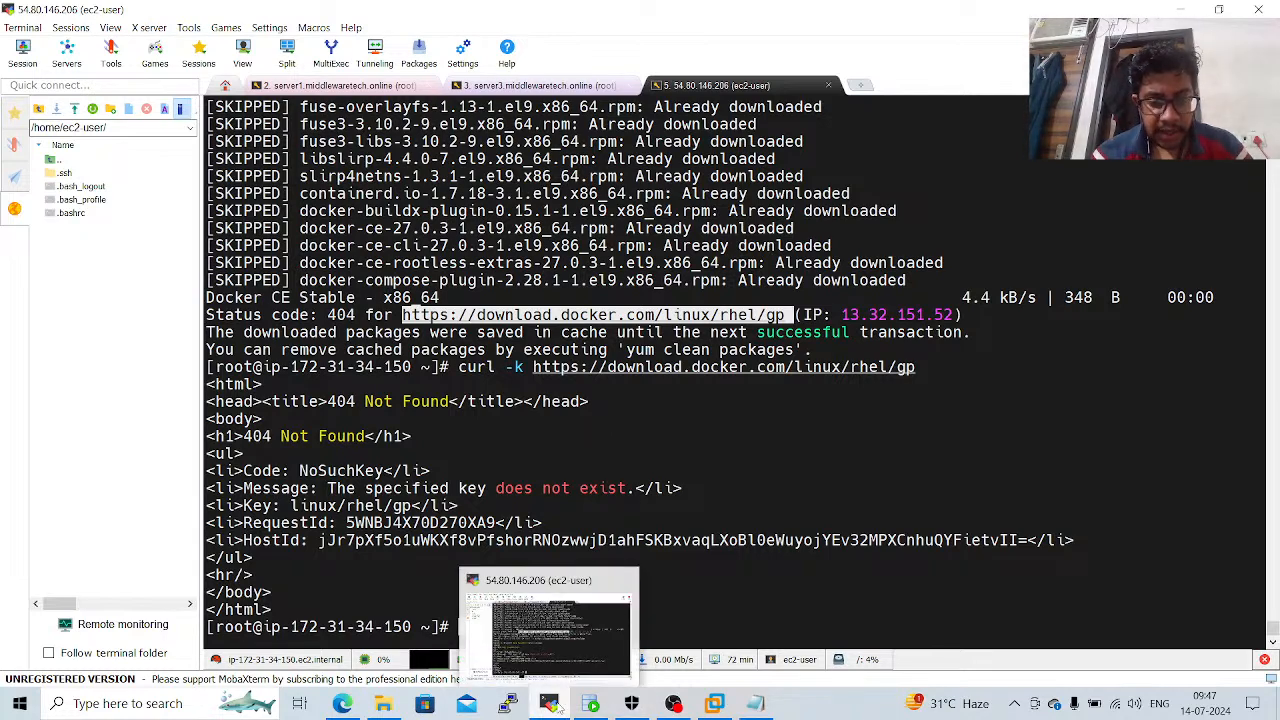
pyautogui.click(558, 660)
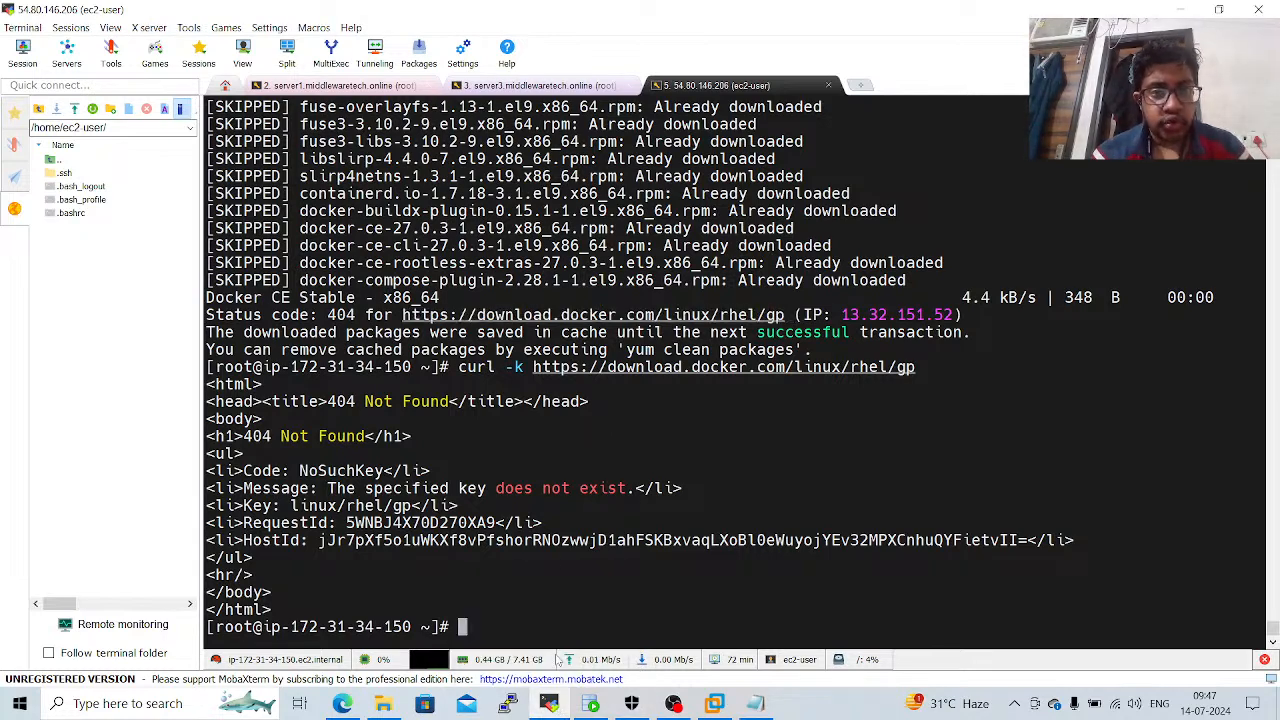
pyautogui.click(546, 86)
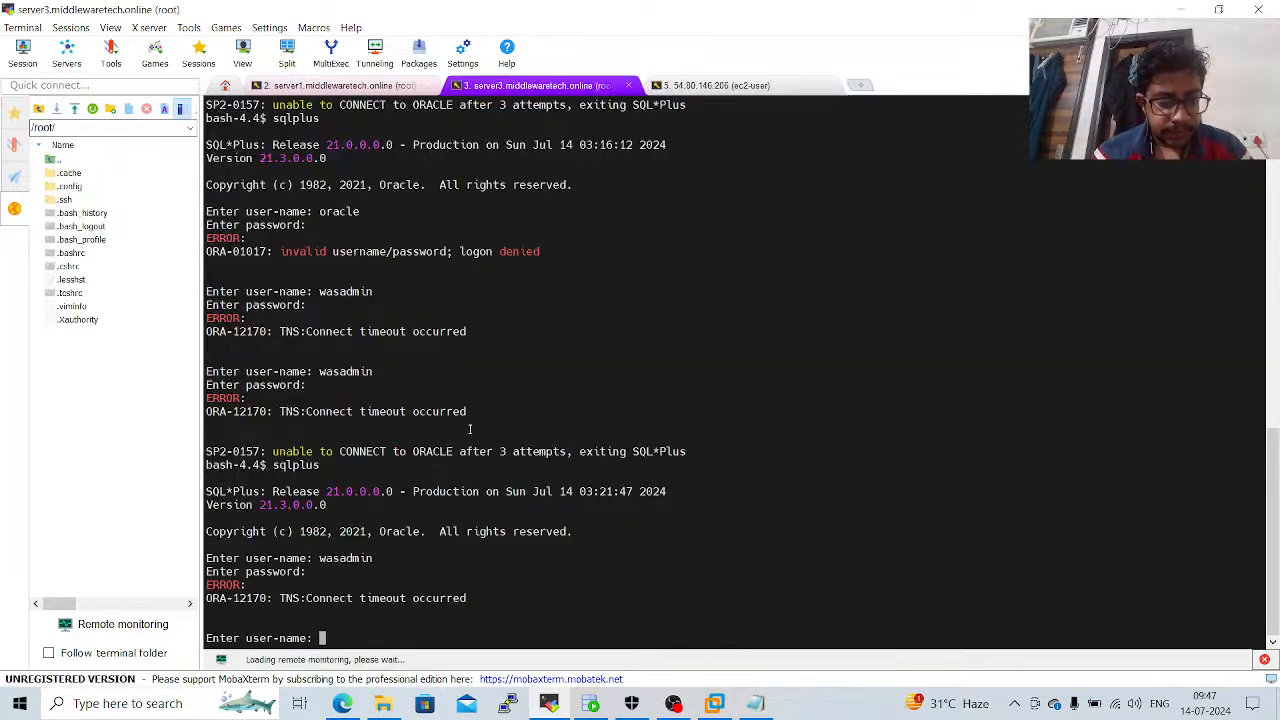
pyautogui.write('exit')
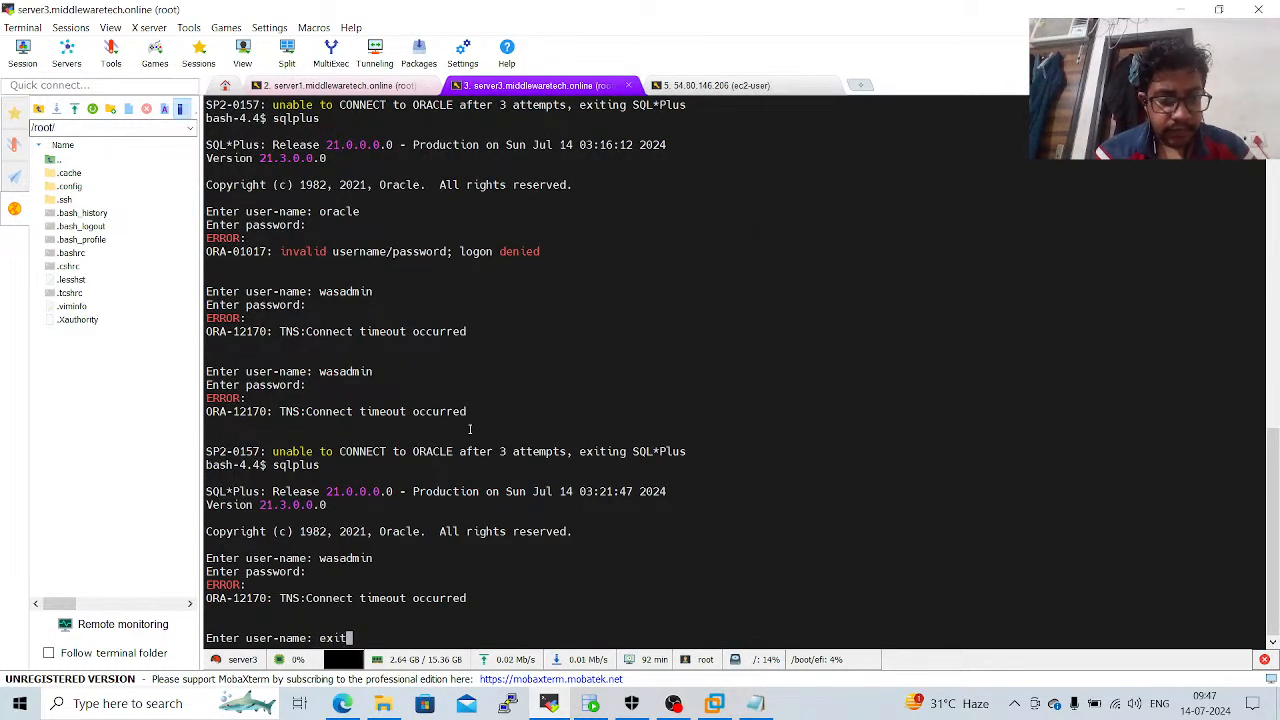
pyautogui.press('Return')
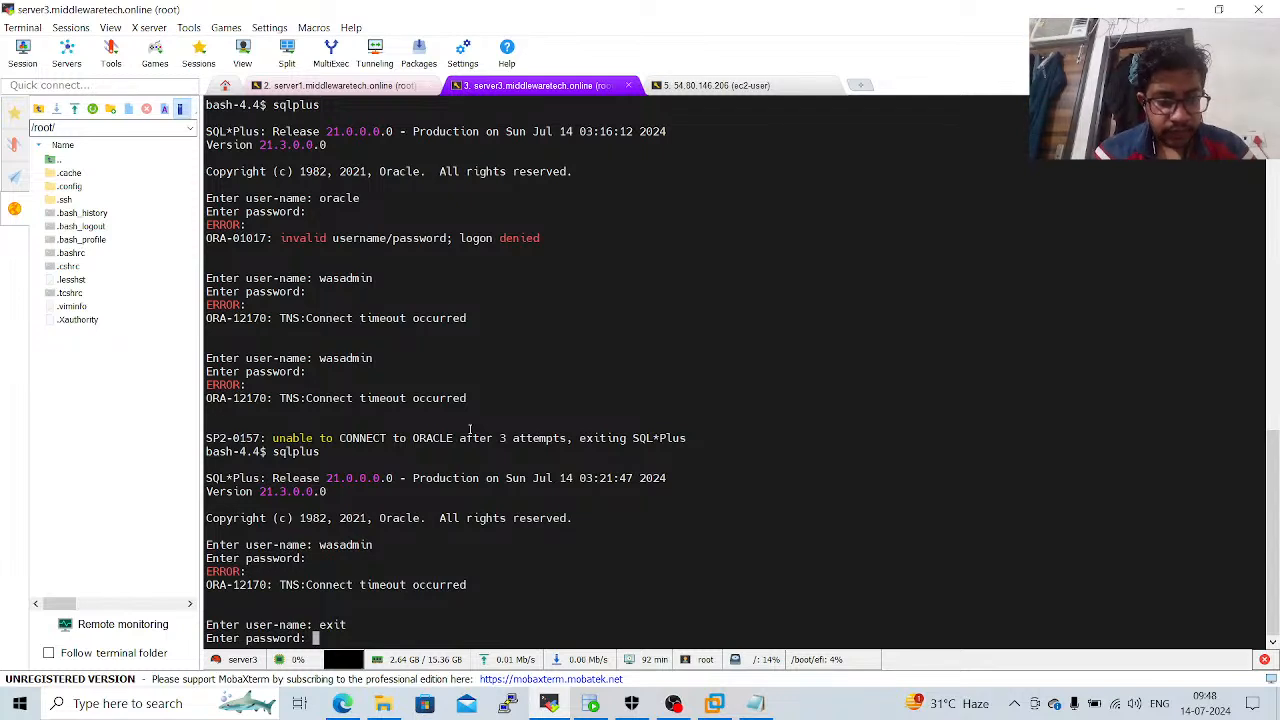
pyautogui.press('Return')
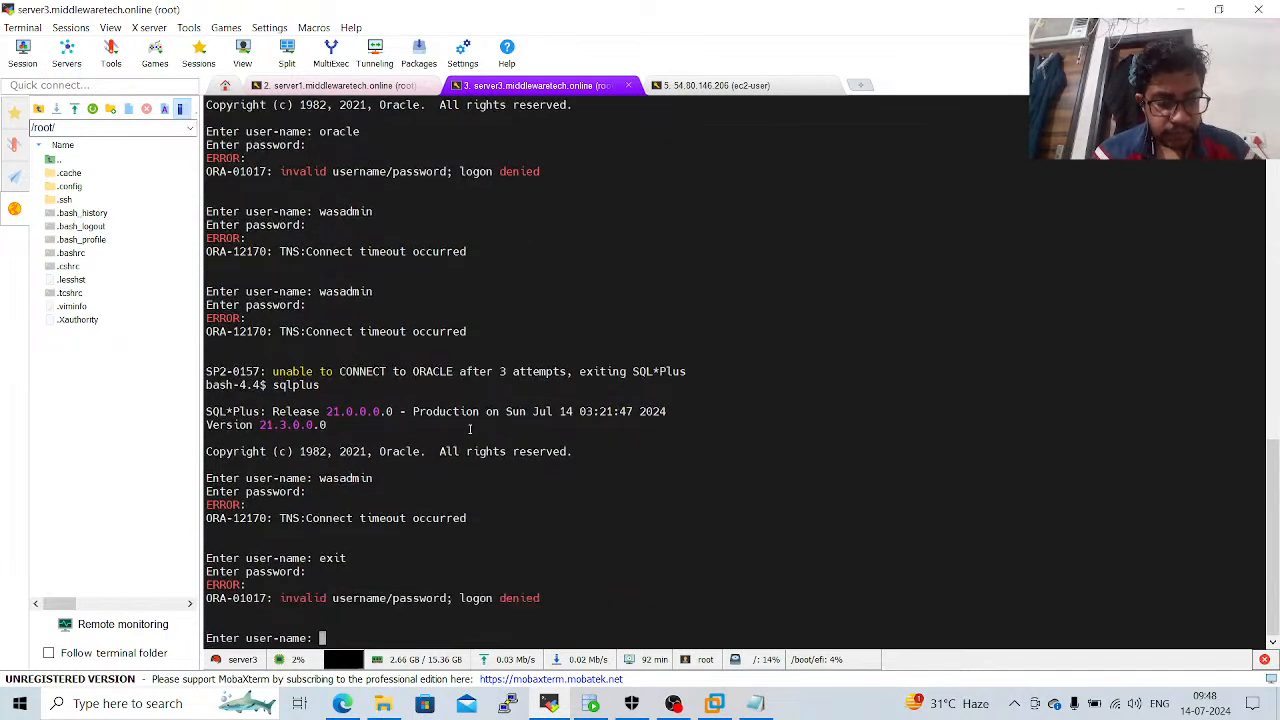
pyautogui.hotkey('ctrl', 'c')
pyautogui.hotkey('ctrl', 'c')
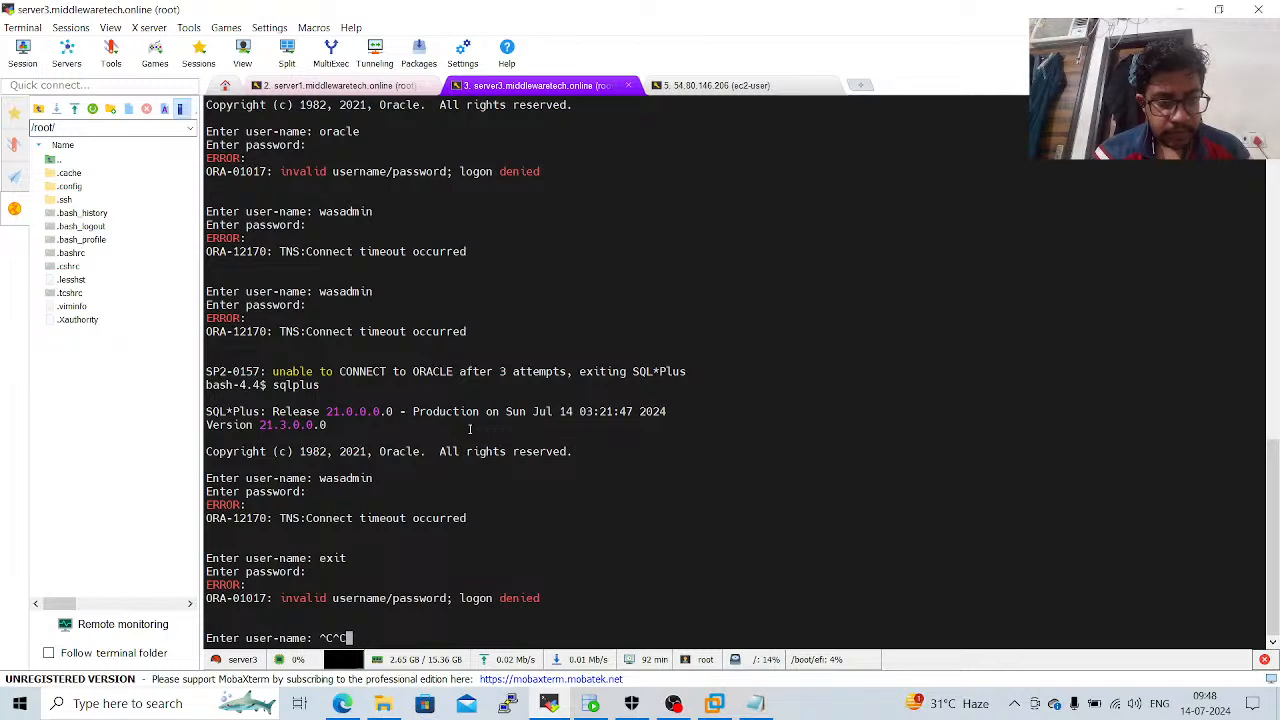
pyautogui.scroll(1, 469, 430)
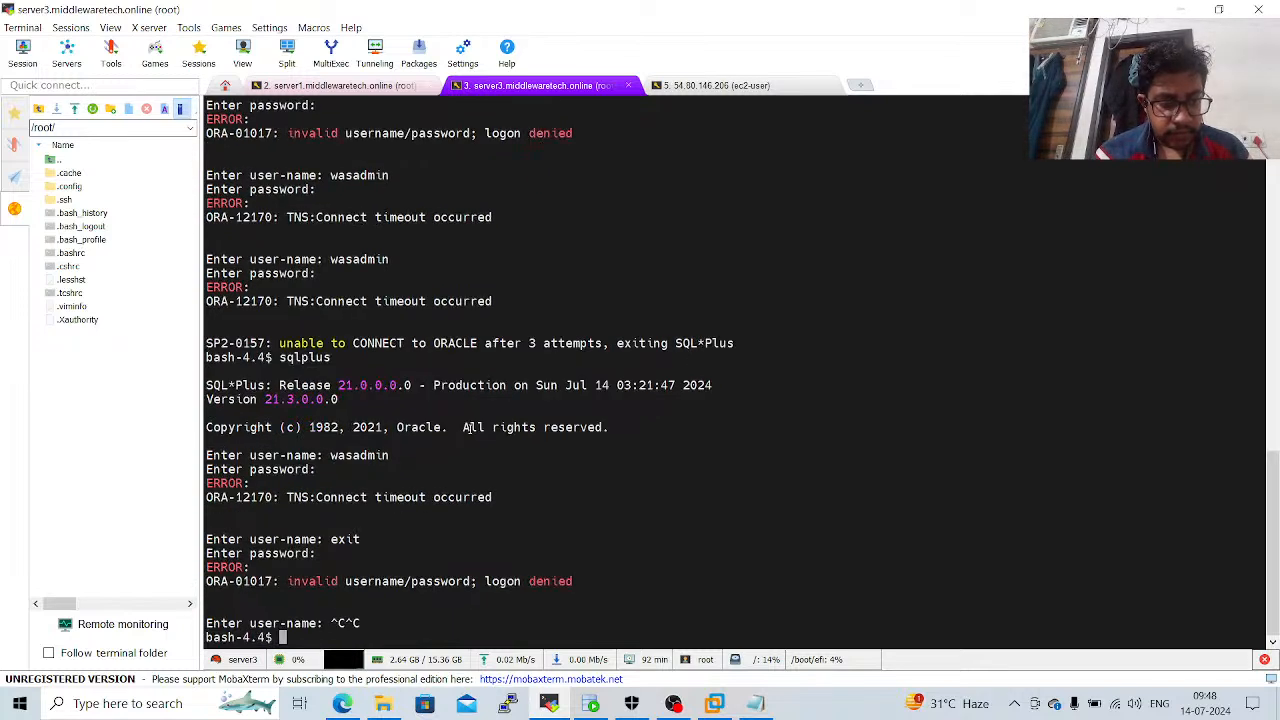
# Leave the bash-4.4 shell with exit to return to the root prompt, and clear the terminal.
pyautogui.write('clear')
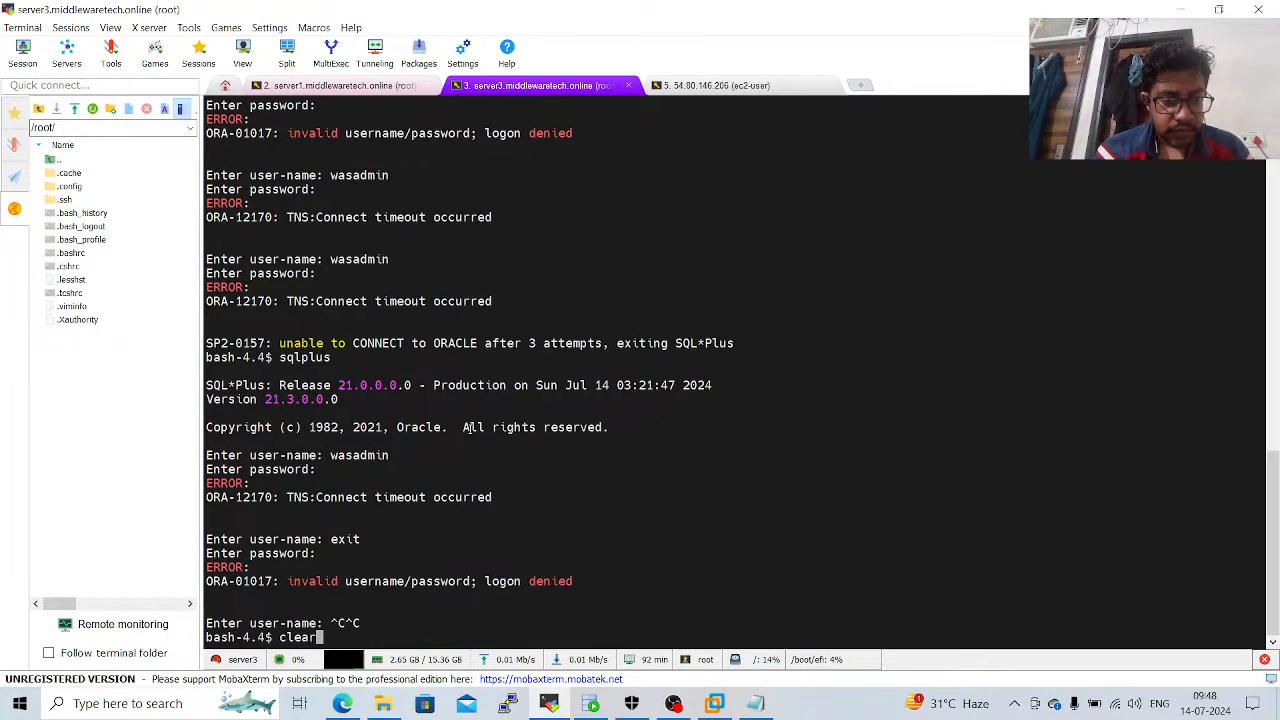
pyautogui.press('Return')
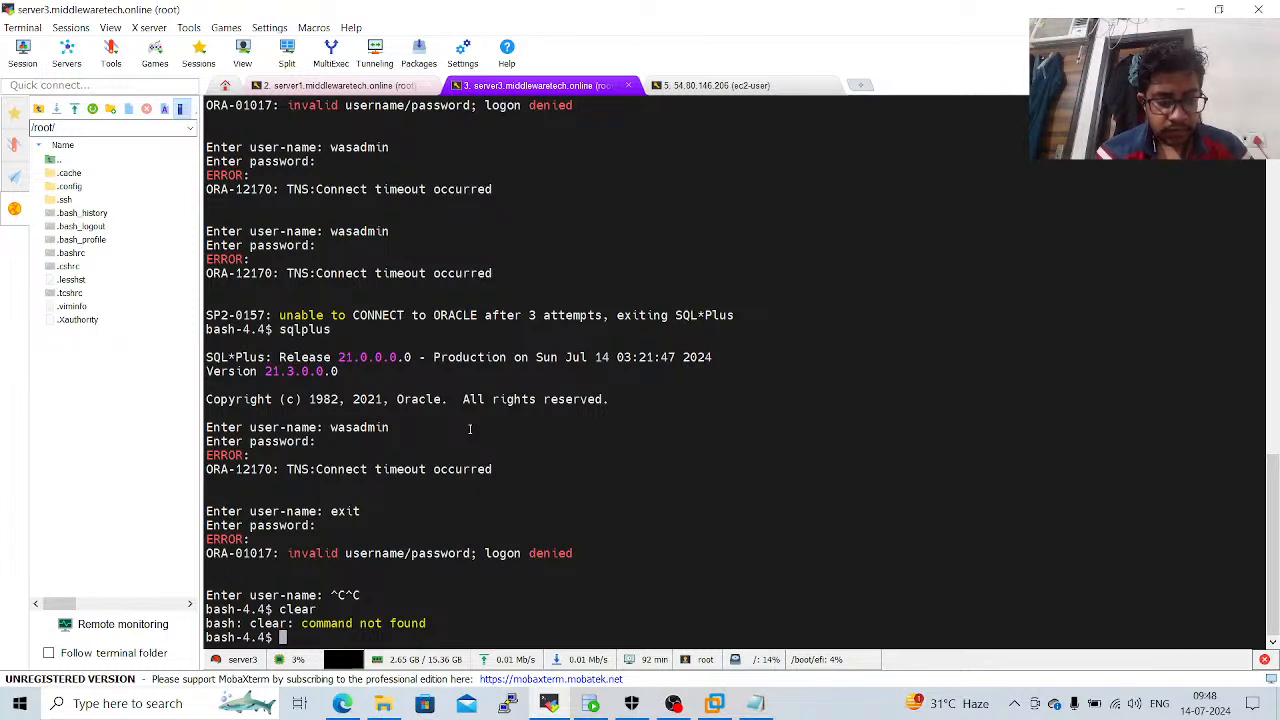
pyautogui.write('exit')
pyautogui.press('Return')
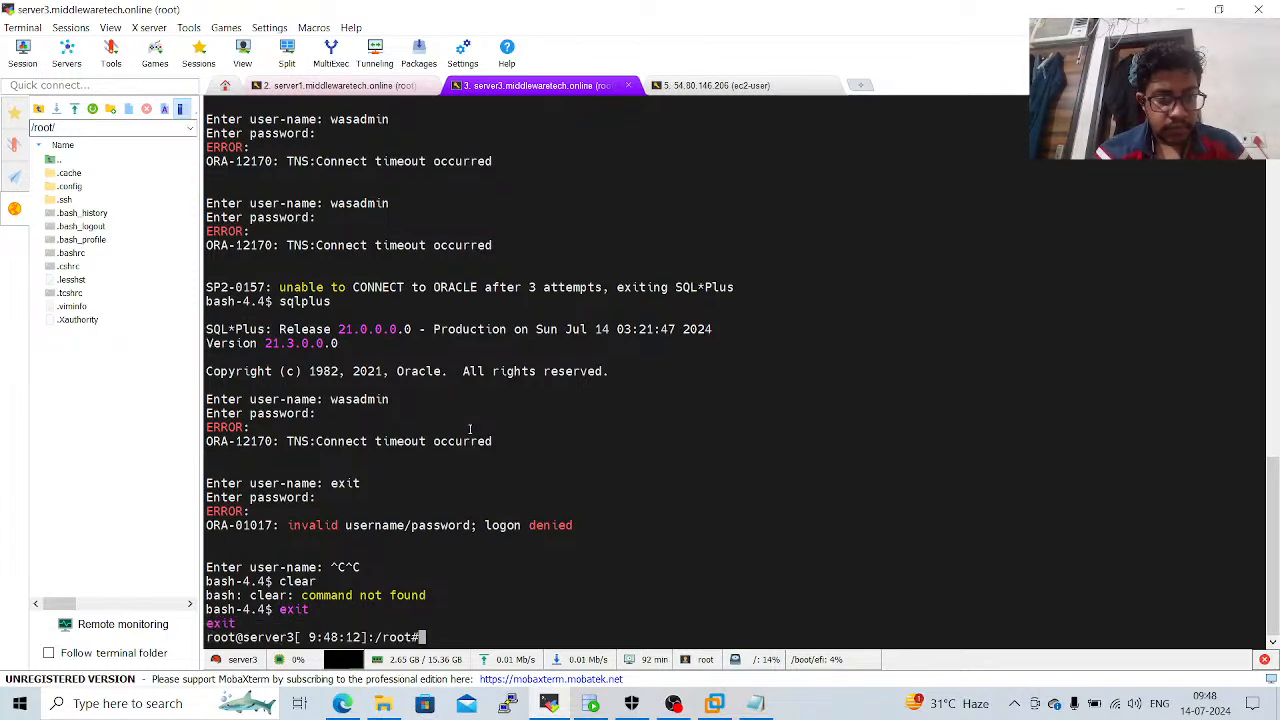
pyautogui.hotkey('ctrl', 'l')
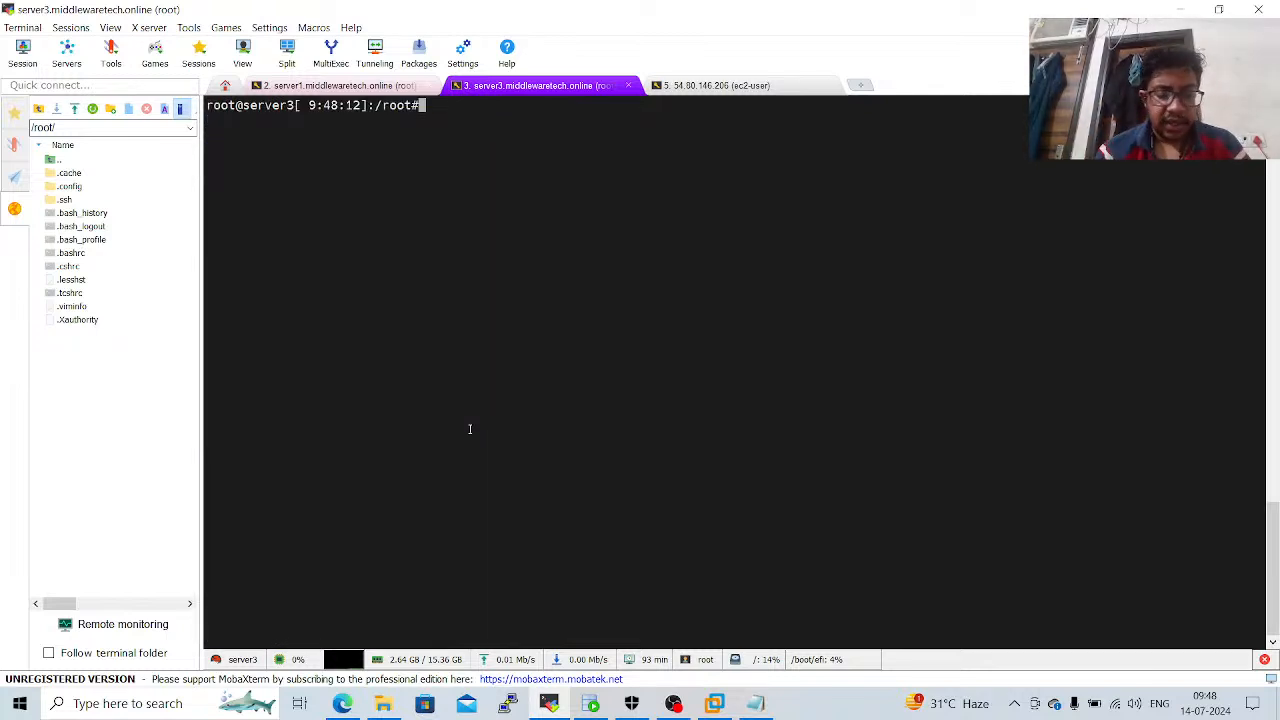
pyautogui.keyDown('ctrl'); pyautogui.scroll(2, 469, 428); pyautogui.keyUp('ctrl')
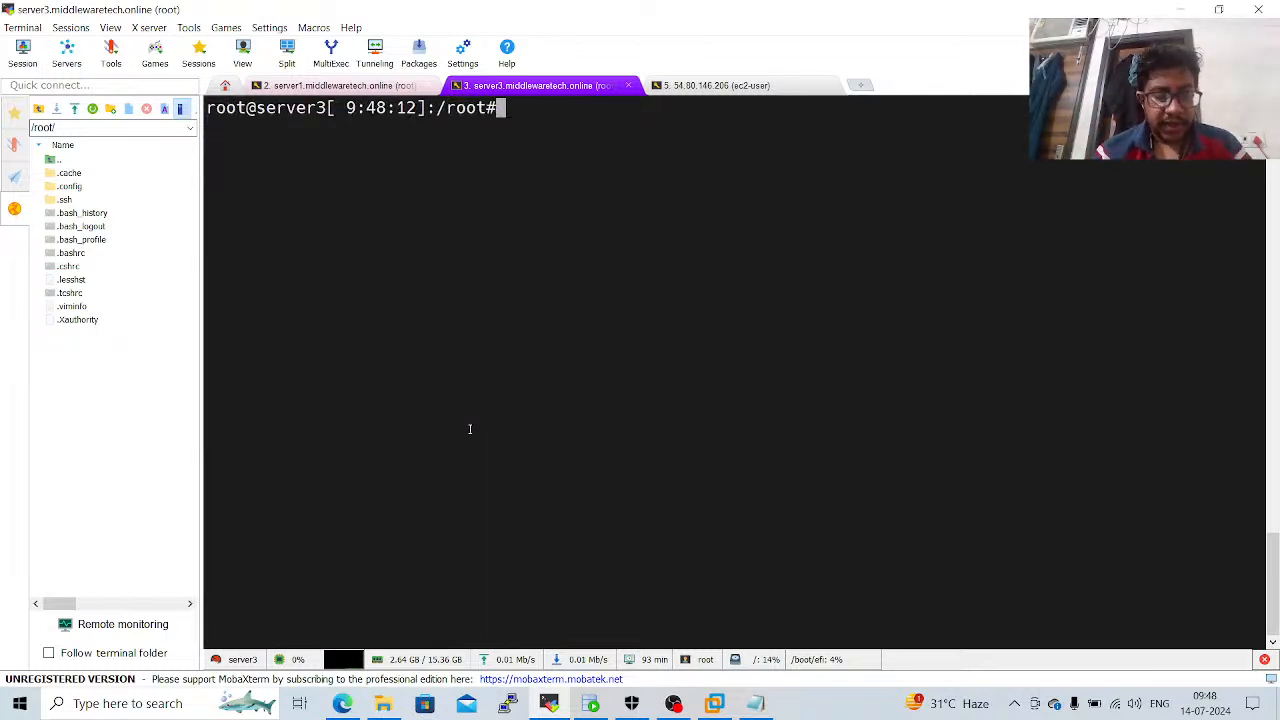
# Start the Docker service on server3 with systemctl start docker.
pyautogui.write('system')
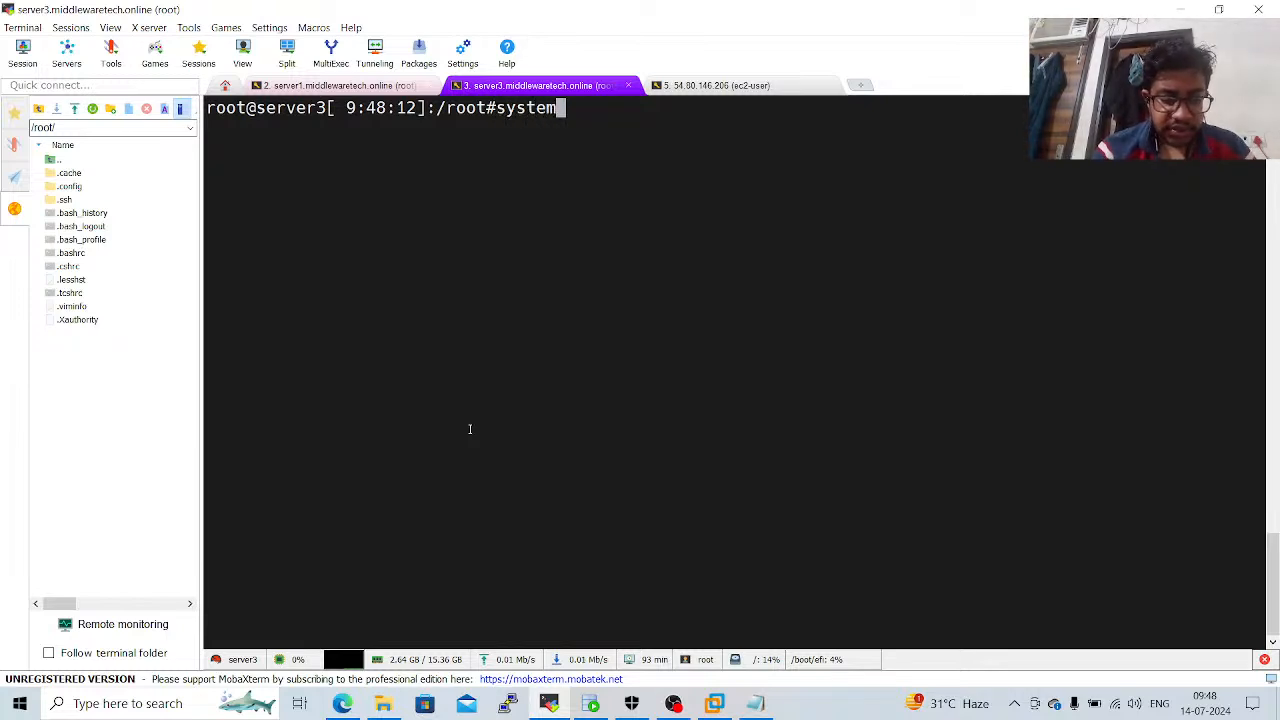
pyautogui.write('ctl start')
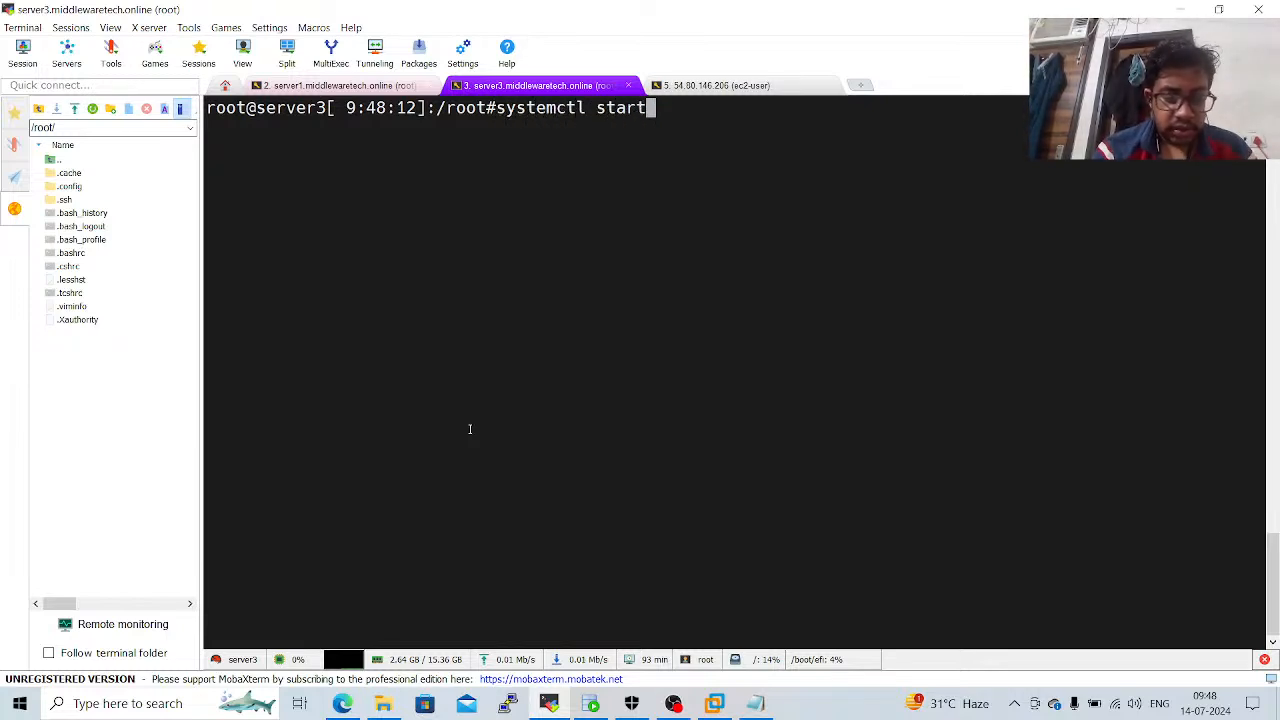
pyautogui.write(' docker')
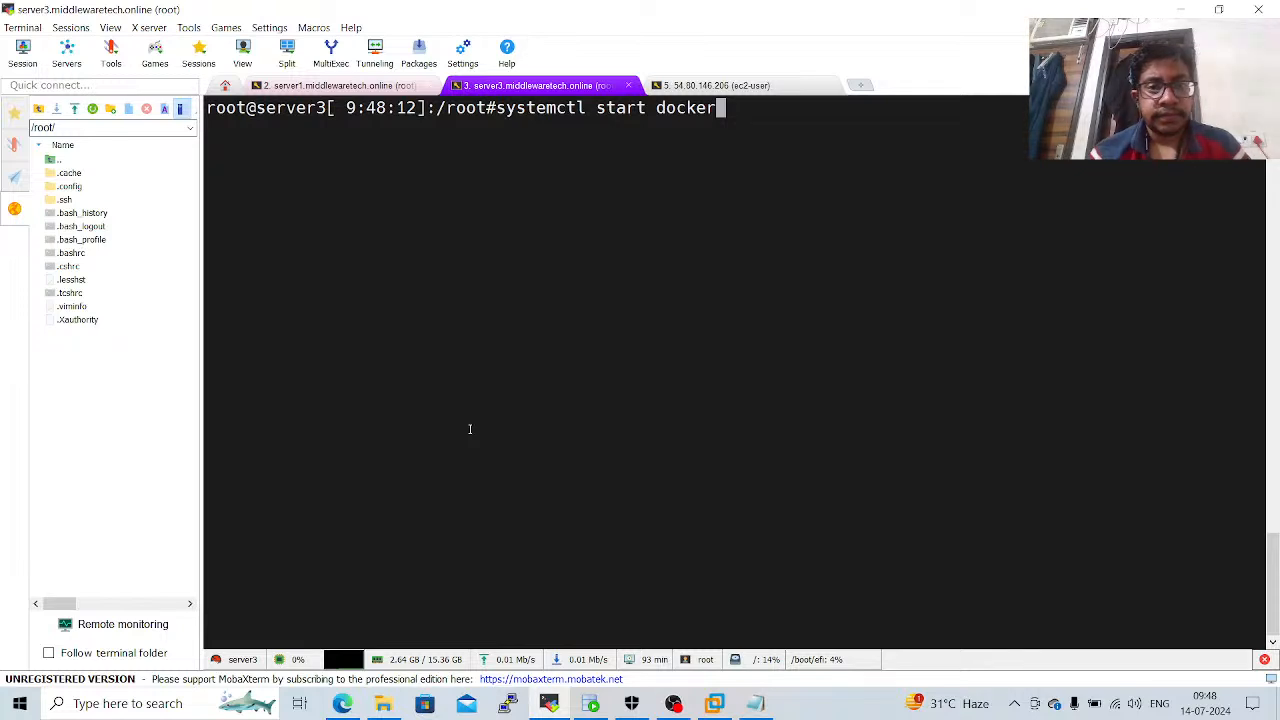
pyautogui.press('Return')
# Change the recalled command to systemctl enable docker, run it on server3, and return to the Notepad installation notes.
pyautogui.press('Up')
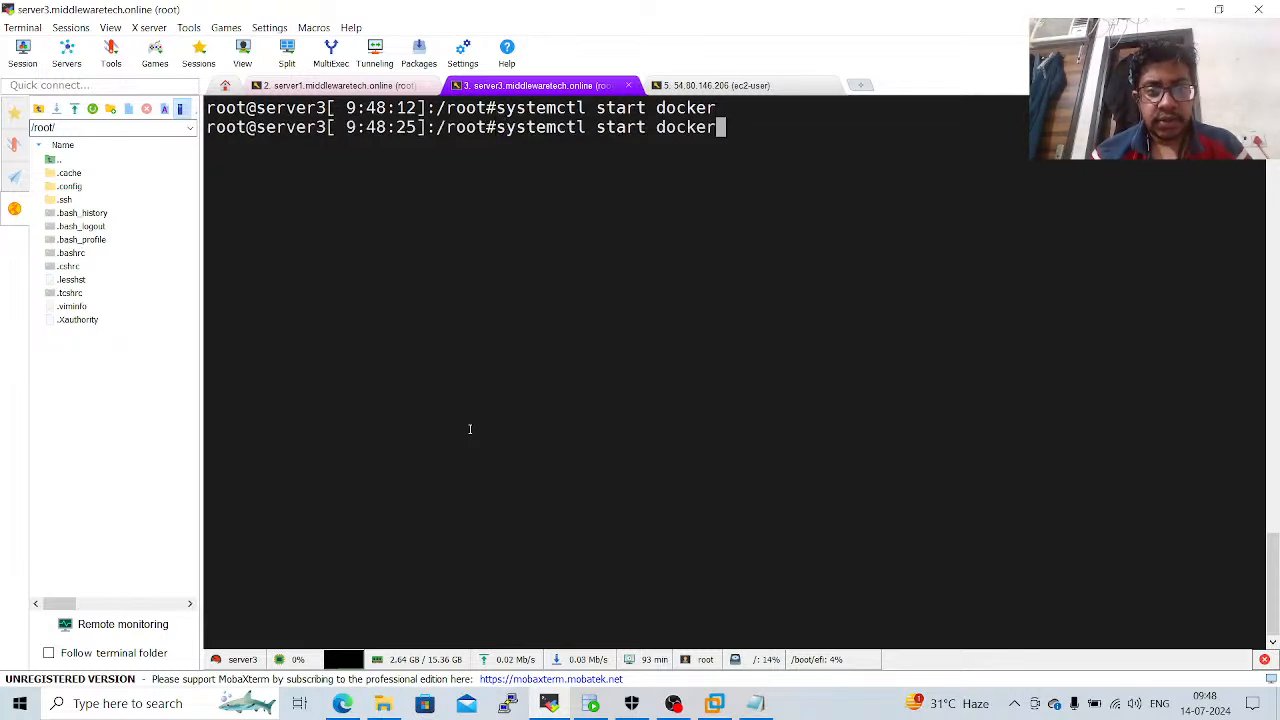
pyautogui.press('Left')
pyautogui.press('Left')
pyautogui.press('Left')
pyautogui.press('Left')
pyautogui.press('Left')
pyautogui.press('Left')
pyautogui.press('Left')
pyautogui.press('Left')
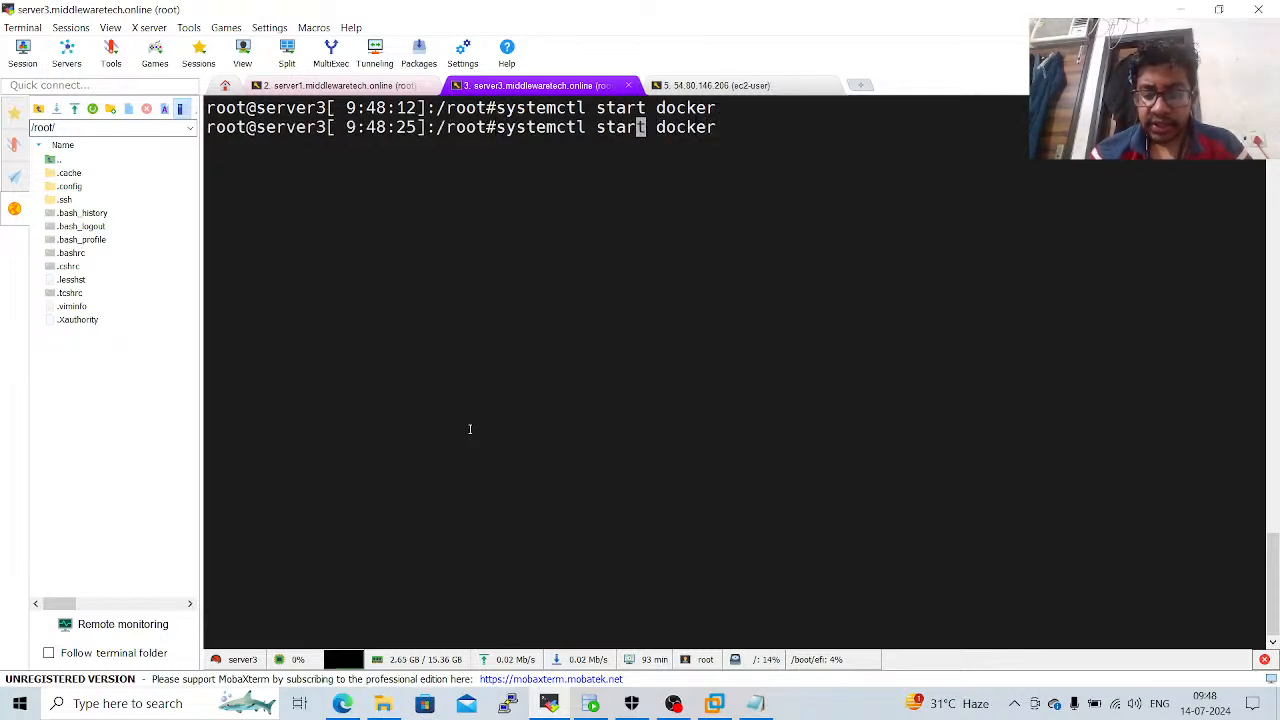
pyautogui.press('Delete')
pyautogui.press('BackSpace')
pyautogui.press('BackSpace')
pyautogui.press('BackSpace')
pyautogui.press('BackSpace')
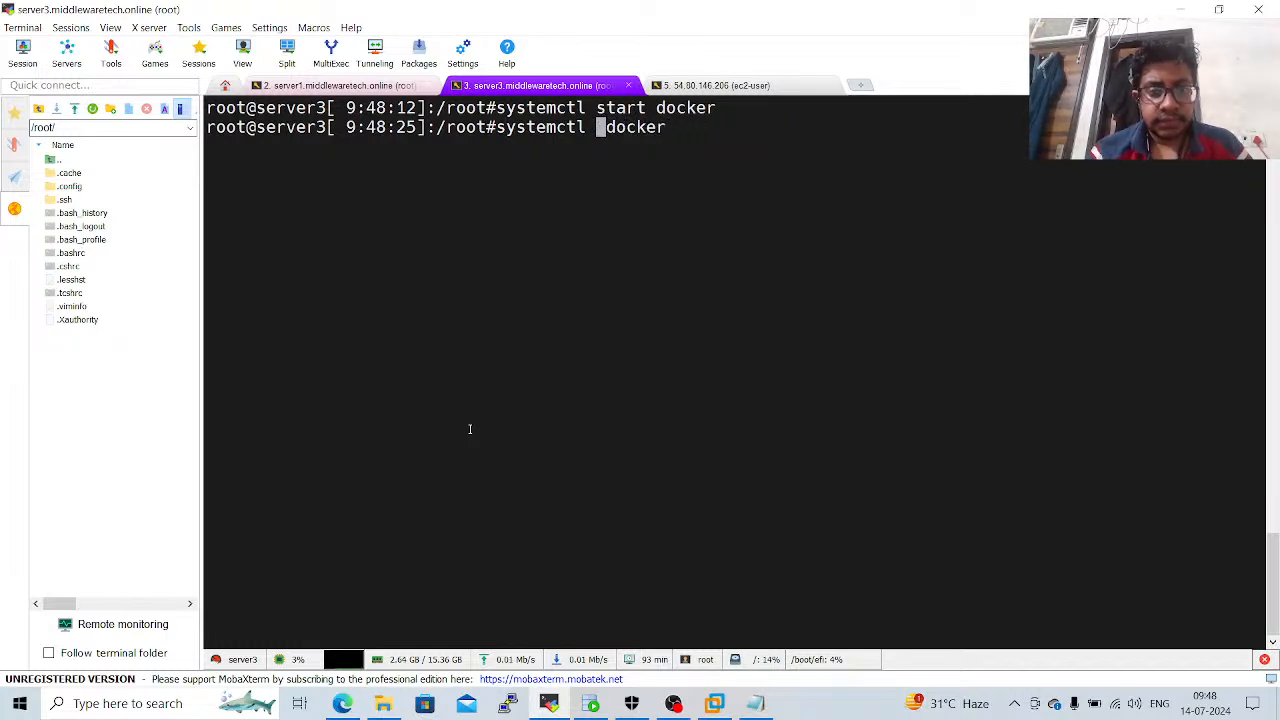
pyautogui.write('enable')
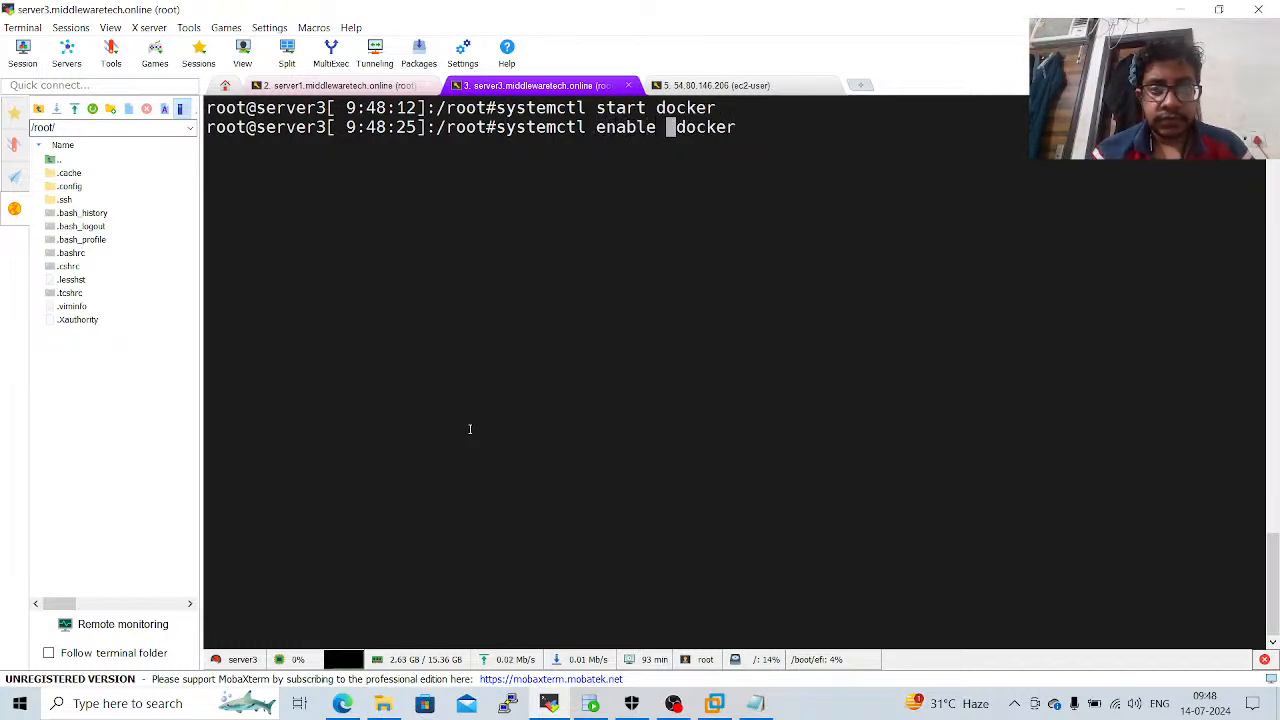
pyautogui.press('Return')
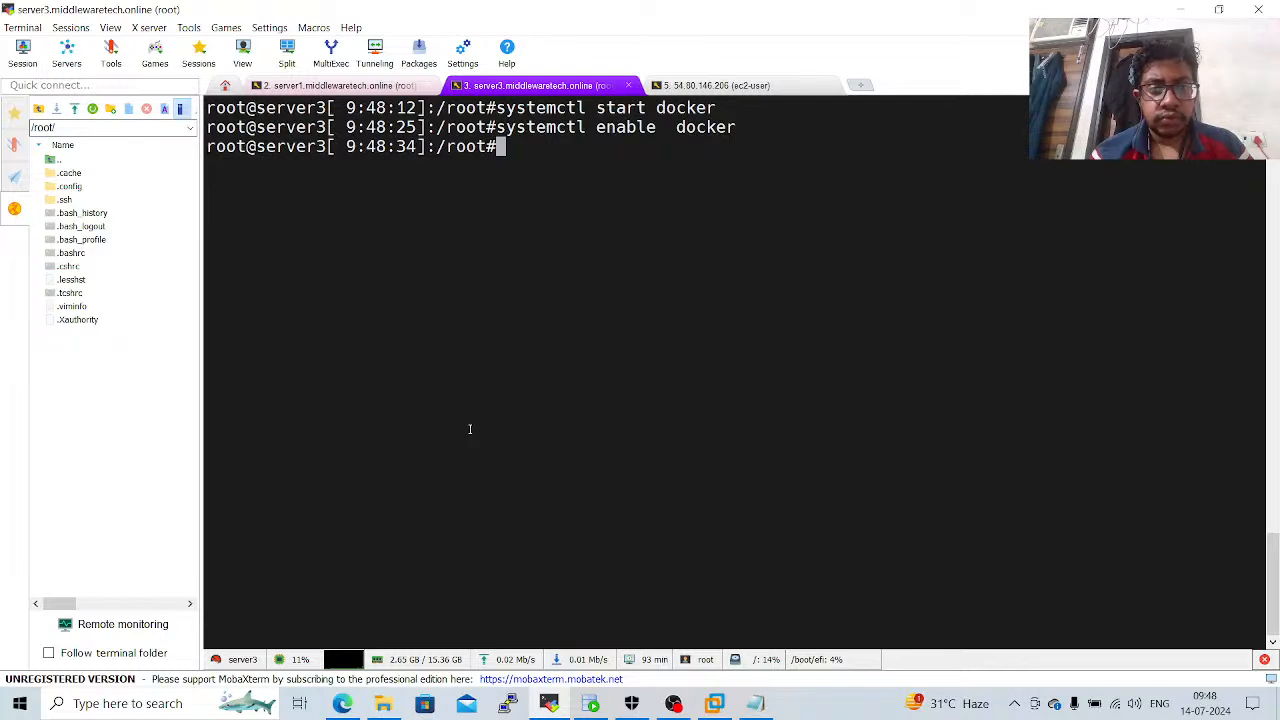
pyautogui.hotkey('alt', 'Tab')
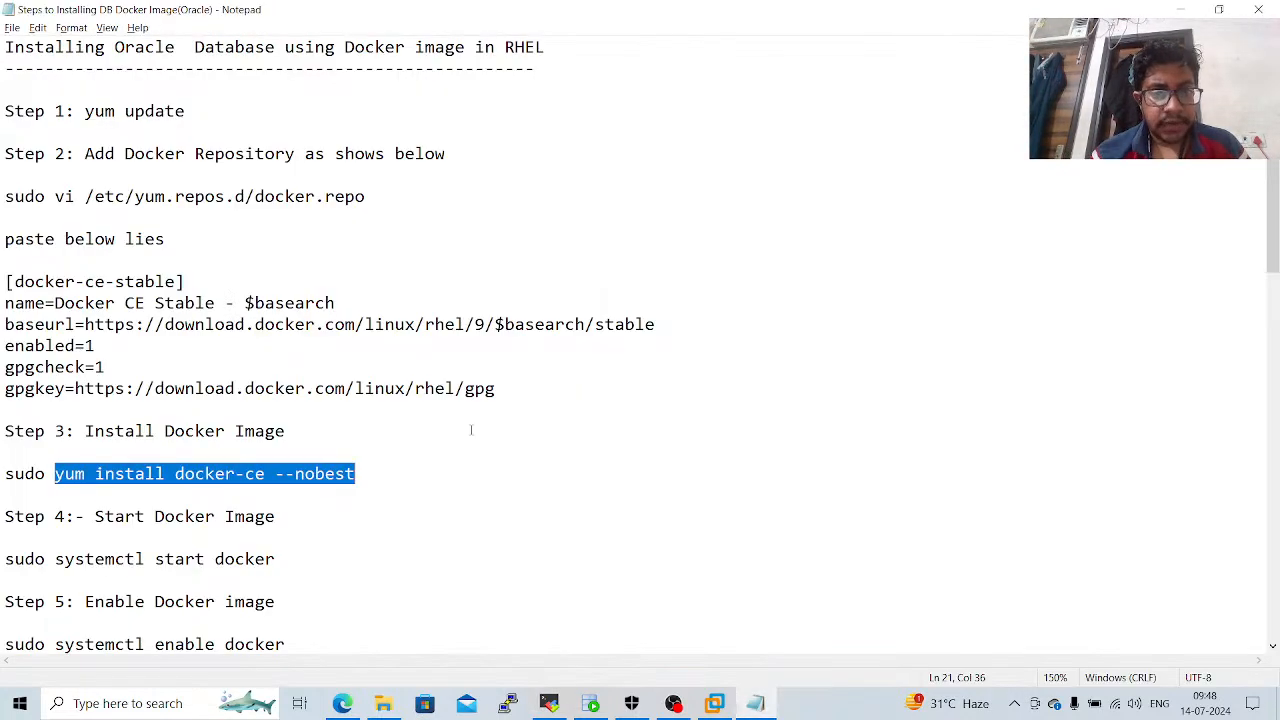
# Copy docker pull gvenzl/oracle-xe:21 from Step 6 of the notes and run it in the server3 terminal.
pyautogui.click(140, 573)
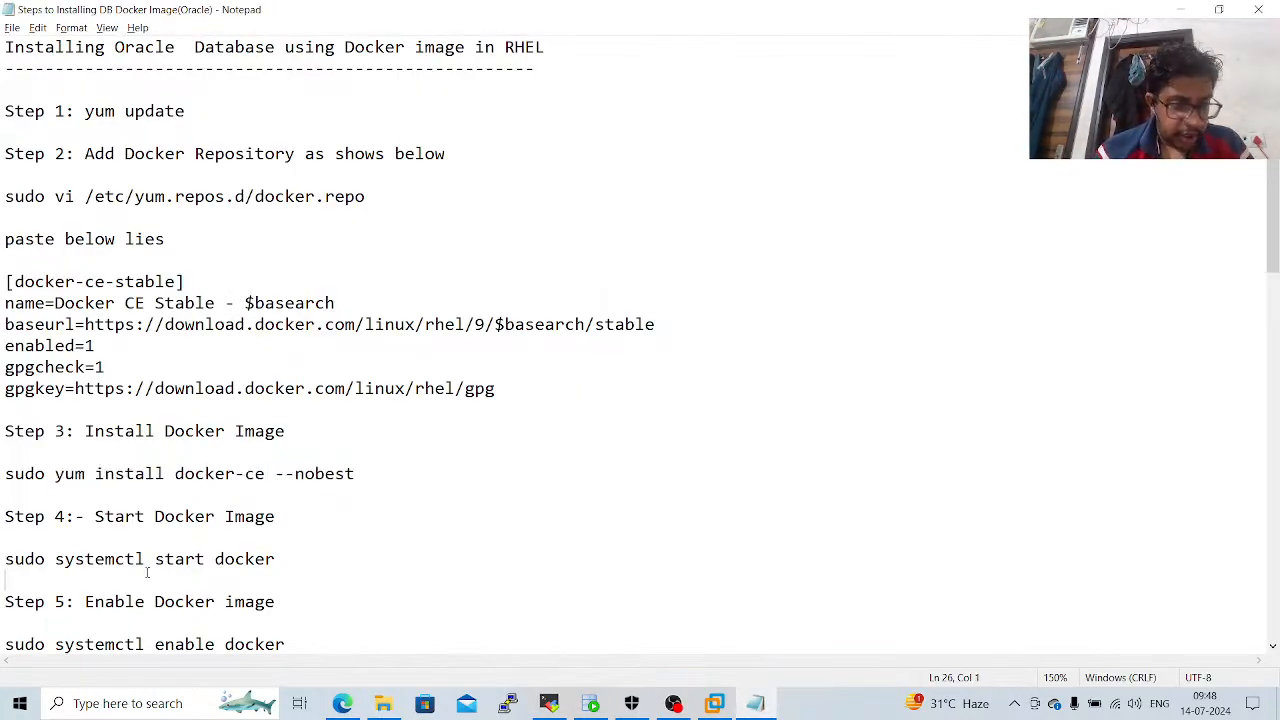
pyautogui.press('Down')
pyautogui.press('Down')
pyautogui.press('Down')
pyautogui.press('Down')
pyautogui.press('Down')
pyautogui.press('Down')
pyautogui.press('Down')
pyautogui.press('Down')
pyautogui.press('Down')
pyautogui.press('Down')
pyautogui.press('Down')
pyautogui.press('Down')
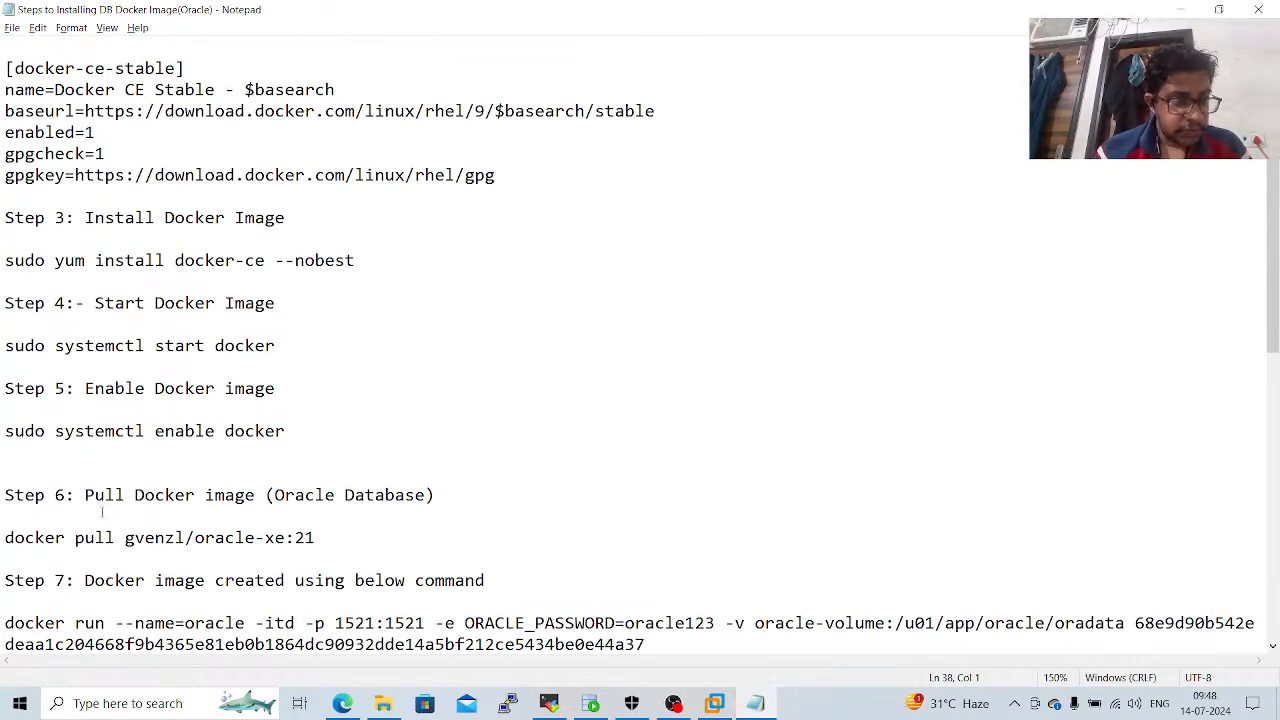
pyautogui.moveTo(3, 538); pyautogui.dragTo(316, 558)
pyautogui.hotkey('ctrl', 'c')
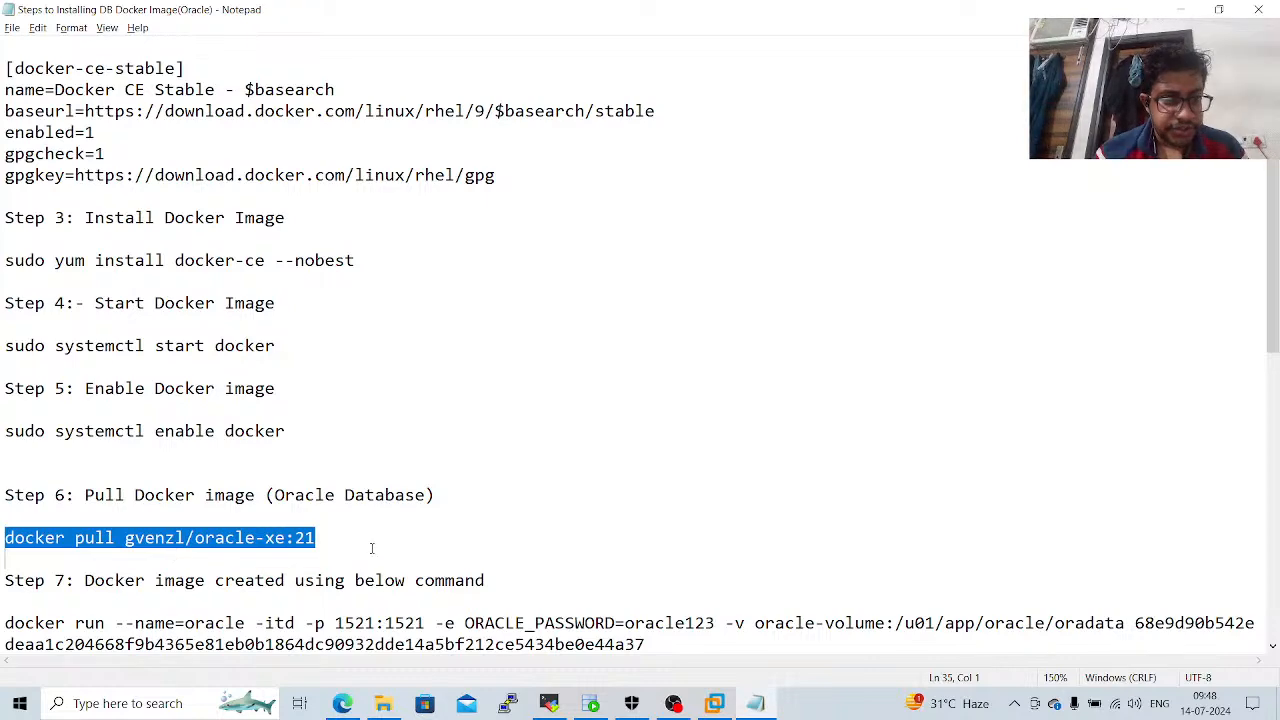
pyautogui.hotkey('alt', 'Tab')
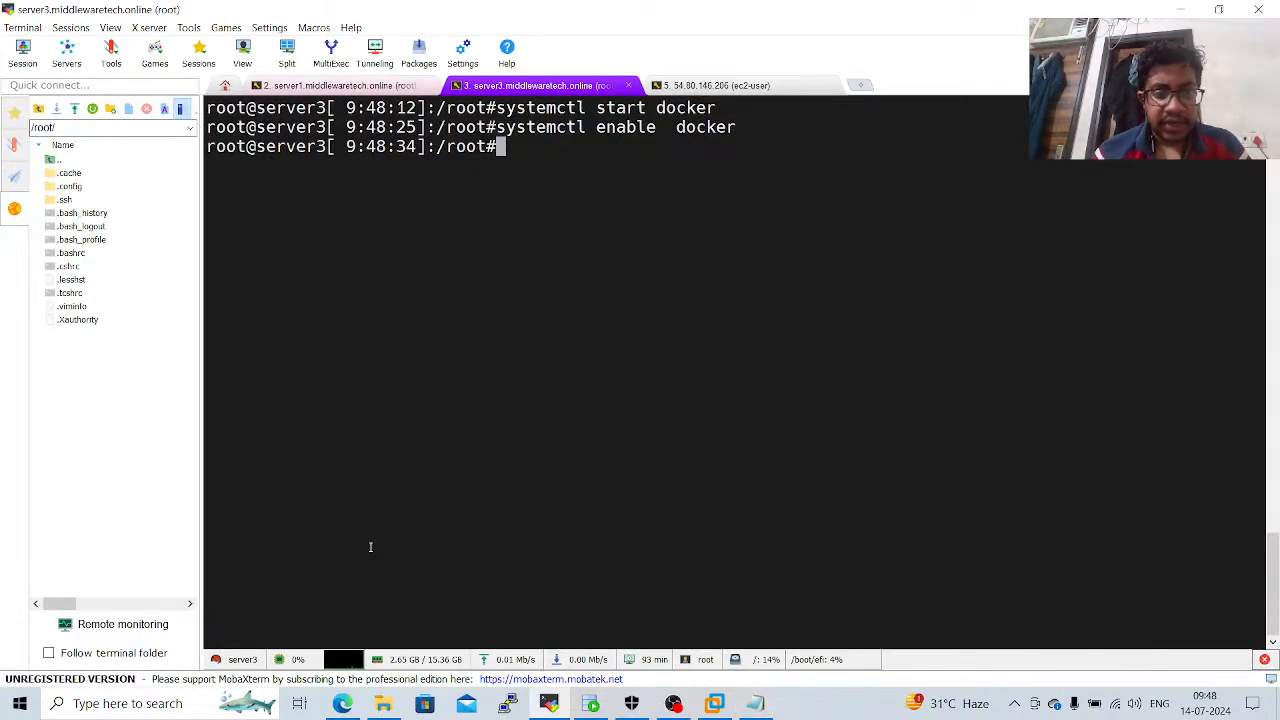
pyautogui.rightClick(370, 547)
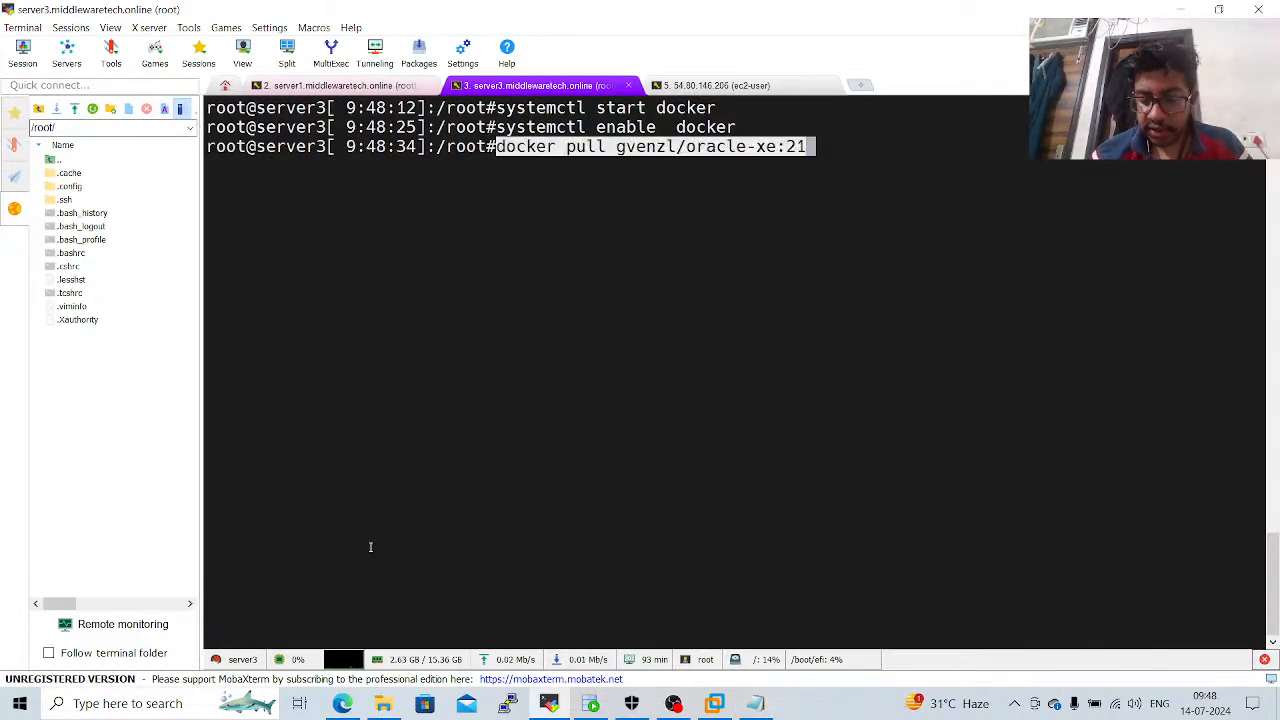
pyautogui.press('Return')
pyautogui.press('Return')
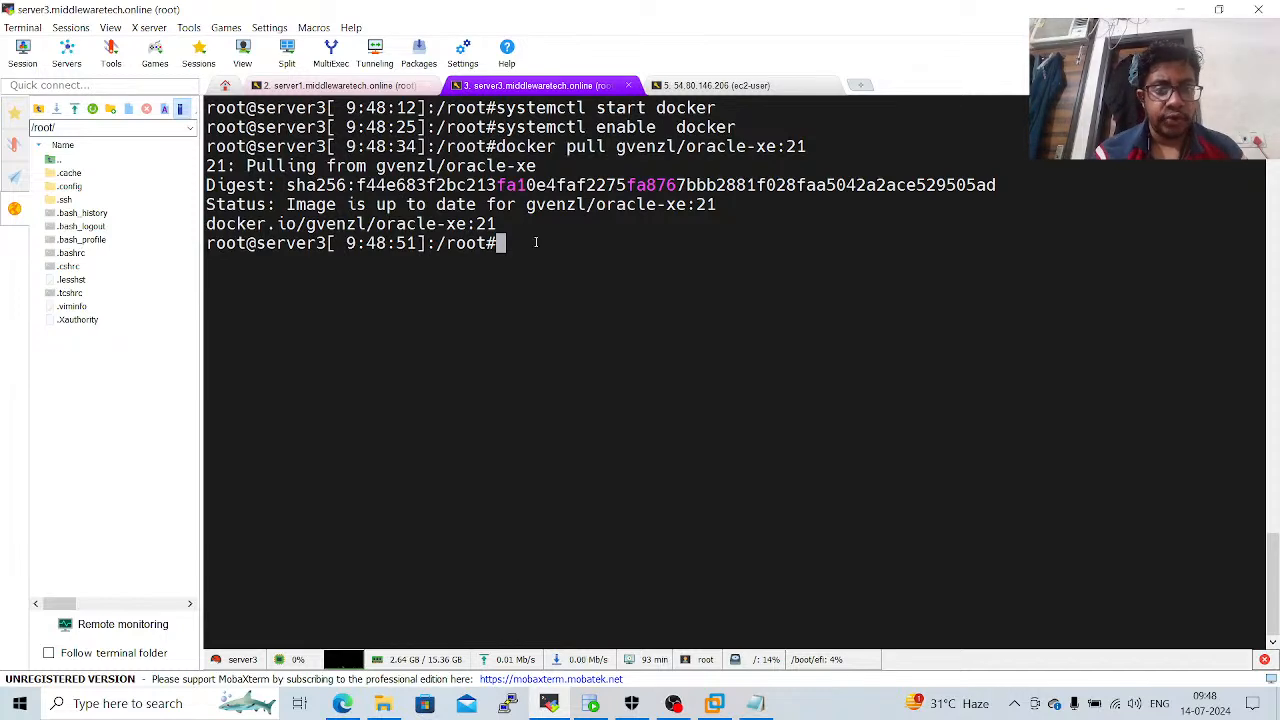
# Copy the Step 7 docker run command, including its ORACLE_PASSWORD value, from the notes and paste it for review in the server3 session.
pyautogui.hotkey('alt', 'Tab')
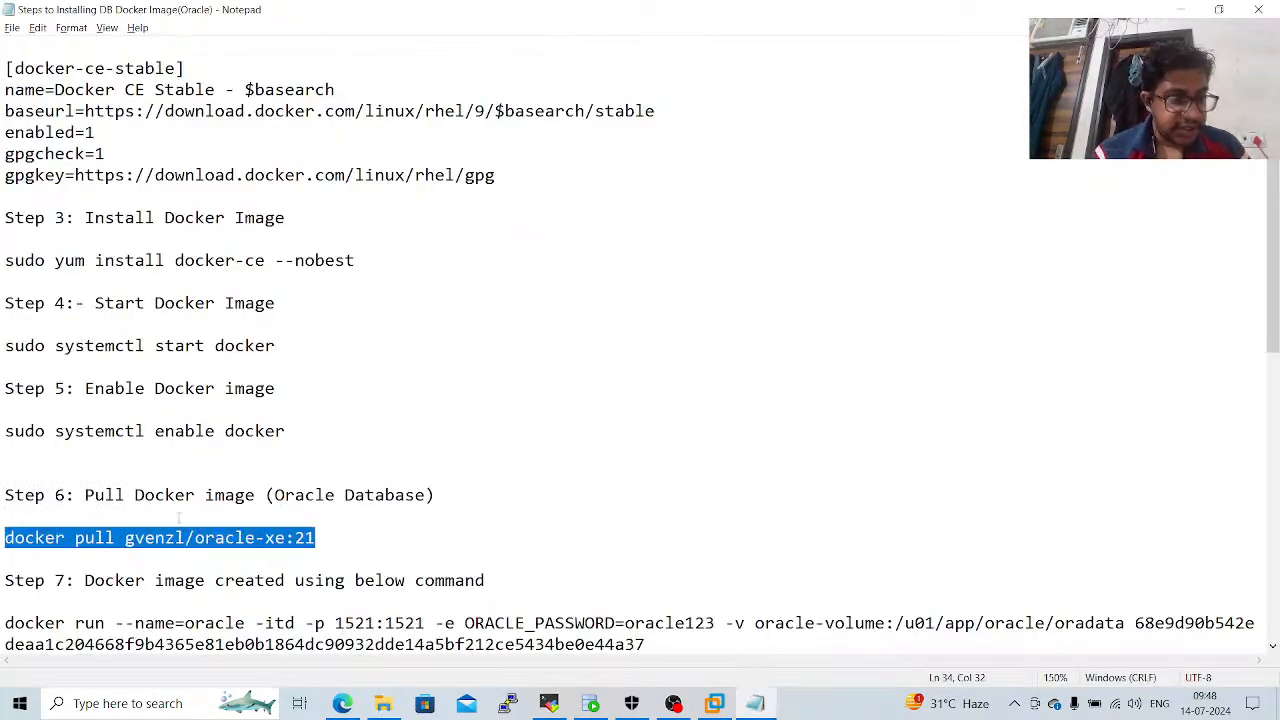
pyautogui.click(180, 555)
pyautogui.press('Down')
pyautogui.press('Down')
pyautogui.press('Down')
pyautogui.press('Down')
pyautogui.press('Down')
pyautogui.press('Down')
pyautogui.press('Down')
pyautogui.press('Down')
pyautogui.press('Down')
pyautogui.press('Down')
pyautogui.press('Down')
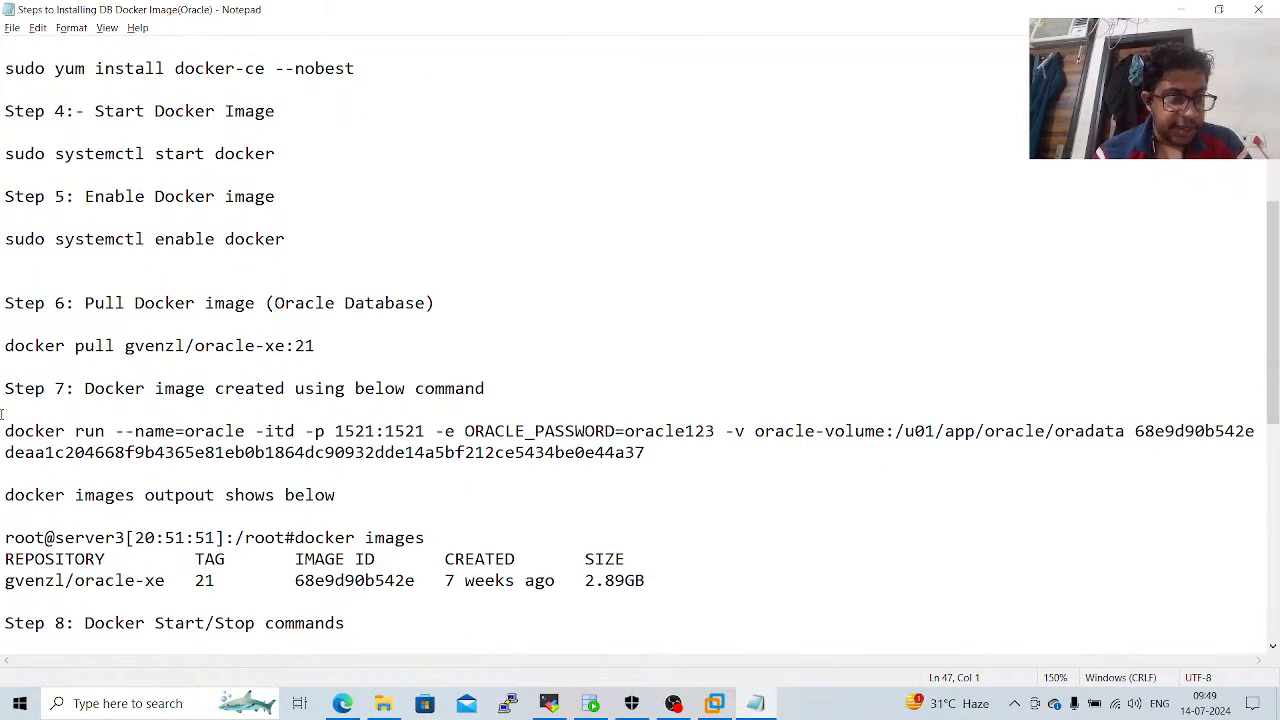
pyautogui.moveTo(6, 432); pyautogui.dragTo(728, 463)
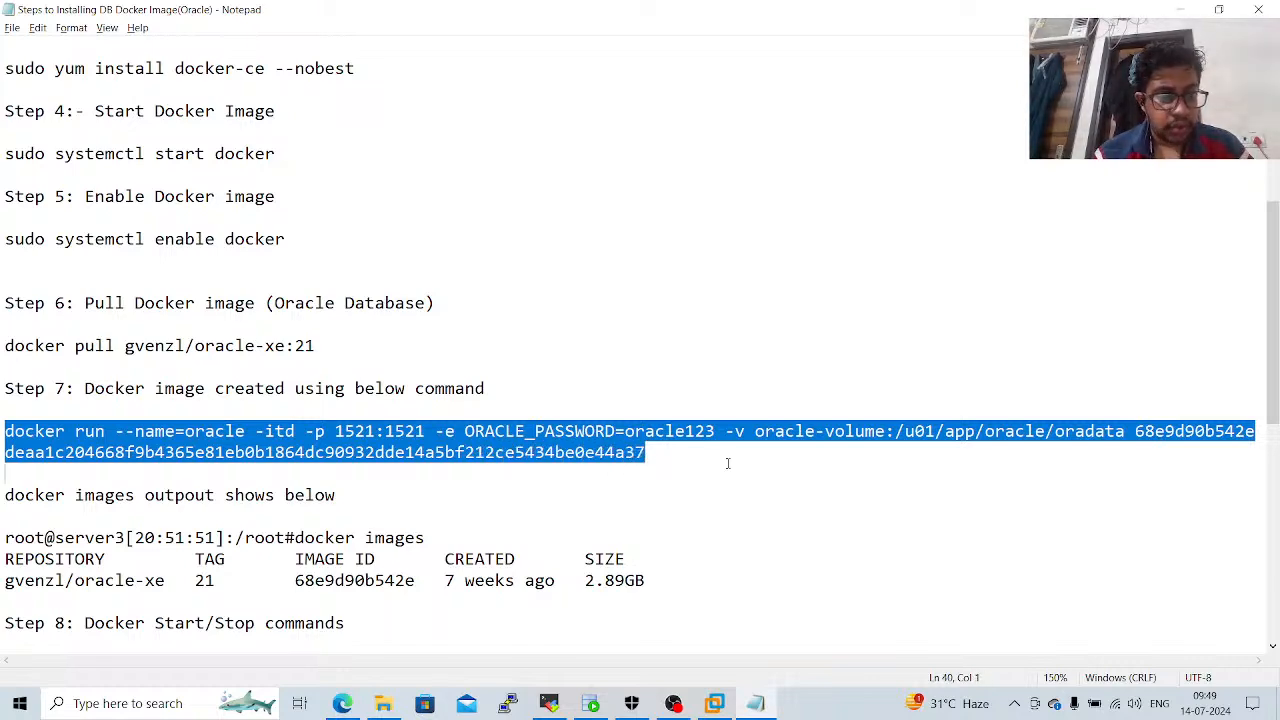
pyautogui.hotkey('alt', 'Tab')
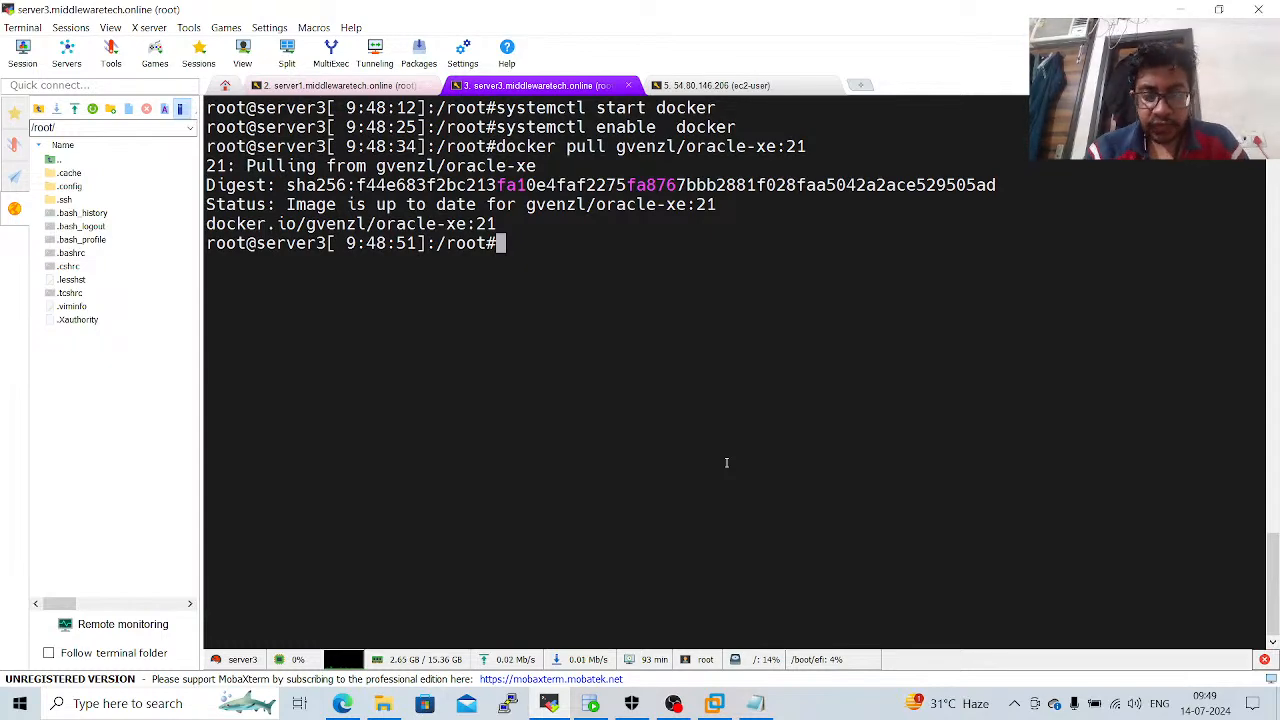
pyautogui.rightClick(726, 462)
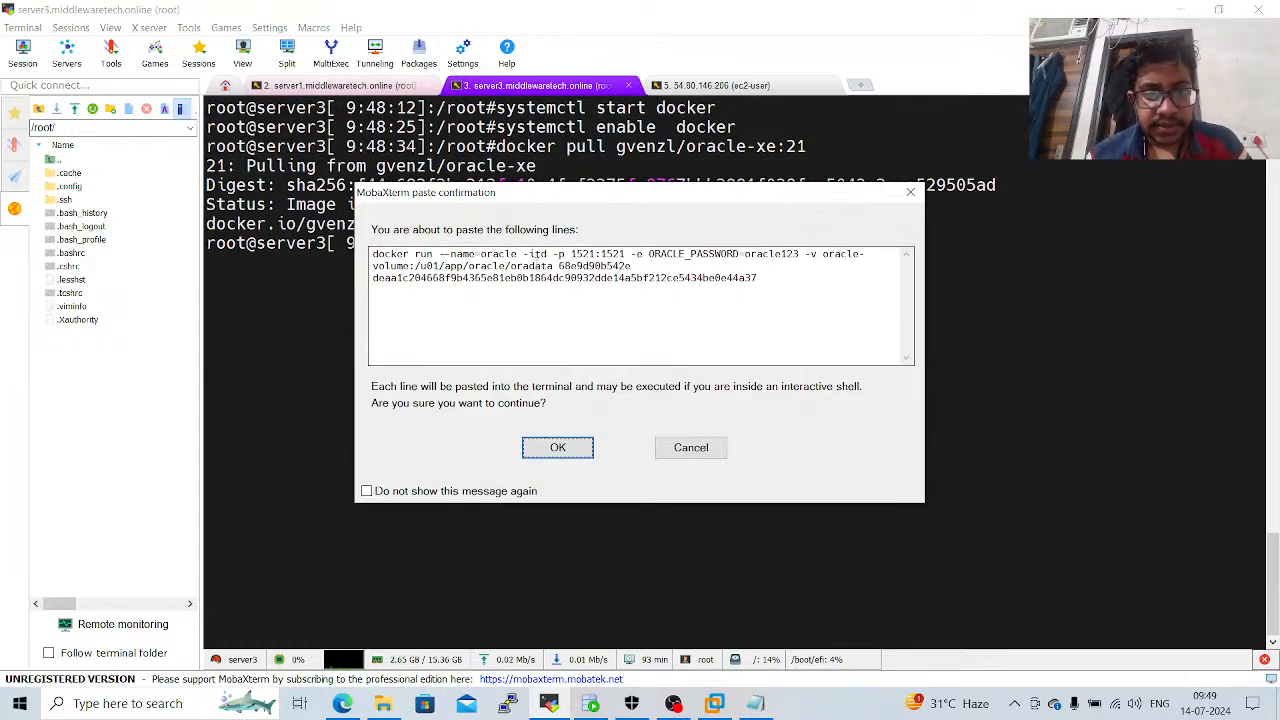
# Delete the second line with the long hash from the docker run command being pasted, keeping image ID 68e9d90b542e.
pyautogui.click(530, 262)
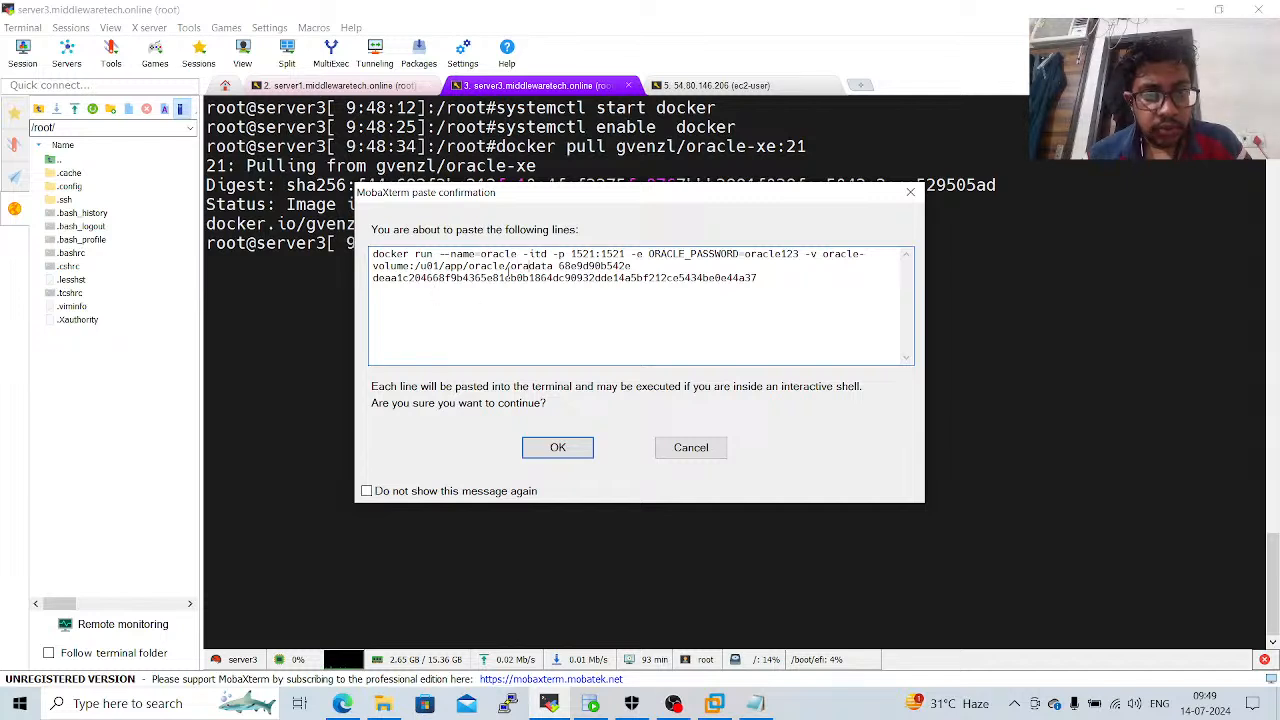
pyautogui.moveTo(372, 255); pyautogui.dragTo(773, 292)
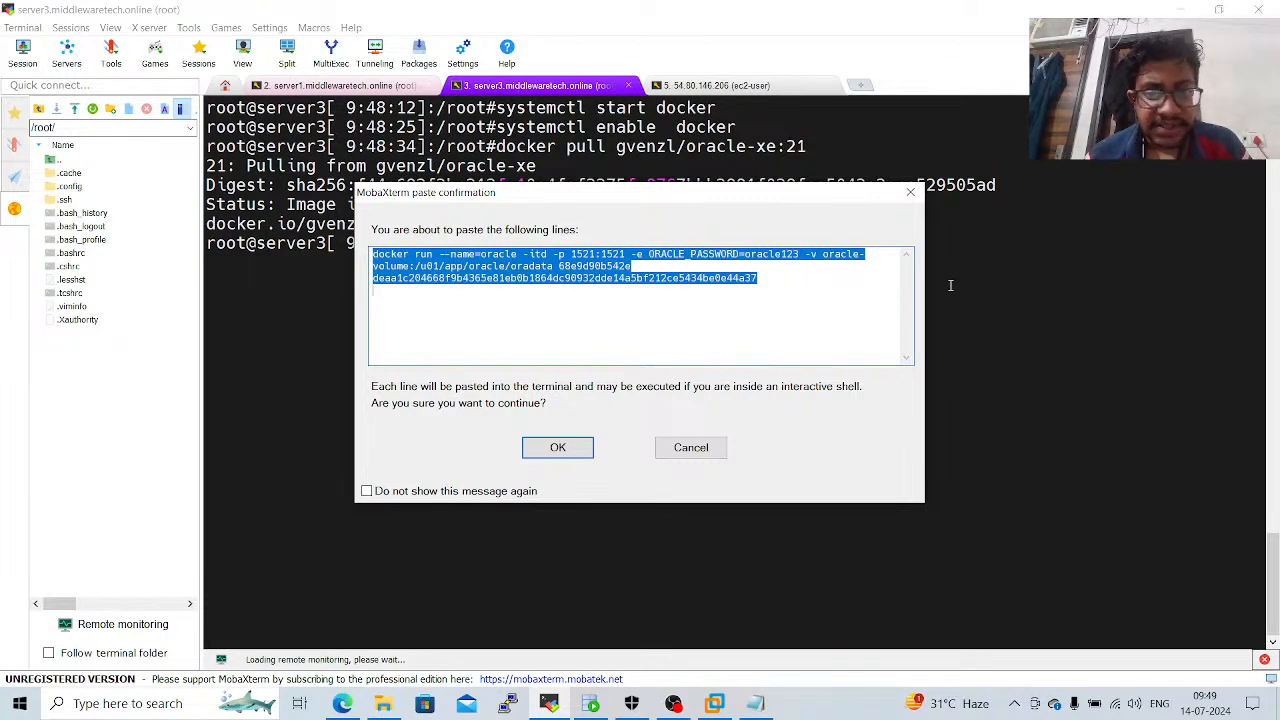
pyautogui.click(864, 286)
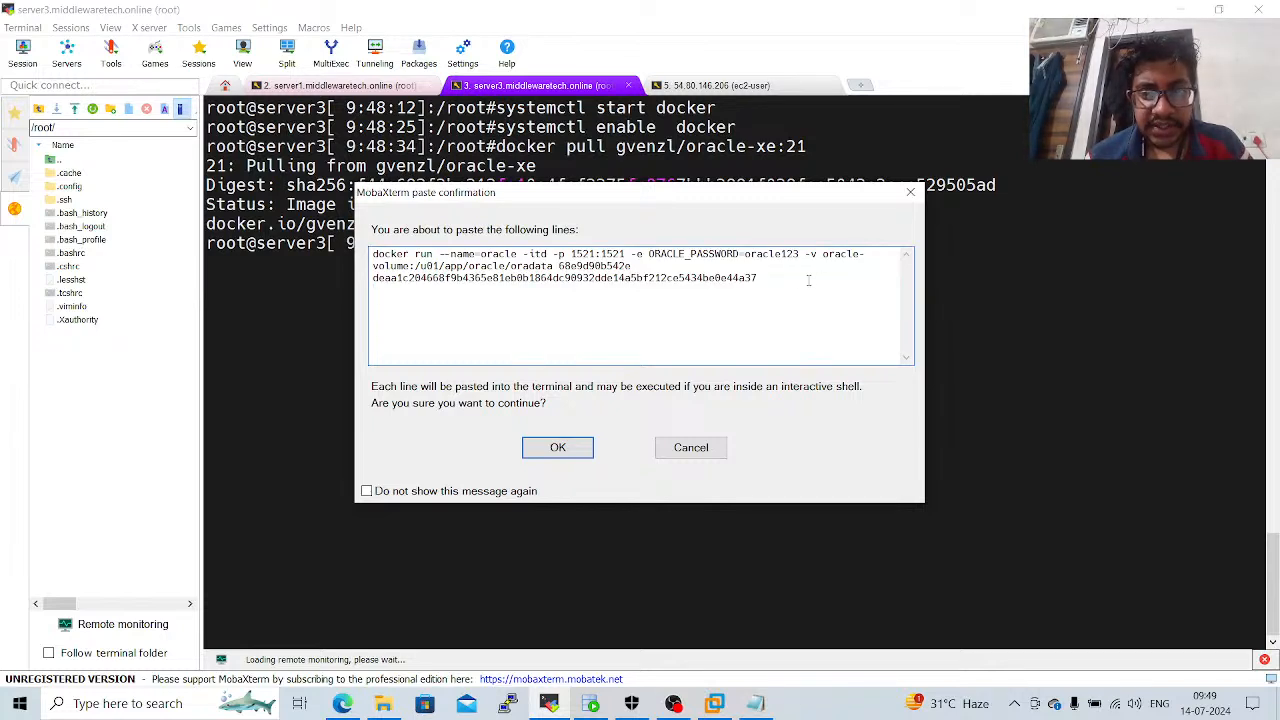
pyautogui.moveTo(772, 279); pyautogui.dragTo(374, 283)
pyautogui.press('BackSpace')
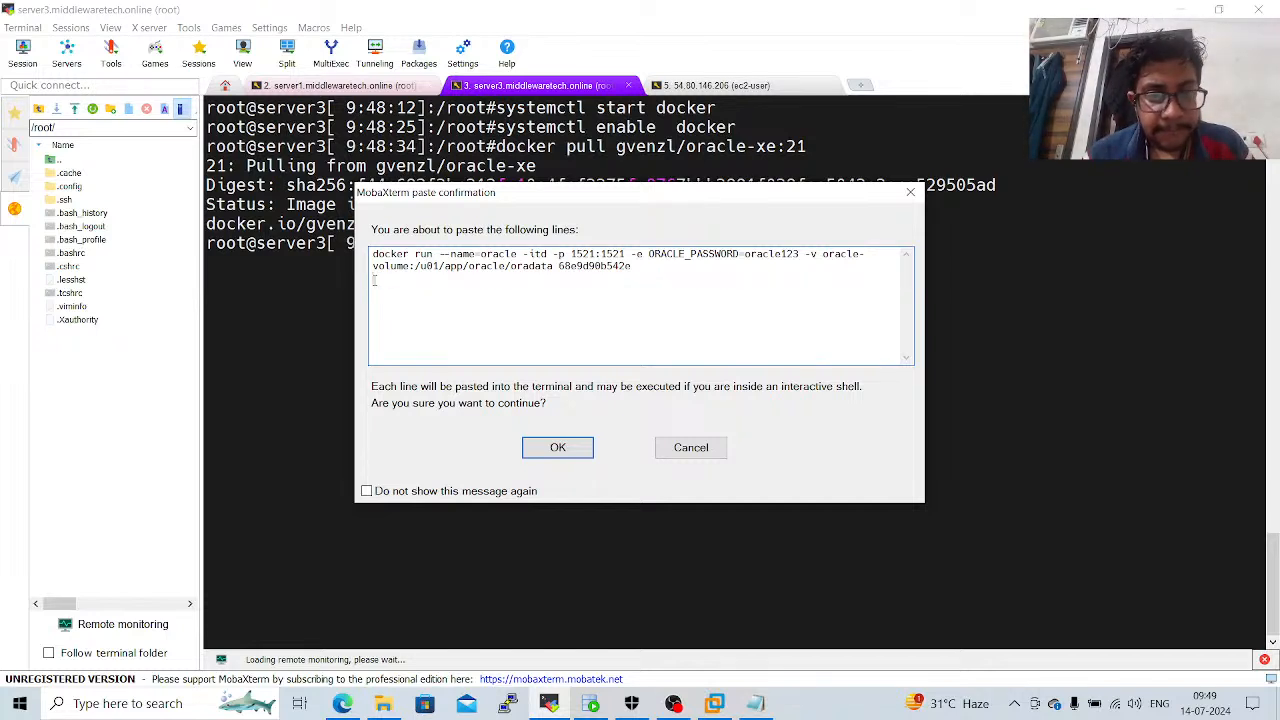
pyautogui.press('BackSpace')
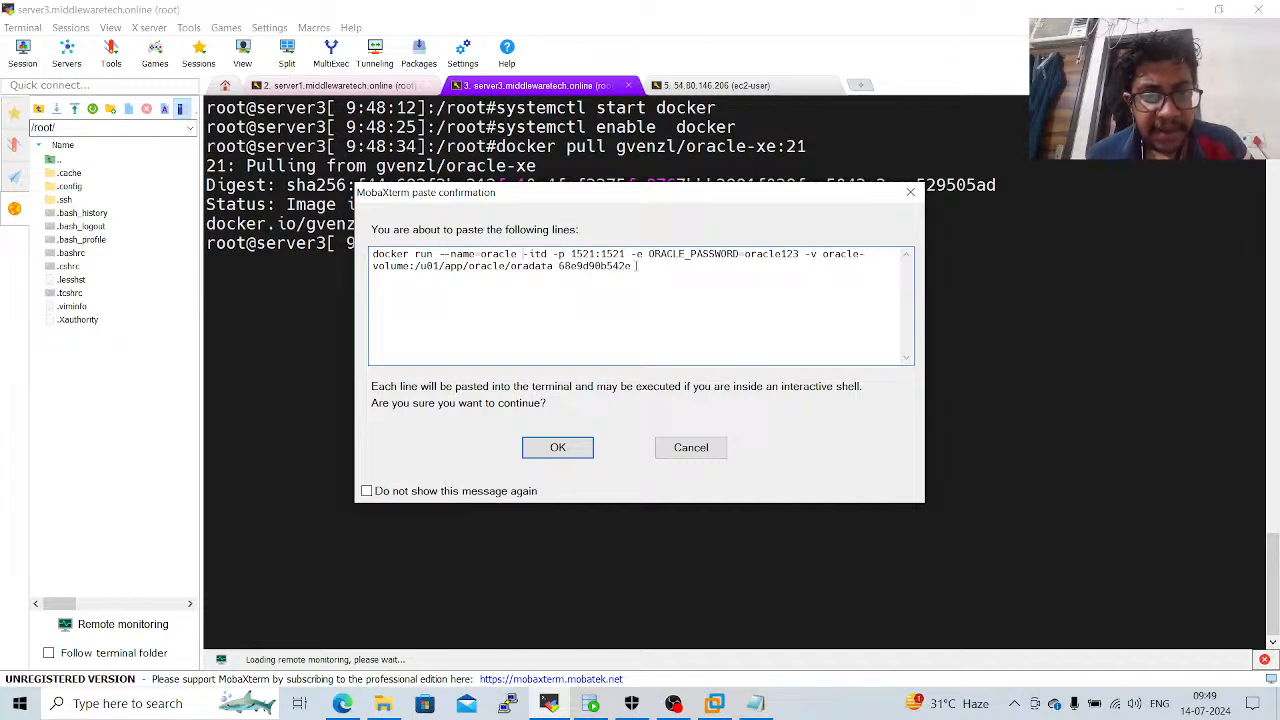
# Set the container name to middlewaretech.online and run the pasted docker run command with its ORACLE_PASSWORD value.
pyautogui.press('BackSpace')
pyautogui.press('BackSpace')
pyautogui.press('BackSpace')
pyautogui.press('BackSpace')
pyautogui.press('BackSpace')
pyautogui.press('BackSpace')
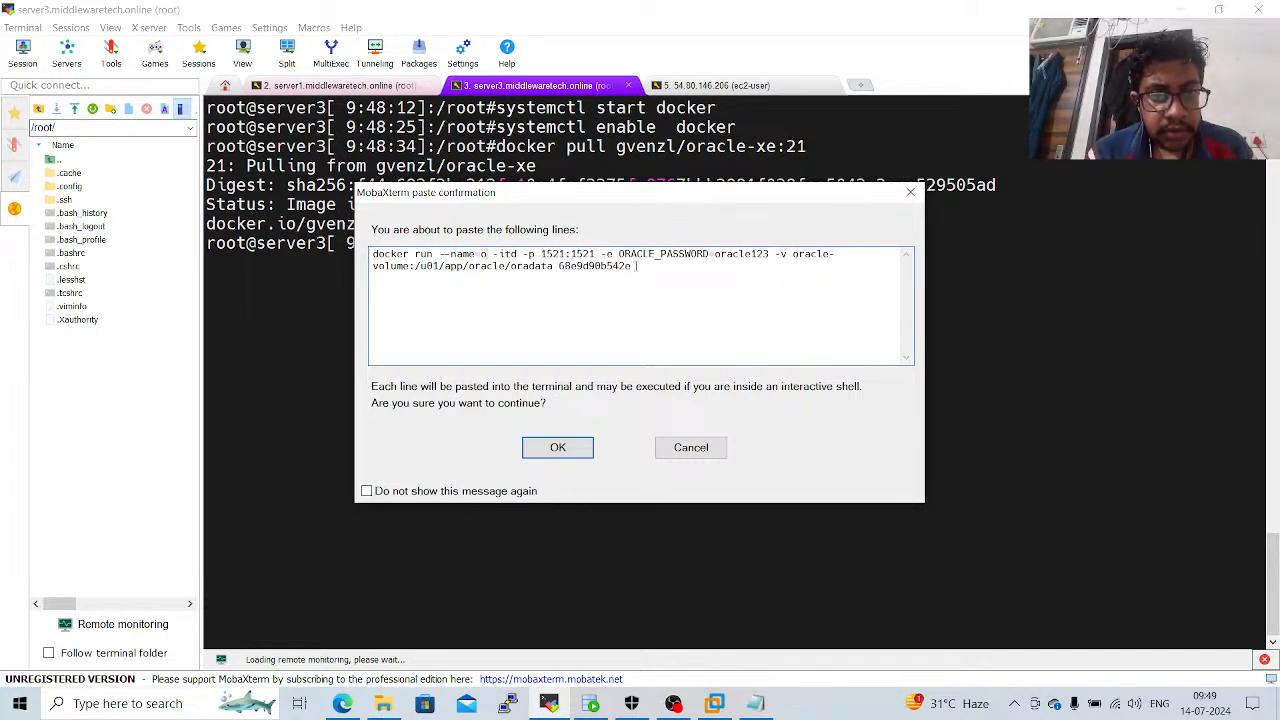
pyautogui.write('middleware')
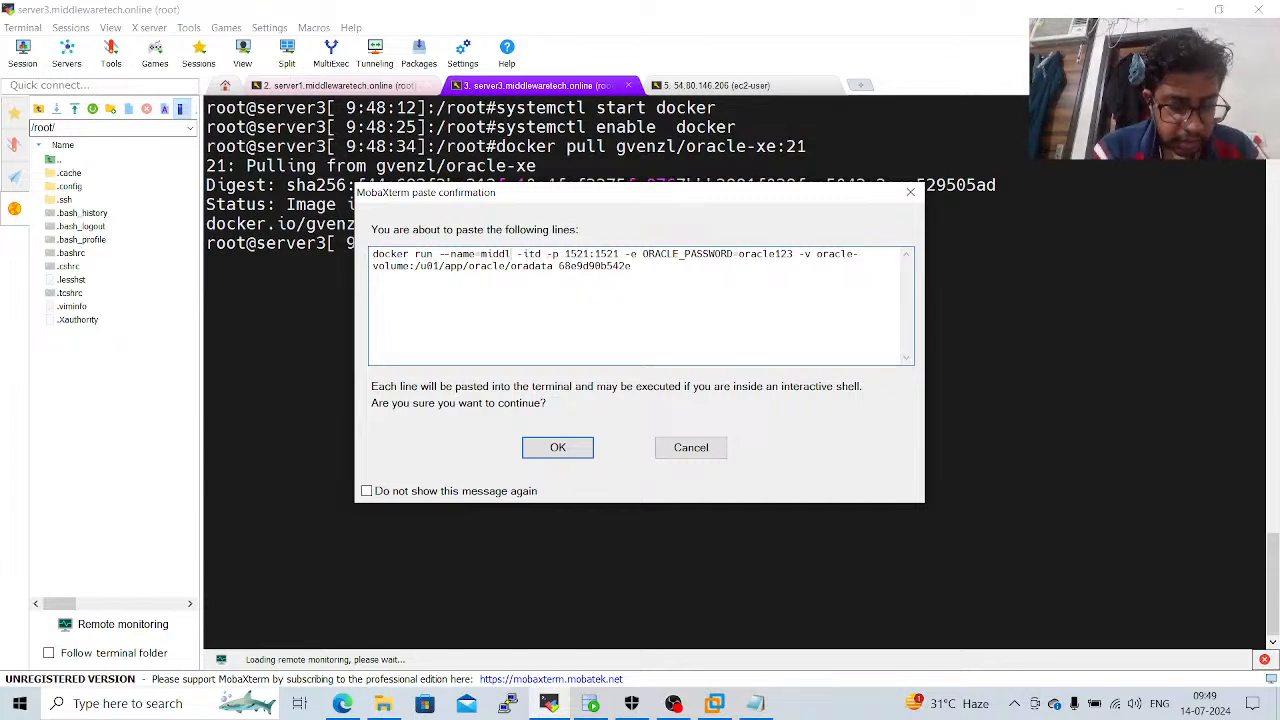
pyautogui.write('tech.onl')
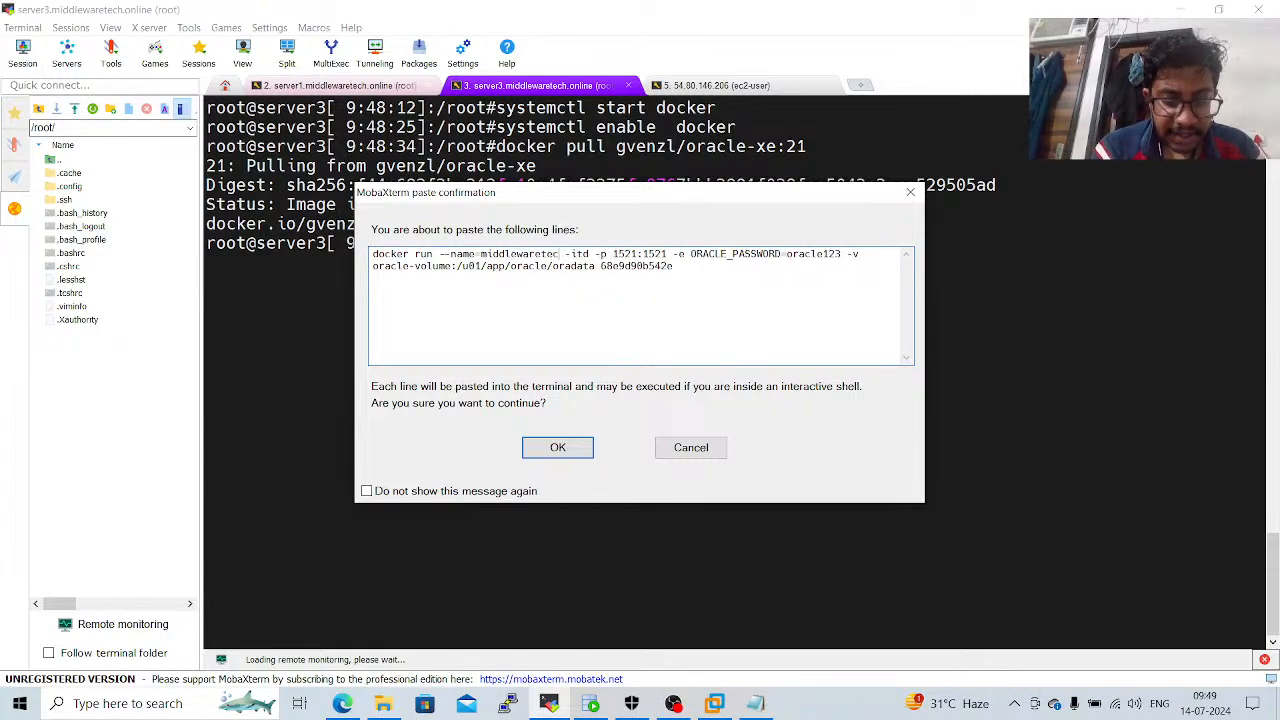
pyautogui.write('ine')
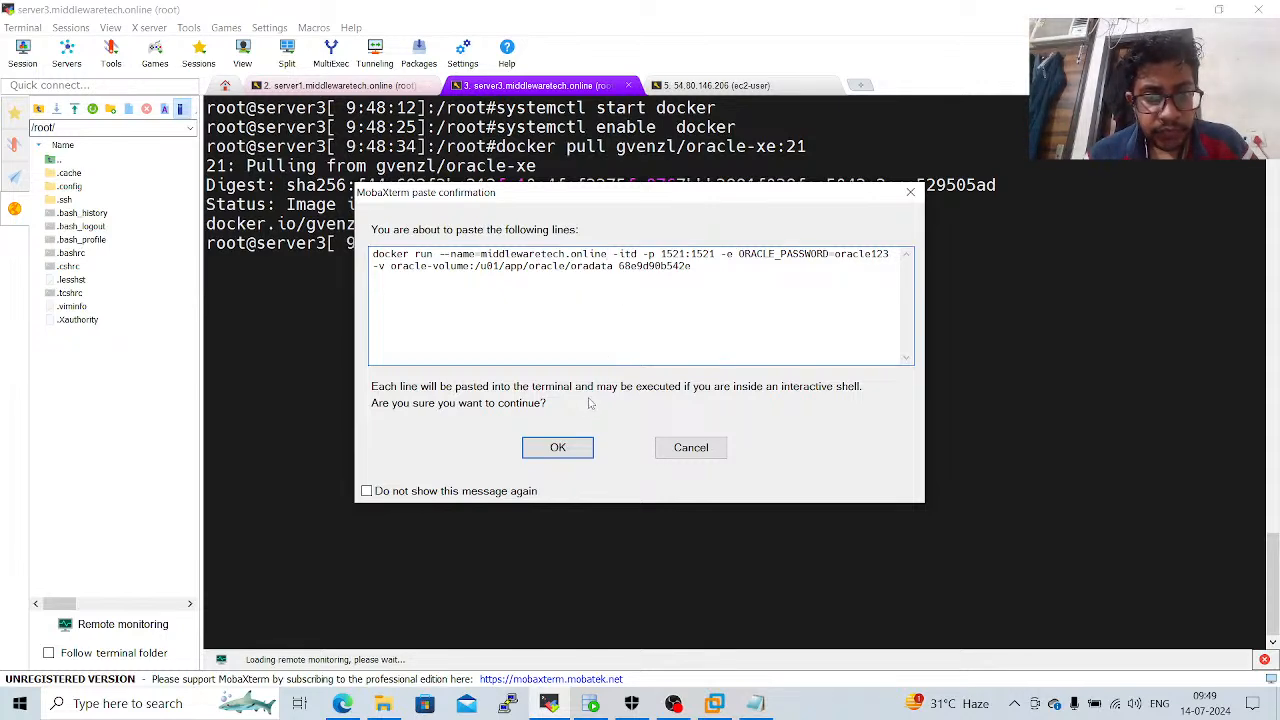
pyautogui.click(560, 448)
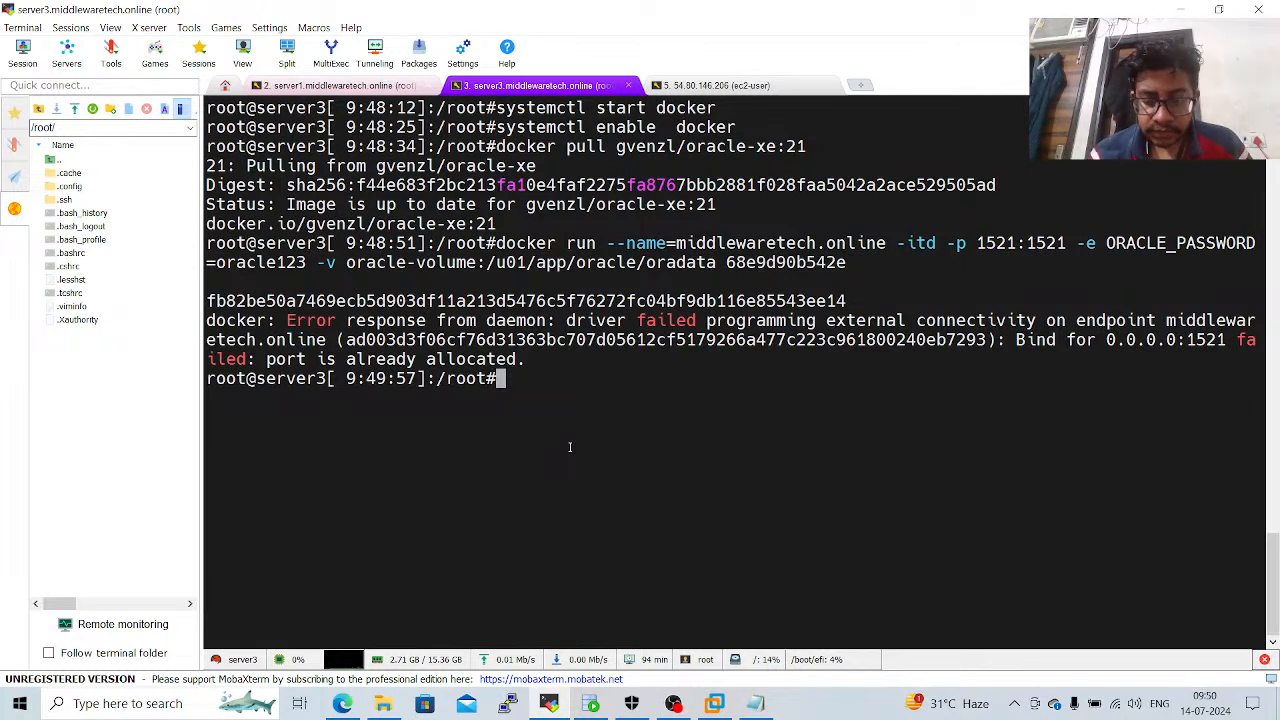
# Clear the terminal, shorten the container name in the recalled docker run command to middlewaretech, and run it.
pyautogui.hotkey('ctrl', 'l')
pyautogui.press('Up')
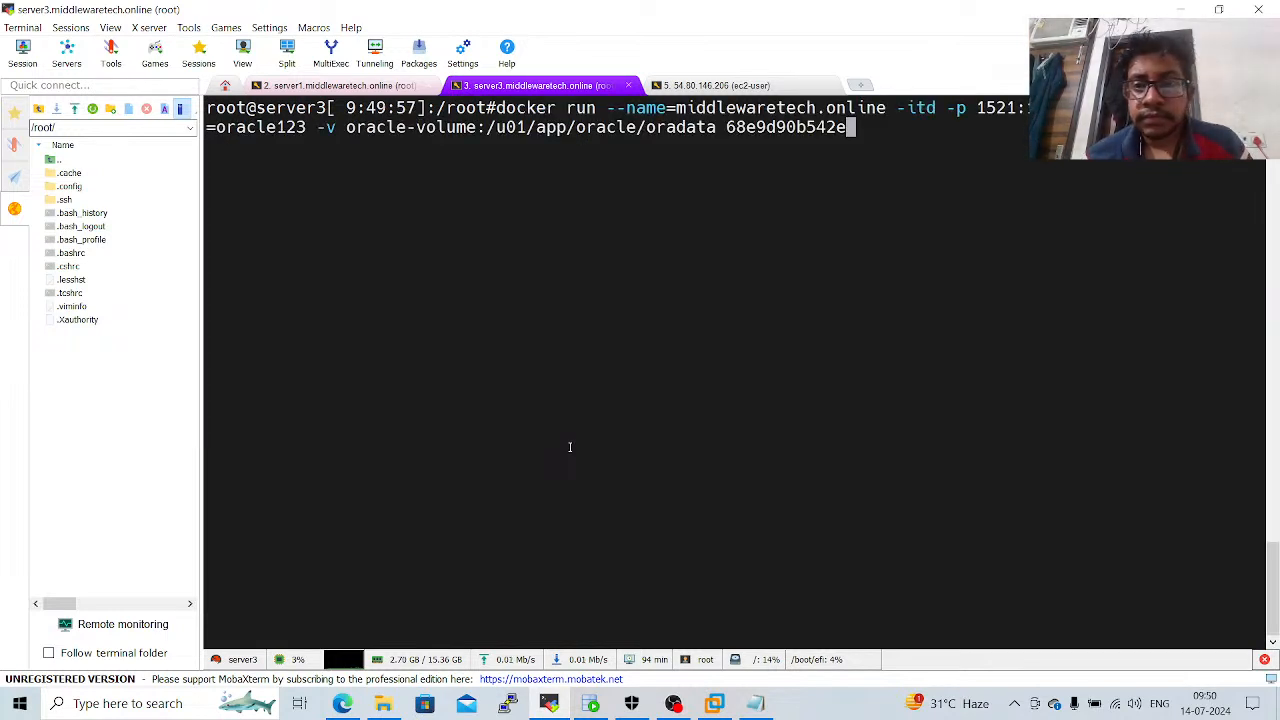
pyautogui.press('Left')
pyautogui.press('Left')
pyautogui.press('Left')
pyautogui.press('Left')
pyautogui.press('Left')
pyautogui.press('Left')
pyautogui.press('Left')
pyautogui.press('Left')
pyautogui.press('Left')
pyautogui.press('Left')
pyautogui.press('Left')
pyautogui.press('Left')
pyautogui.press('Left')
pyautogui.press('Left')
pyautogui.press('Left')
pyautogui.press('Left')
pyautogui.press('Left')
pyautogui.press('Left')
pyautogui.press('Left')
pyautogui.press('Left')
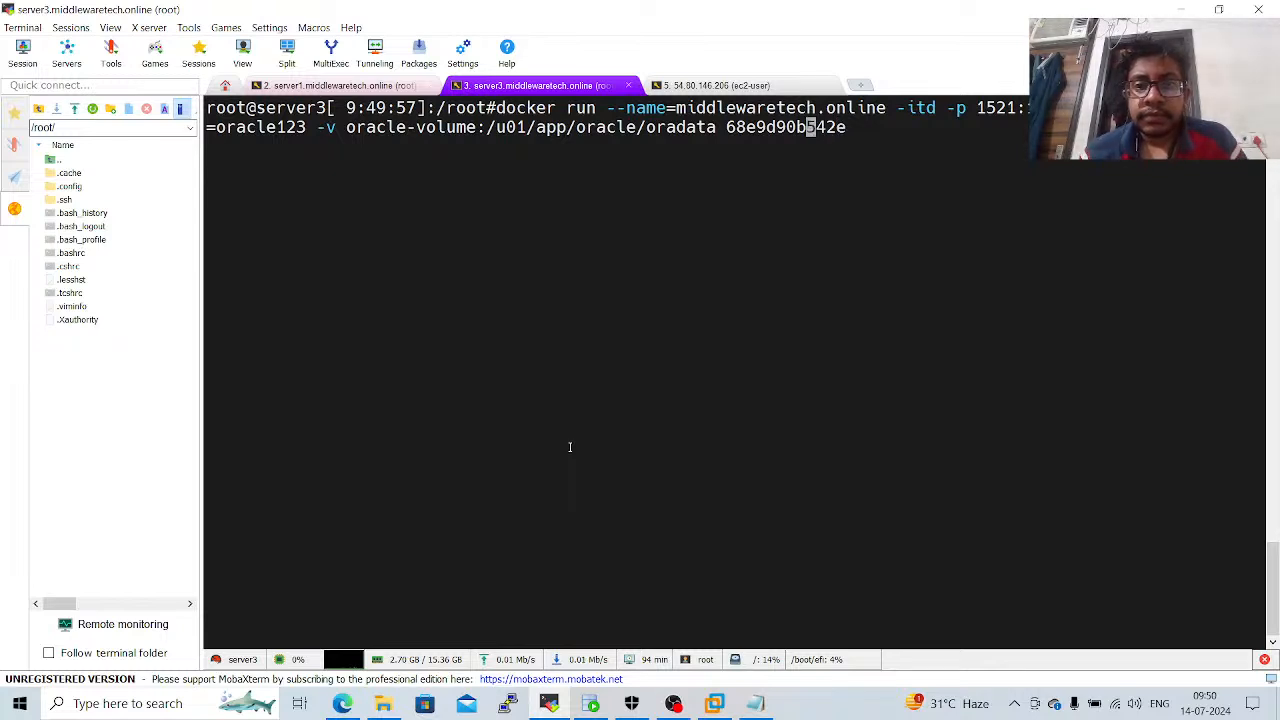
pyautogui.press('Left')
pyautogui.press('Left')
pyautogui.press('Left')
pyautogui.press('Left')
pyautogui.press('Left')
pyautogui.press('Left')
pyautogui.press('Left')
pyautogui.press('Left')
pyautogui.press('Left')
pyautogui.press('Left')
pyautogui.press('Left')
pyautogui.press('Left')
pyautogui.press('Left')
pyautogui.press('Left')
pyautogui.press('Left')
pyautogui.press('Left')
pyautogui.press('Left')
pyautogui.press('Left')
pyautogui.press('Left')
pyautogui.press('Left')
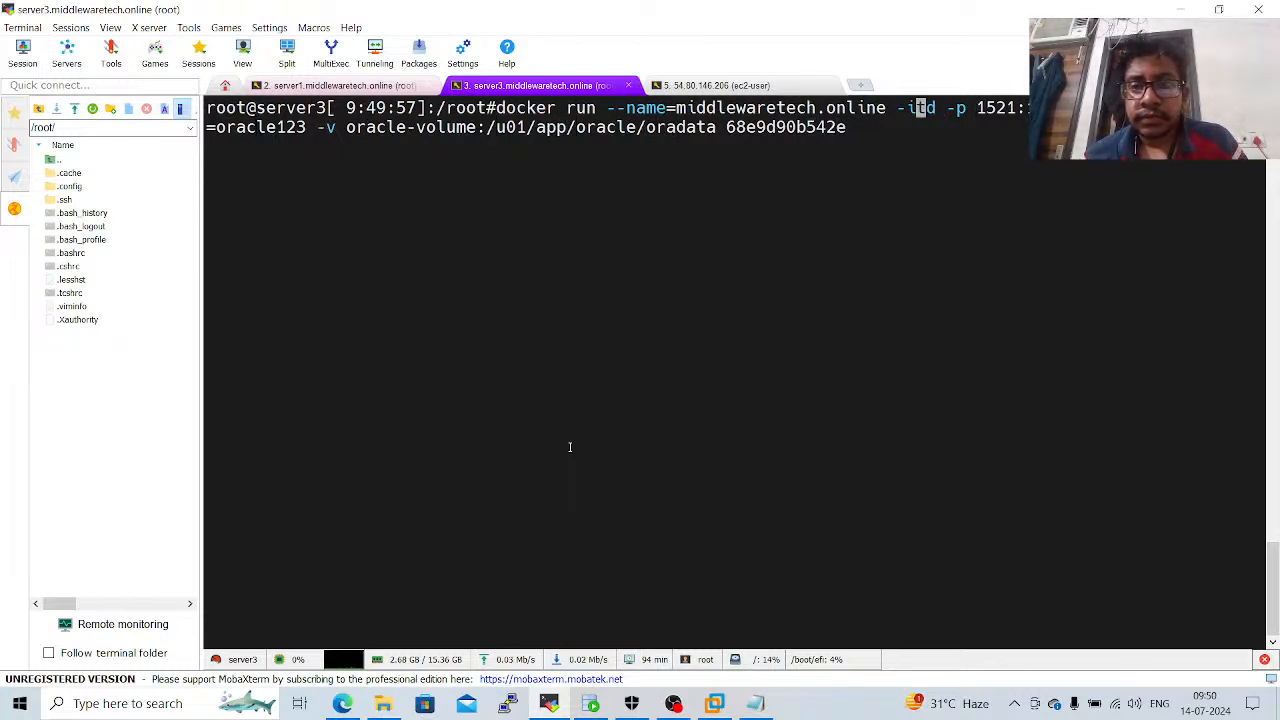
pyautogui.press('Left')
pyautogui.press('Left')
pyautogui.press('Left')
pyautogui.press('BackSpace')
pyautogui.press('BackSpace')
pyautogui.press('BackSpace')
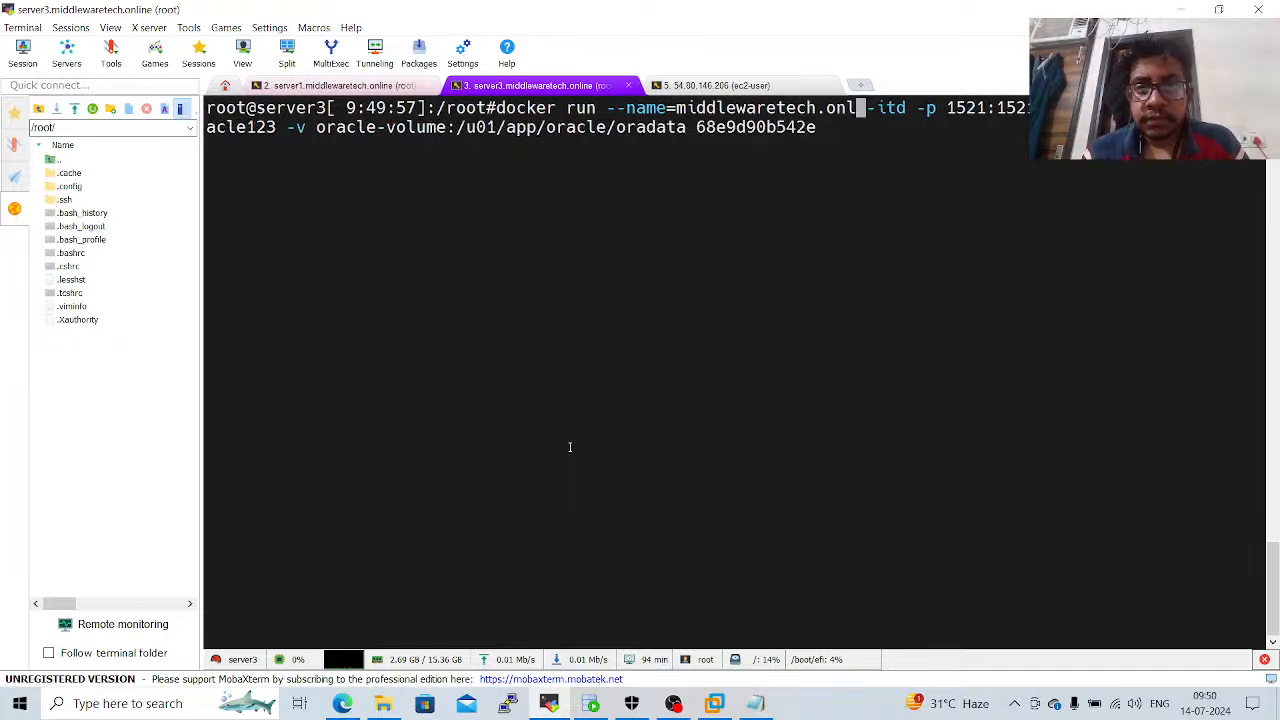
pyautogui.press('BackSpace')
pyautogui.press('BackSpace')
pyautogui.press('BackSpace')
pyautogui.press('BackSpace')
pyautogui.press('Return')
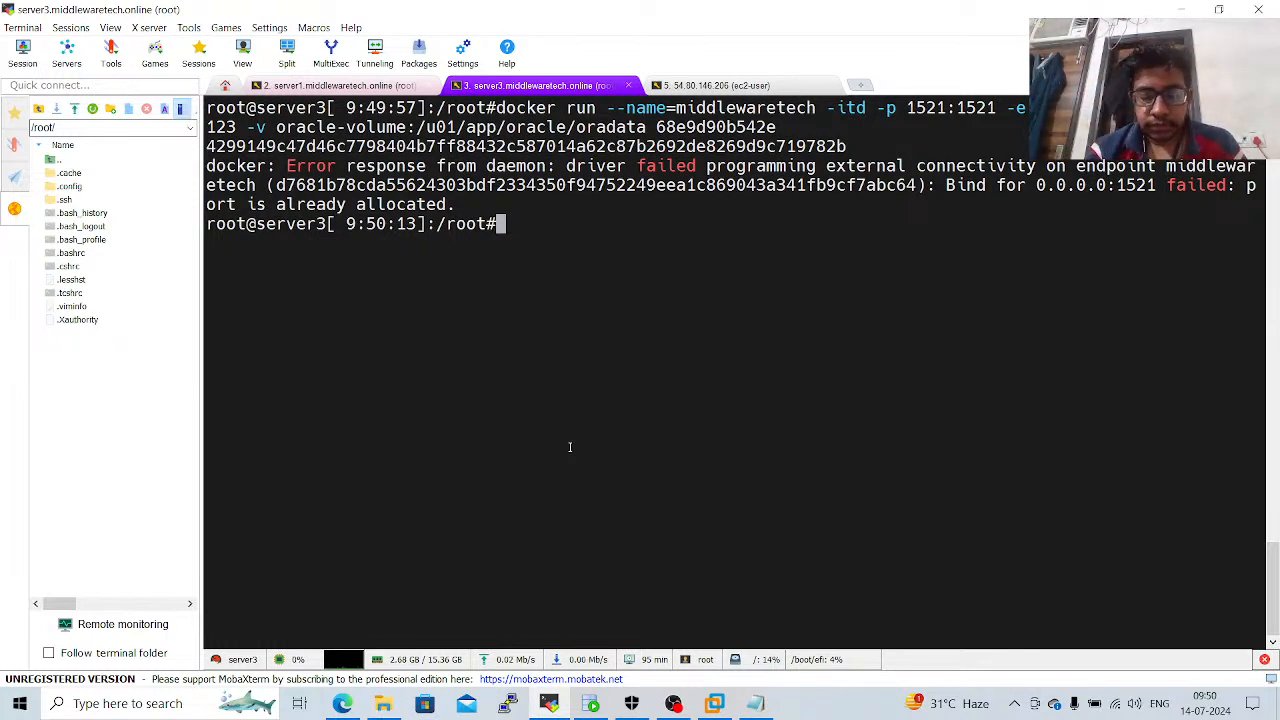
# Clear the terminal, change the container name in the recalled docker run command to middleware, and run it.
pyautogui.hotkey('ctrl', 'l')
pyautogui.press('Up')
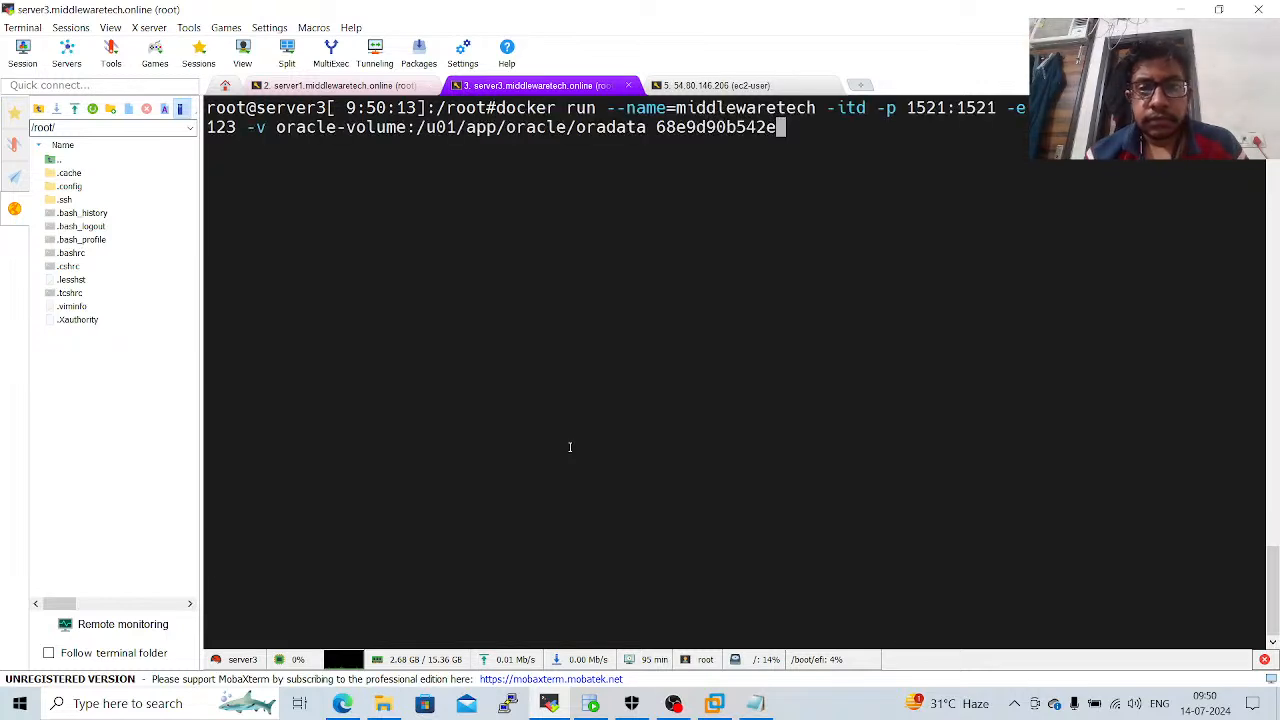
pyautogui.press('Left')
pyautogui.press('Left')
pyautogui.press('Left')
pyautogui.press('Left')
pyautogui.press('Left')
pyautogui.press('Left')
pyautogui.press('Left')
pyautogui.press('Left')
pyautogui.press('Left')
pyautogui.press('Left')
pyautogui.press('Left')
pyautogui.press('Left')
pyautogui.press('Left')
pyautogui.press('Left')
pyautogui.press('Left')
pyautogui.press('Left')
pyautogui.press('Left')
pyautogui.press('Left')
pyautogui.press('Left')
pyautogui.press('Left')
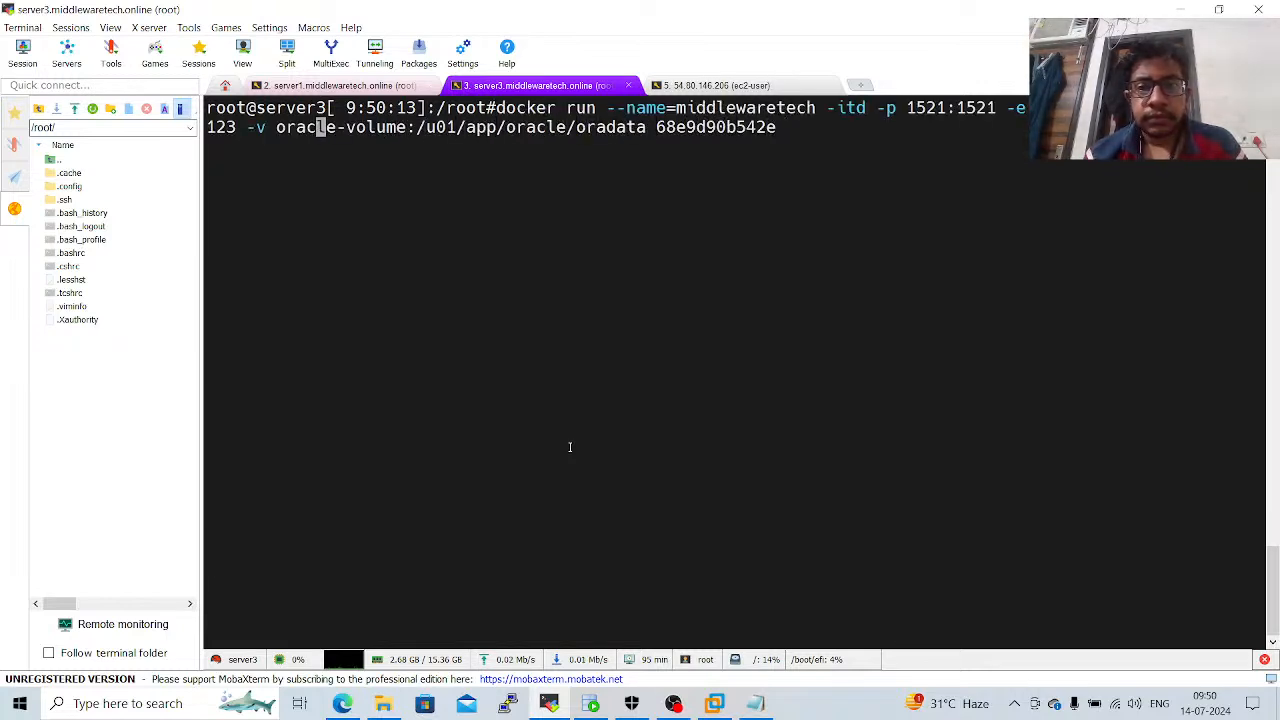
pyautogui.press('Left')
pyautogui.press('Left')
pyautogui.press('Left')
pyautogui.press('Left')
pyautogui.press('Left')
pyautogui.press('Left')
pyautogui.press('Left')
pyautogui.press('Left')
pyautogui.press('Left')
pyautogui.press('Left')
pyautogui.press('Left')
pyautogui.press('Left')
pyautogui.press('Left')
pyautogui.press('Left')
pyautogui.press('Left')
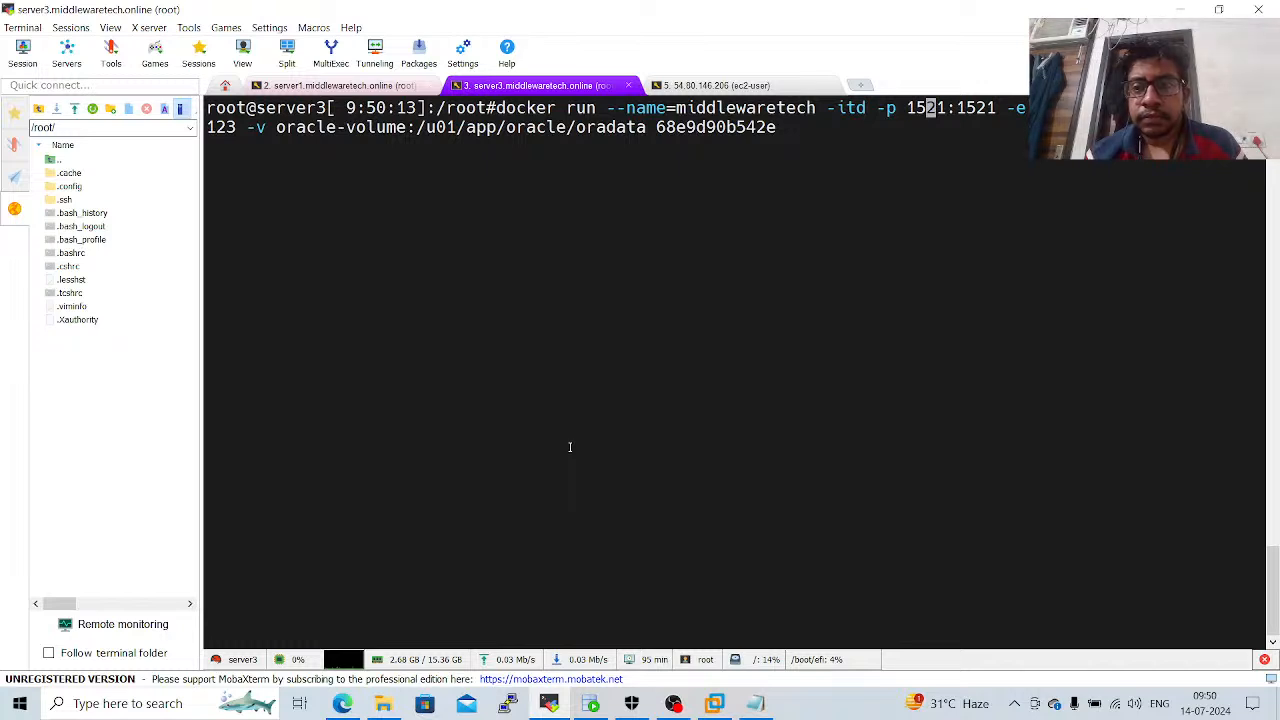
pyautogui.press('Left')
pyautogui.press('Left')
pyautogui.press('Left')
pyautogui.press('Left')
pyautogui.press('Left')
pyautogui.press('Left')
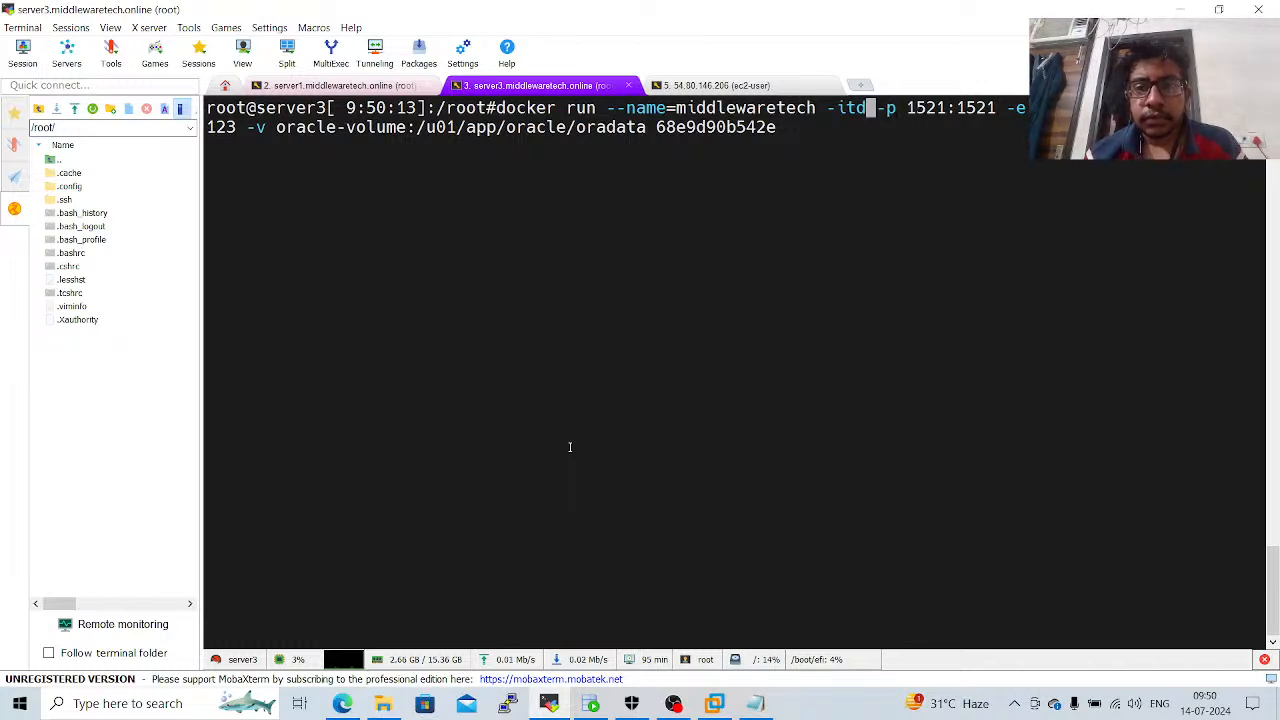
pyautogui.press('Left')
pyautogui.press('Left')
pyautogui.press('Left')
pyautogui.press('Left')
pyautogui.press('Left')
pyautogui.press('BackSpace')
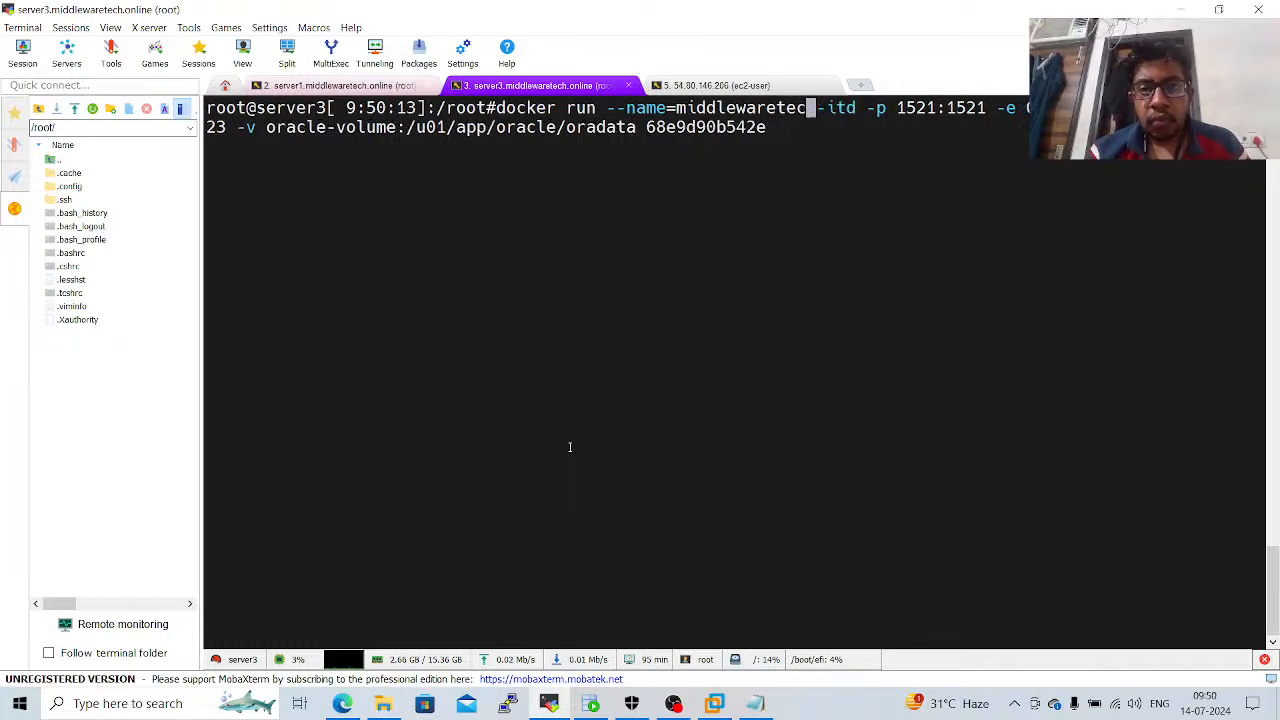
pyautogui.press('BackSpace')
pyautogui.press('BackSpace')
pyautogui.press('BackSpace')
pyautogui.press('BackSpace')
pyautogui.press('BackSpace')
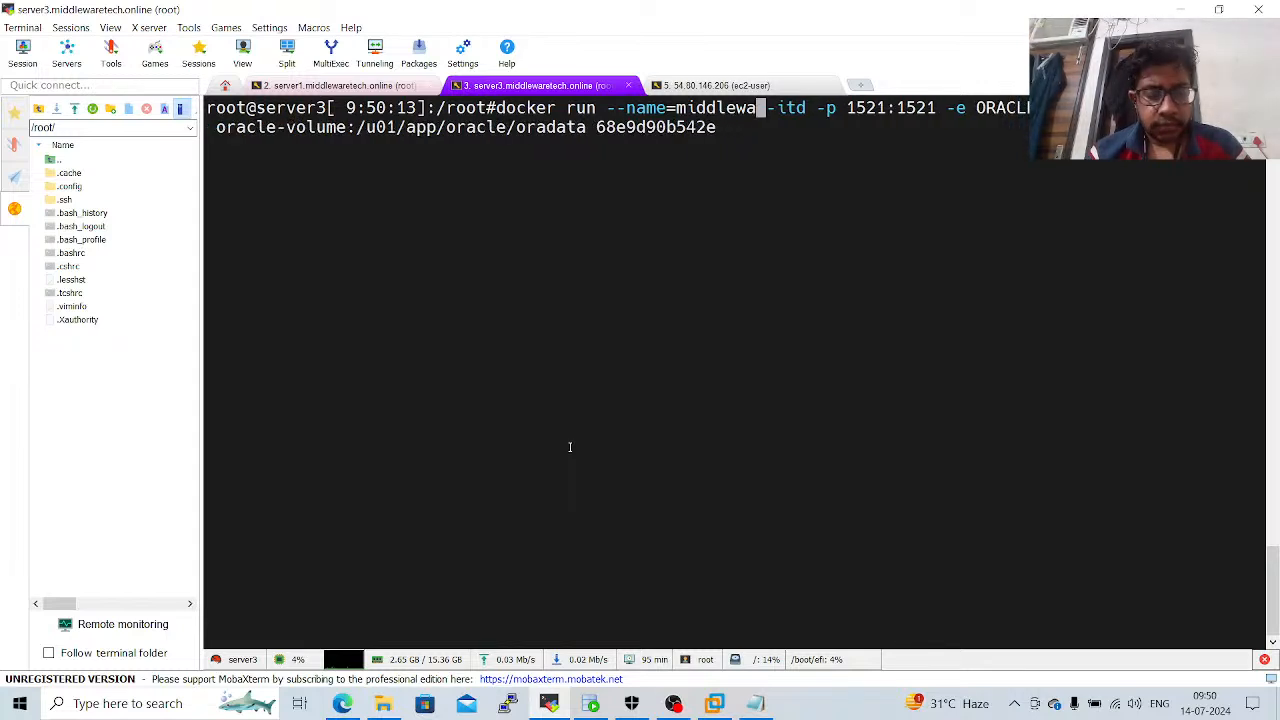
pyautogui.write('e')
pyautogui.press('BackSpace')
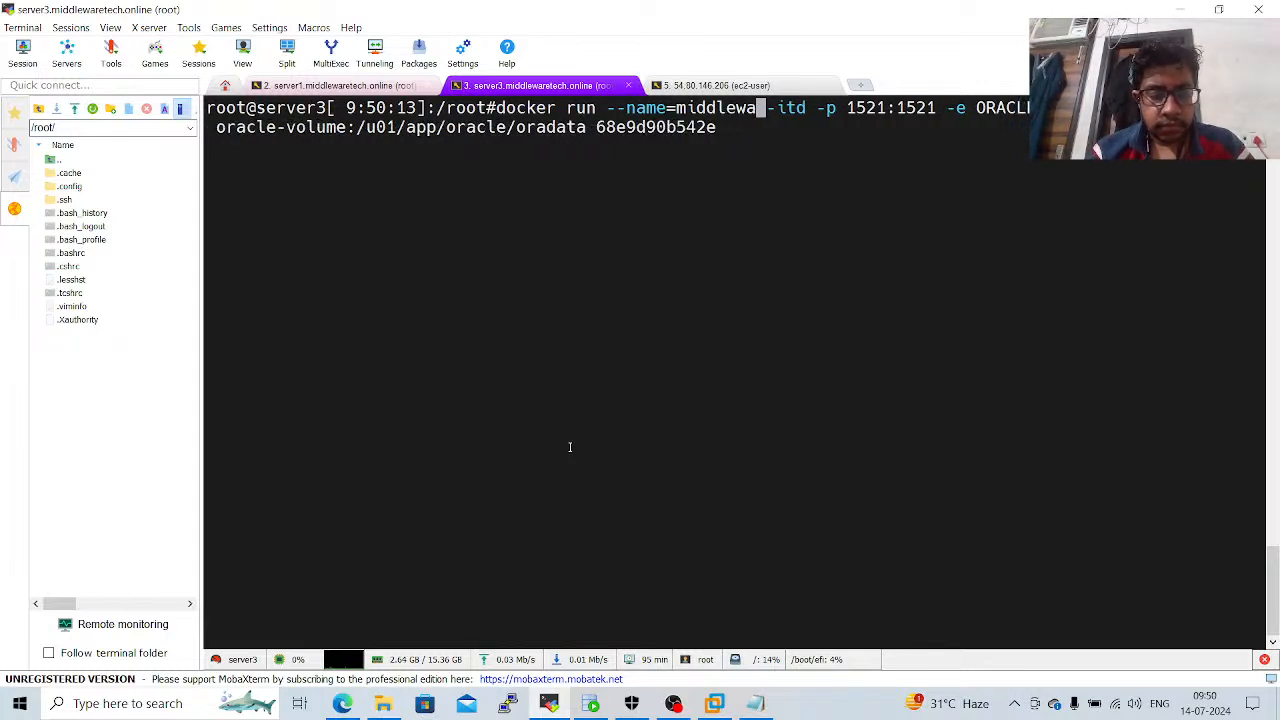
pyautogui.write('re')
pyautogui.press('Return')
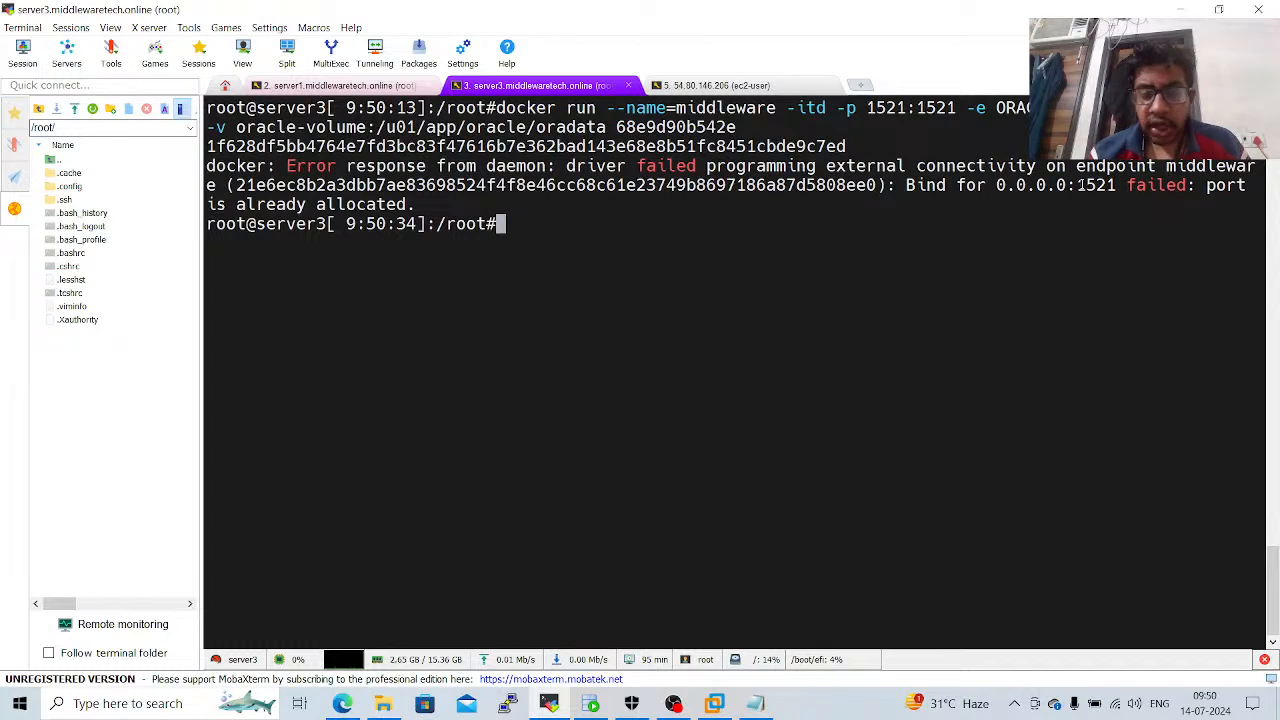
# Recall the last docker run command and change its port mapping to 1522:1522.
pyautogui.press('Up')
pyautogui.press('Left')
pyautogui.press('Left')
pyautogui.press('Left')
pyautogui.press('Left')
pyautogui.press('Left')
pyautogui.press('Left')
pyautogui.press('Left')
pyautogui.press('Left')
pyautogui.press('Left')
pyautogui.press('Left')
pyautogui.press('Left')
pyautogui.press('Left')
pyautogui.press('Left')
pyautogui.press('Left')
pyautogui.press('Left')
pyautogui.press('Left')
pyautogui.press('Left')
pyautogui.press('Left')
pyautogui.press('Left')
pyautogui.press('Left')
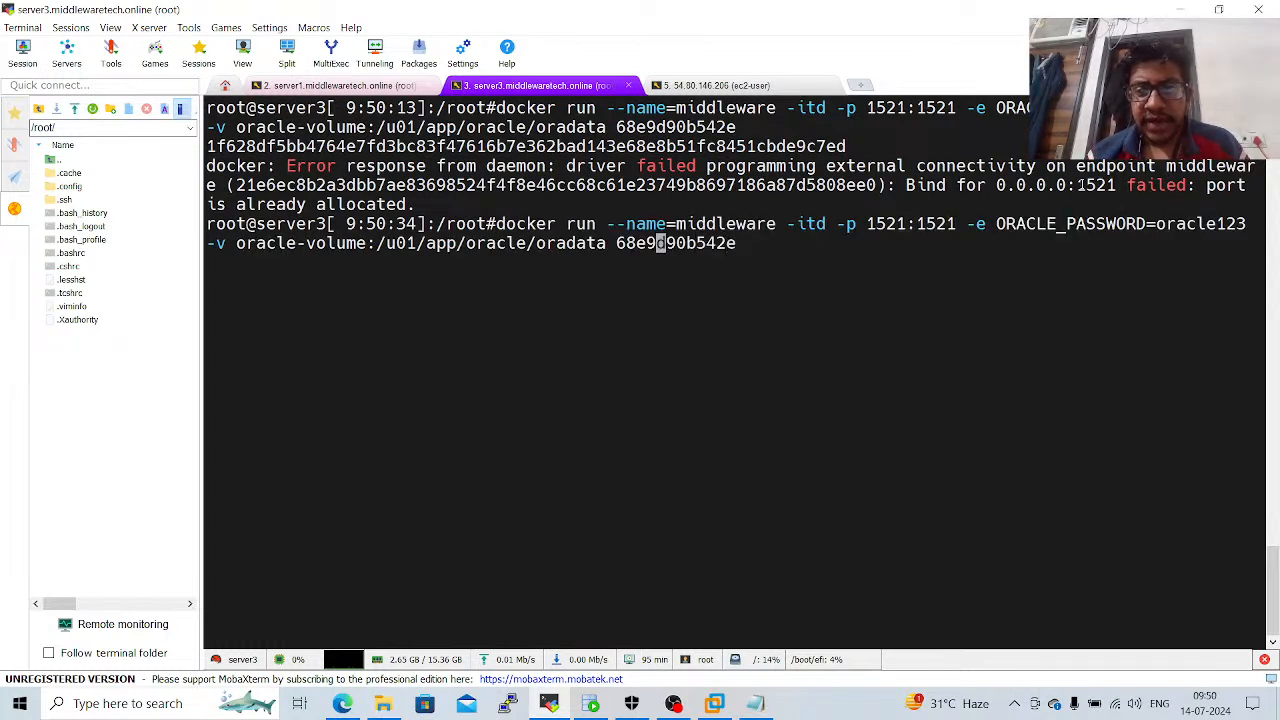
pyautogui.press('Left')
pyautogui.press('Left')
pyautogui.press('Left')
pyautogui.press('Left')
pyautogui.press('Left')
pyautogui.press('Left')
pyautogui.press('Left')
pyautogui.press('Left')
pyautogui.press('Left')
pyautogui.press('Left')
pyautogui.press('Left')
pyautogui.press('Left')
pyautogui.press('Left')
pyautogui.press('Left')
pyautogui.press('Left')
pyautogui.press('Left')
pyautogui.press('Left')
pyautogui.press('Left')
pyautogui.press('Left')
pyautogui.press('Left')
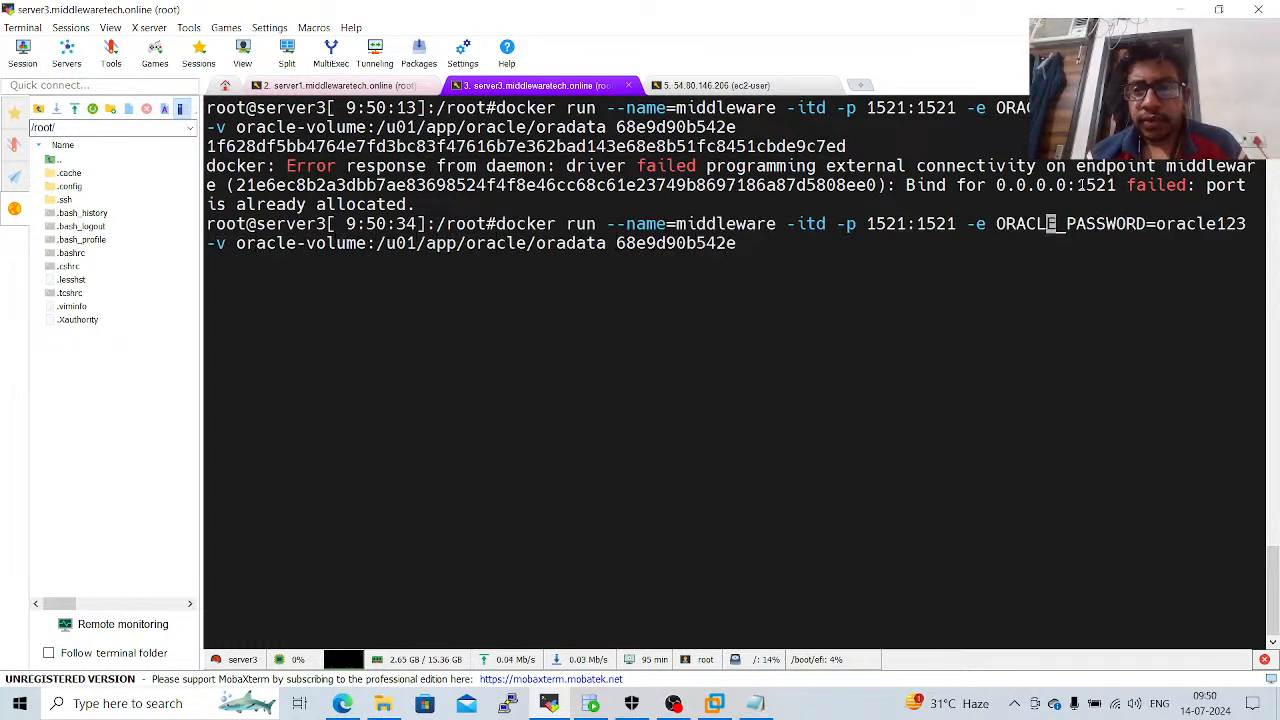
pyautogui.press('Left')
pyautogui.press('Left')
pyautogui.press('Left')
pyautogui.press('Left')
pyautogui.press('Left')
pyautogui.press('Left')
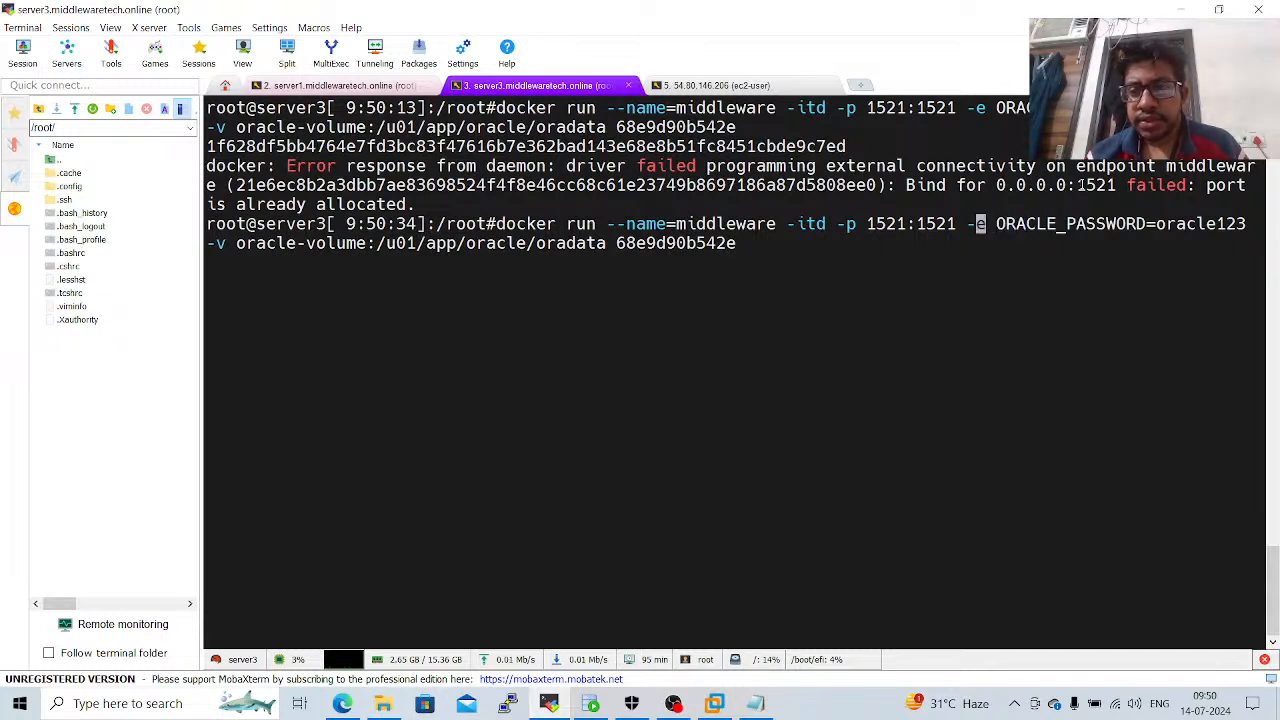
pyautogui.press('BackSpace')
pyautogui.write('2')
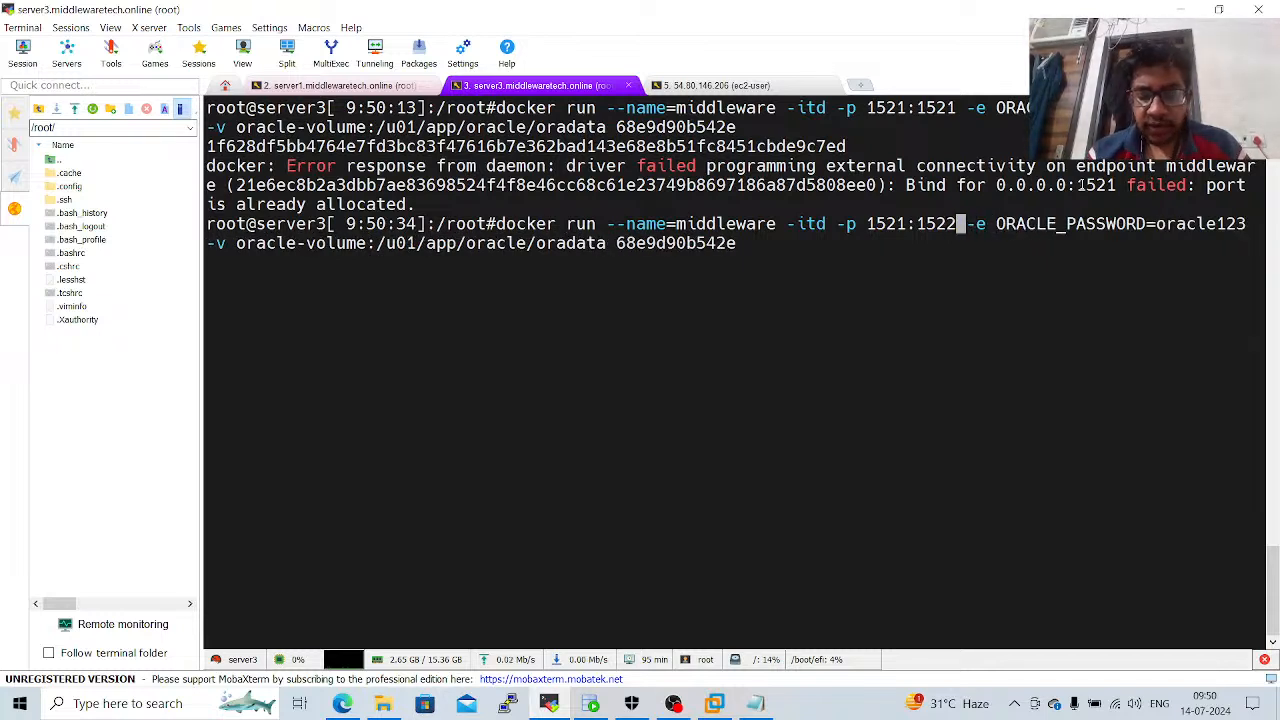
pyautogui.press('Left')
pyautogui.press('Left')
pyautogui.press('Left')
pyautogui.press('Left')
pyautogui.press('Left')
pyautogui.press('Left')
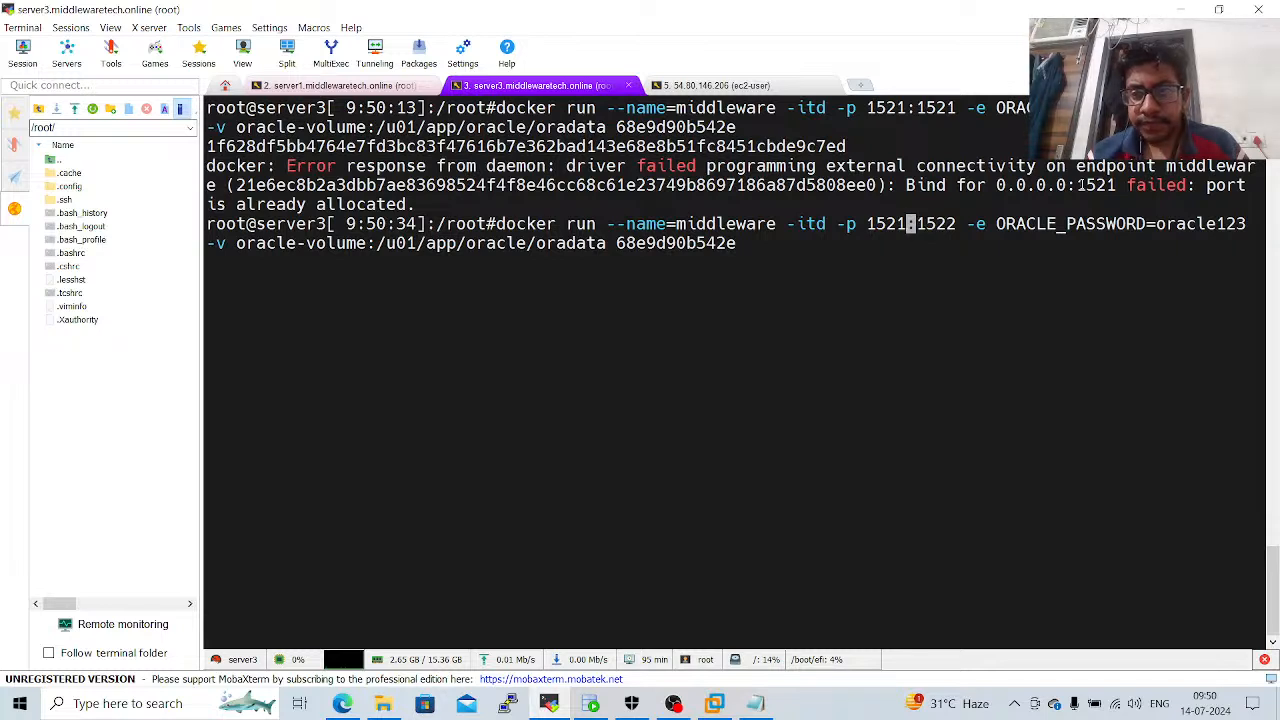
pyautogui.press('Delete')
pyautogui.write('2')
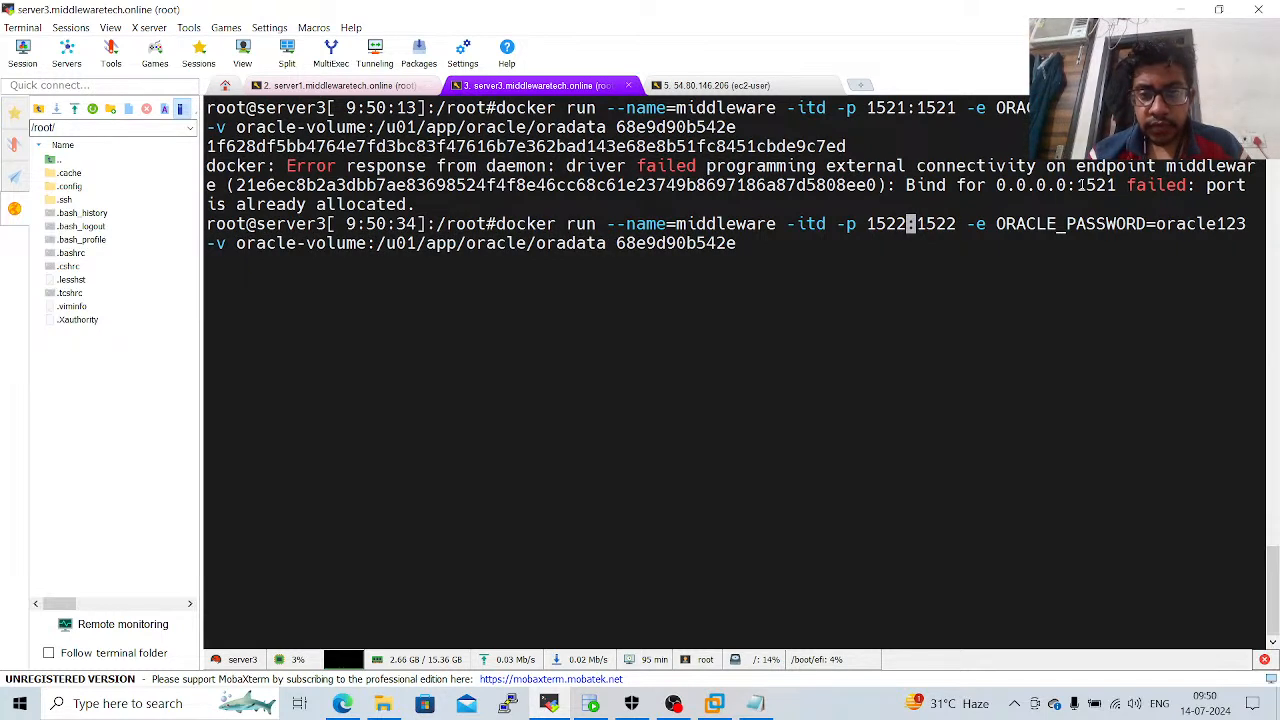
# Try to run the docker run command with the container name changed to middlewaretech.online.
pyautogui.press('Left')
pyautogui.press('Left')
pyautogui.press('Left')
pyautogui.press('Left')
pyautogui.press('Left')
pyautogui.press('Left')
pyautogui.press('Left')
pyautogui.press('Left')
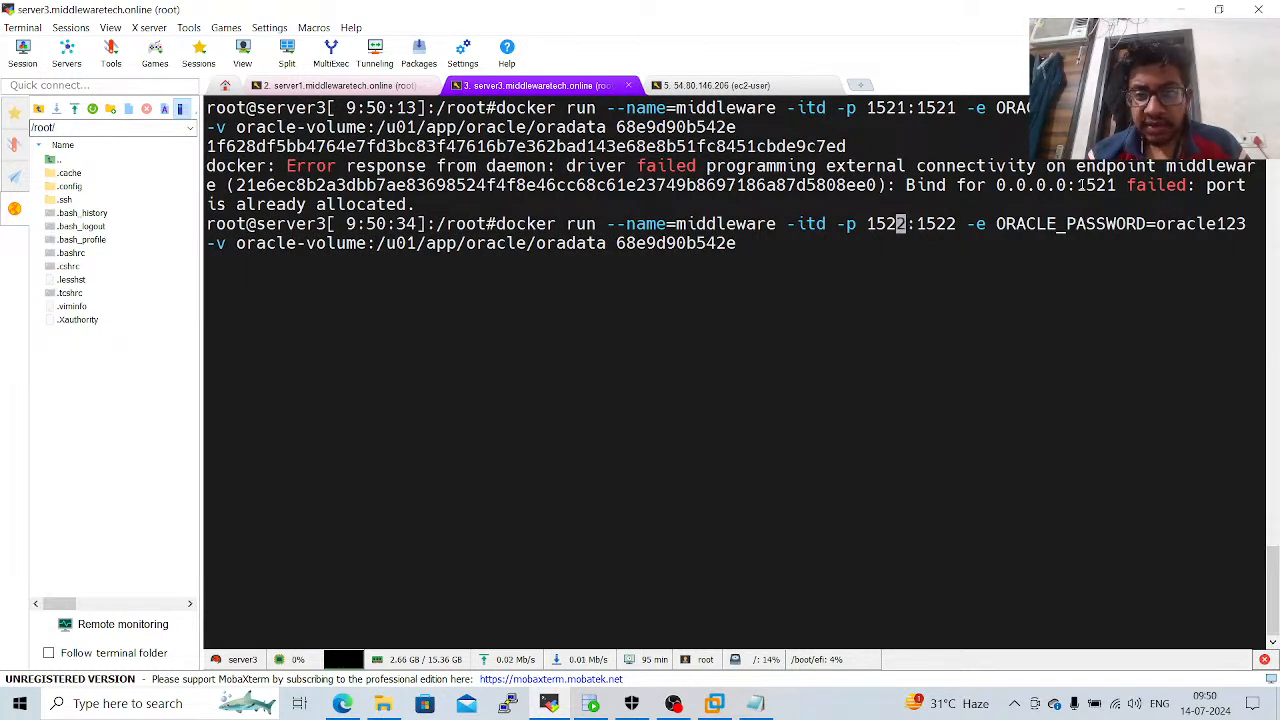
pyautogui.press('Left')
pyautogui.press('Left')
pyautogui.press('Left')
pyautogui.press('Left')
pyautogui.press('Left')
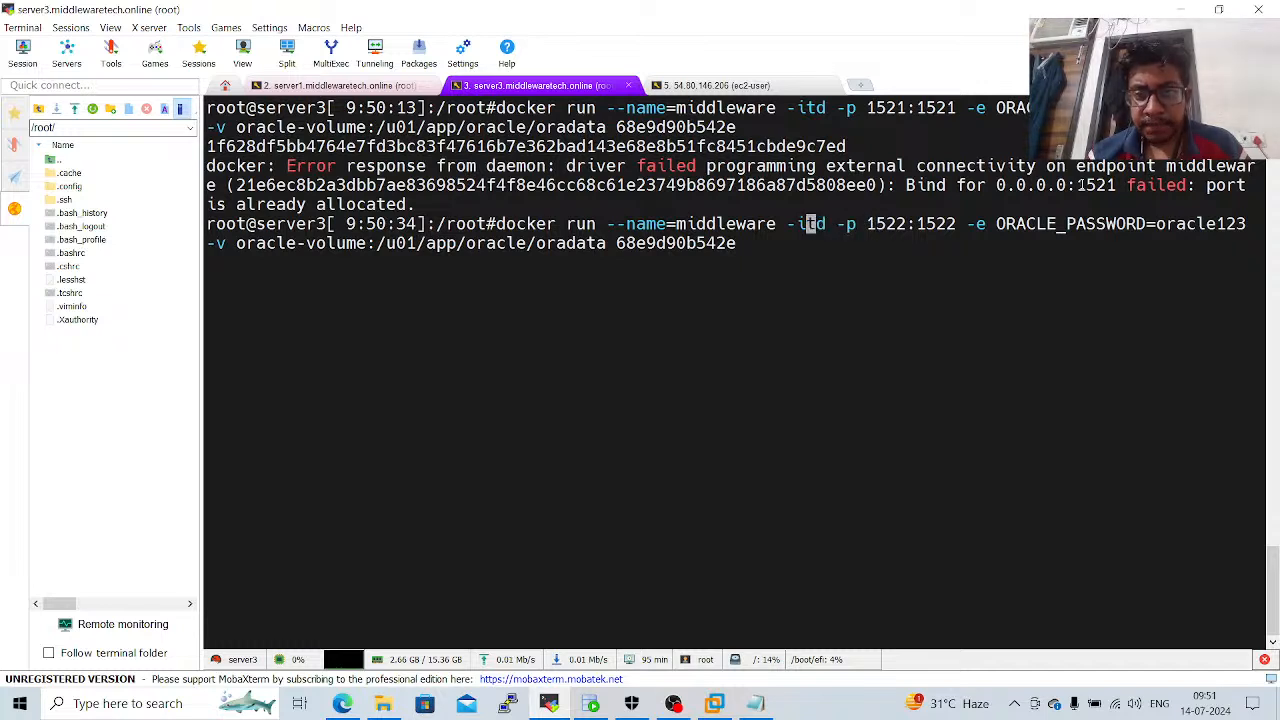
pyautogui.write('tech.o')
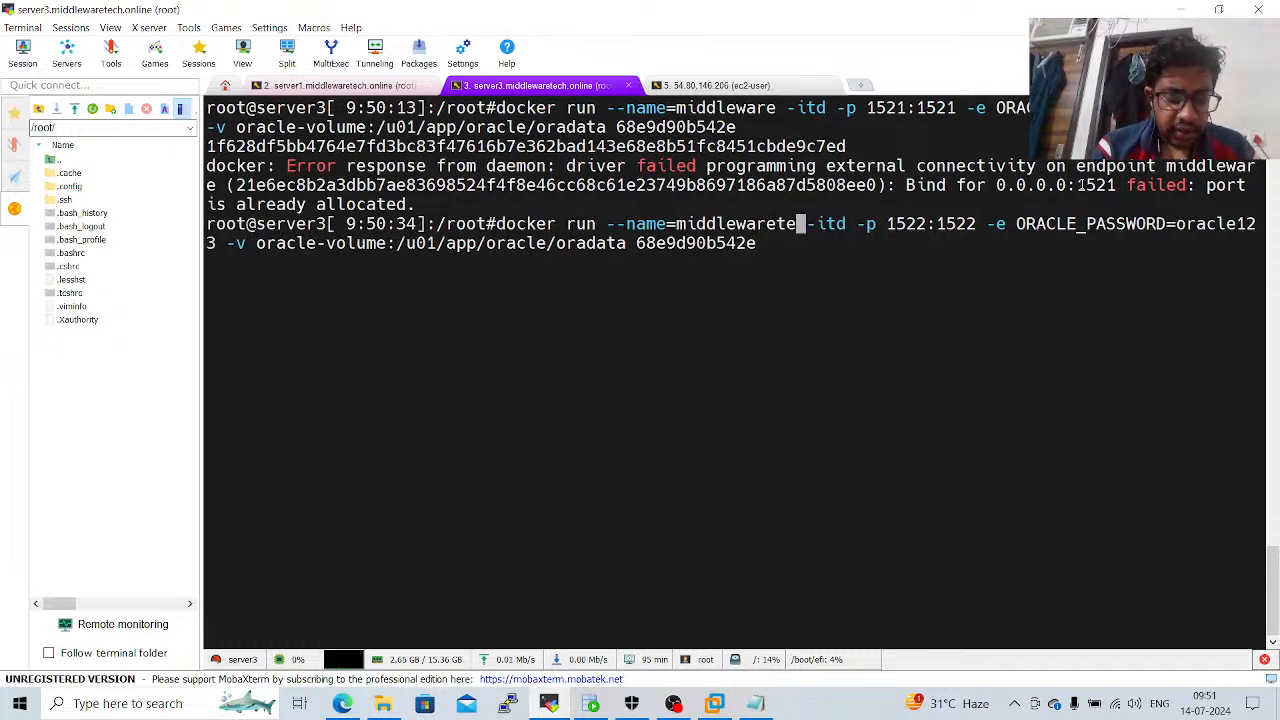
pyautogui.write('nn')
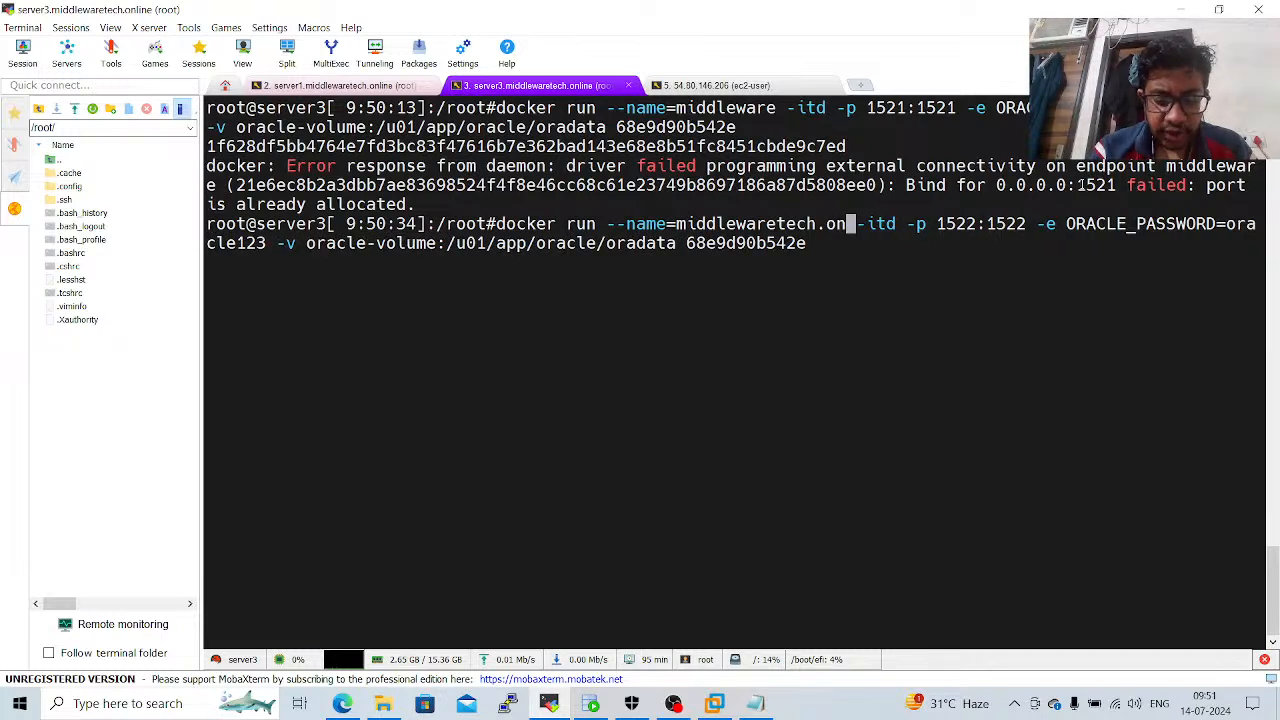
pyautogui.press('BackSpace')
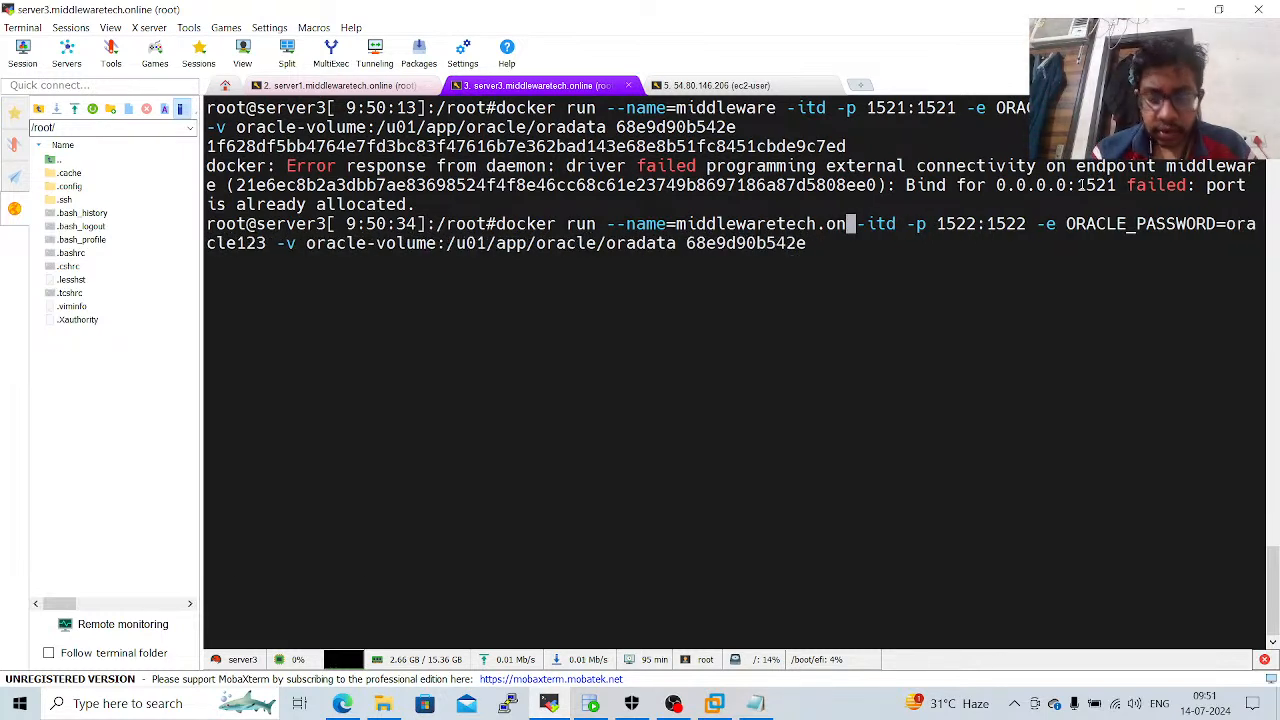
pyautogui.write('libe')
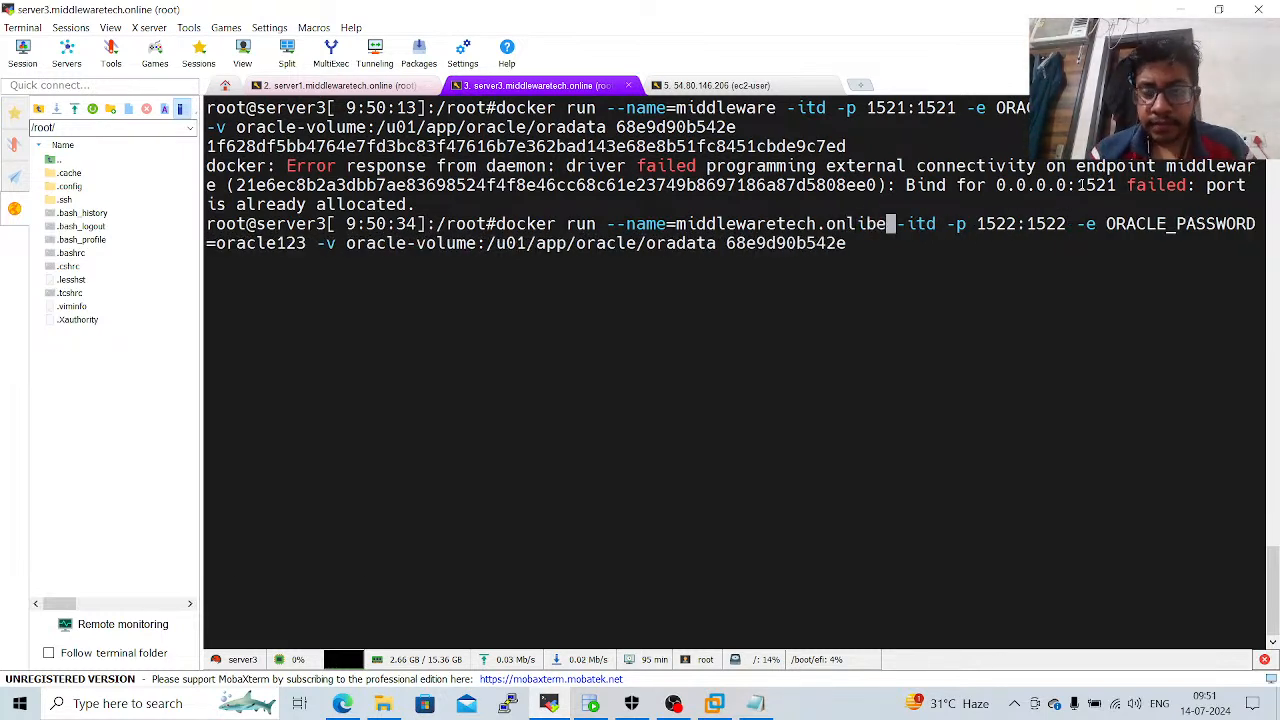
pyautogui.press('BackSpace')
pyautogui.press('BackSpace')
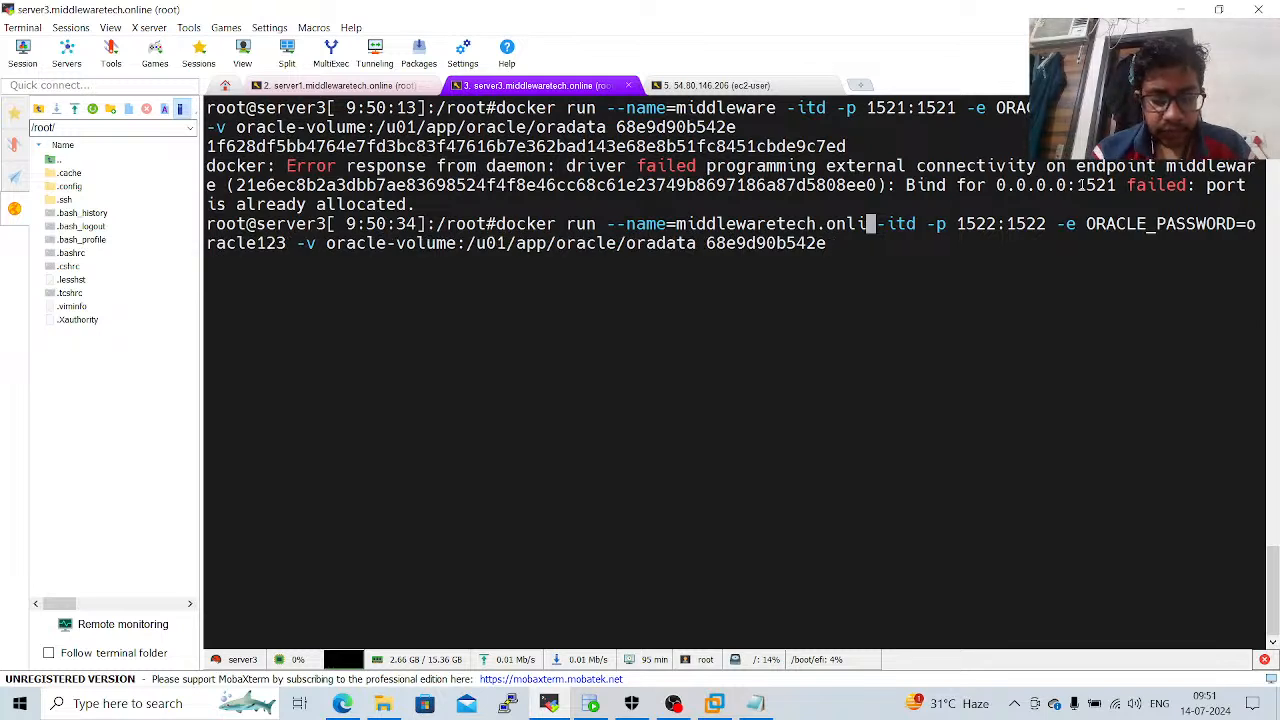
pyautogui.write('ne')
pyautogui.press('Return')
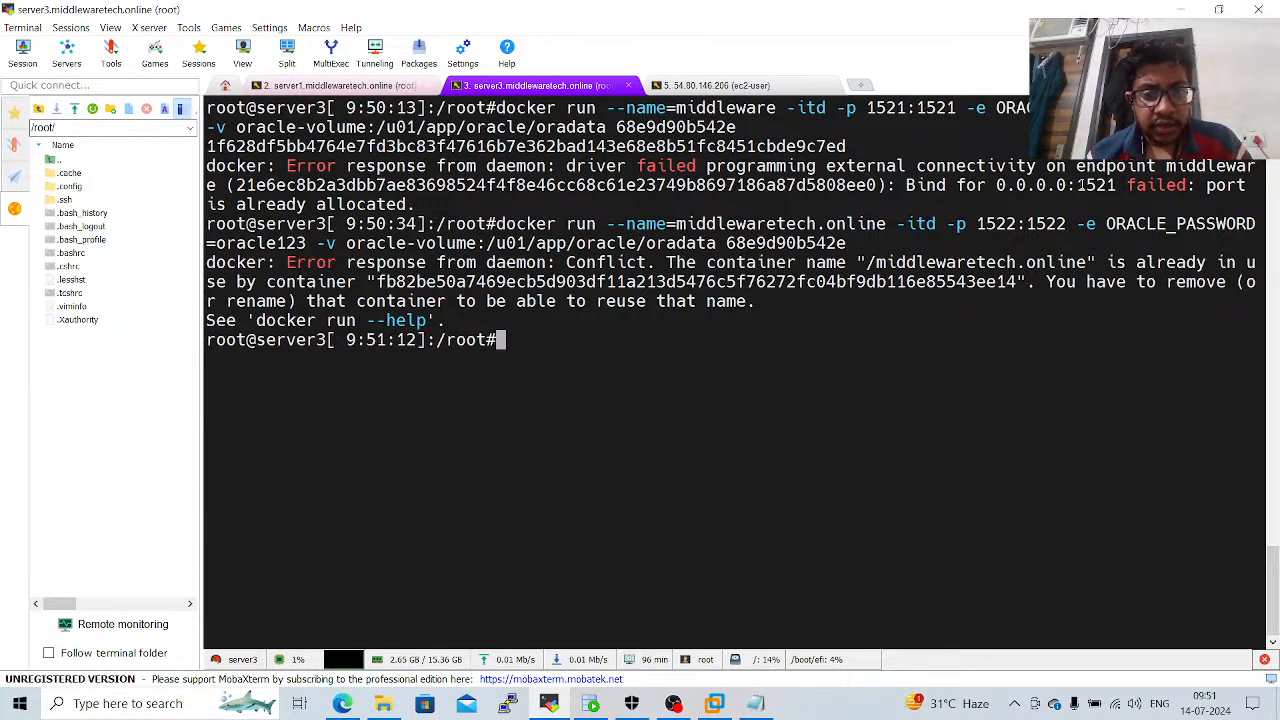
# Recall the docker run command, change the container name to middlewaretechnologies, and run it.
pyautogui.press('Up')
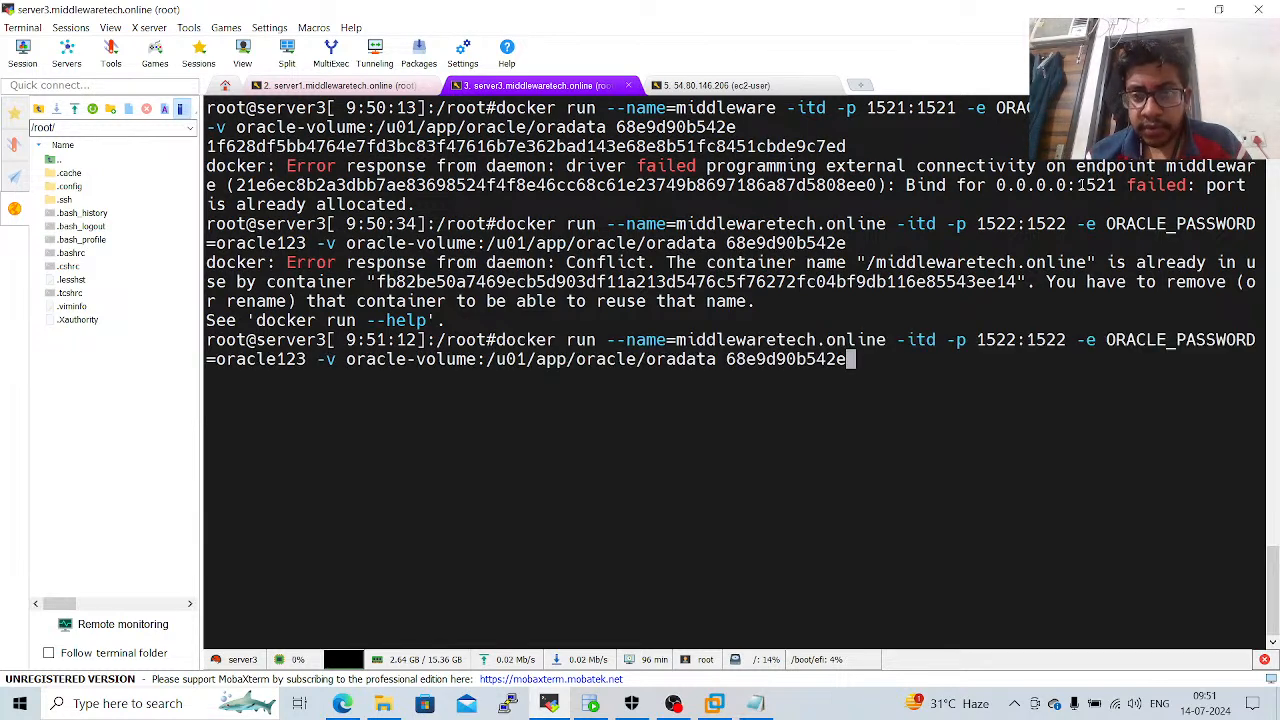
pyautogui.press('Left')
pyautogui.press('Left')
pyautogui.press('Left')
pyautogui.press('Left')
pyautogui.press('Left')
pyautogui.press('Left')
pyautogui.press('Left')
pyautogui.press('Left')
pyautogui.press('Left')
pyautogui.press('Left')
pyautogui.press('Left')
pyautogui.press('Left')
pyautogui.press('Left')
pyautogui.press('Left')
pyautogui.press('Left')
pyautogui.press('Left')
pyautogui.press('Left')
pyautogui.press('Left')
pyautogui.press('Left')
pyautogui.press('Left')
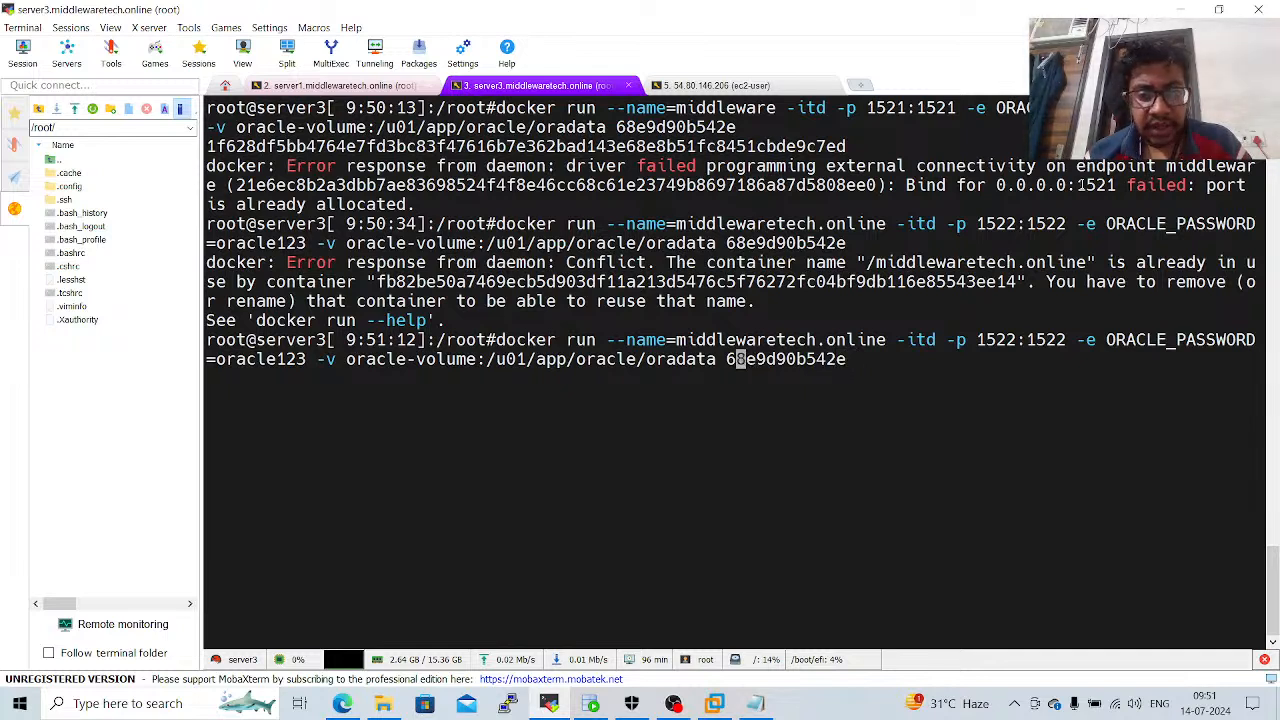
pyautogui.press('Left')
pyautogui.press('Left')
pyautogui.press('Left')
pyautogui.press('Left')
pyautogui.press('Left')
pyautogui.press('Left')
pyautogui.press('Left')
pyautogui.press('Left')
pyautogui.press('Left')
pyautogui.press('Left')
pyautogui.press('Left')
pyautogui.press('Left')
pyautogui.press('Left')
pyautogui.press('Left')
pyautogui.press('Left')
pyautogui.press('Left')
pyautogui.press('Left')
pyautogui.press('Left')
pyautogui.press('Left')
pyautogui.press('Left')
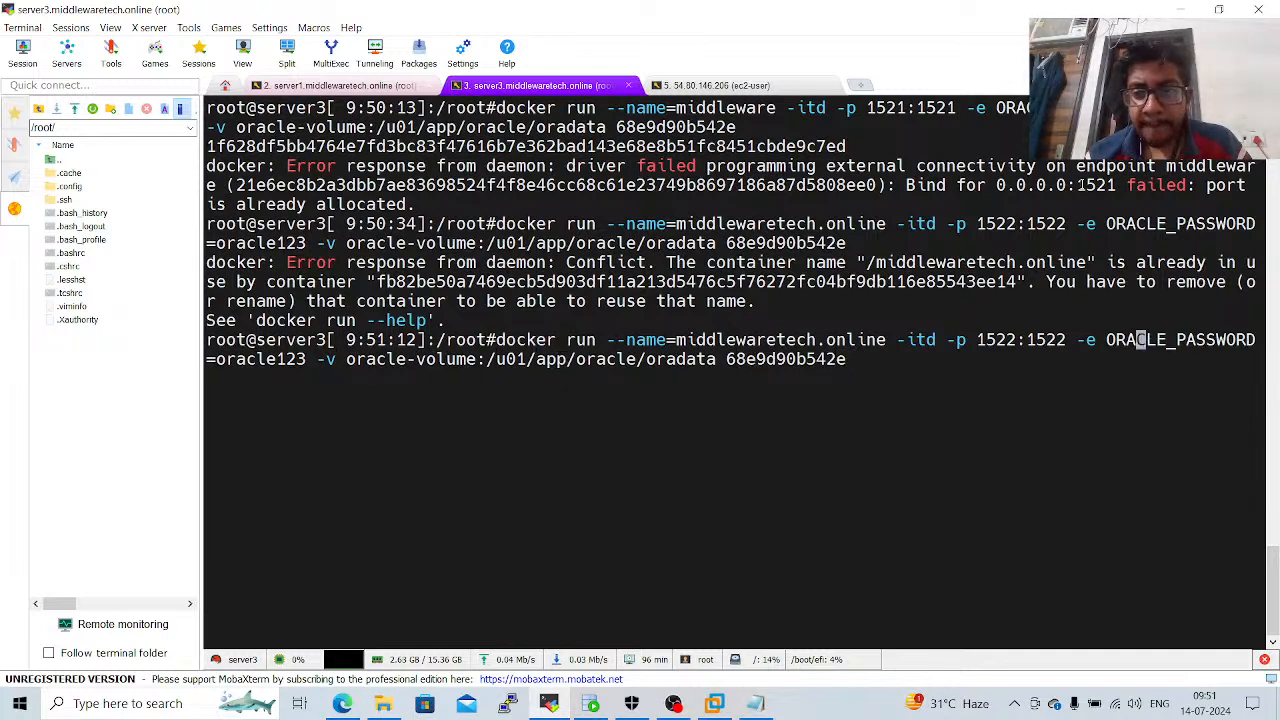
pyautogui.press('Left')
pyautogui.press('Left')
pyautogui.press('Left')
pyautogui.press('Left')
pyautogui.press('Left')
pyautogui.press('Left')
pyautogui.press('Left')
pyautogui.press('Left')
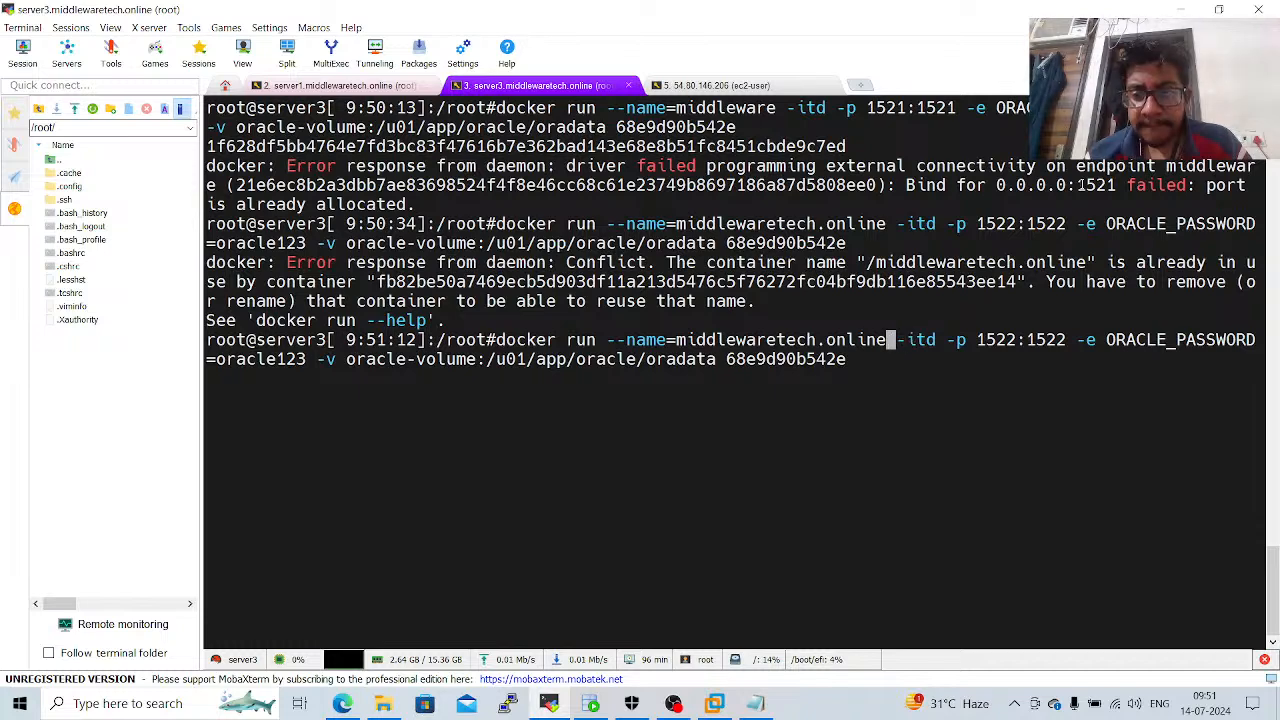
pyautogui.press('BackSpace')
pyautogui.press('BackSpace')
pyautogui.press('BackSpace')
pyautogui.press('BackSpace')
pyautogui.press('BackSpace')
pyautogui.press('BackSpace')
pyautogui.press('BackSpace')
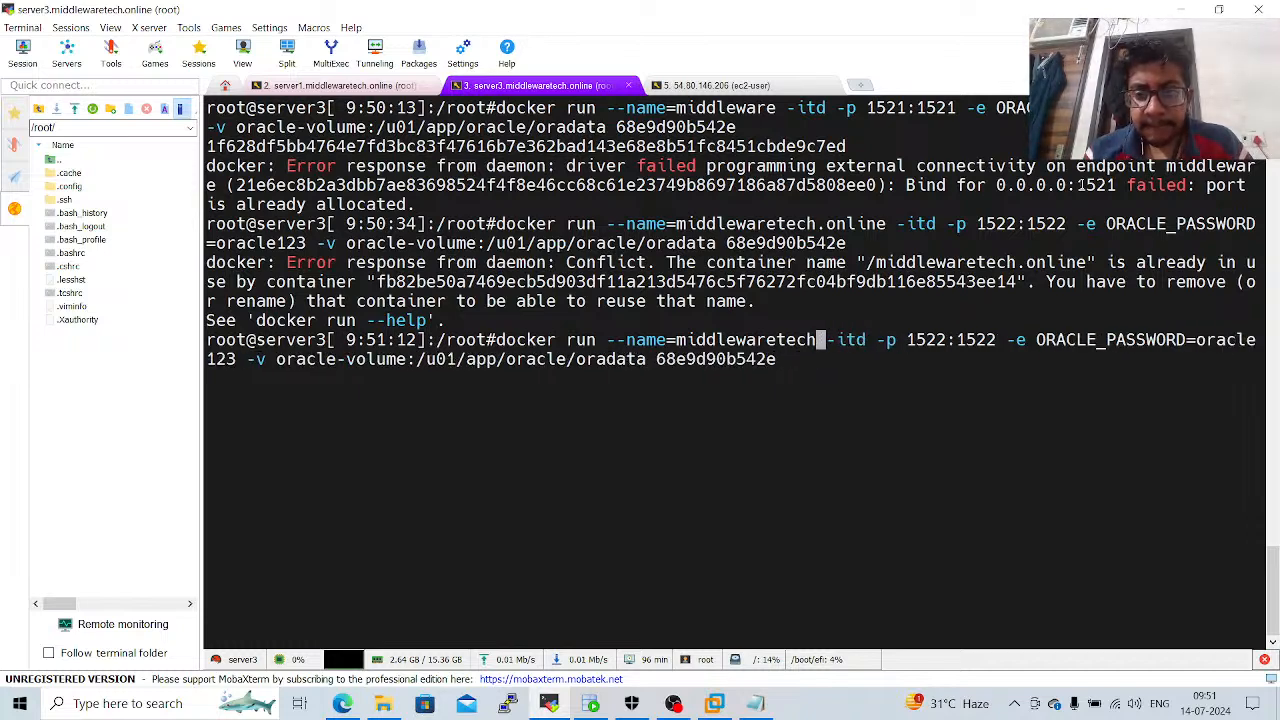
pyautogui.write('nologies')
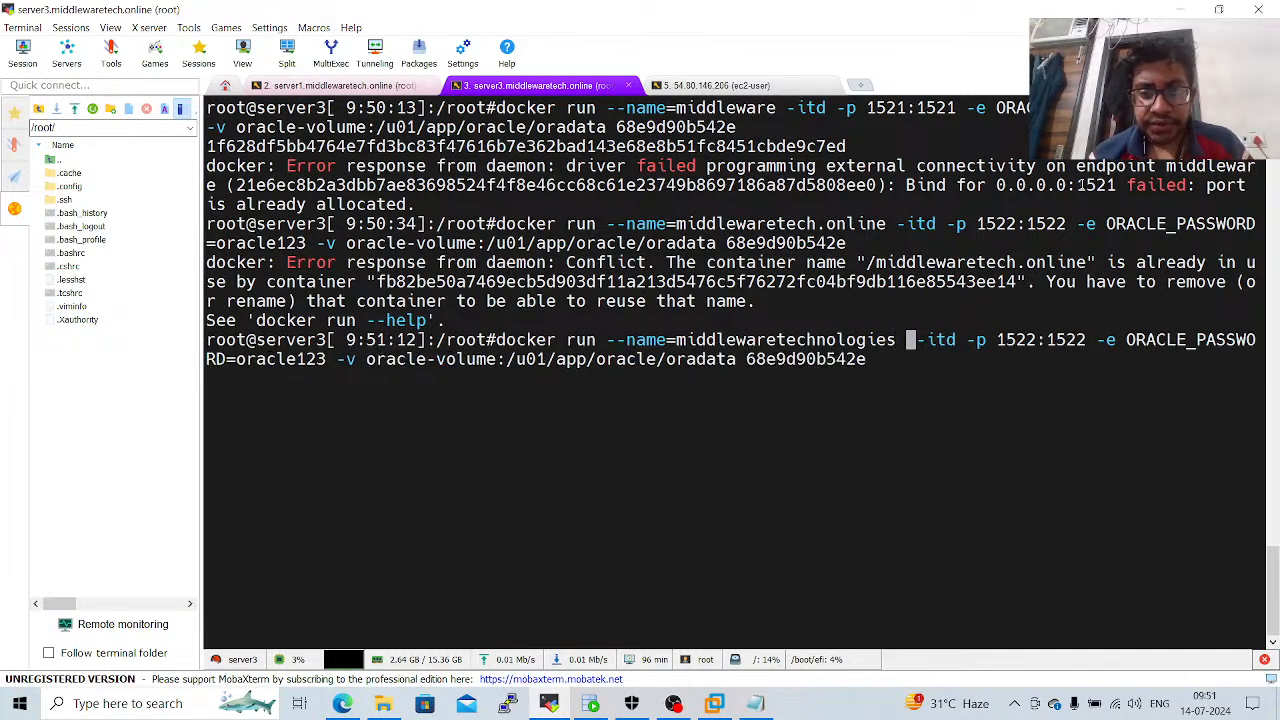
pyautogui.press('Return')
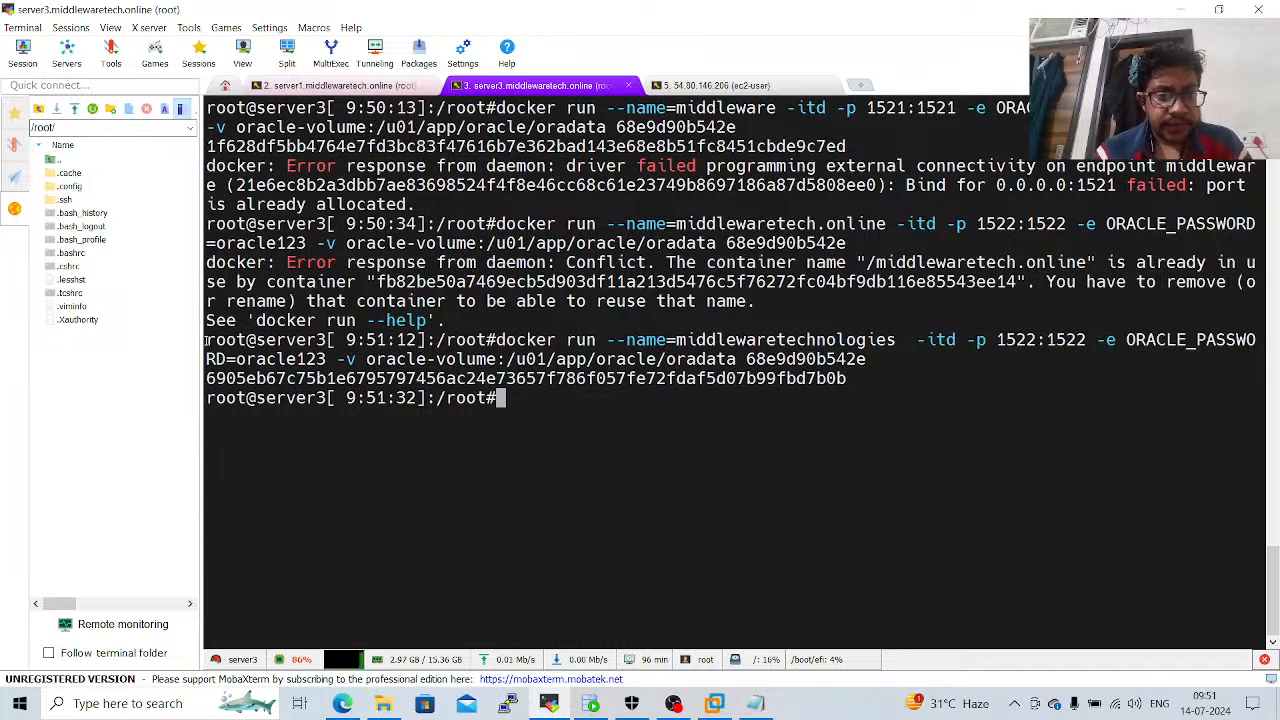
# Check the docker images section of the Notepad notes and list the Docker images in the MobaXterm terminal.
pyautogui.moveTo(205, 341); pyautogui.dragTo(501, 412)
pyautogui.click(501, 412)
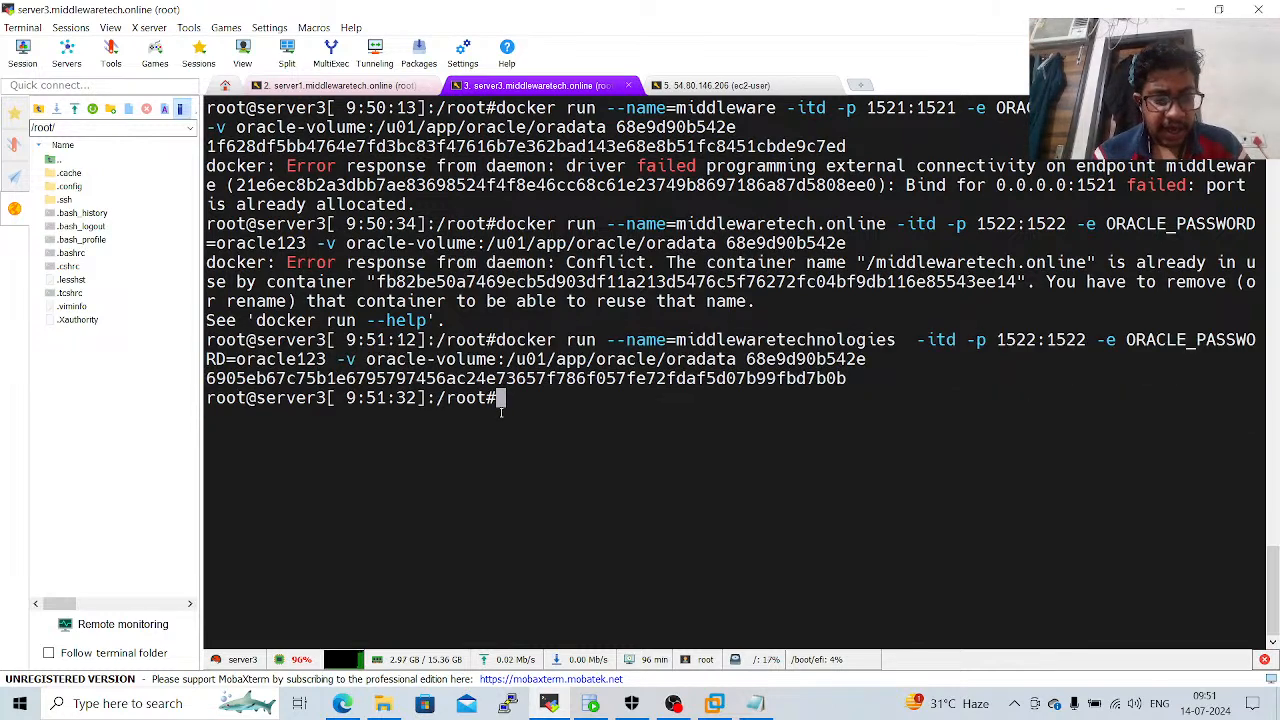
pyautogui.hotkey('alt', 'Tab')
pyautogui.click(336, 494)
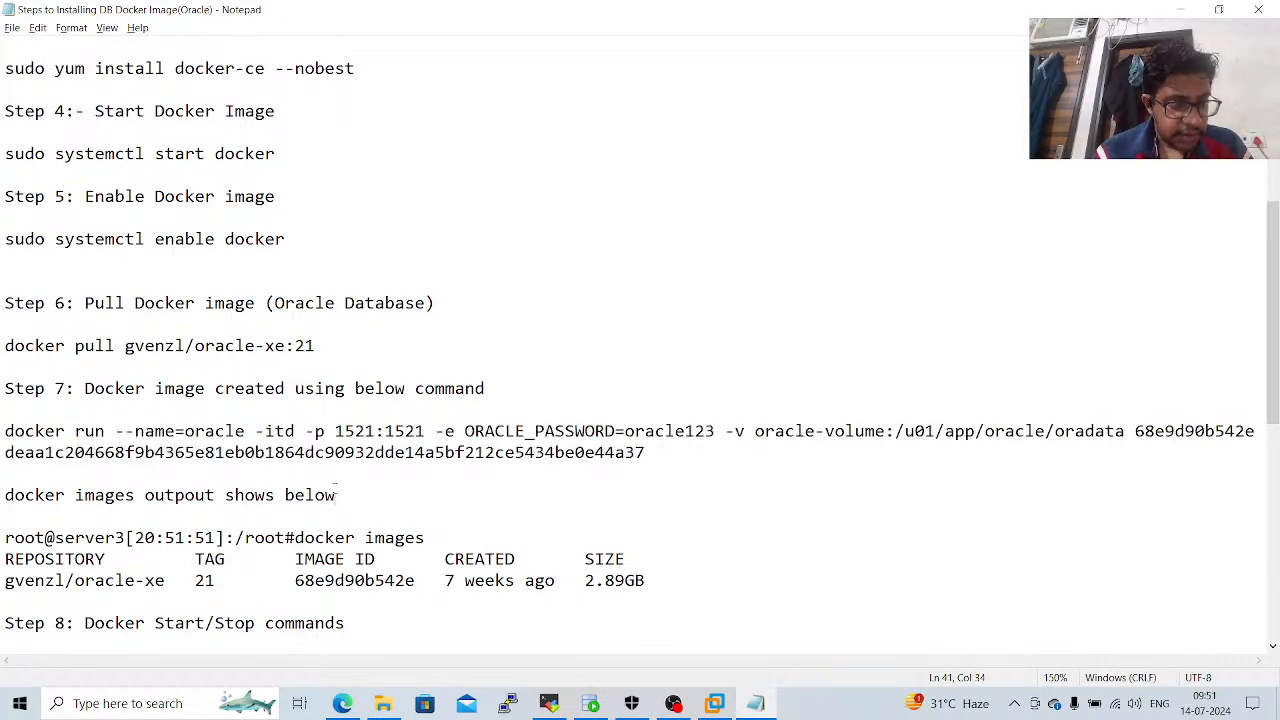
pyautogui.hotkey('alt', 'Tab')
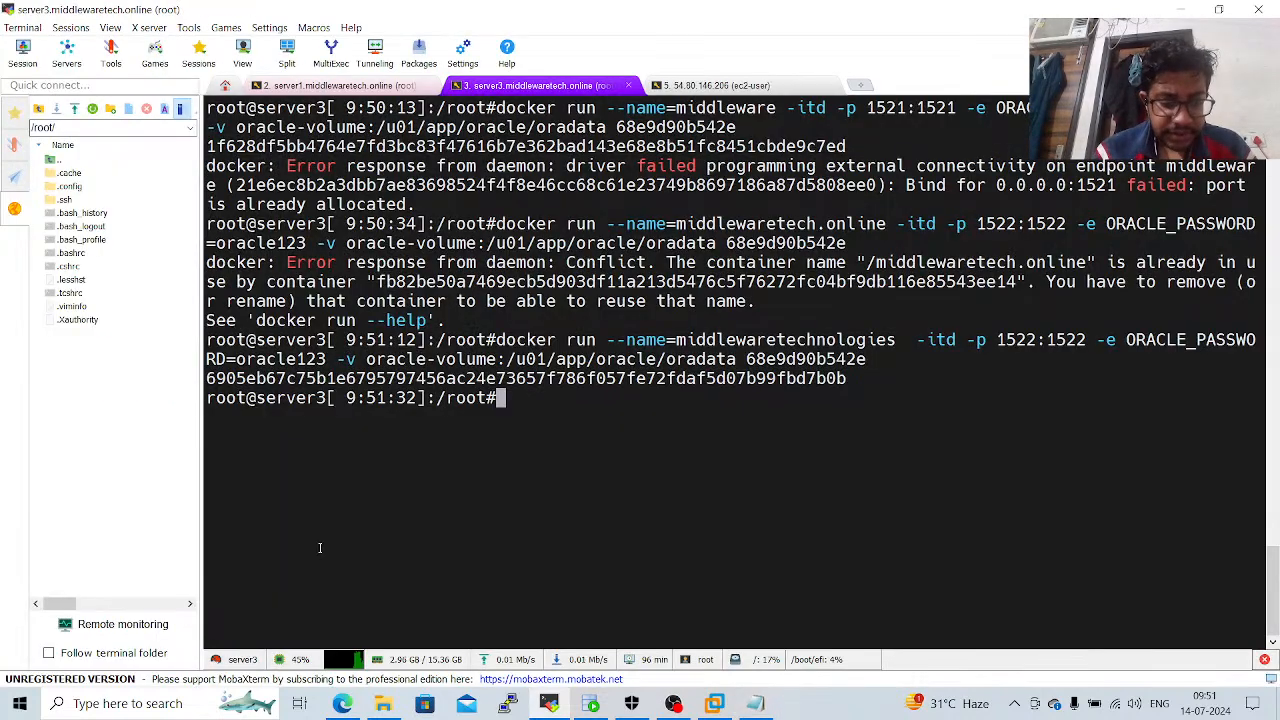
pyautogui.write('docker im')
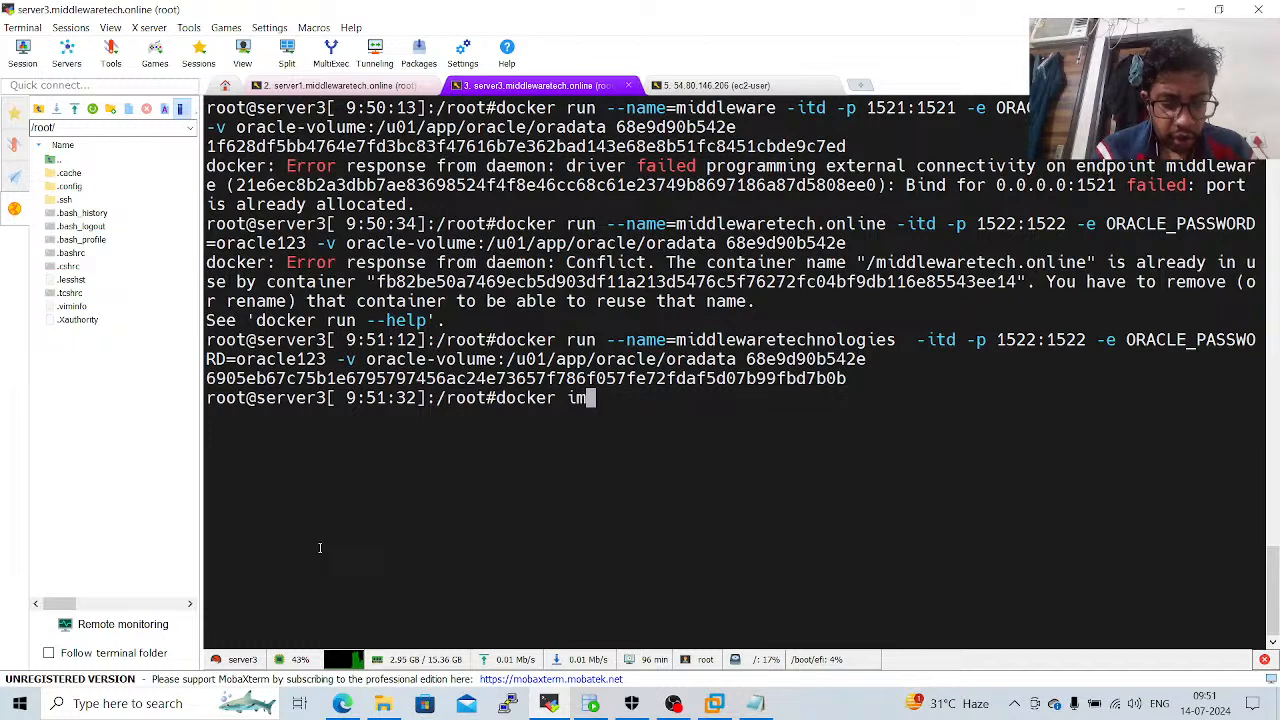
pyautogui.write('ages')
pyautogui.press('Return')
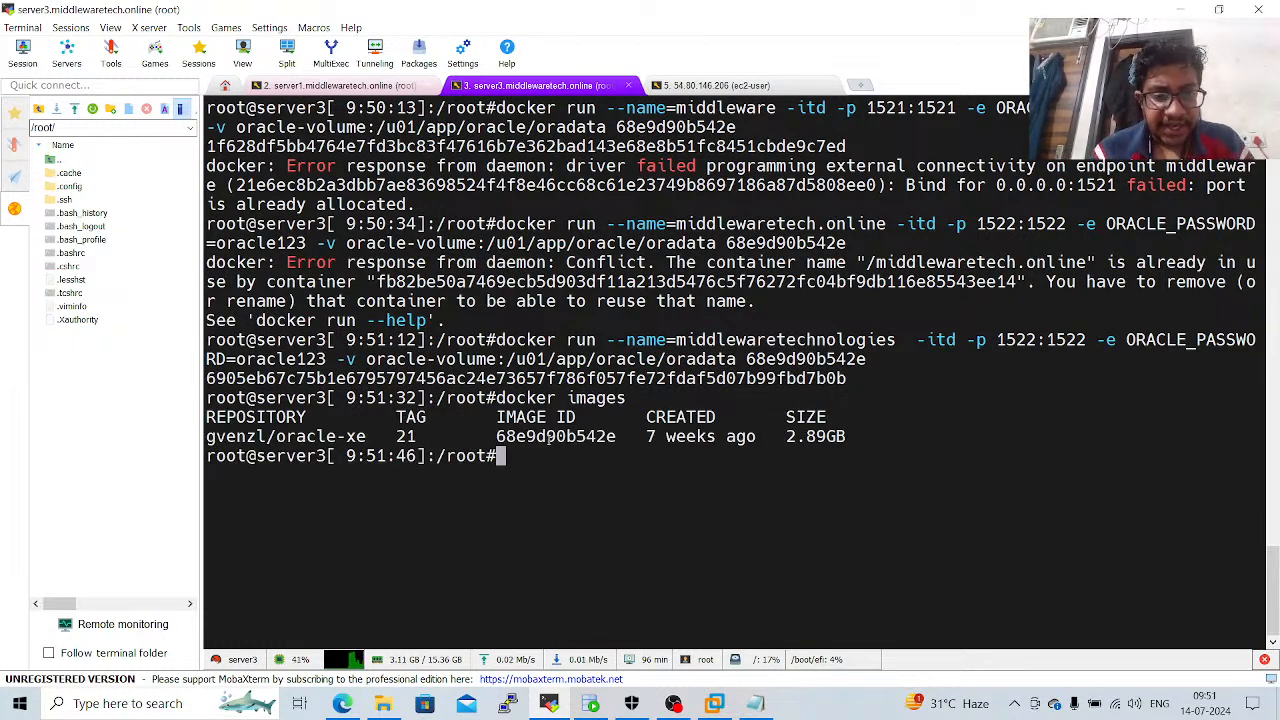
# Consult the Docker start/stop commands in the Notepad notes and start the oracle container from the MobaXterm terminal.
pyautogui.doubleClick(549, 437)
pyautogui.hotkey('alt', 'Tab')
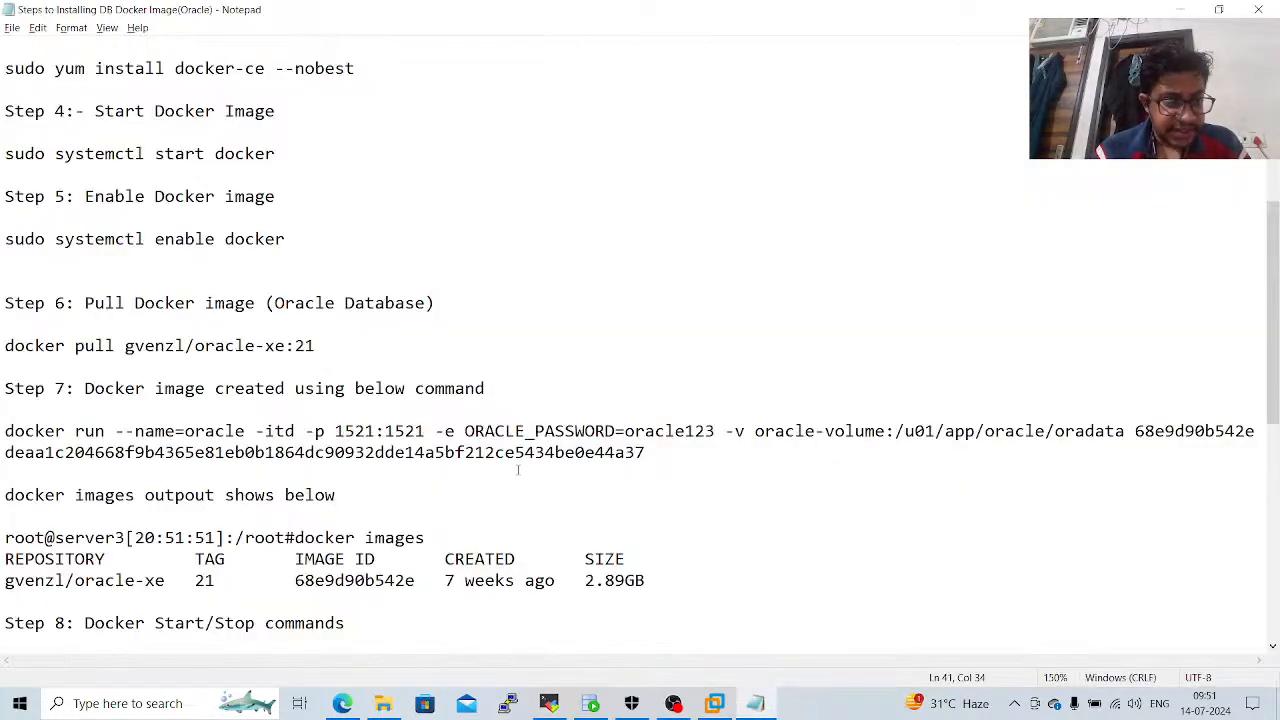
pyautogui.hotkey('ctrl', 'End')
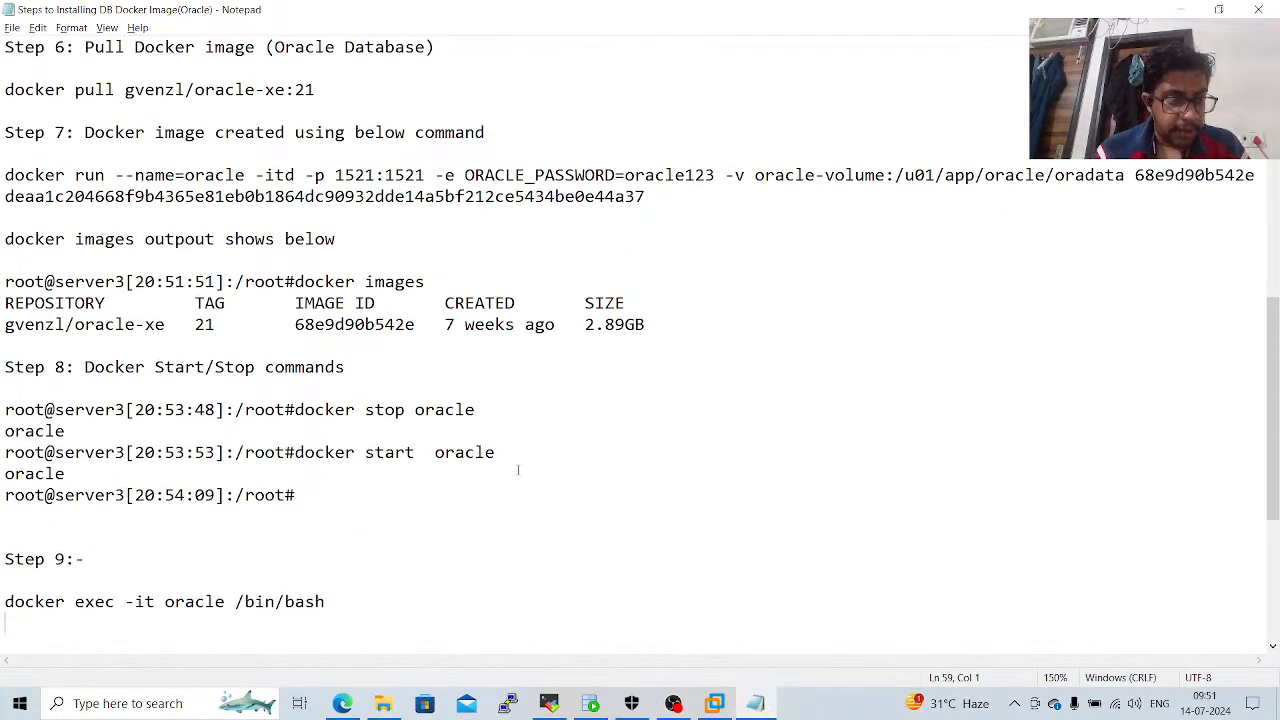
pyautogui.hotkey('alt', 'Tab')
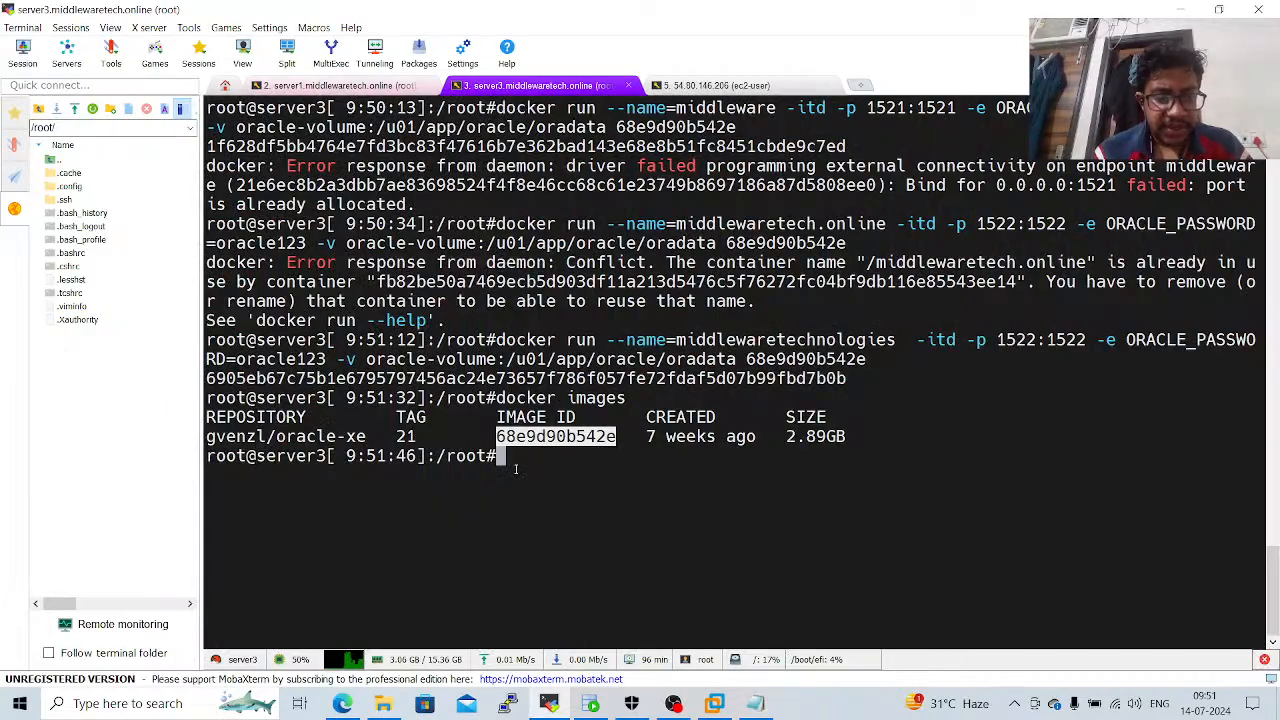
pyautogui.write('docker s')
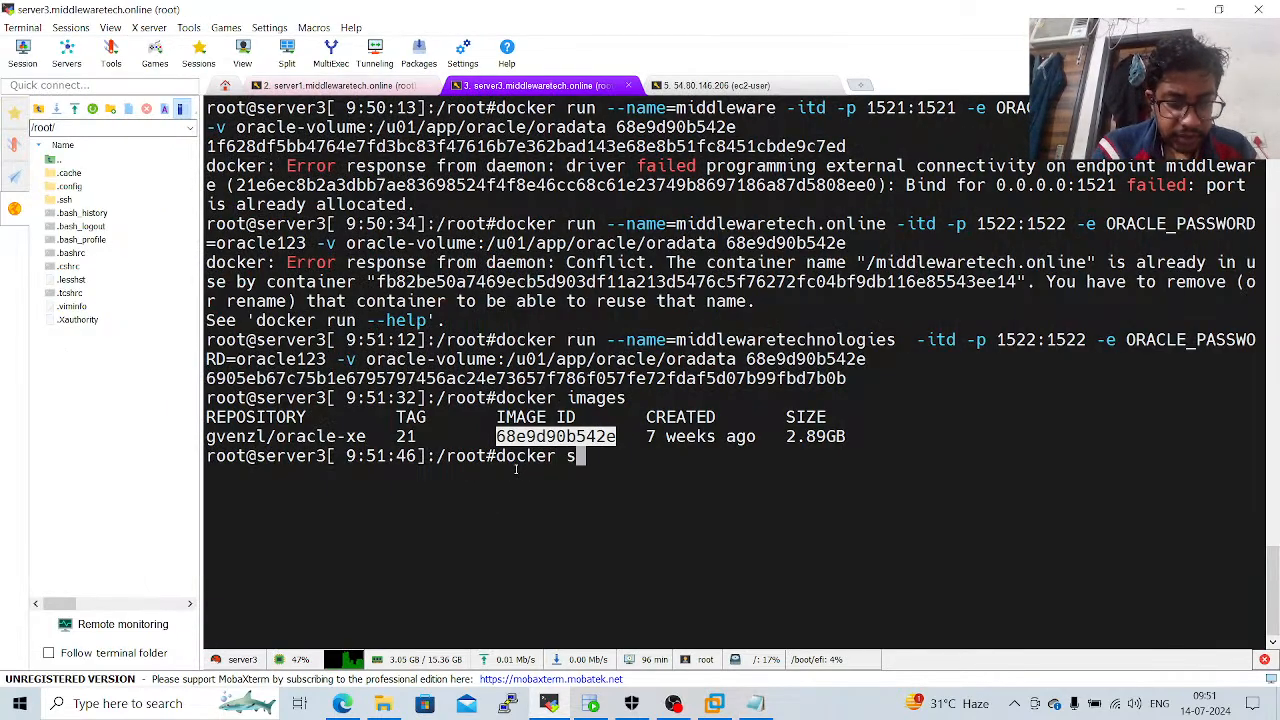
pyautogui.write('tart ora')
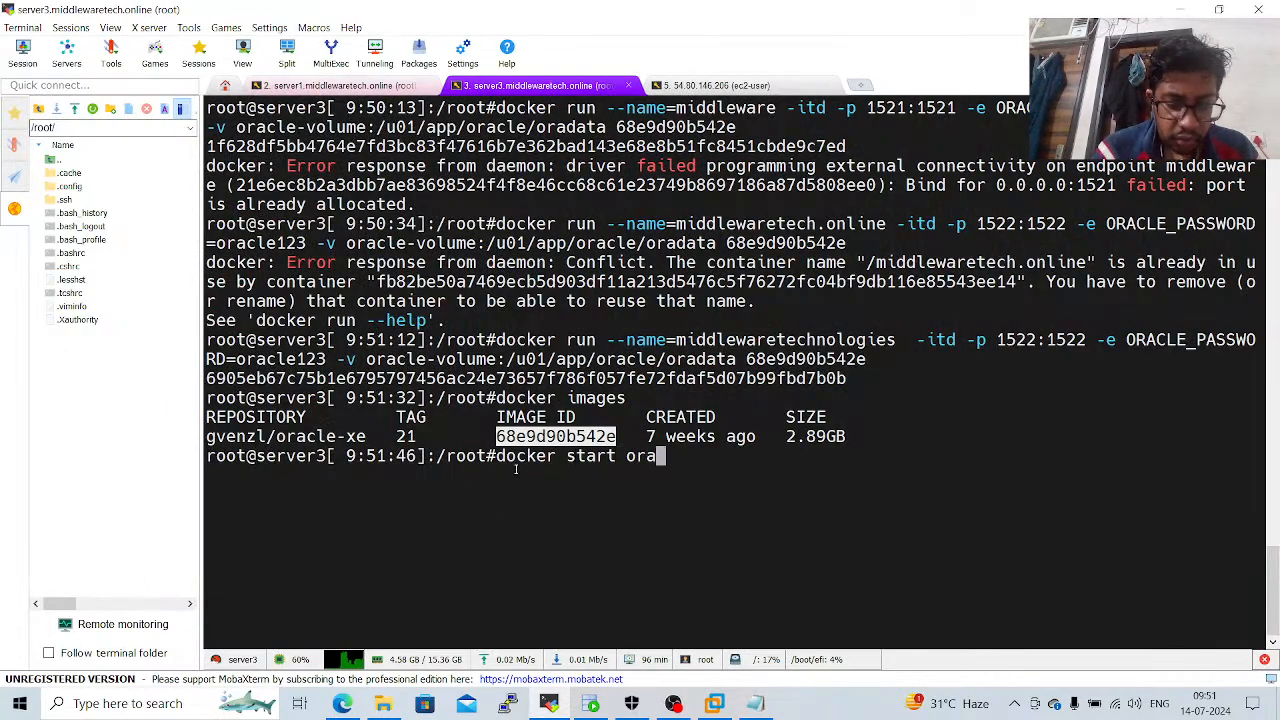
pyautogui.write('cle')
pyautogui.press('Return')
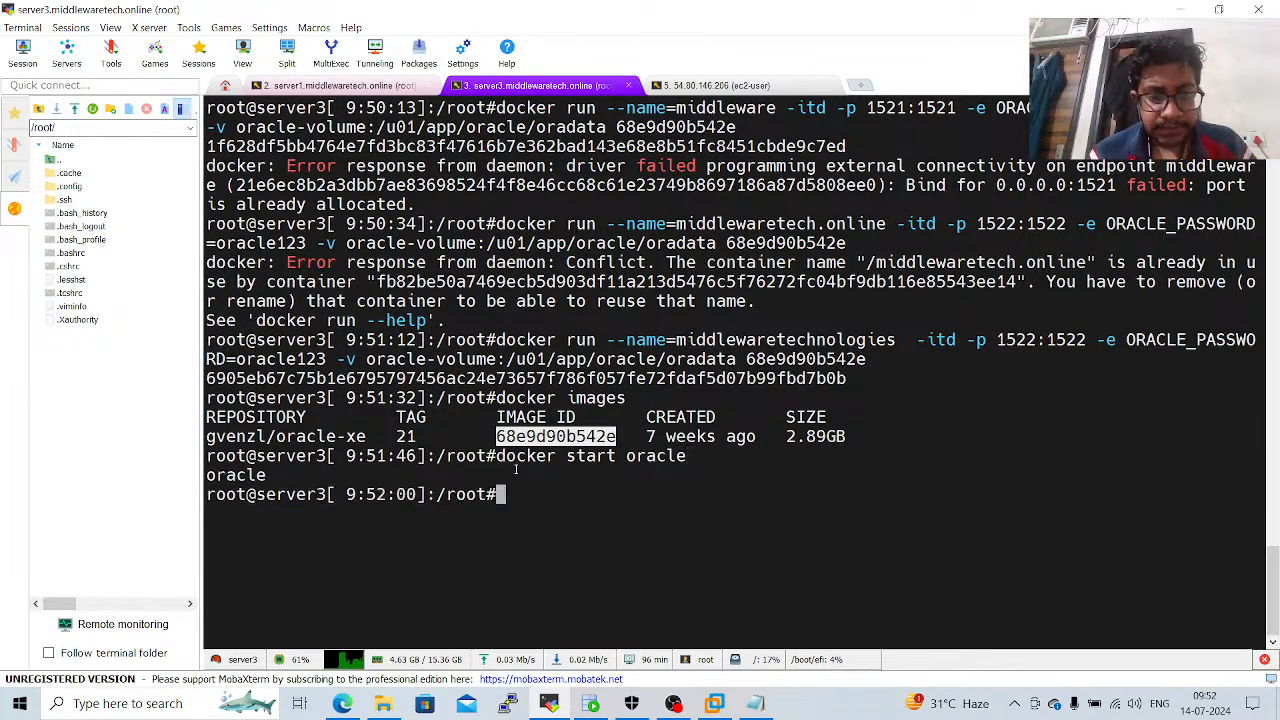
# Switch to the Notepad installation notes to read the docker exec command under Step 9.
pyautogui.hotkey('alt', 'Tab')
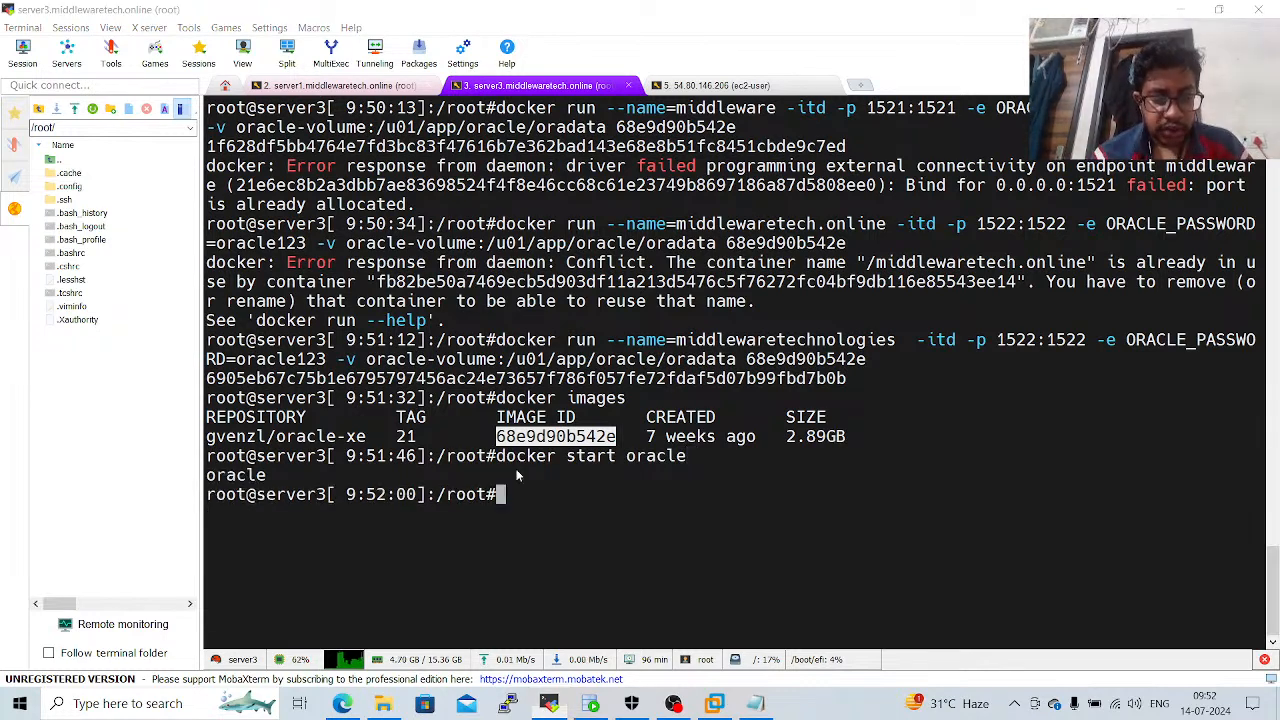
pyautogui.hotkey('alt', 'Tab')
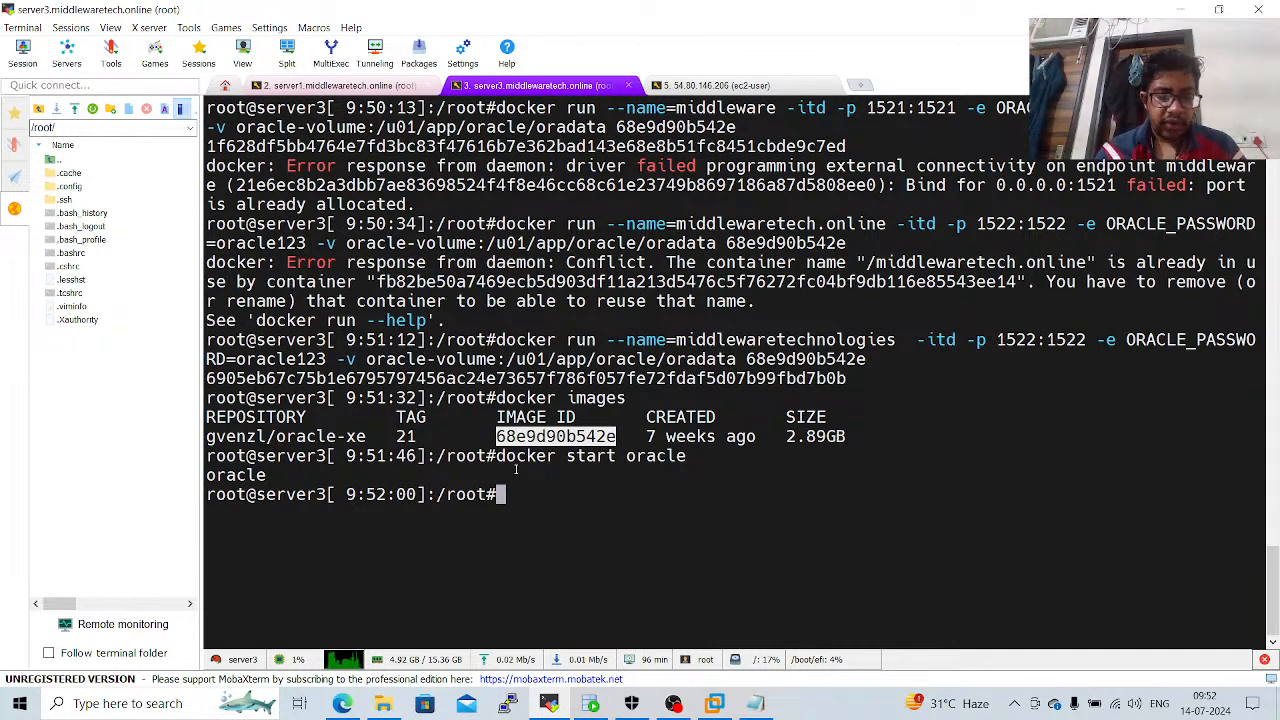
pyautogui.hotkey('alt', 'Tab')
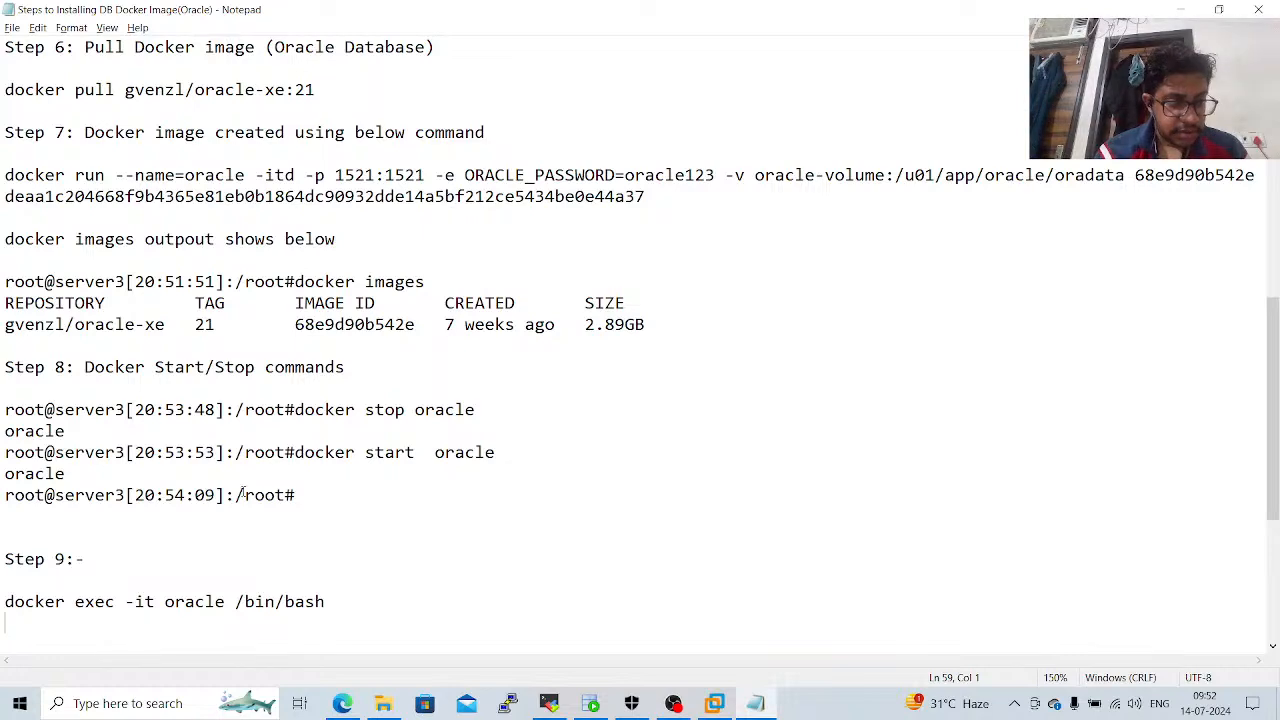
# Copy the docker exec -it oracle /bin/bash command from the Notepad notes and run it in the MobaXterm terminal.
pyautogui.moveTo(2, 594); pyautogui.dragTo(373, 594)
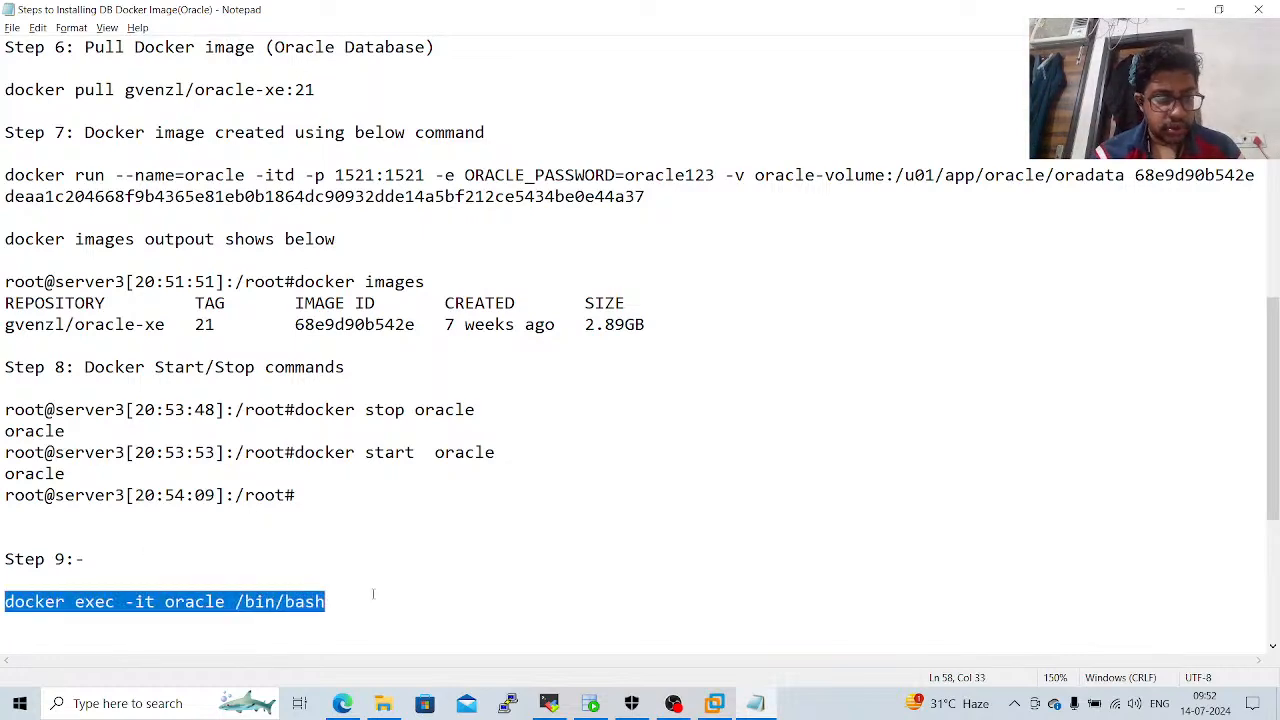
pyautogui.hotkey('ctrl', 'c')
pyautogui.hotkey('alt', 'Tab')
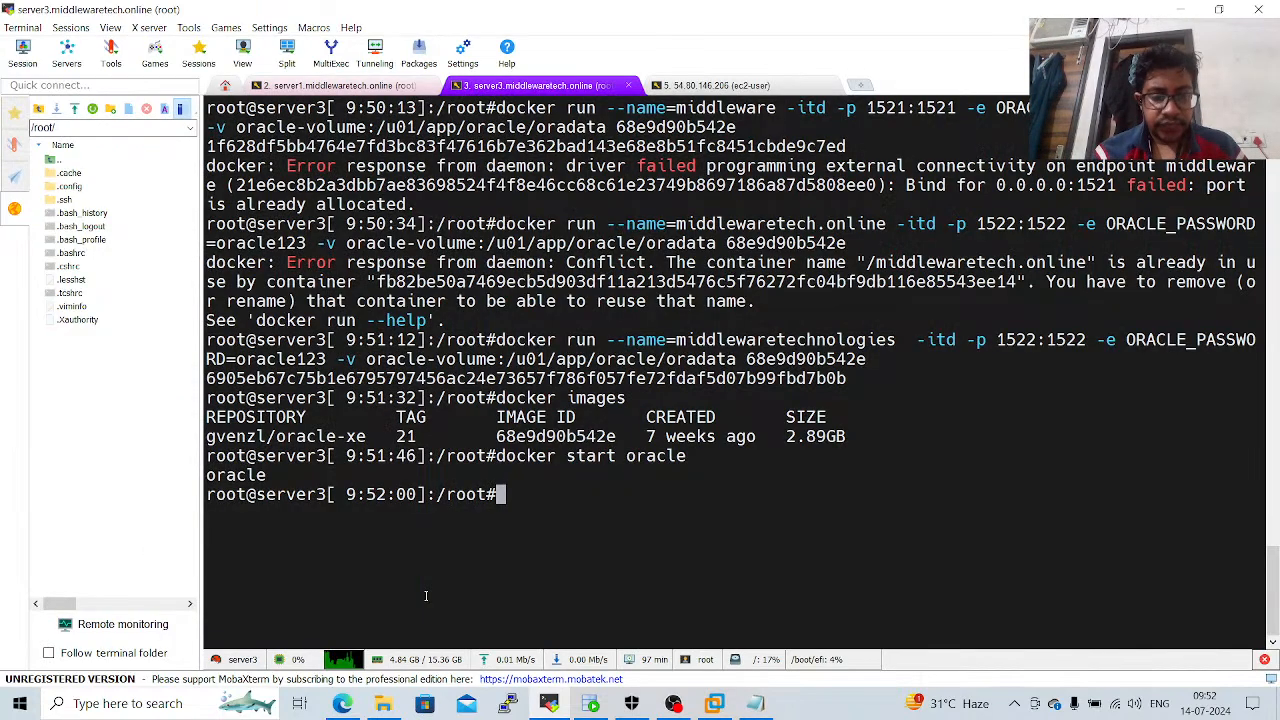
pyautogui.rightClick(425, 595)
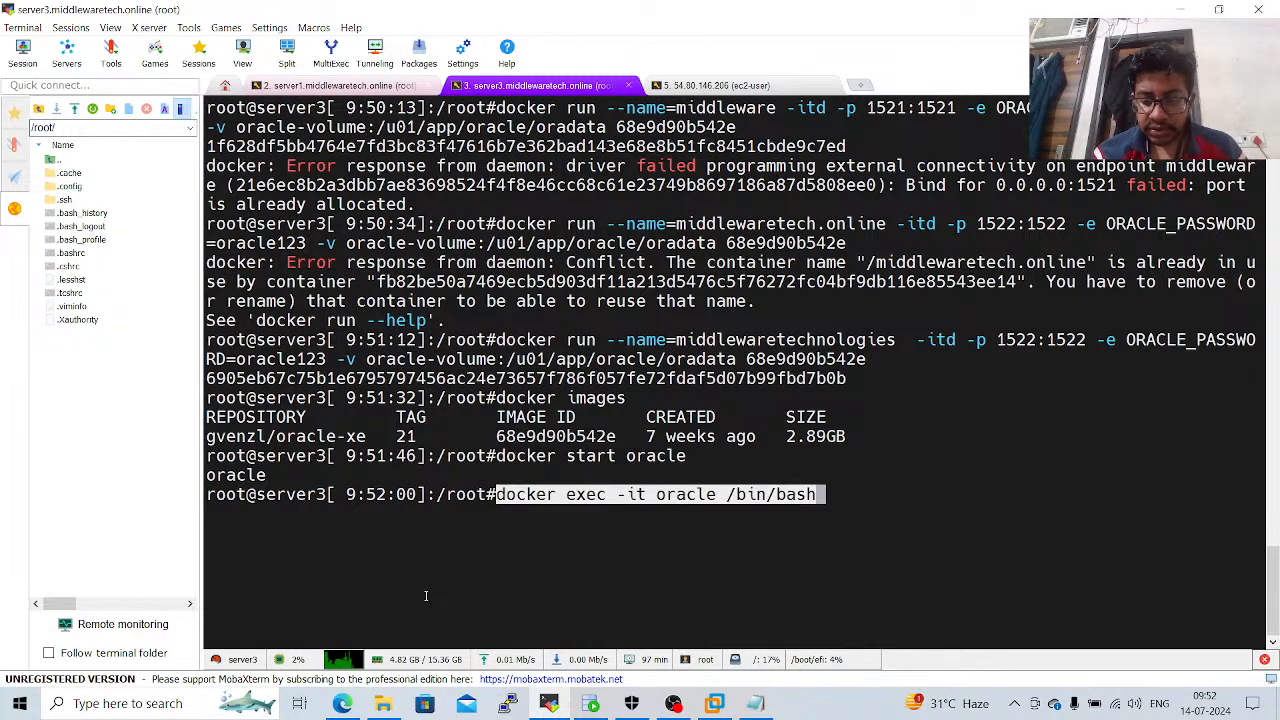
pyautogui.press('Return')
# Launch sqlplus from the oracle container's bash shell.
pyautogui.write('s')
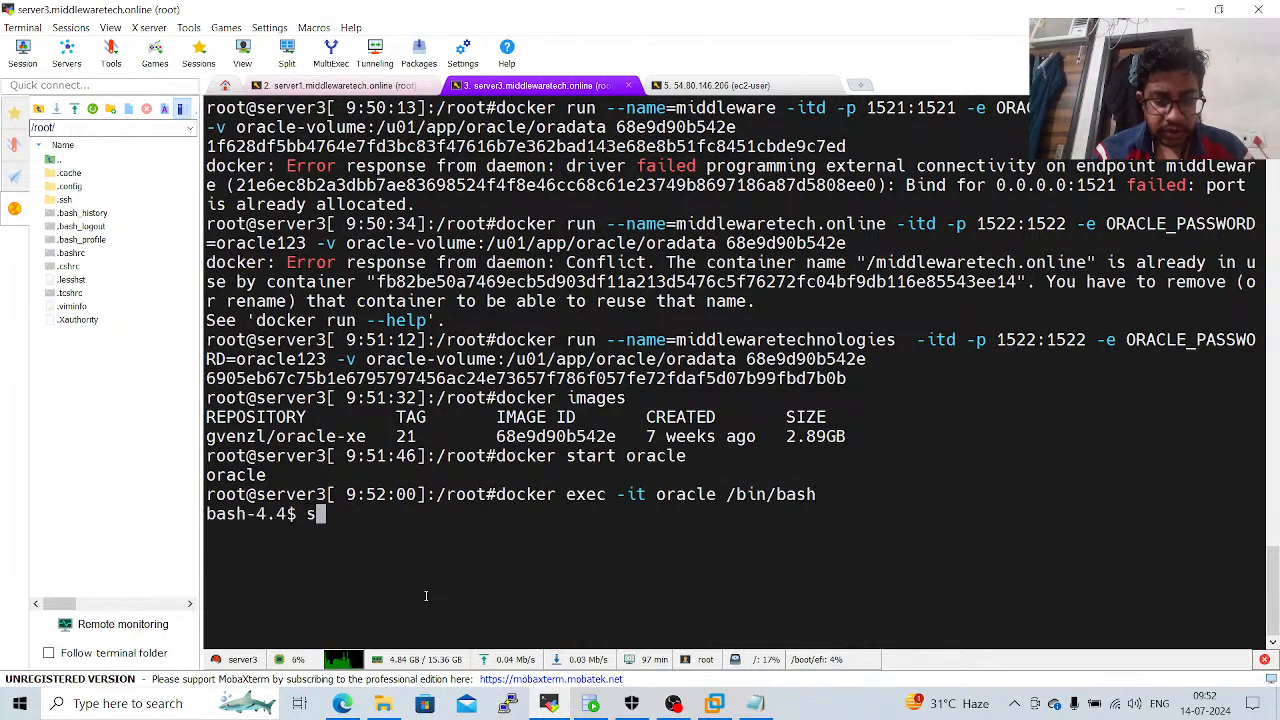
pyautogui.write('qlplus')
pyautogui.press('Return')
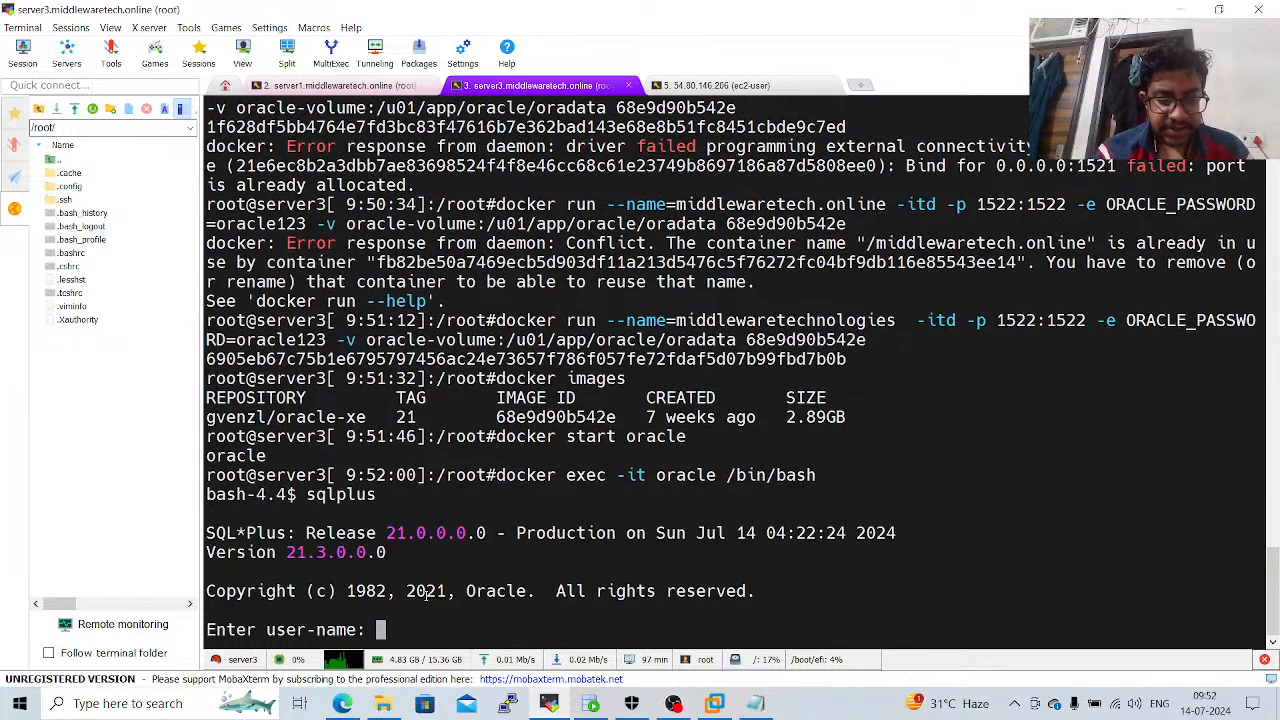
# Try to log in to SQL*Plus as middlewaretechnologies with the Oracle password copied from the docker run command.
pyautogui.doubleClick(789, 320)
pyautogui.rightClick(789, 320)
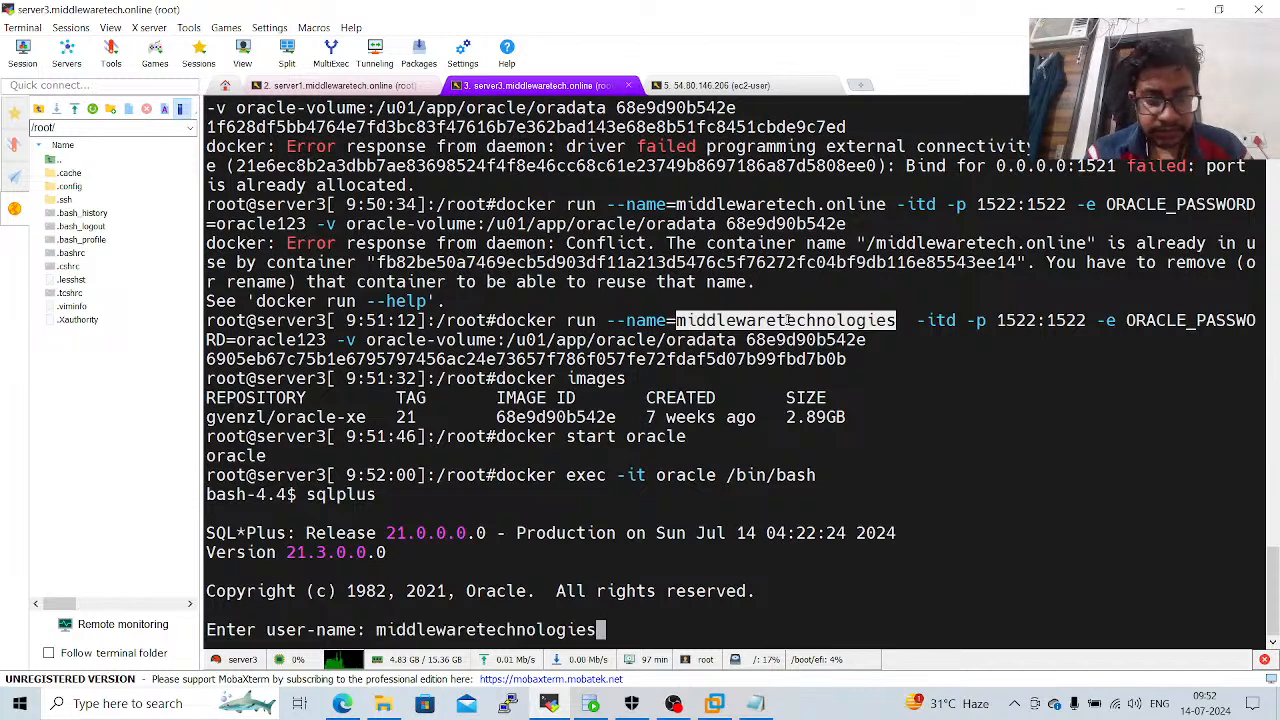
pyautogui.press('Return')
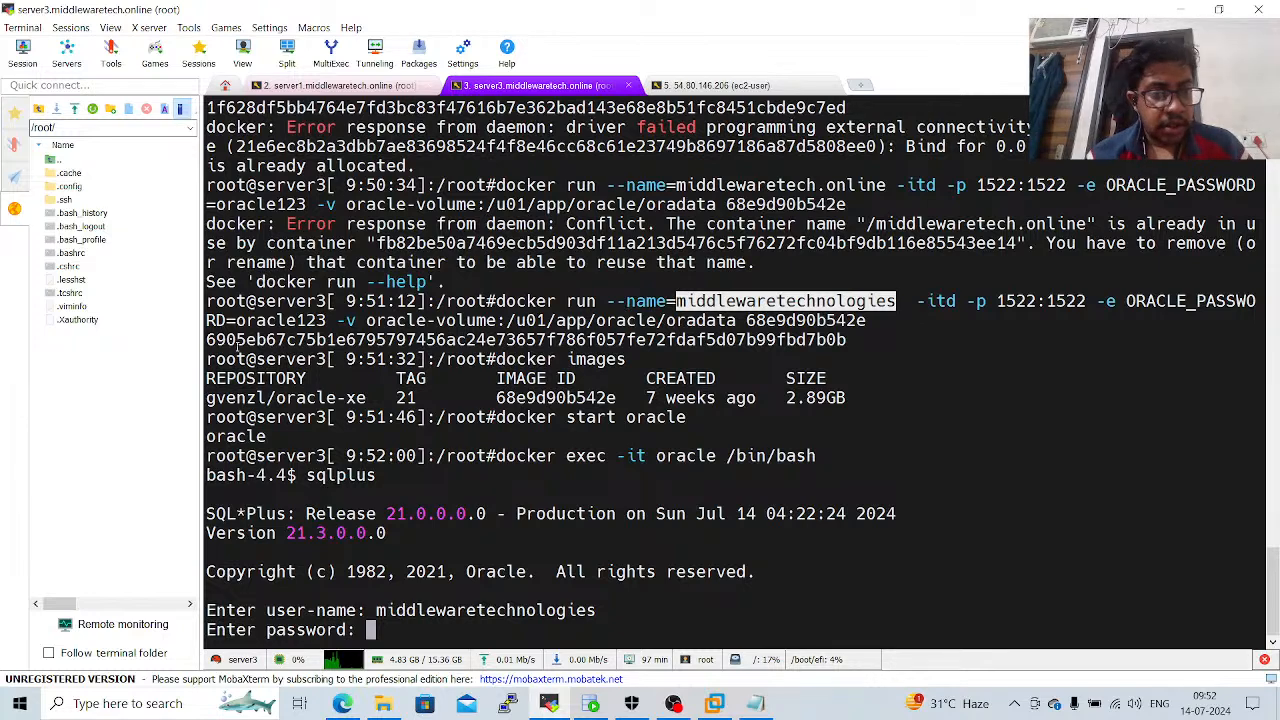
pyautogui.doubleClick(285, 320)
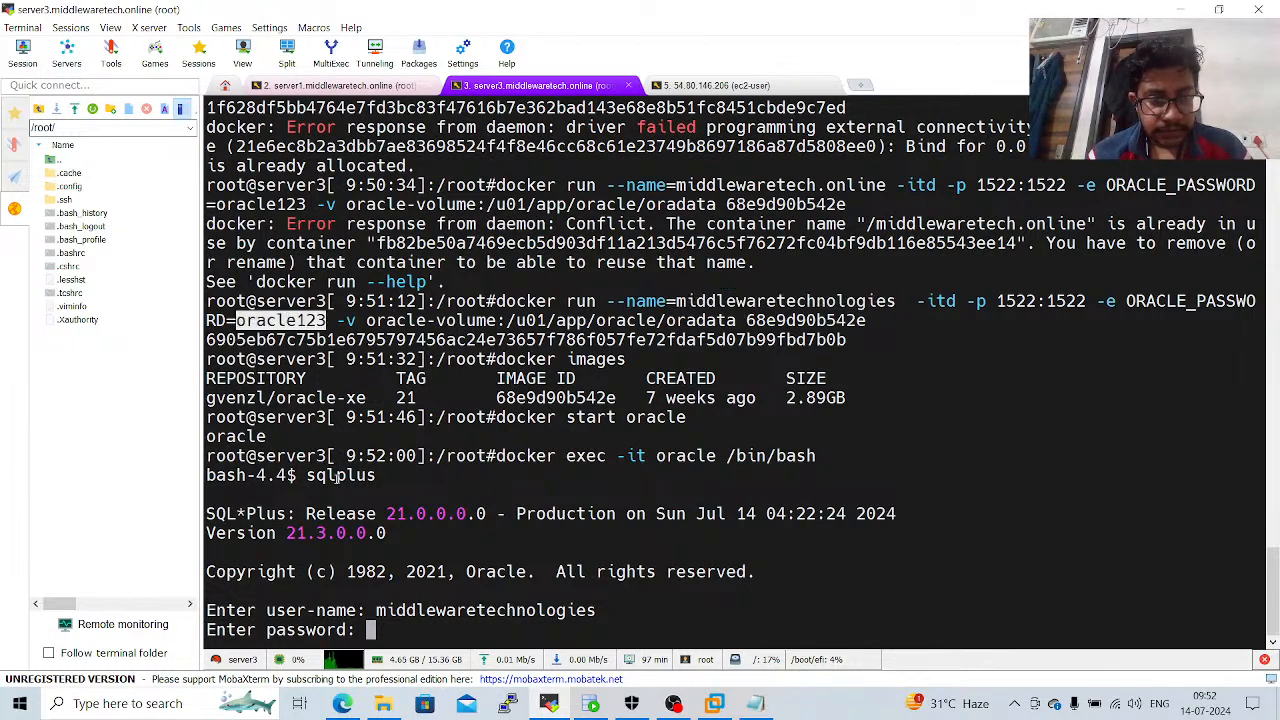
pyautogui.rightClick(405, 627)
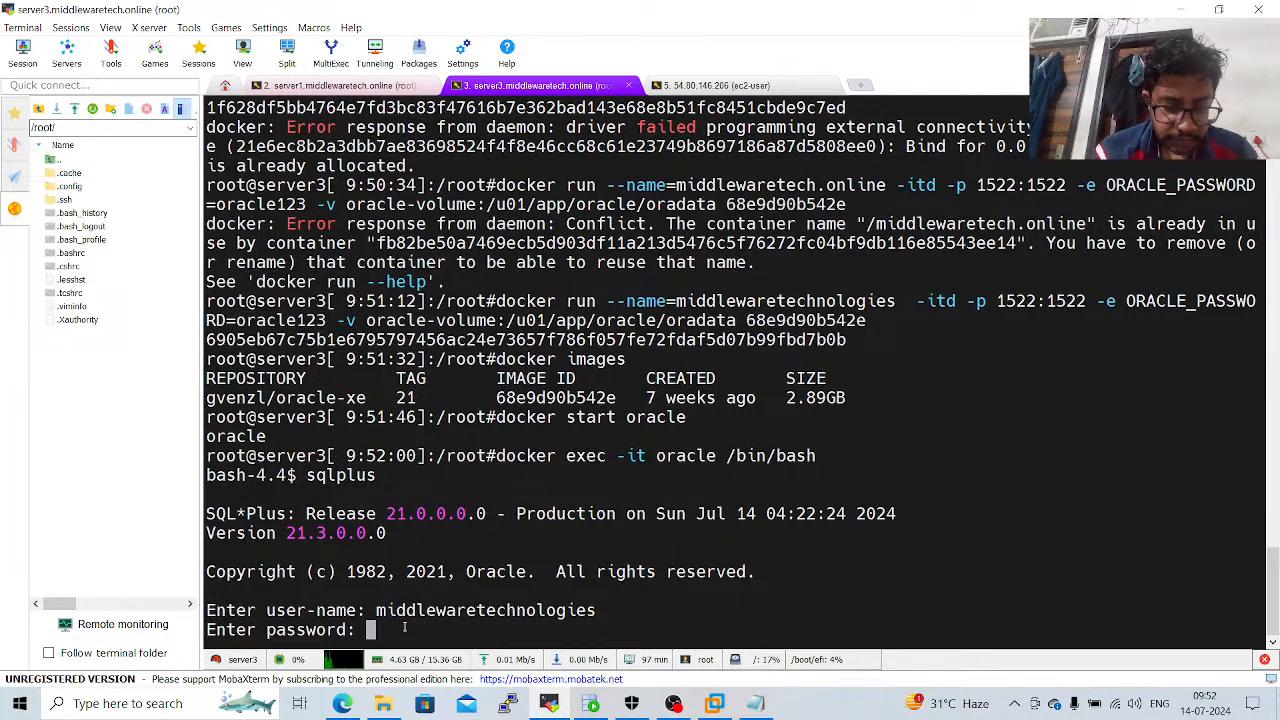
pyautogui.press('Return')
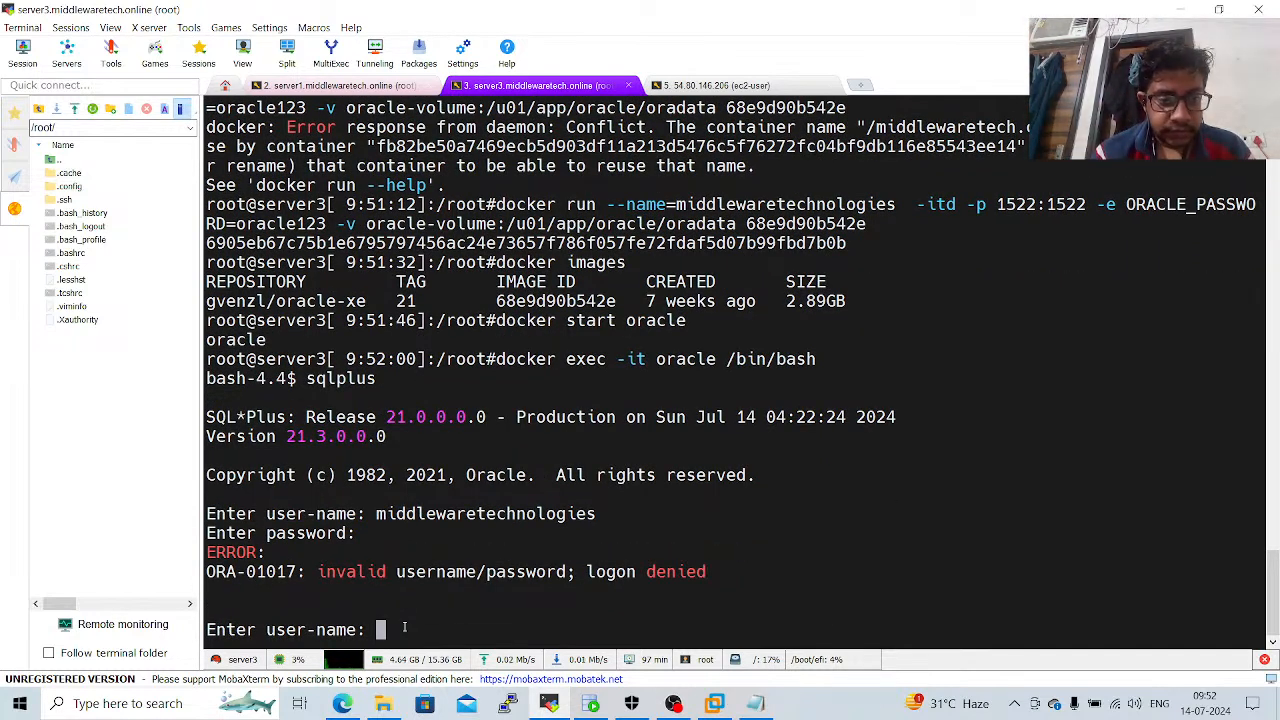
# Retry the SQL*Plus login by entering the user-name middlewaretechnologies by hand and submitting the account password.
pyautogui.write('mi')
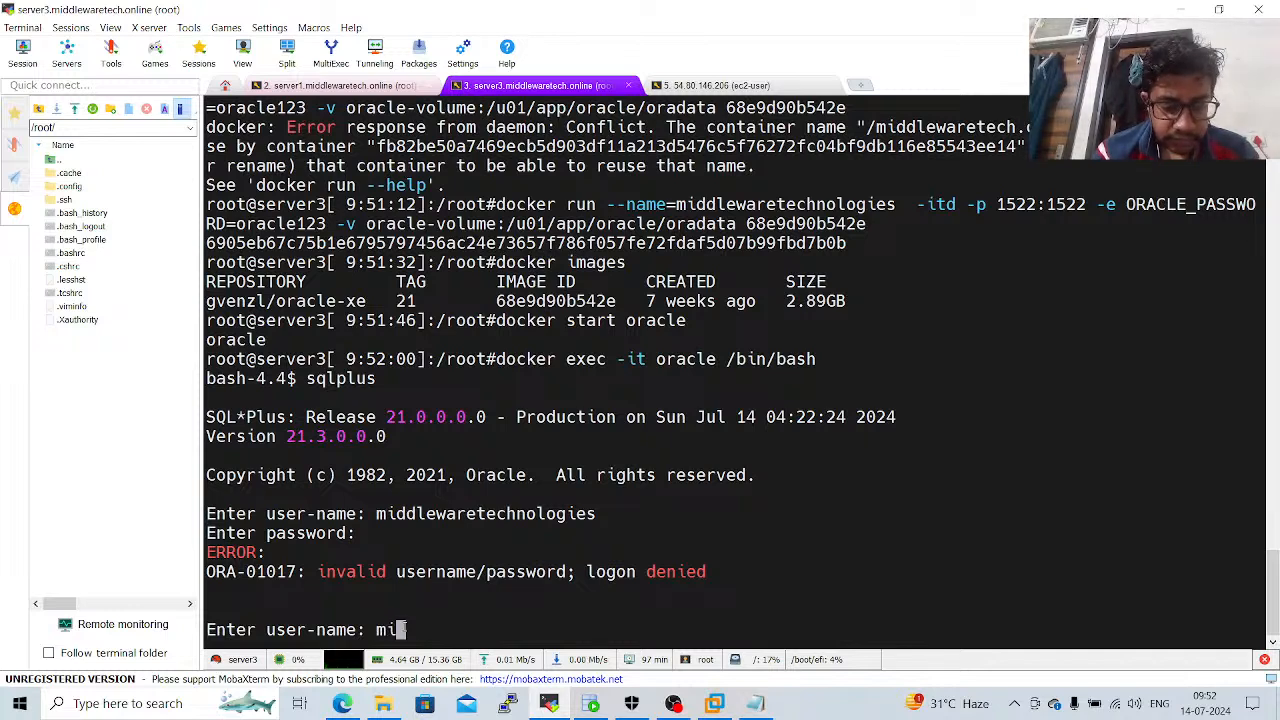
pyautogui.write('ddlewarete')
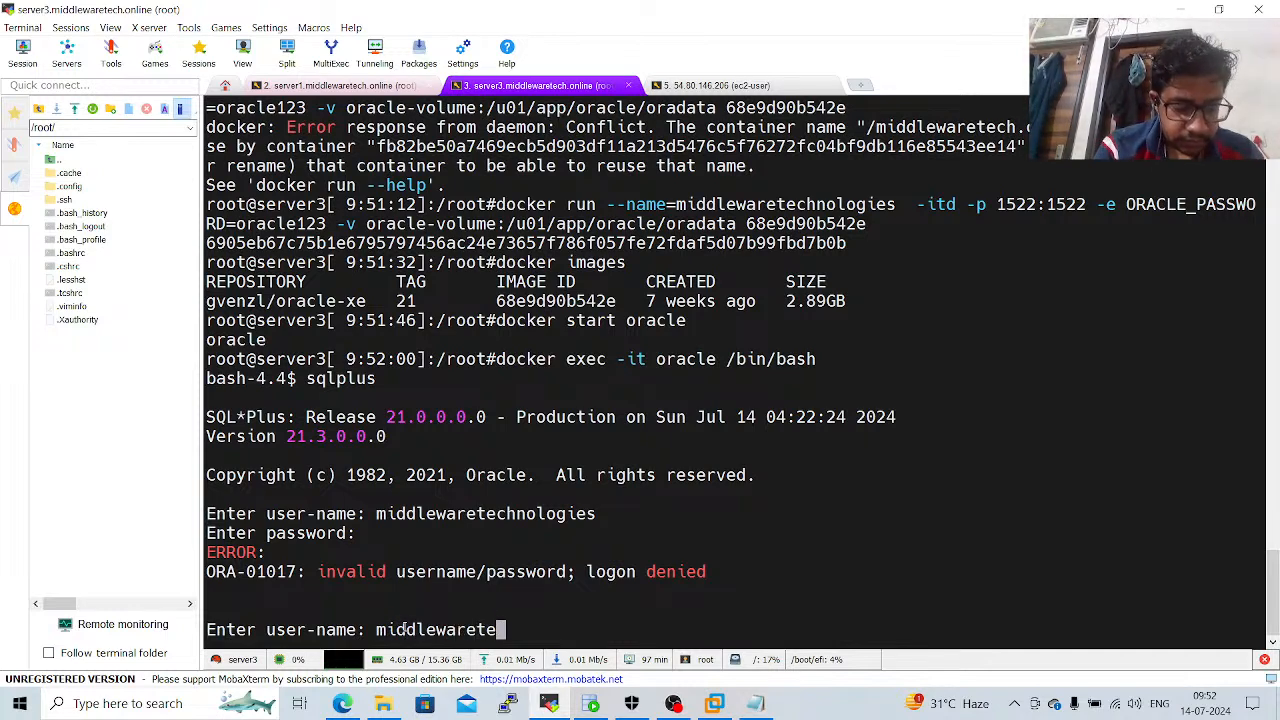
pyautogui.write('ch')
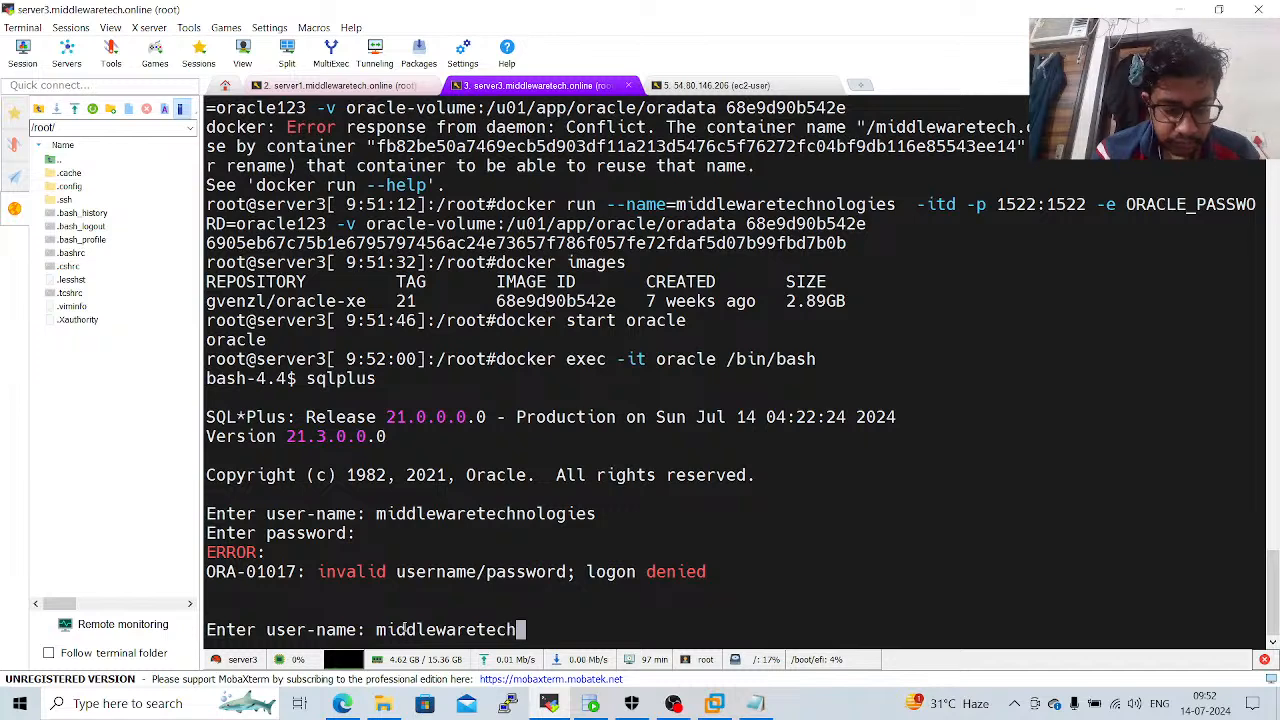
pyautogui.write('nologies')
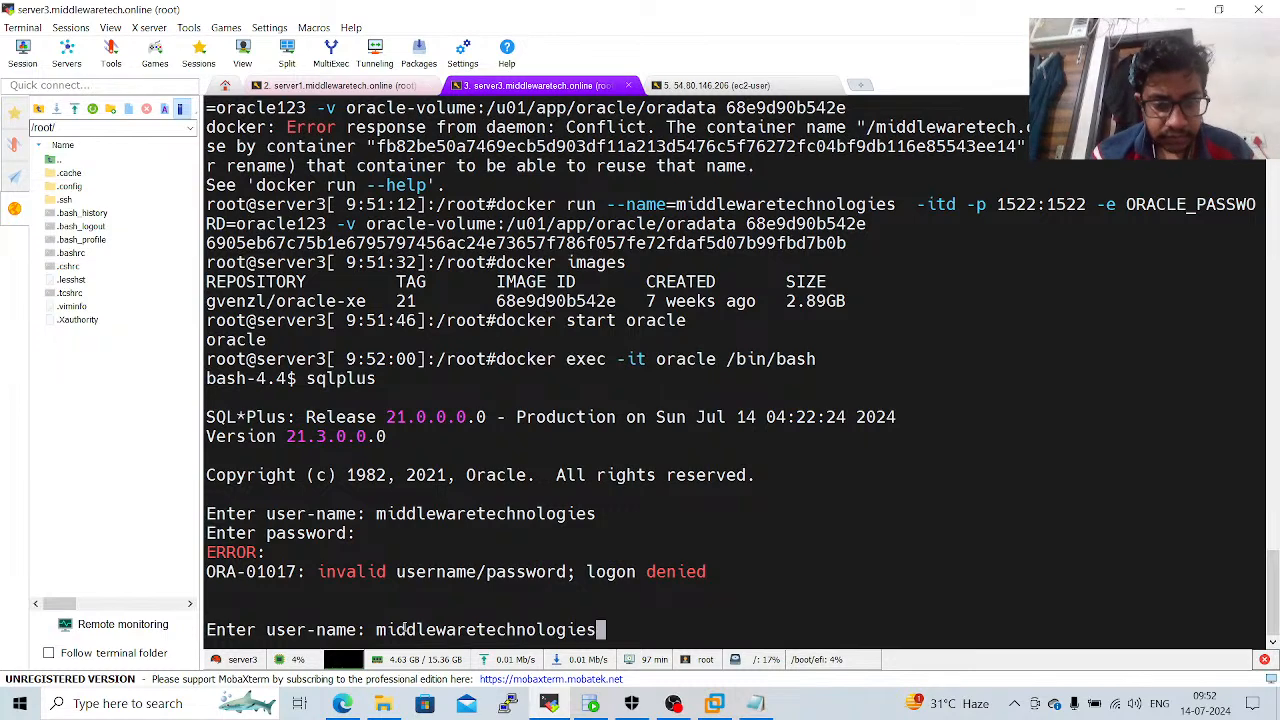
pyautogui.press('Return')
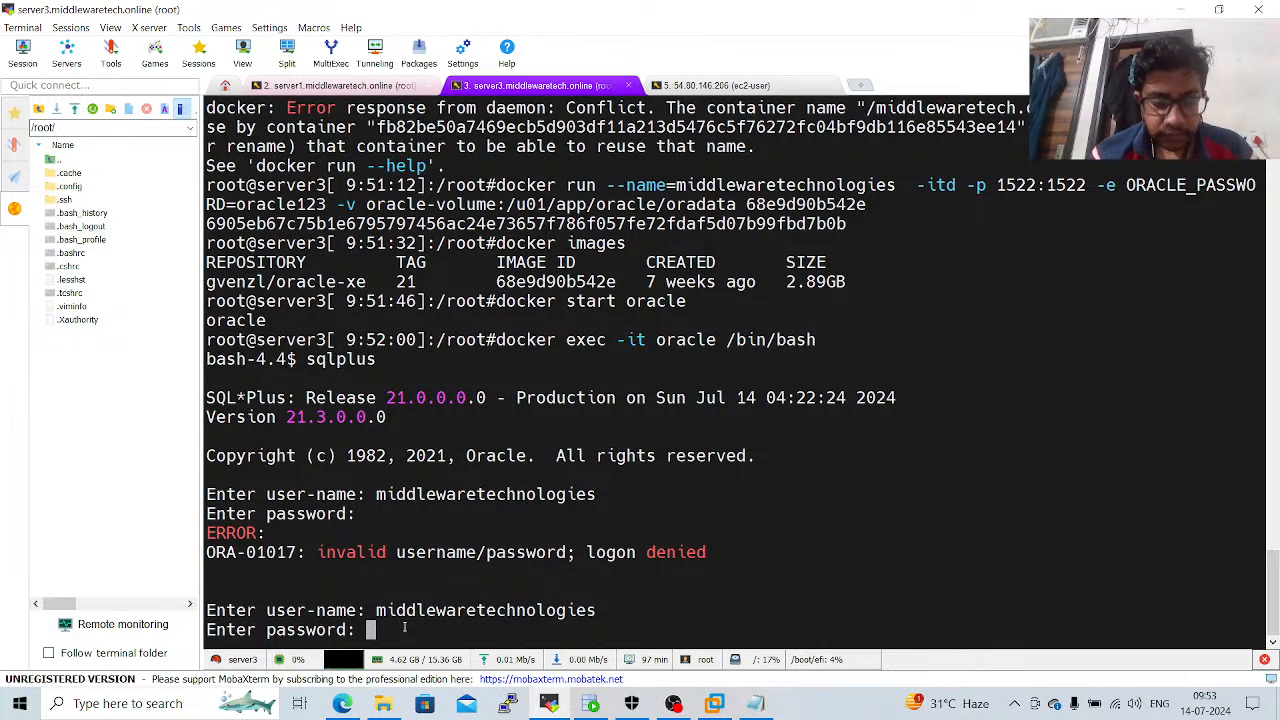
pyautogui.press('Return')
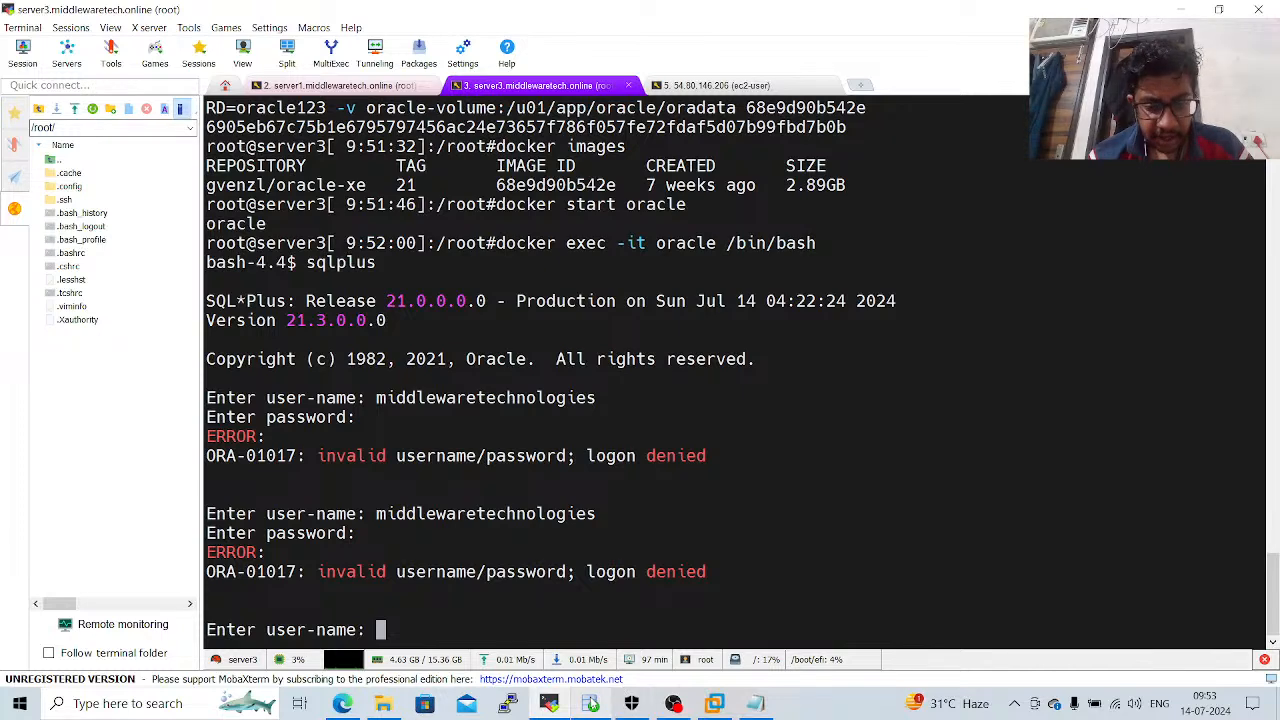
# Switch to Oracle SQL Developer and start a new database connection named websphere with the username middlewaretechnologies.
pyautogui.click(591, 703)
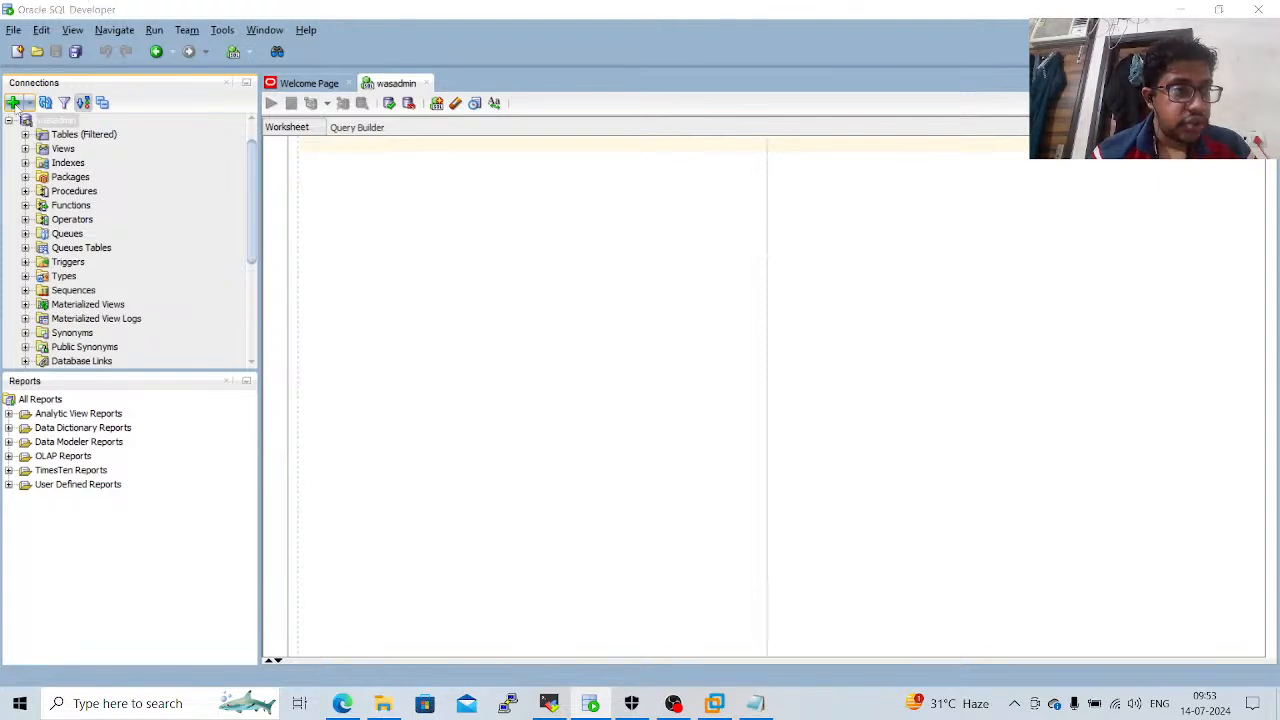
pyautogui.click(14, 104)
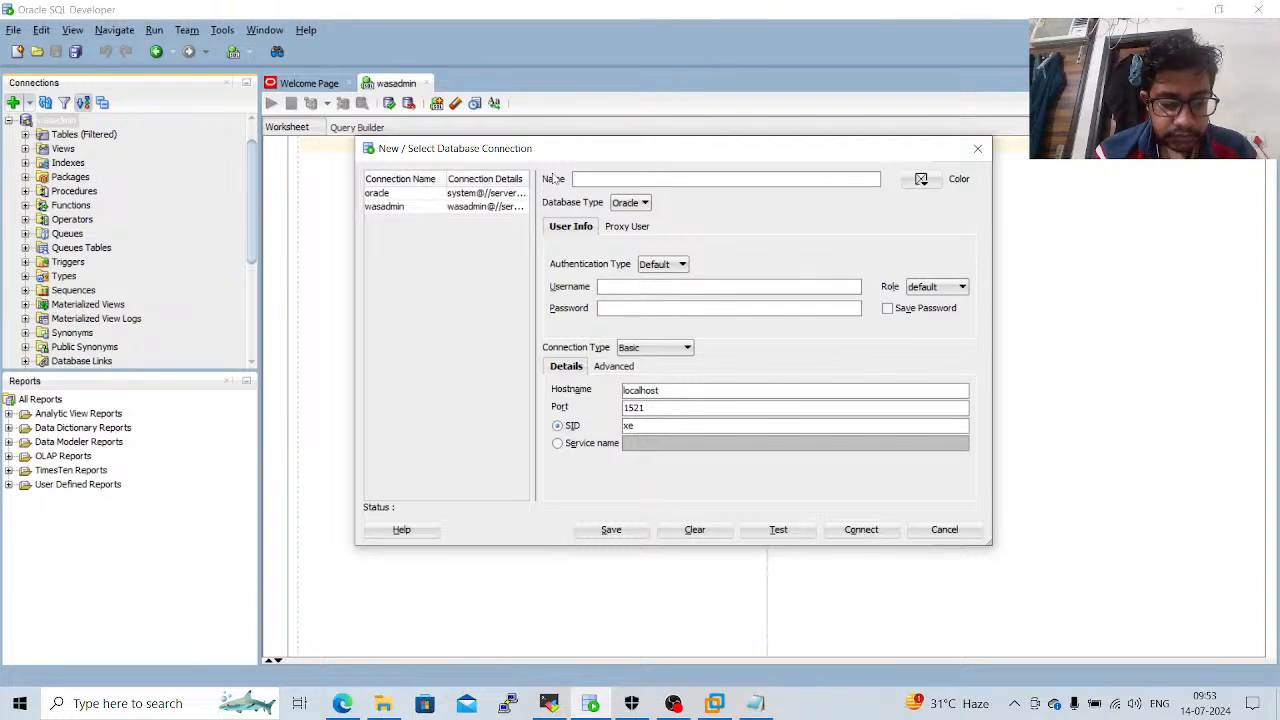
pyautogui.write('websphere')
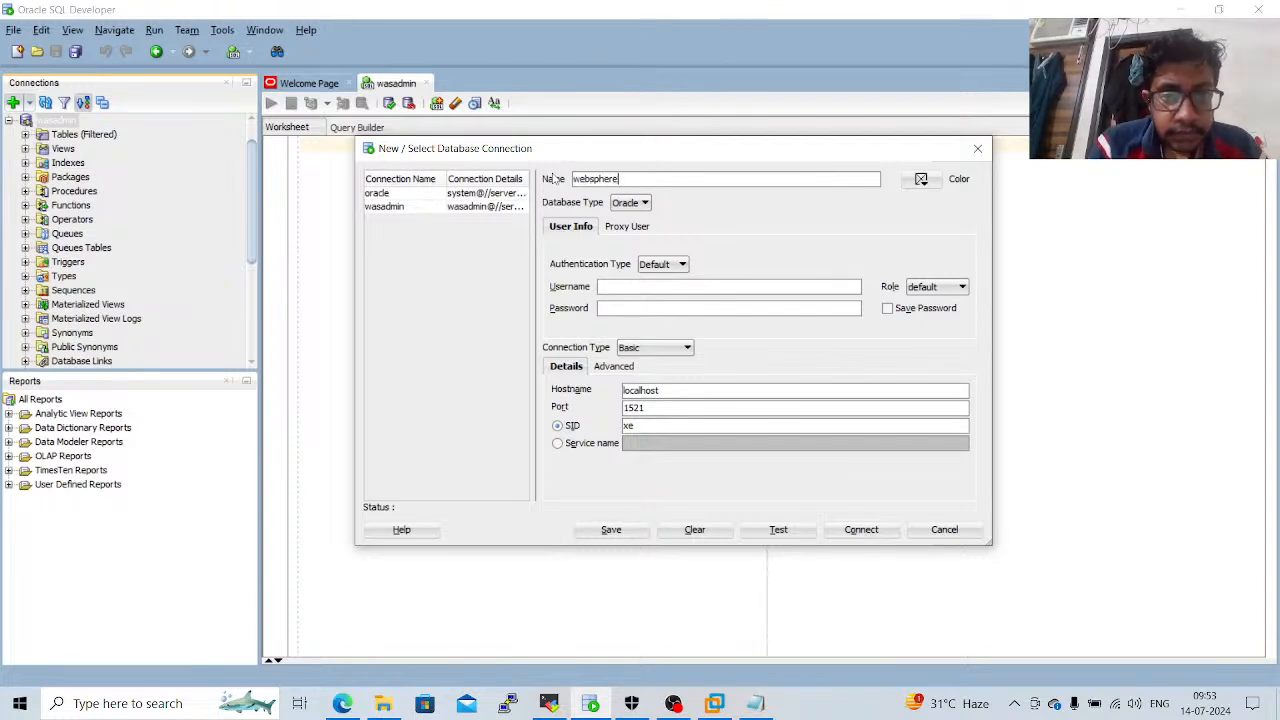
pyautogui.click(642, 285)
pyautogui.write('middlewa')
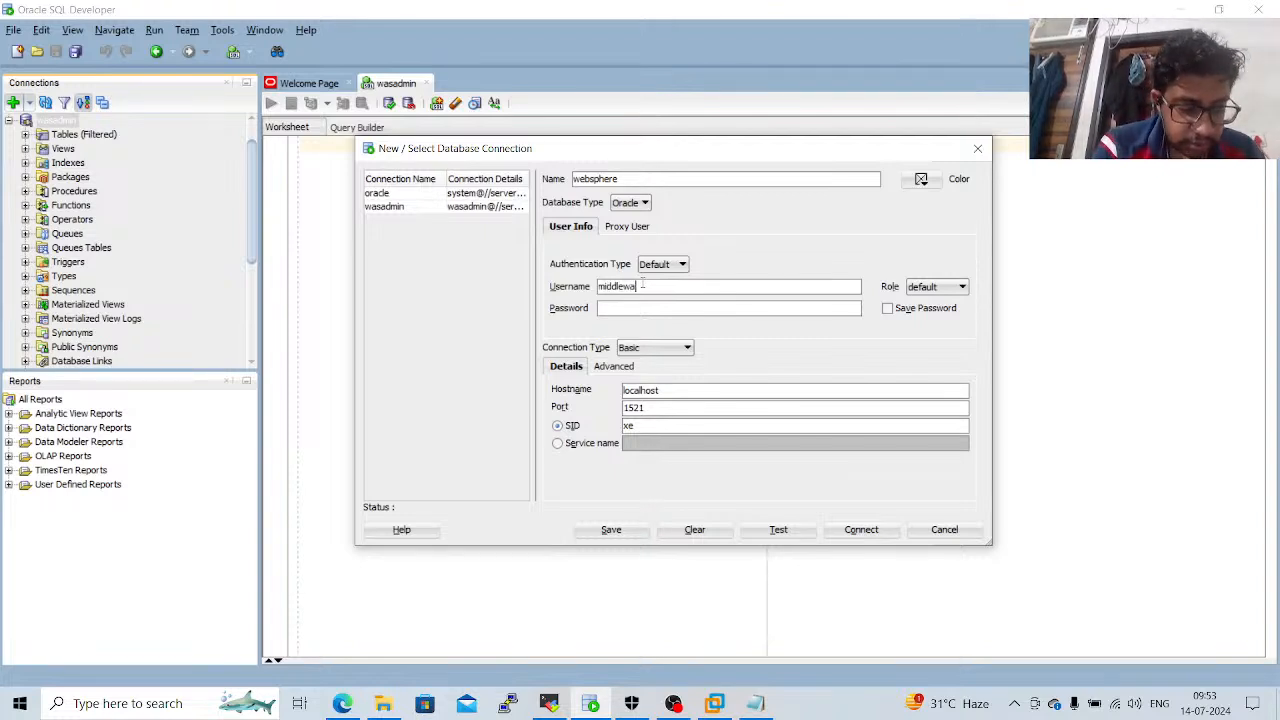
pyautogui.write('retechn')
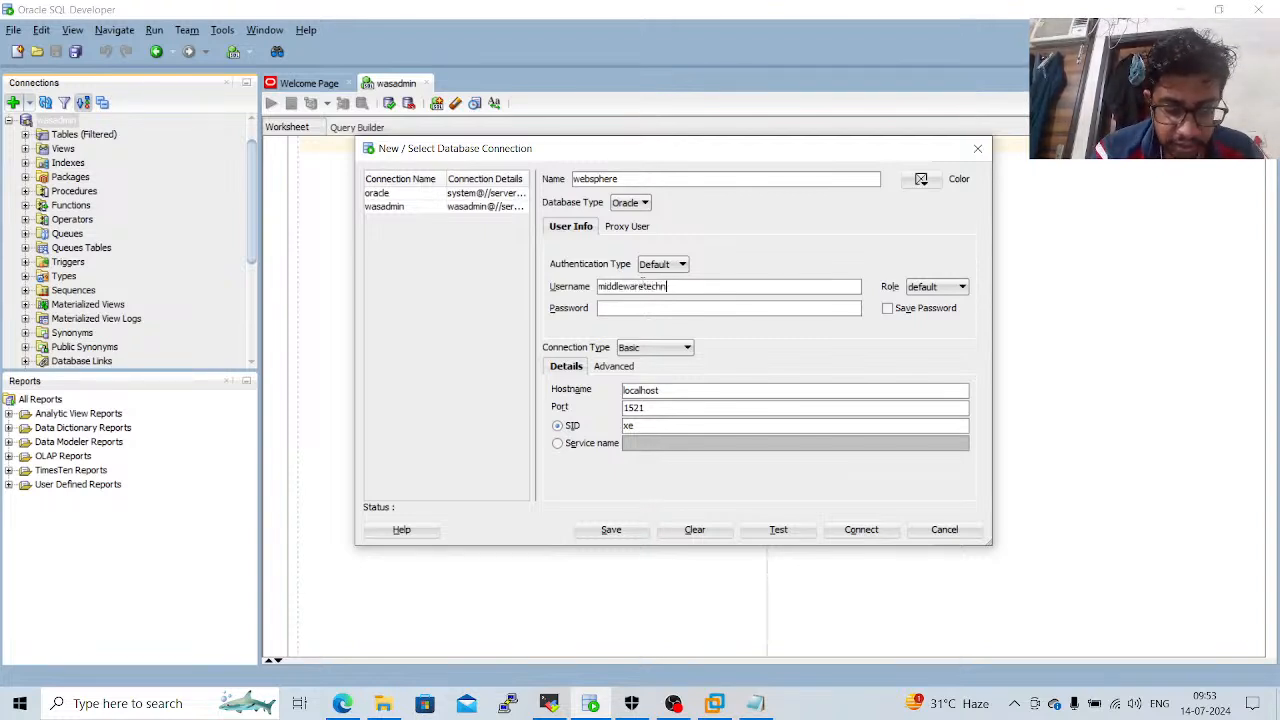
pyautogui.write('ologi')
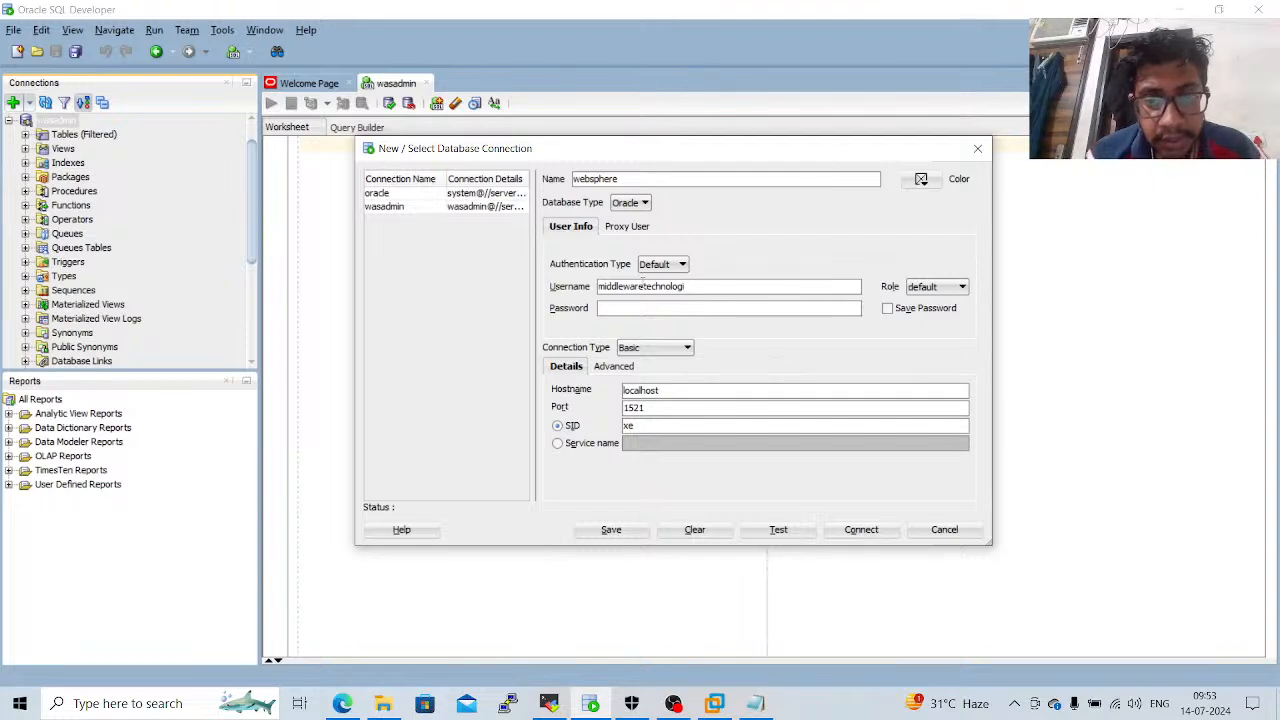
pyautogui.write('es')
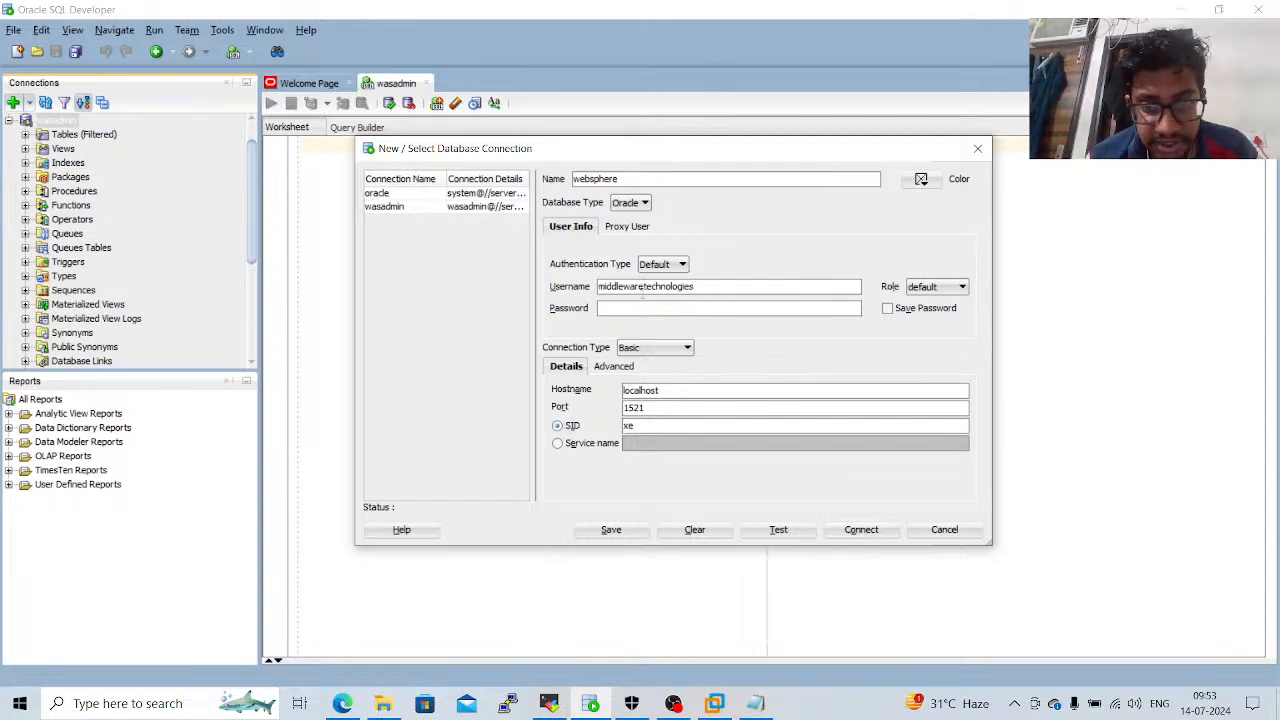
# Set the websphere connection's port to 1522, enter the account password, and test the connection.
pyautogui.click(668, 407)
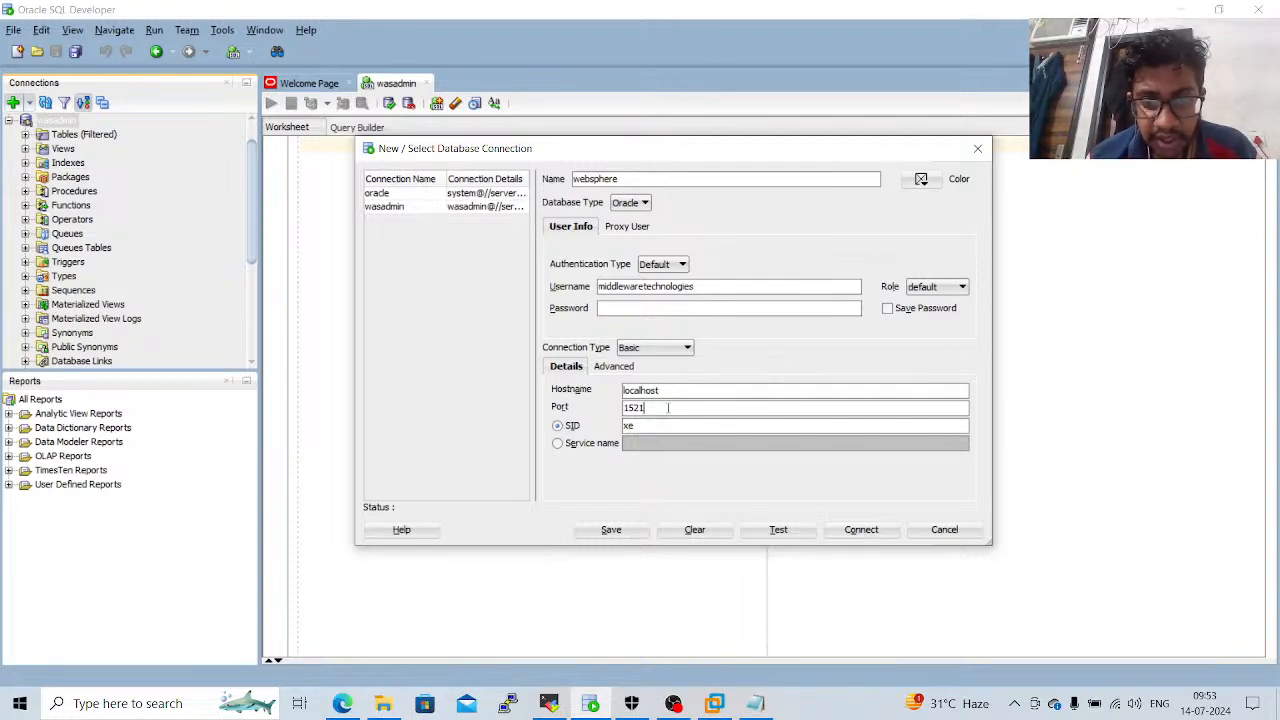
pyautogui.write('2')
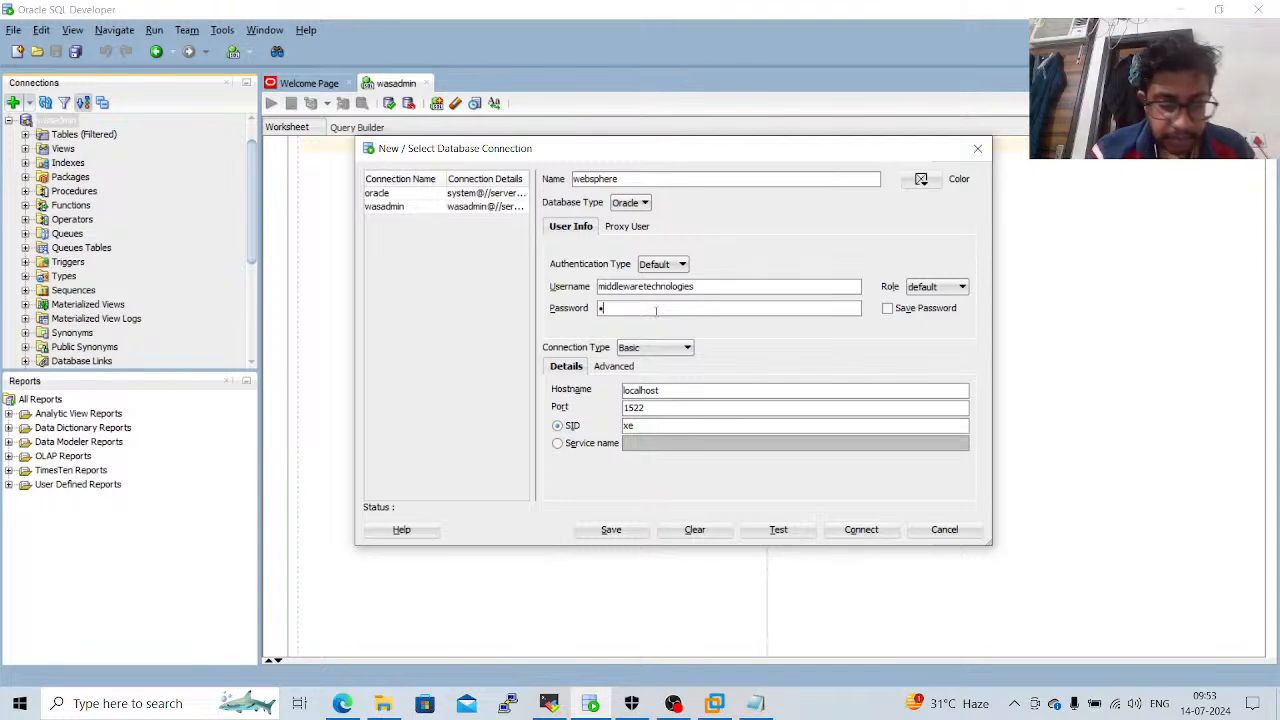
pyautogui.click(656, 311)
pyautogui.write('••••••••')
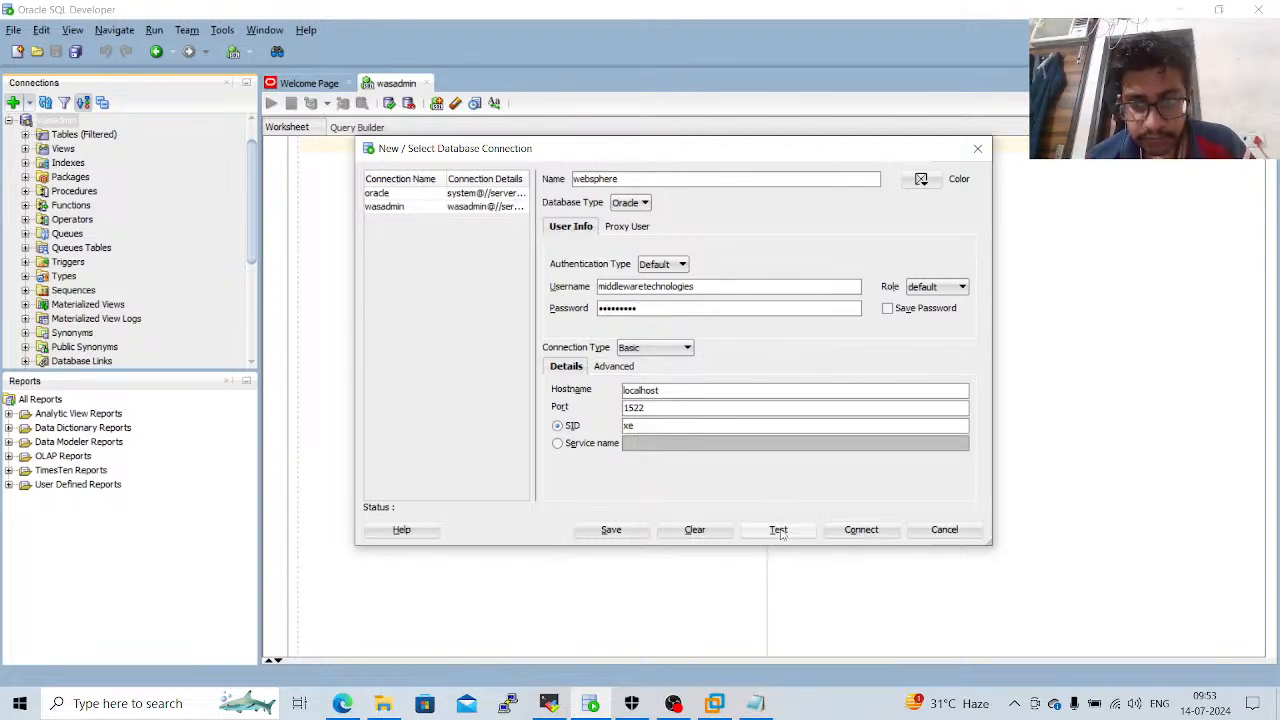
pyautogui.click(778, 530)
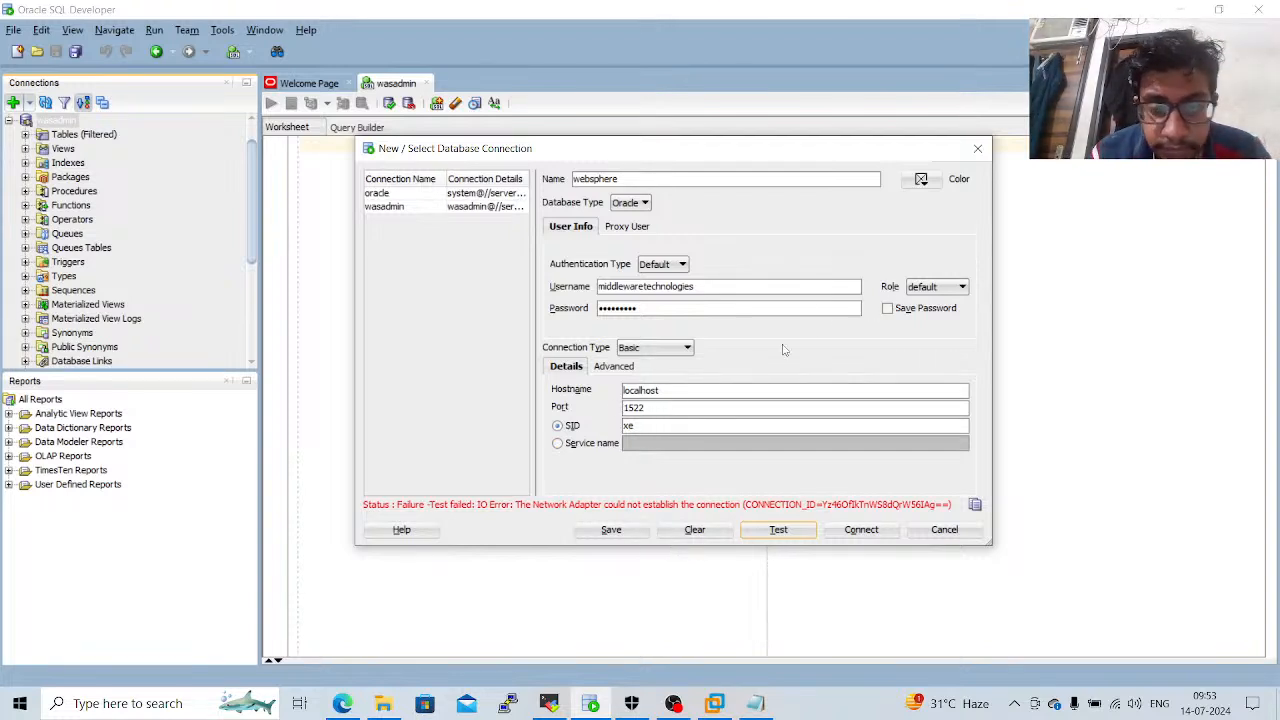
# Set the connection's hostname to server3.middlewaretech.online and test the connection.
pyautogui.click(669, 409)
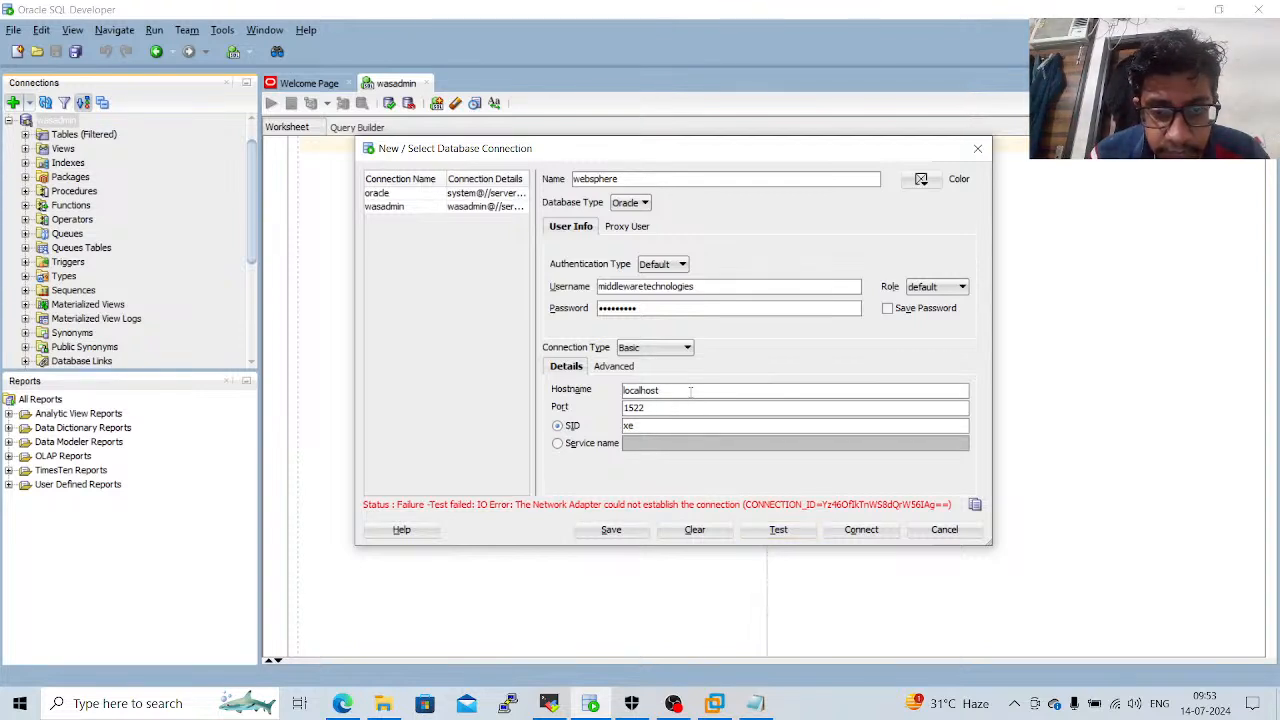
pyautogui.click(553, 705)
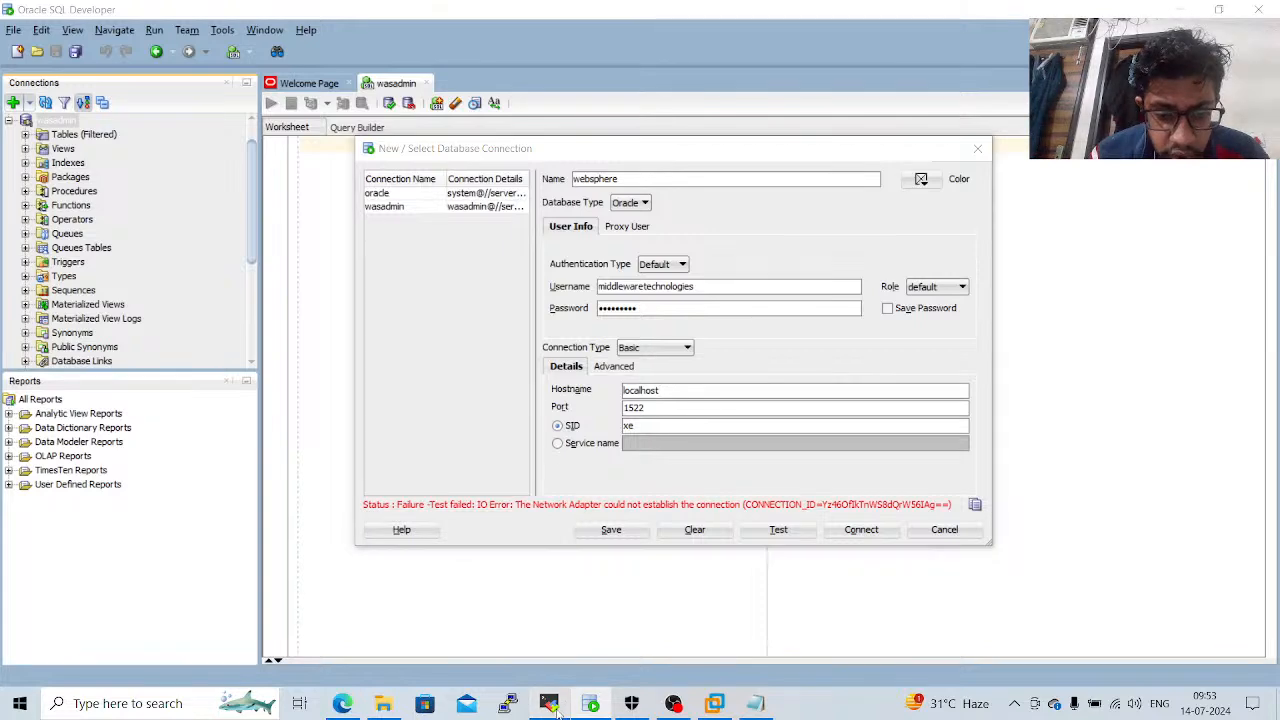
pyautogui.click(553, 705)
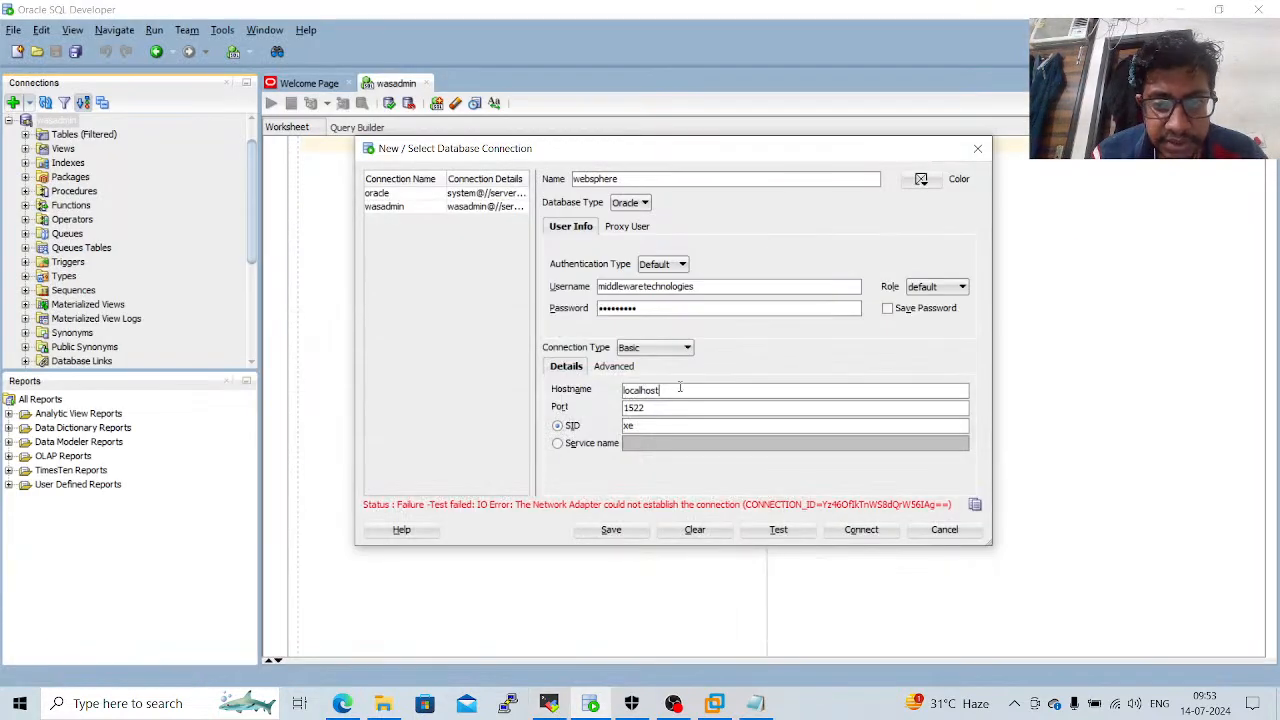
pyautogui.doubleClick(679, 386)
pyautogui.write('ser')
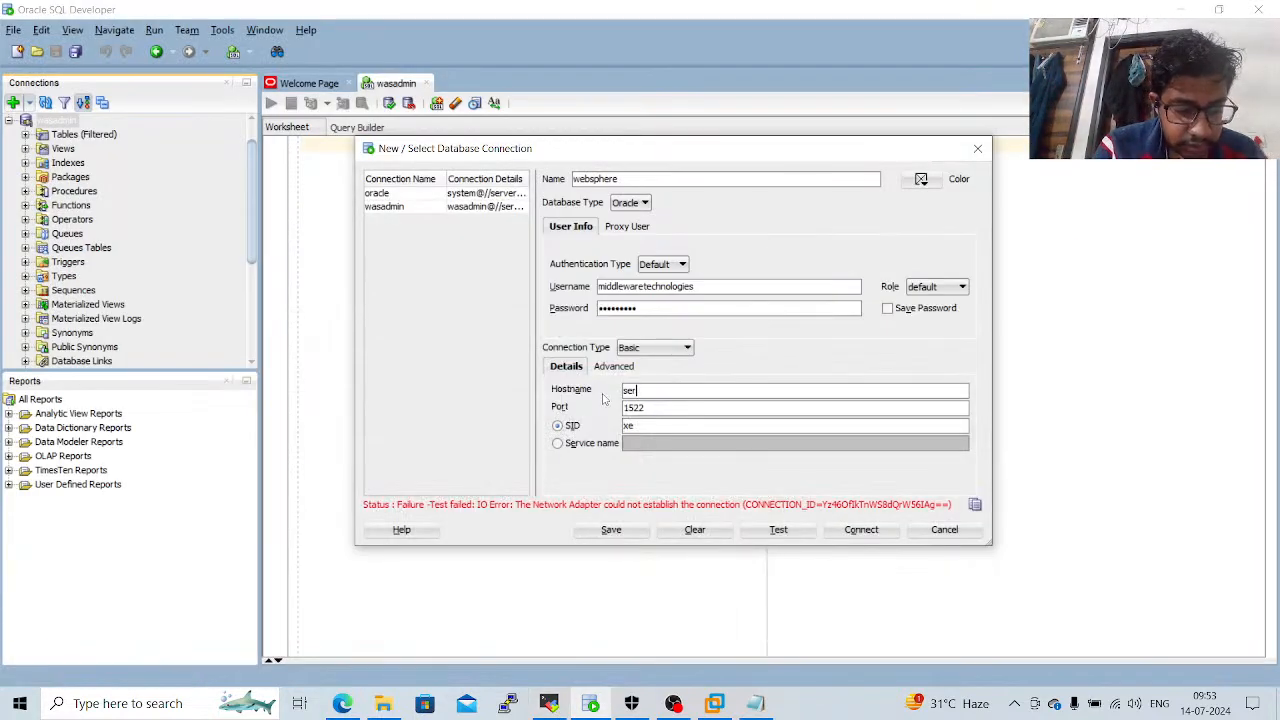
pyautogui.write('ver3.mid')
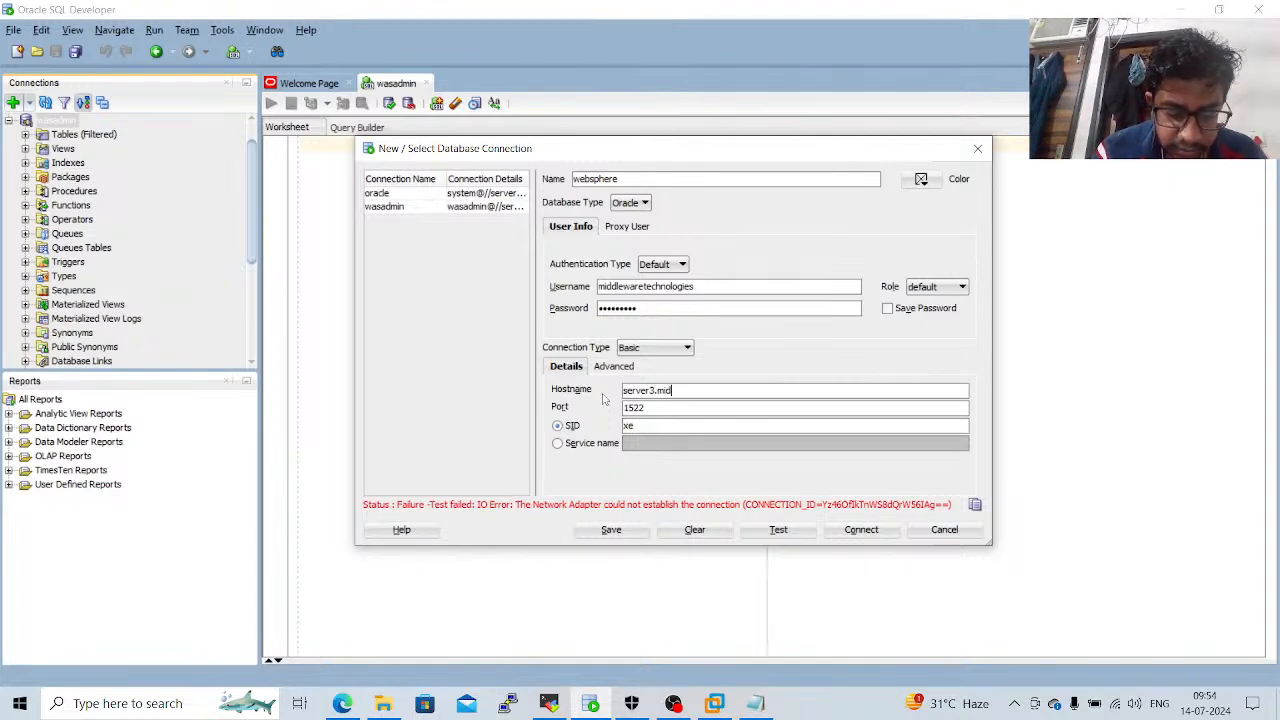
pyautogui.write('dlewaretec')
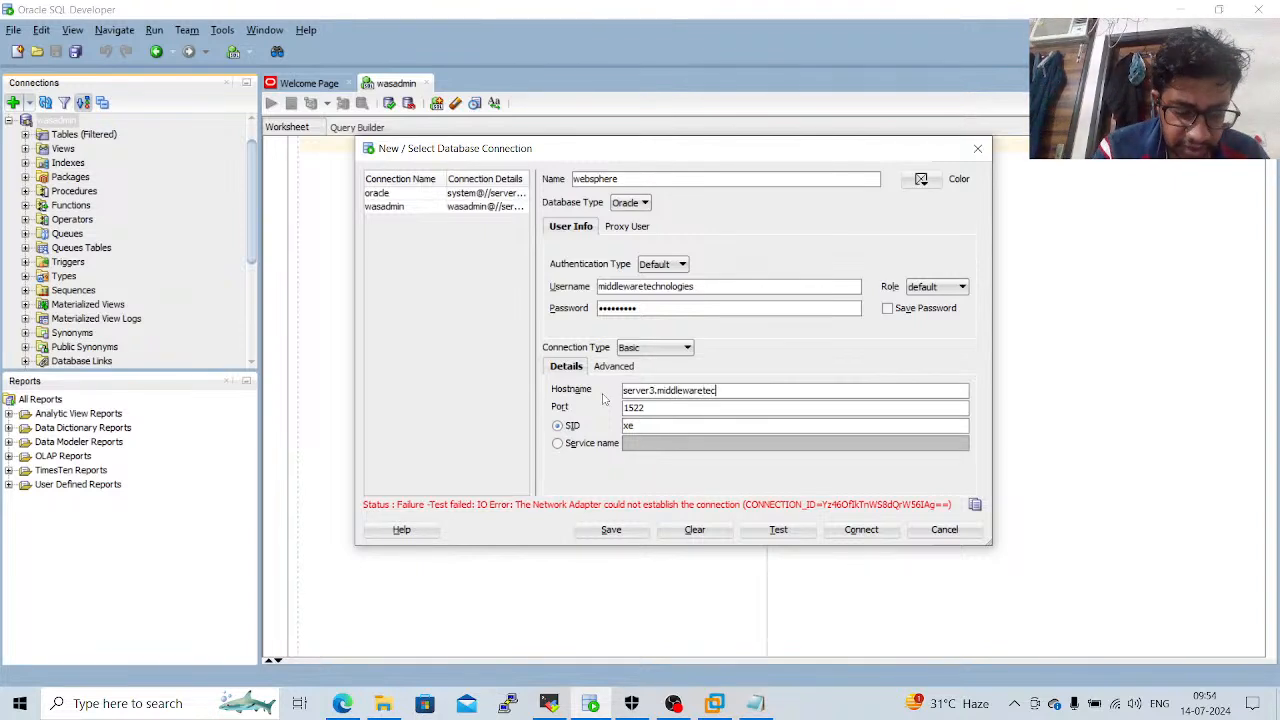
pyautogui.write('hnol')
pyautogui.press('BackSpace')
pyautogui.press('BackSpace')
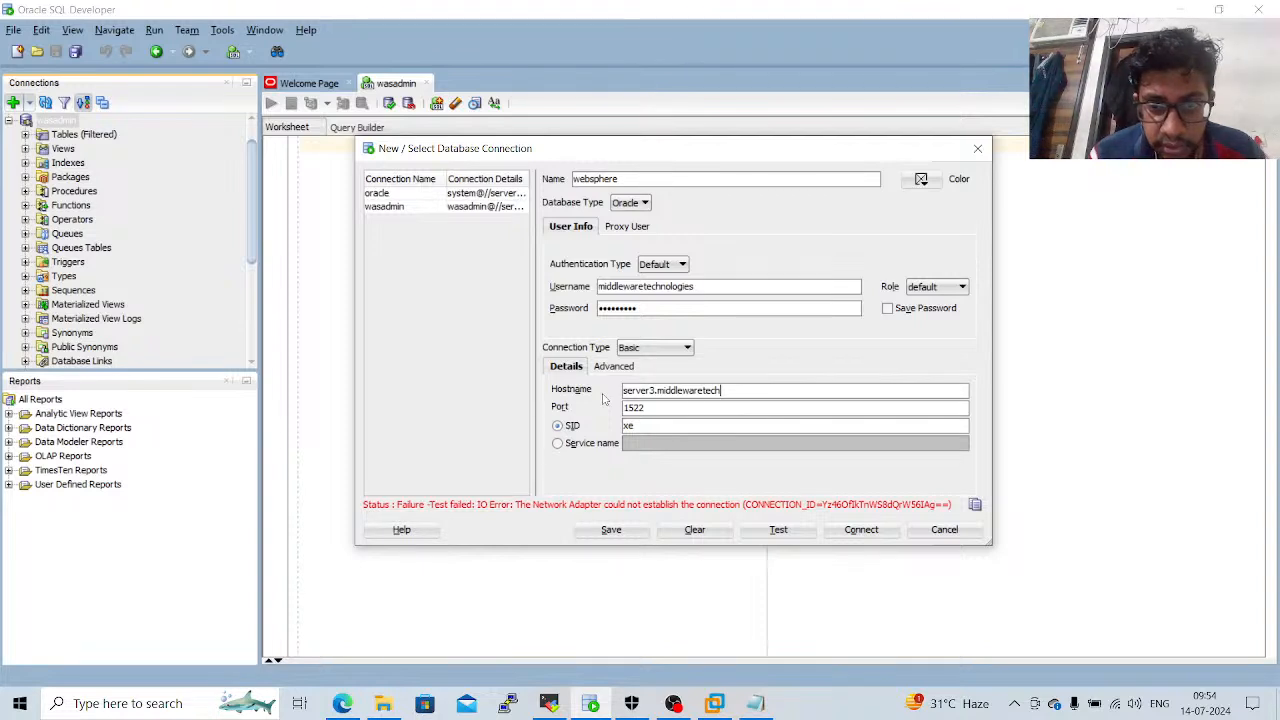
pyautogui.write('.online')
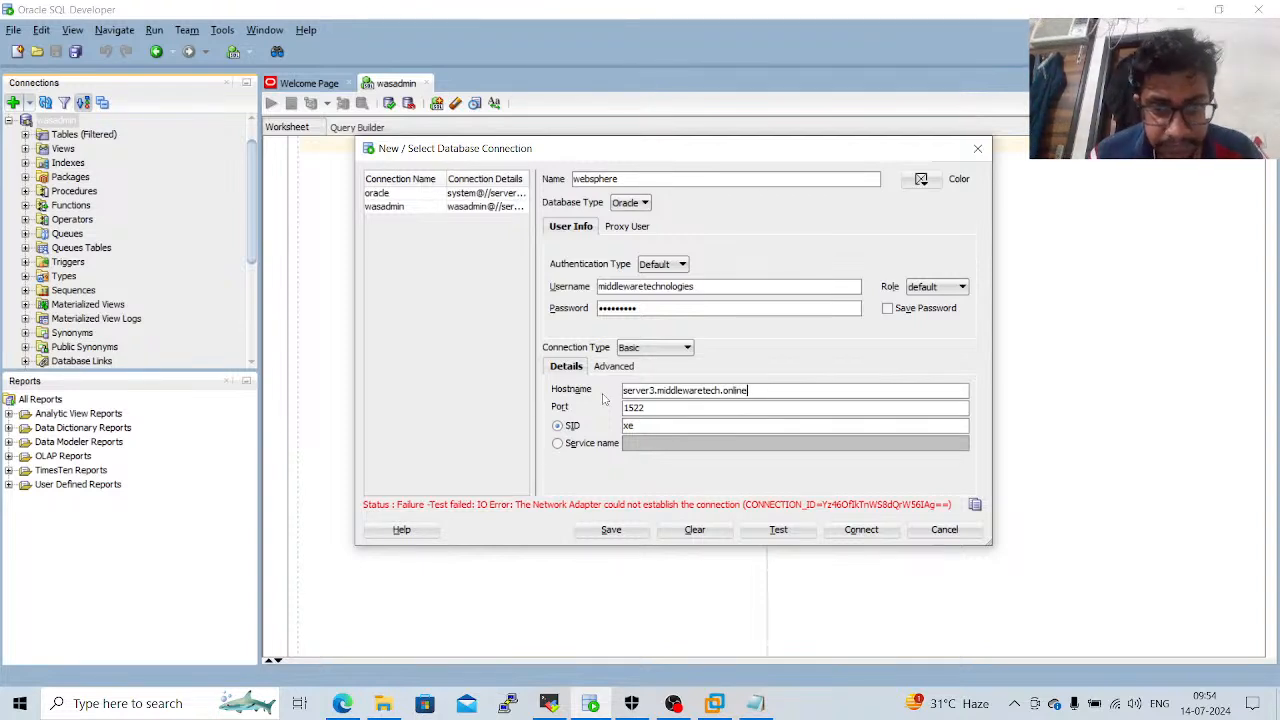
pyautogui.click(782, 533)
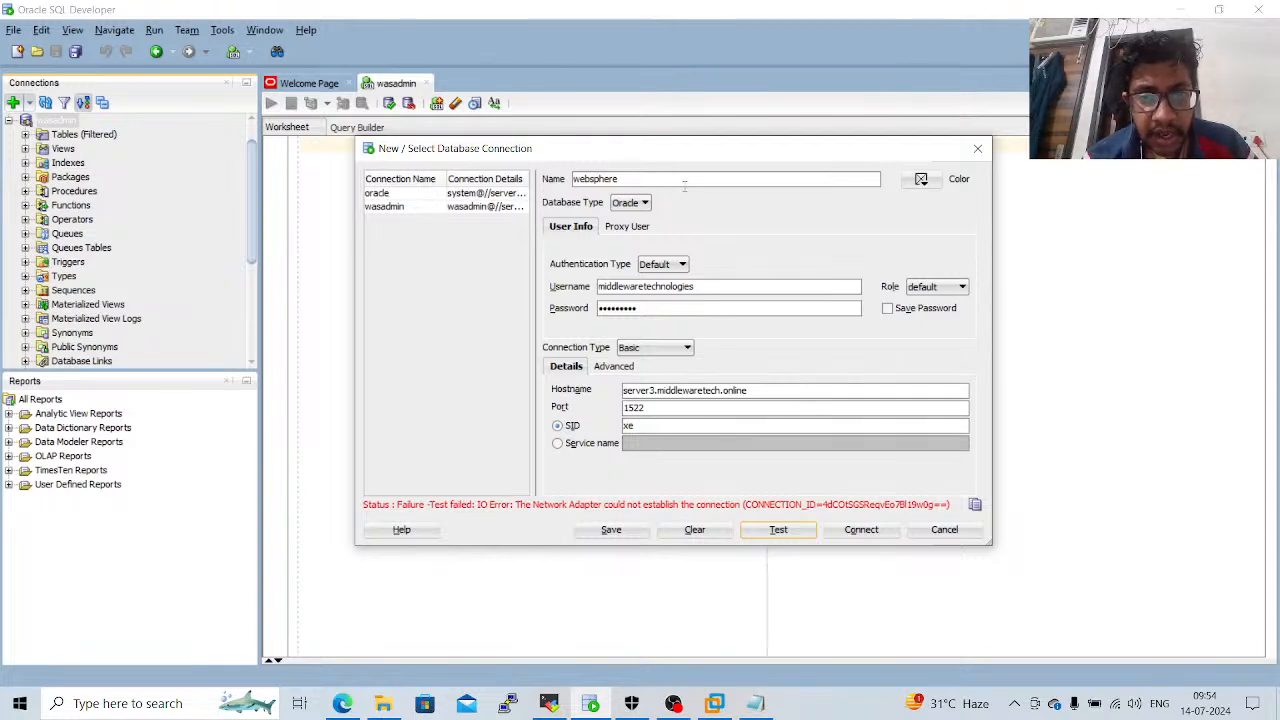
# Rename the connection as wasdmin, set the username to waadmin, and enter the account password.
pyautogui.moveTo(679, 183); pyautogui.dragTo(573, 180)
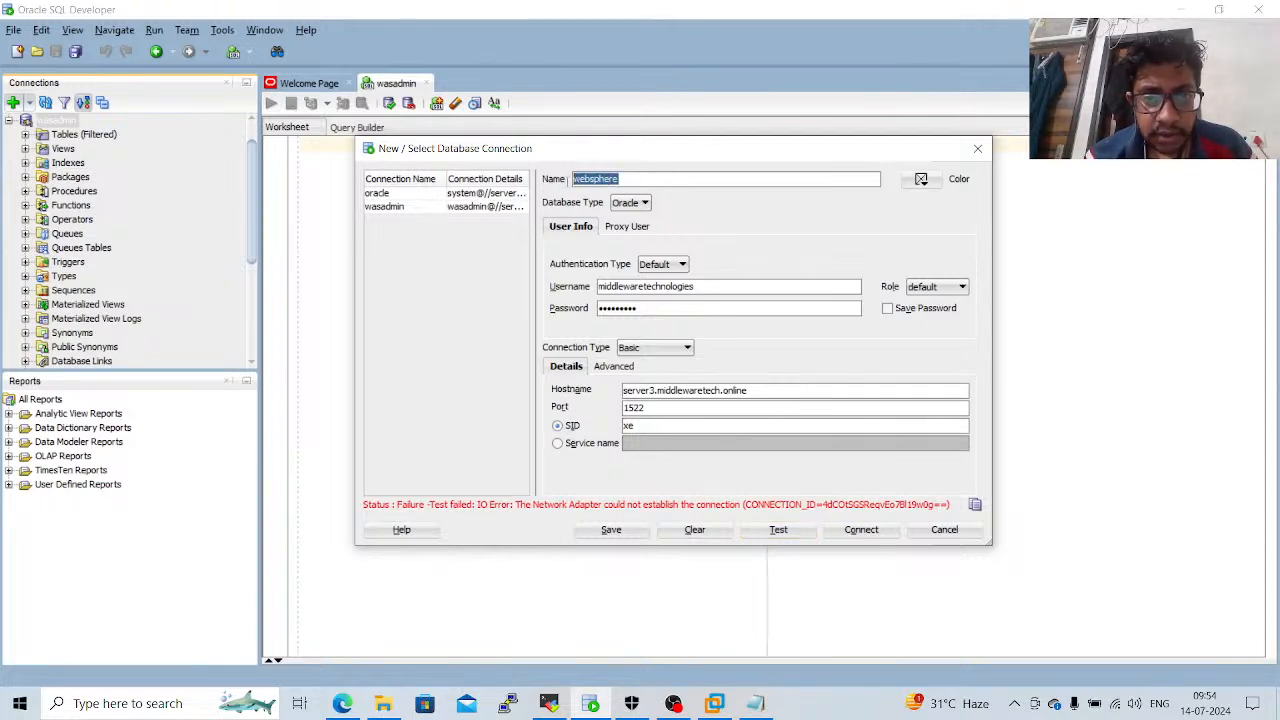
pyautogui.write('wasd')
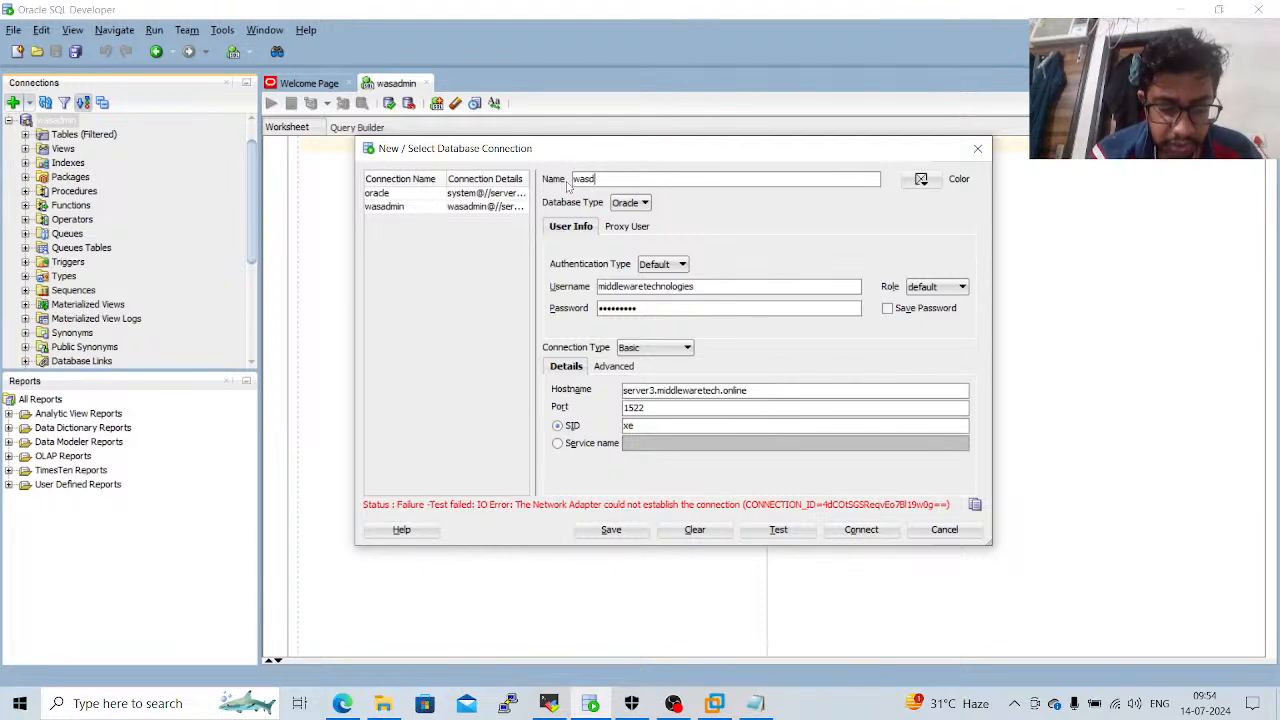
pyautogui.write('min')
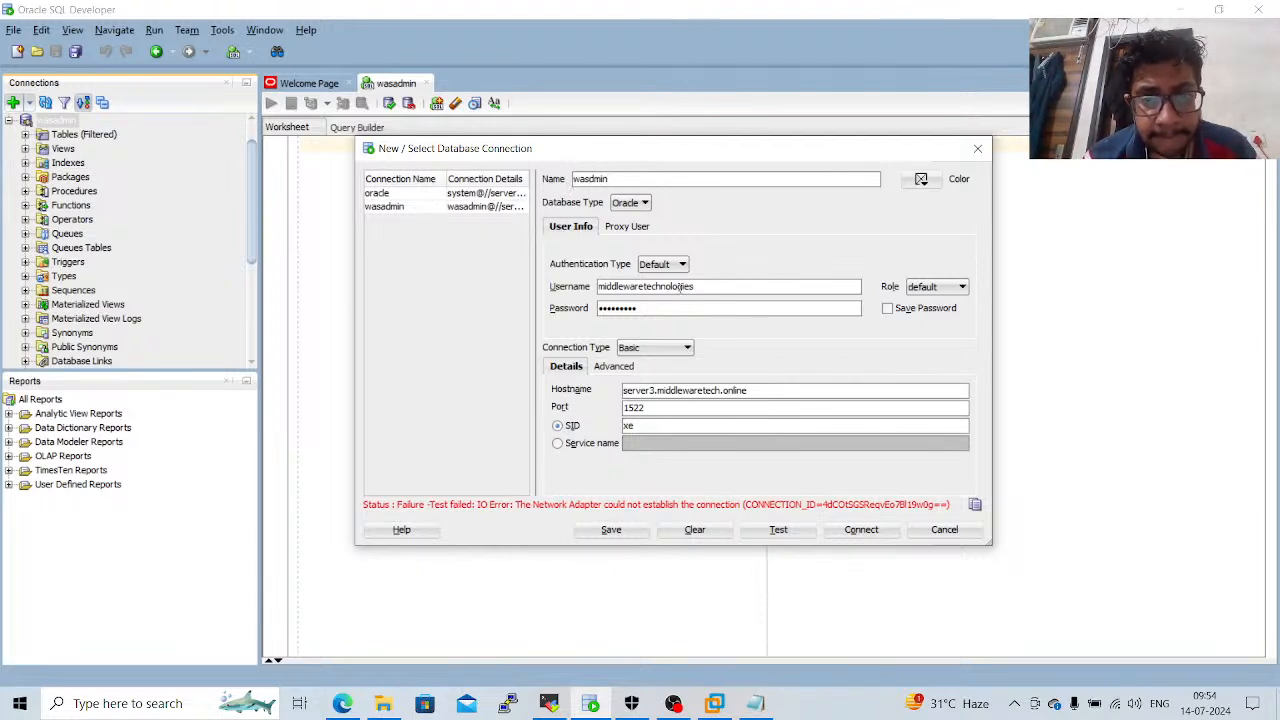
pyautogui.doubleClick(700, 286)
pyautogui.write('wa')
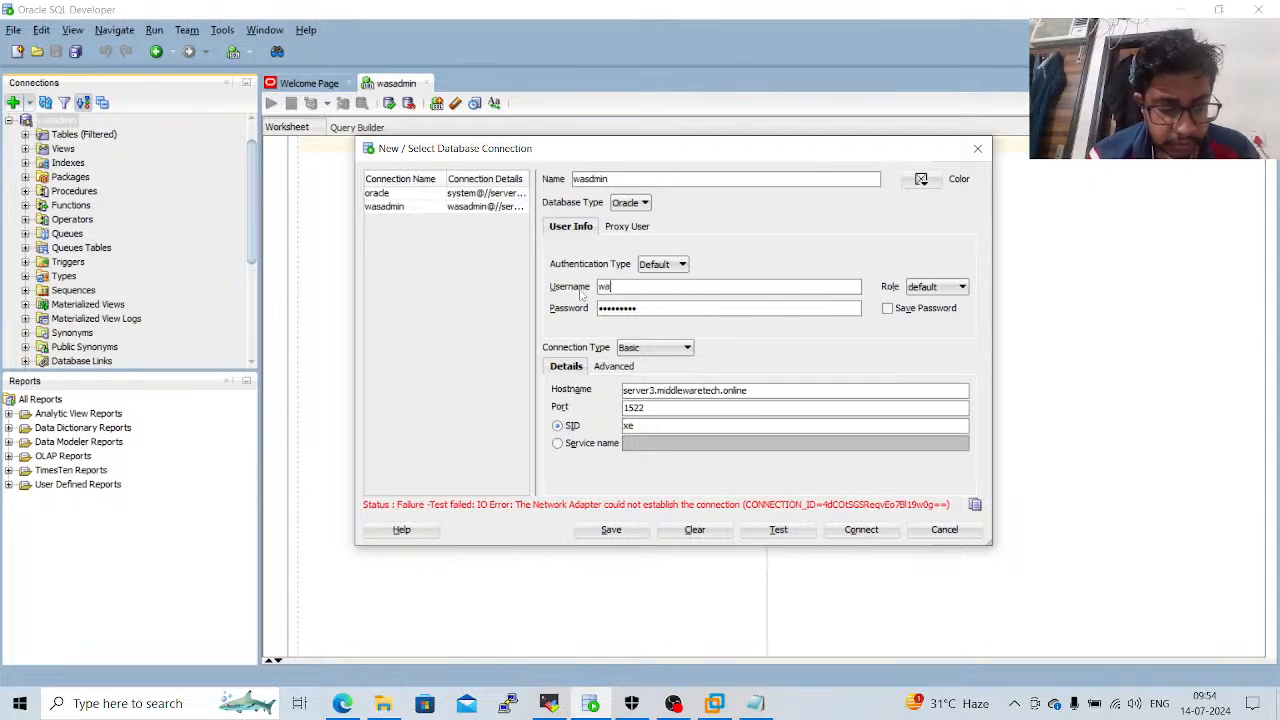
pyautogui.write('sdmin')
pyautogui.press('Tab')
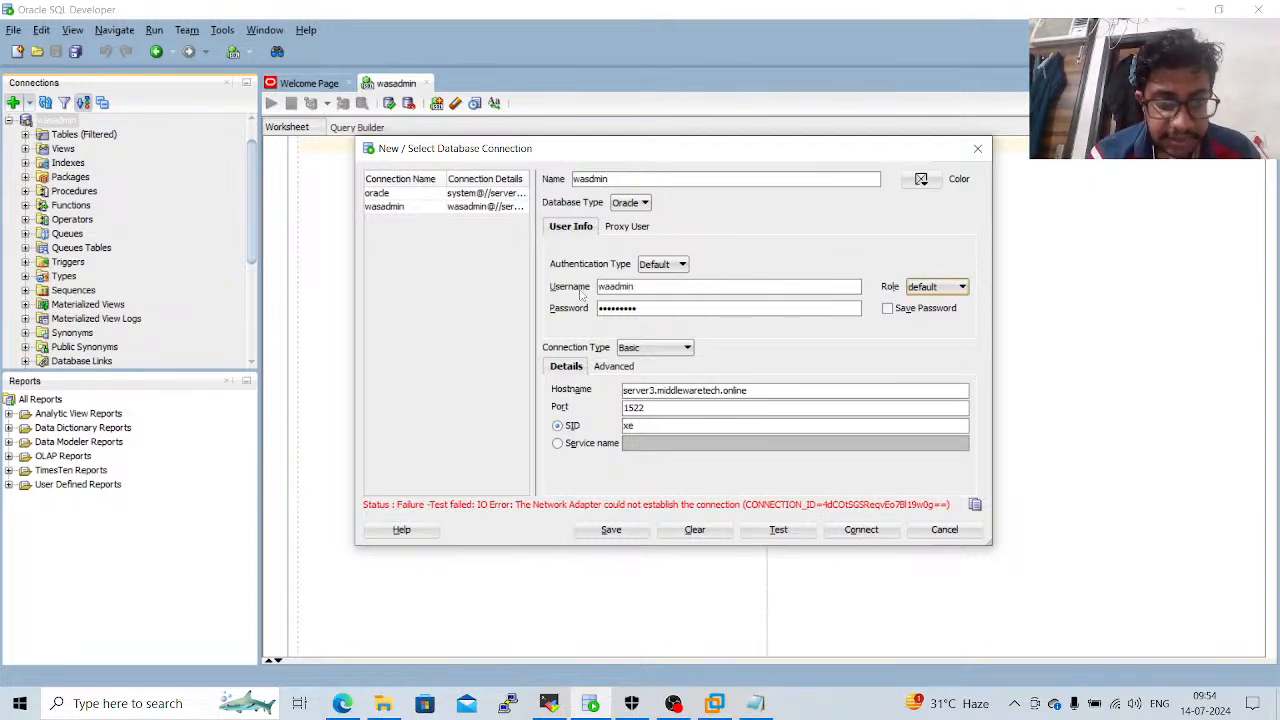
pyautogui.press('Tab')
pyautogui.write('*****')
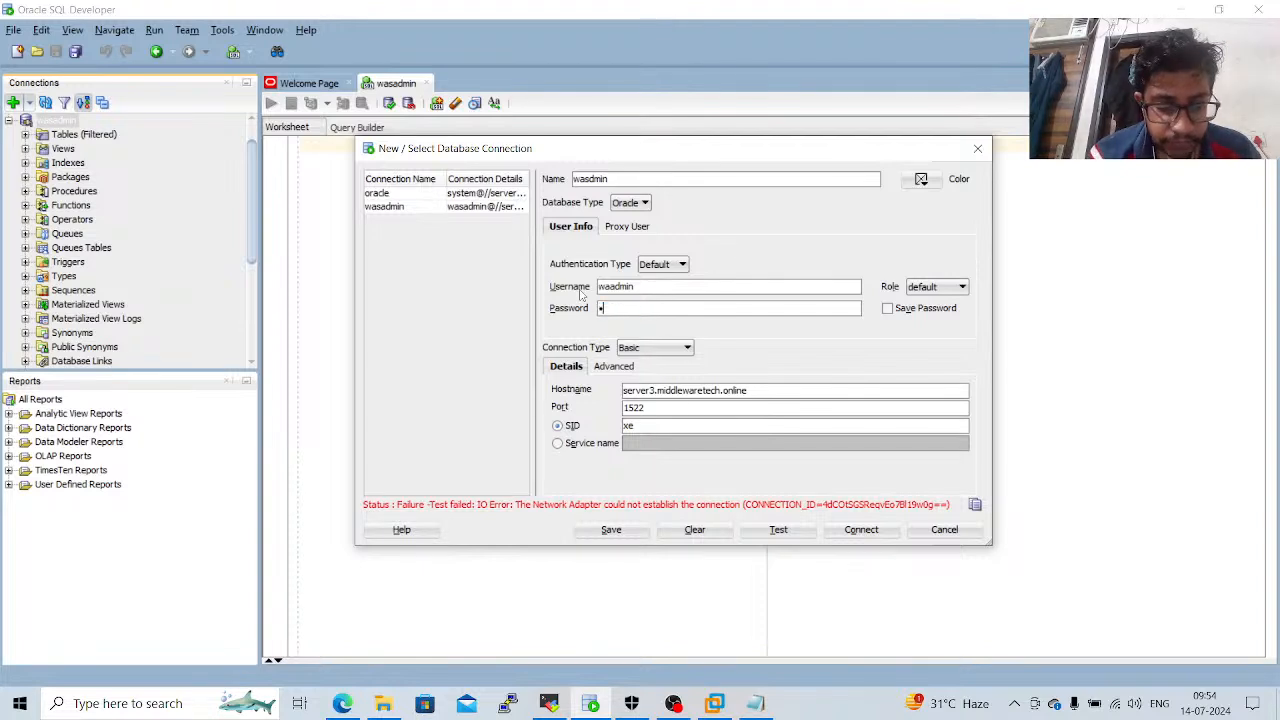
pyautogui.write('****')
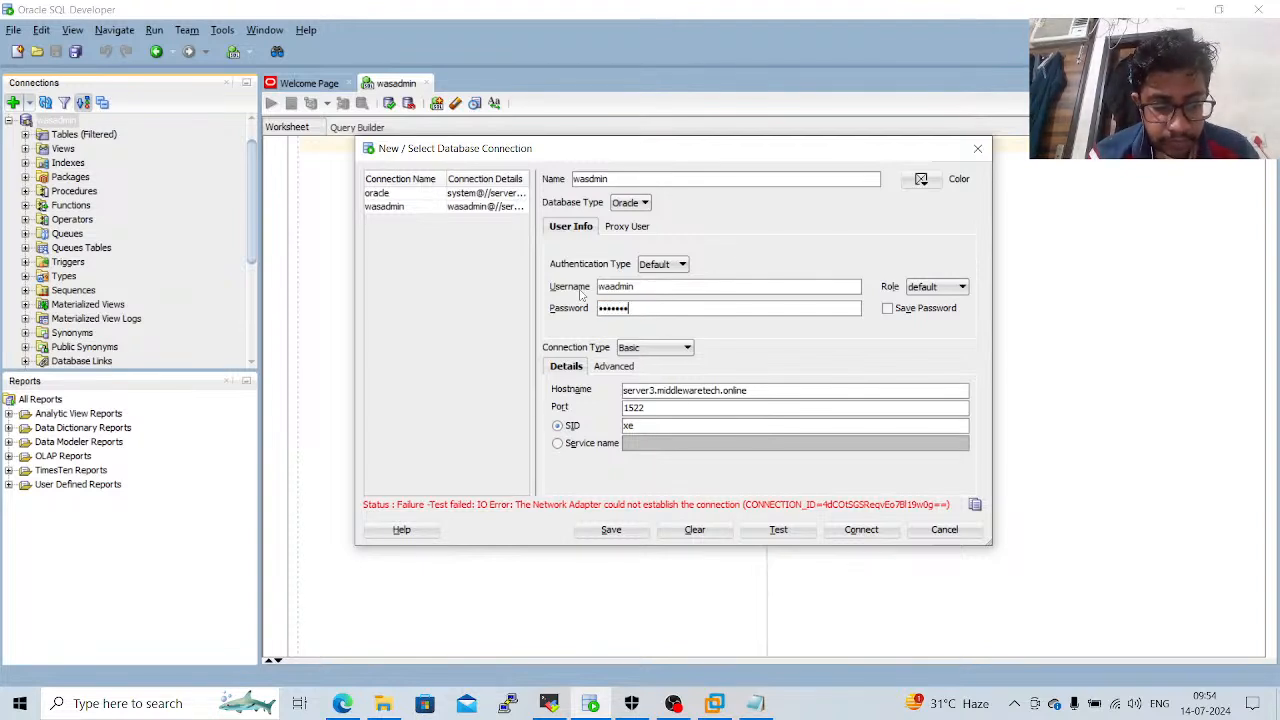
# Set the connection's port to 1521 and test the connection again.
pyautogui.click(657, 409)
pyautogui.write('1521')
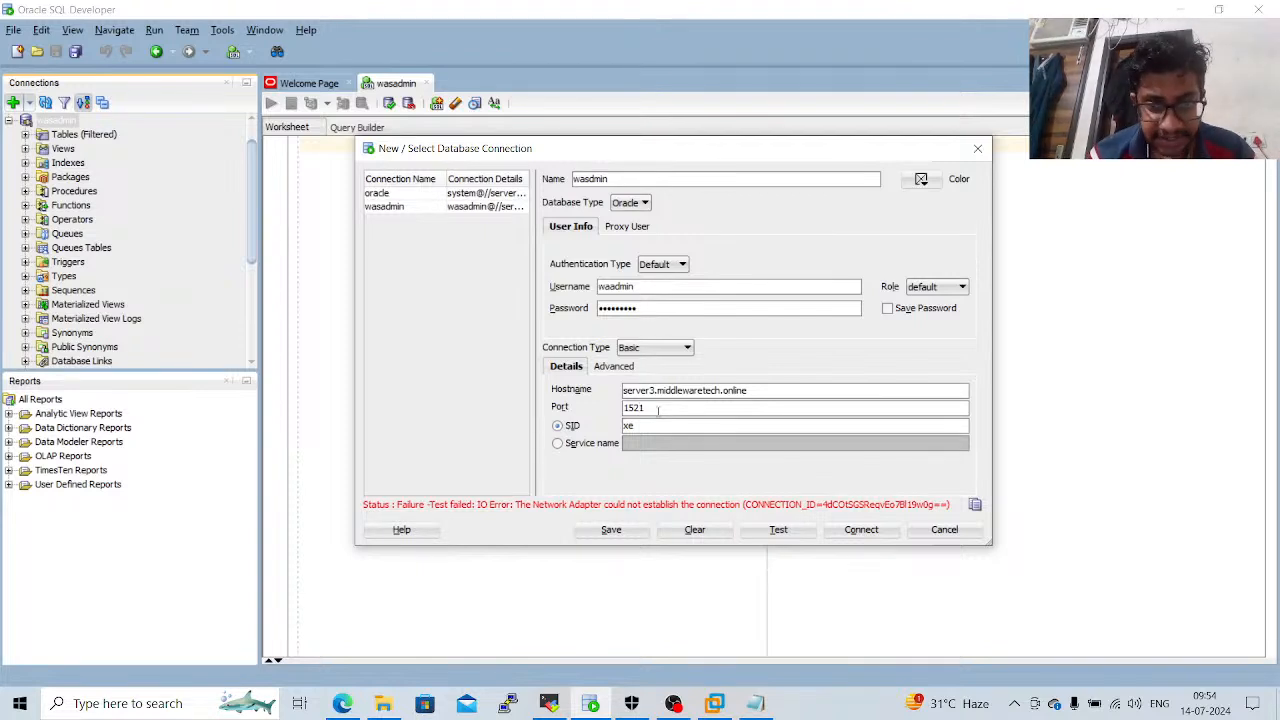
pyautogui.click(778, 531)
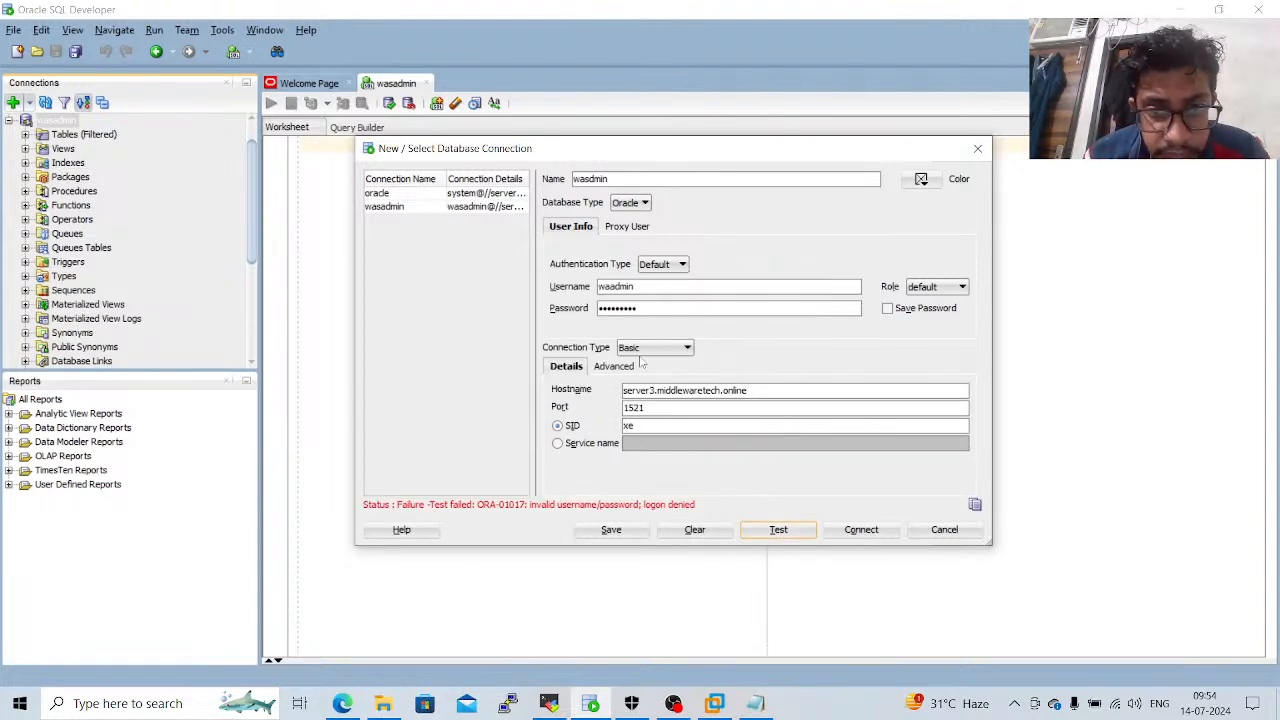
# Correct the username to wasadmin, retest the connection, and connect to the database.
pyautogui.click(610, 287)
pyautogui.write('s')
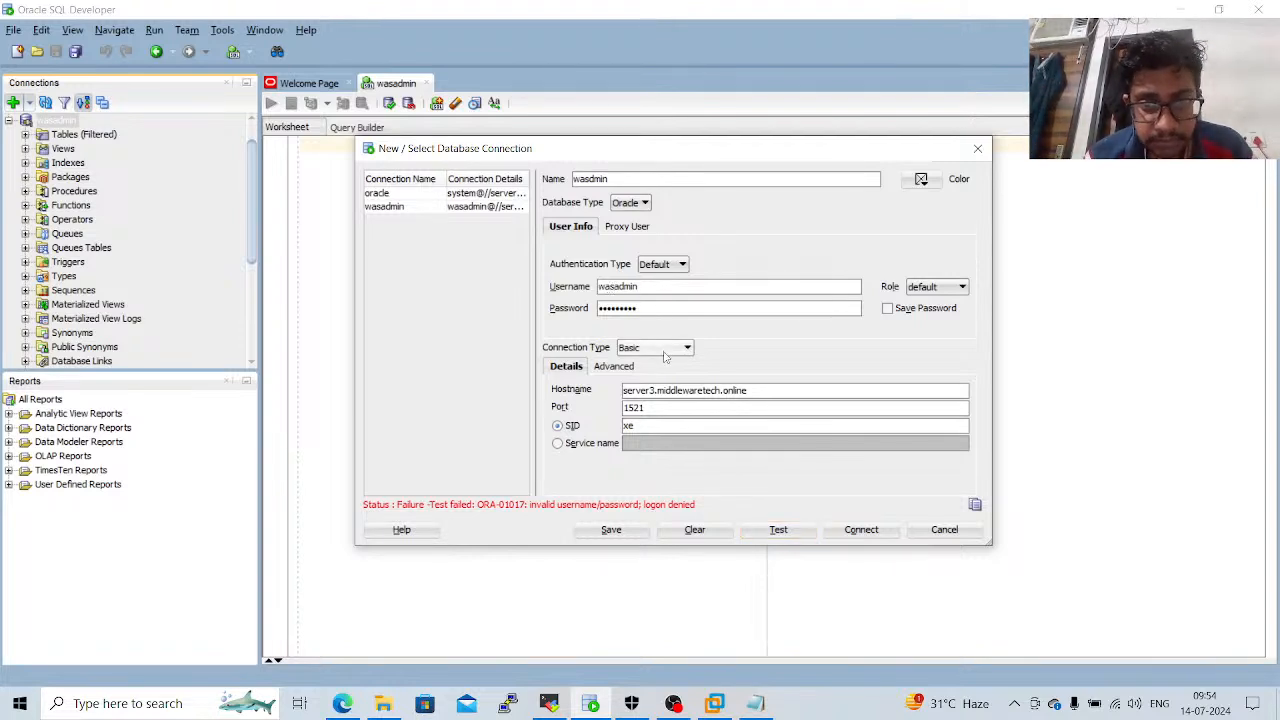
pyautogui.click(779, 530)
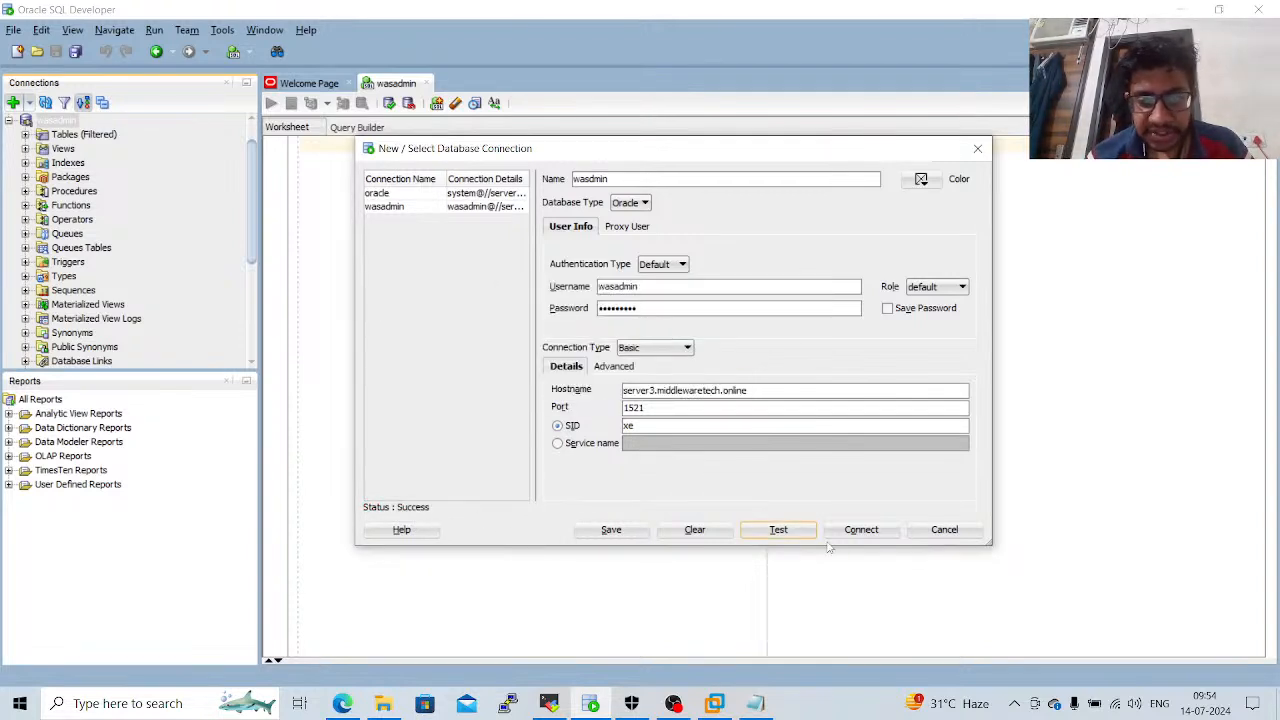
pyautogui.click(862, 531)
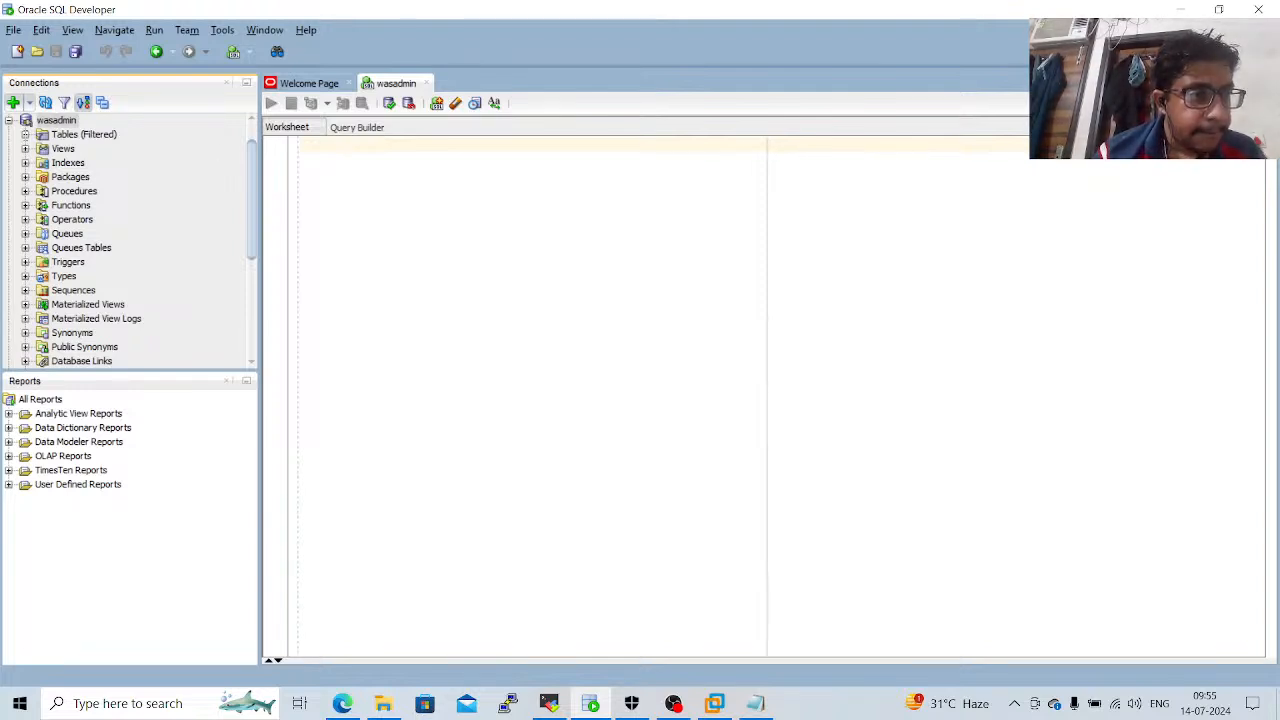
# Write the query "select * from users;" in the wasdmin worksheet and run it.
pyautogui.click(329, 177)
pyautogui.write('select')
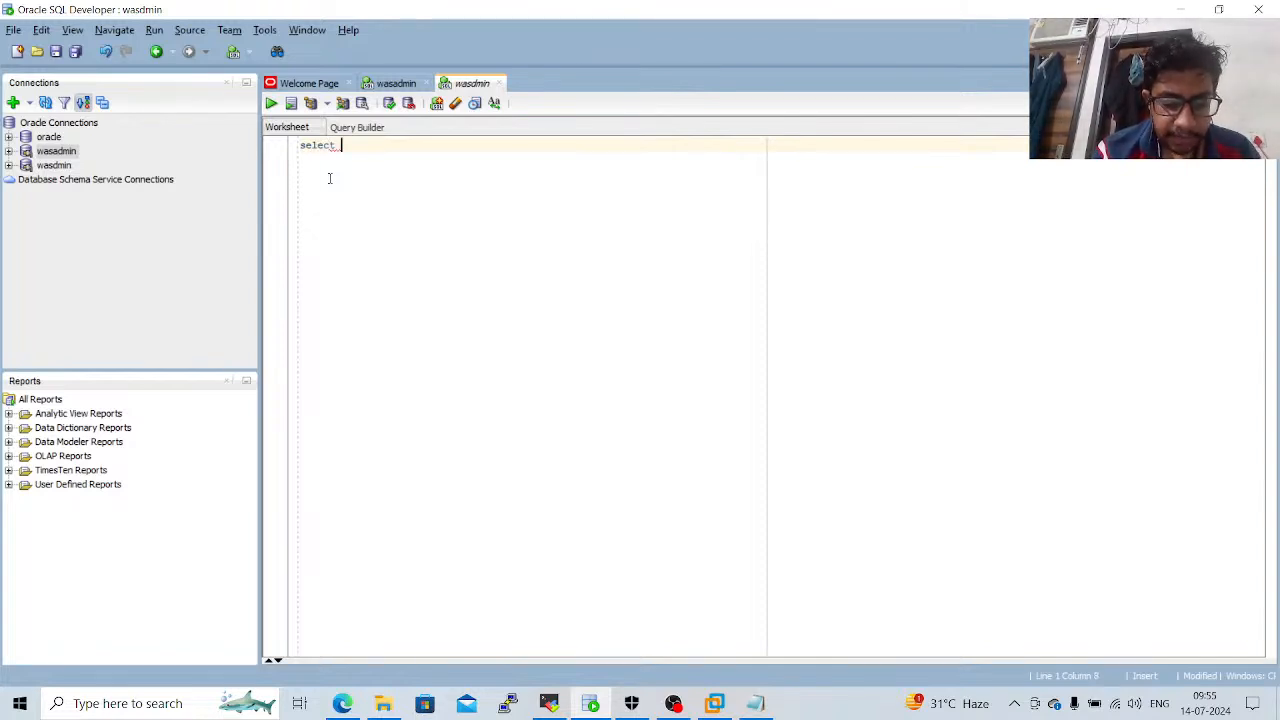
pyautogui.write(' * from users;')
pyautogui.hotkey('ctrl', 'a')
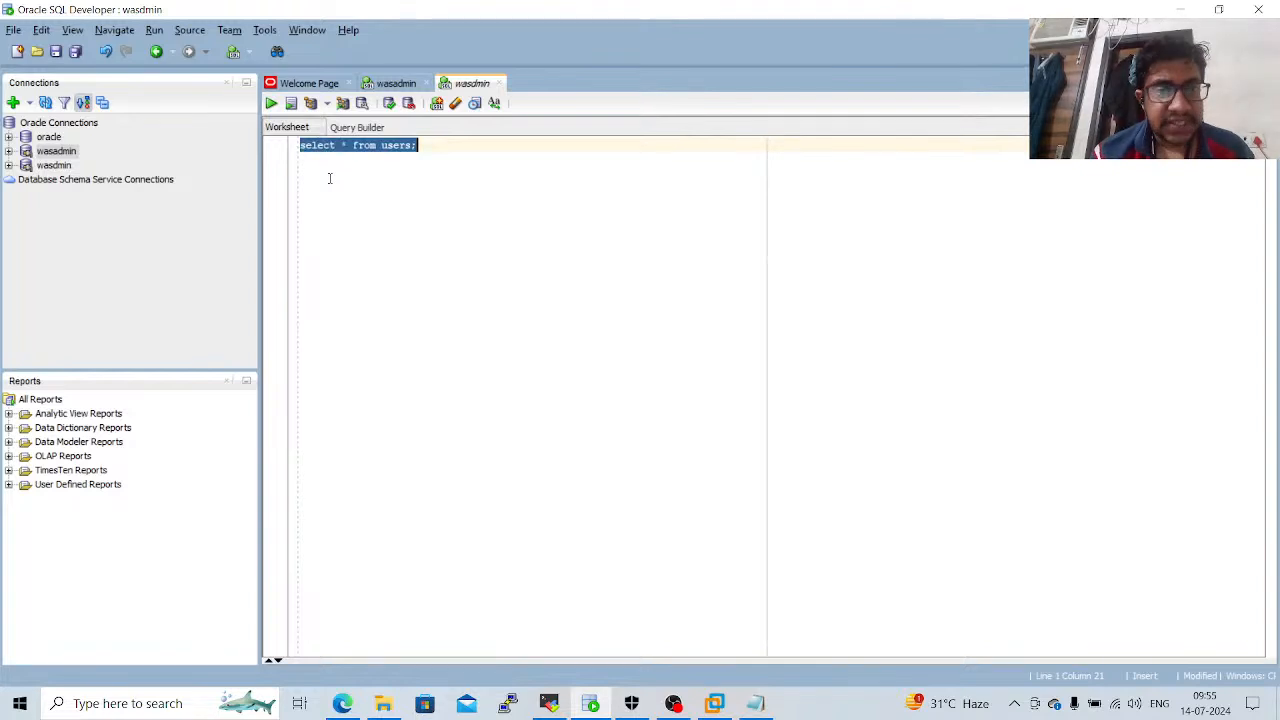
pyautogui.click(271, 105)
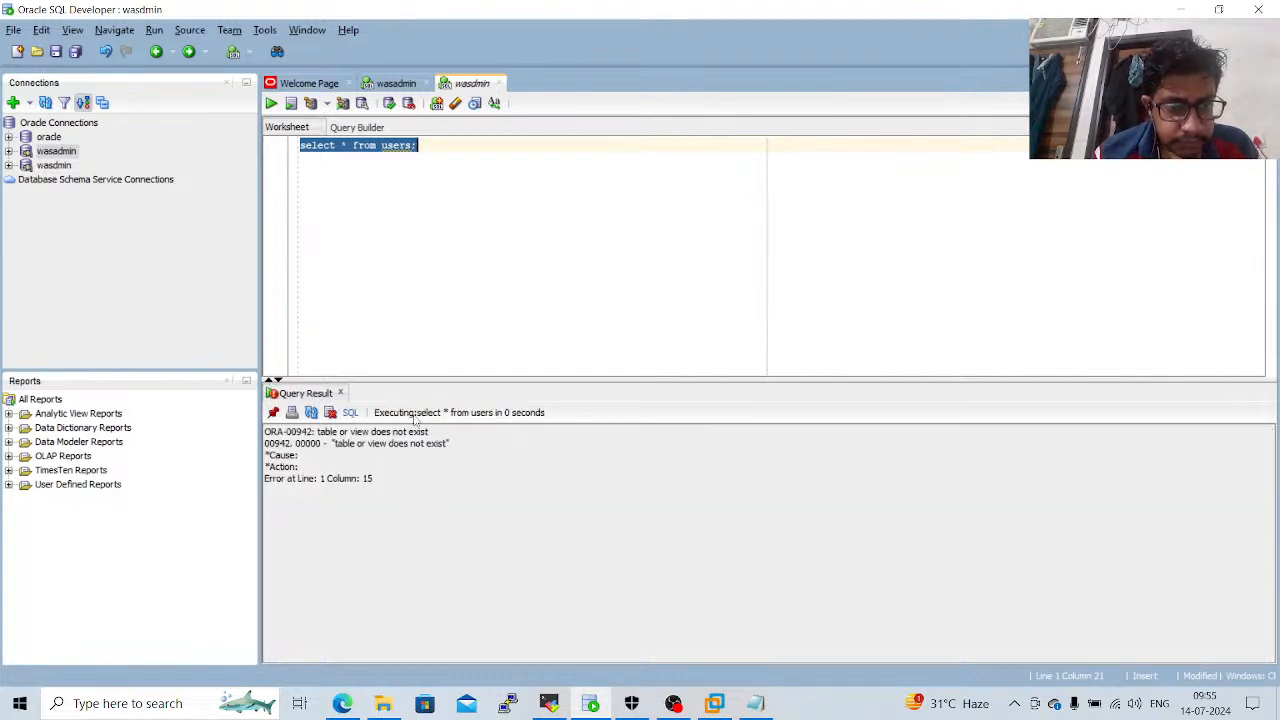
# Change the query to "select * from websphere;" and run it.
pyautogui.click(477, 278)
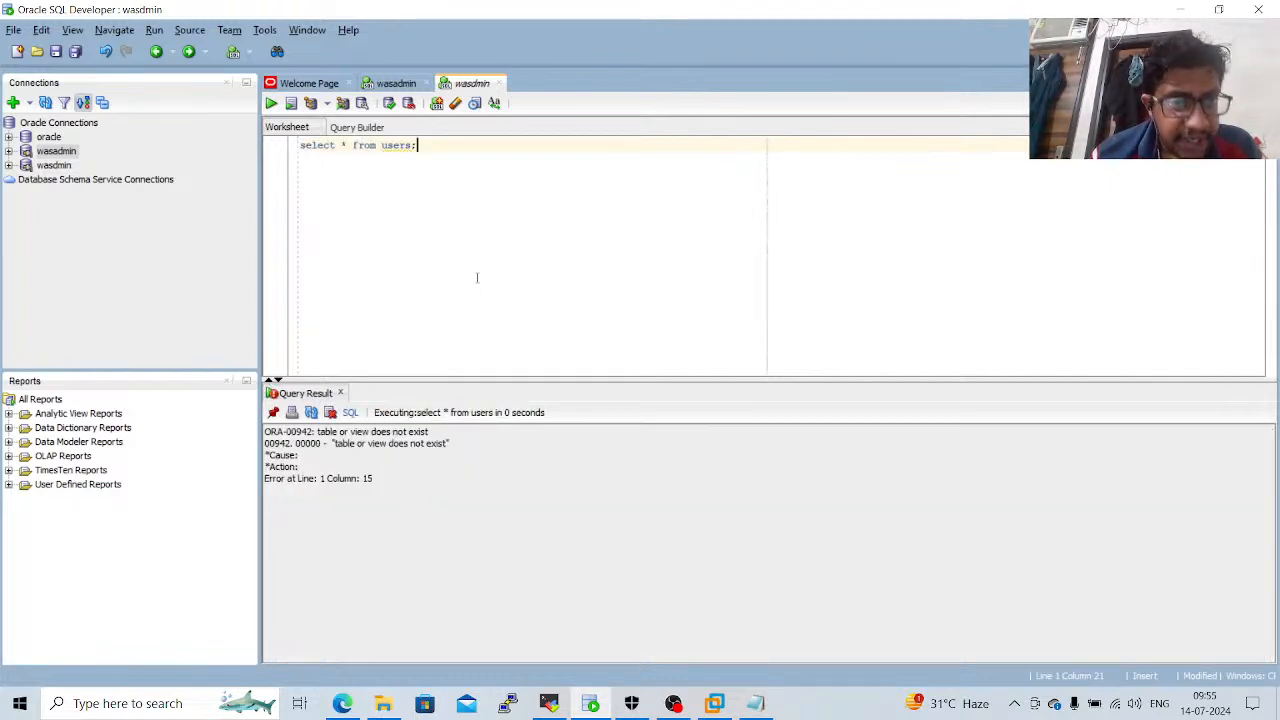
pyautogui.press('BackSpace')
pyautogui.press('BackSpace')
pyautogui.press('BackSpace')
pyautogui.press('BackSpace')
pyautogui.press('BackSpace')
pyautogui.press('BackSpace')
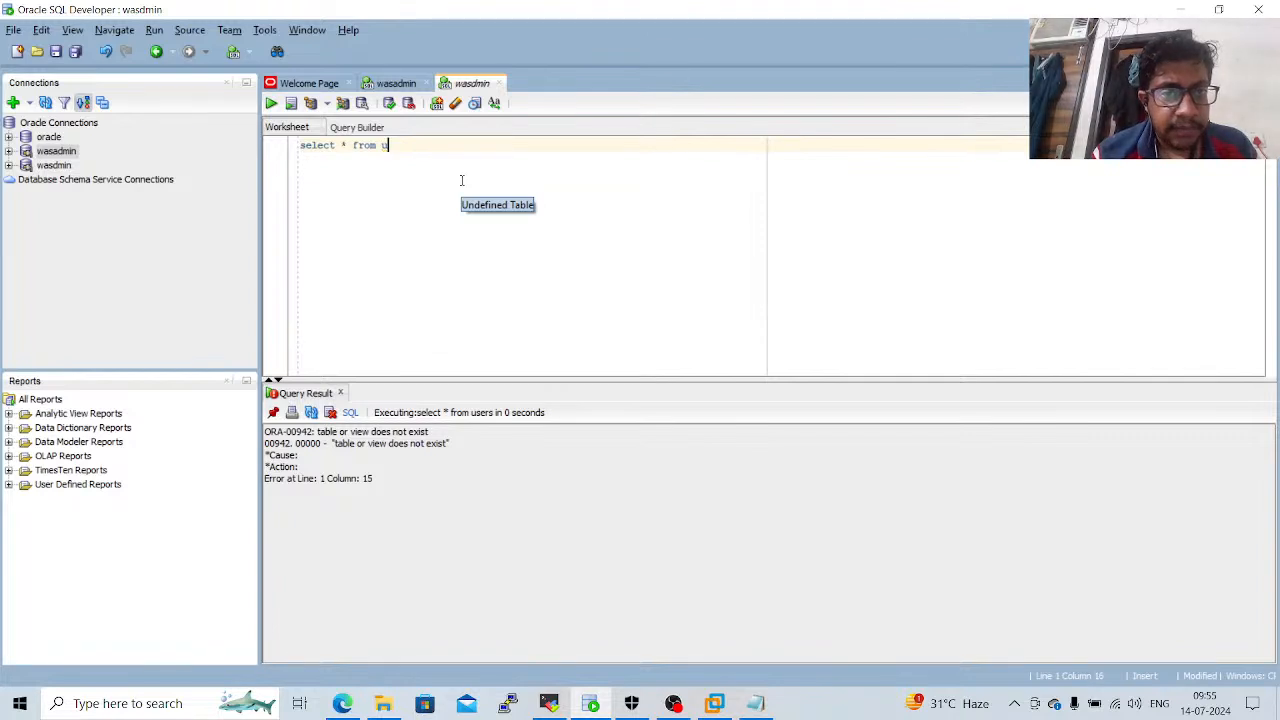
pyautogui.write('websphere')
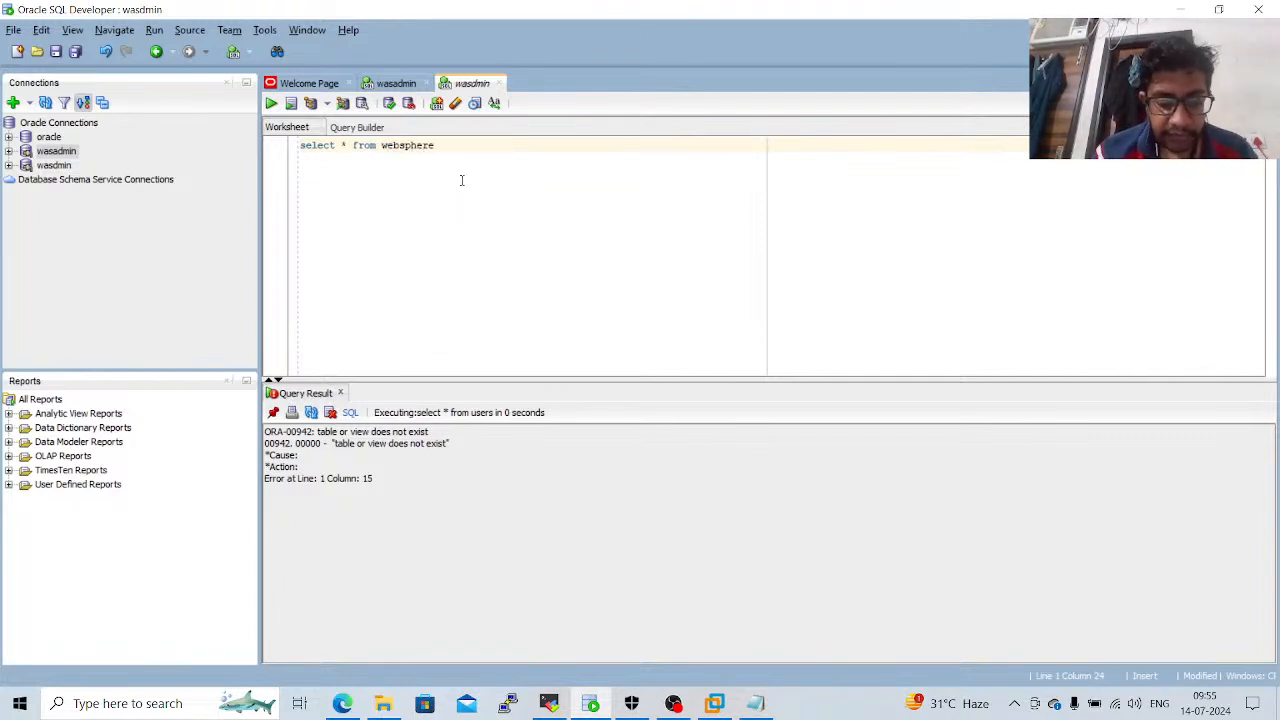
pyautogui.write(';')
pyautogui.hotkey('ctrl', 'a')
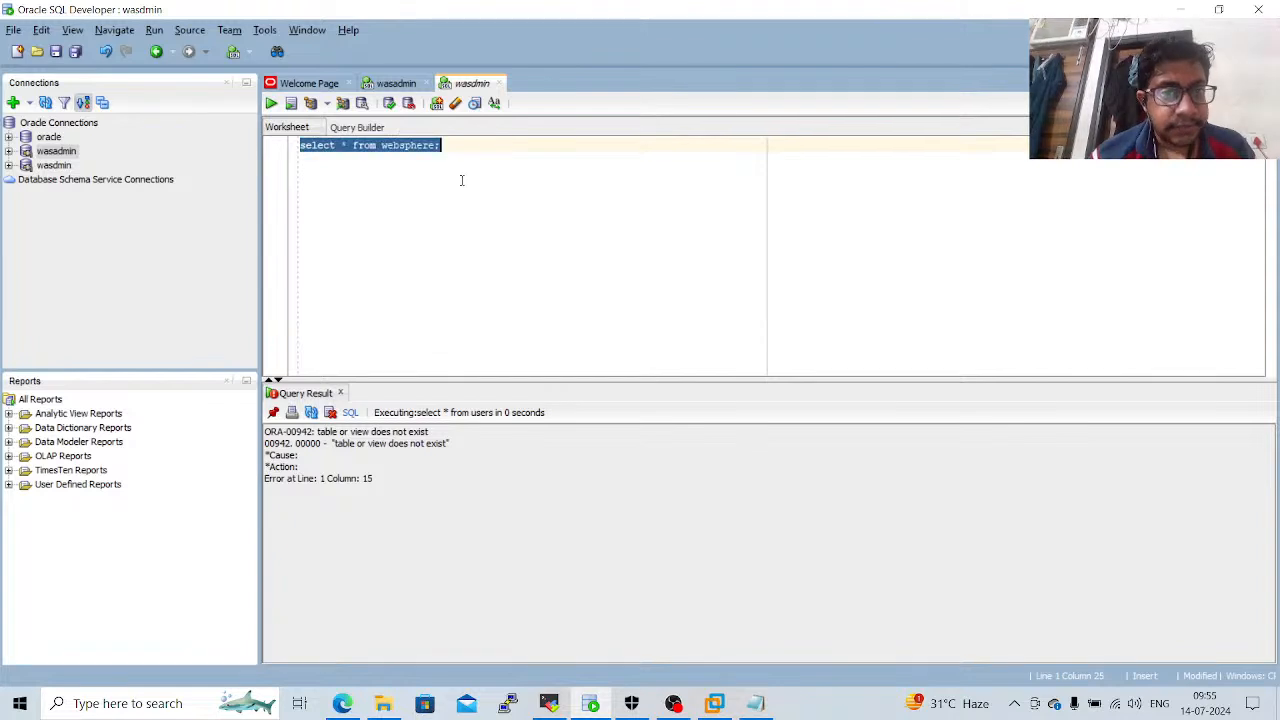
pyautogui.click(273, 105)
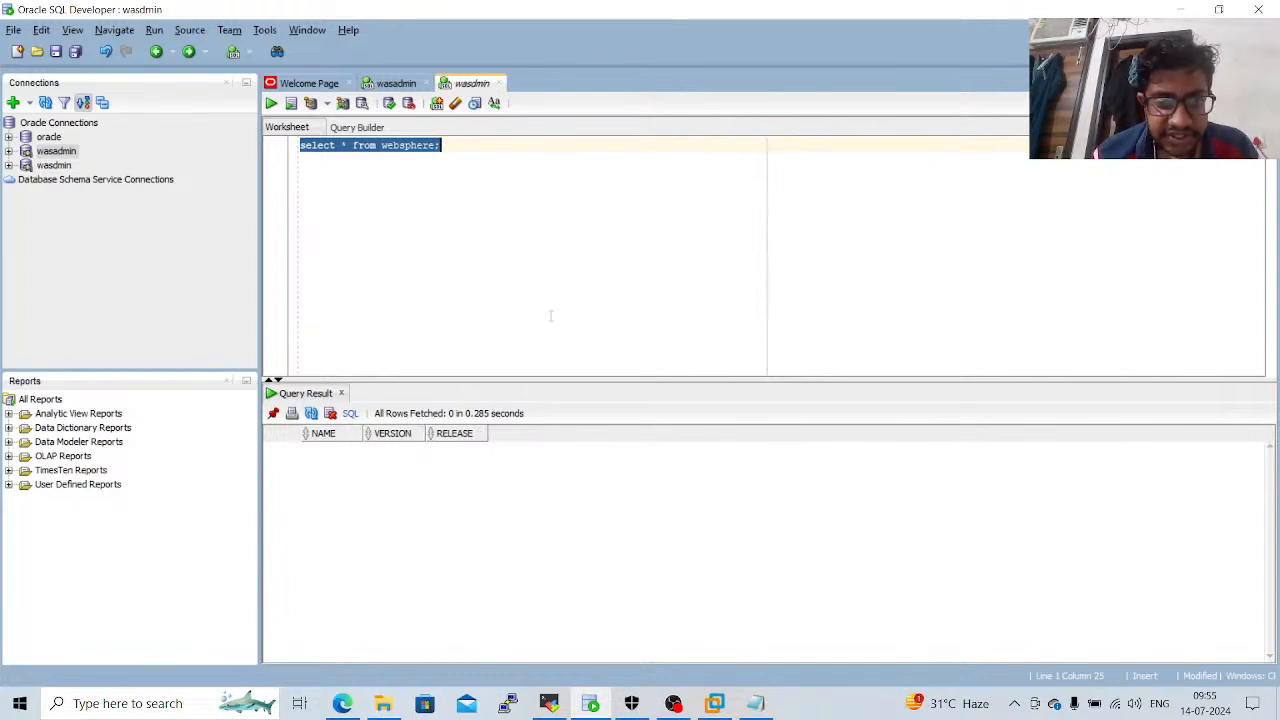
# Switch to VMware Workstation and close its window.
pyautogui.click(714, 703)
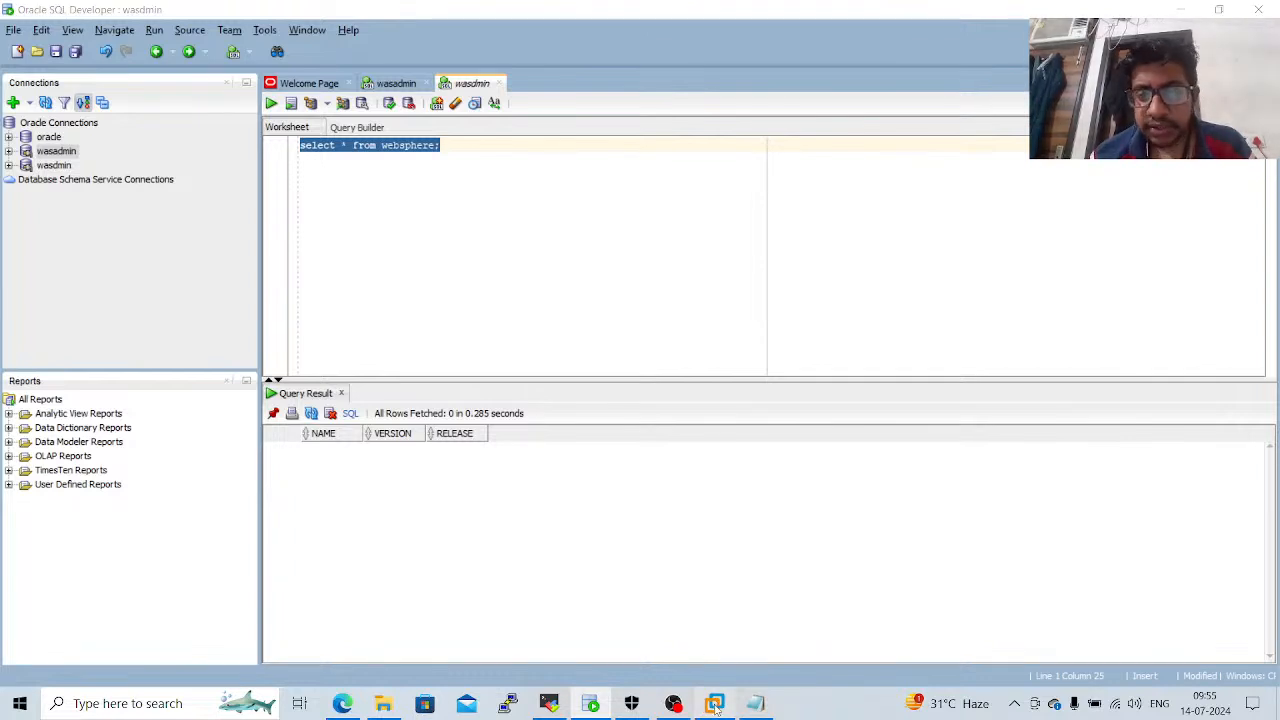
pyautogui.click(1262, 9)
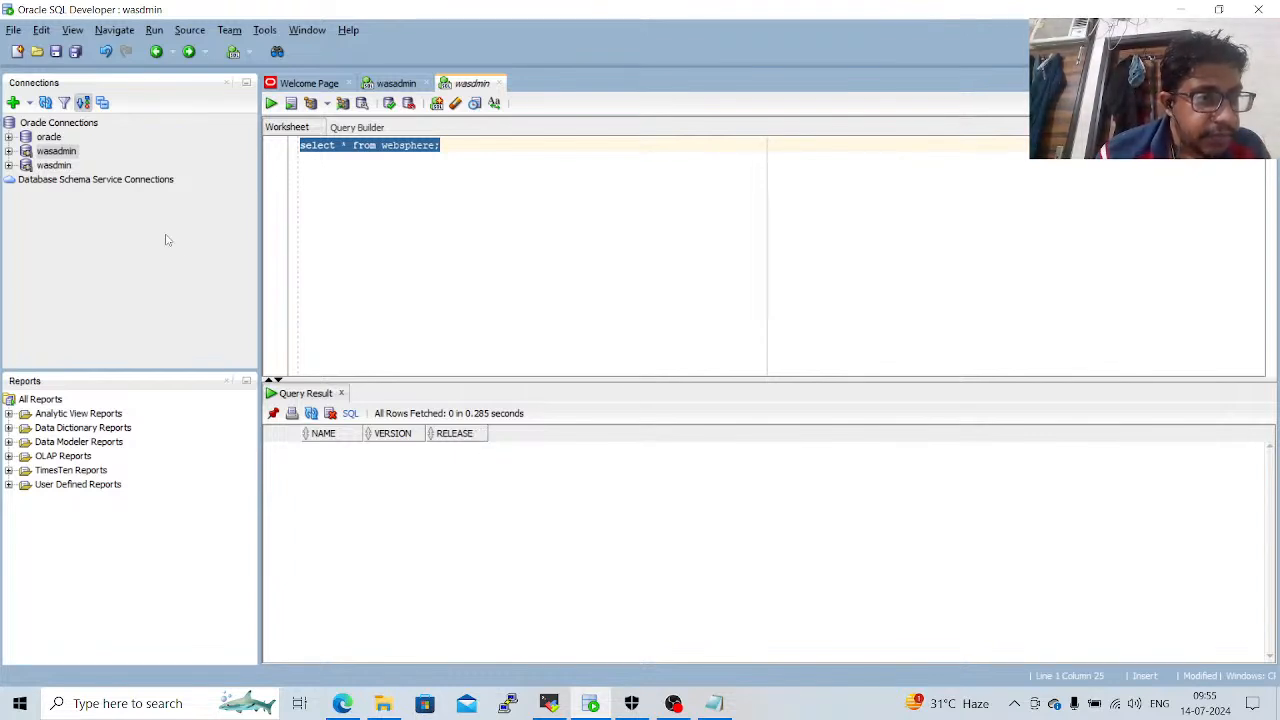
# Switch to the server3 session in MobaXterm, abort the SQL*Plus login, and exit the oracle container's bash shell.
pyautogui.click(552, 702)
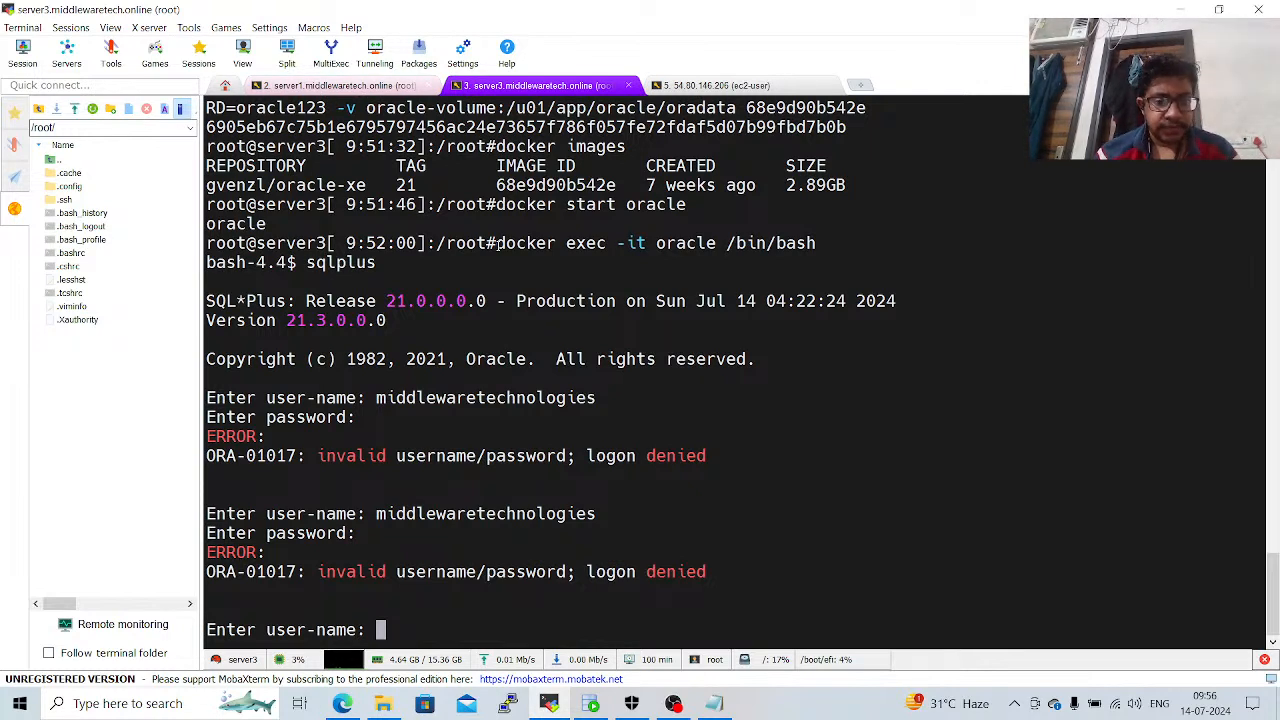
pyautogui.hotkey('ctrl', 'c')
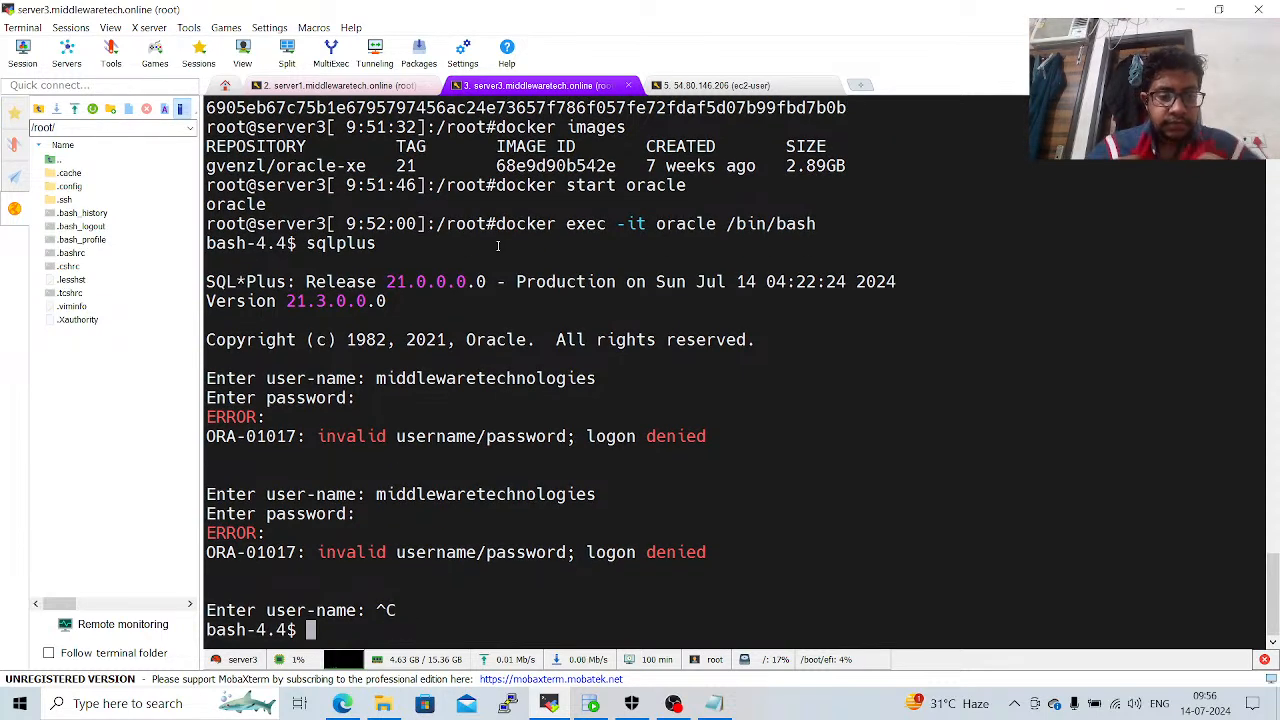
pyautogui.write('exit')
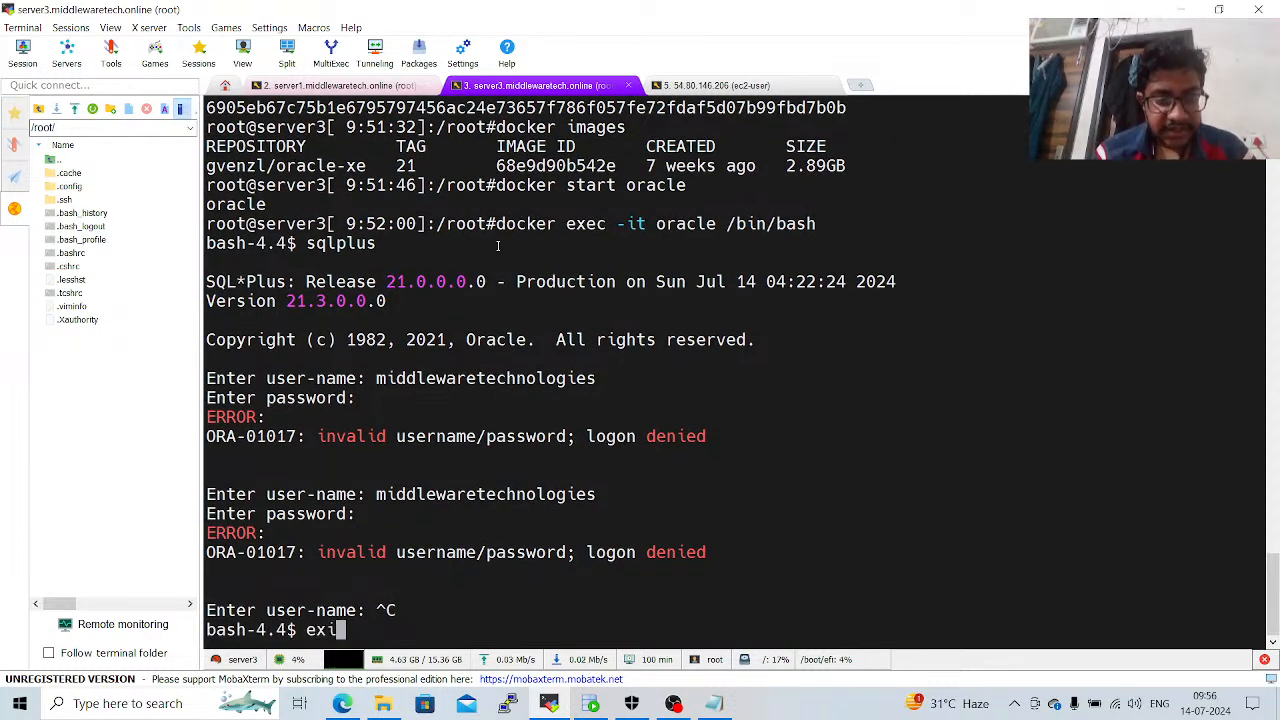
pyautogui.press('Return')
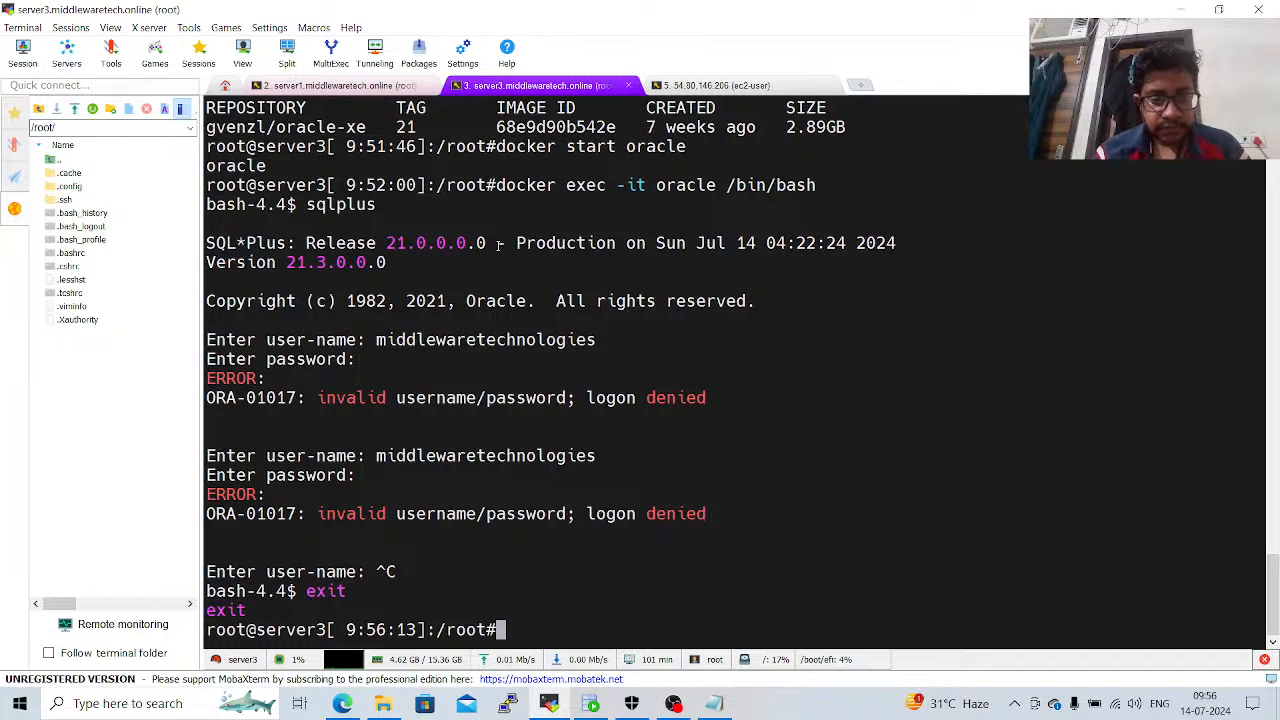
# Clear the terminal and open a bash shell in the container with "docker exec -it oracle /bin/bash".
pyautogui.hotkey('ctrl', 'l')
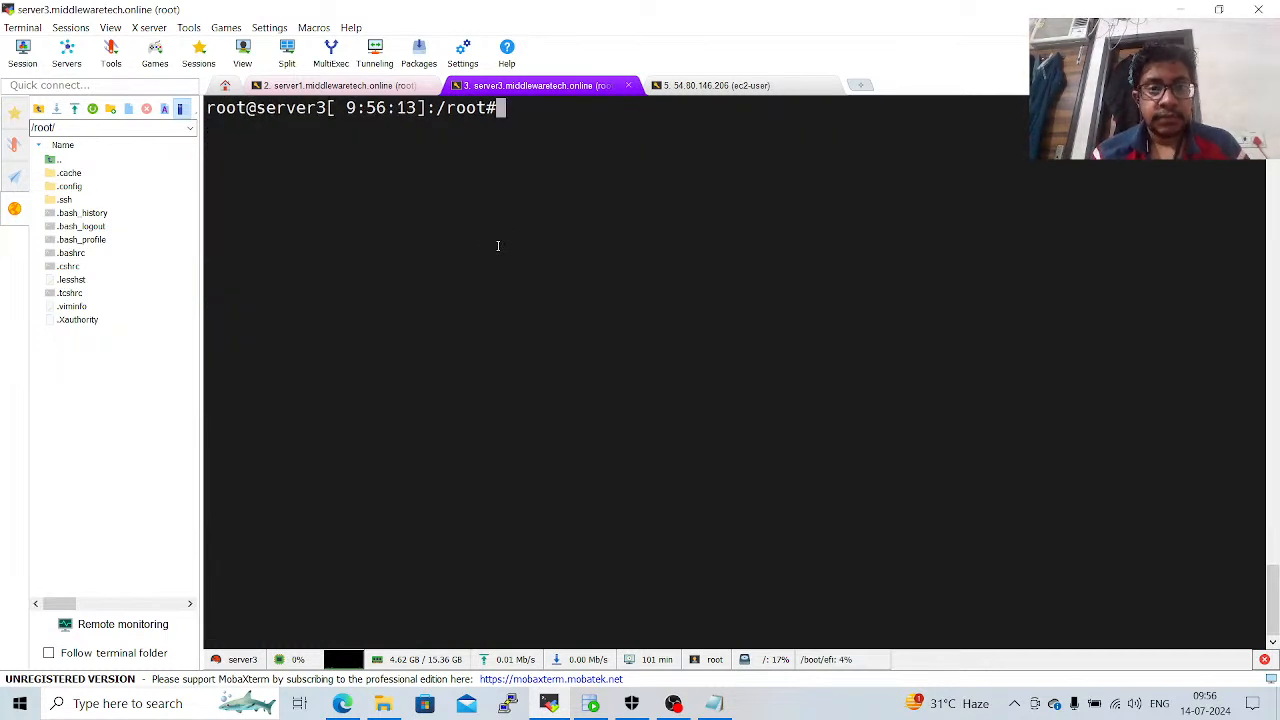
pyautogui.press('Up')
pyautogui.press('Up')
pyautogui.press('Up')
pyautogui.press('Return')
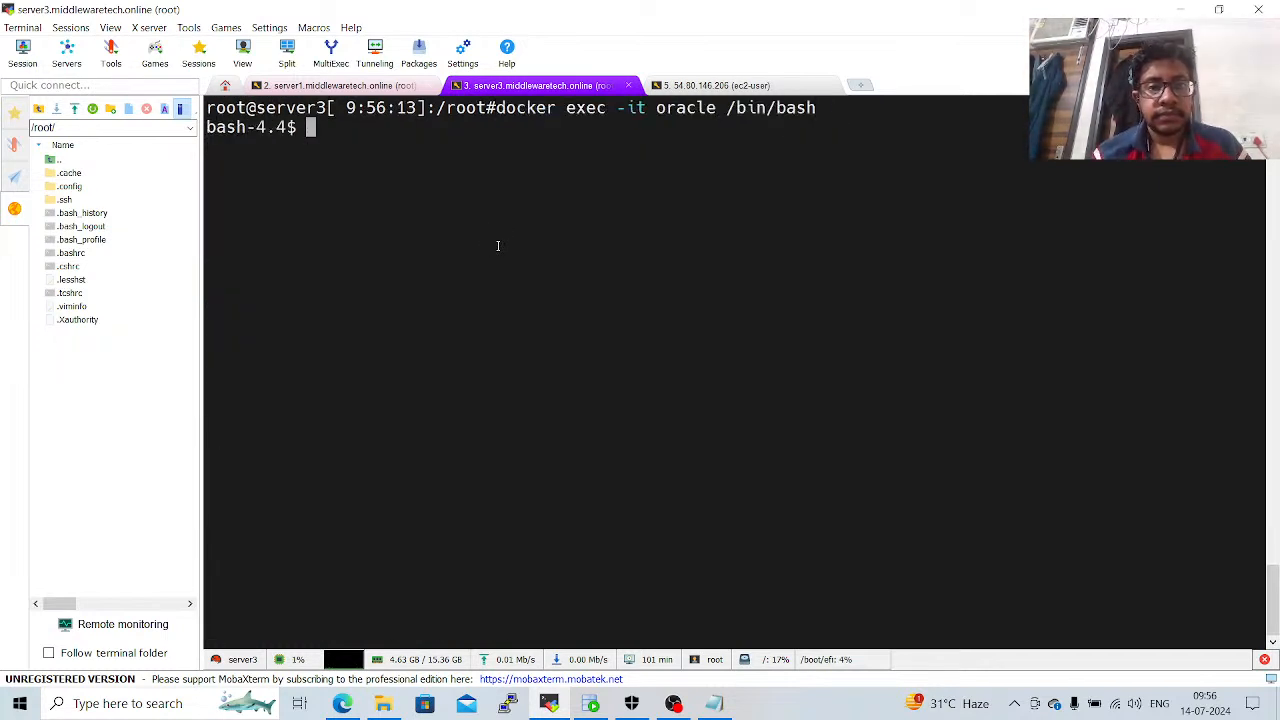
# Start sqlplus in the container and submit the user-name wasadmin with the account password.
pyautogui.write('sqlplus')
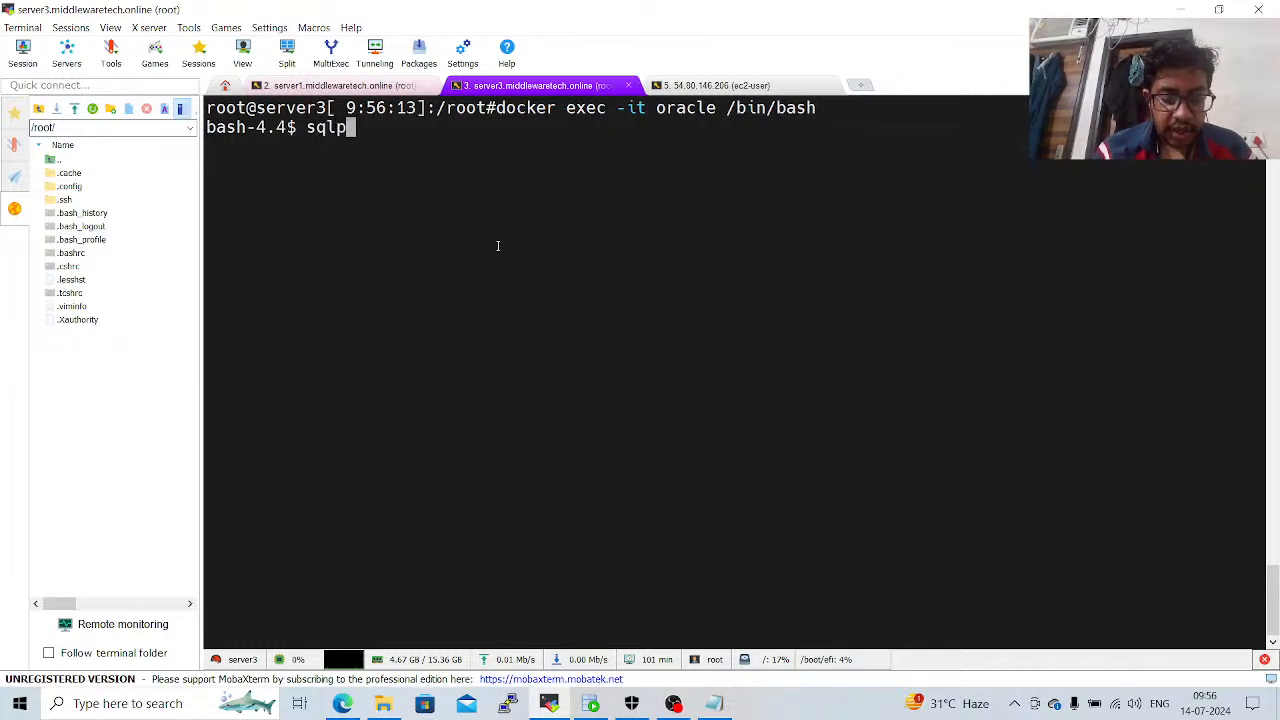
pyautogui.press('Return')
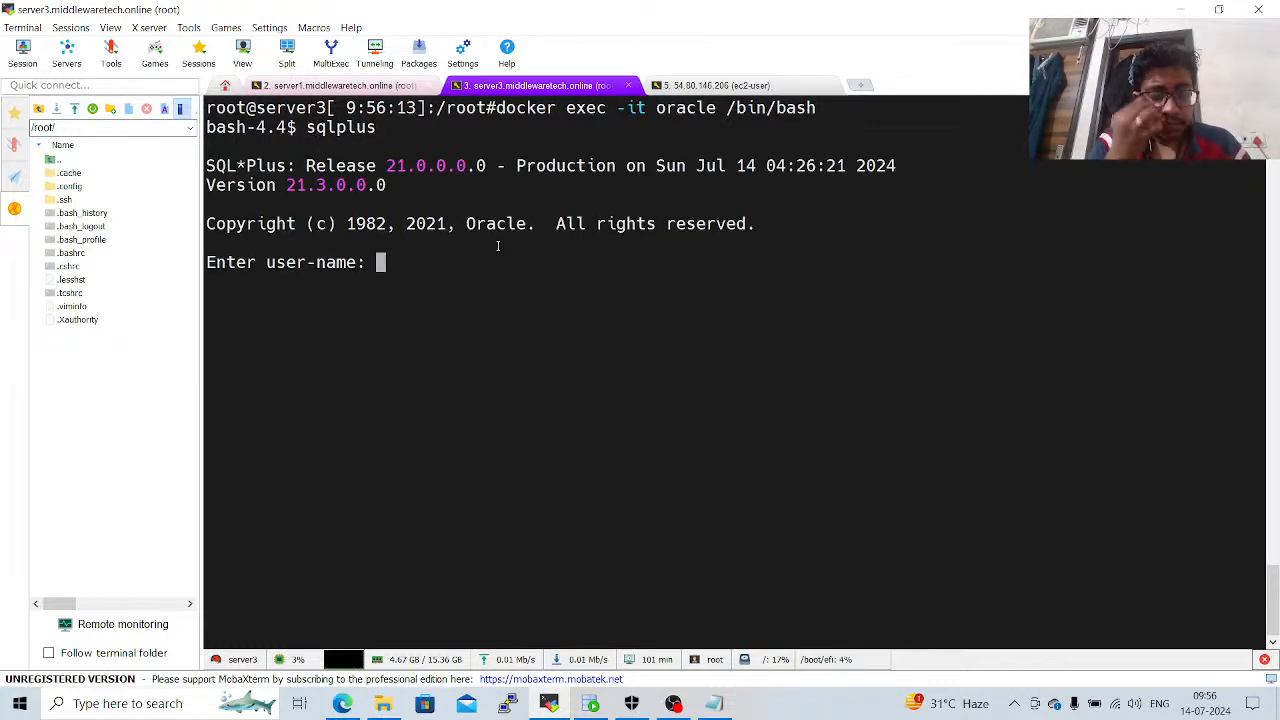
pyautogui.write('wasadmin')
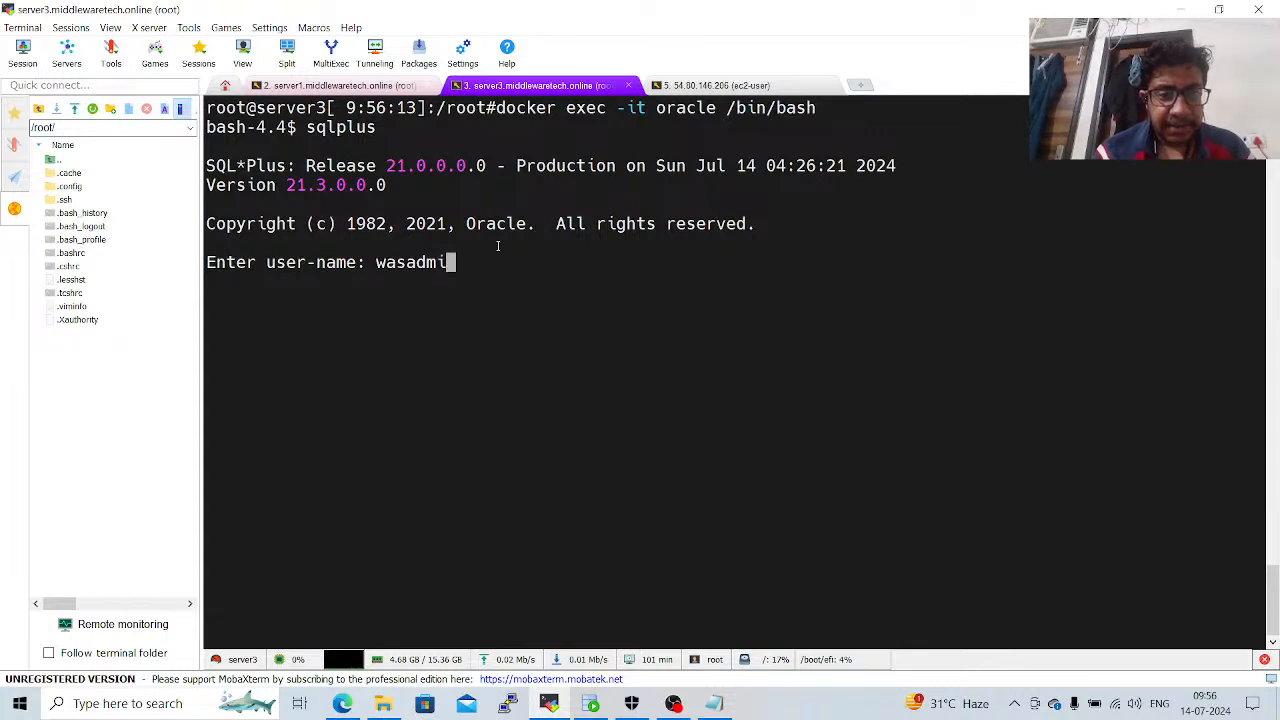
pyautogui.press('Return')
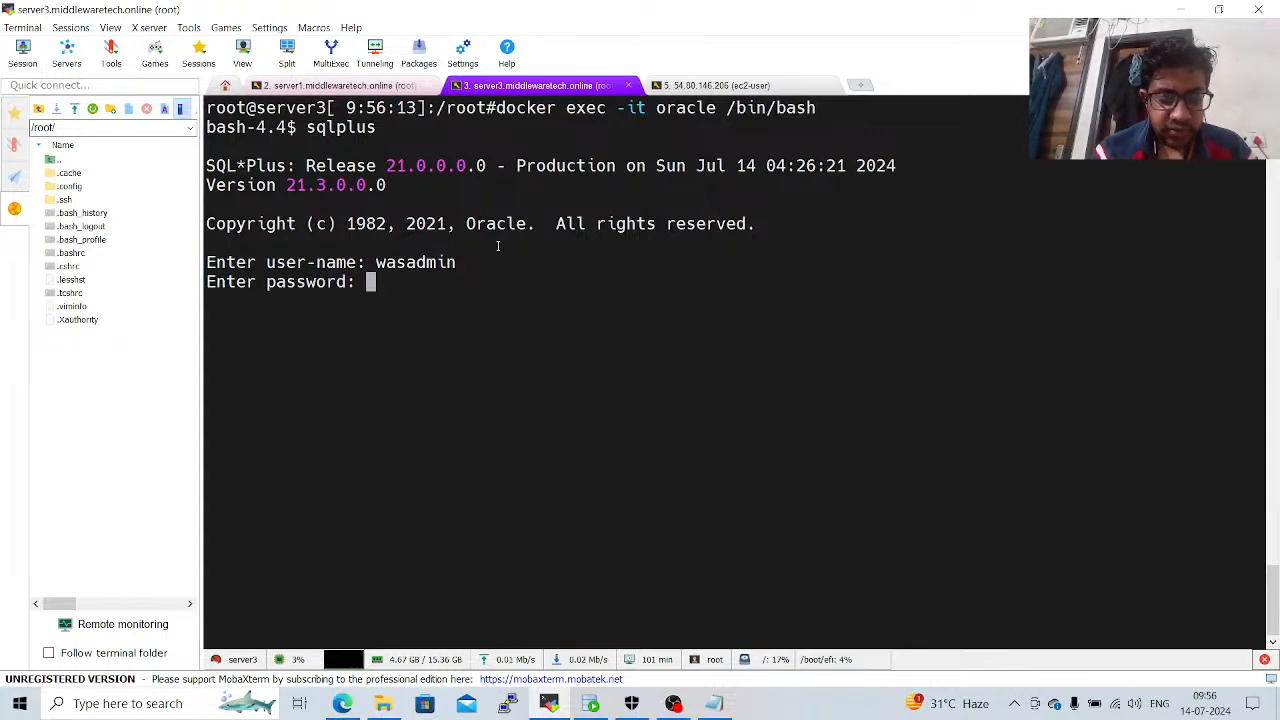
pyautogui.press('Return')
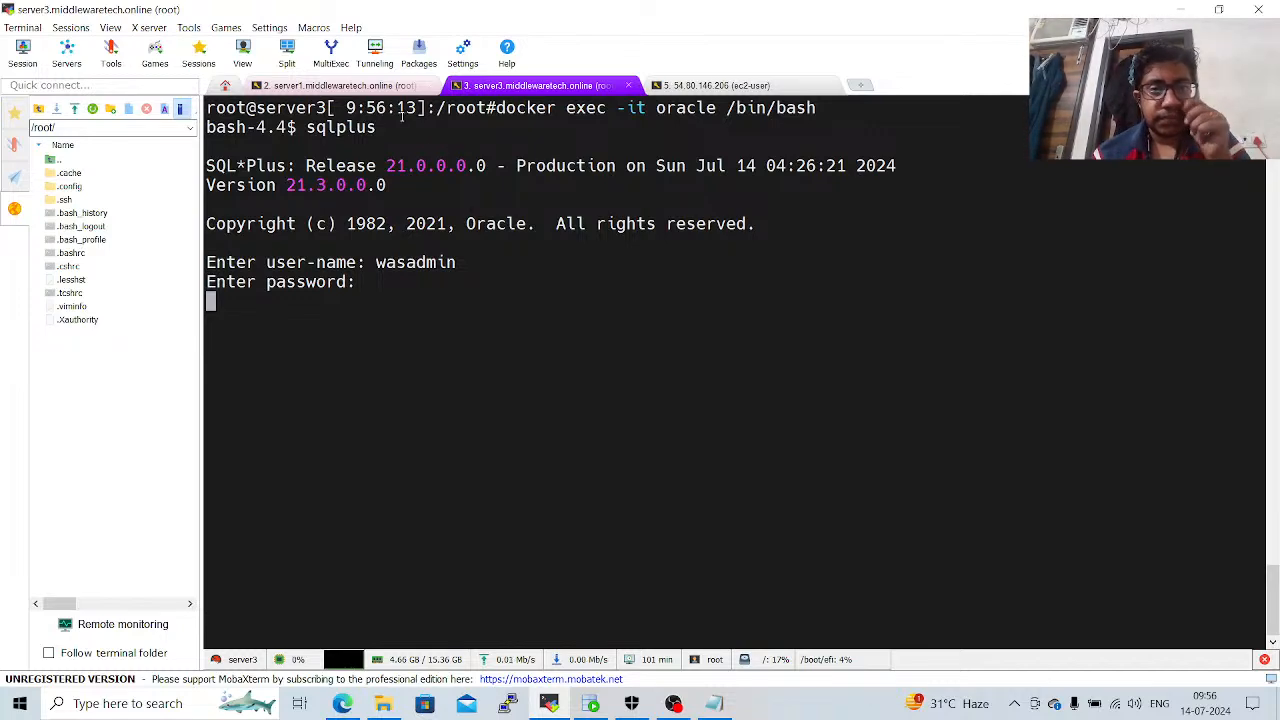
# Switch to the server1 session and run "select * from websphere;" at its SQL prompt.
pyautogui.click(380, 88)
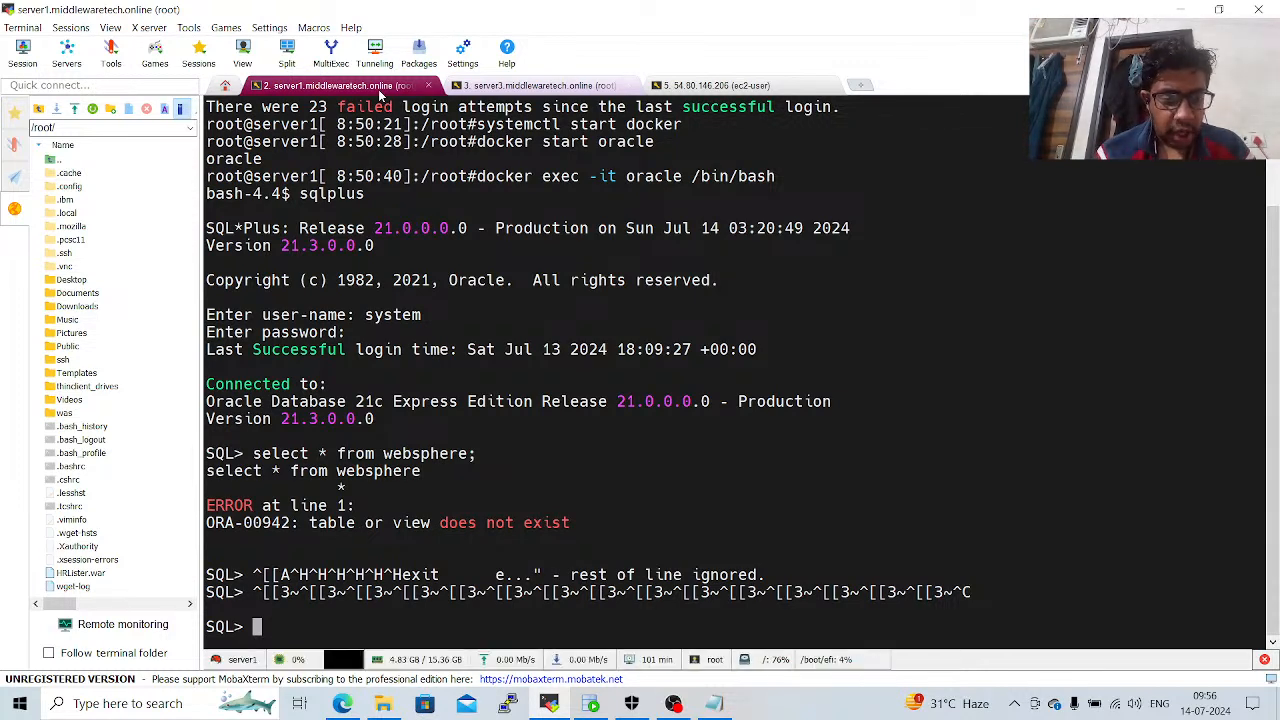
pyautogui.write('sele')
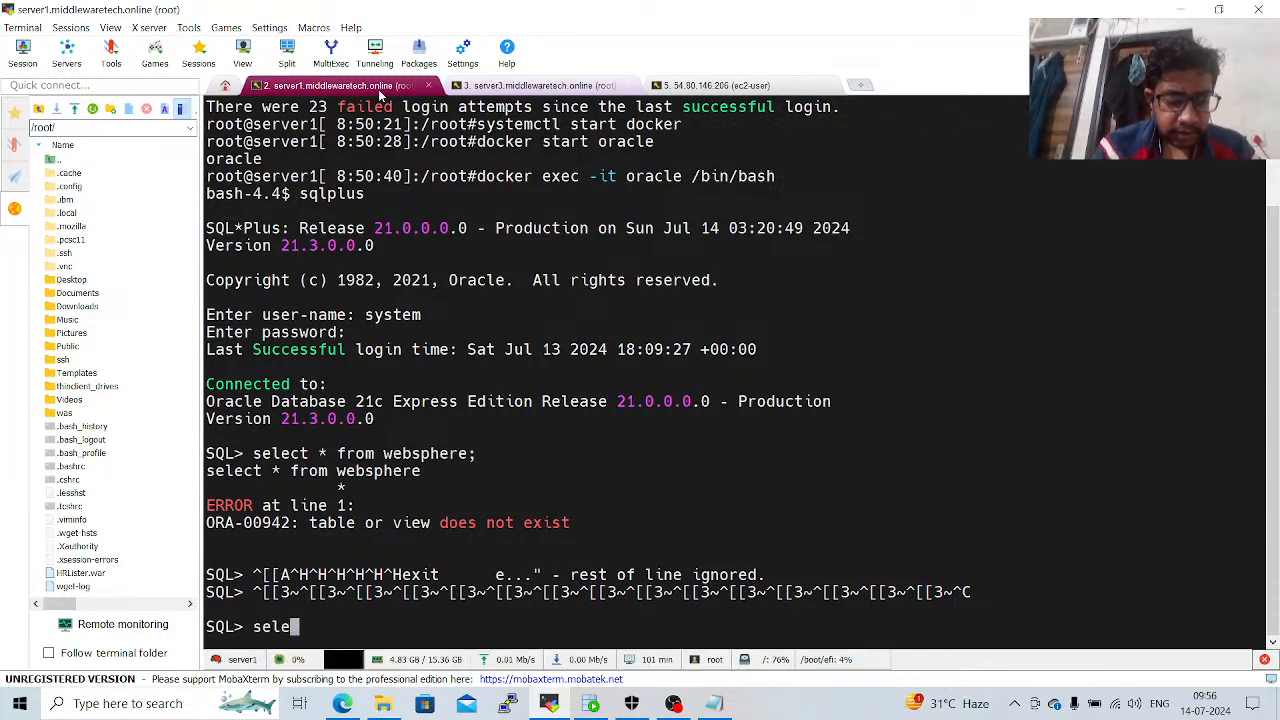
pyautogui.write('ct * from')
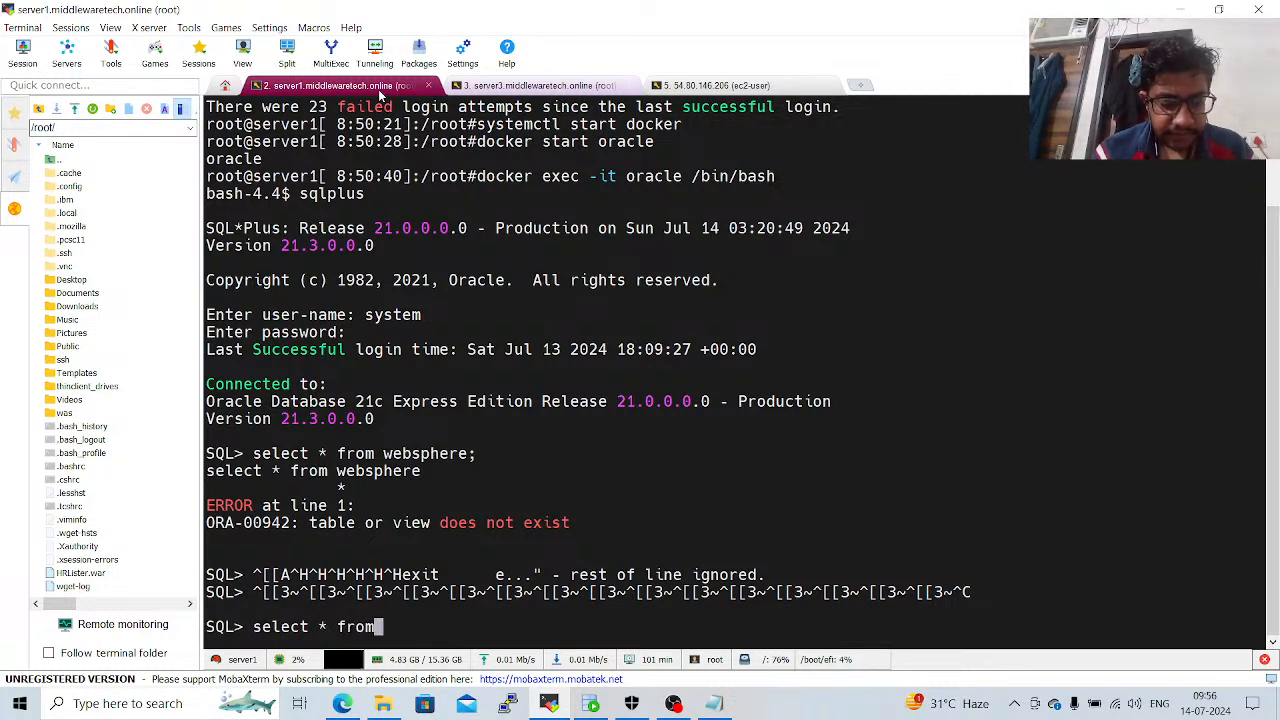
pyautogui.write(' websphere')
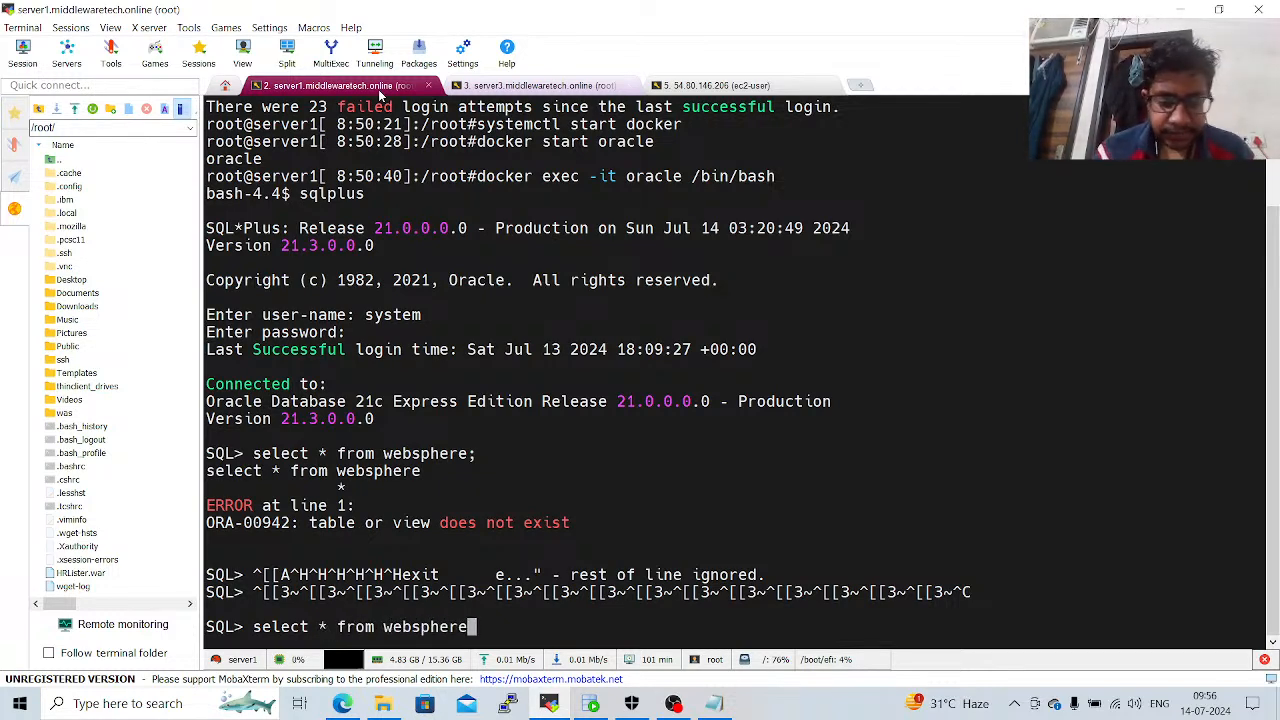
pyautogui.write(';')
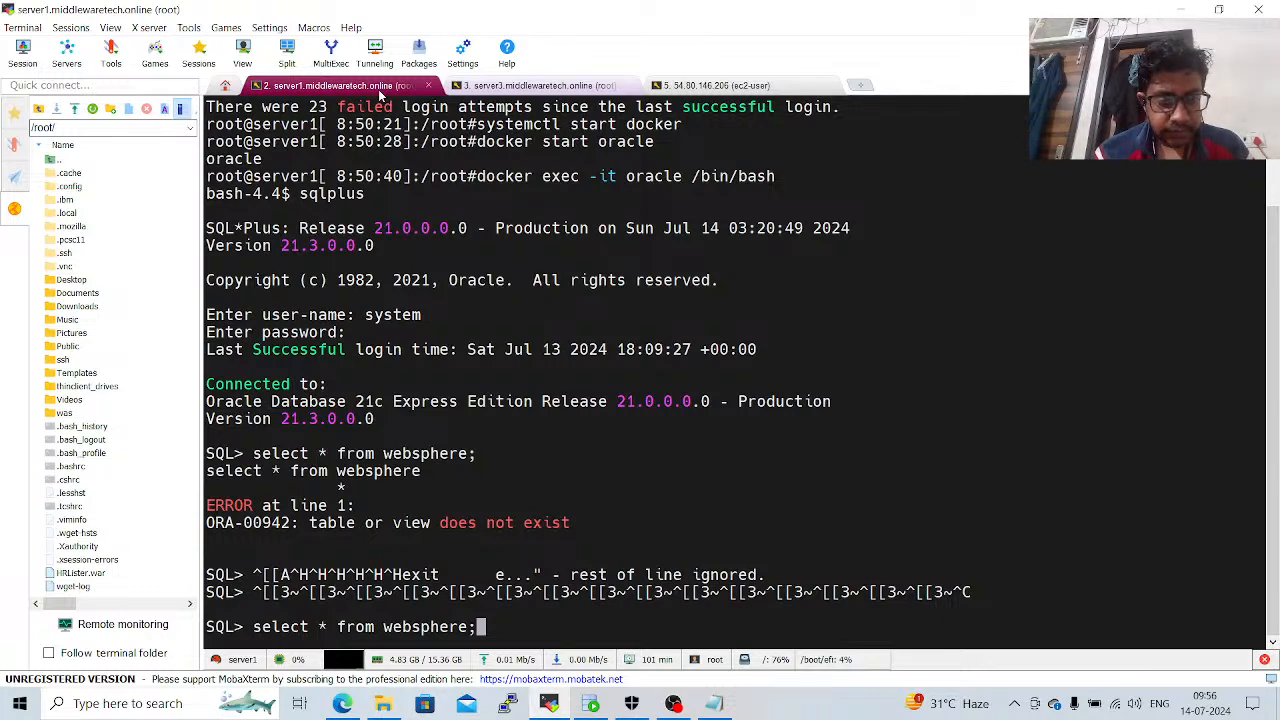
pyautogui.press('Return')
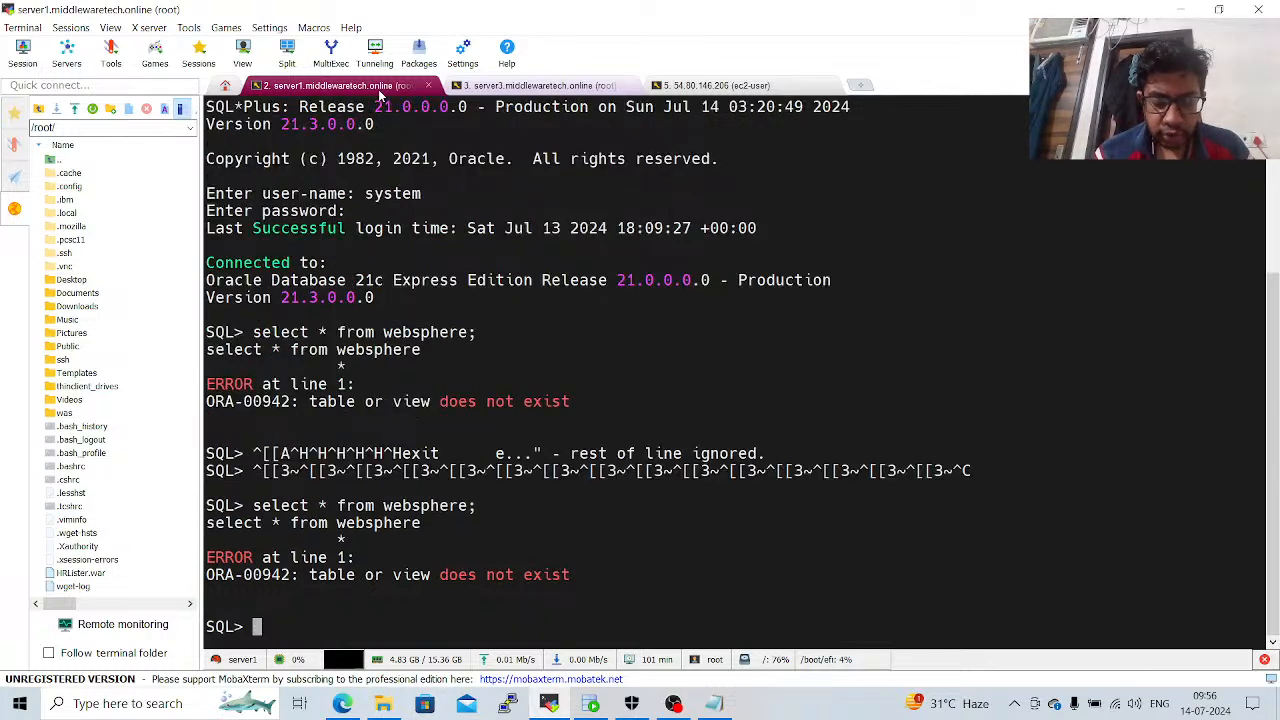
pyautogui.press('Up')
pyautogui.press('BackSpace')
pyautogui.press('BackSpace')
pyautogui.press('BackSpace')
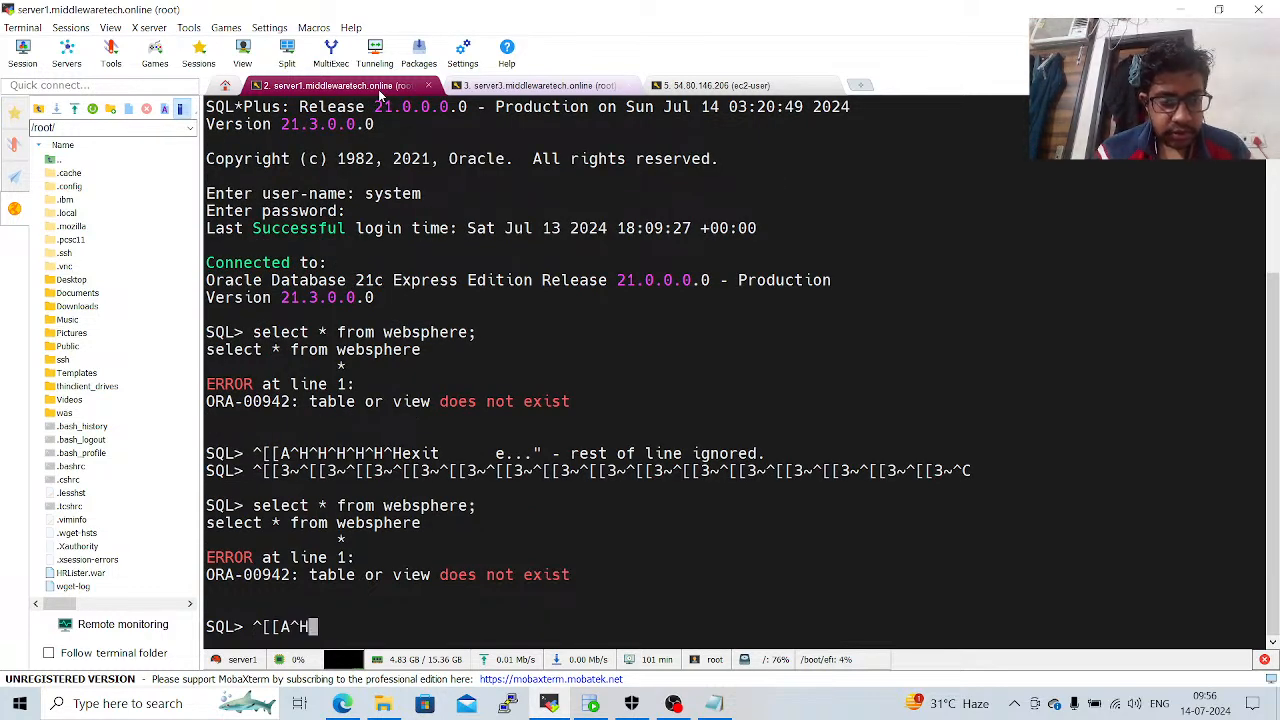
pyautogui.hotkey('ctrl', 'c')
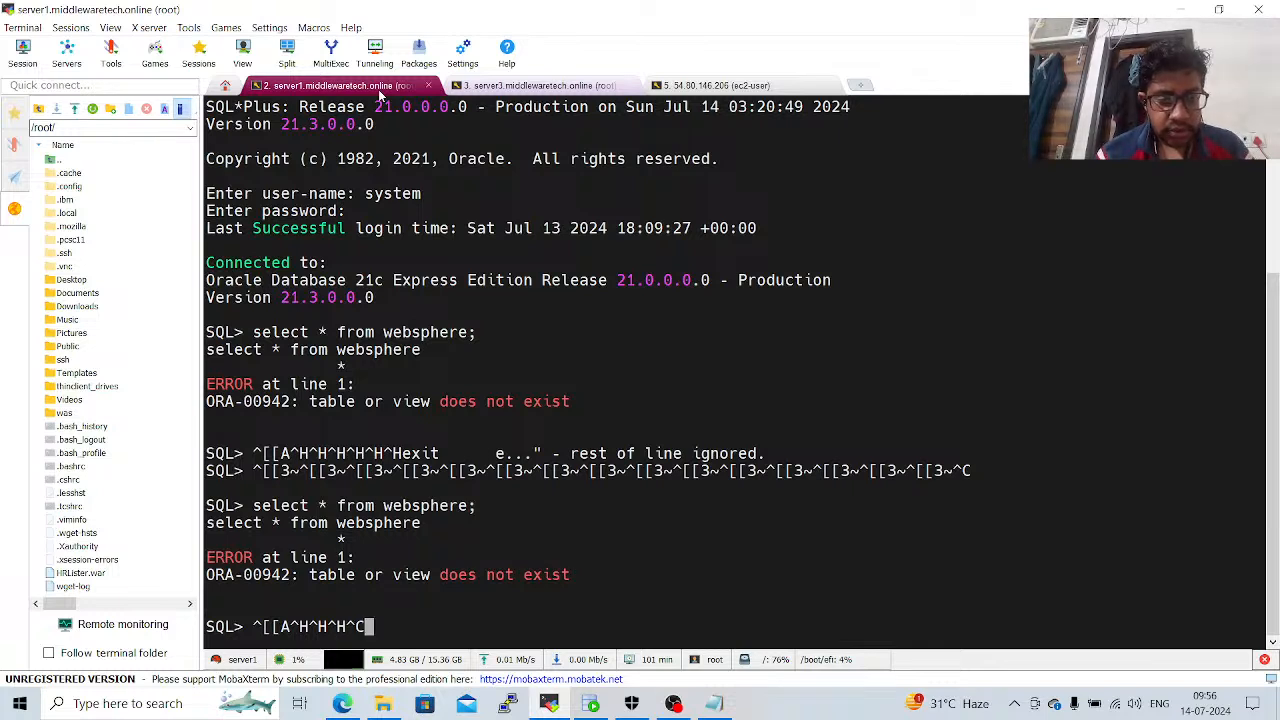
pyautogui.press('Return')
# Run the query "select * from wasadmin;" at the SQL prompt.
pyautogui.write('sele')
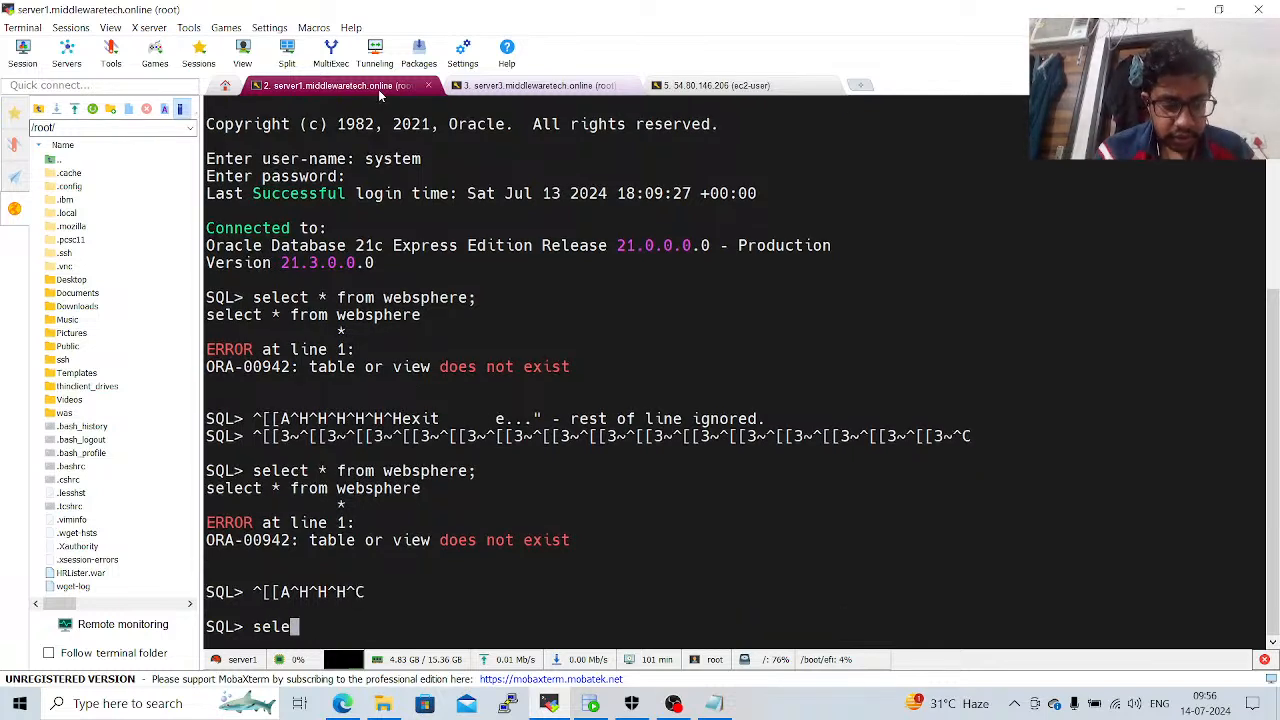
pyautogui.write('ct * fro')
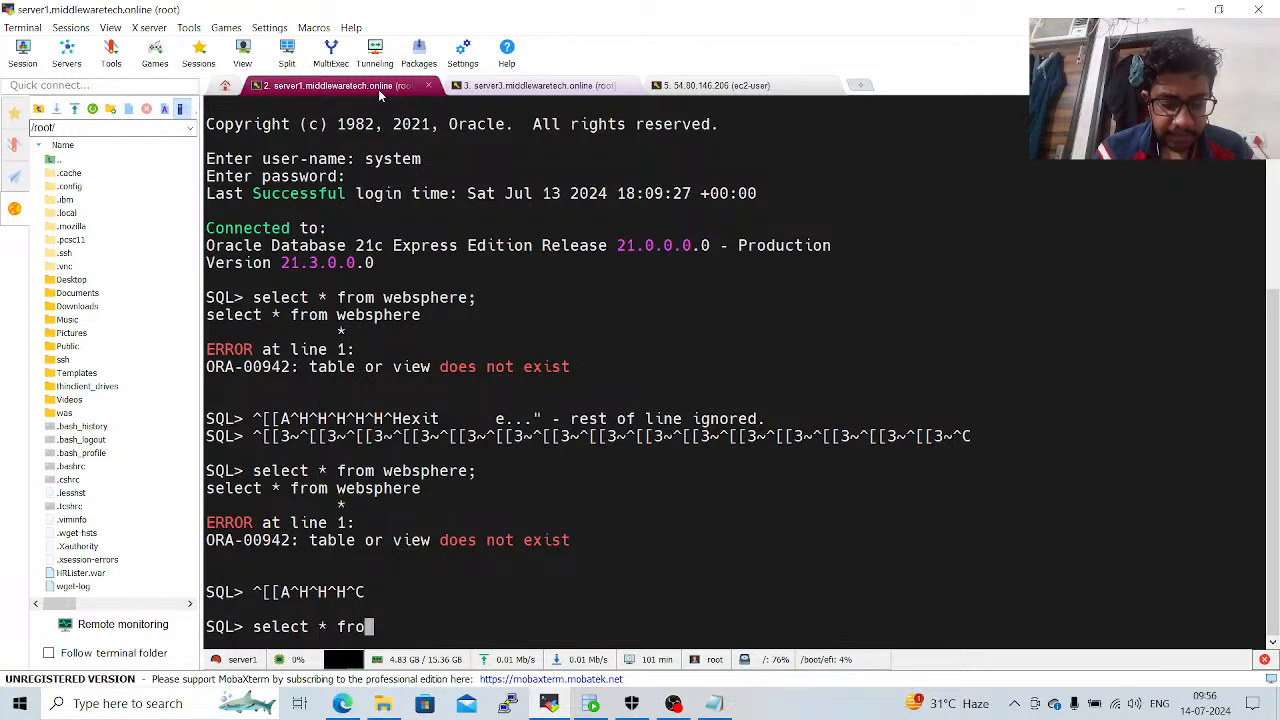
pyautogui.write('m wasadm')
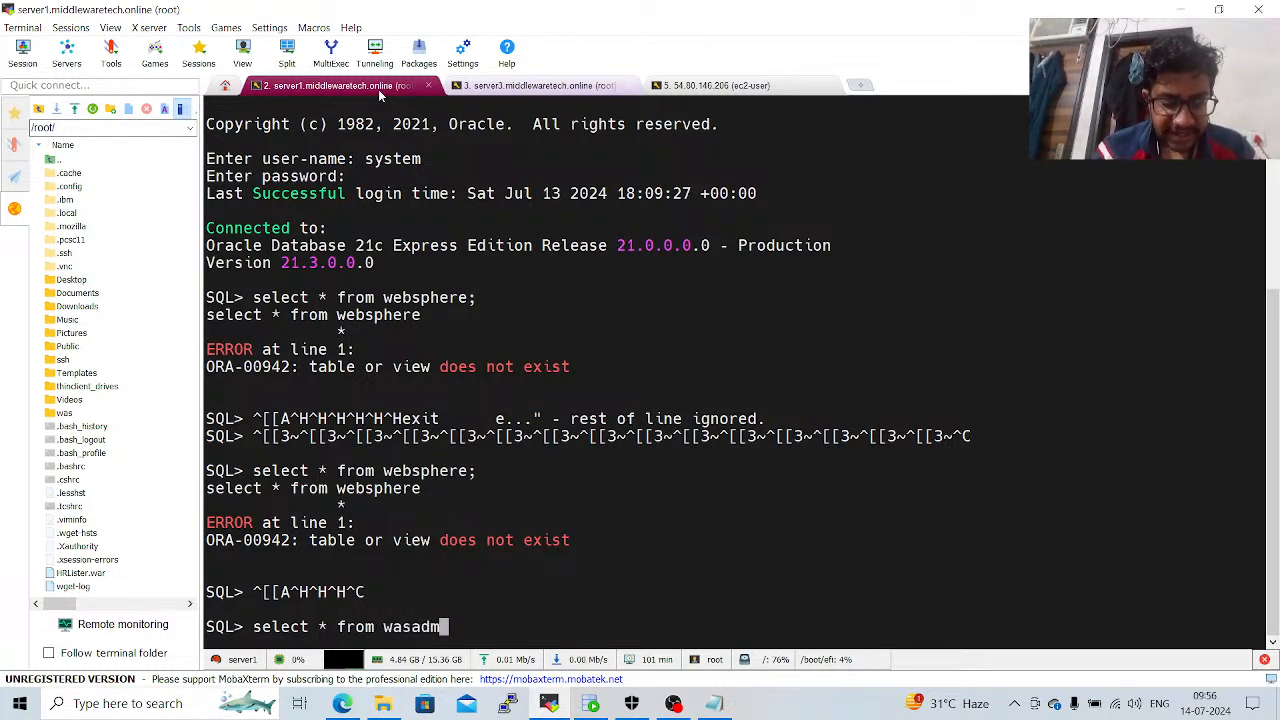
pyautogui.write('in;')
pyautogui.press('Return')
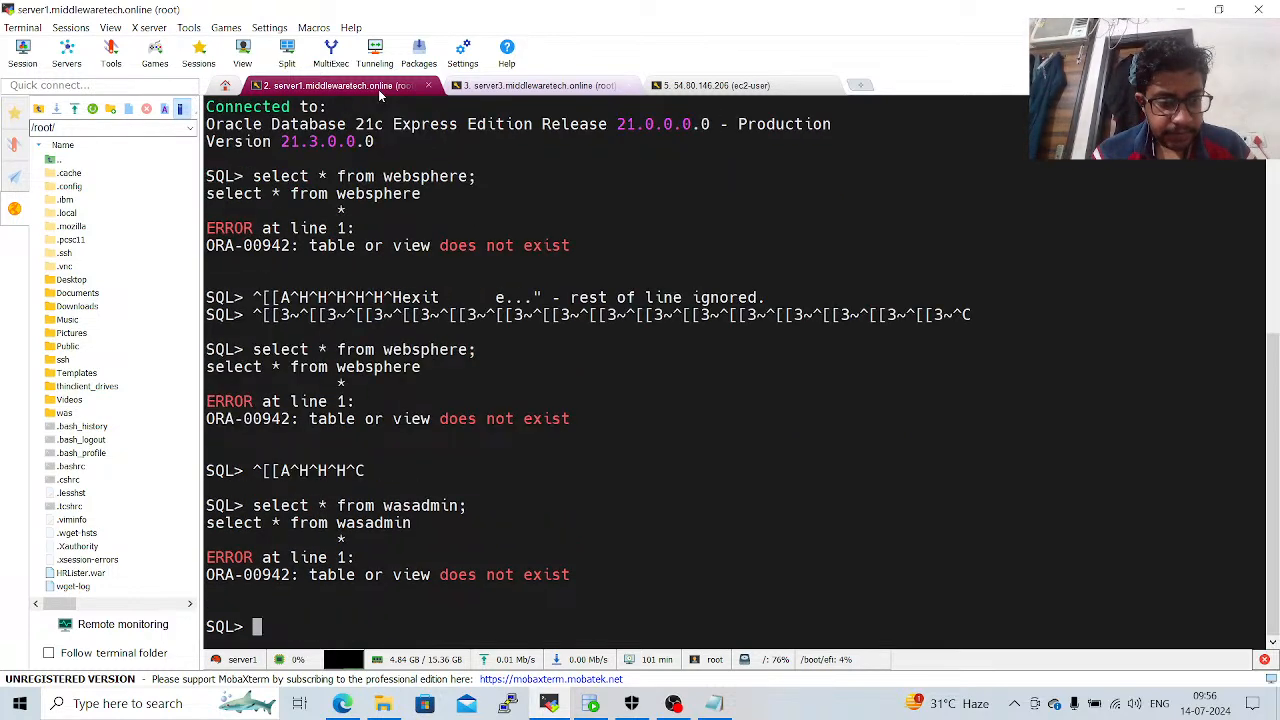
pyautogui.write('se')
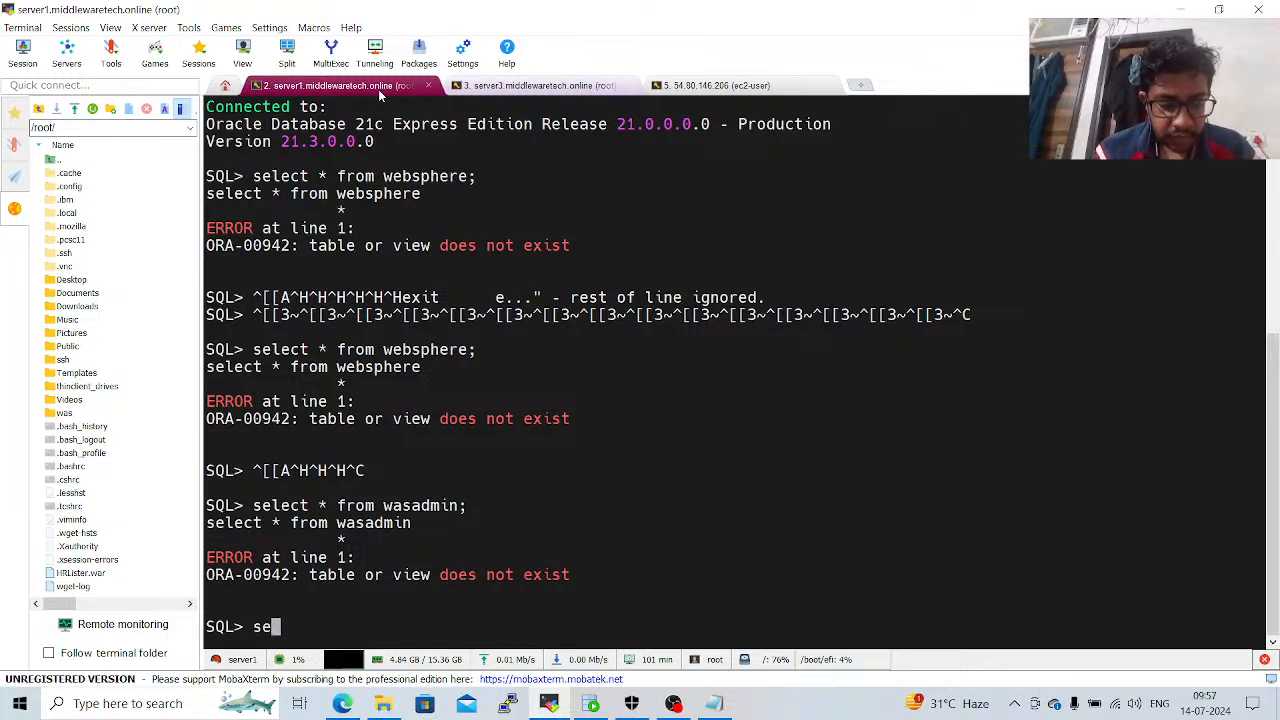
pyautogui.write('lect 8 fro')
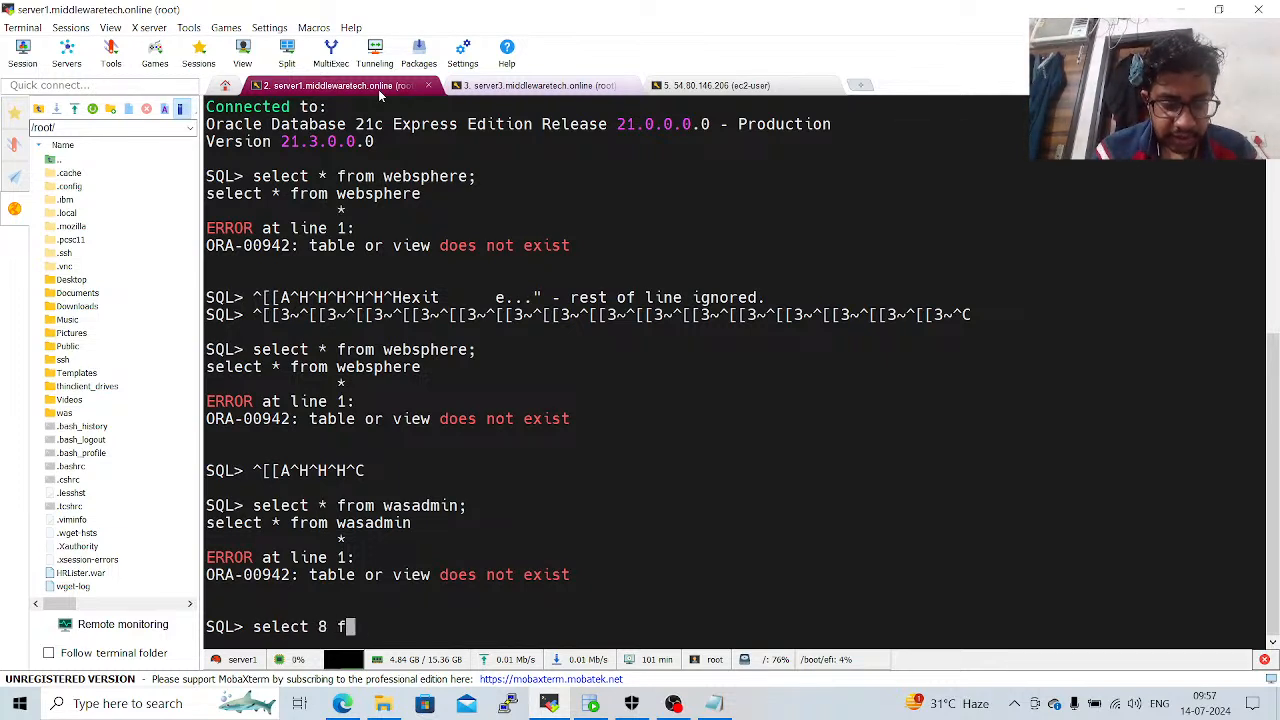
pyautogui.press('BackSpace')
pyautogui.press('BackSpace')
pyautogui.press('BackSpace')
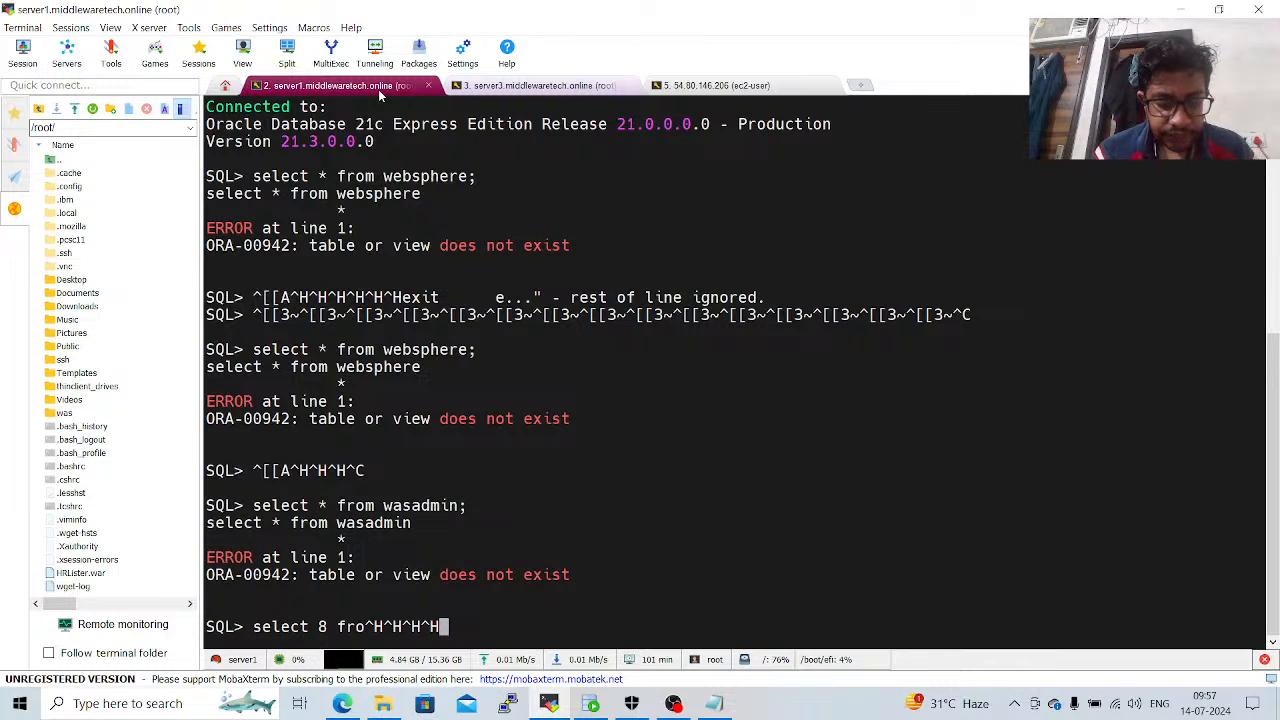
pyautogui.hotkey('ctrl', 'c')
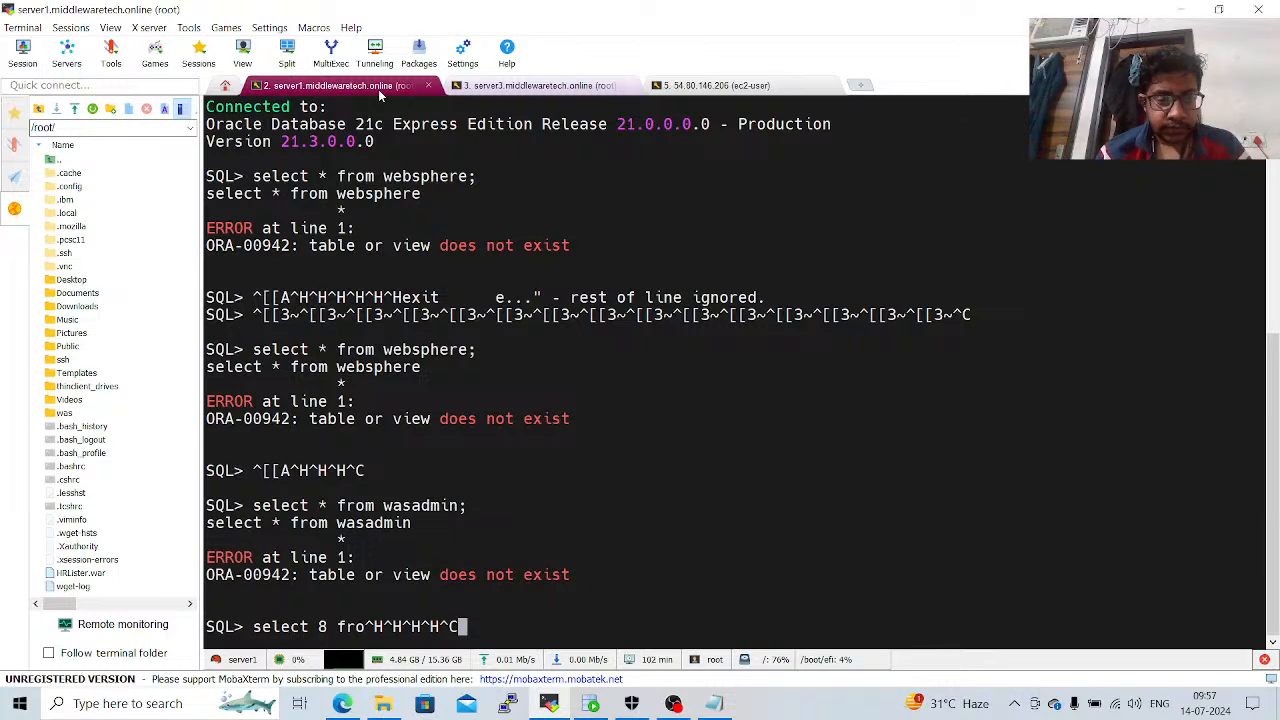
pyautogui.press('Return')
# Try to create a table named employee in SQL*Plus without column definitions.
pyautogui.write('create tab')
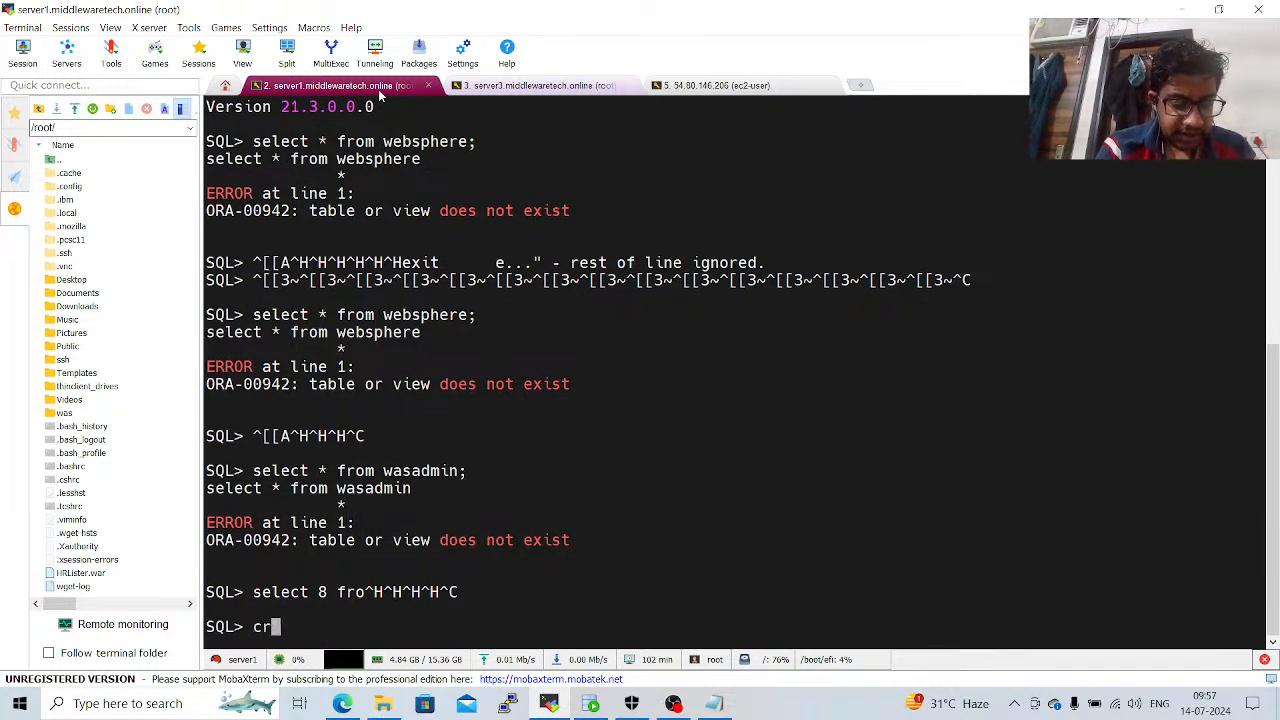
pyautogui.write('le ')
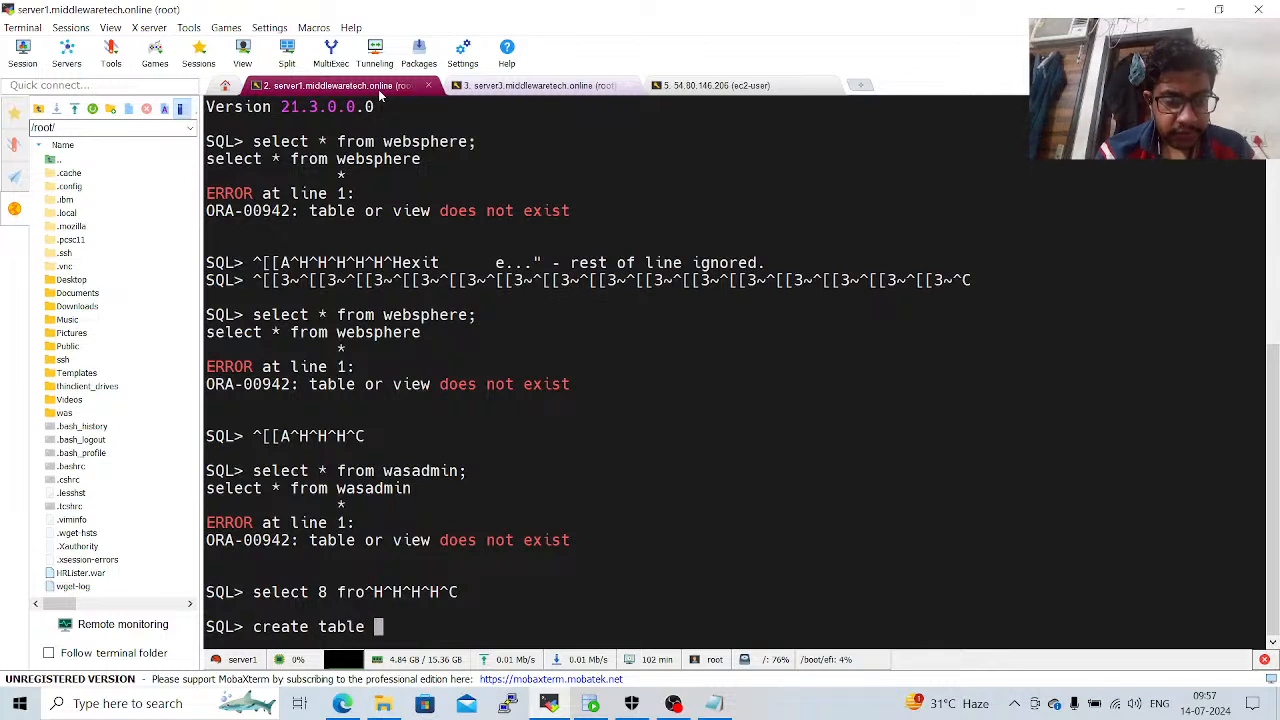
pyautogui.write('employy')
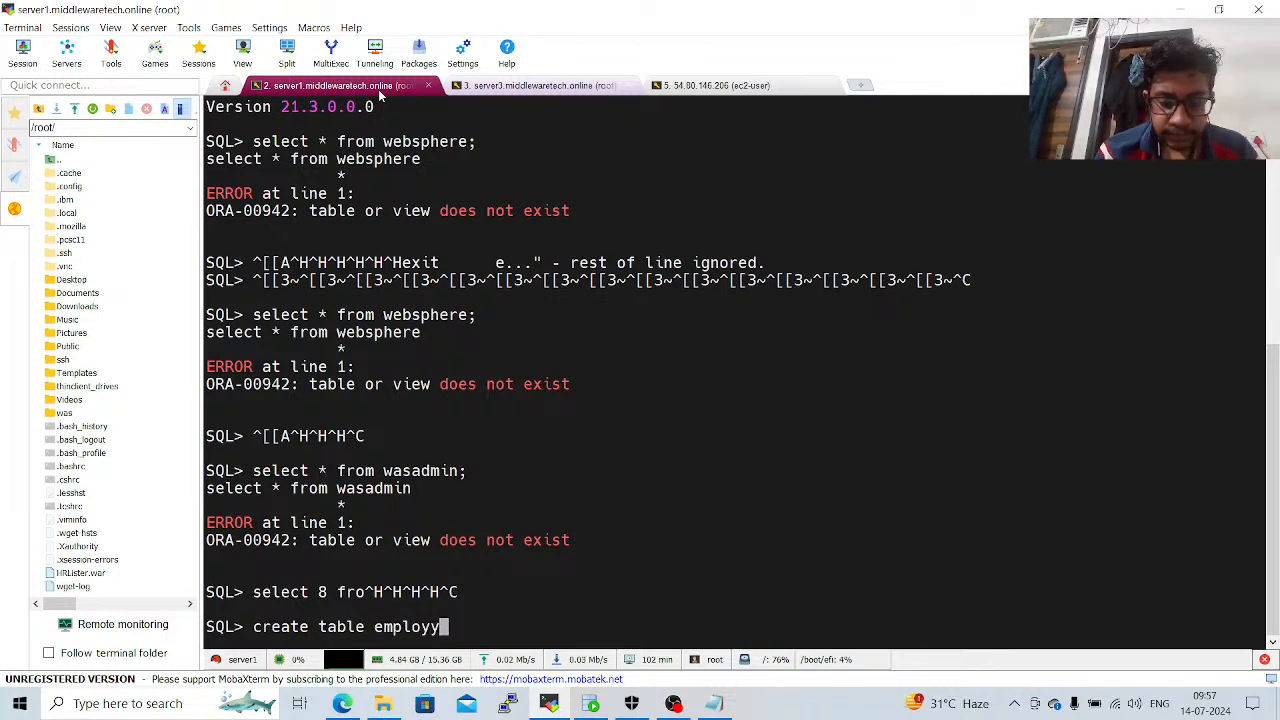
pyautogui.press('BackSpace')
pyautogui.write('ee;')
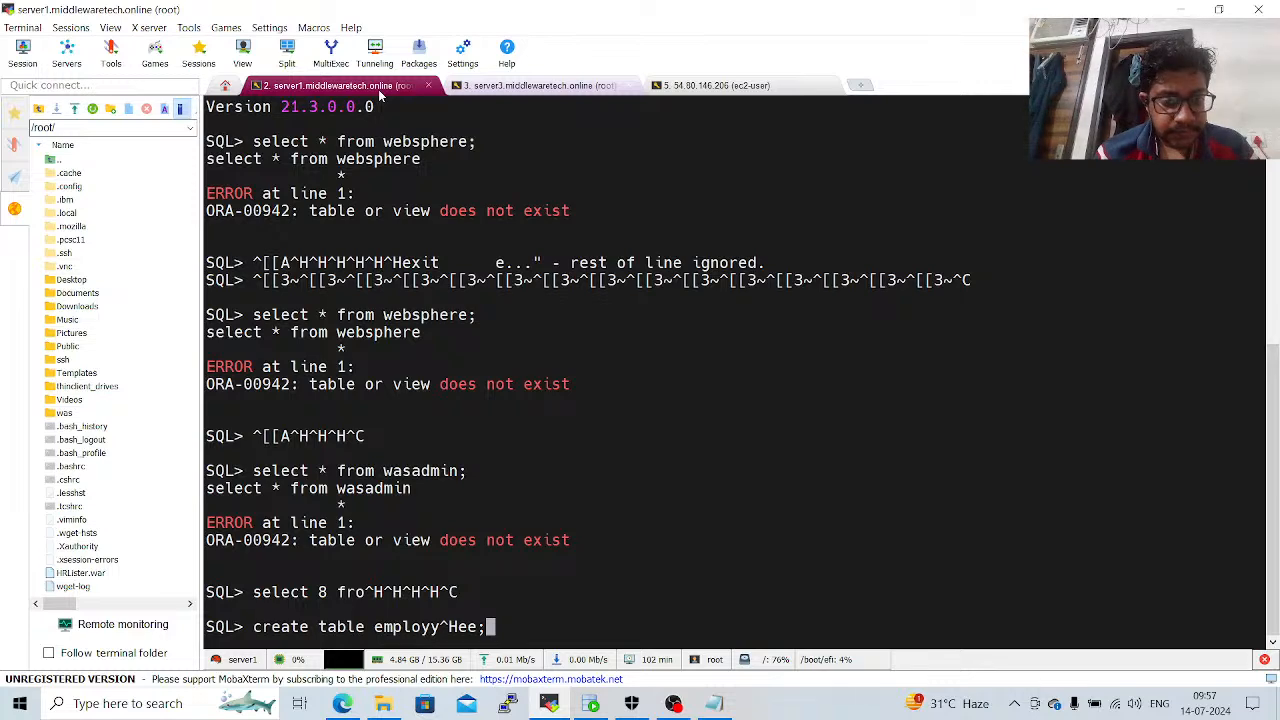
pyautogui.press('Return')
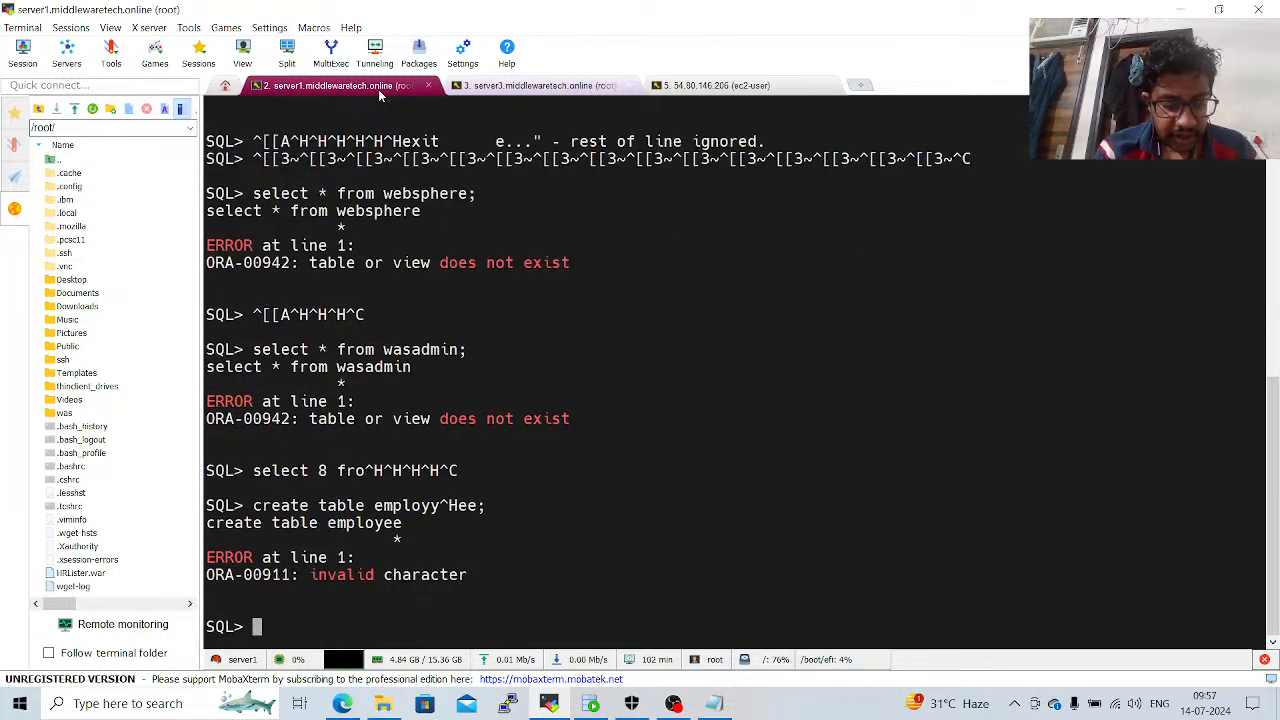
# Retry the table creation with the cleanly entered statement "create table employee;".
pyautogui.write('create ')
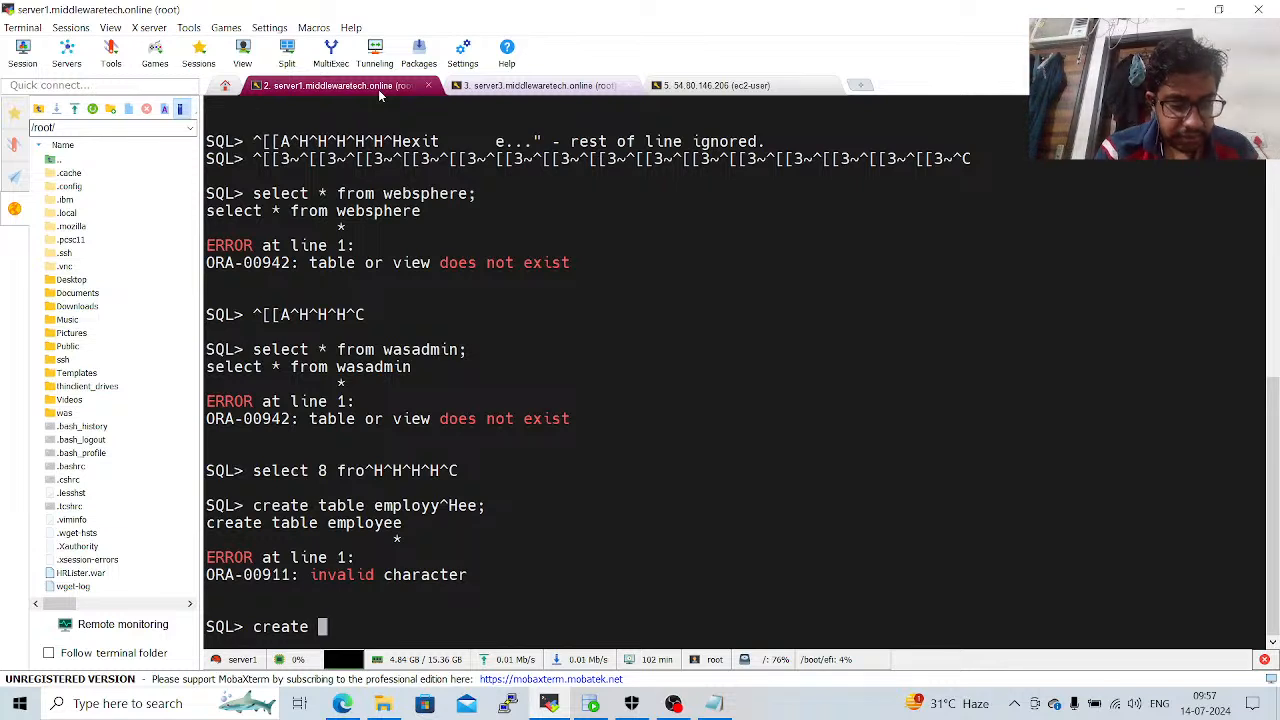
pyautogui.write('table emp')
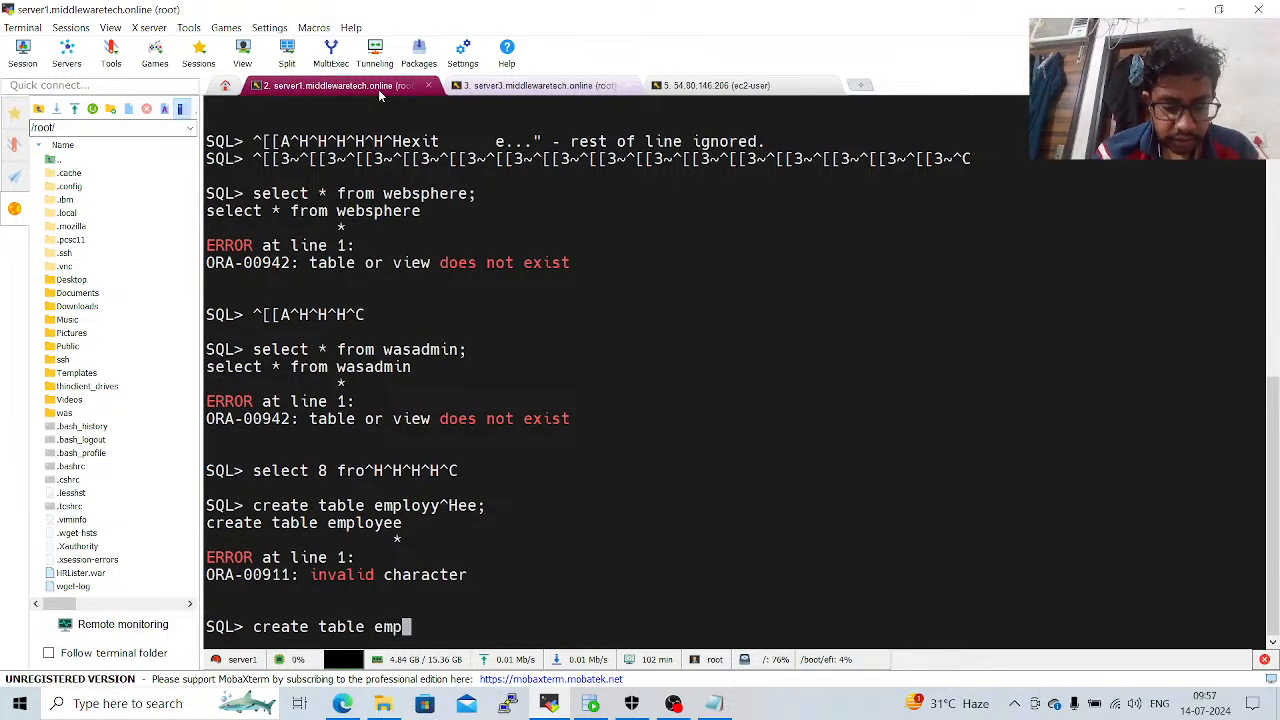
pyautogui.write('loyee')
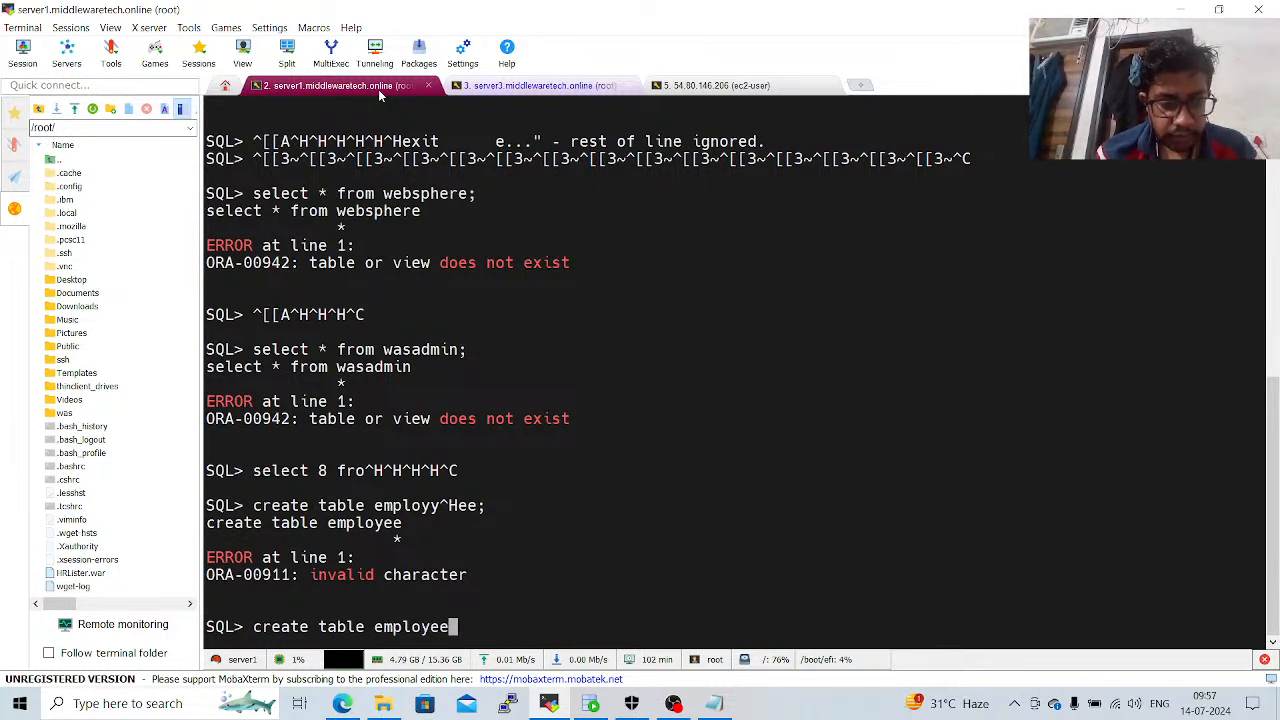
pyautogui.write(';')
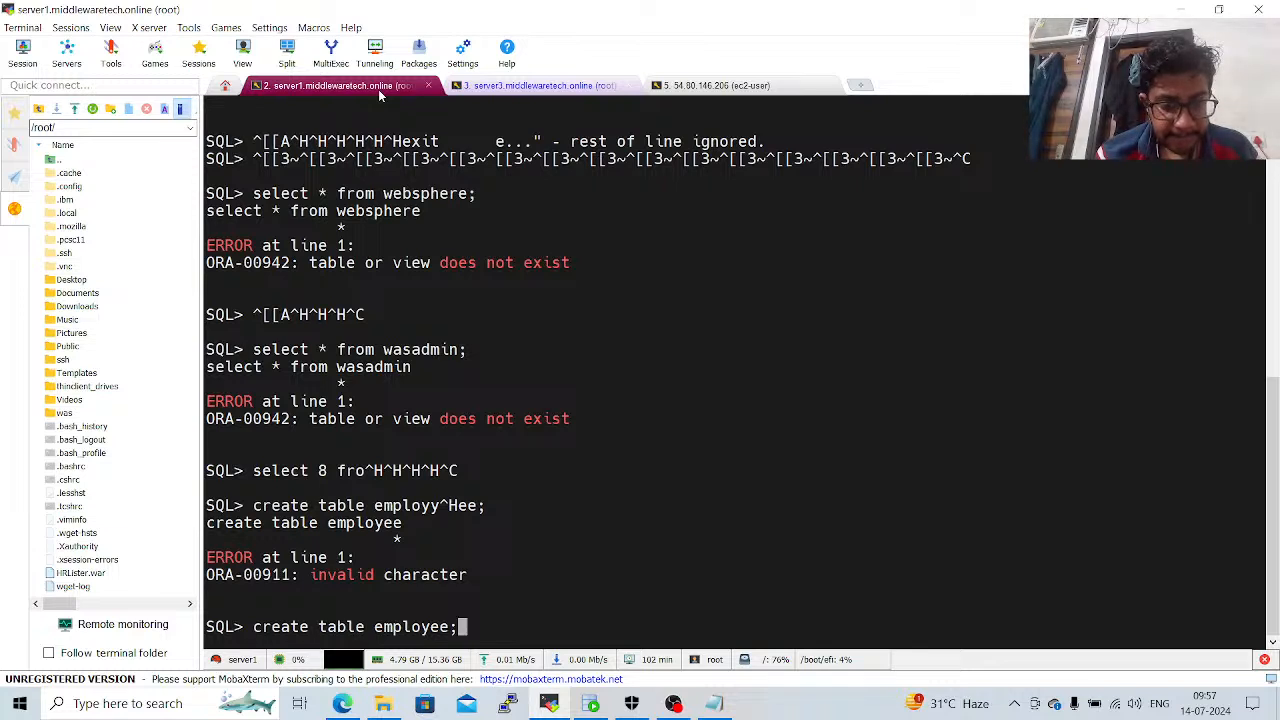
pyautogui.press('Return')
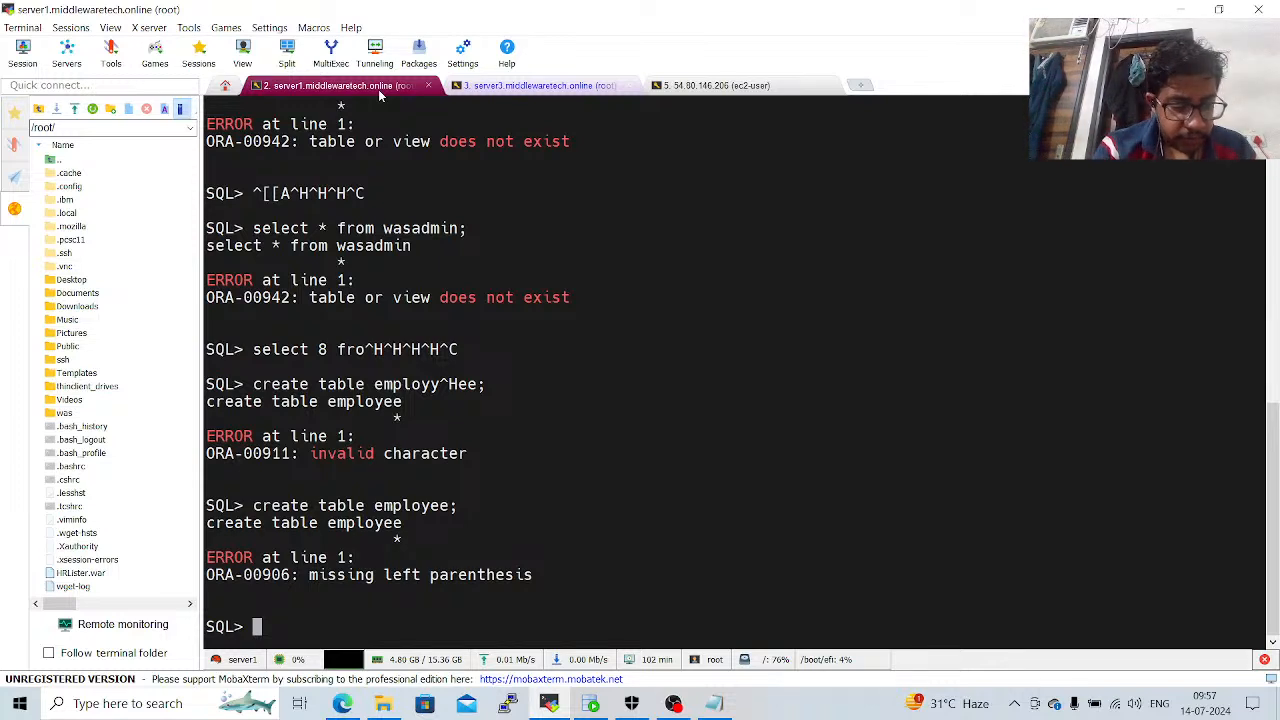
pyautogui.write('createtab')
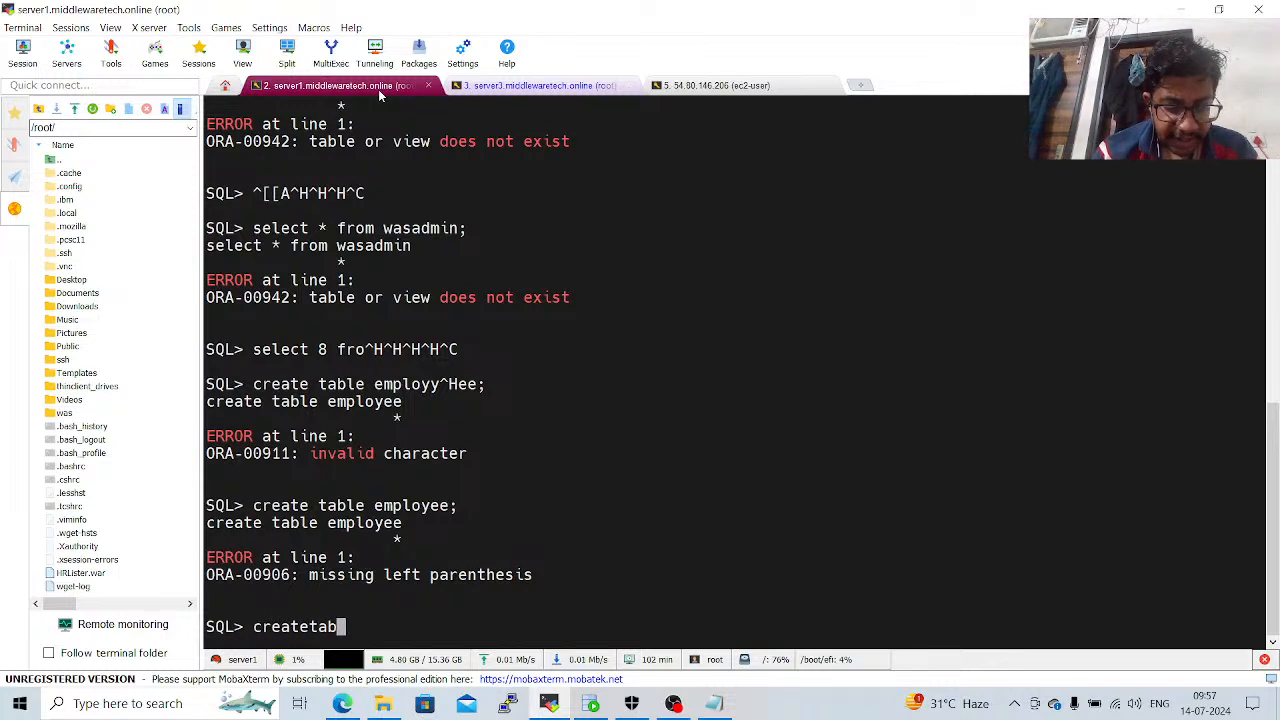
pyautogui.write('le')
pyautogui.press('BackSpace')
pyautogui.press('BackSpace')
pyautogui.press('BackSpace')
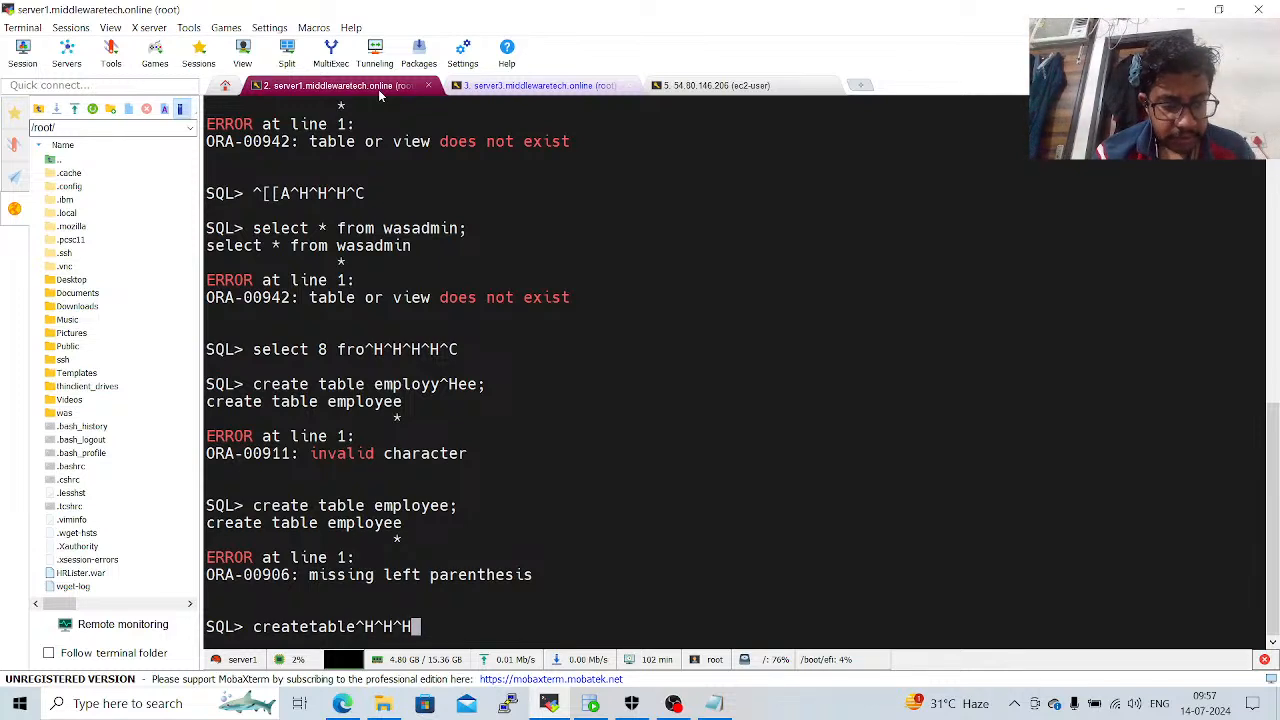
pyautogui.hotkey('ctrl', 'c')
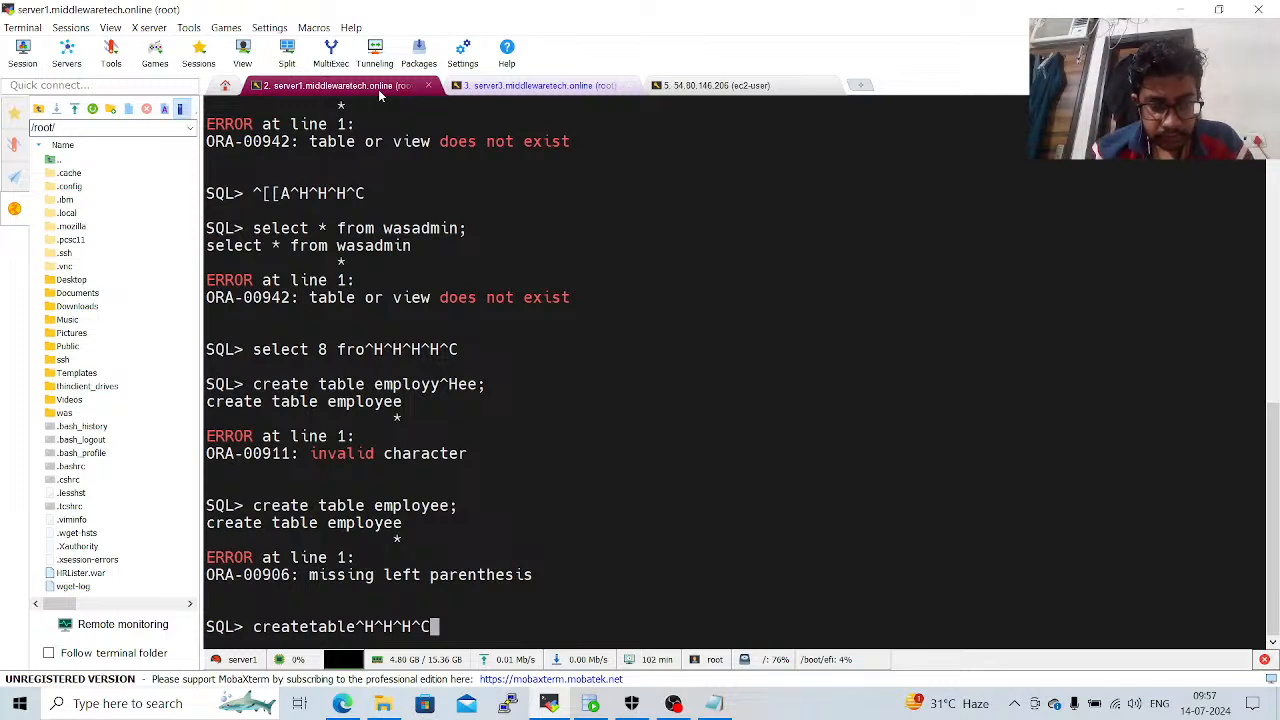
# Switch to SQL Developer and open the oracle connection as system, entering the account password.
pyautogui.click(590, 703)
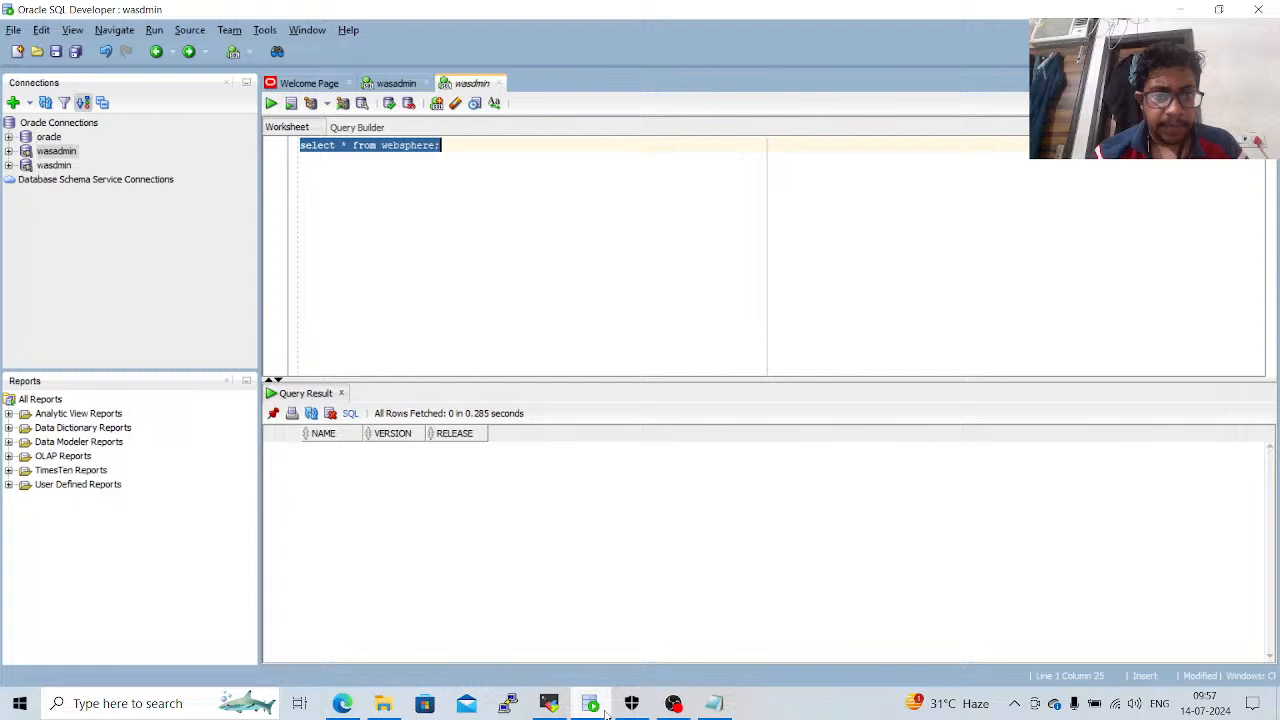
pyautogui.doubleClick(46, 137)
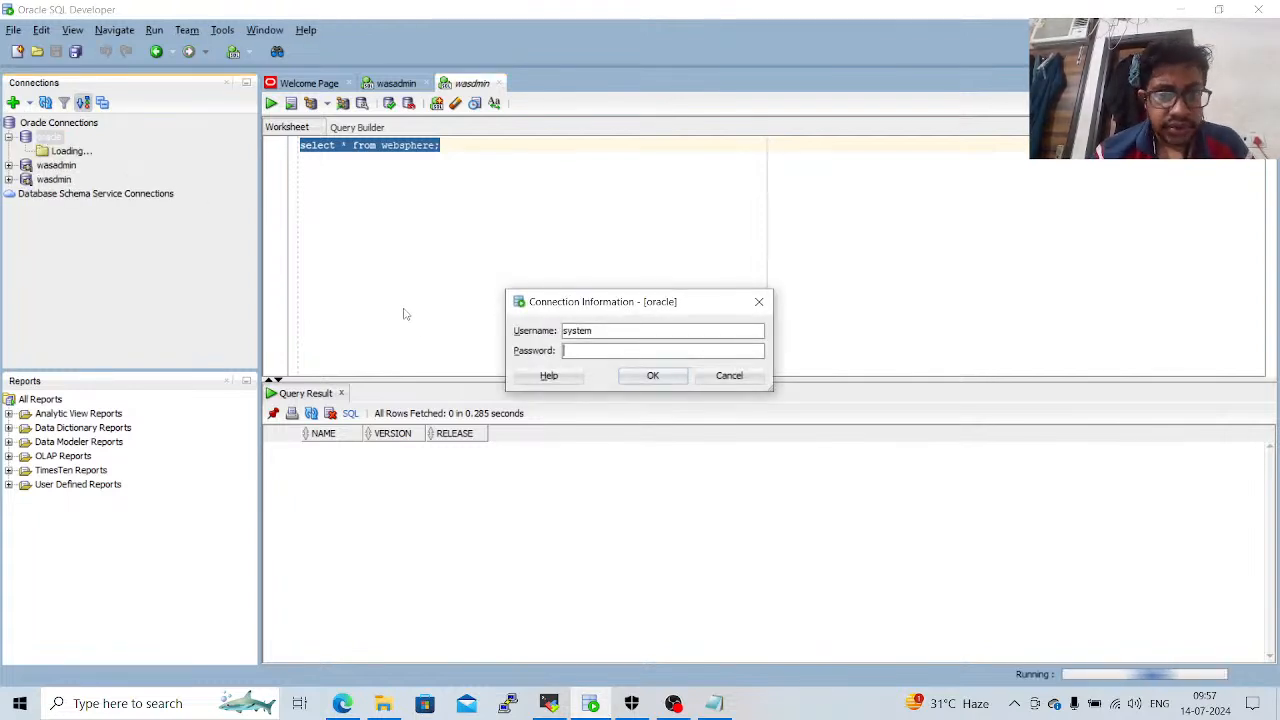
pyautogui.write('****')
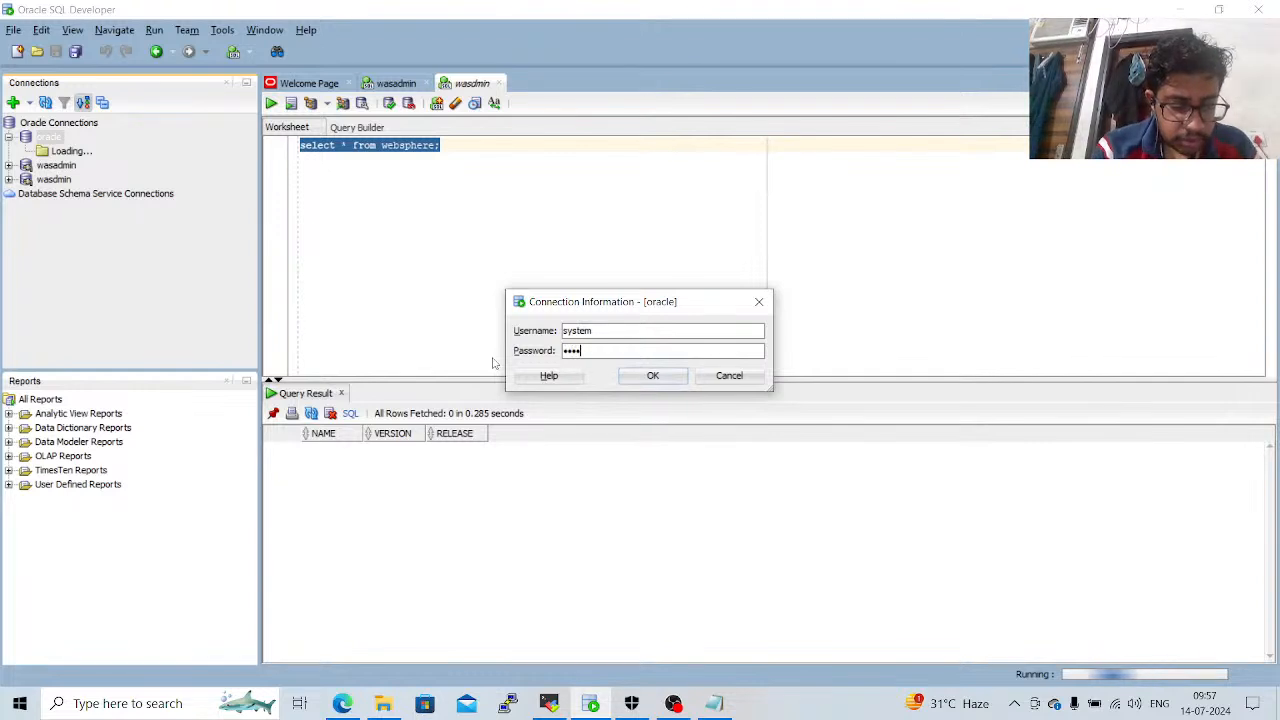
pyautogui.write('*****')
pyautogui.press('Return')
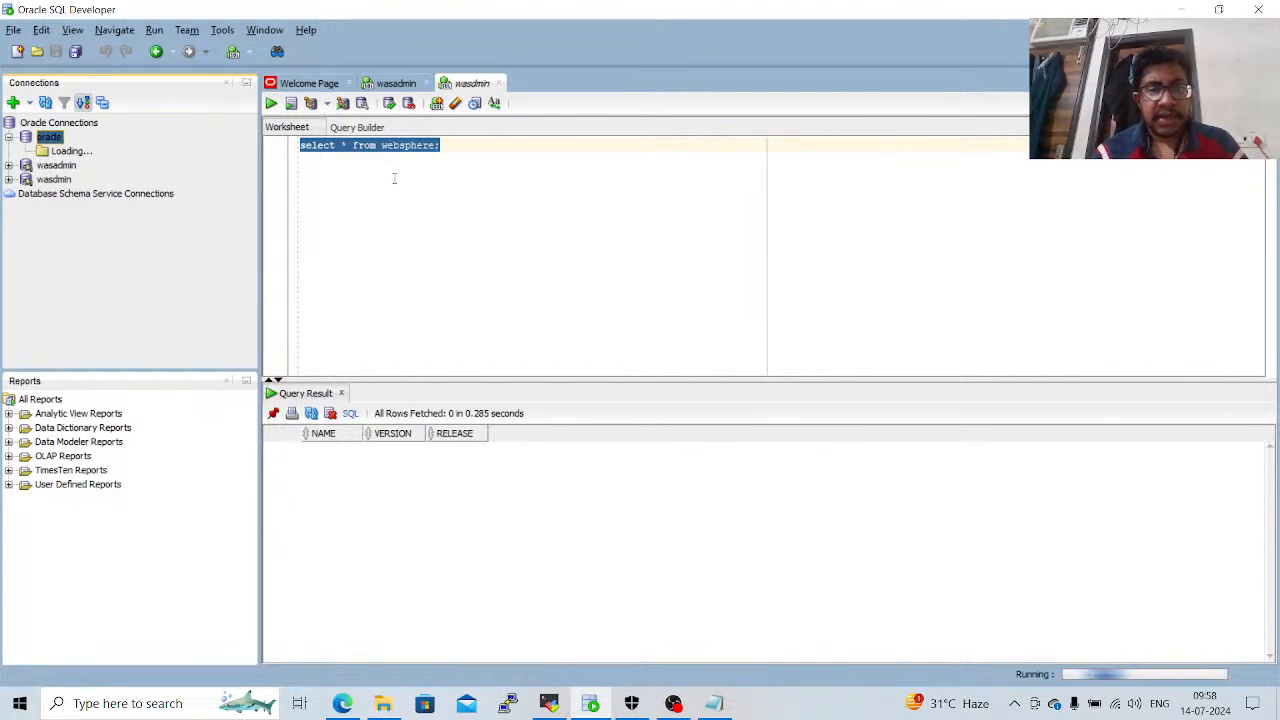
pyautogui.hotkey('ctrl', '=')
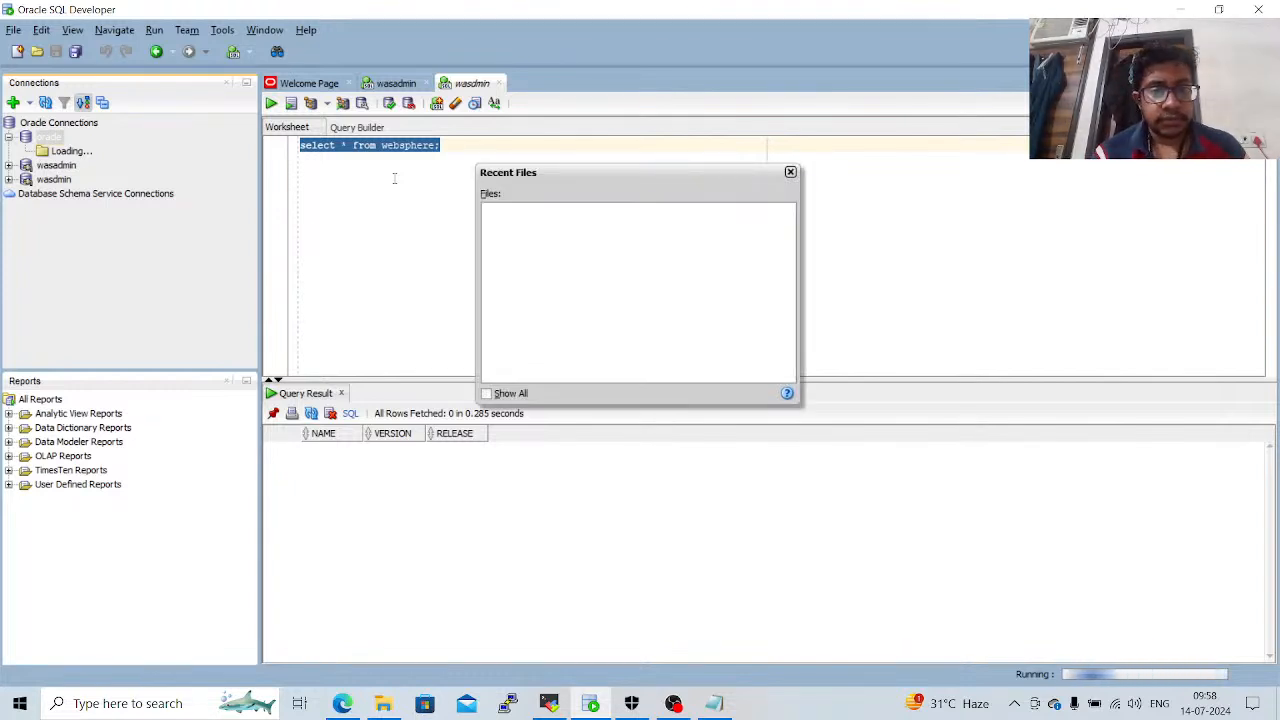
pyautogui.click(790, 173)
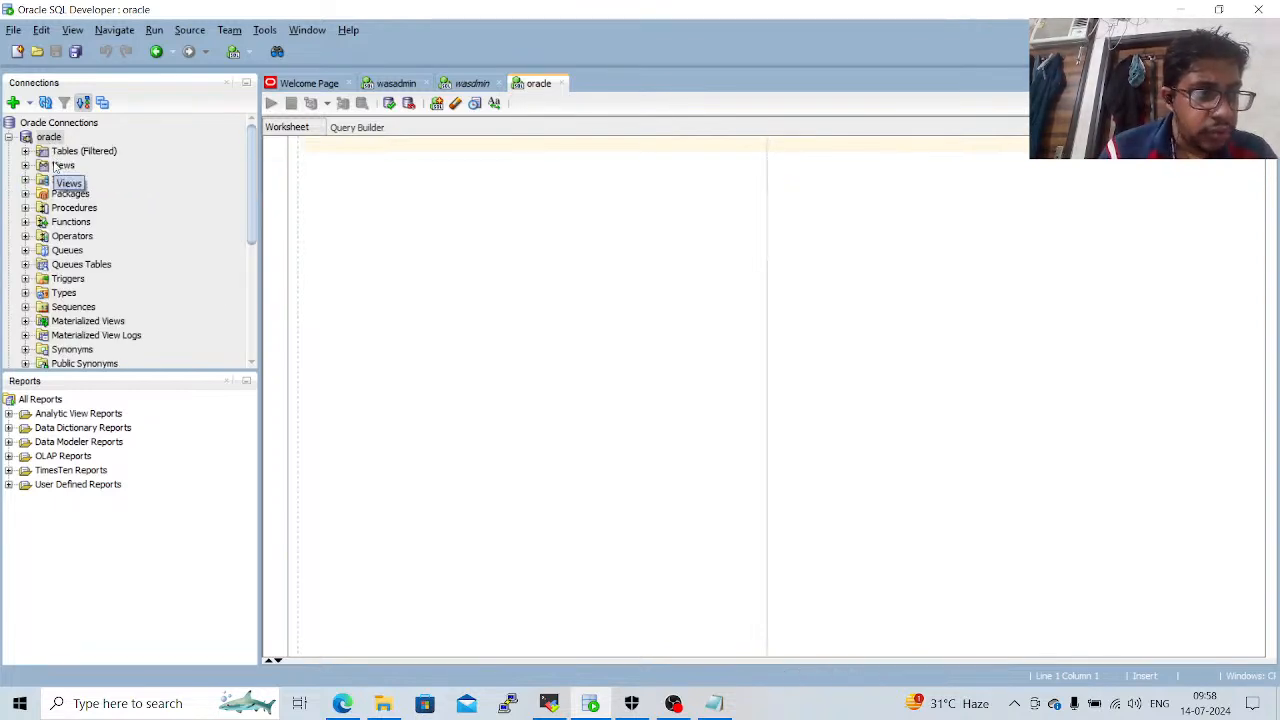
# Expand the oracle connection's tables and open the WAS table to examine its columns.
pyautogui.click(25, 151)
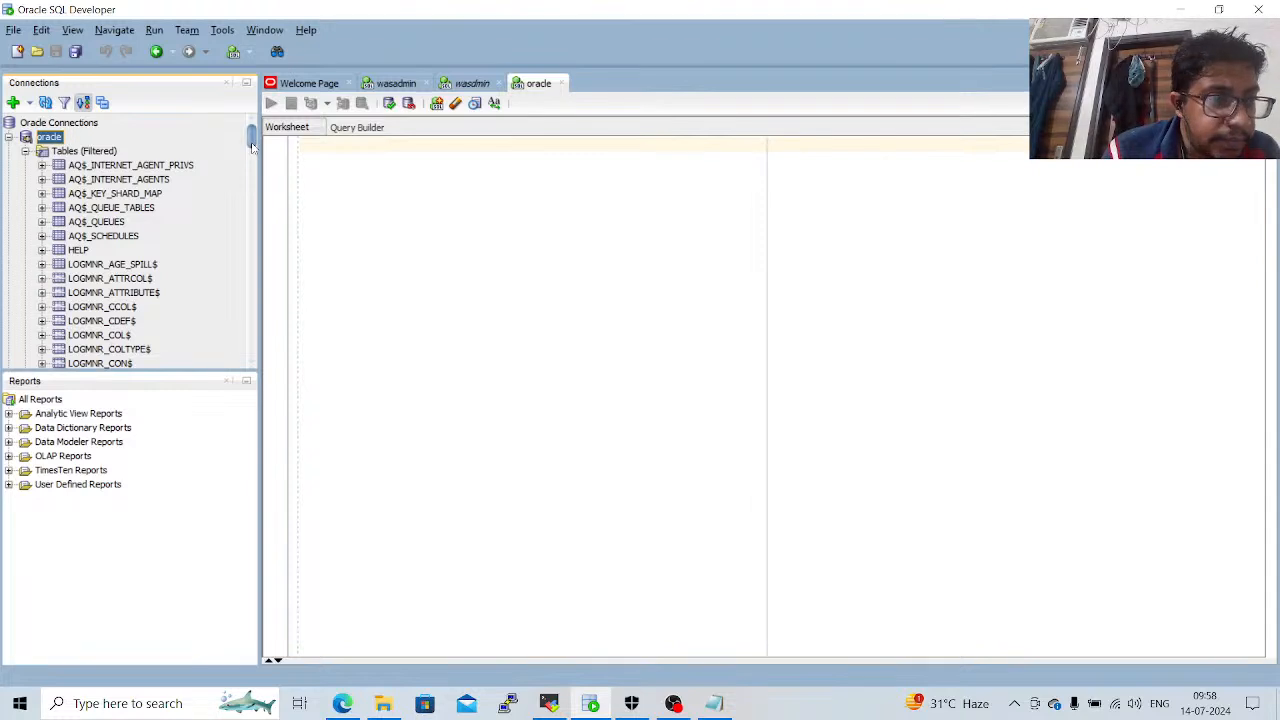
pyautogui.moveTo(252, 146); pyautogui.dragTo(257, 330)
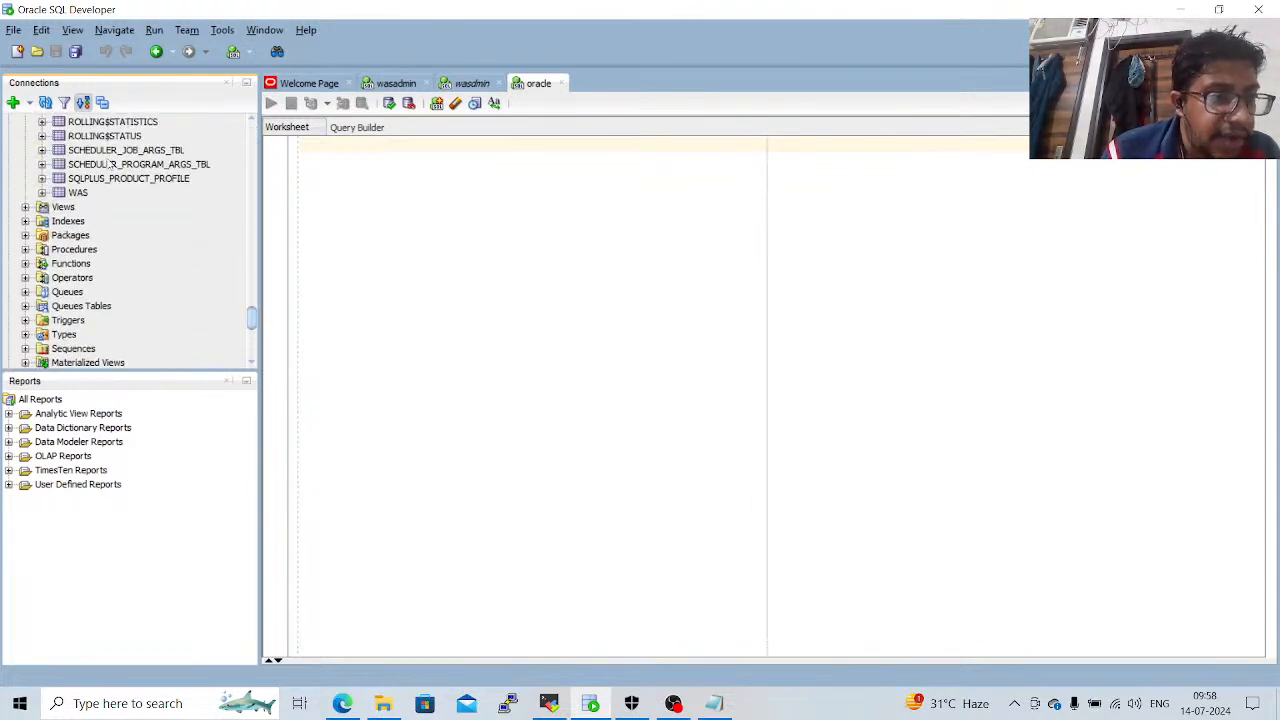
pyautogui.doubleClick(79, 193)
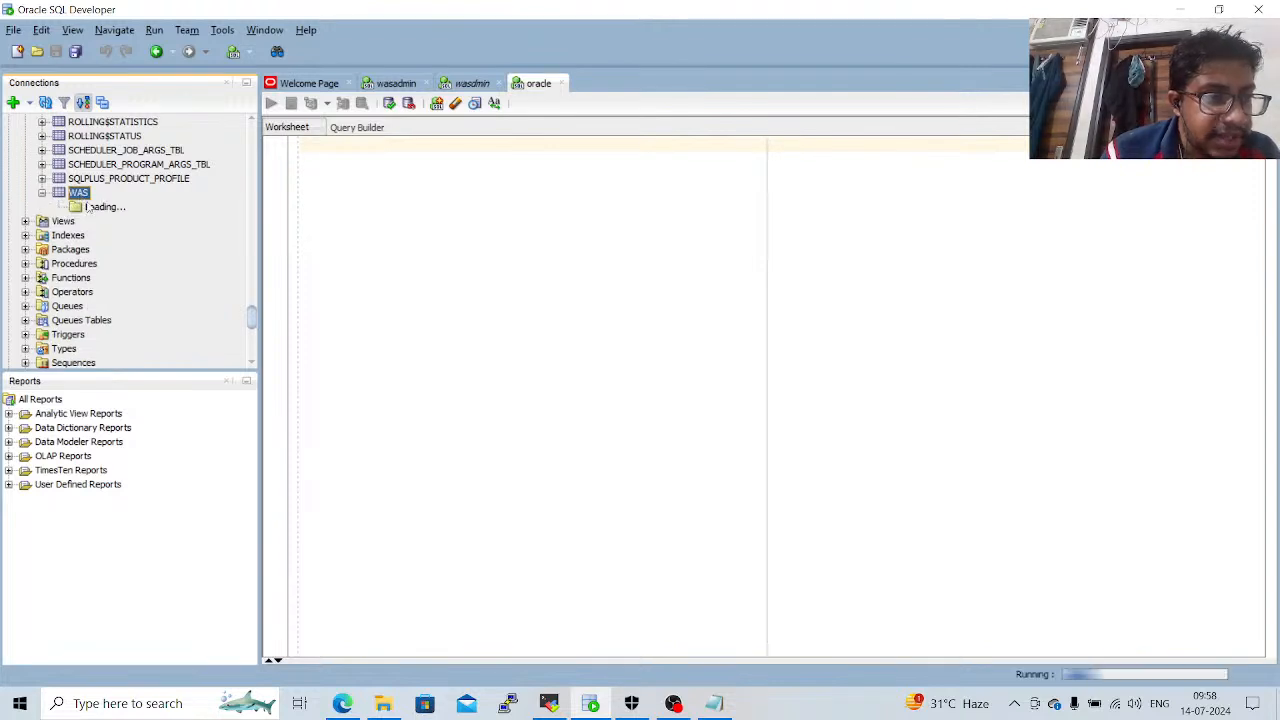
pyautogui.click(97, 207)
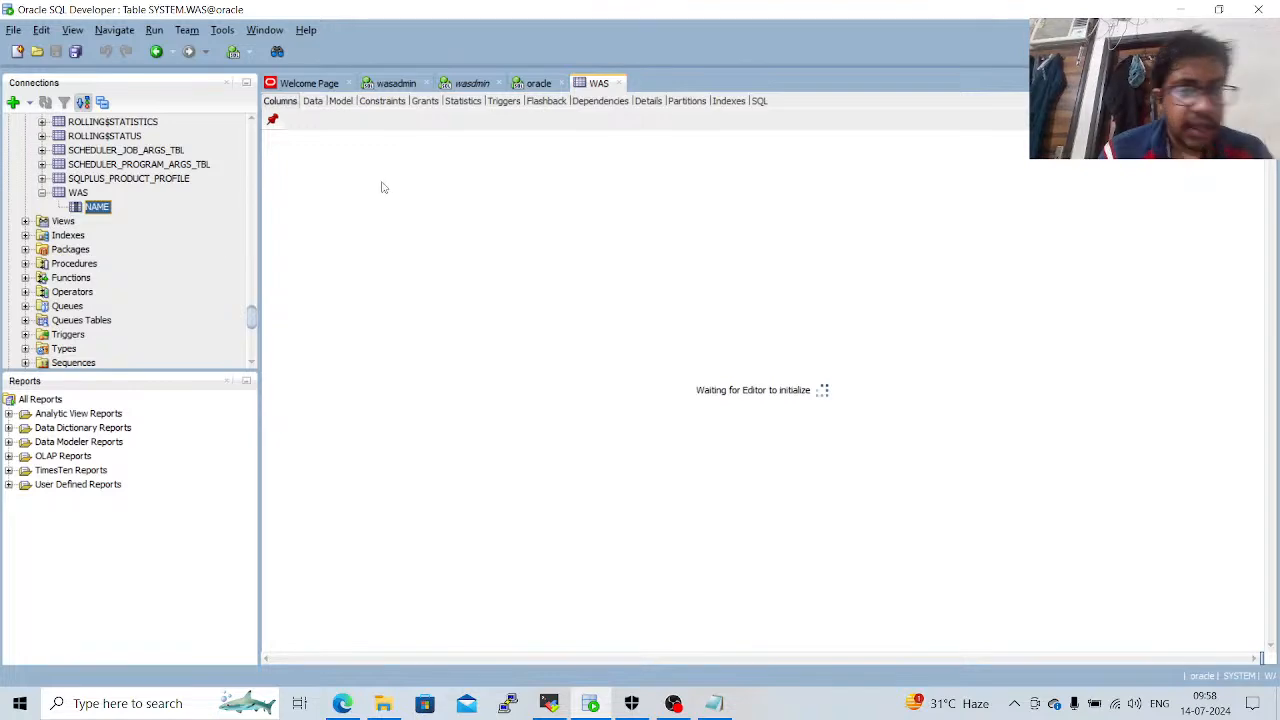
# Switch to the server1 session in MobaXterm and run "select * from WAS;" at the SQL prompt.
pyautogui.click(548, 702)
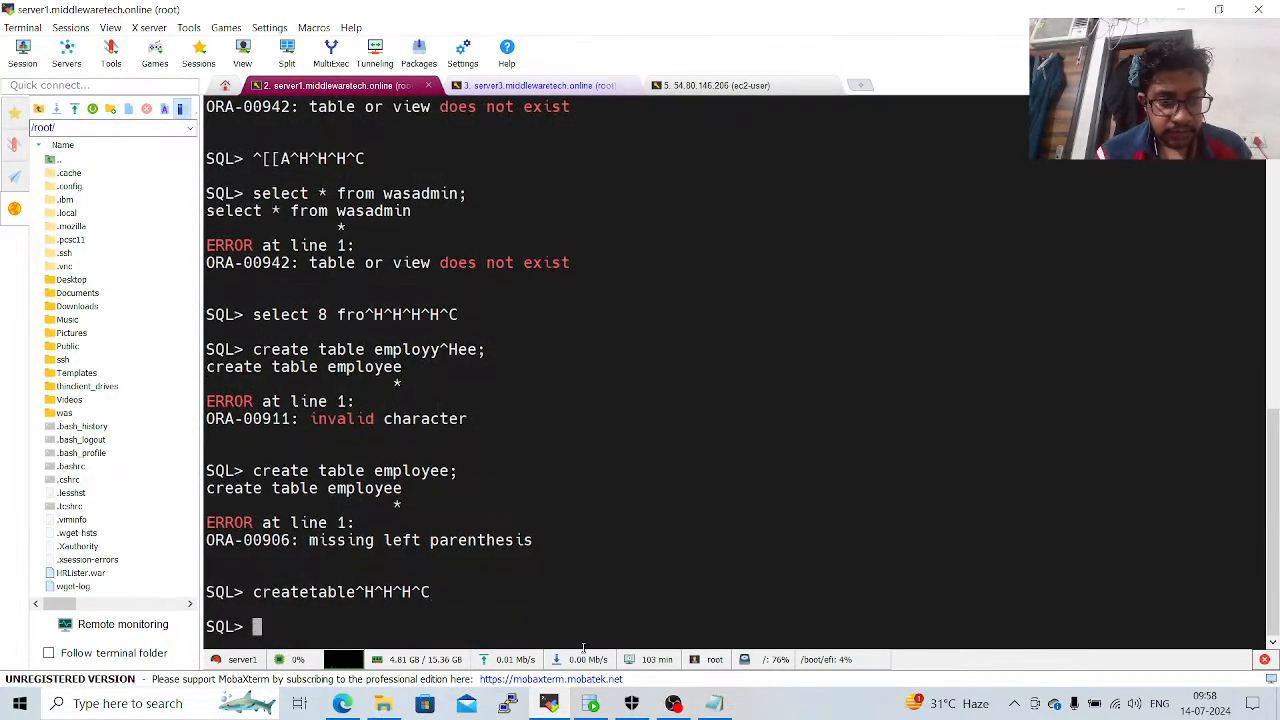
pyautogui.write('select ')
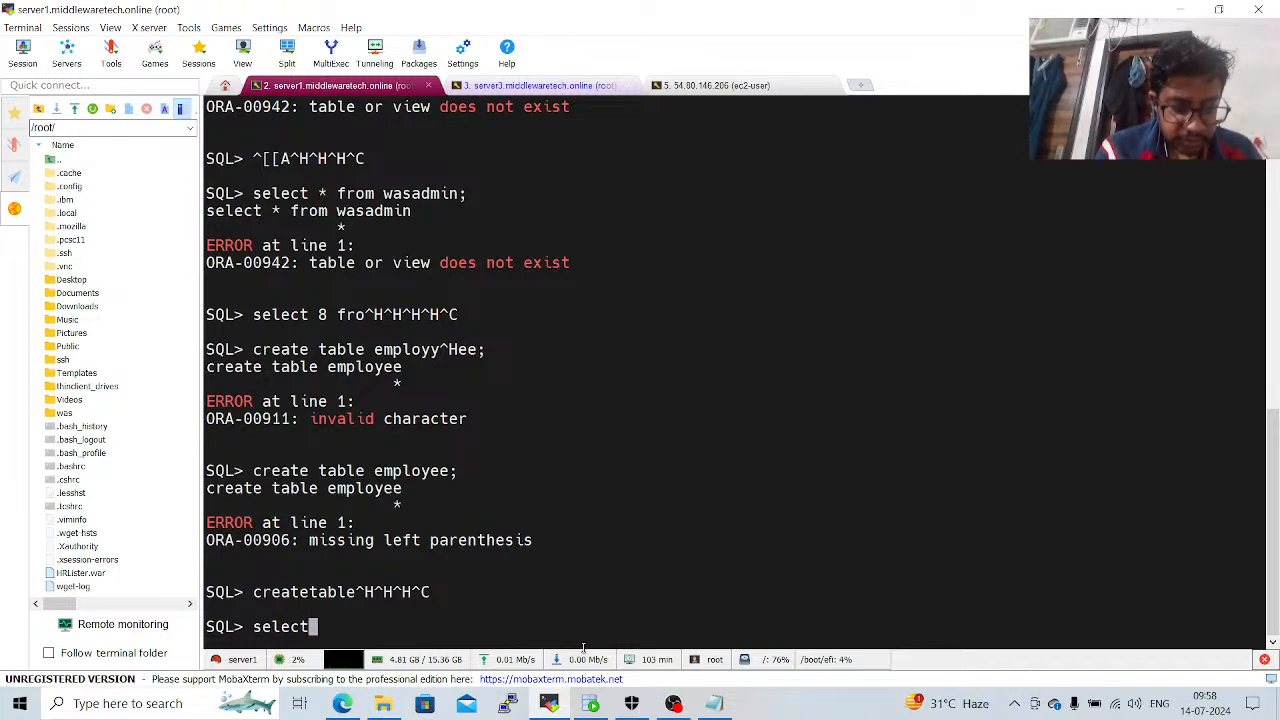
pyautogui.write('* from ')
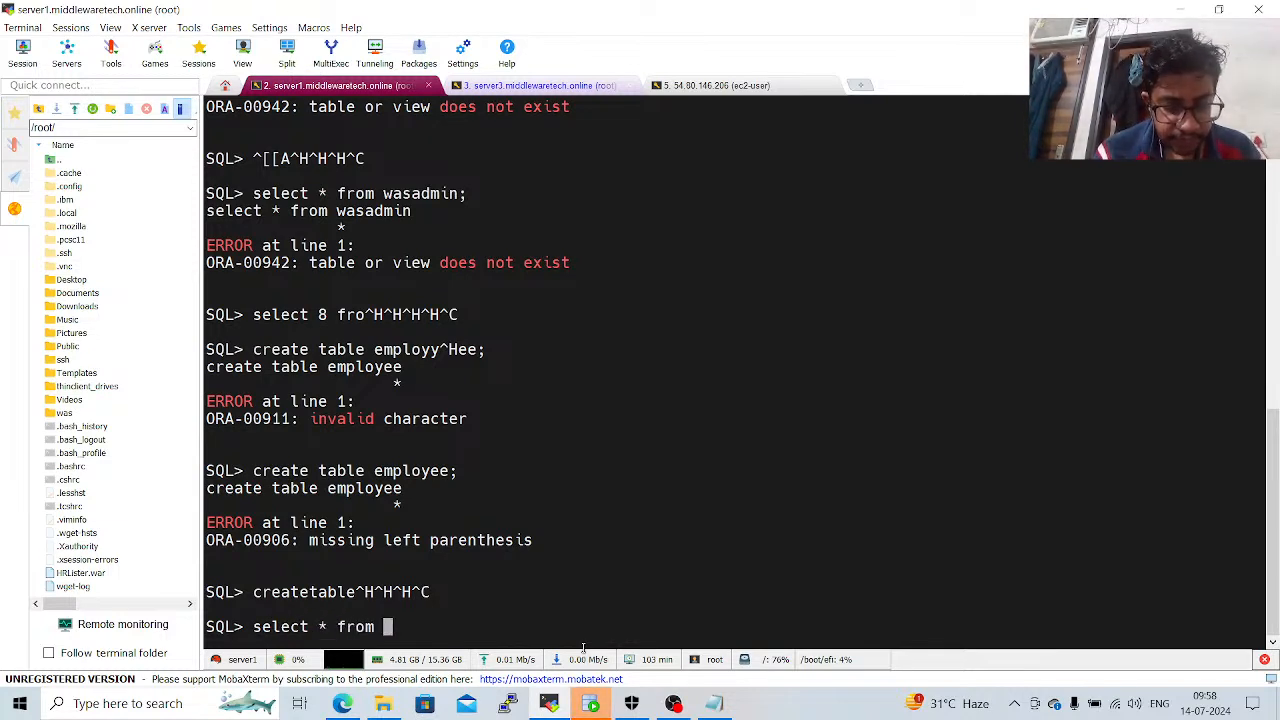
pyautogui.write('WAS;')
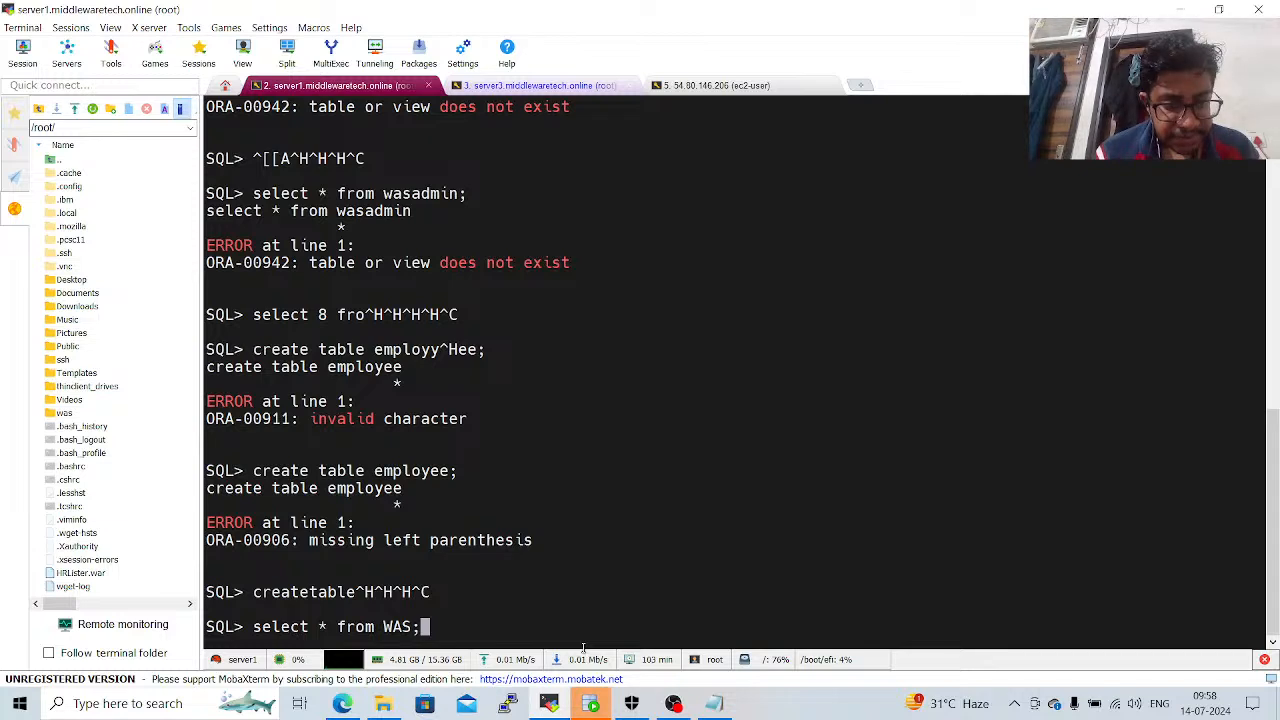
pyautogui.press('Return')
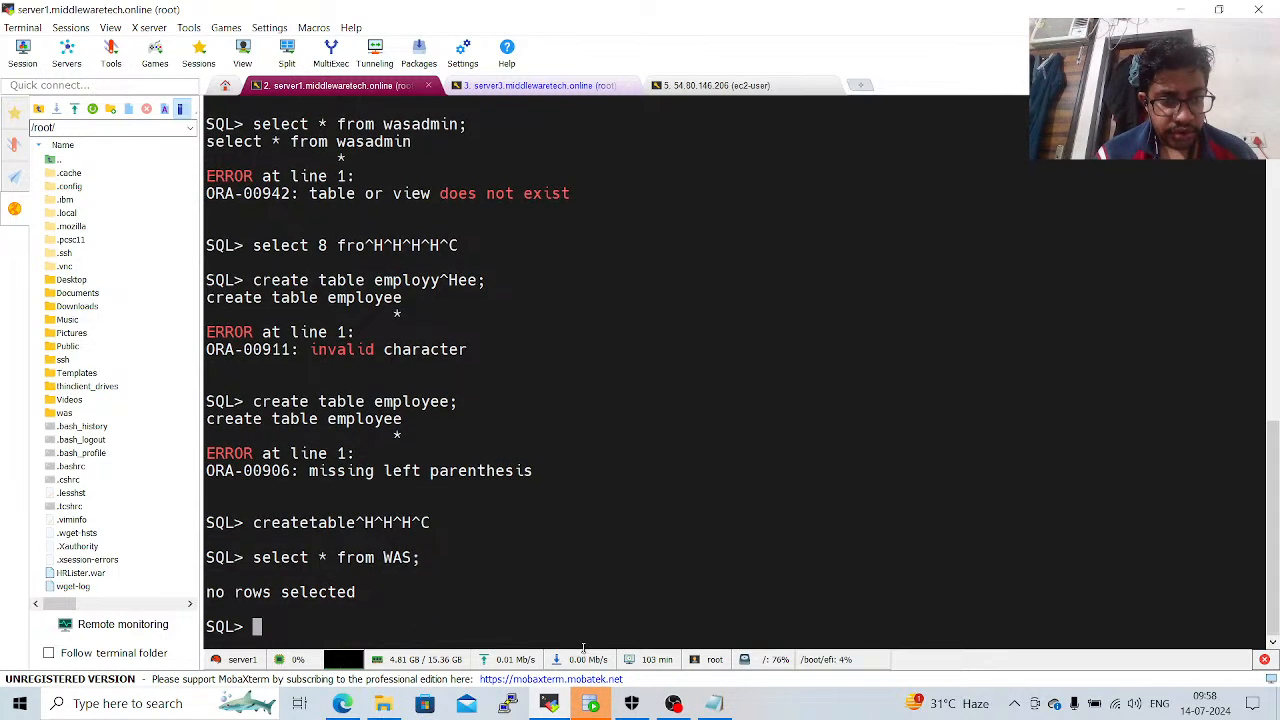
# Try to insert a row with a person's first name into the WAS table using an insert into ... values statement.
pyautogui.write('inse')
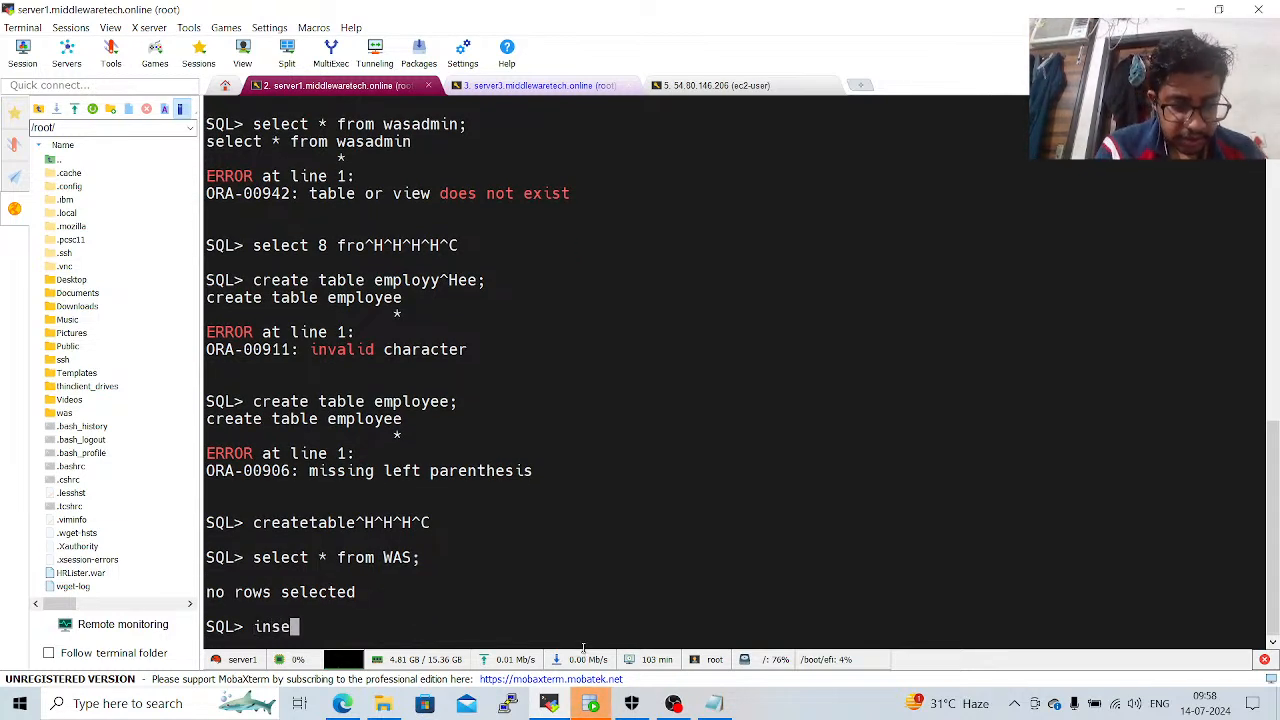
pyautogui.write('rt into ')
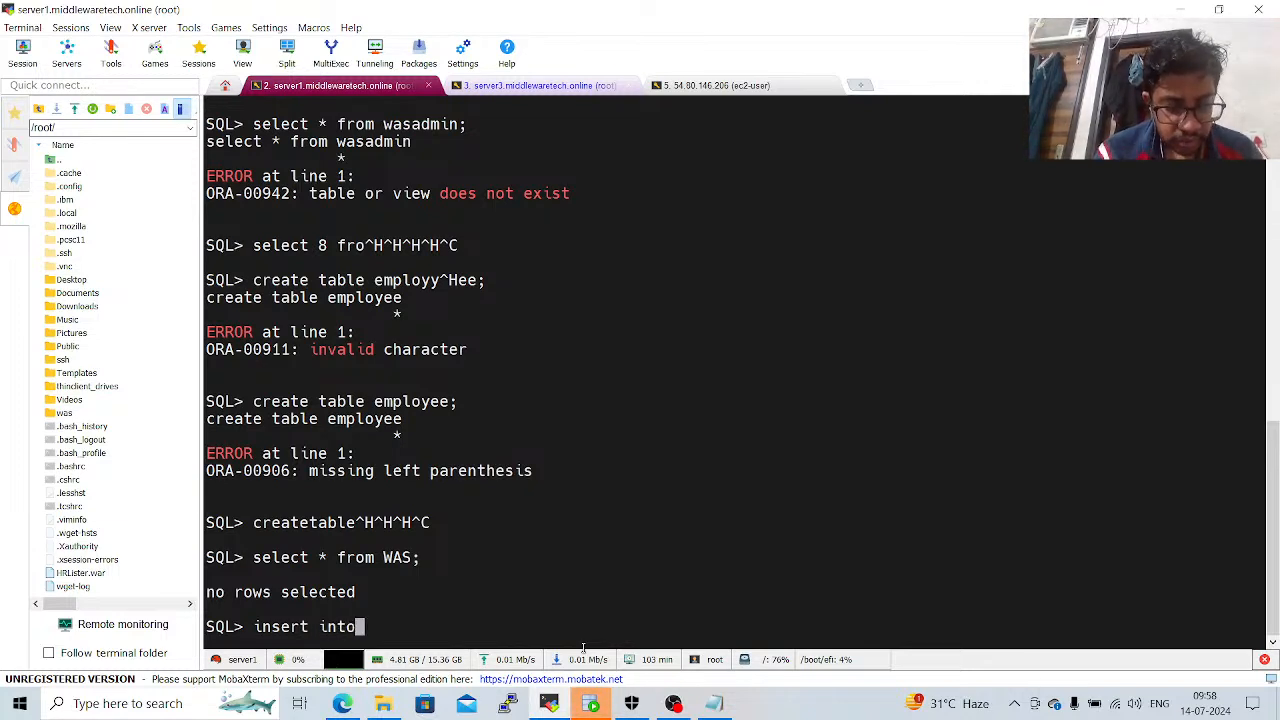
pyautogui.write('WAS ')
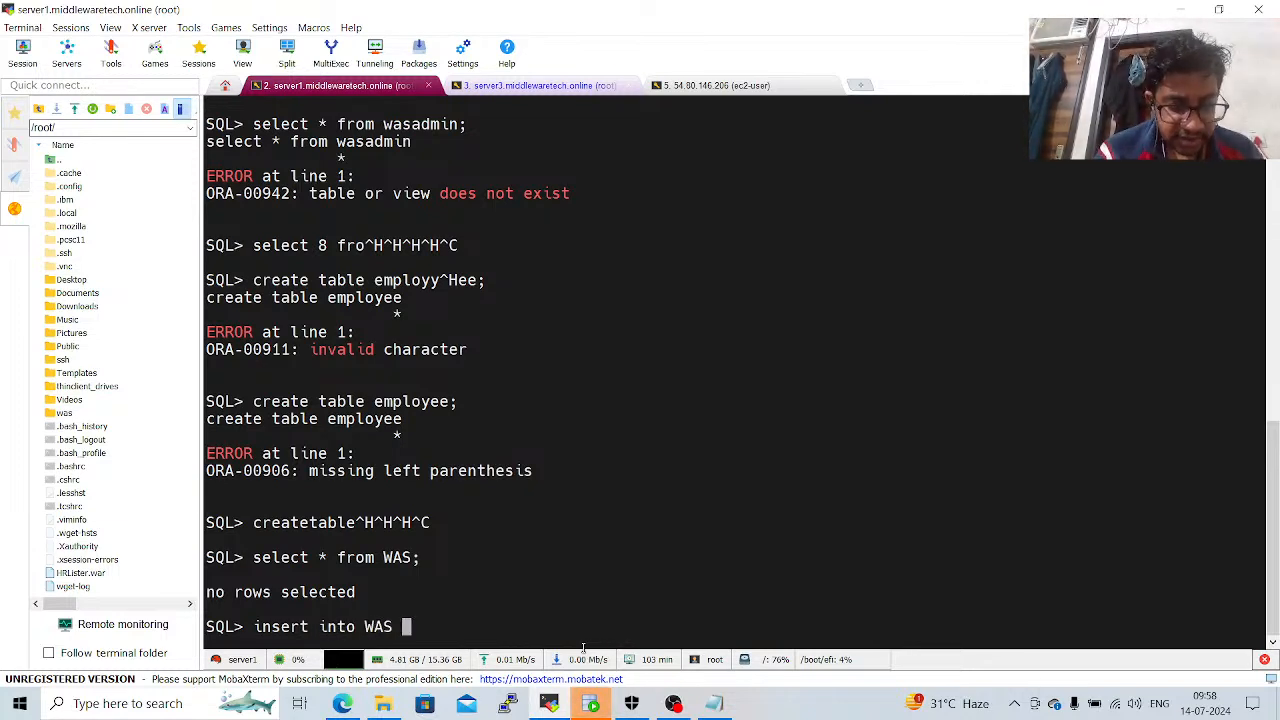
pyautogui.write('values')
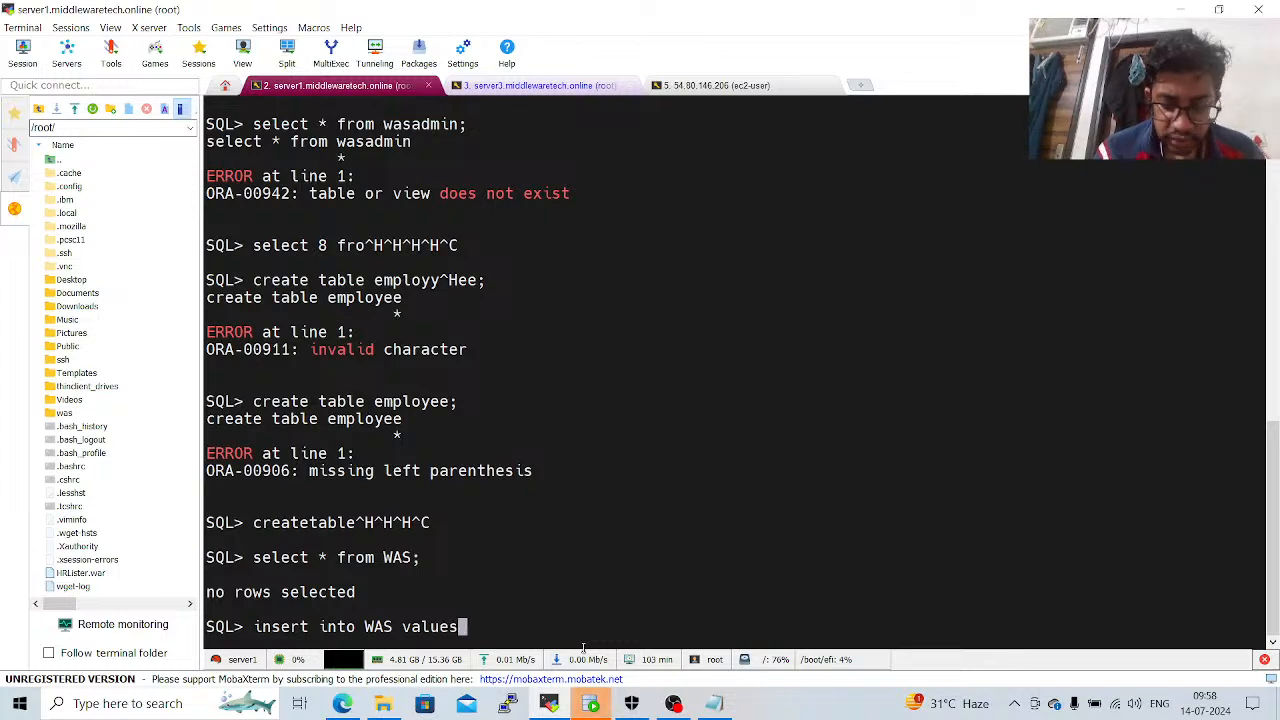
pyautogui.write('(')
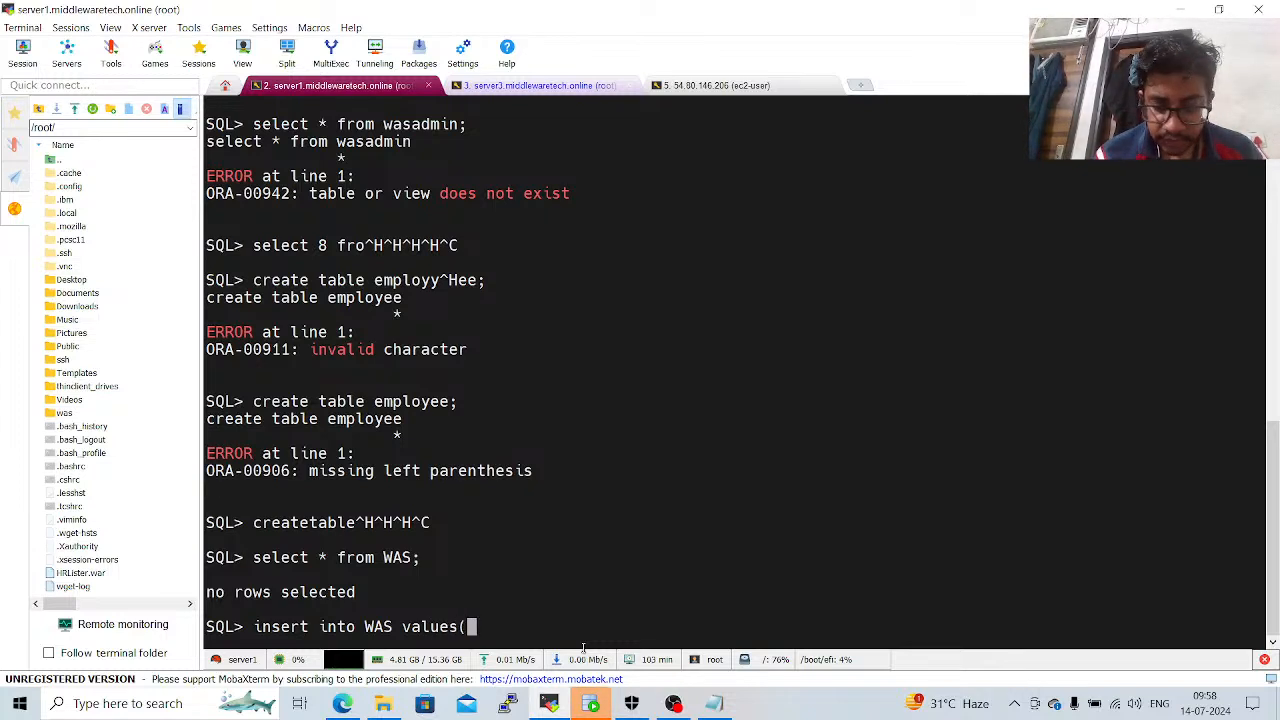
pyautogui.write("'")
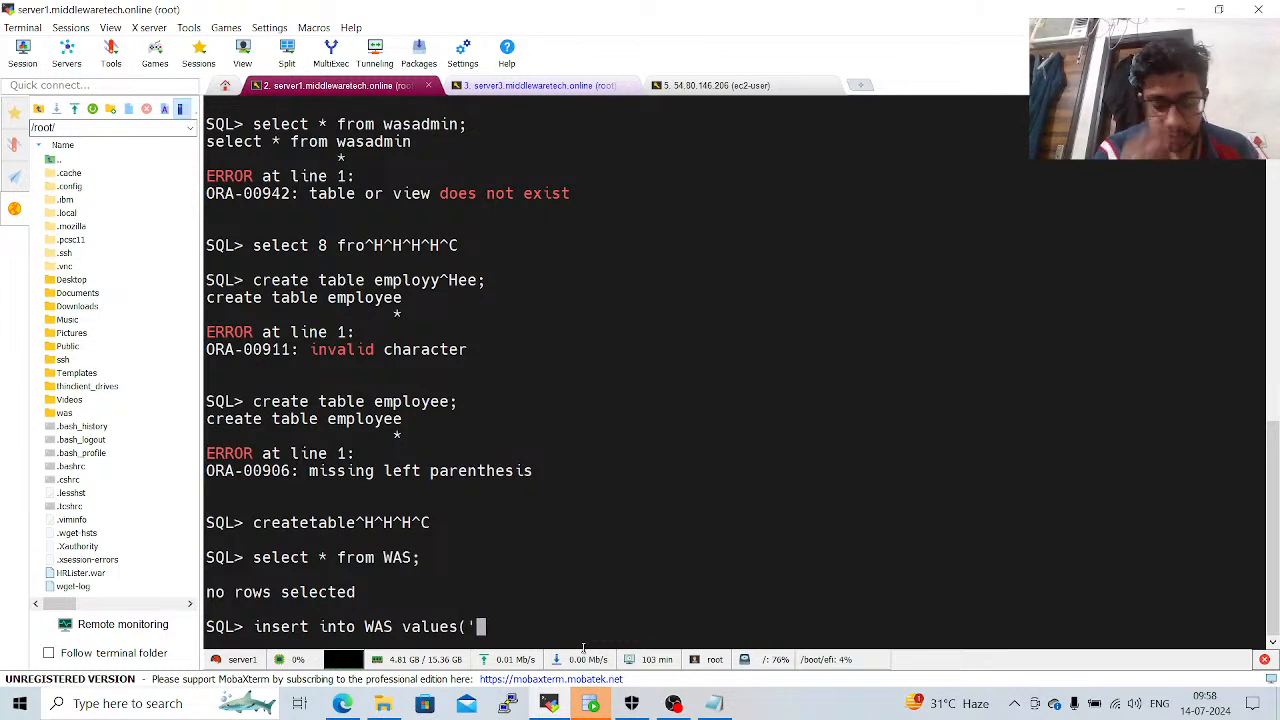
pyautogui.write('Ganesh')
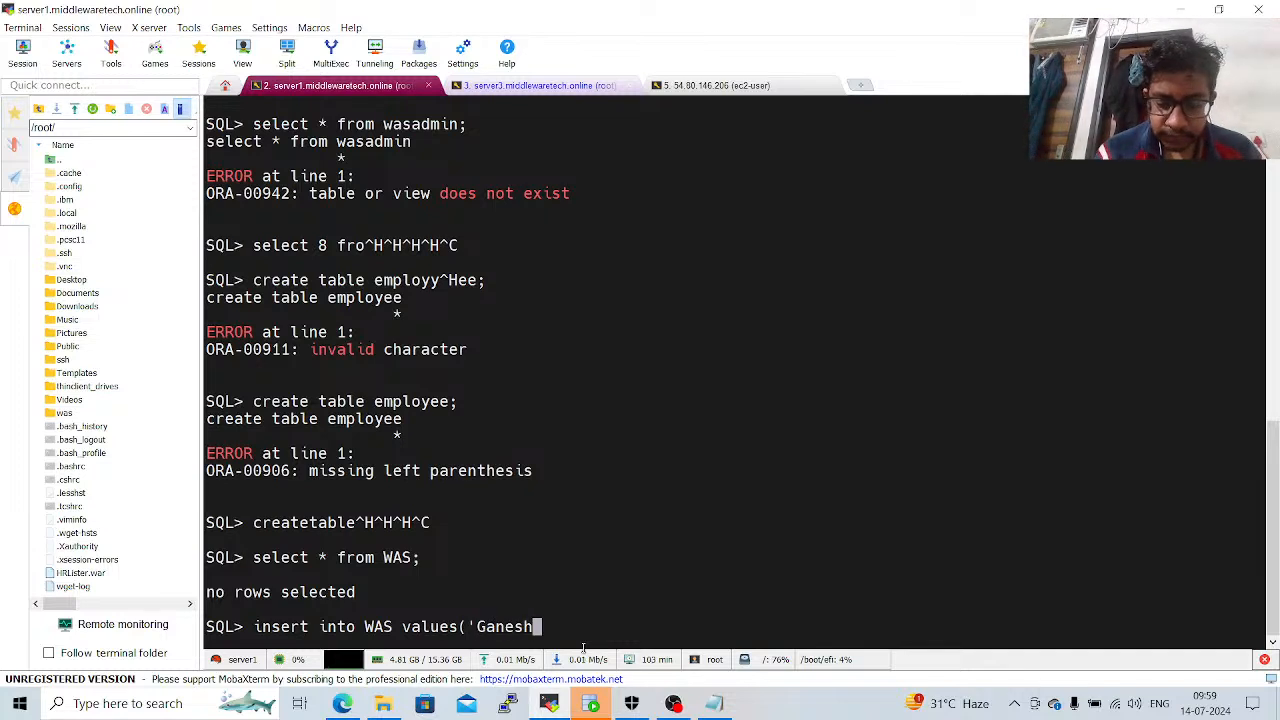
pyautogui.write("')")
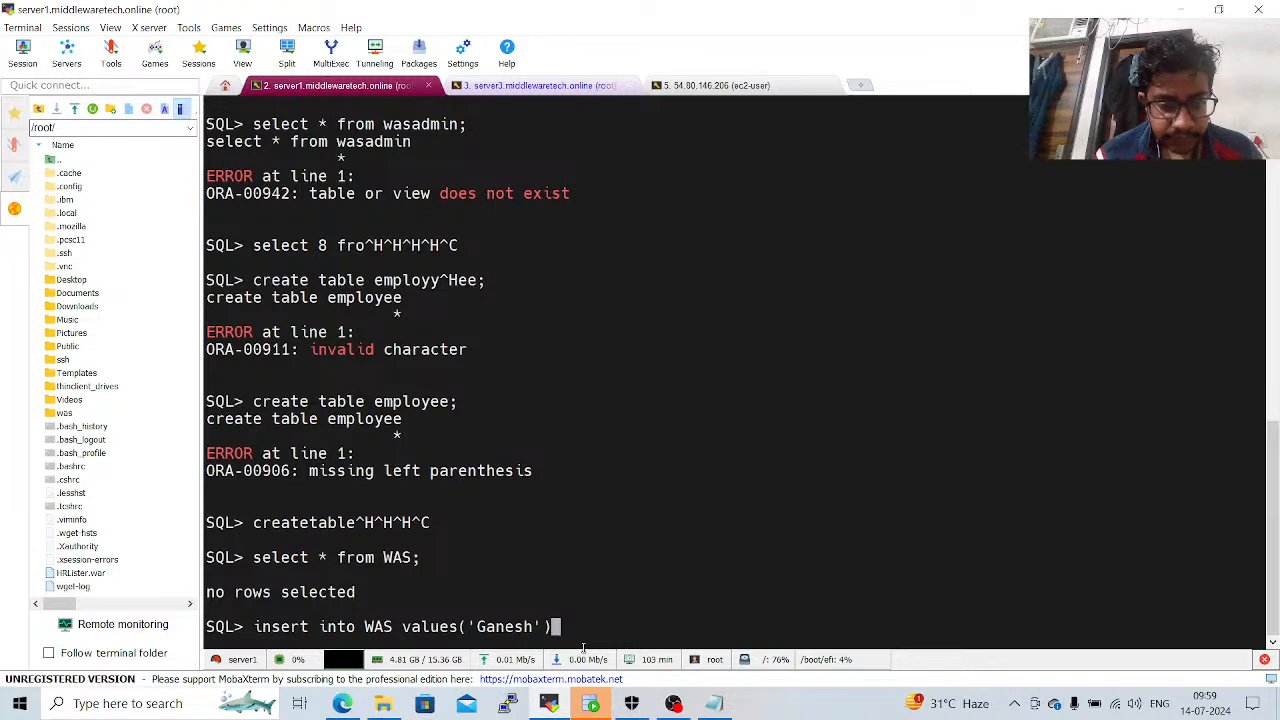
pyautogui.press('Return')
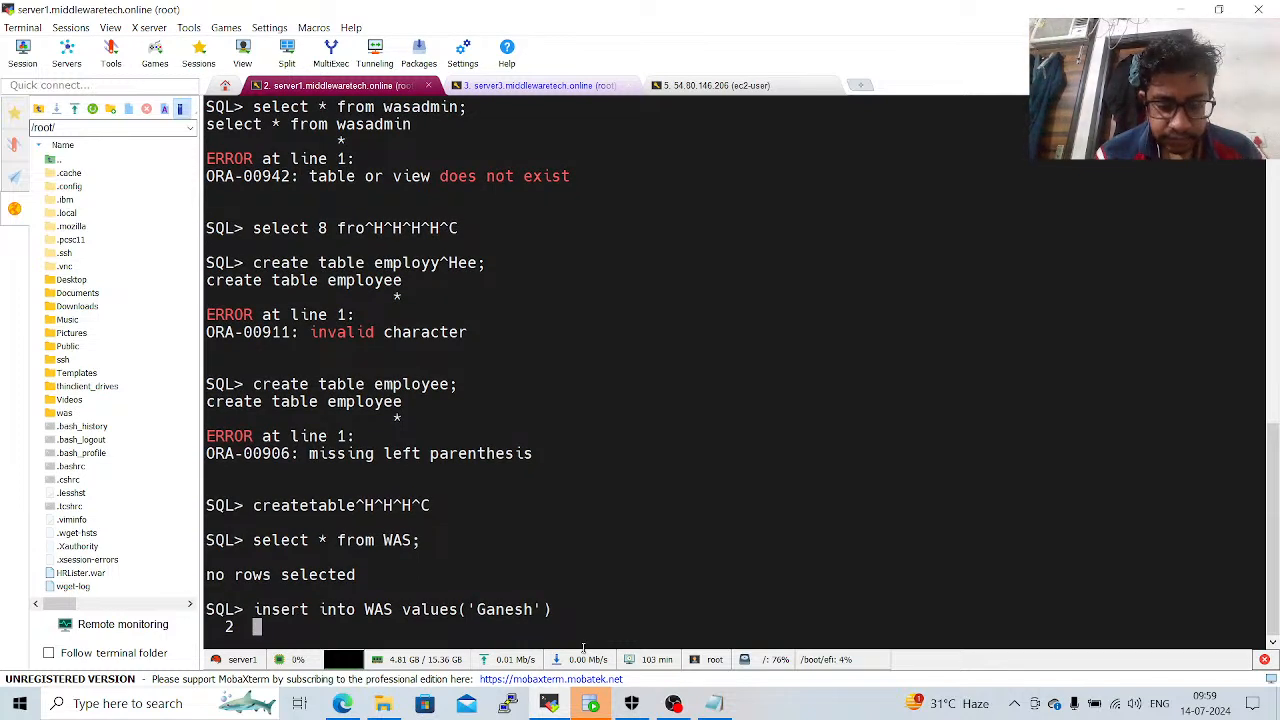
pyautogui.write(';')
pyautogui.press('Return')
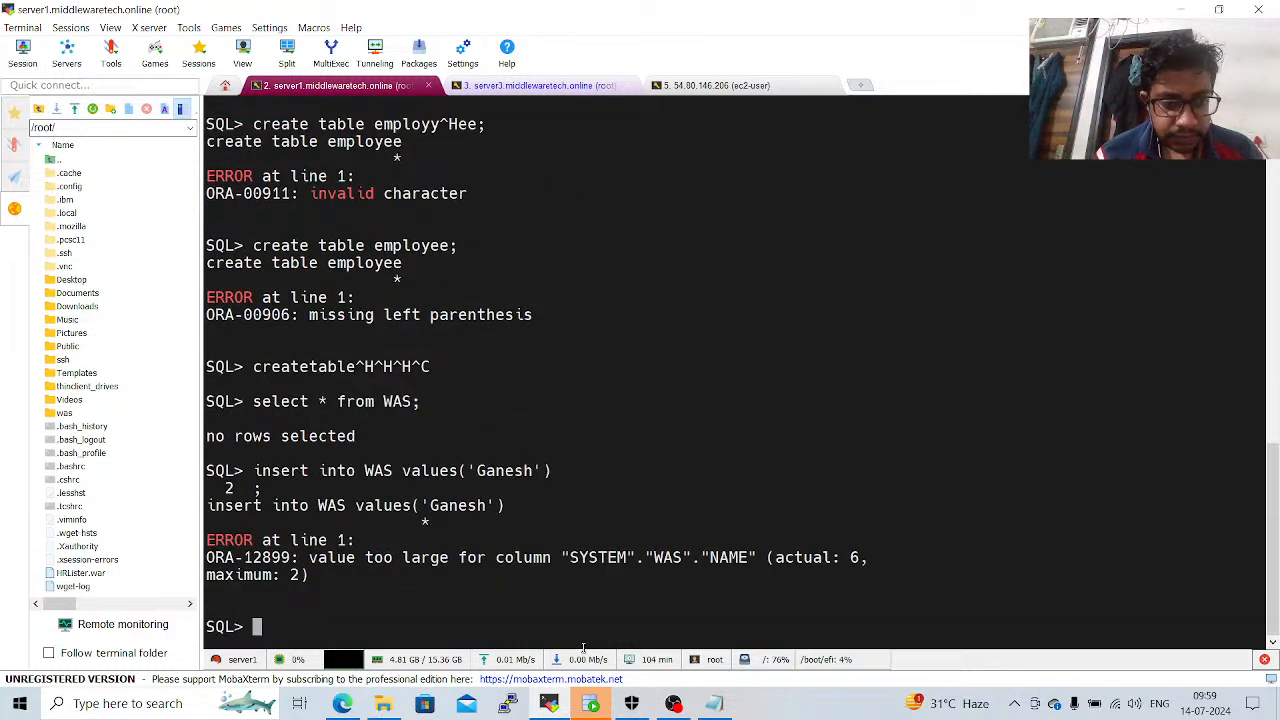
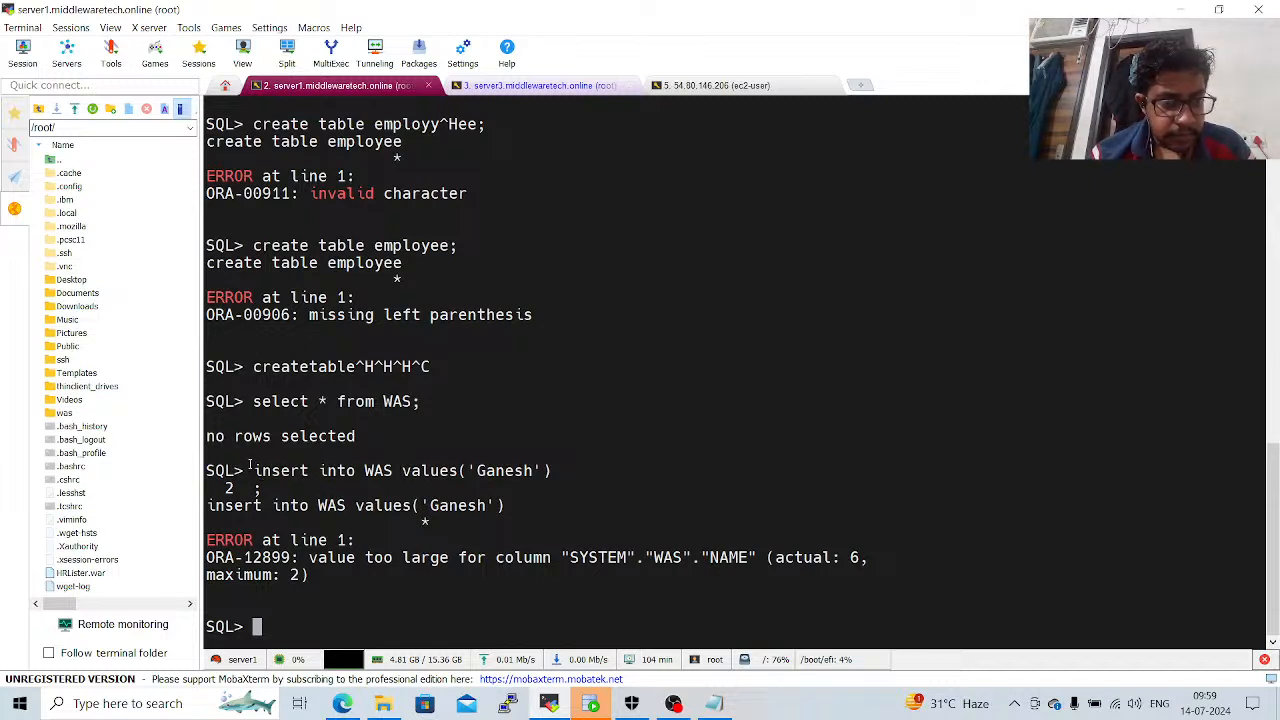
# Try the single-quoted insert of a person's first name into WAS again, ending the statement with a semicolon on the same line.
pyautogui.moveTo(256, 470); pyautogui.dragTo(548, 472)
pyautogui.hotkey('ctrl', 'c')
pyautogui.click(548, 471)
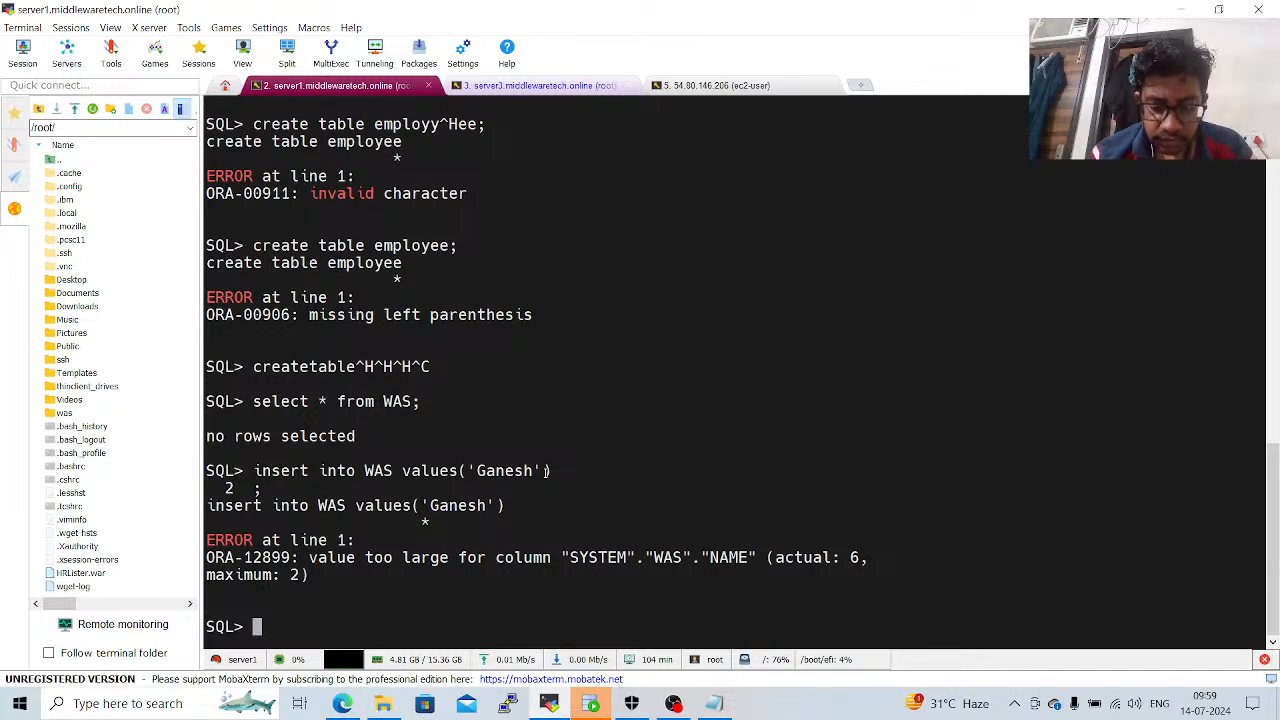
pyautogui.rightClick(548, 471)
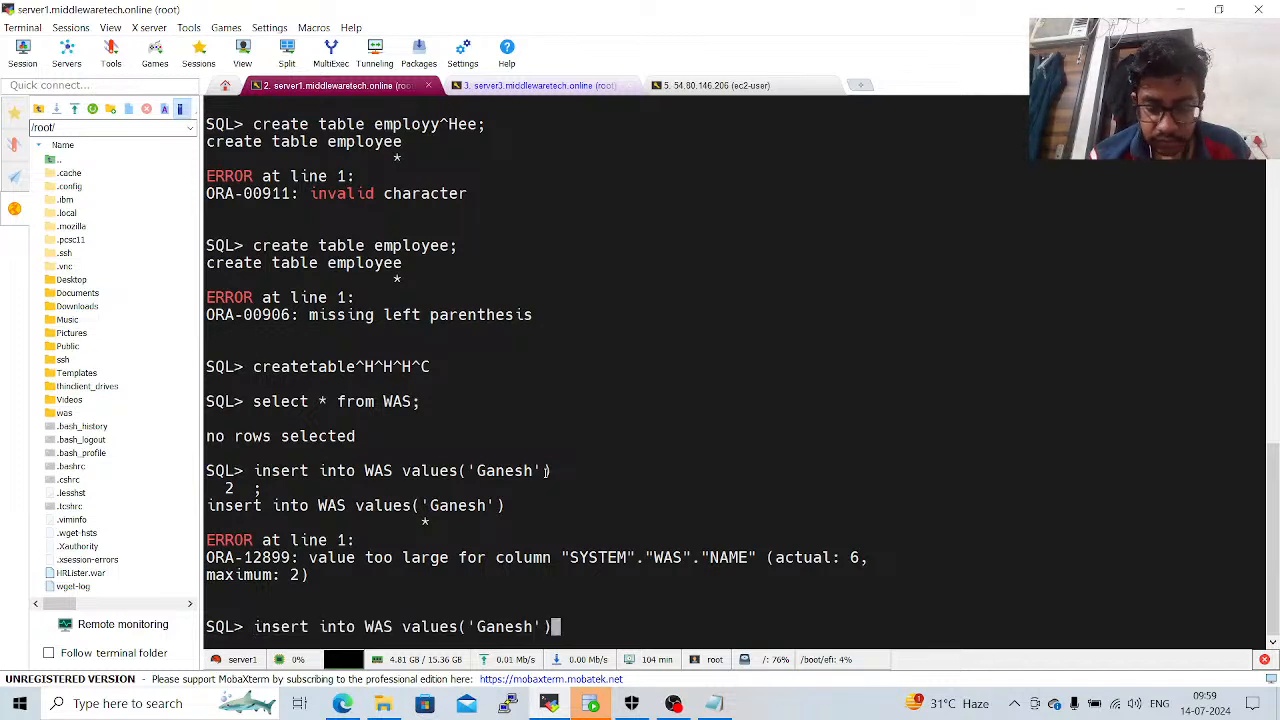
pyautogui.write(';')
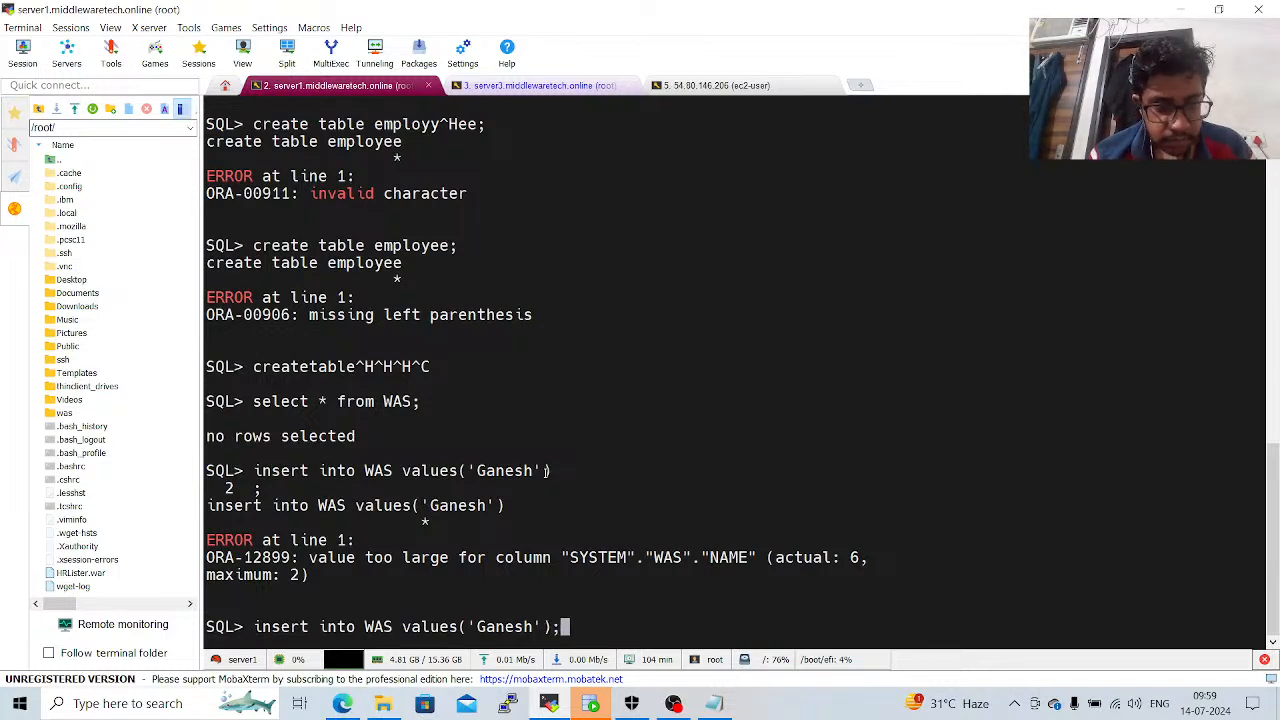
pyautogui.press('Return')
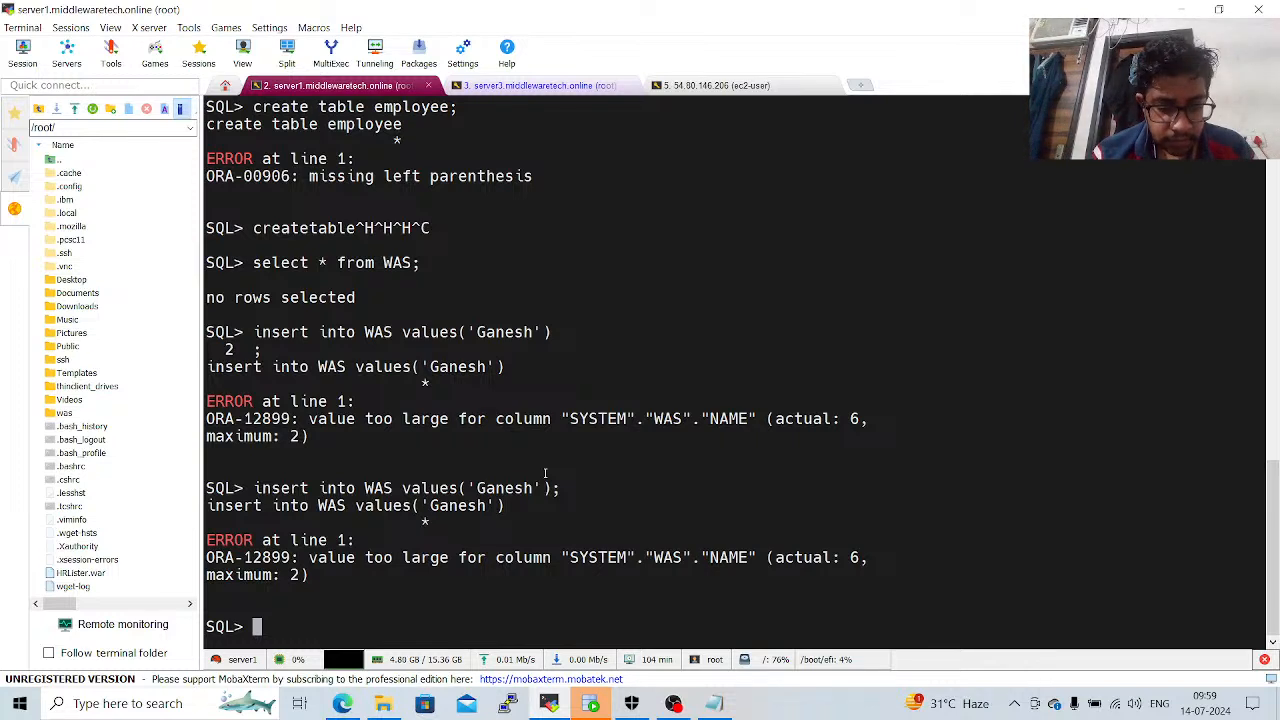
# Try to insert the first name in uppercase and double quotes into WAS with an insert into ... Values statement.
pyautogui.write('insert i')
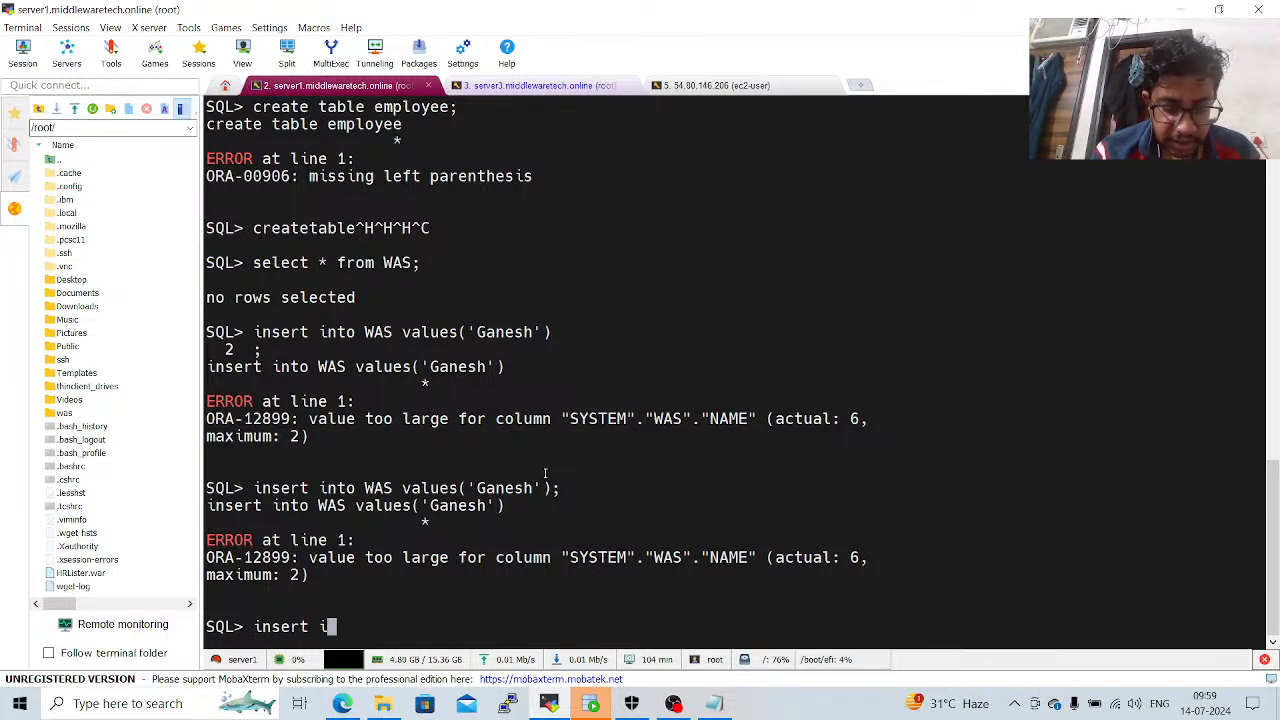
pyautogui.write('nto WAS ')
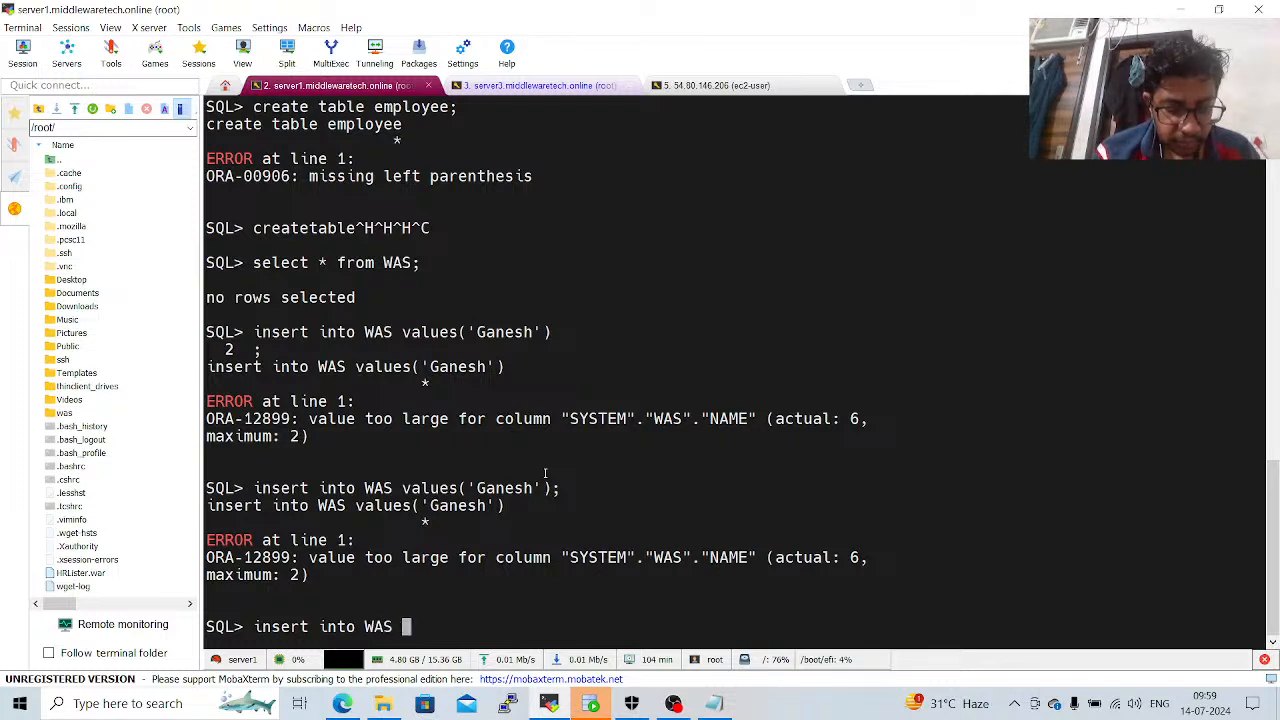
pyautogui.write('Values')
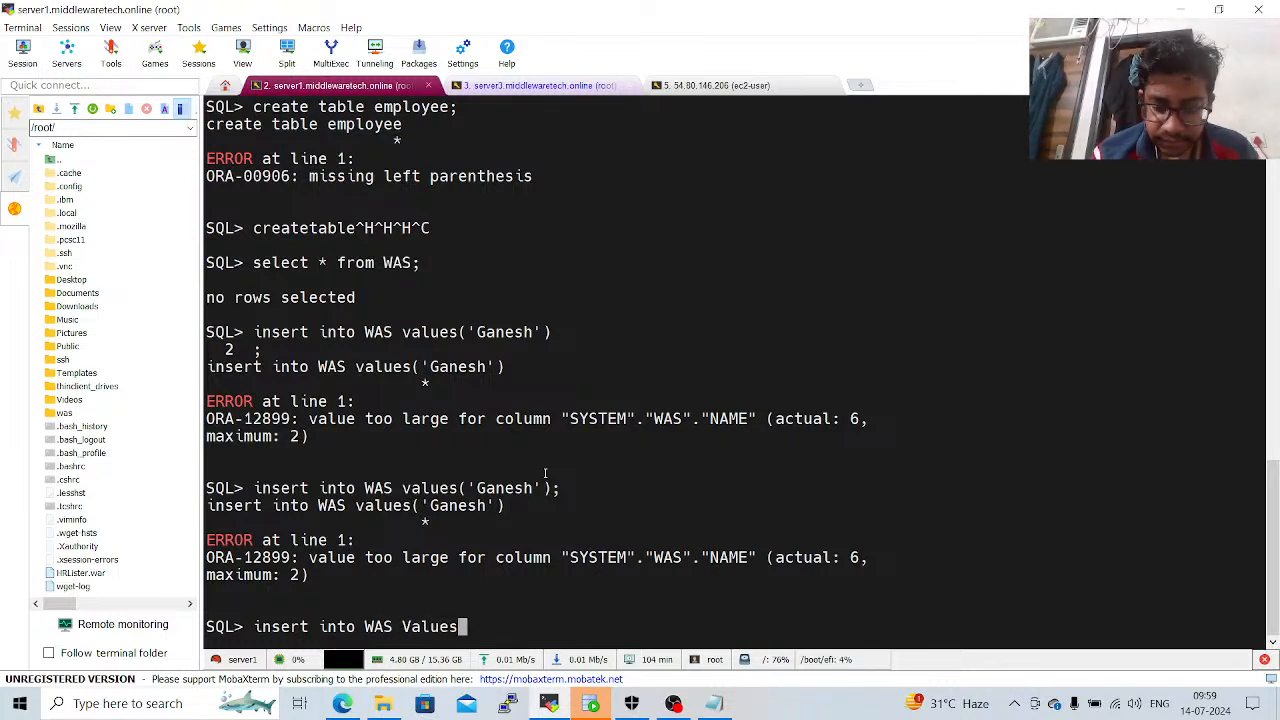
pyautogui.write('("')
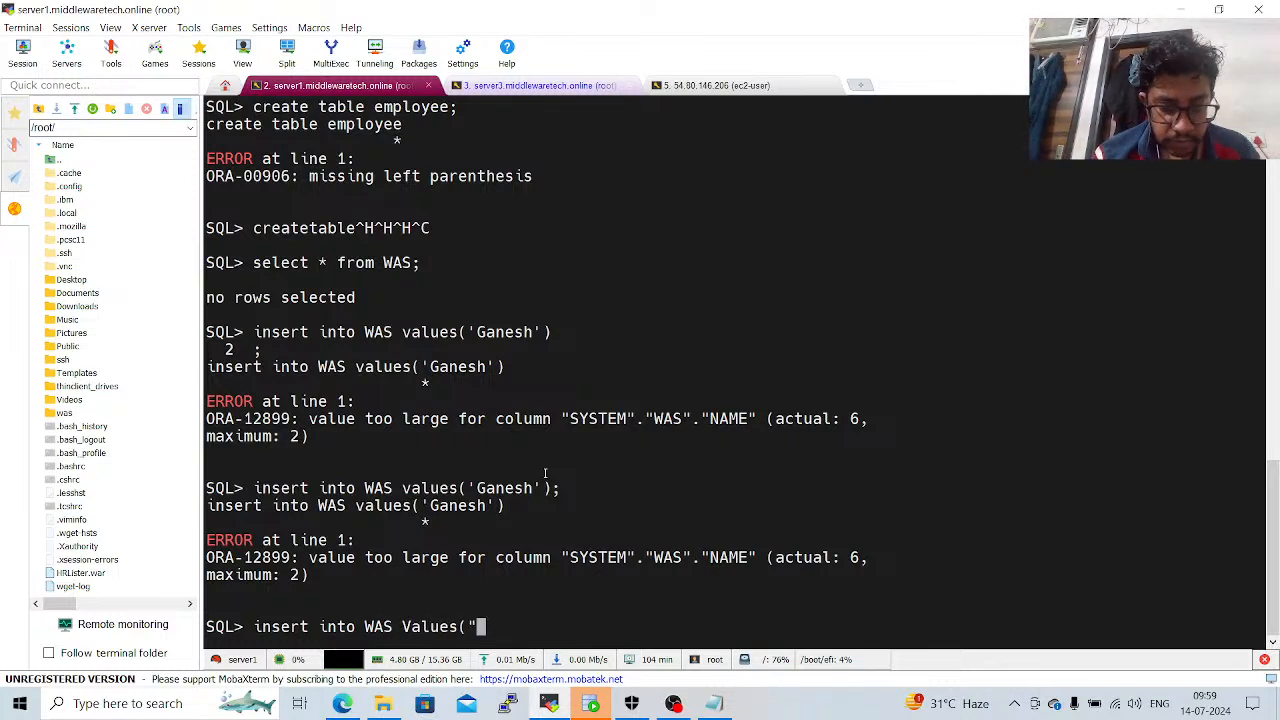
pyautogui.write('GANESH')
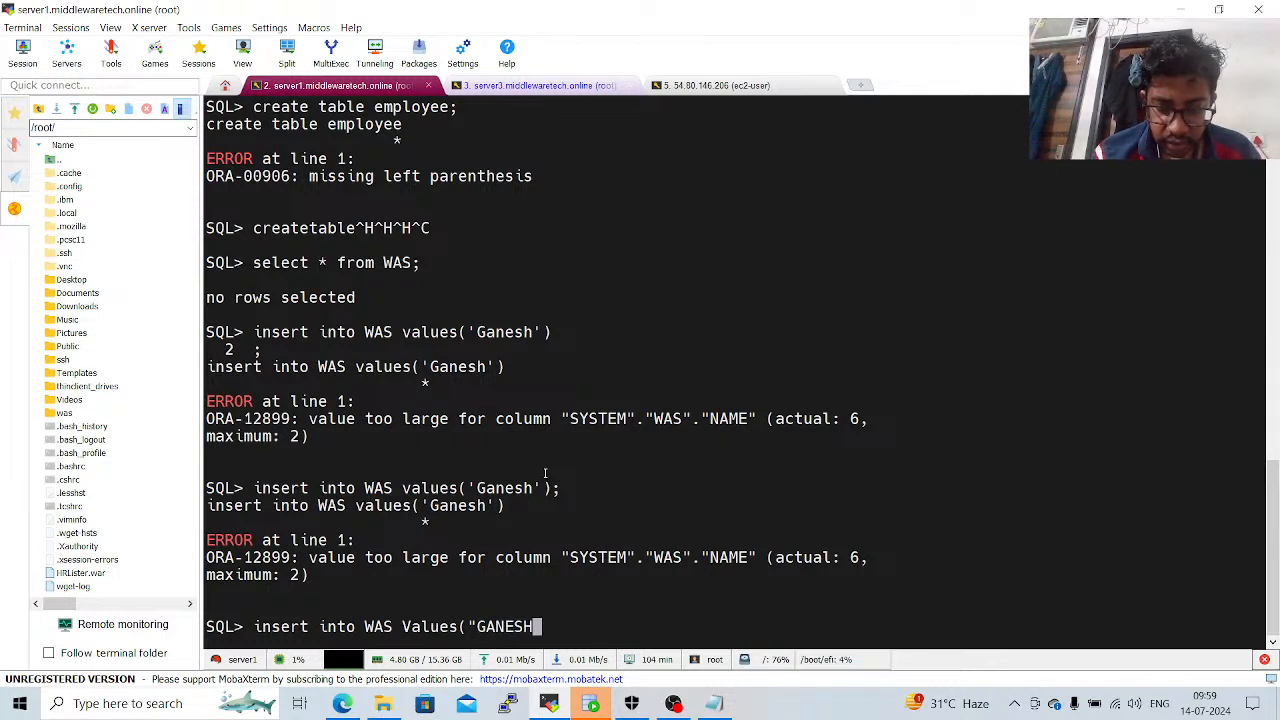
pyautogui.write('")')
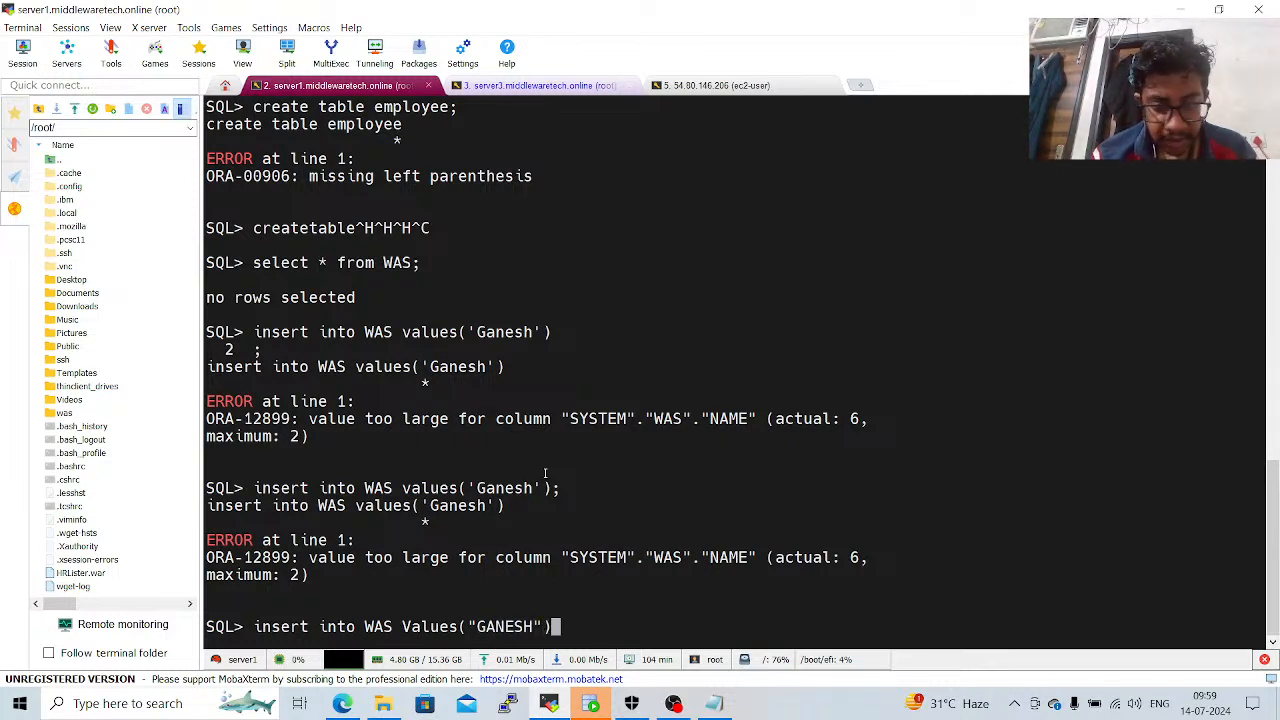
pyautogui.write(';')
pyautogui.press('BackSpace')
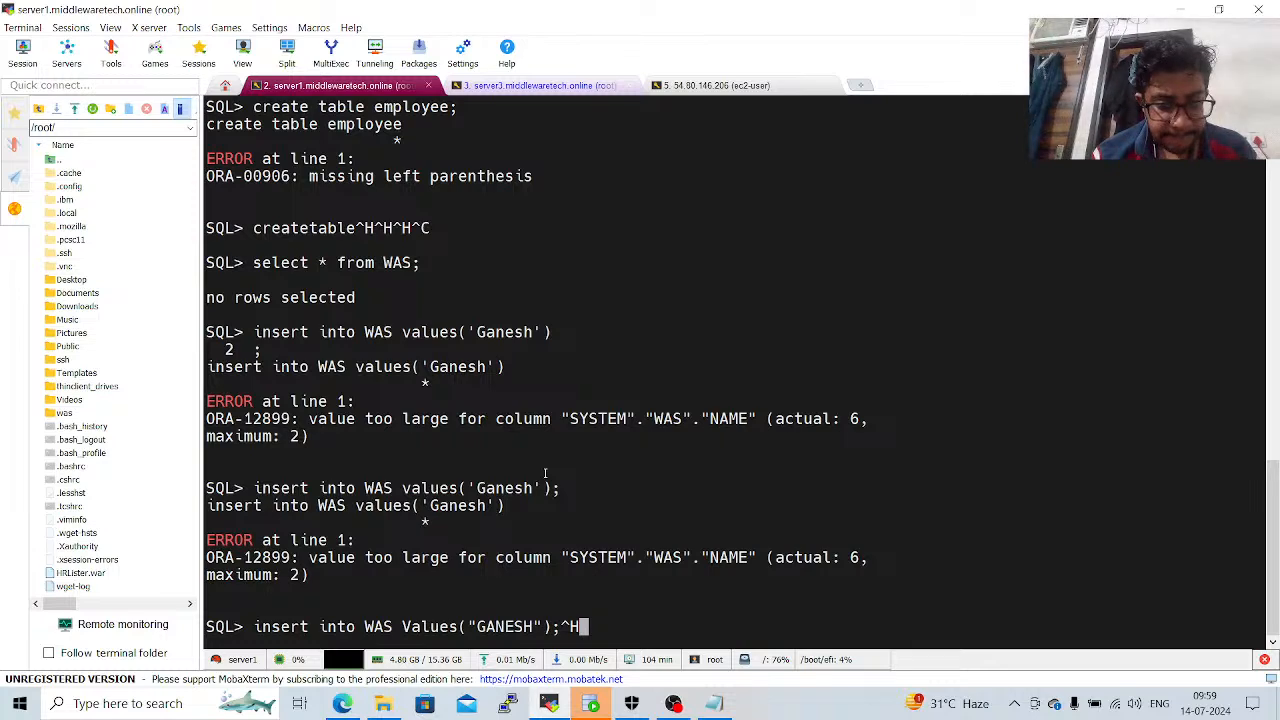
pyautogui.press('Return')
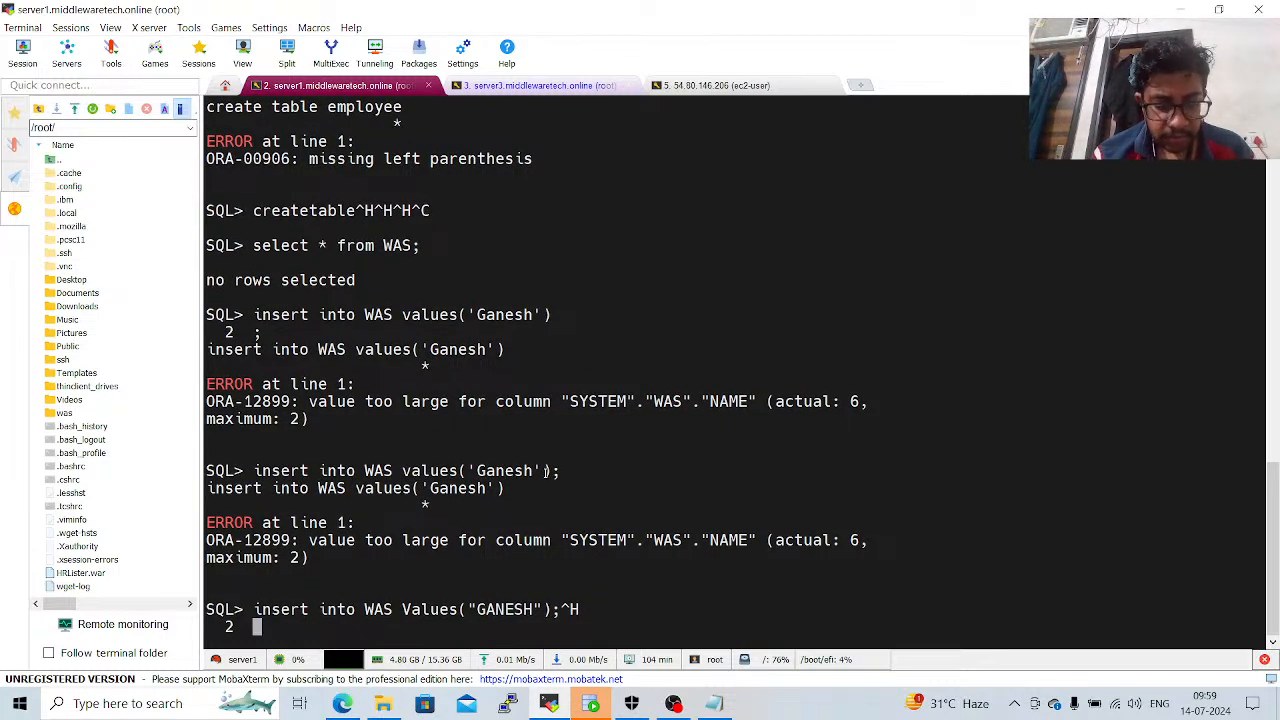
pyautogui.write(';')
pyautogui.press('Return')
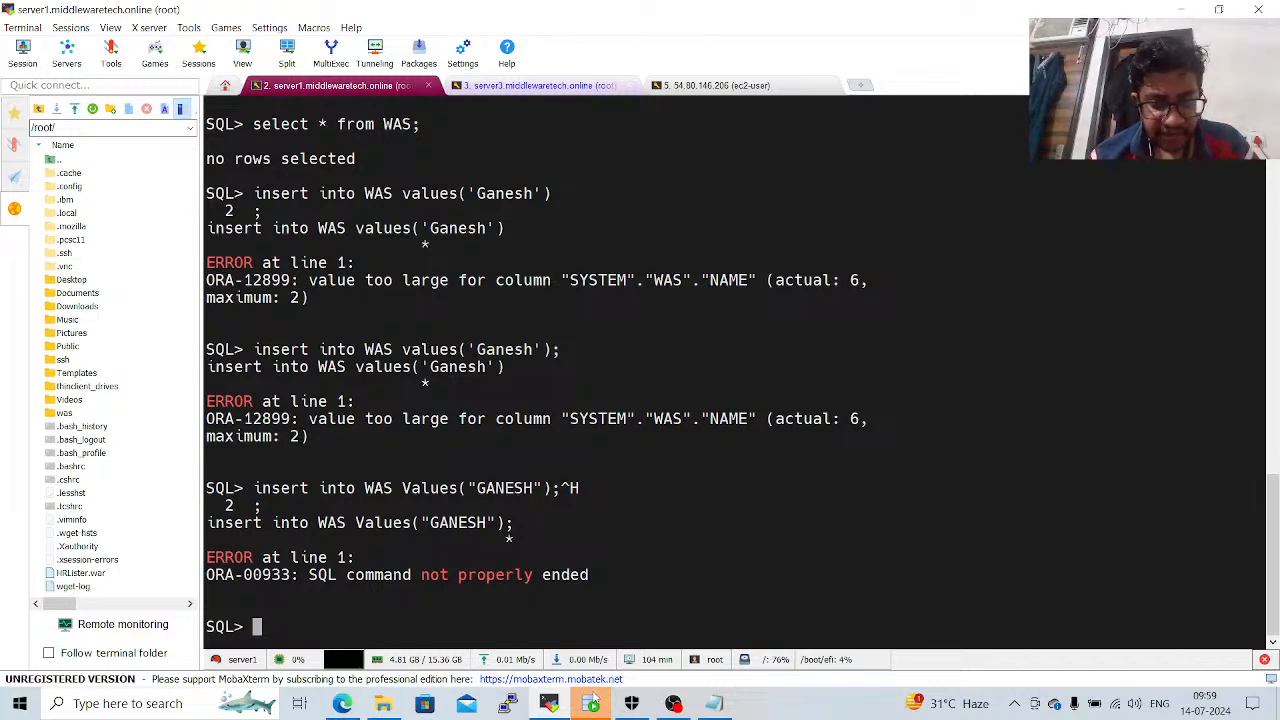
# Switch to SQL Developer and look through the actions available for the NAME column in the WAS column listing.
pyautogui.click(595, 700)
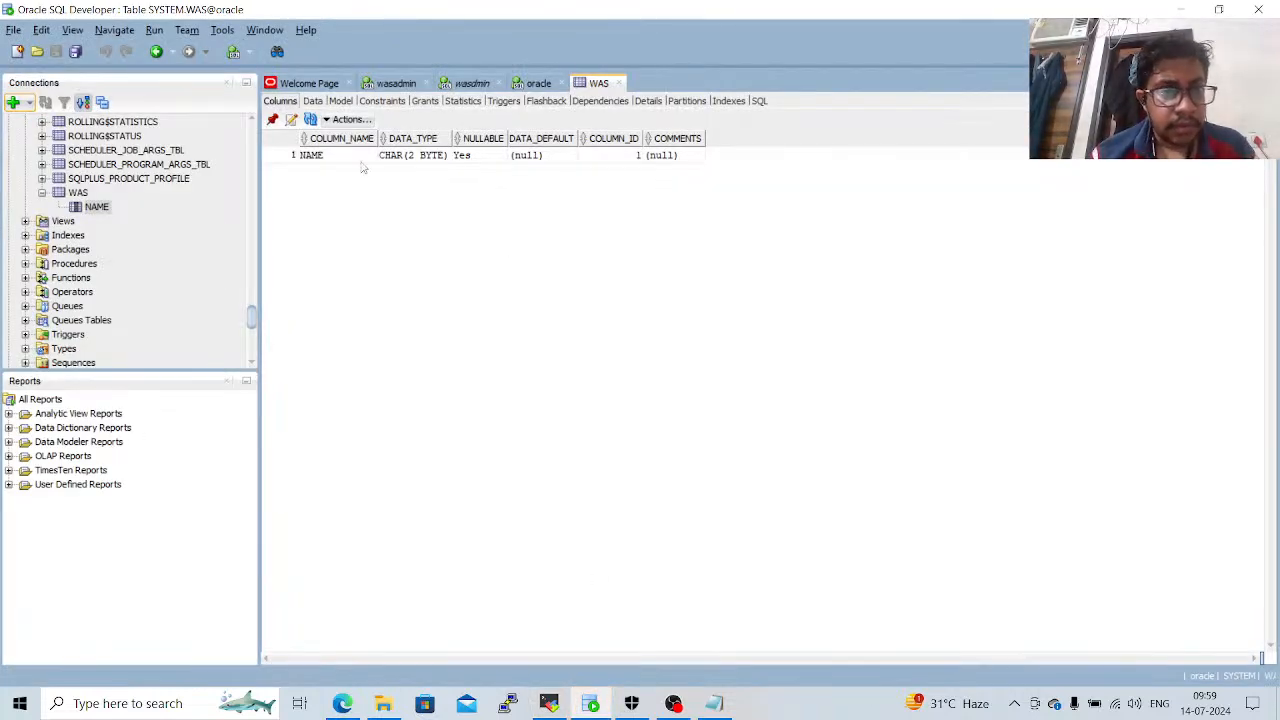
pyautogui.click(316, 157)
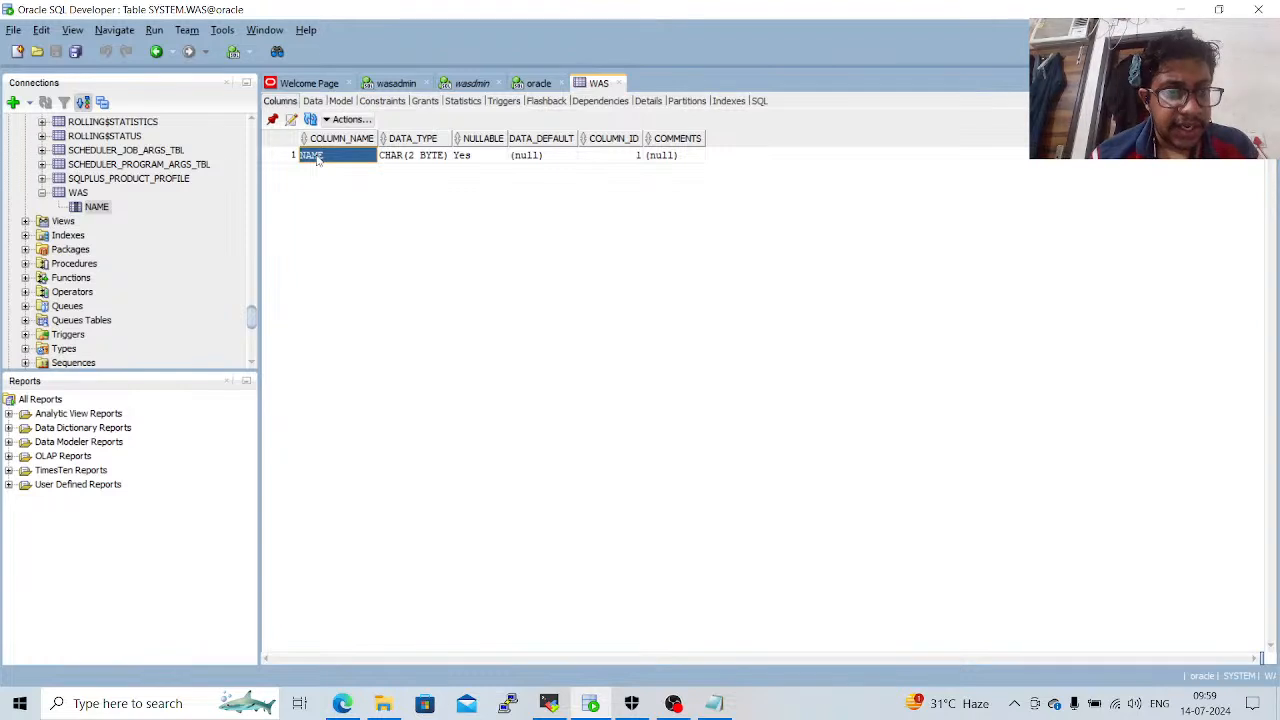
pyautogui.rightClick(316, 157)
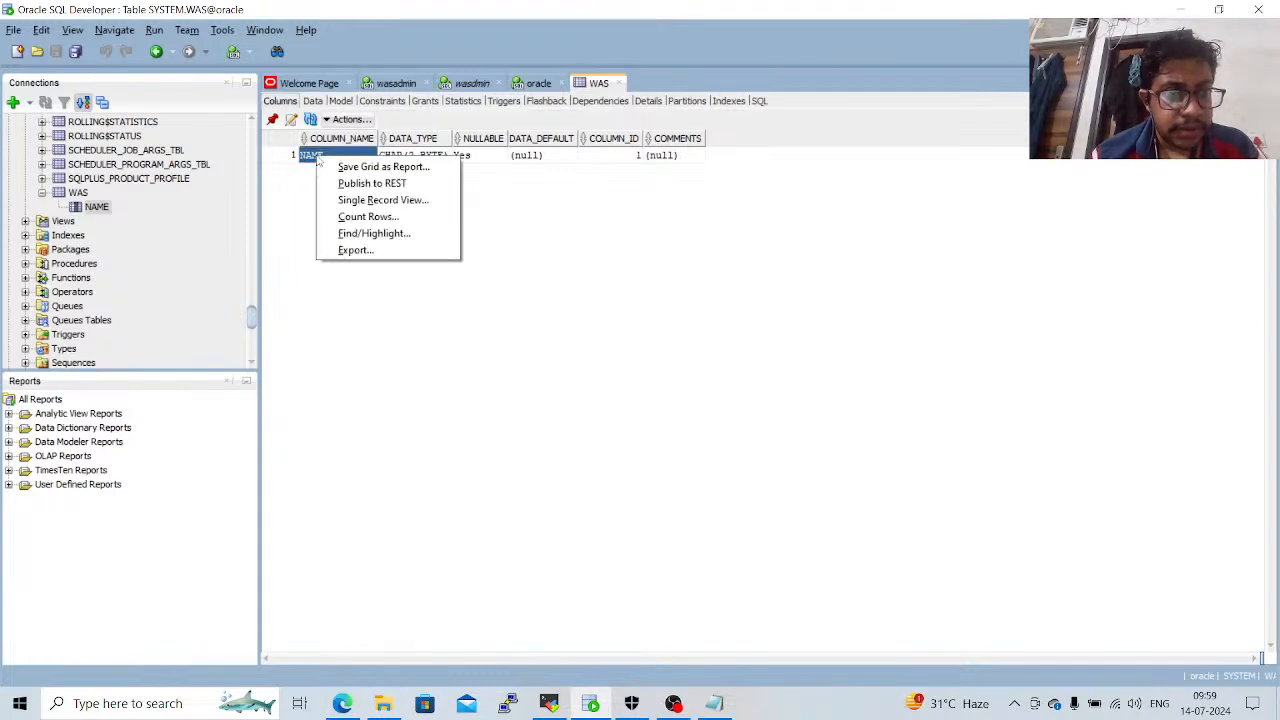
pyautogui.click(290, 192)
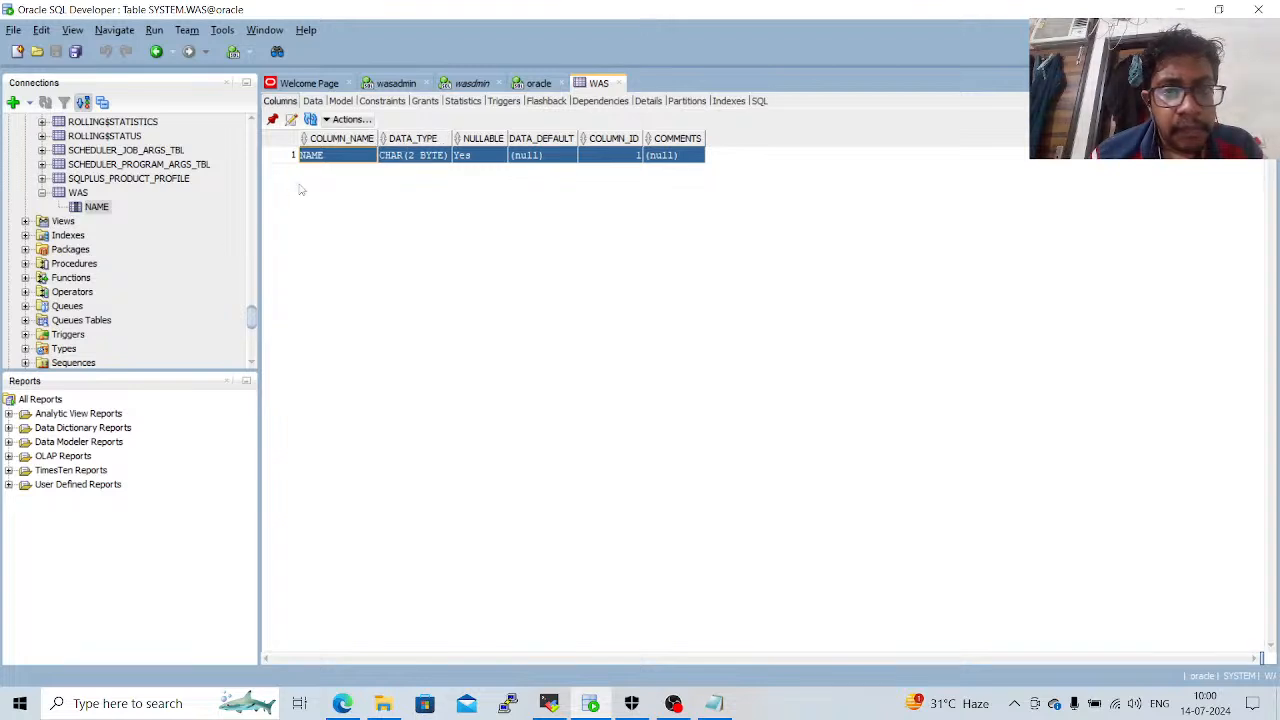
pyautogui.click(80, 193)
pyautogui.rightClick(82, 194)
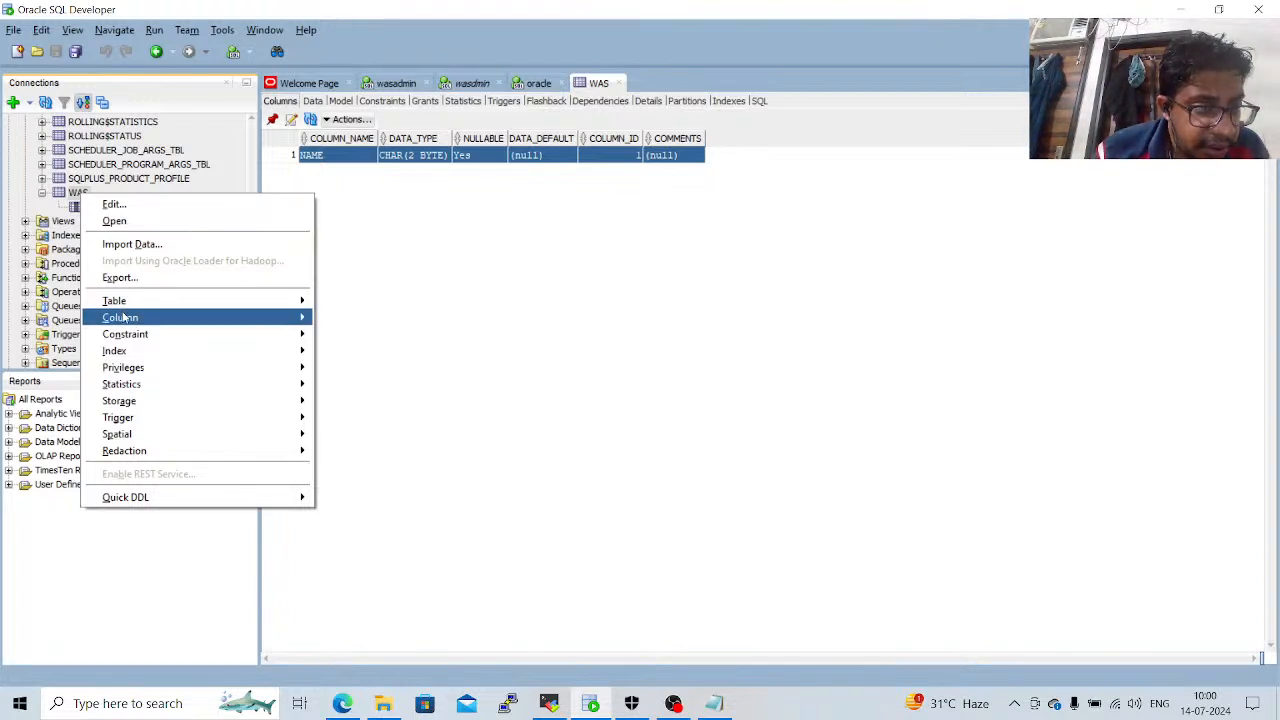
pyautogui.moveTo(124, 318)
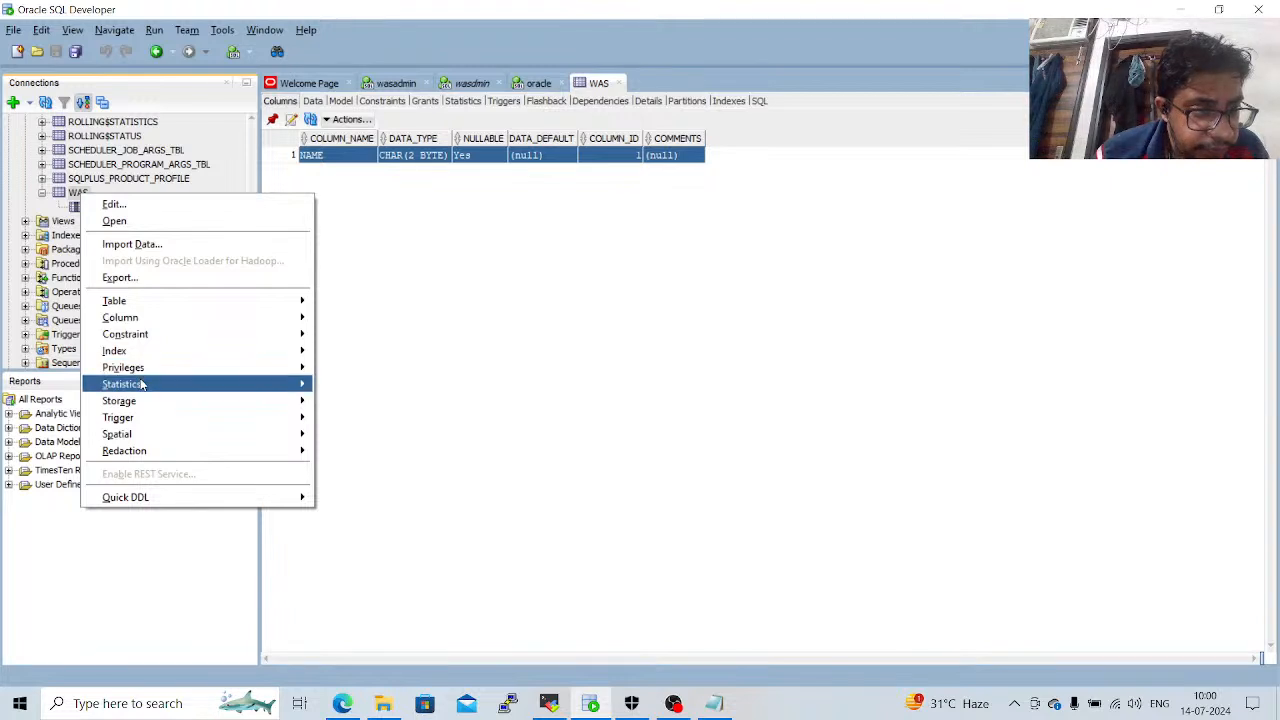
pyautogui.click(138, 246)
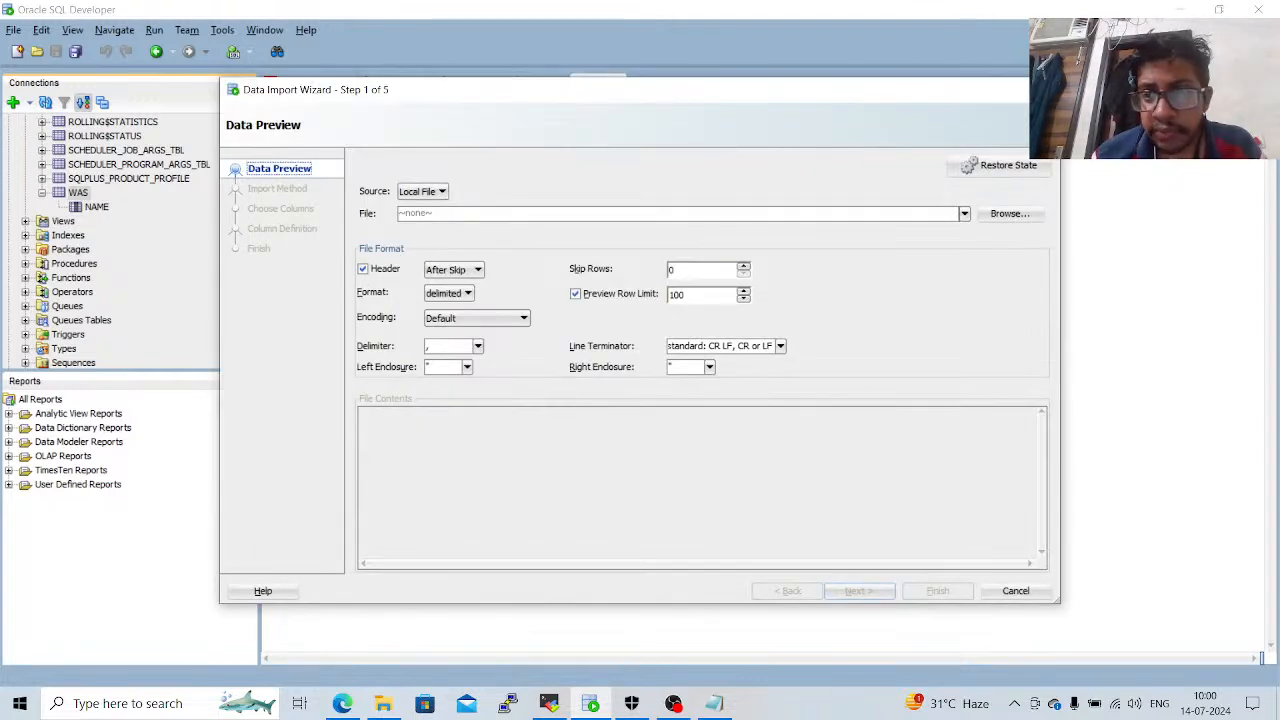
pyautogui.click(1015, 591)
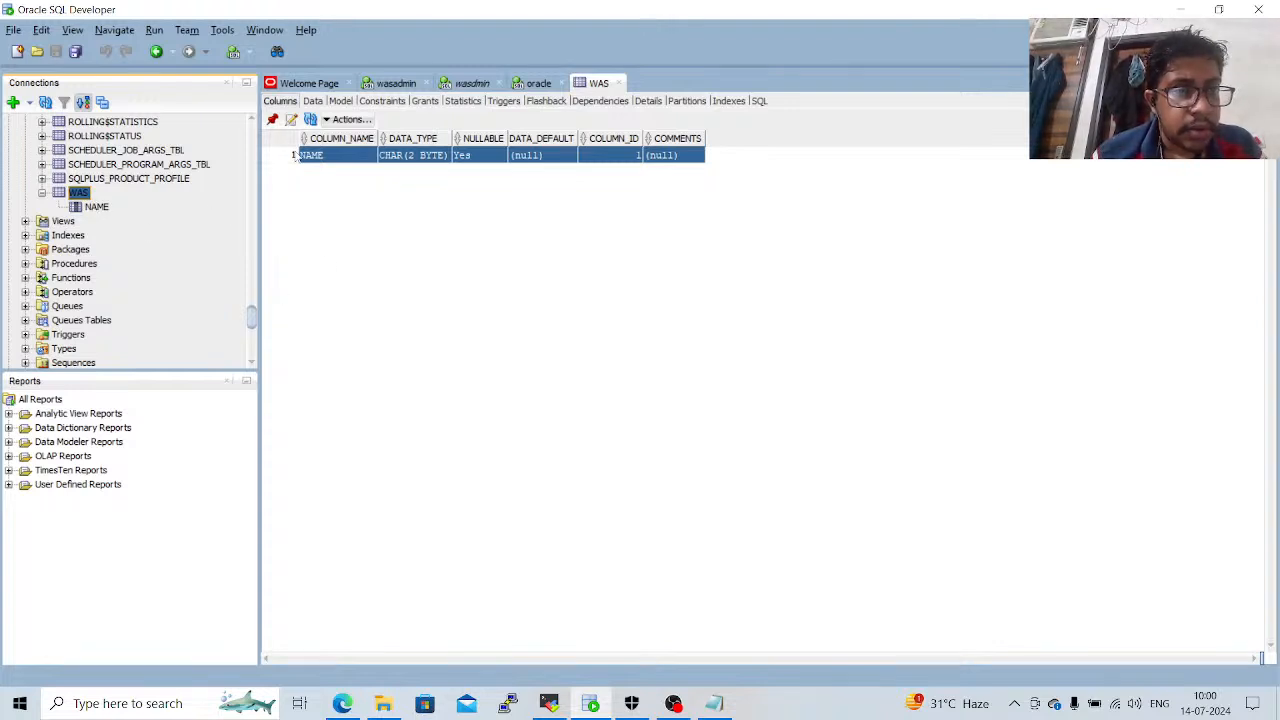
# Collapse the oracle connection's tree and return to the WAS table's column listing.
pyautogui.click(281, 103)
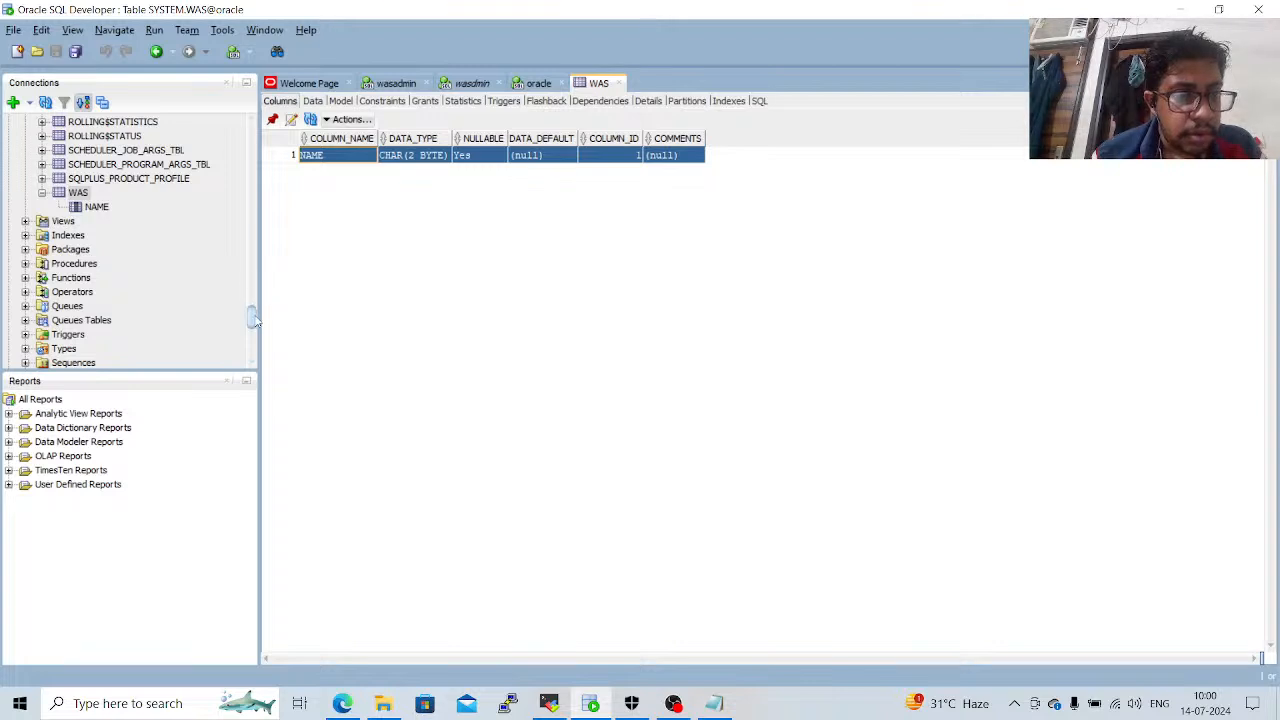
pyautogui.click(254, 134)
pyautogui.scroll(15, 254, 135)
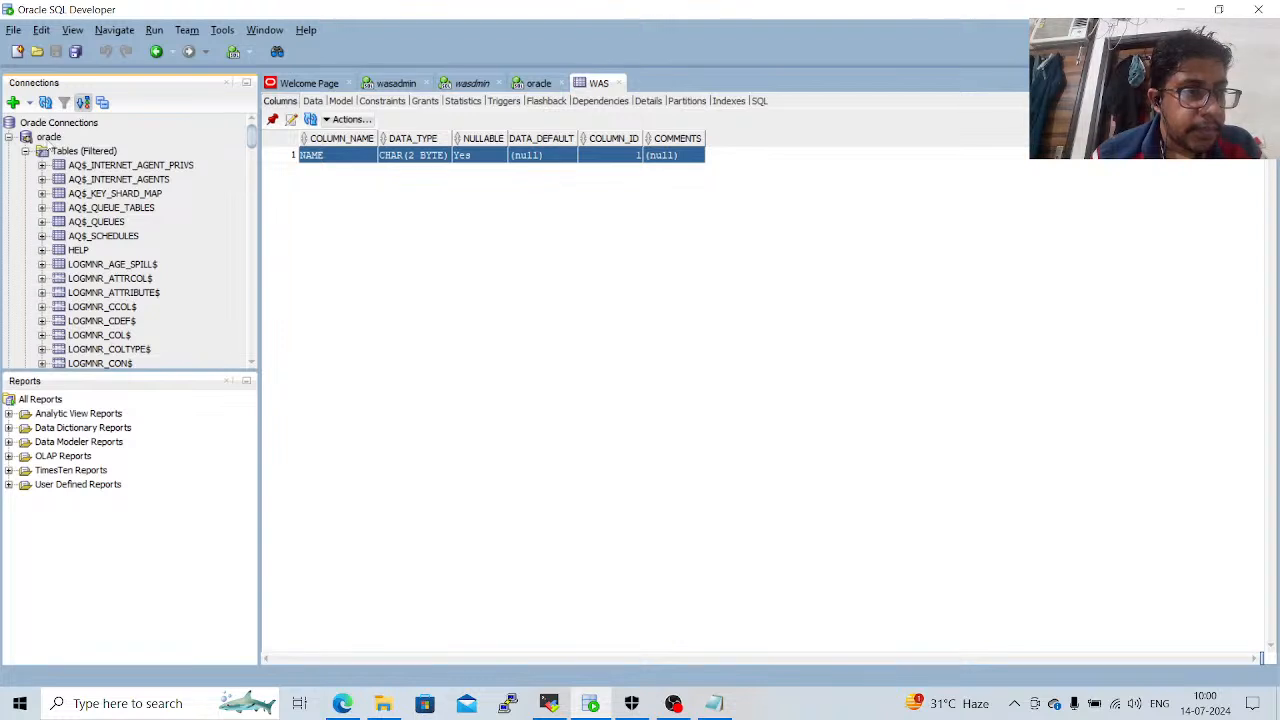
pyautogui.doubleClick(49, 138)
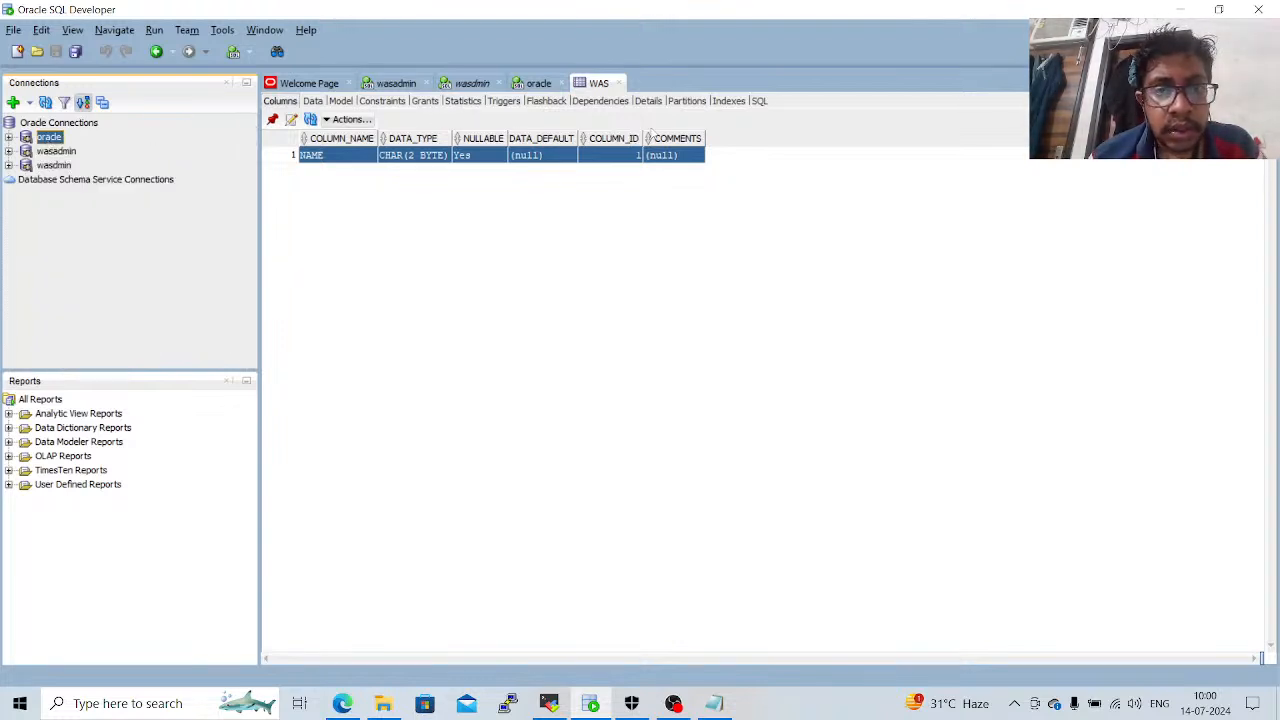
pyautogui.click(313, 106)
pyautogui.click(280, 101)
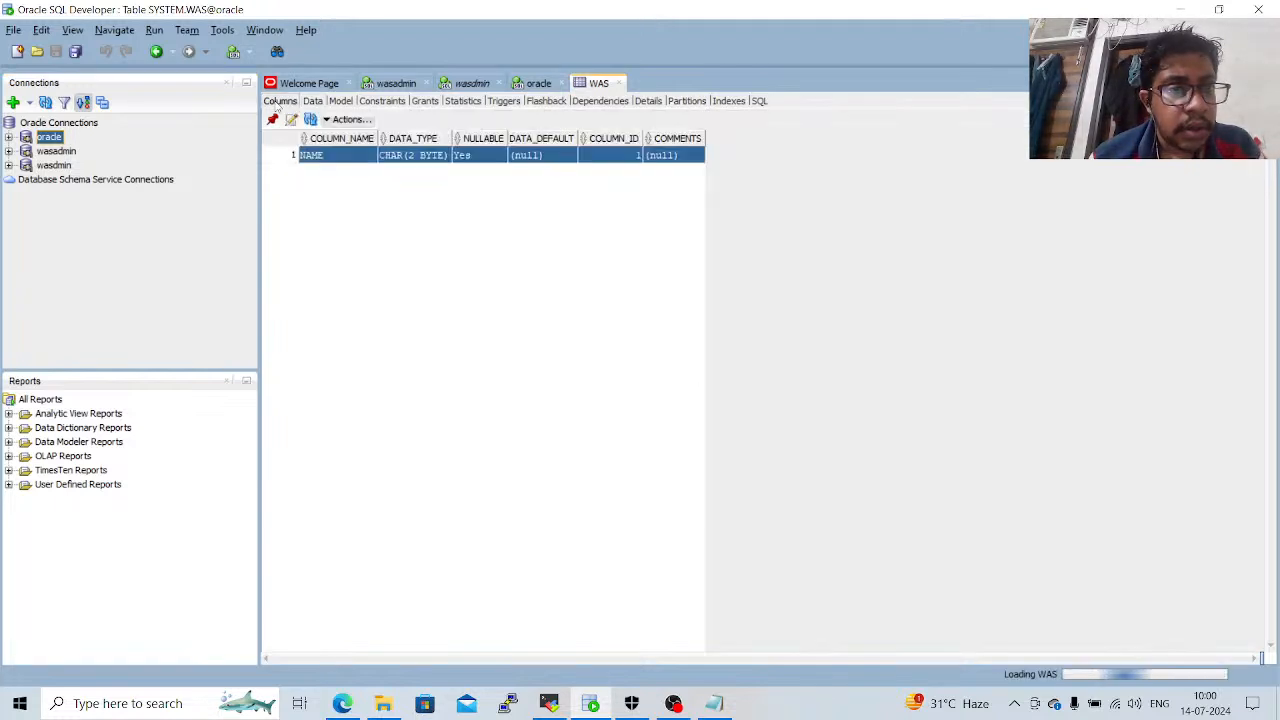
# In the oracle worksheet, write an "insert into WAS values" statement with a person's first name and run it.
pyautogui.click(536, 84)
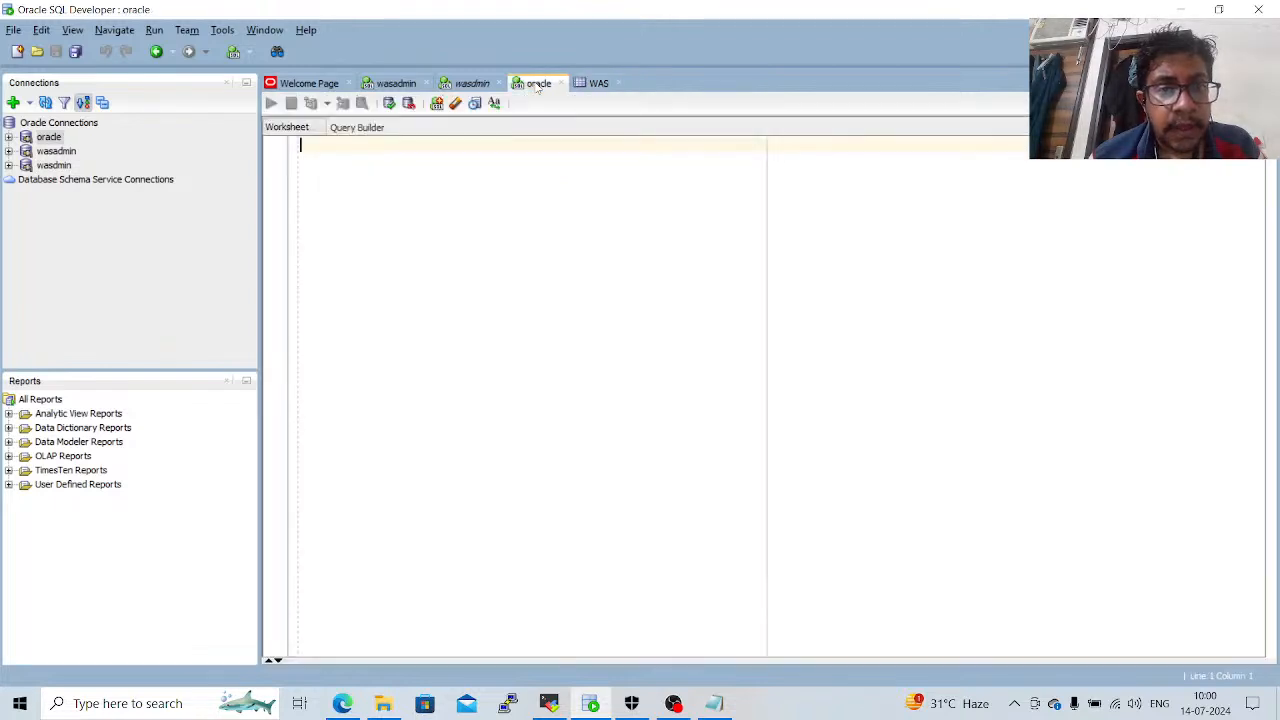
pyautogui.write('a')
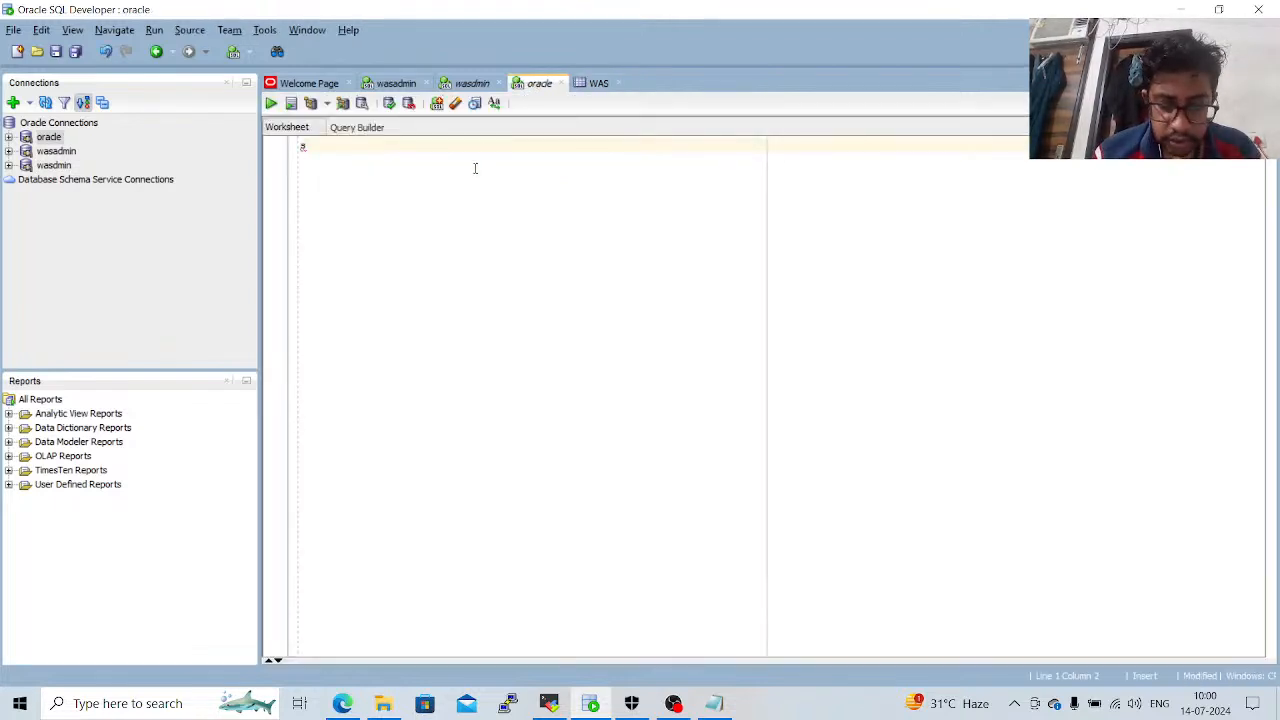
pyautogui.write('nsert i')
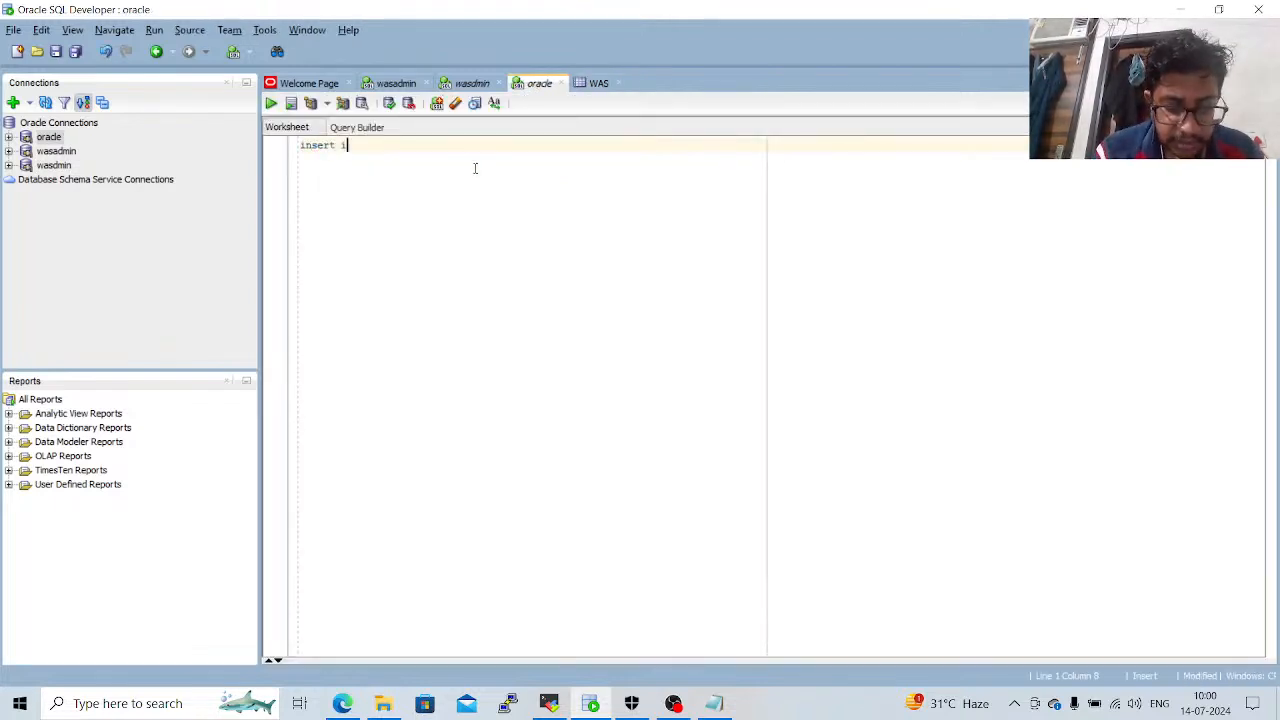
pyautogui.write('nto WAS')
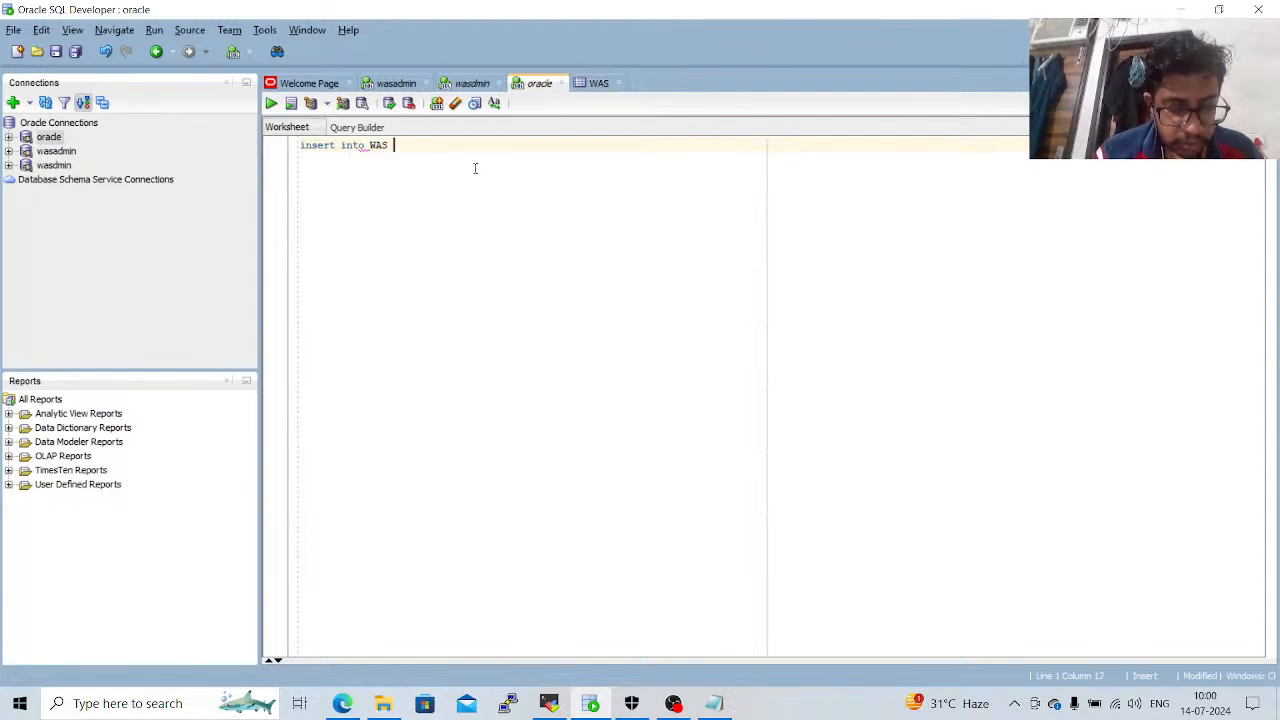
pyautogui.write('_values')
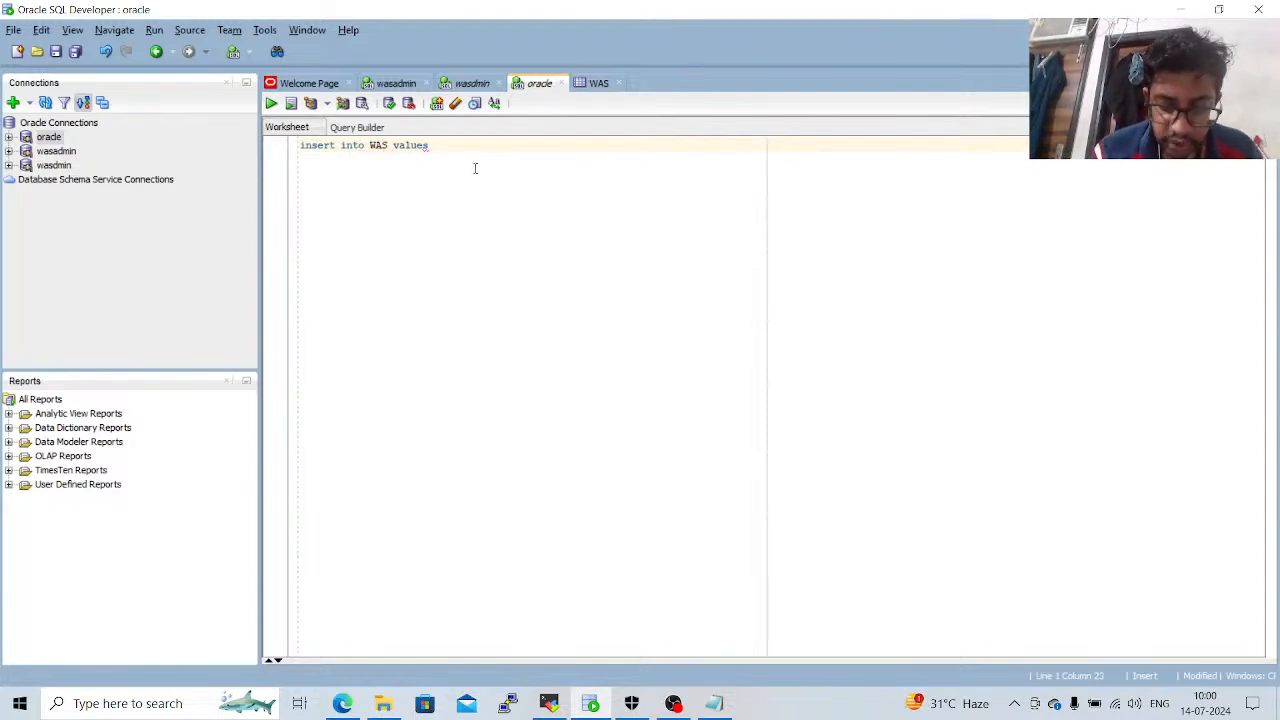
pyautogui.write('(')
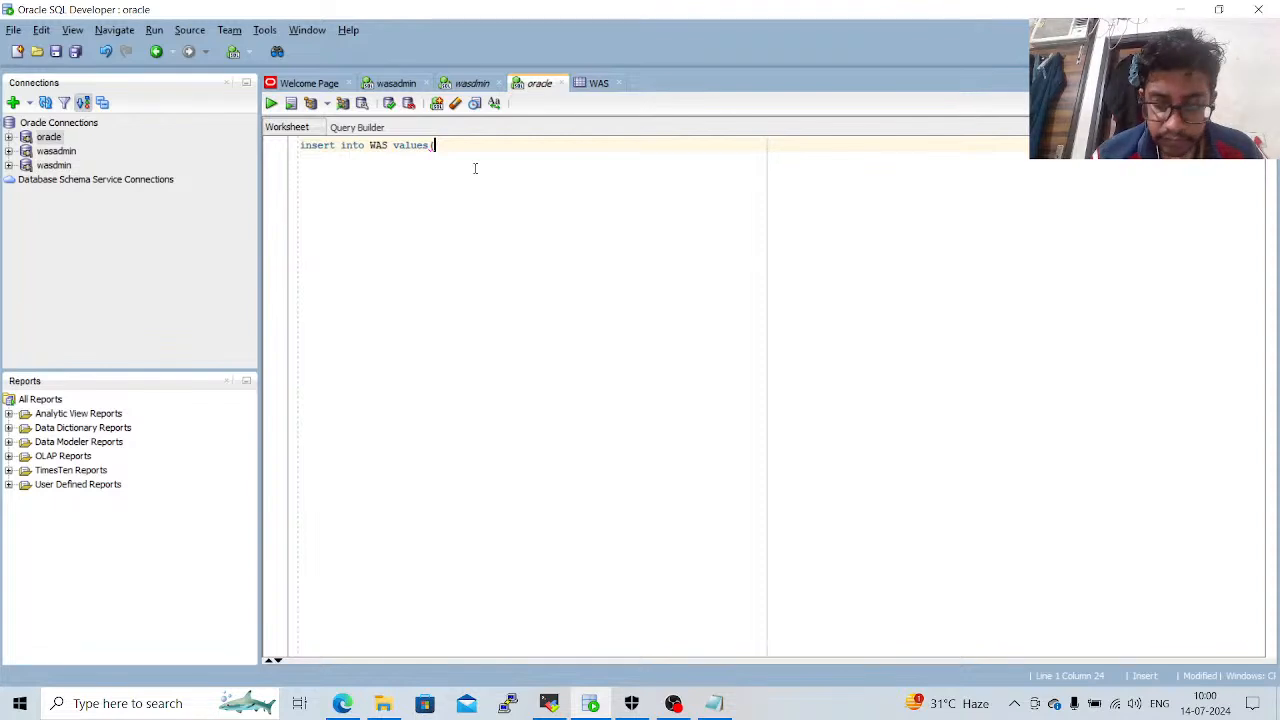
pyautogui.write("'gan")
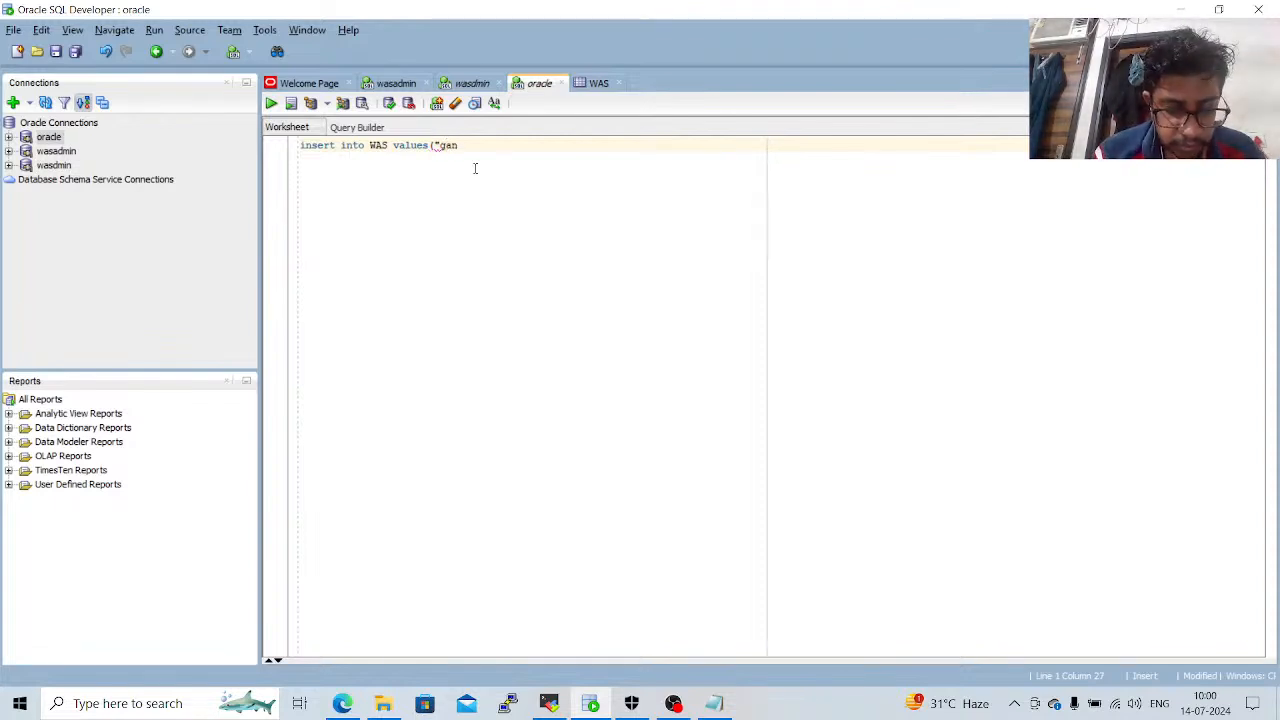
pyautogui.write("esh')")
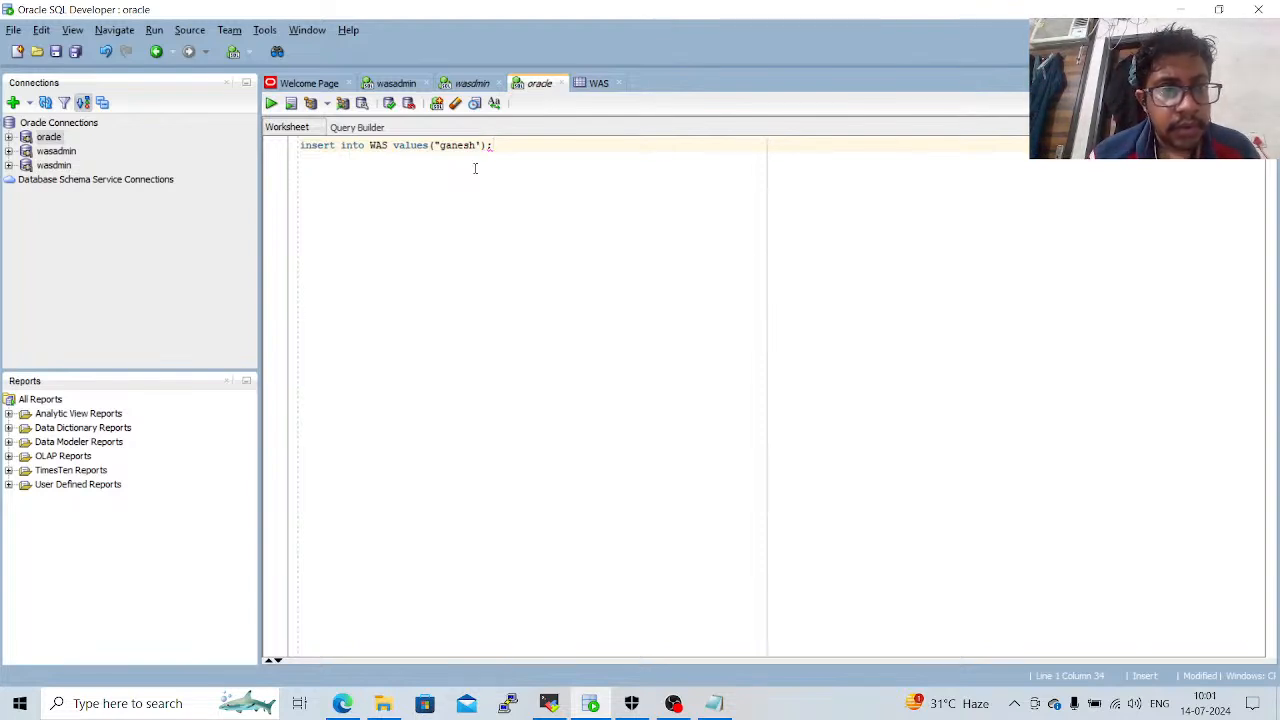
pyautogui.write(';')
pyautogui.hotkey('ctrl', 'a')
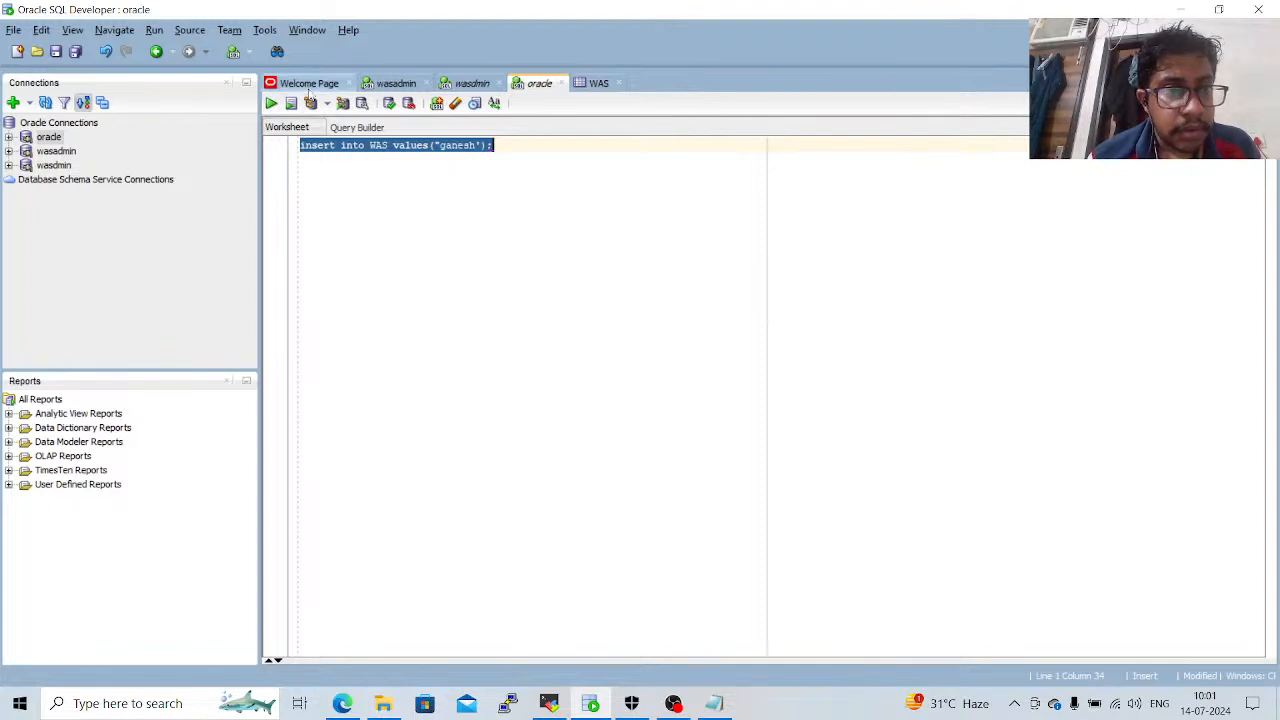
pyautogui.click(271, 104)
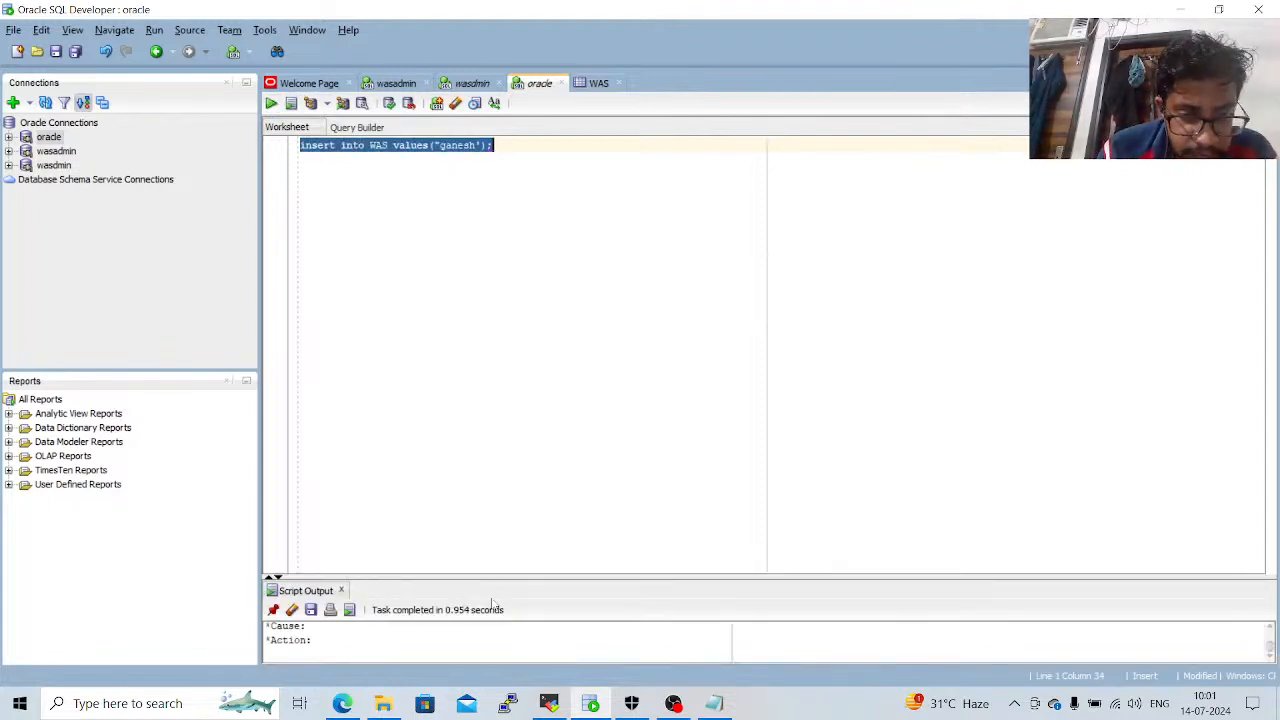
# Enlarge the script output area, rewrite the WAS insert statement with the first name in single quotes and run it.
pyautogui.moveTo(517, 577); pyautogui.dragTo(523, 434)
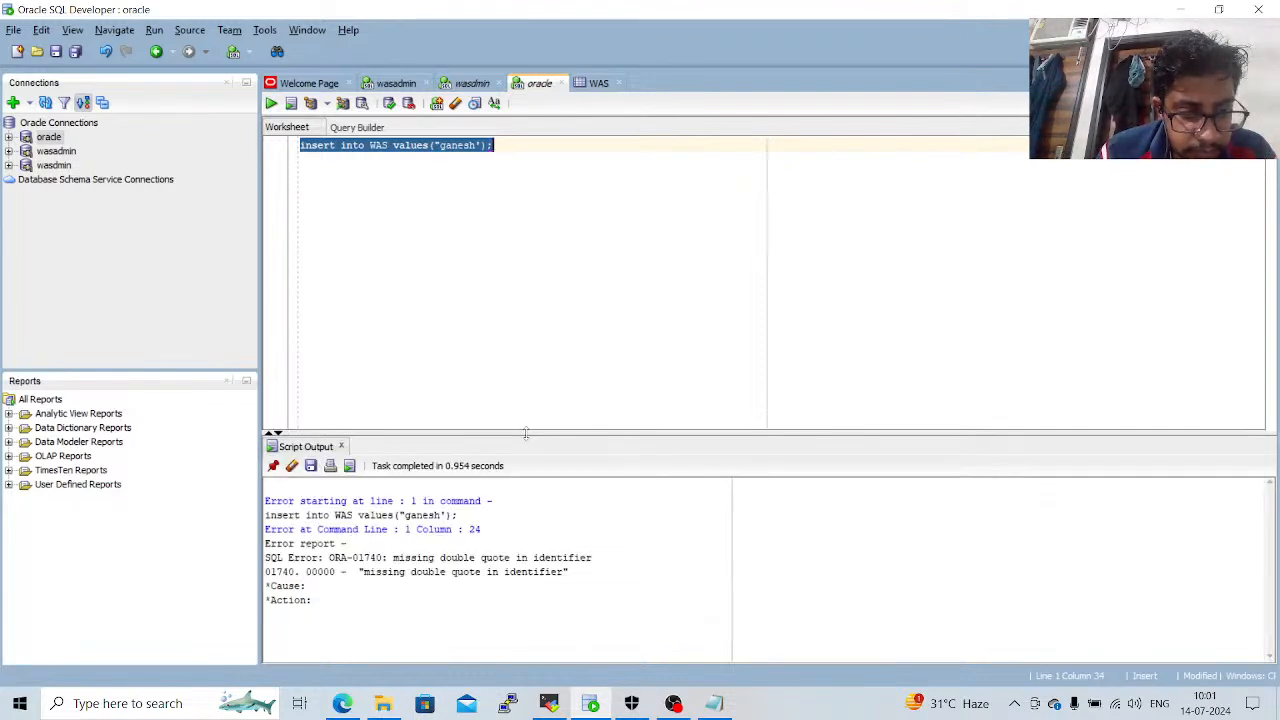
pyautogui.click(549, 221)
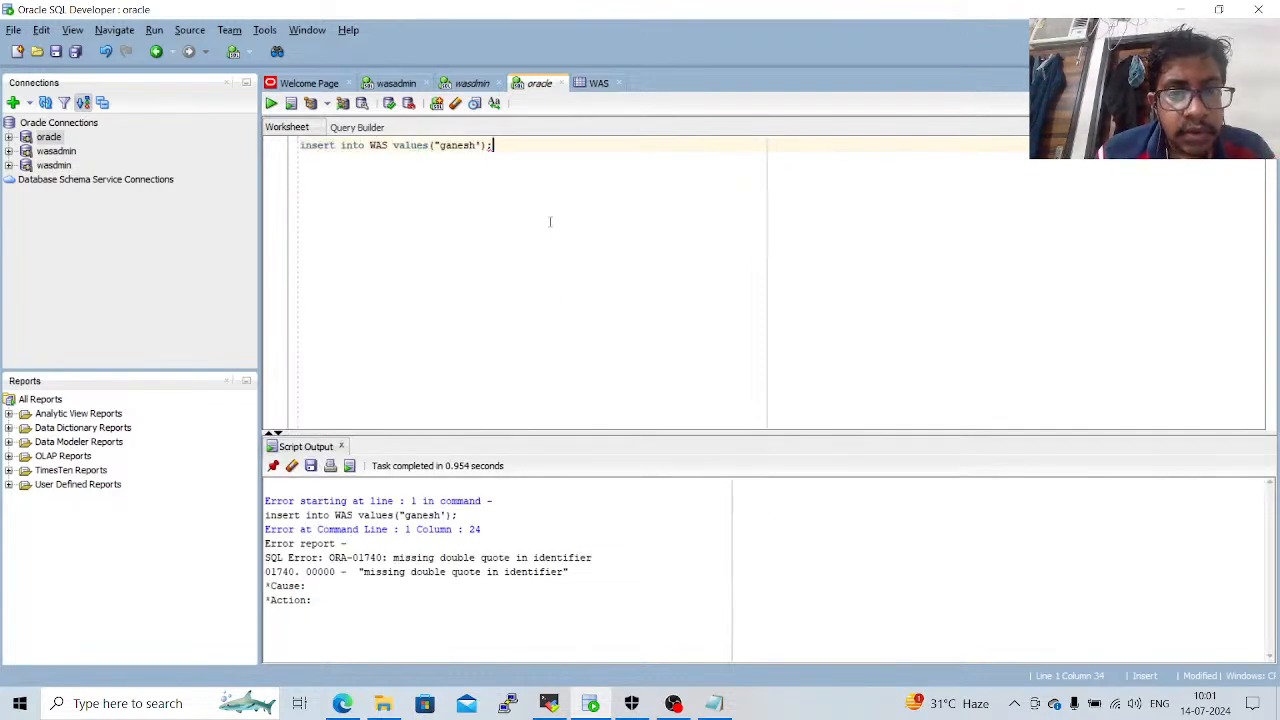
pyautogui.press('BackSpace')
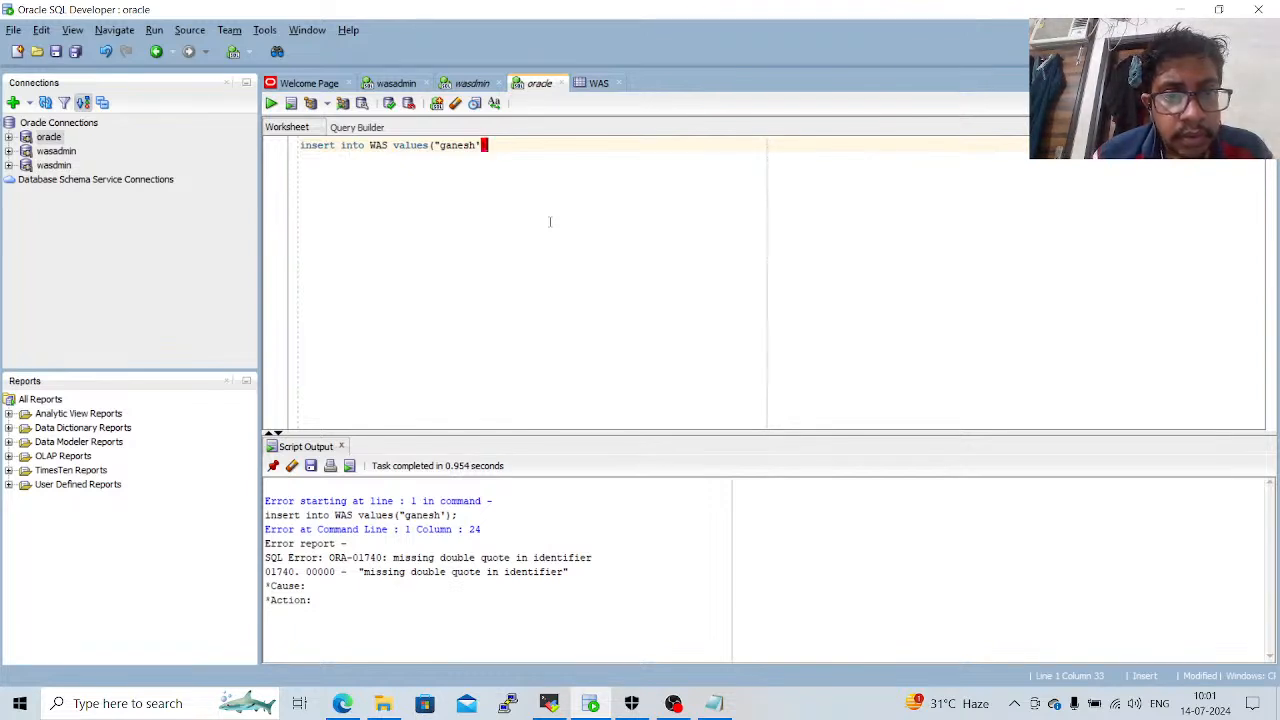
pyautogui.press('BackSpace')
pyautogui.press('BackSpace')
pyautogui.press('BackSpace')
pyautogui.press('BackSpace')
pyautogui.press('BackSpace')
pyautogui.press('BackSpace')
pyautogui.press('BackSpace')
pyautogui.press('BackSpace')
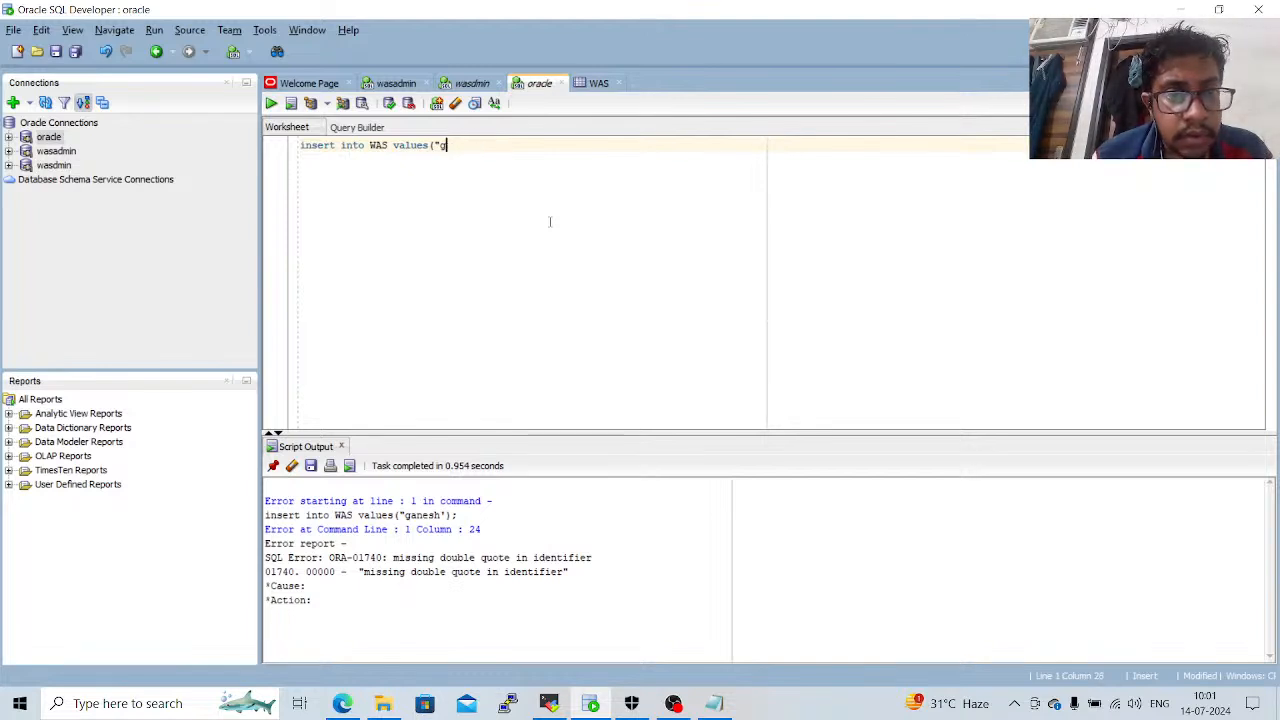
pyautogui.press('BackSpace')
pyautogui.write("'")
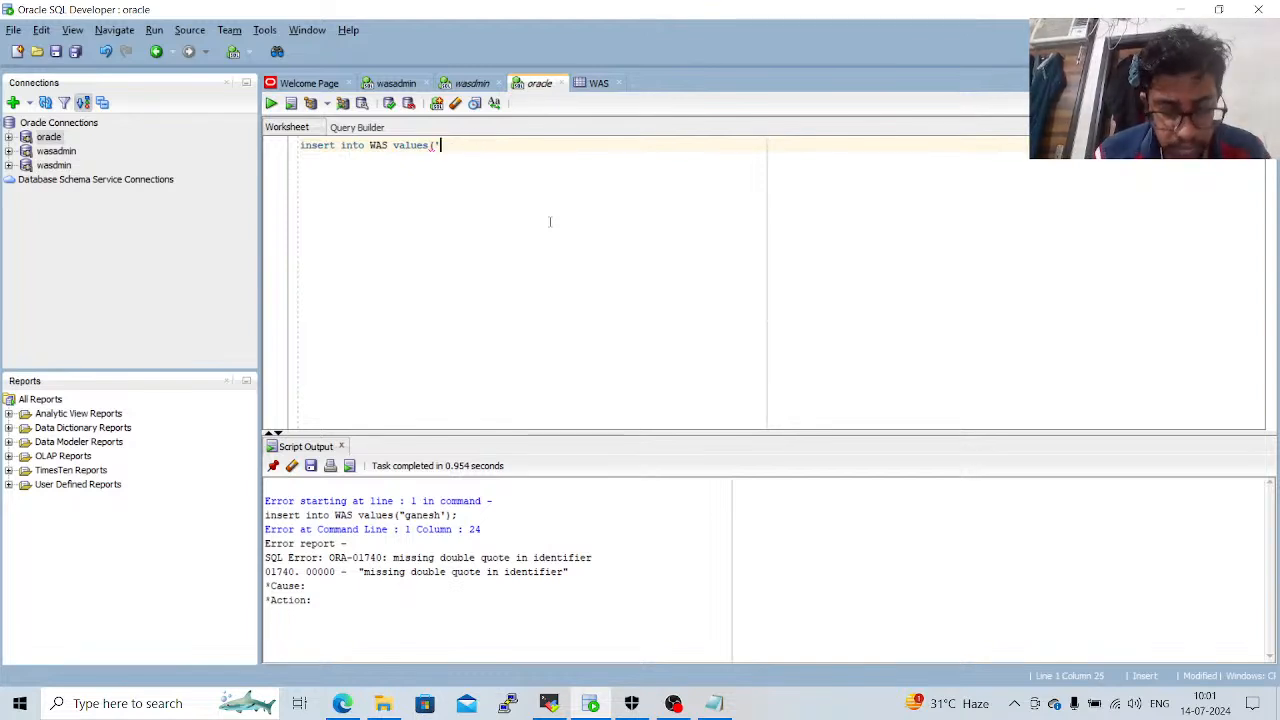
pyautogui.write('ganesh')
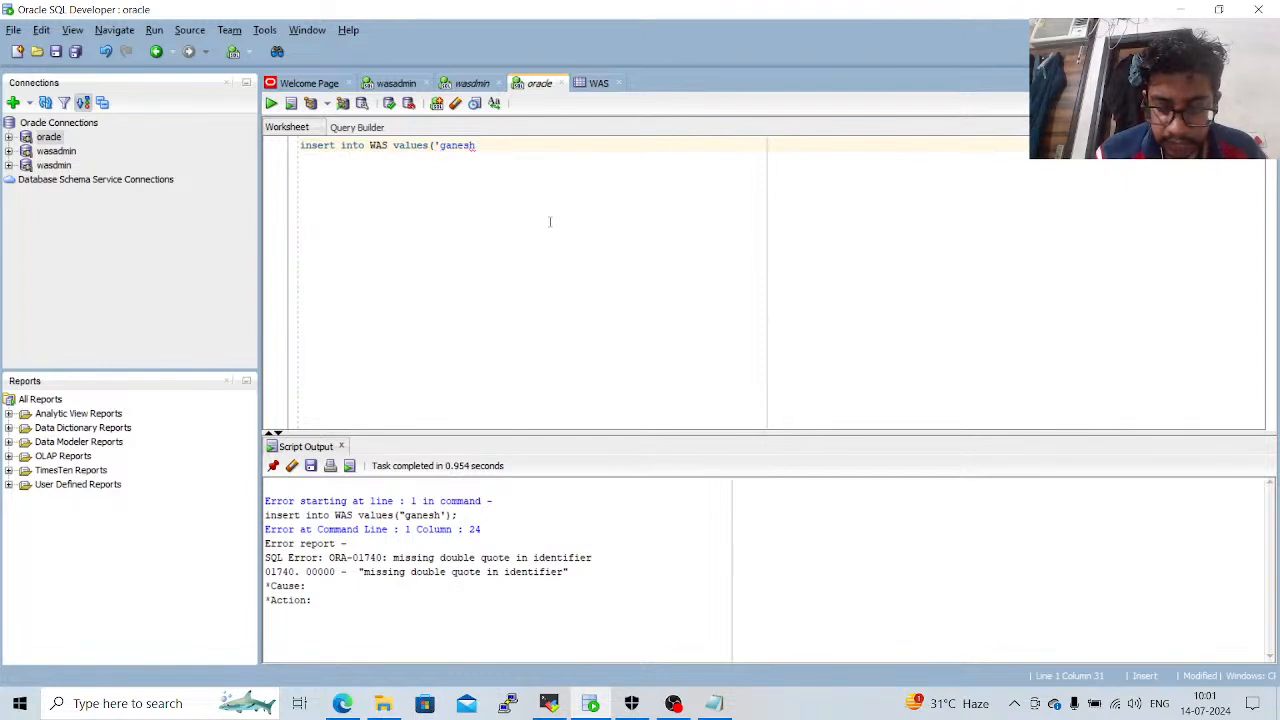
pyautogui.write("')")
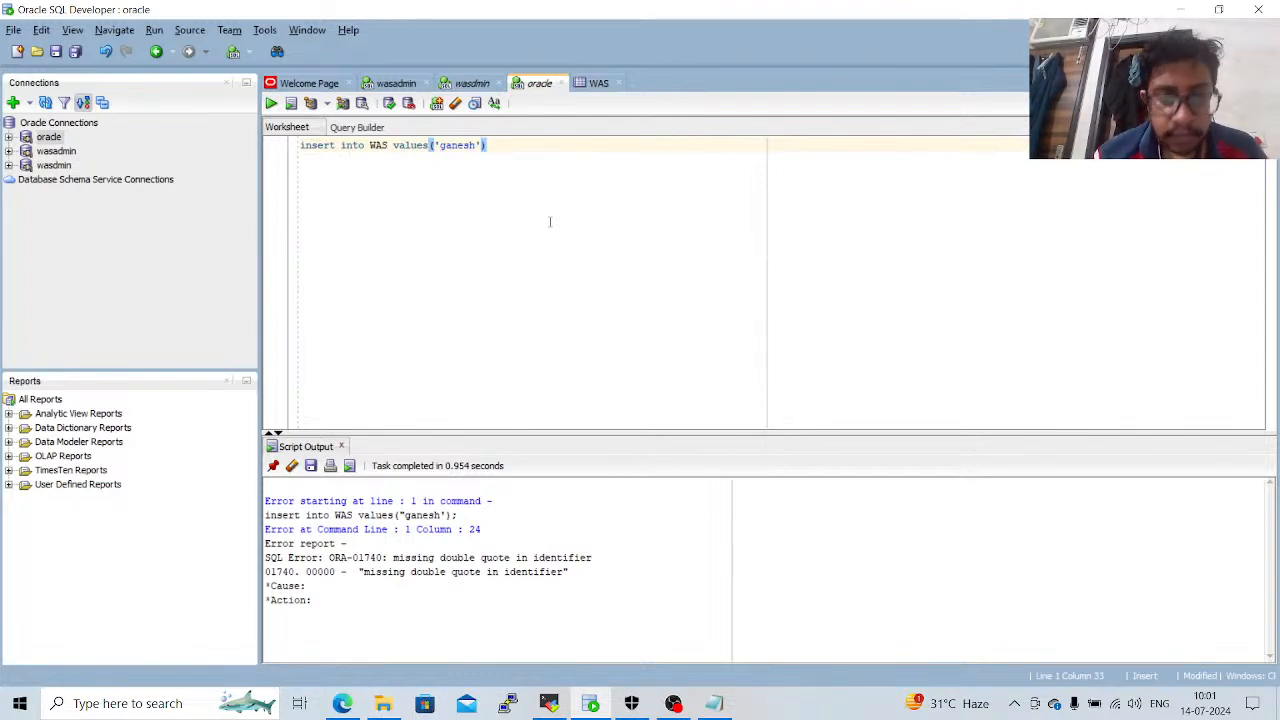
pyautogui.write(';')
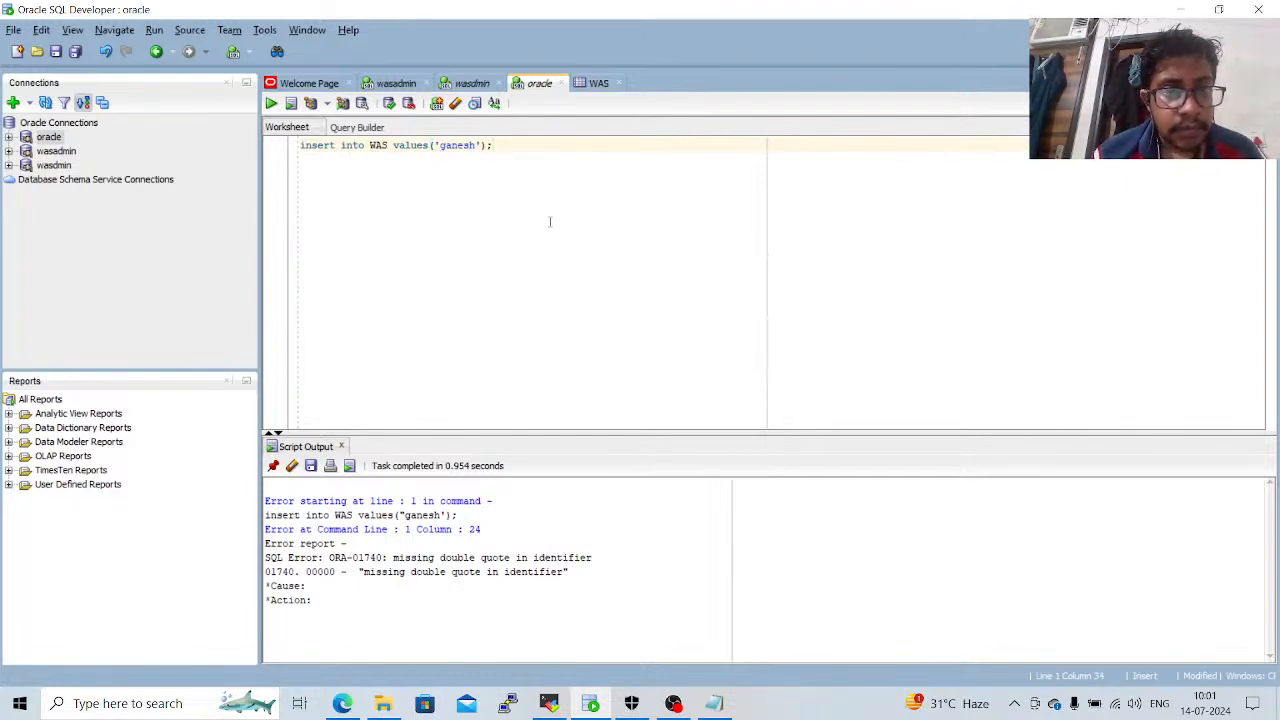
pyautogui.hotkey('ctrl', 'a')
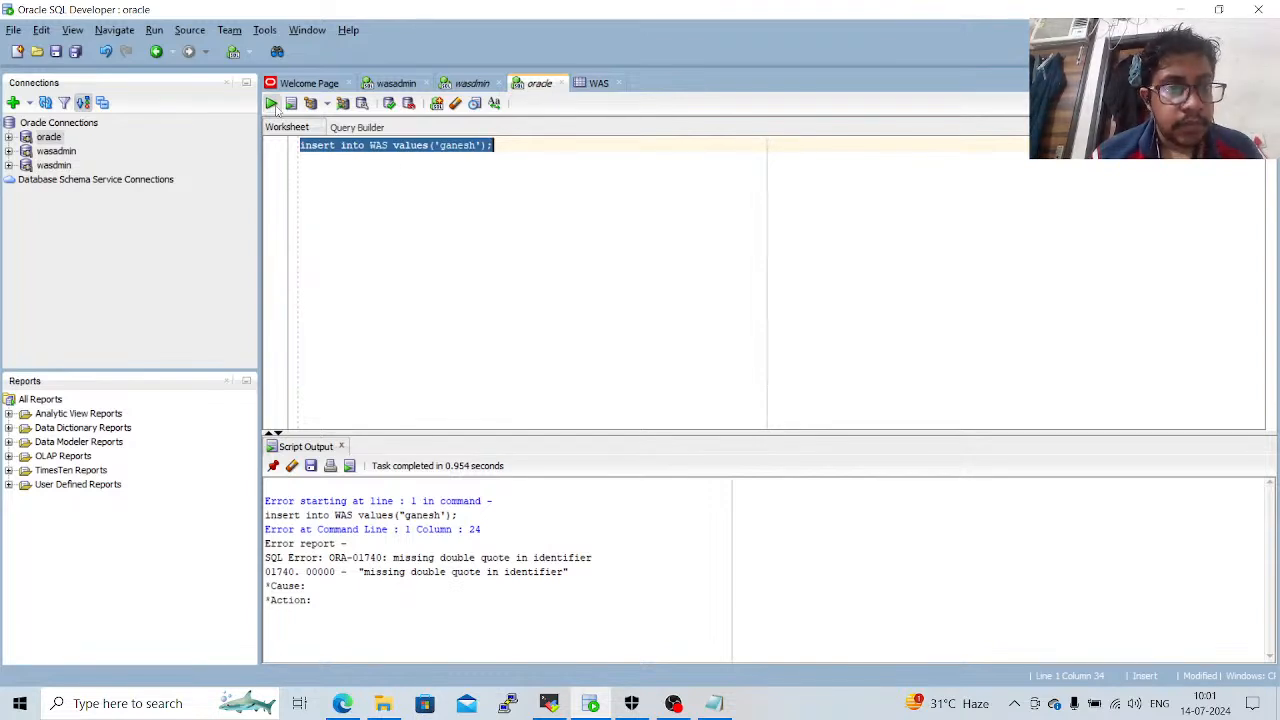
pyautogui.click(271, 104)
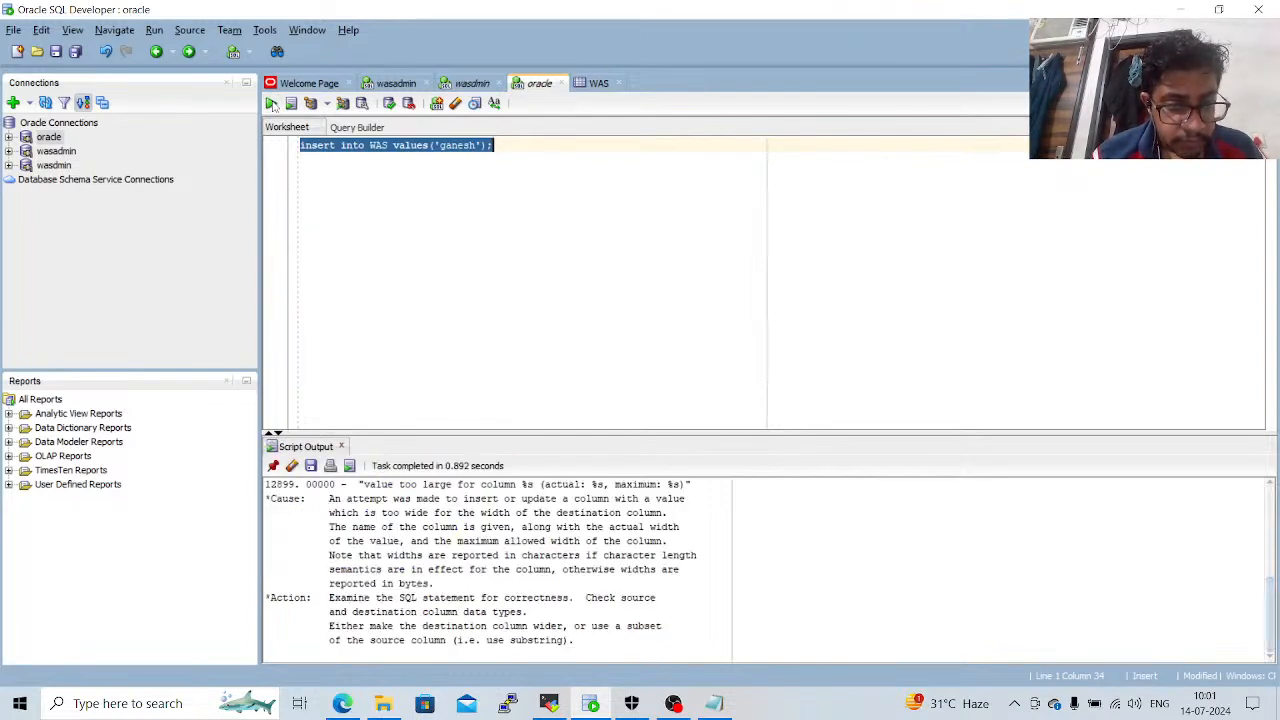
# Remove the trailing semicolon from the WAS insert statement and run it again.
pyautogui.click(404, 346)
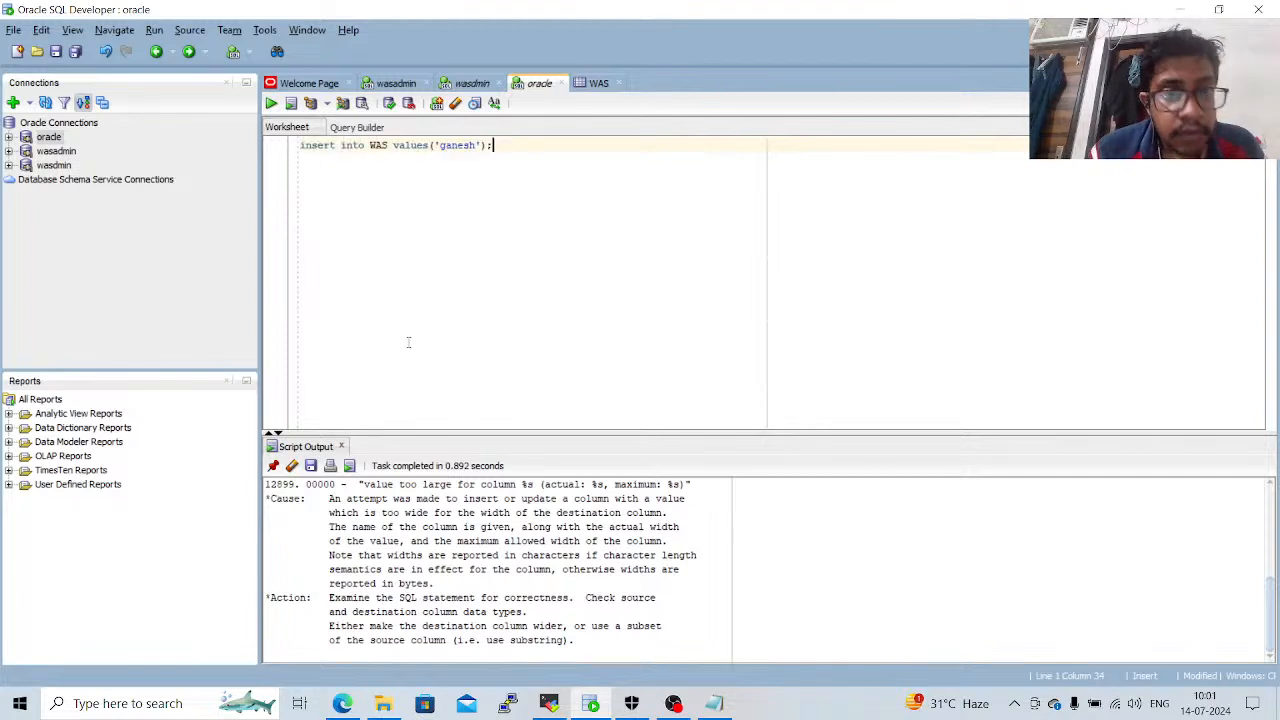
pyautogui.press('BackSpace')
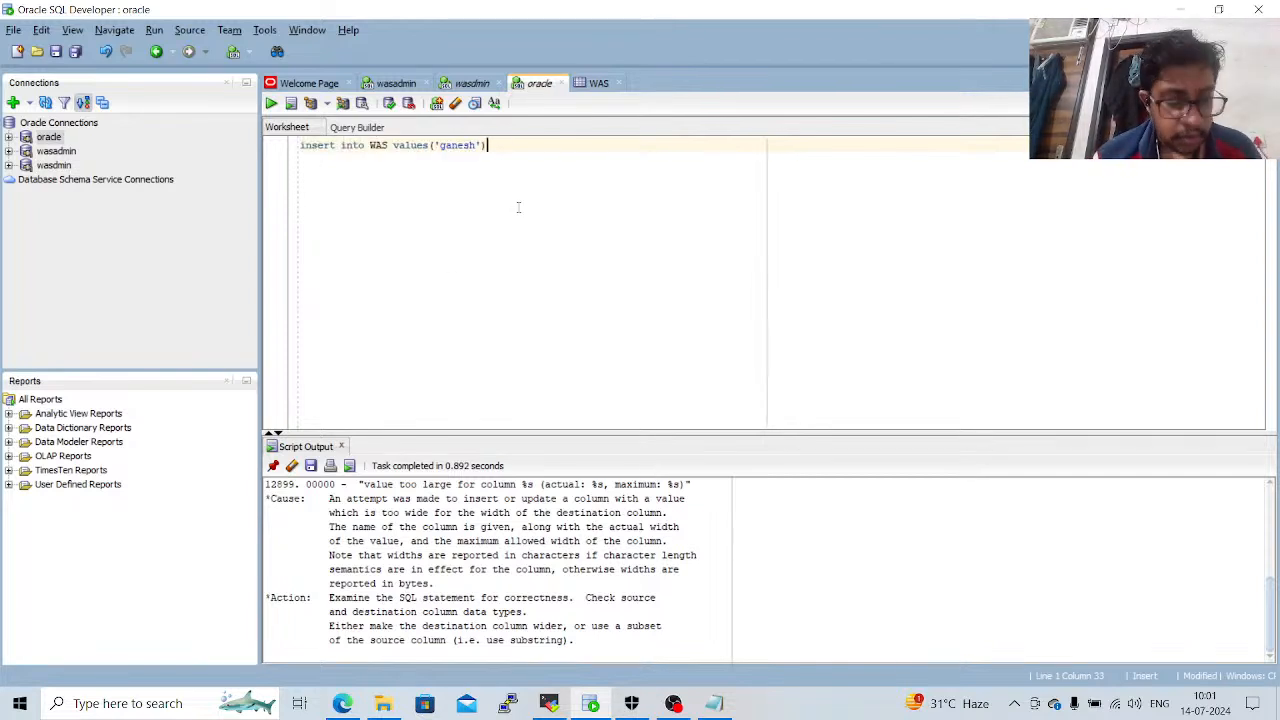
pyautogui.hotkey('ctrl', 'a')
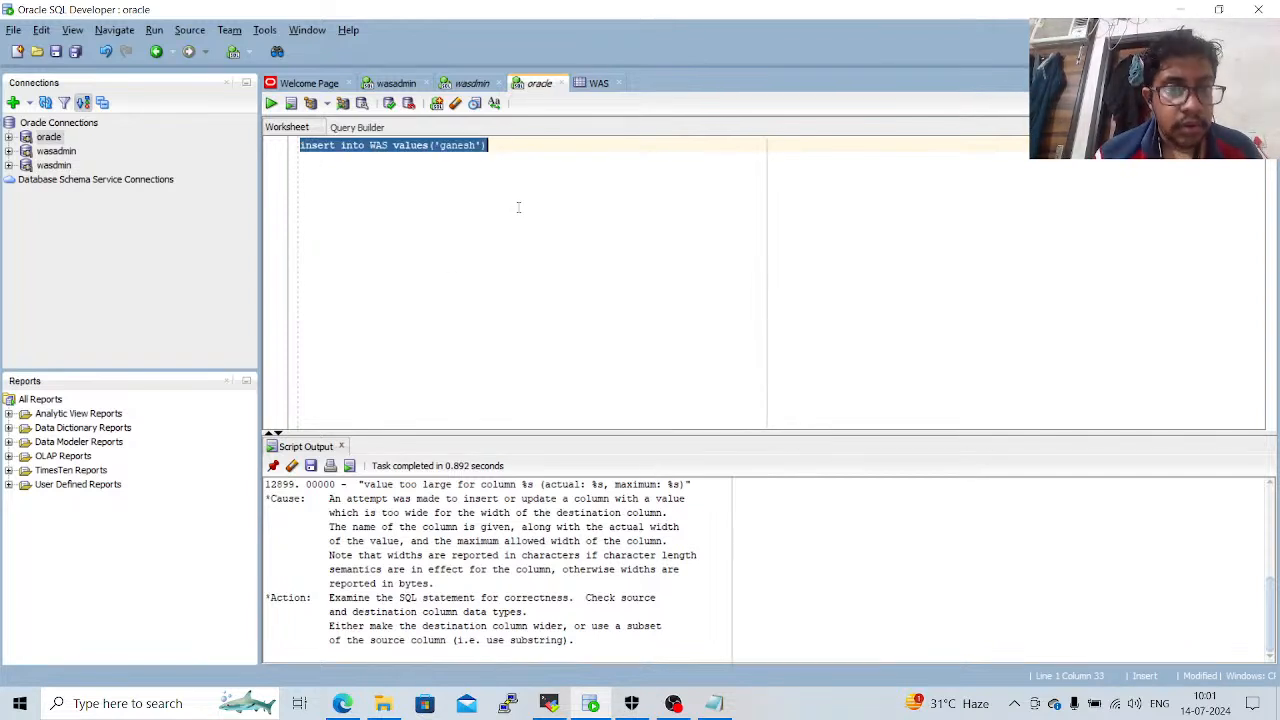
pyautogui.click(271, 105)
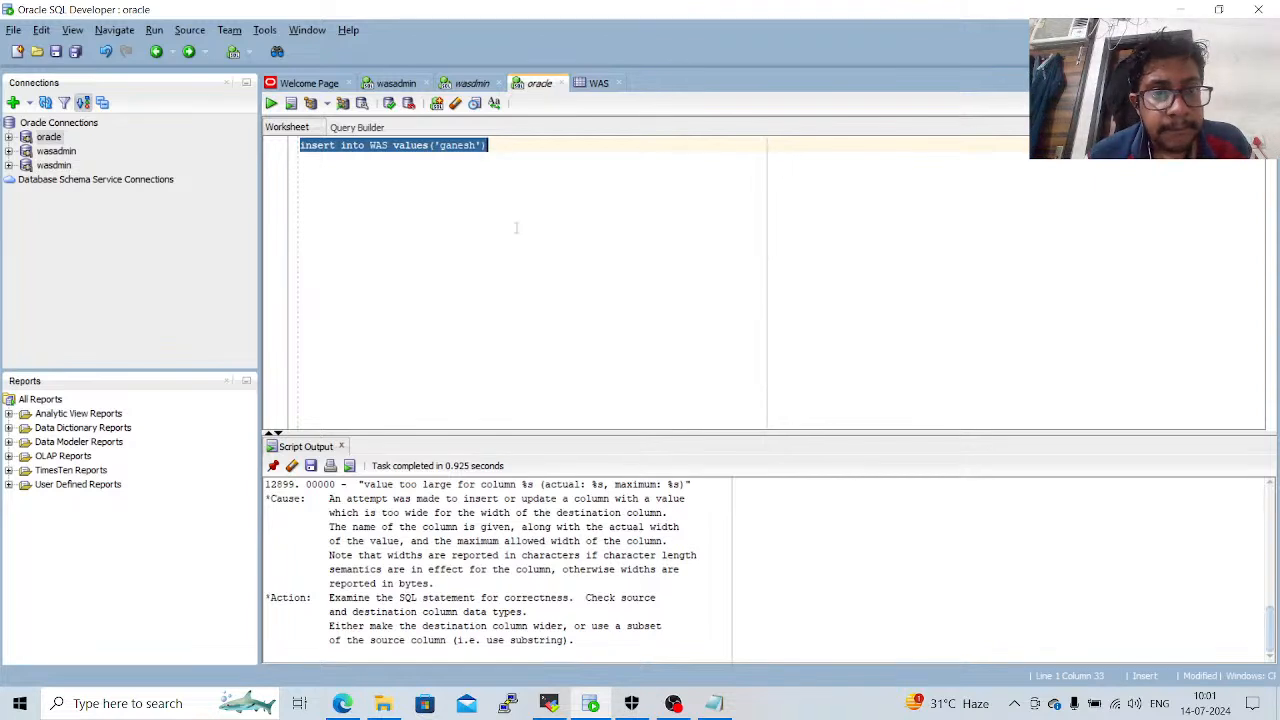
pyautogui.click(512, 194)
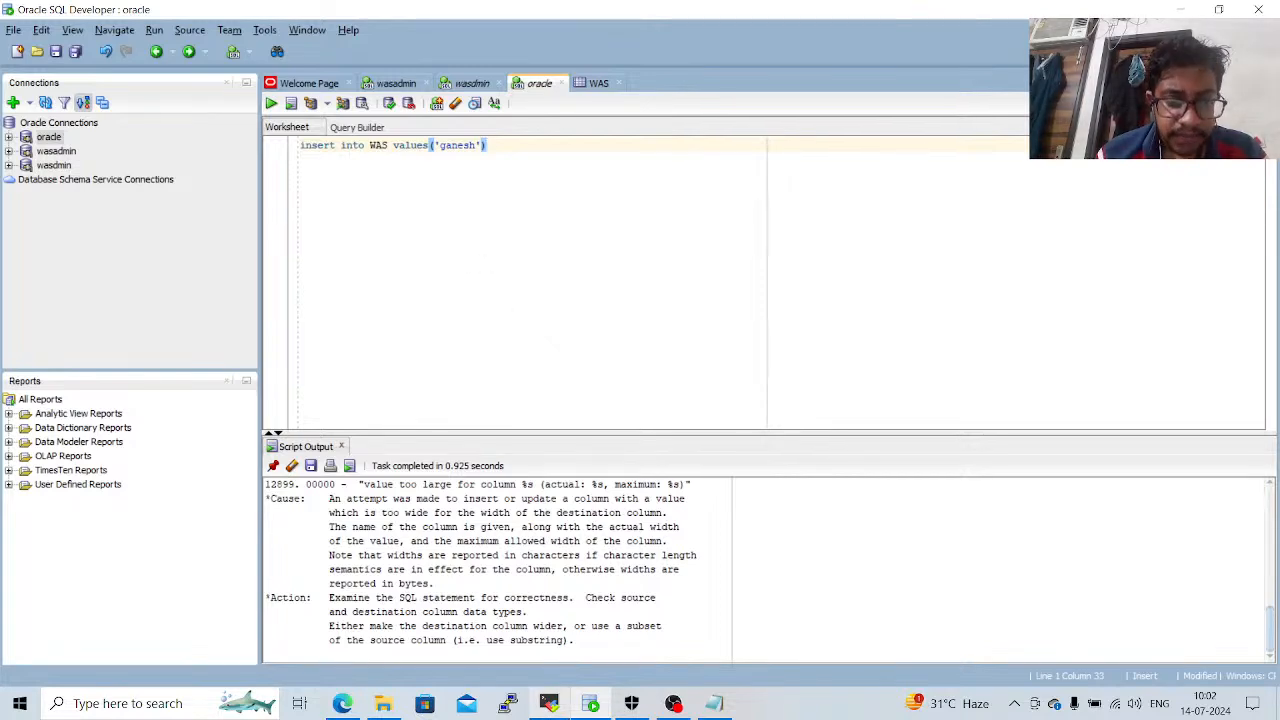
pyautogui.click(345, 704)
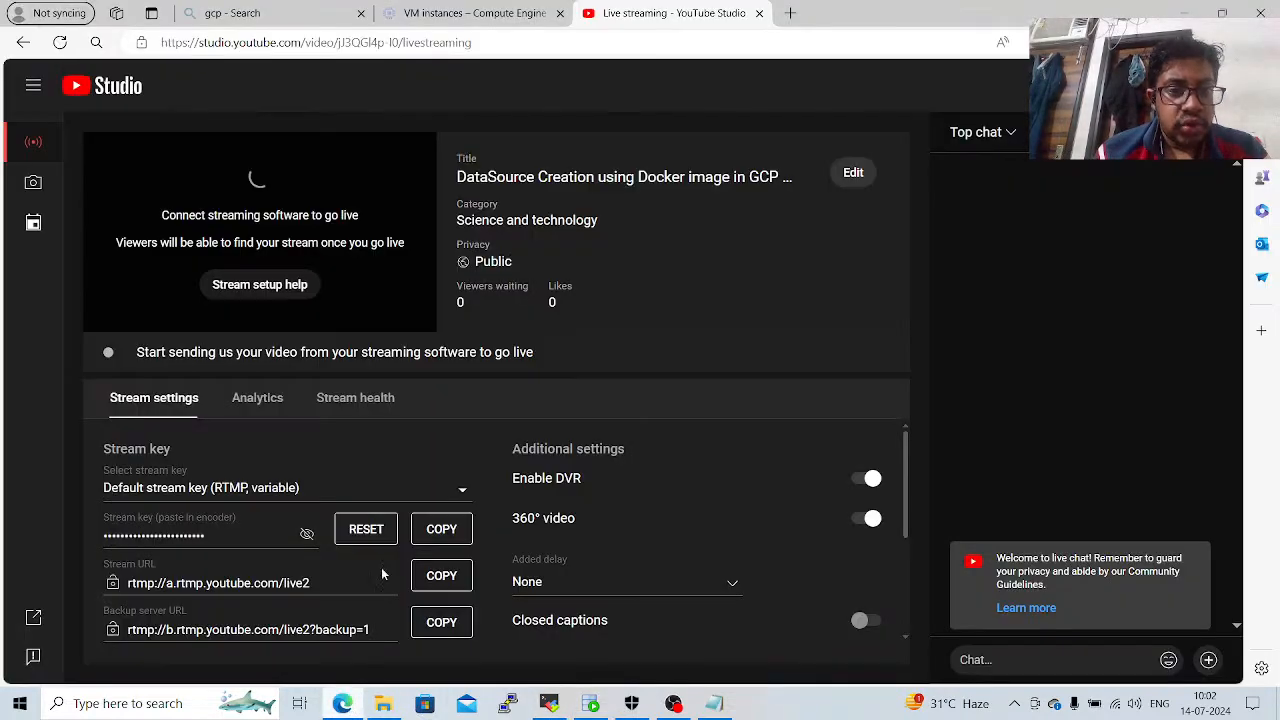
pyautogui.click(790, 13)
pyautogui.write('https://')
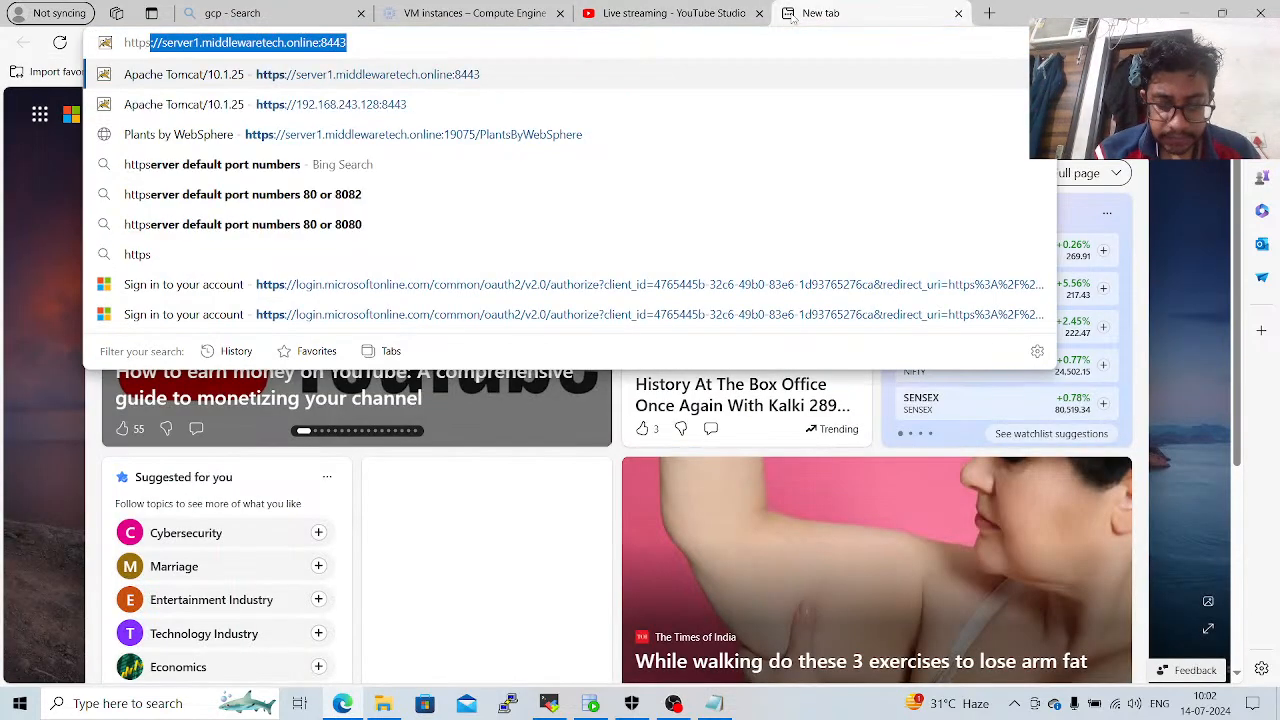
pyautogui.write('server1.')
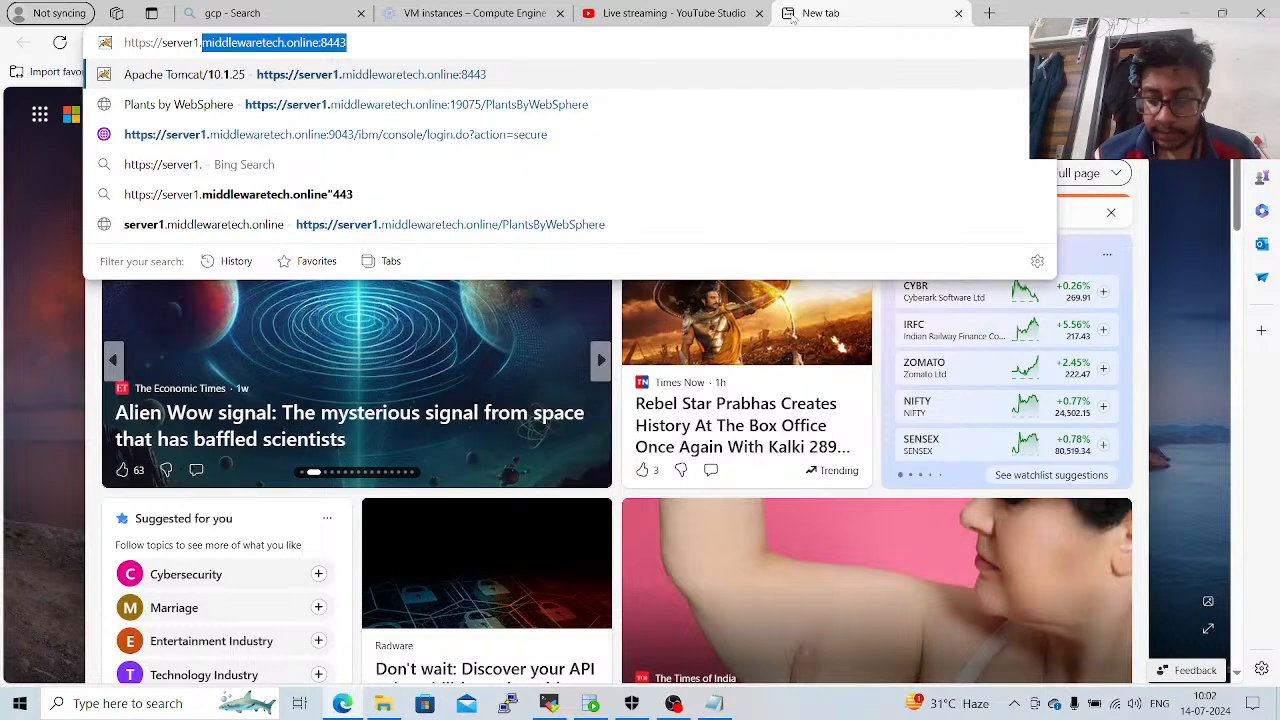
pyautogui.press('Right')
pyautogui.press('BackSpace')
pyautogui.press('BackSpace')
pyautogui.press('BackSpace')
pyautogui.press('BackSpace')
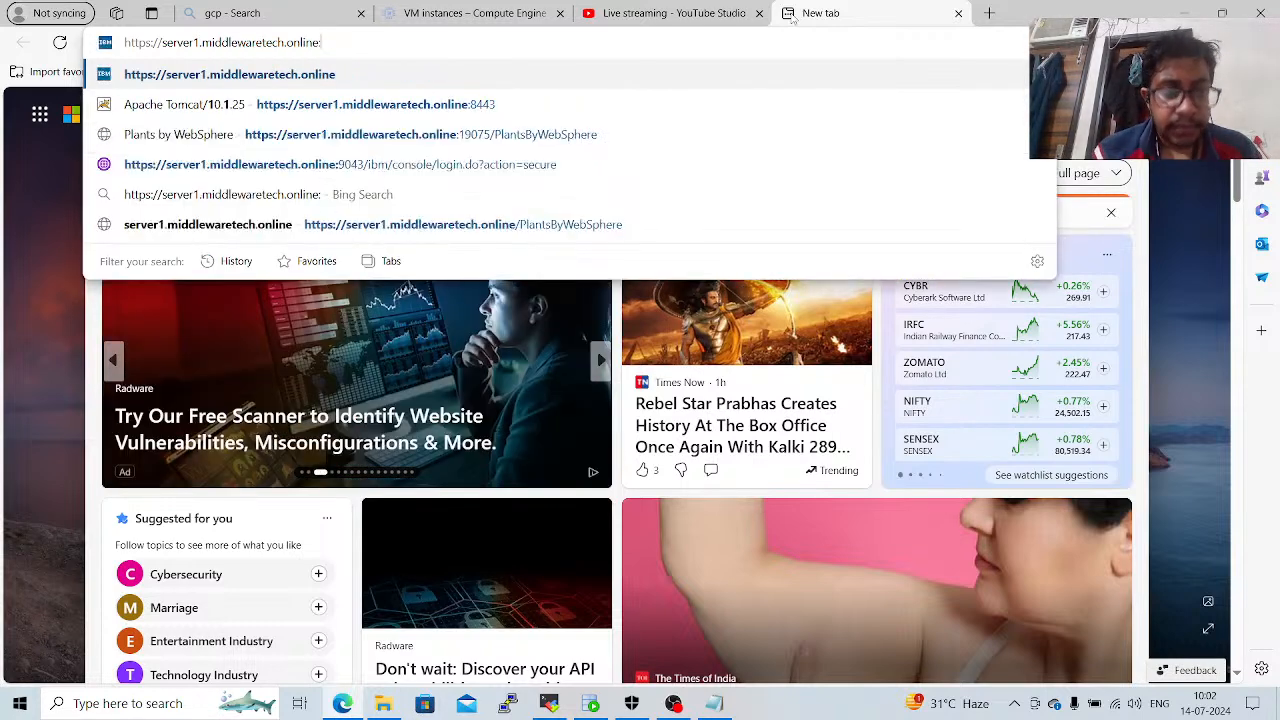
pyautogui.write('9043/')
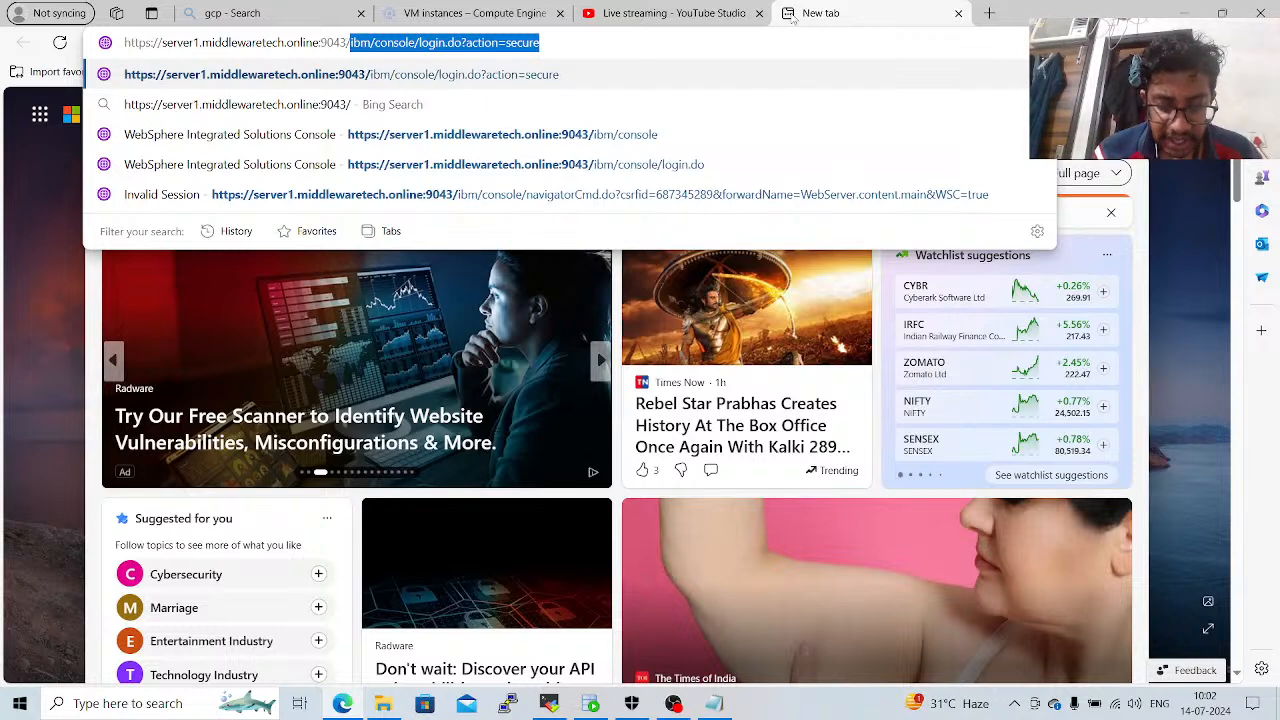
pyautogui.write('ibm/console')
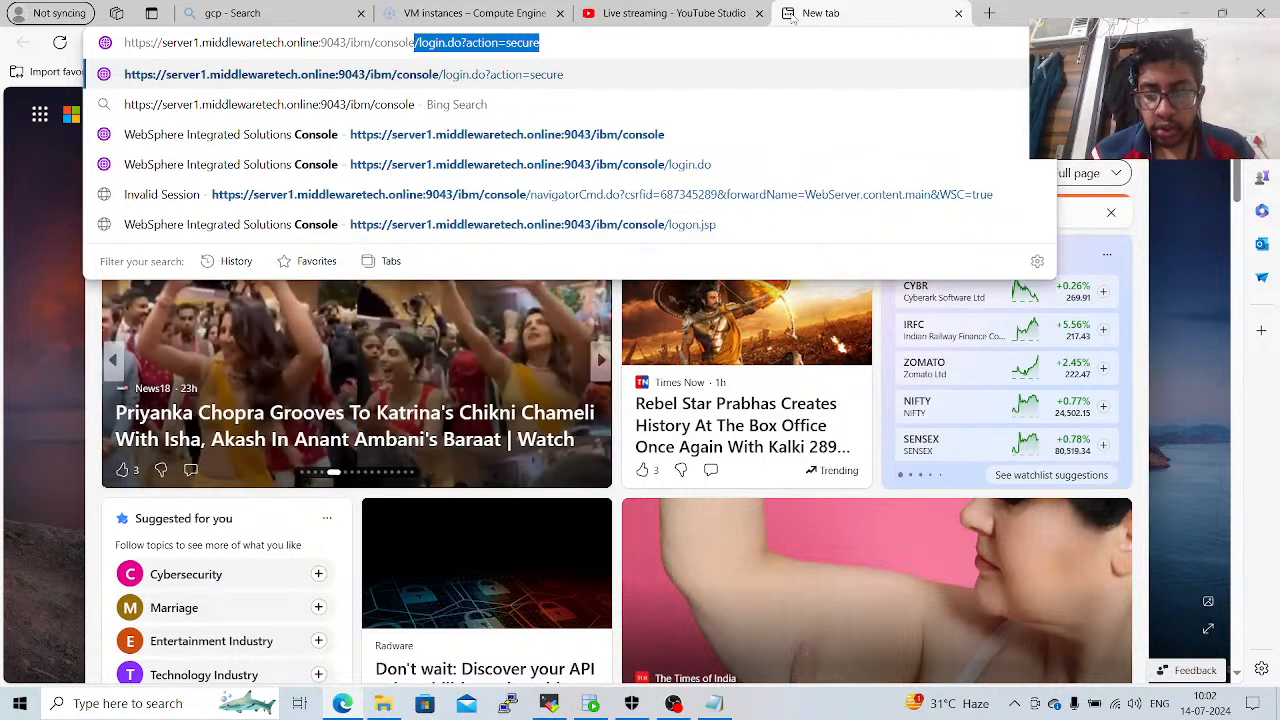
pyautogui.press('Delete')
pyautogui.press('Return')
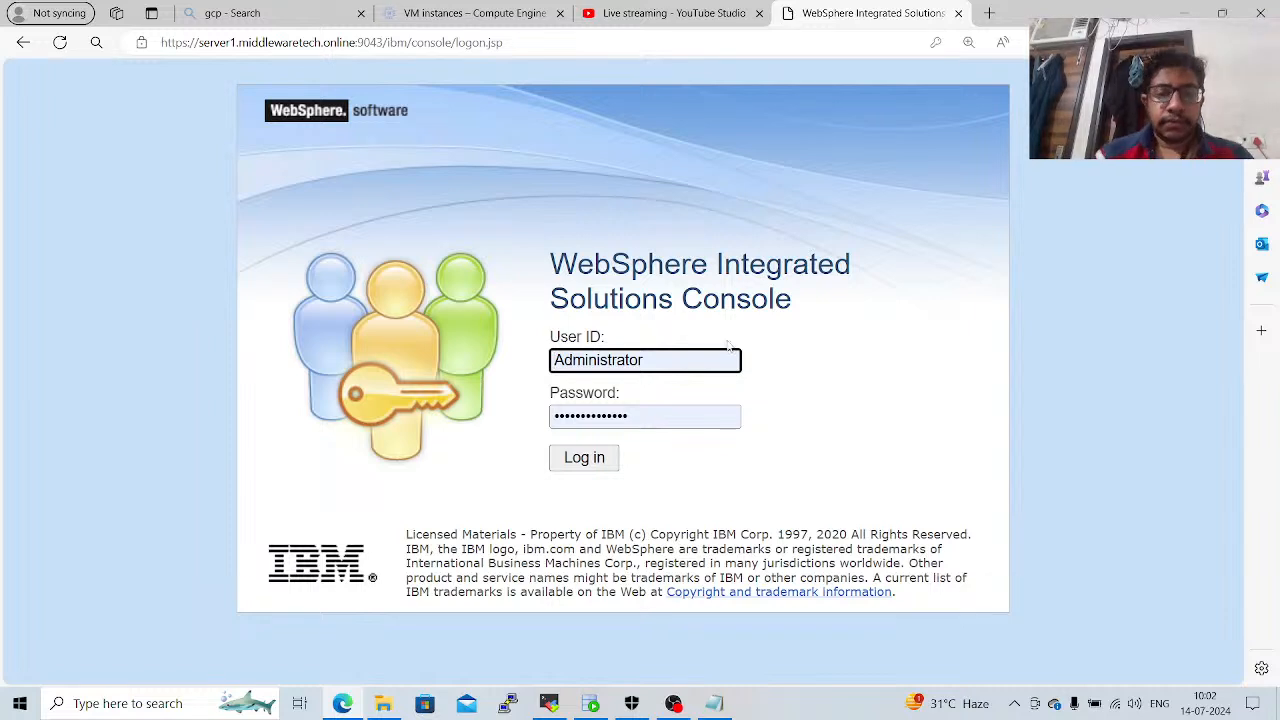
pyautogui.click(602, 467)
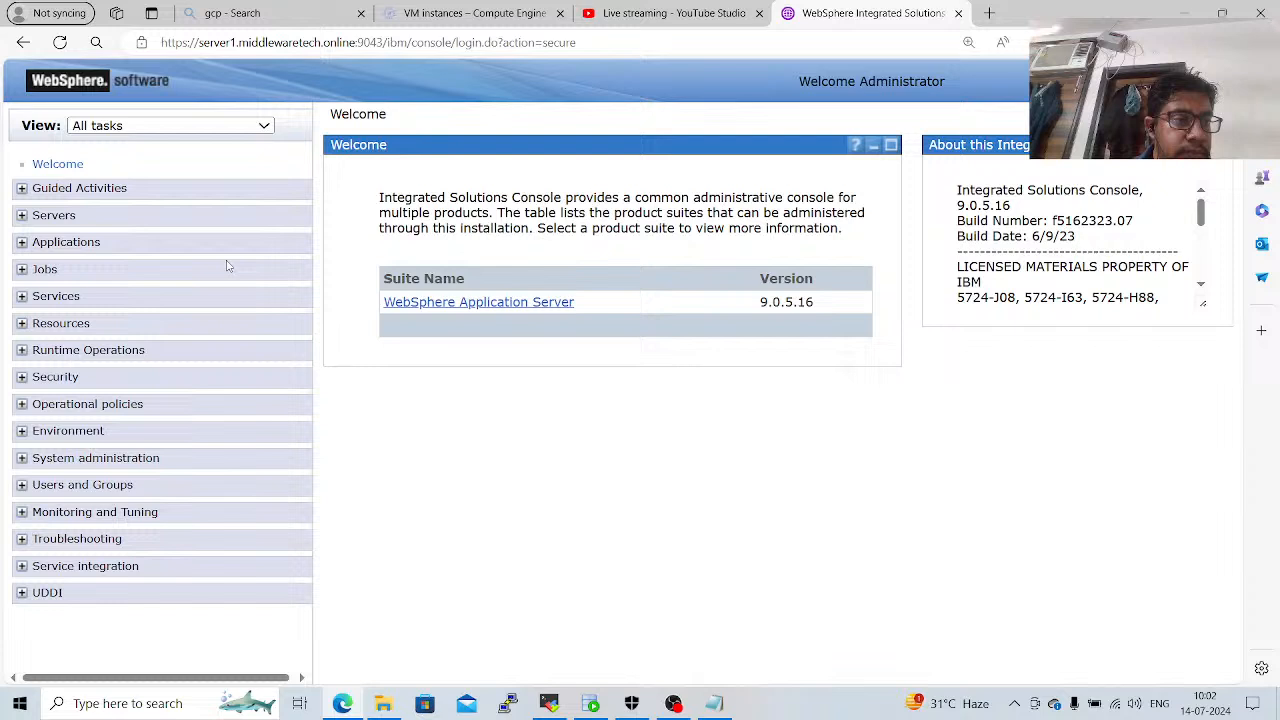
# Open the list of WebSphere application servers and check the status of each server.
pyautogui.click(68, 215)
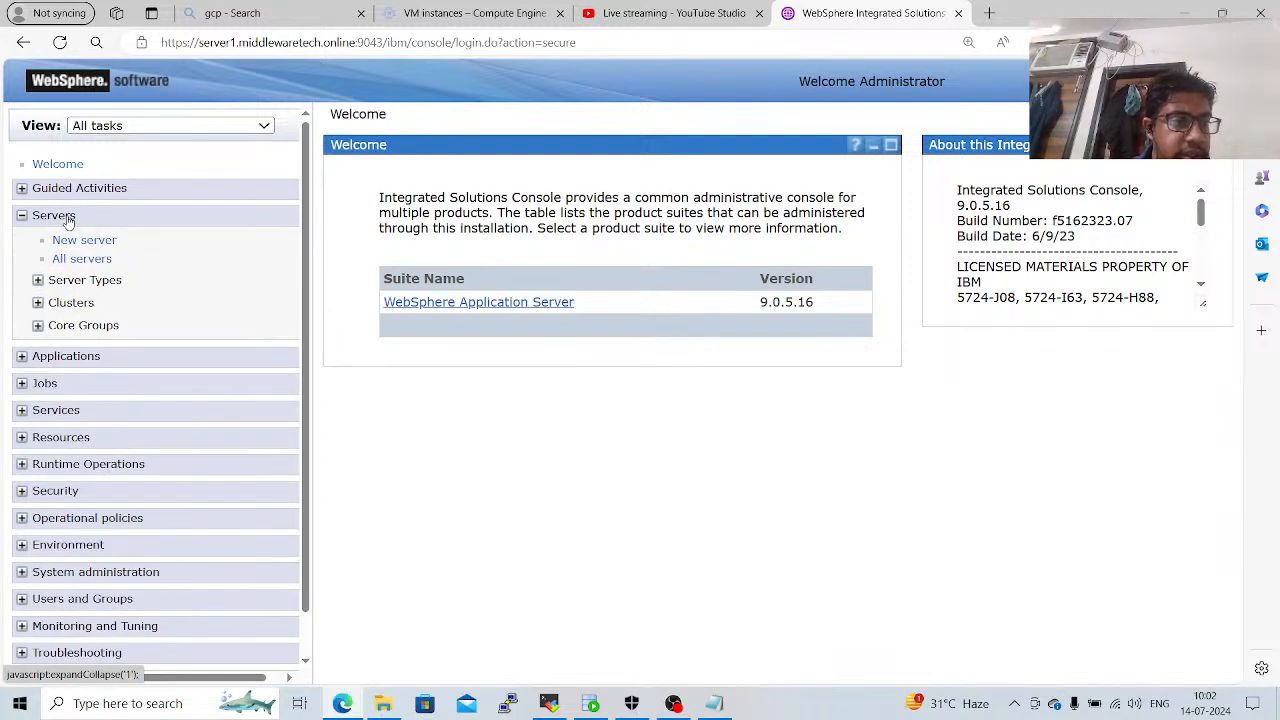
pyautogui.click(88, 280)
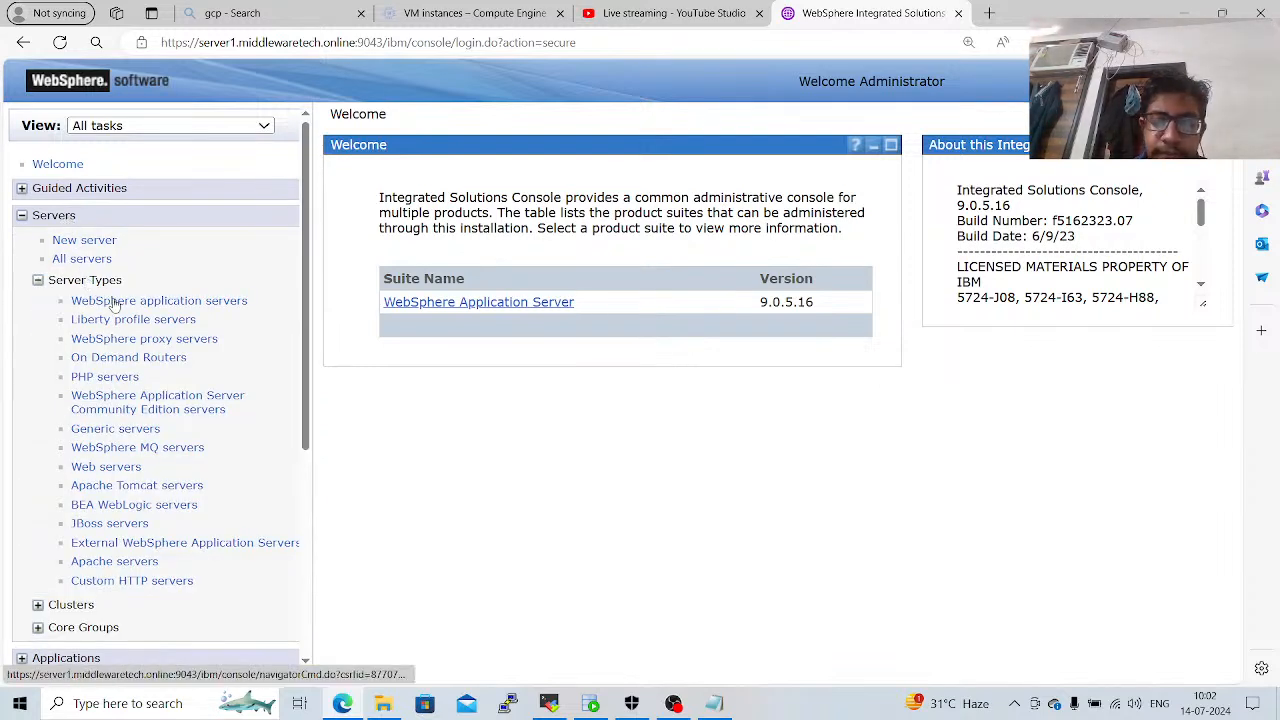
pyautogui.click(115, 301)
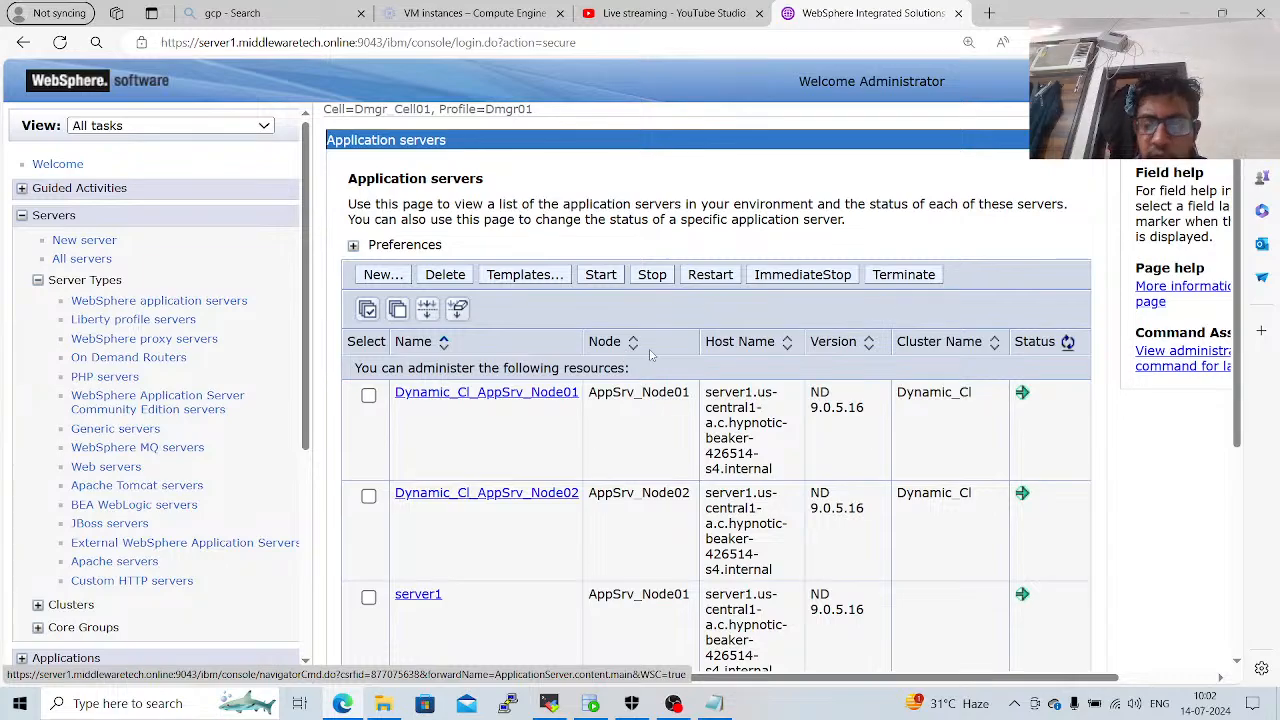
pyautogui.scroll(-1, 650, 355)
pyautogui.scroll(-3, 650, 355)
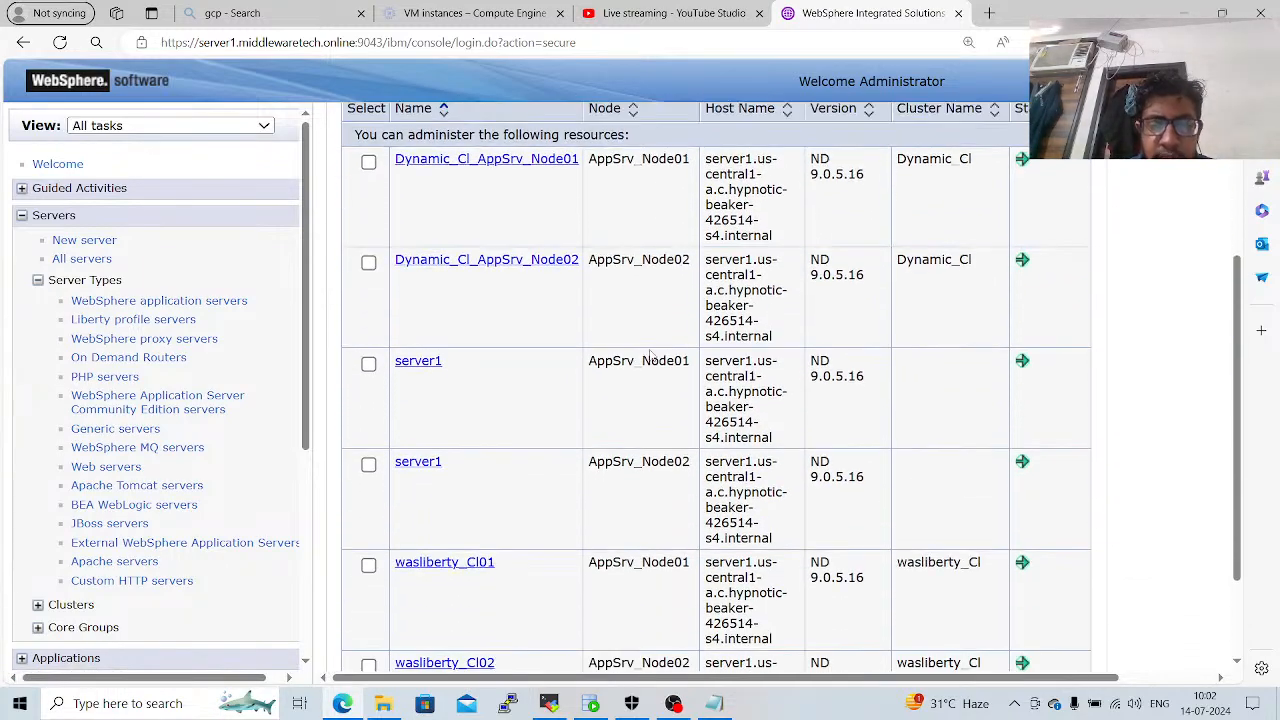
pyautogui.scroll(2, 650, 355)
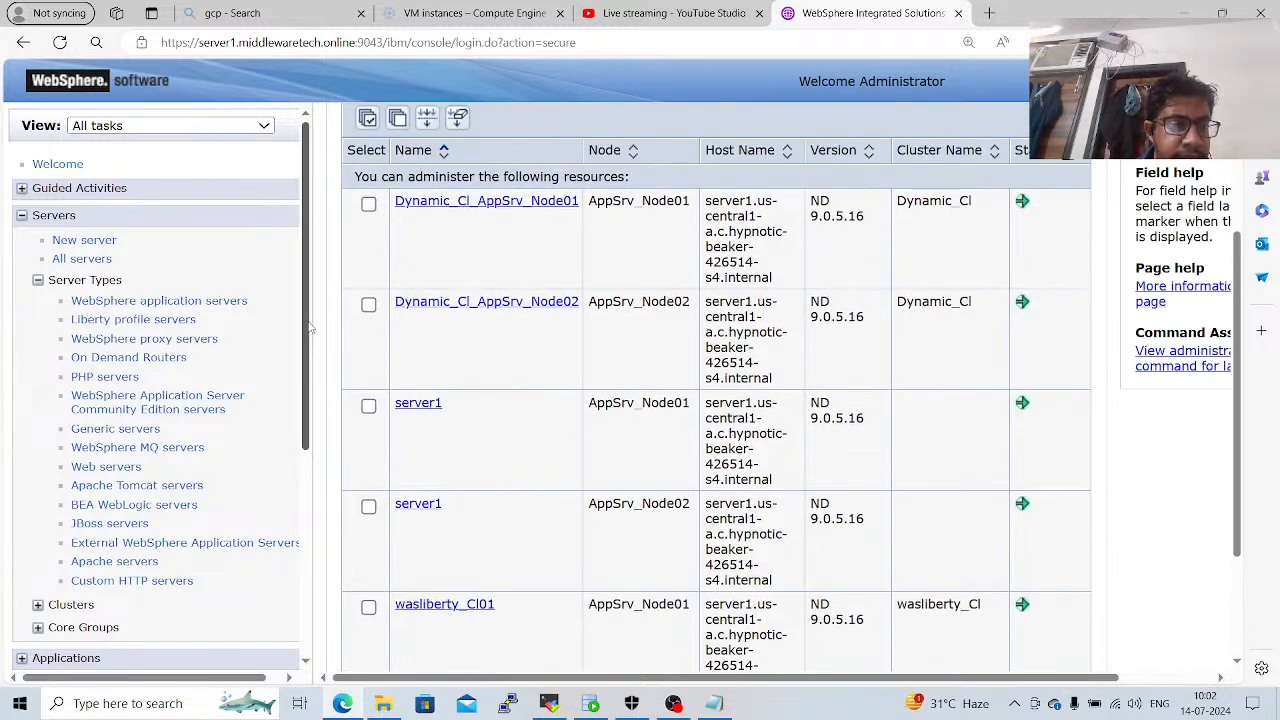
# Open the J2C authentication data of the Java Authentication and Authorization Service in Global security.
pyautogui.scroll(-4, 310, 328)
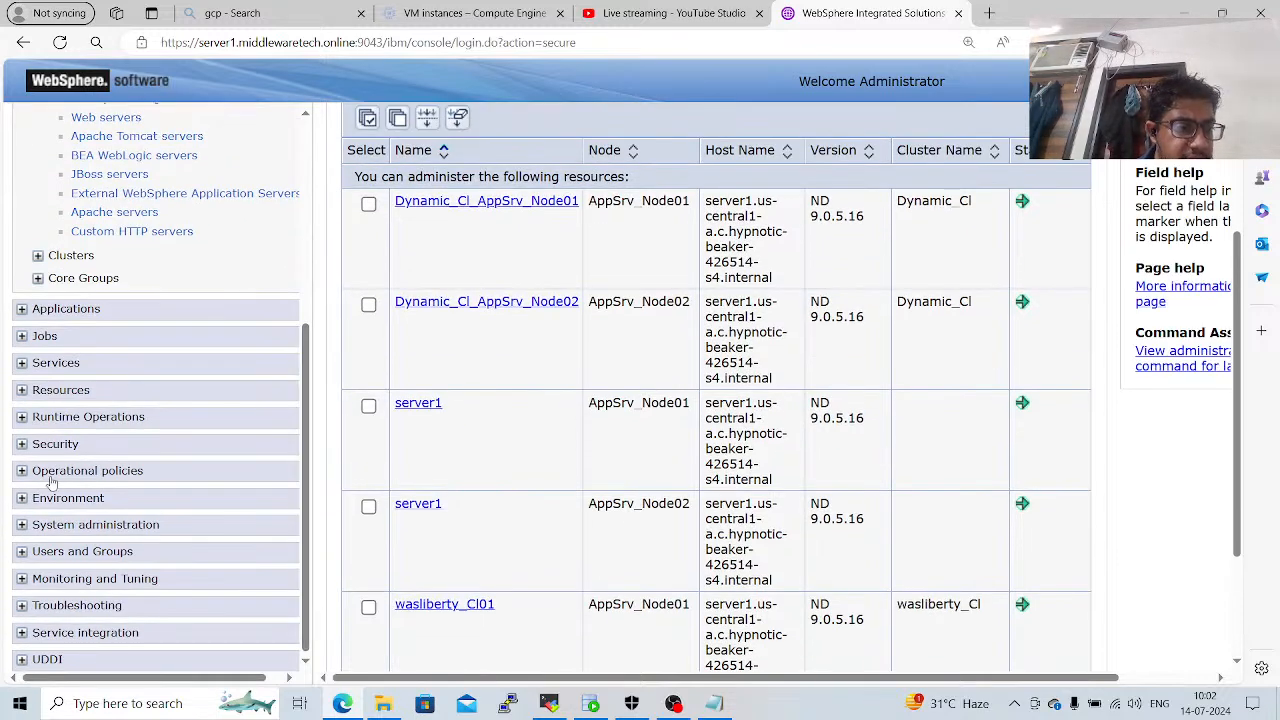
pyautogui.click(55, 444)
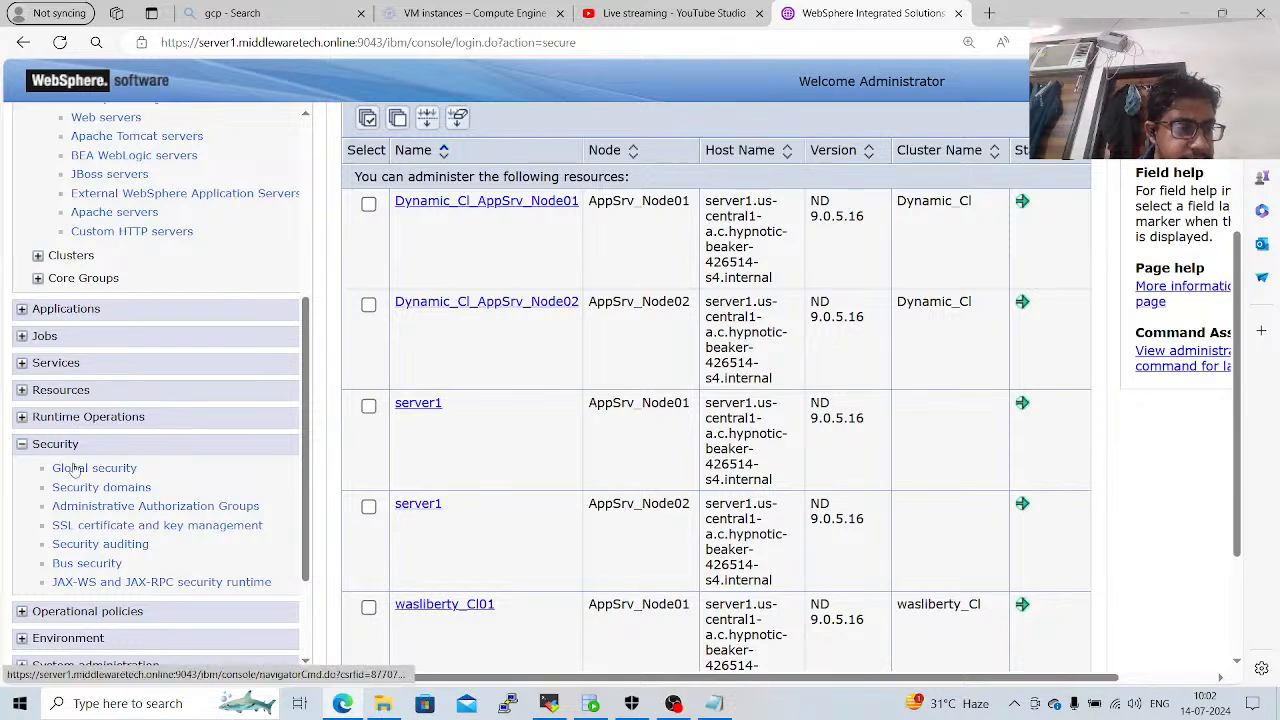
pyautogui.click(80, 470)
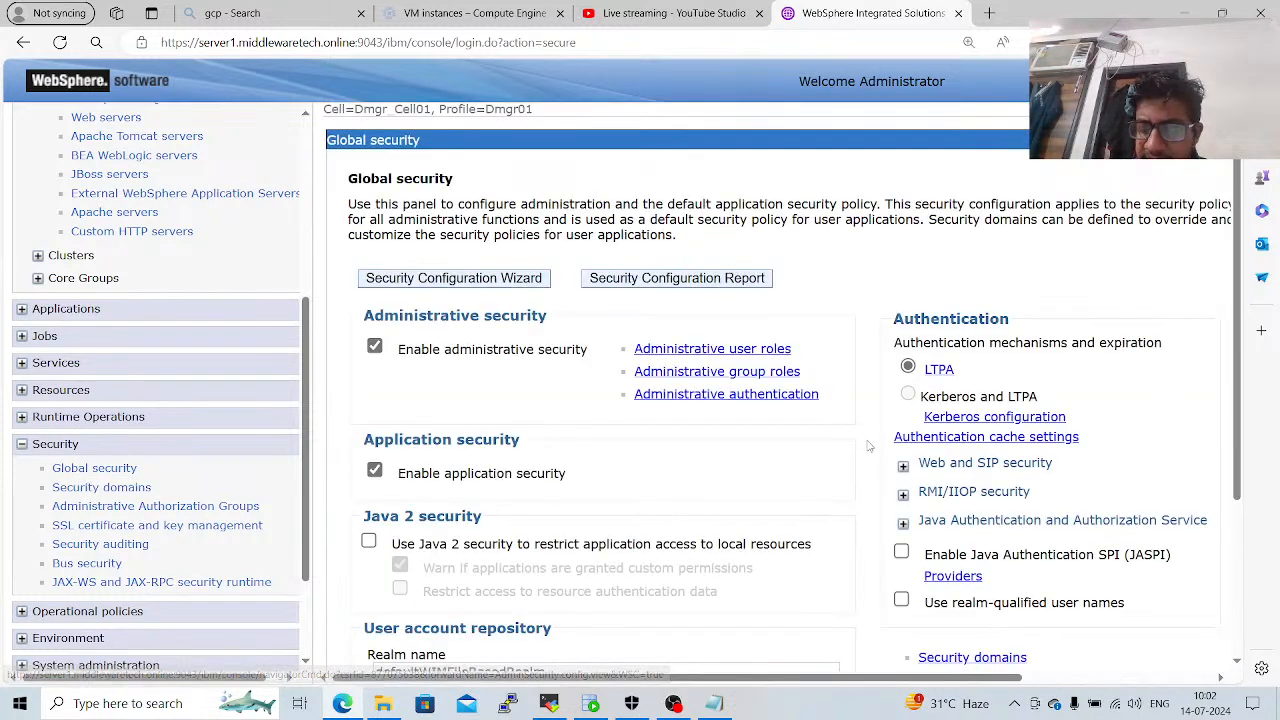
pyautogui.scroll(-3, 869, 447)
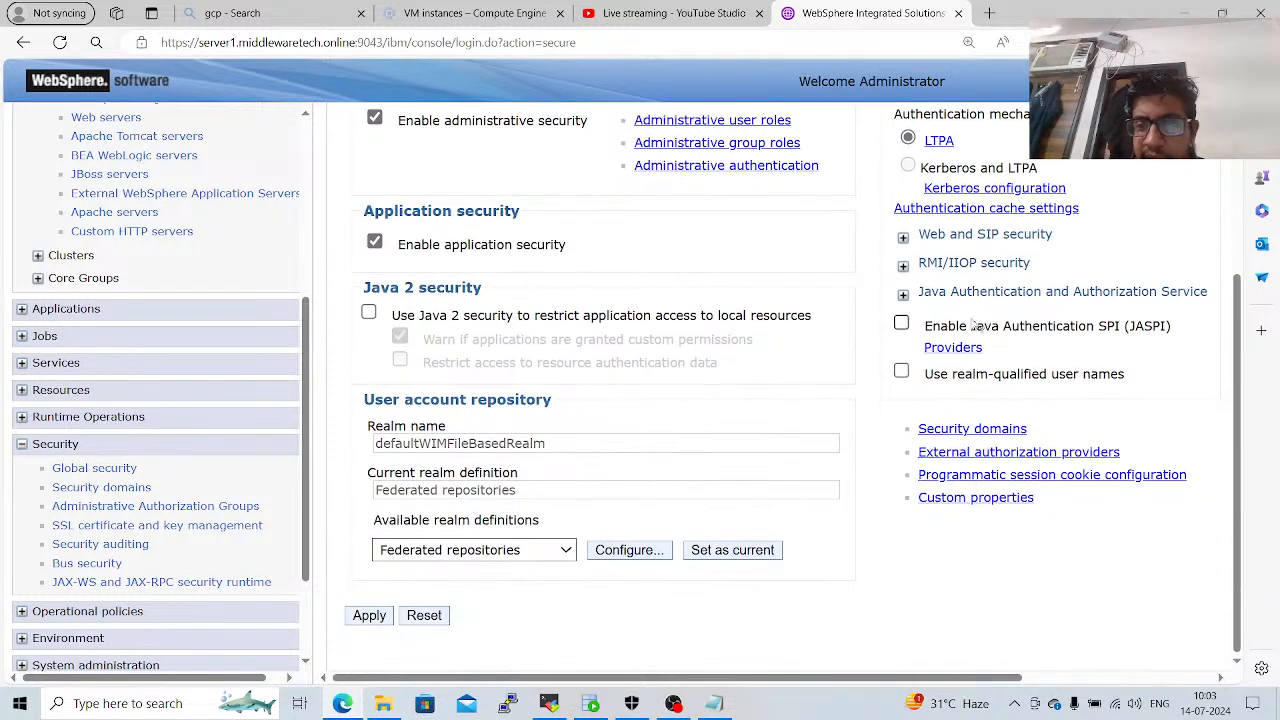
pyautogui.click(940, 295)
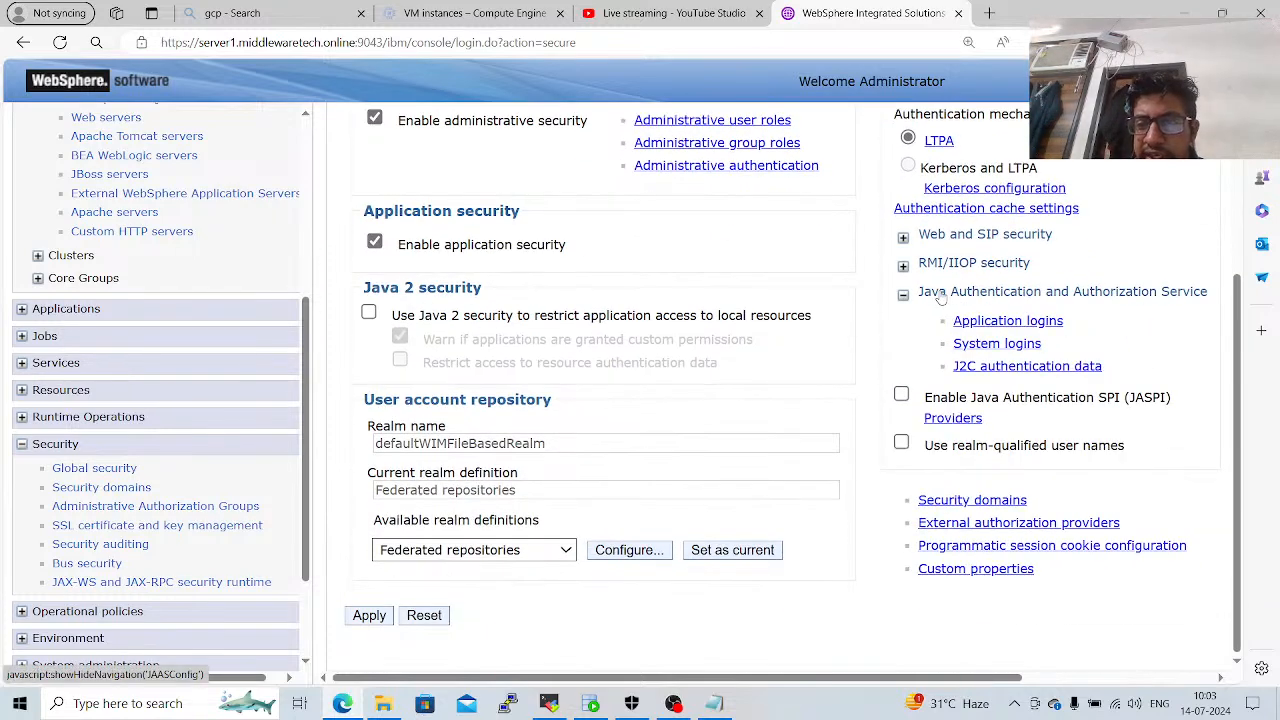
pyautogui.click(970, 367)
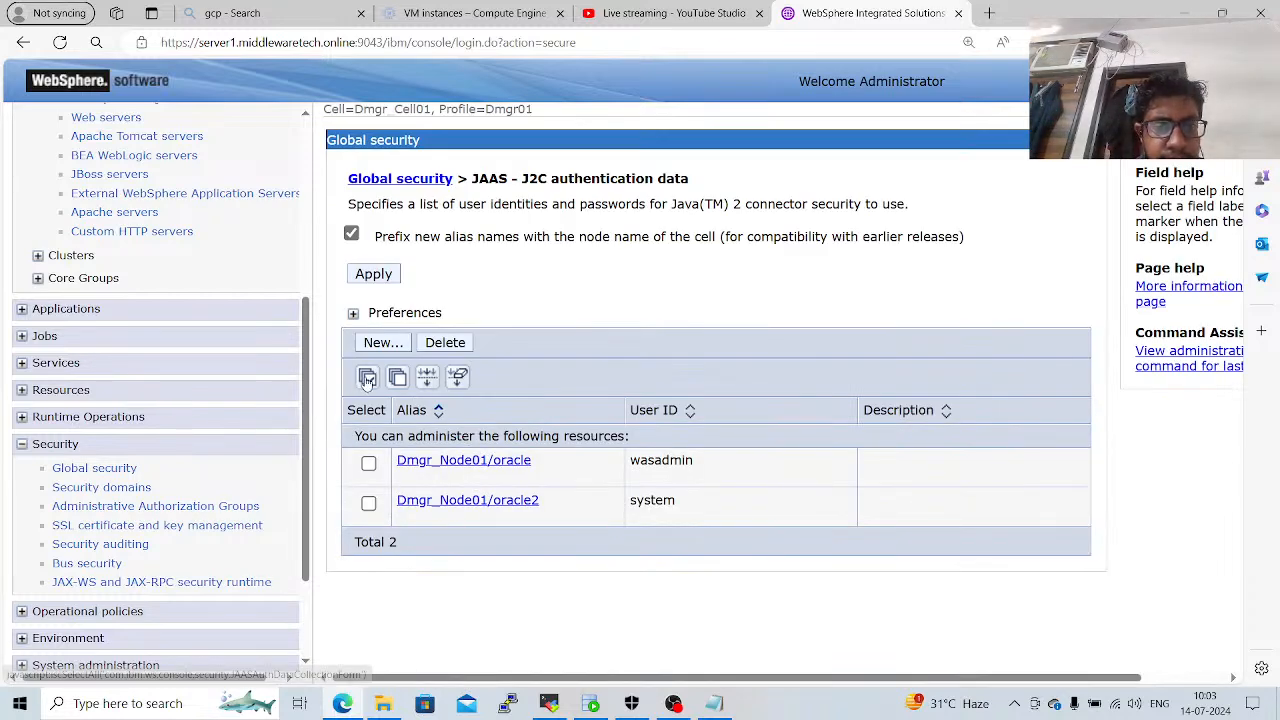
# Create a new J2C authentication data entry with the alias oracle_user.
pyautogui.click(367, 378)
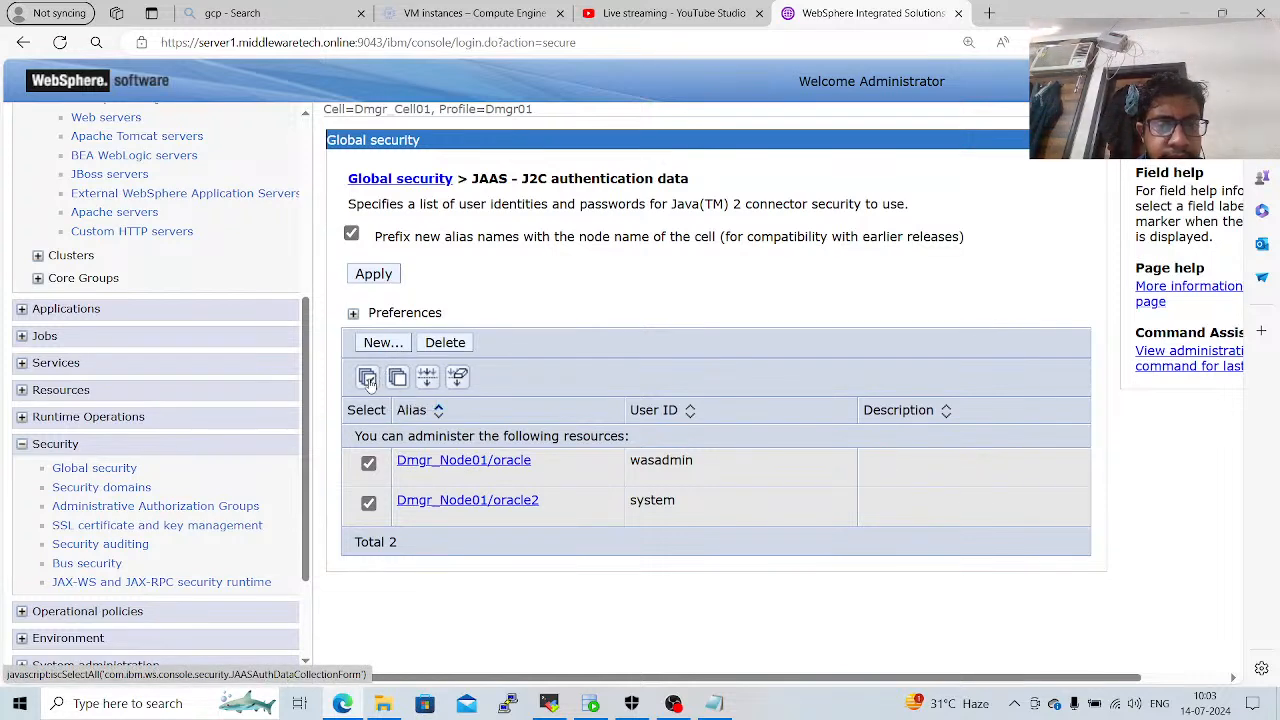
pyautogui.click(398, 384)
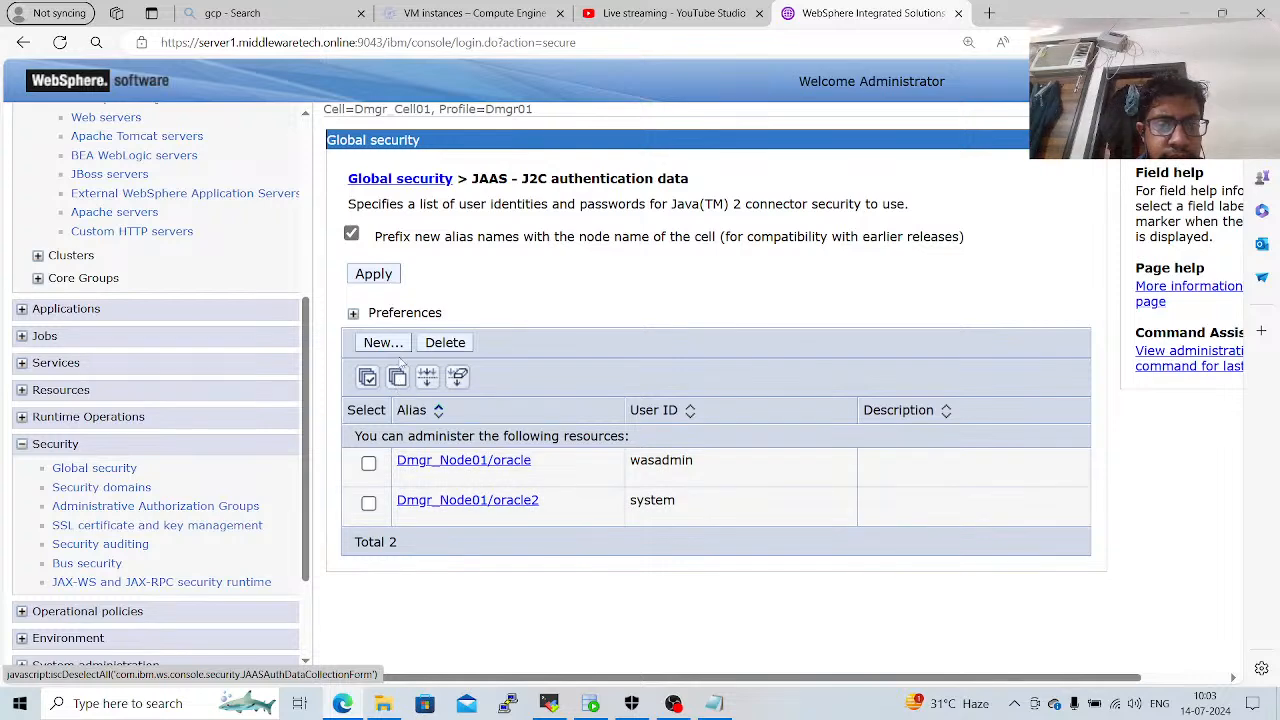
pyautogui.click(383, 343)
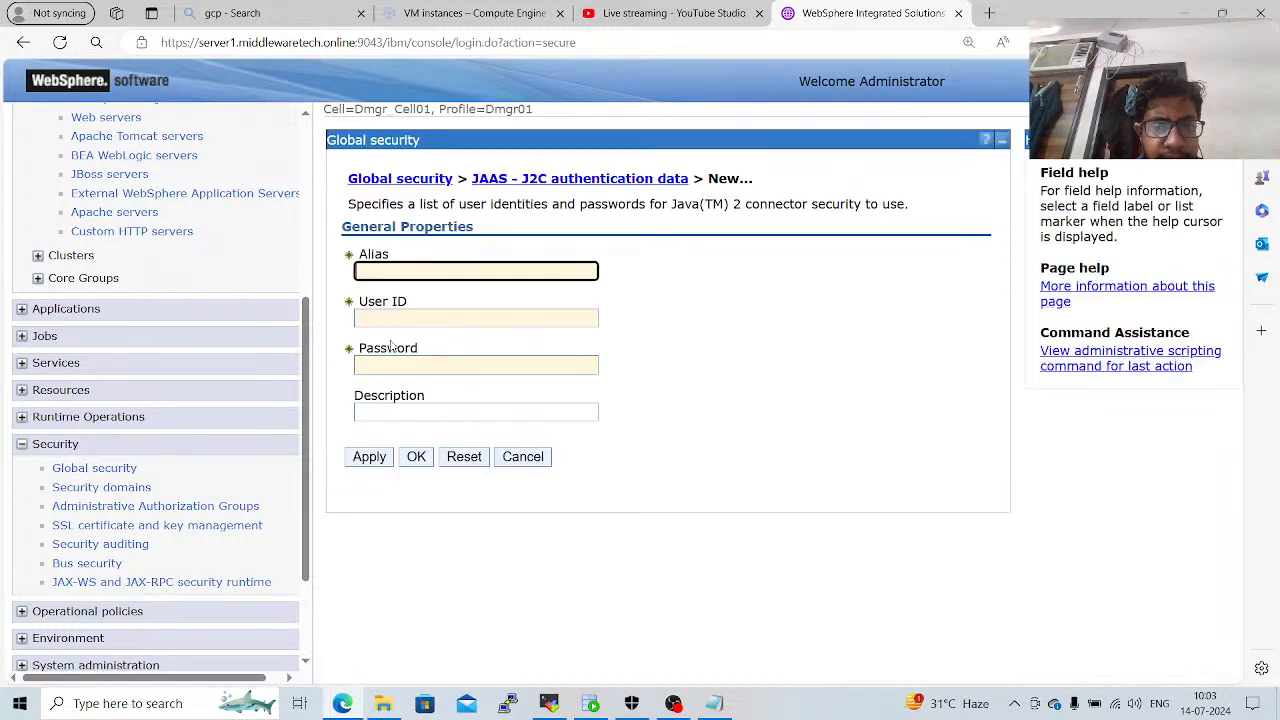
pyautogui.click(501, 271)
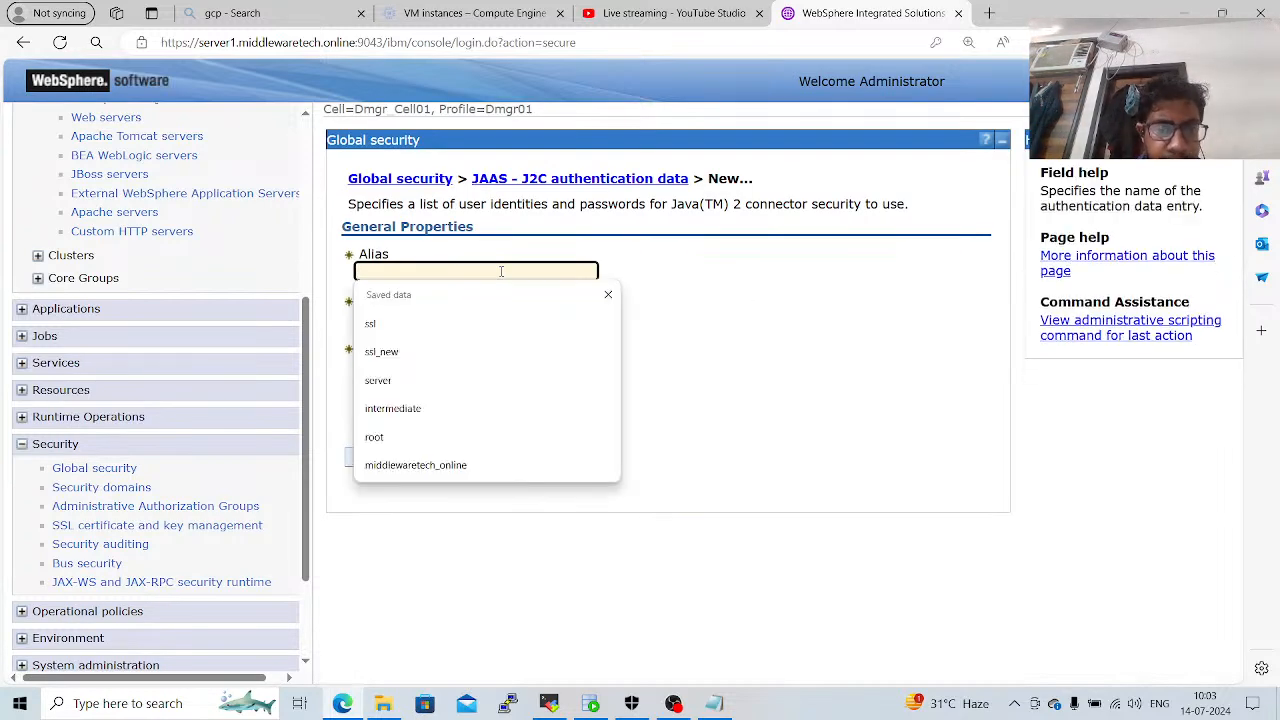
pyautogui.write('oracl')
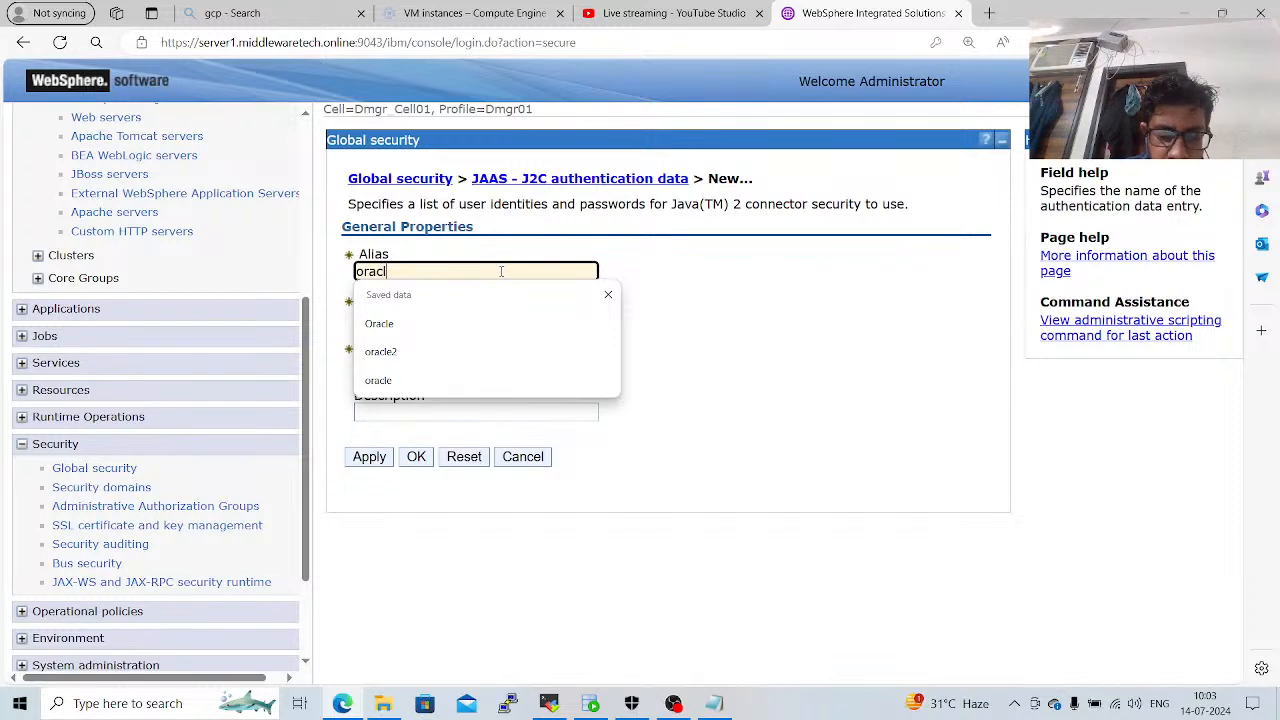
pyautogui.write('e_use')
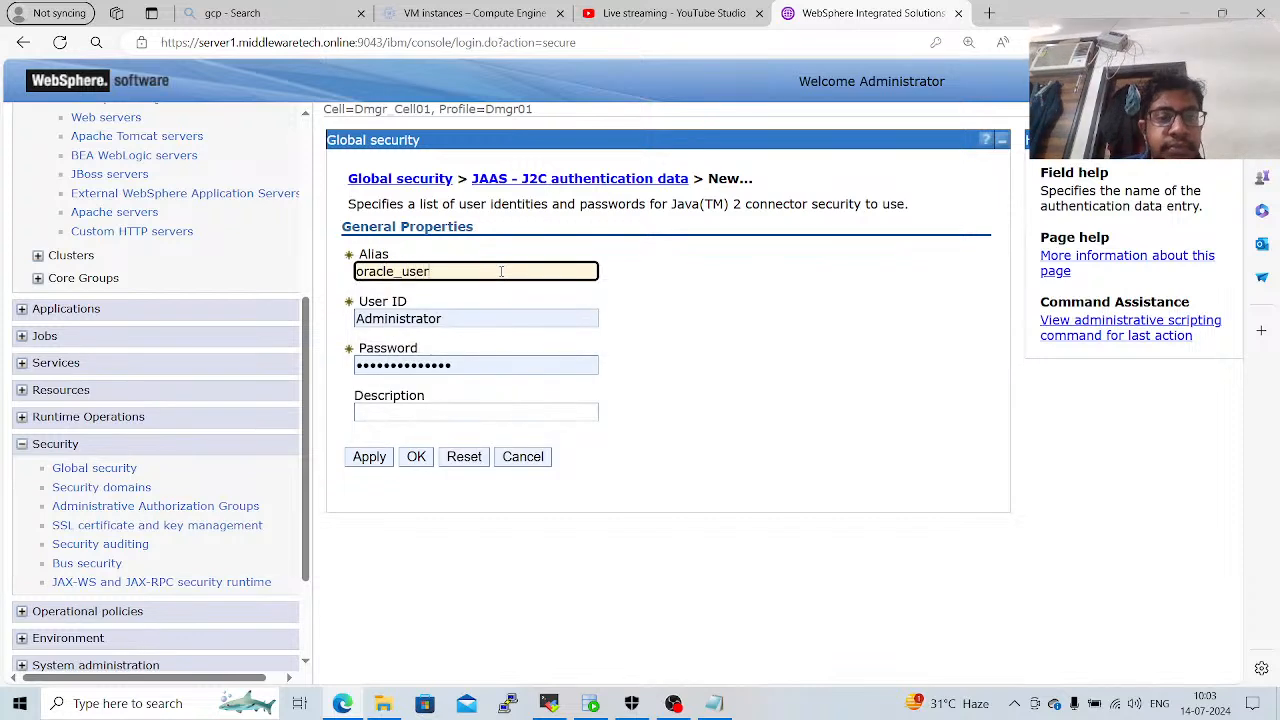
pyautogui.write('r')
# Replace the prefilled user ID with wasadmin and enter the account password for the new authentication entry.
pyautogui.moveTo(530, 316); pyautogui.dragTo(356, 336)
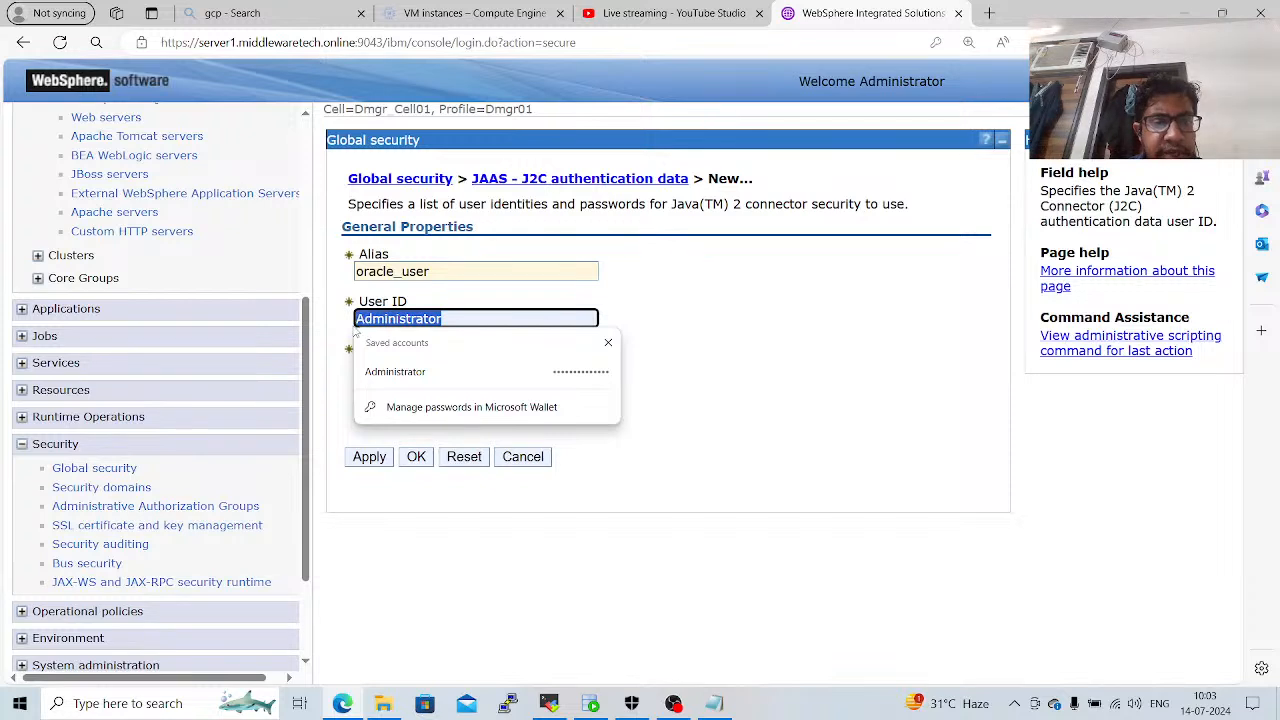
pyautogui.write('wasadmin')
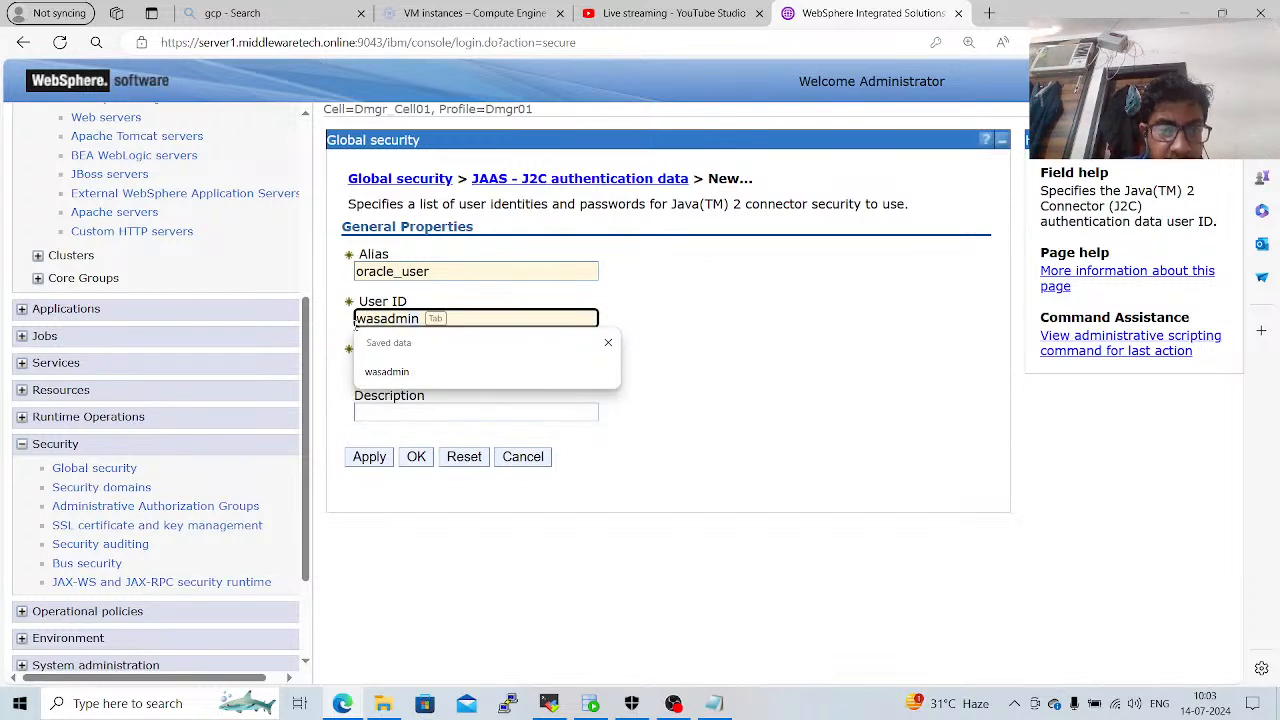
pyautogui.press('Tab')
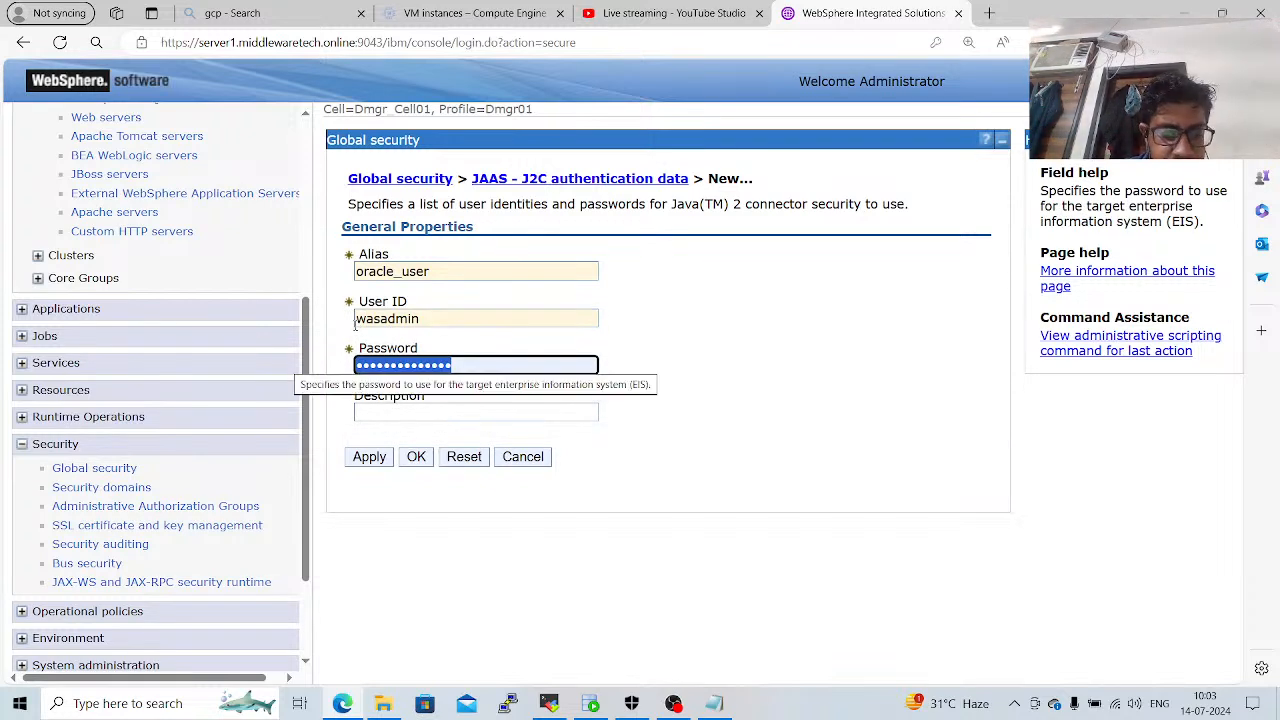
pyautogui.write('w')
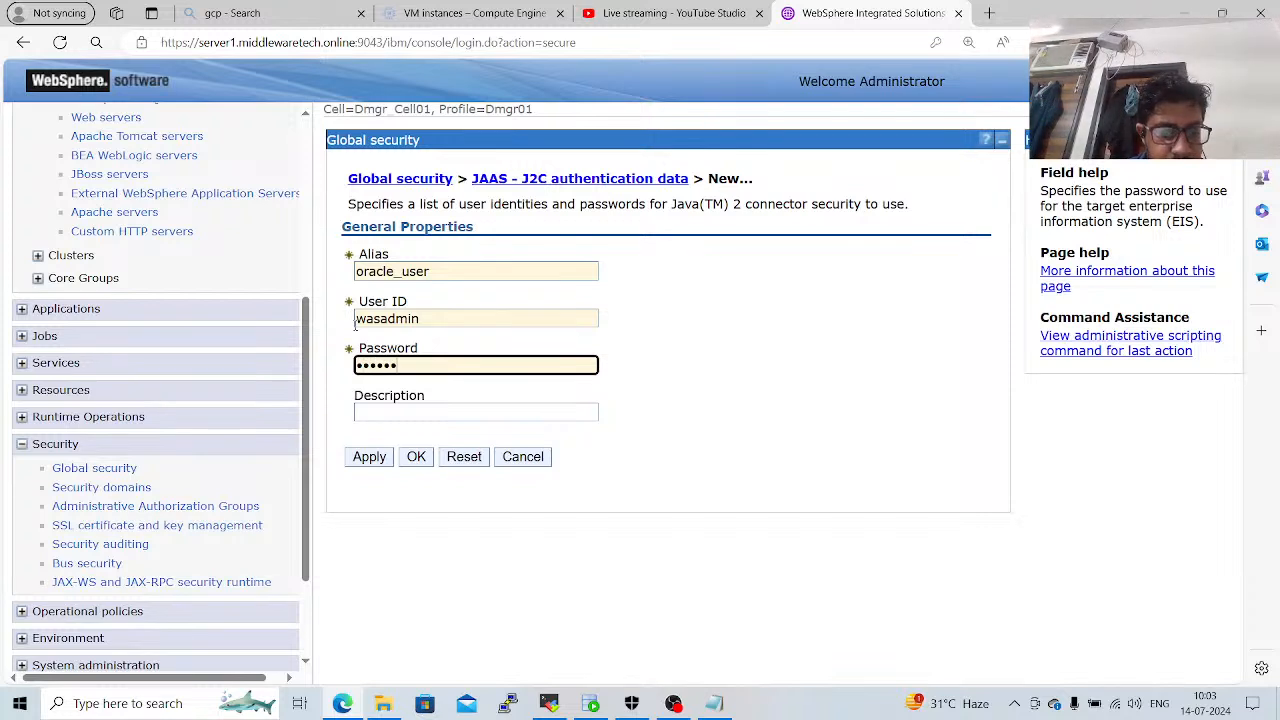
# Add the description "enter password", apply the authentication entry and save it to the master configuration.
pyautogui.click(376, 412)
pyautogui.write('ente')
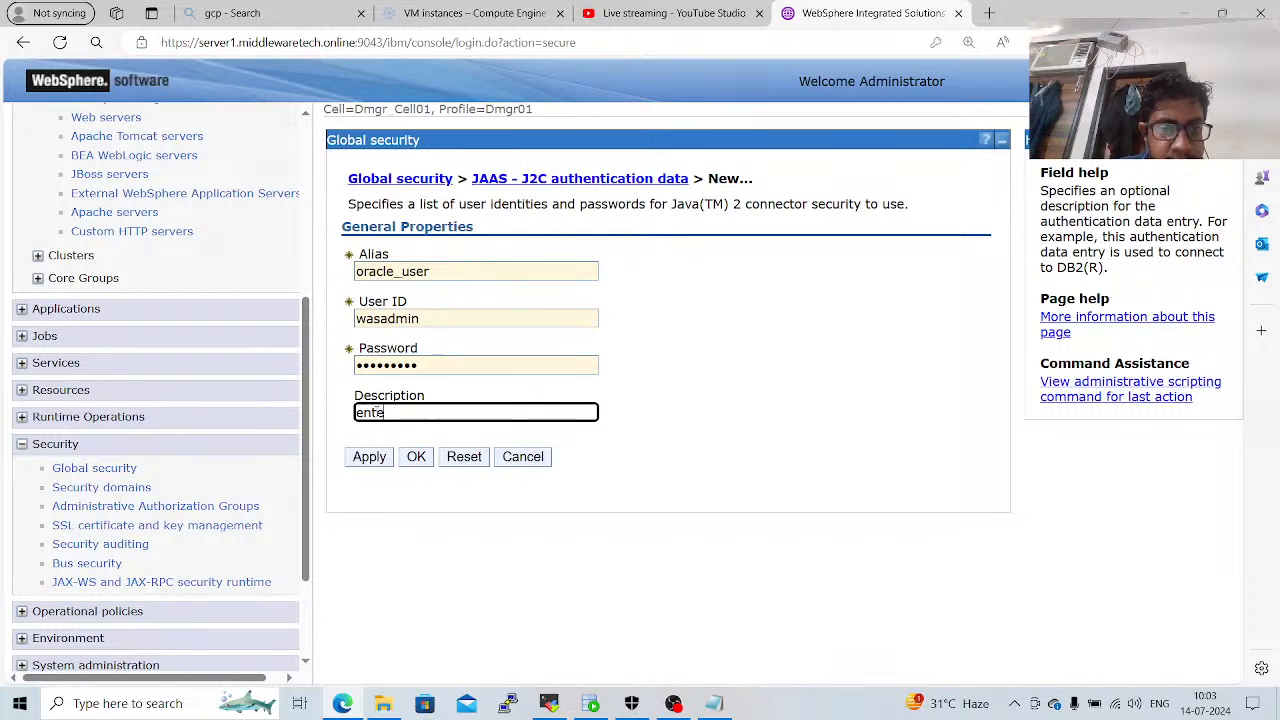
pyautogui.write('r password')
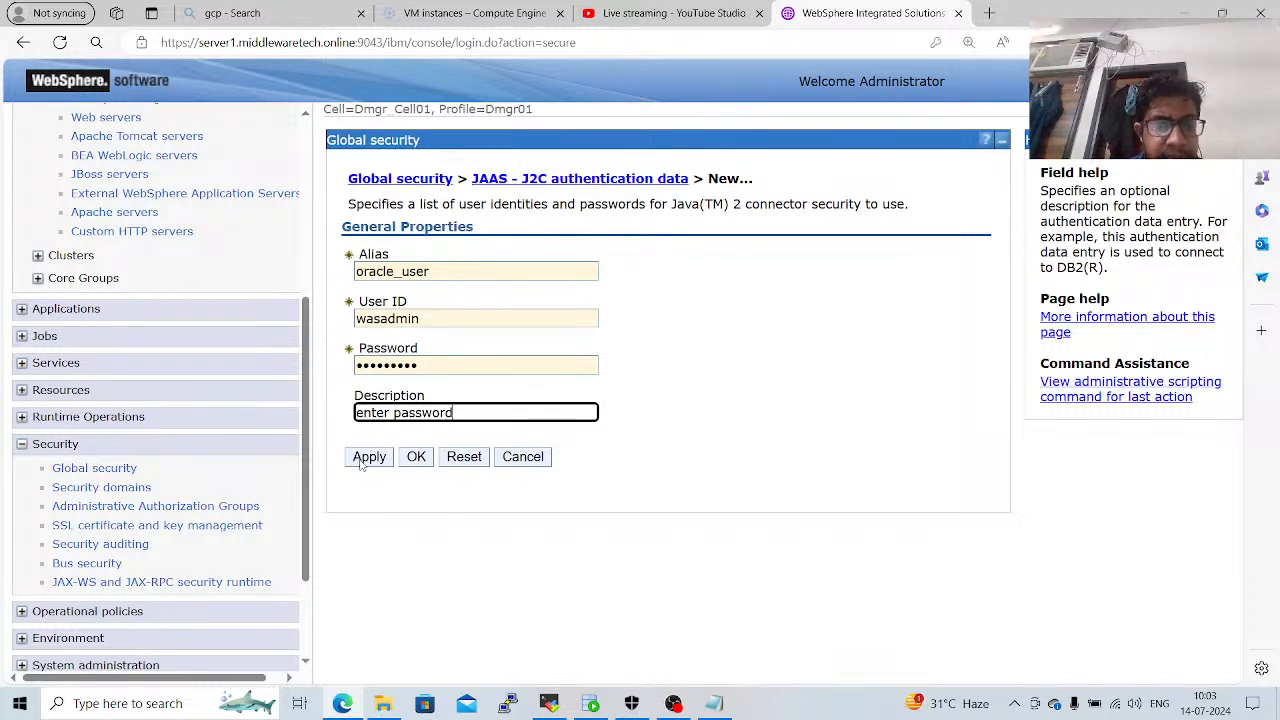
pyautogui.click(363, 458)
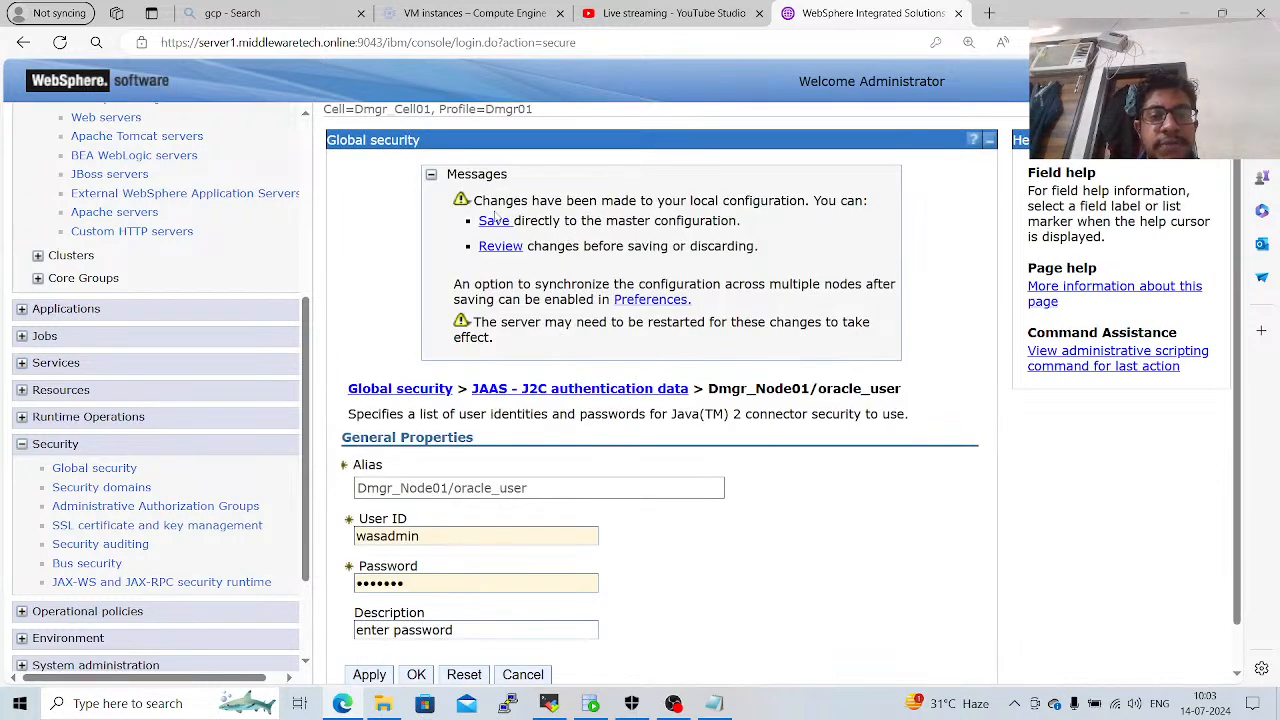
pyautogui.click(494, 221)
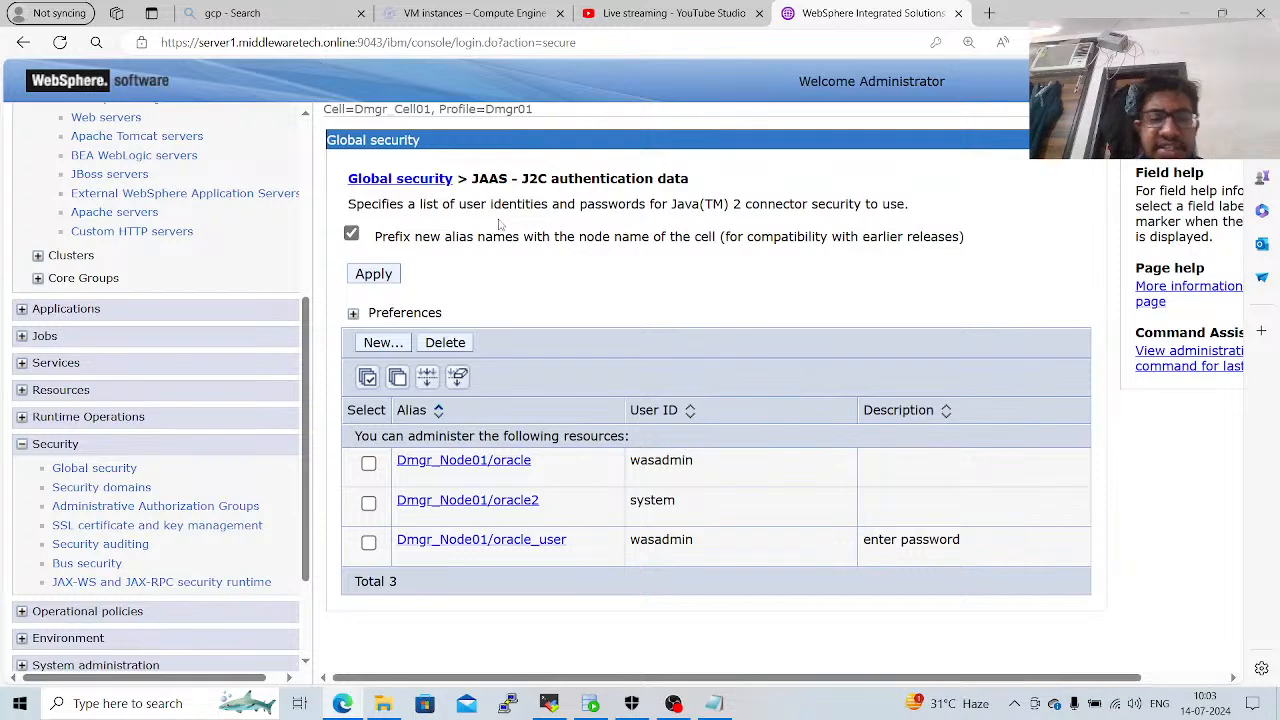
# Open the JDBC providers under Resources and set the scope to Cluster=Dynamic_Cl.
pyautogui.moveTo(309, 428)
pyautogui.mouseDown()
pyautogui.moveTo(319, 328)
pyautogui.moveTo(324, 430)
pyautogui.mouseUp()
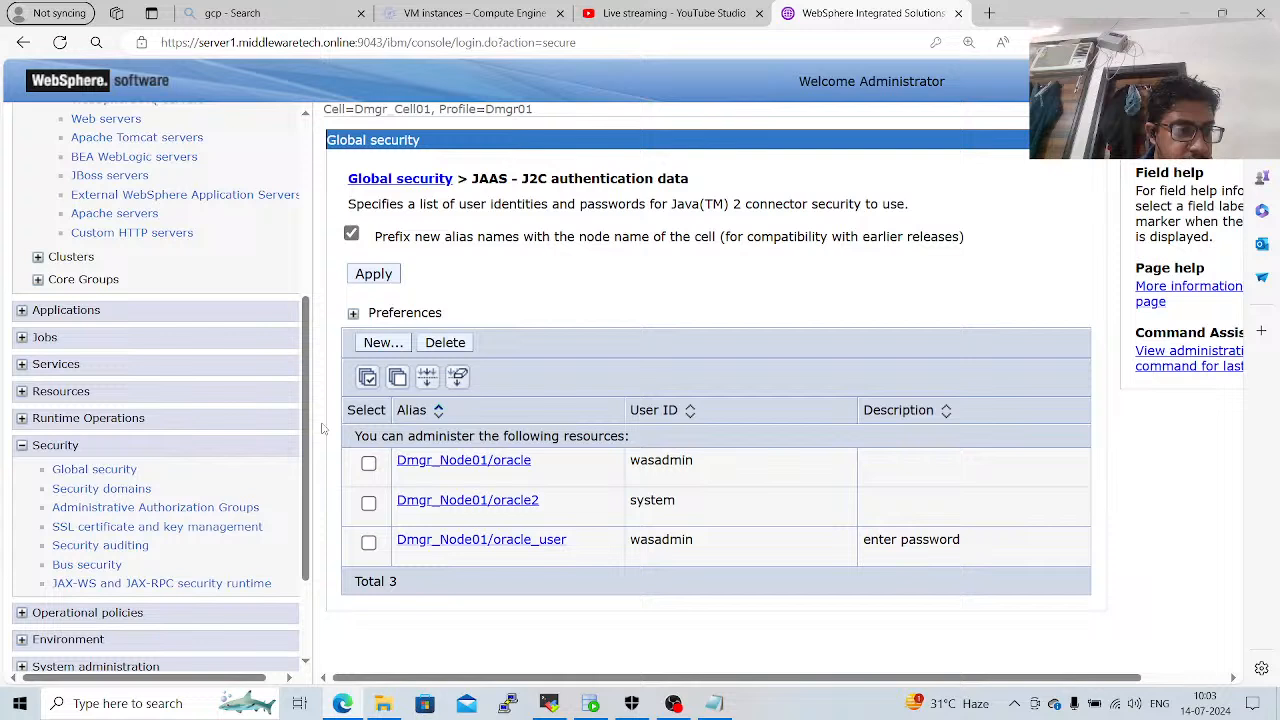
pyautogui.click(66, 396)
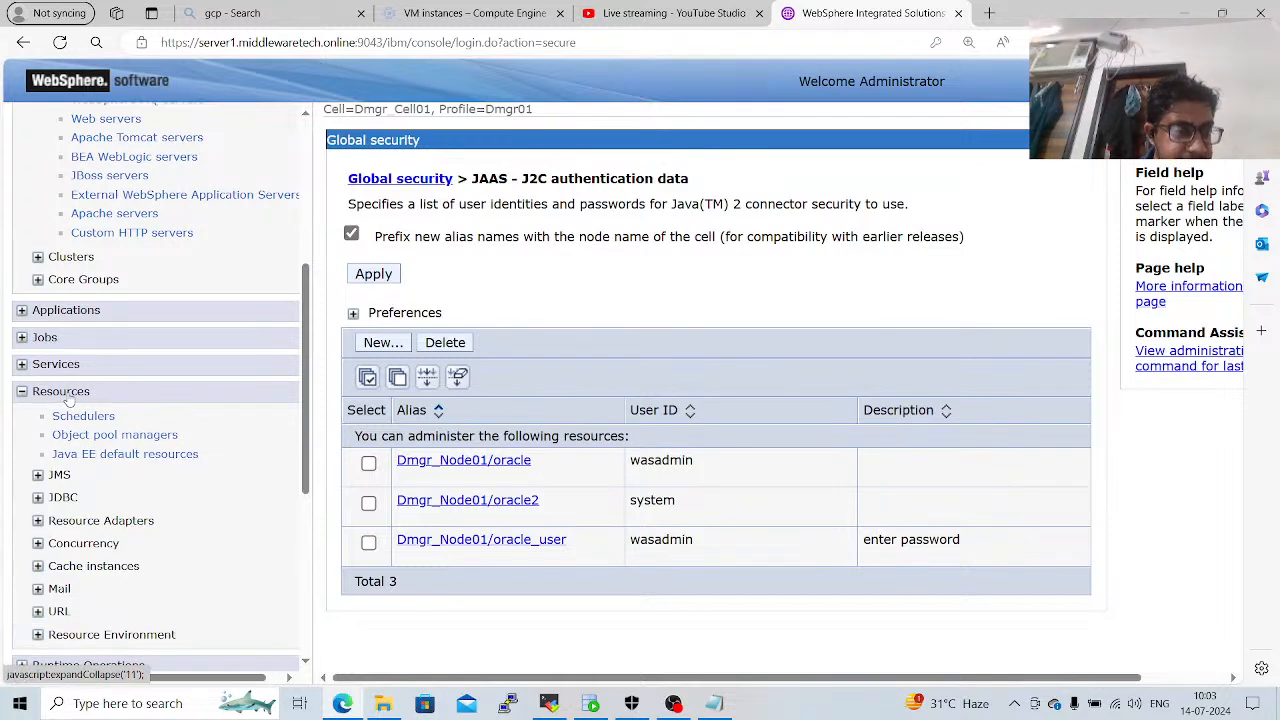
pyautogui.click(63, 497)
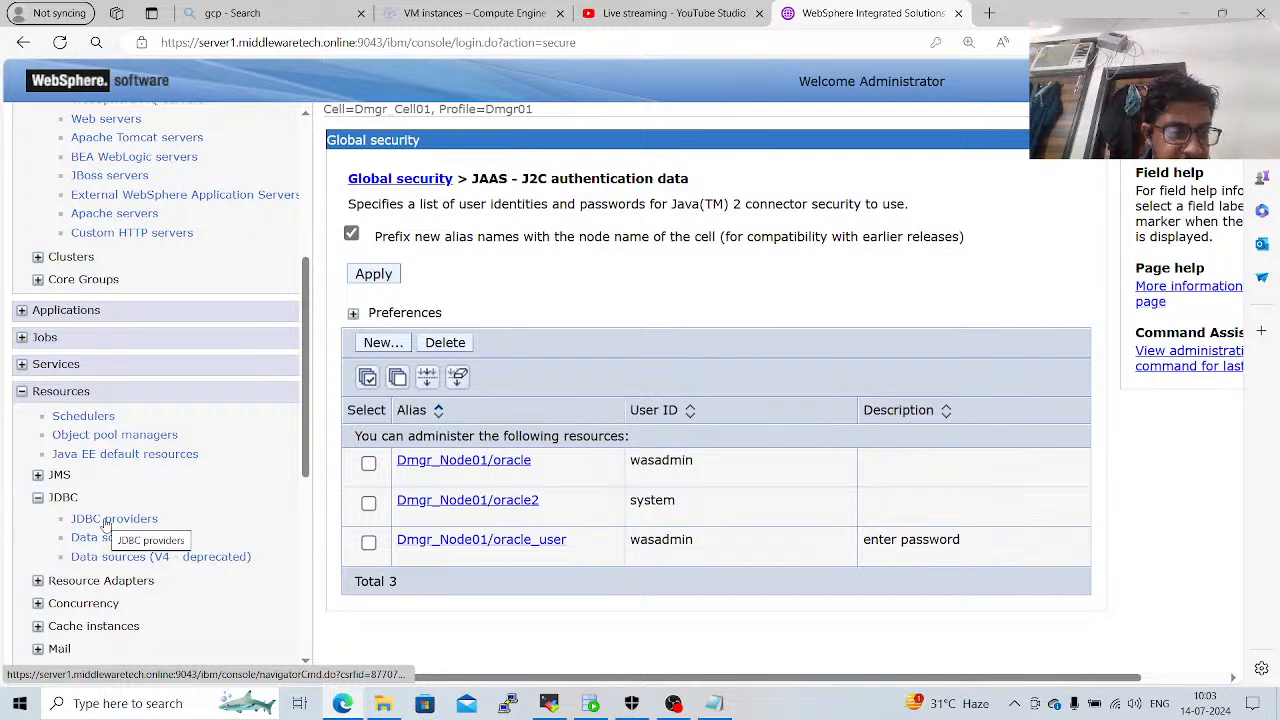
pyautogui.click(106, 520)
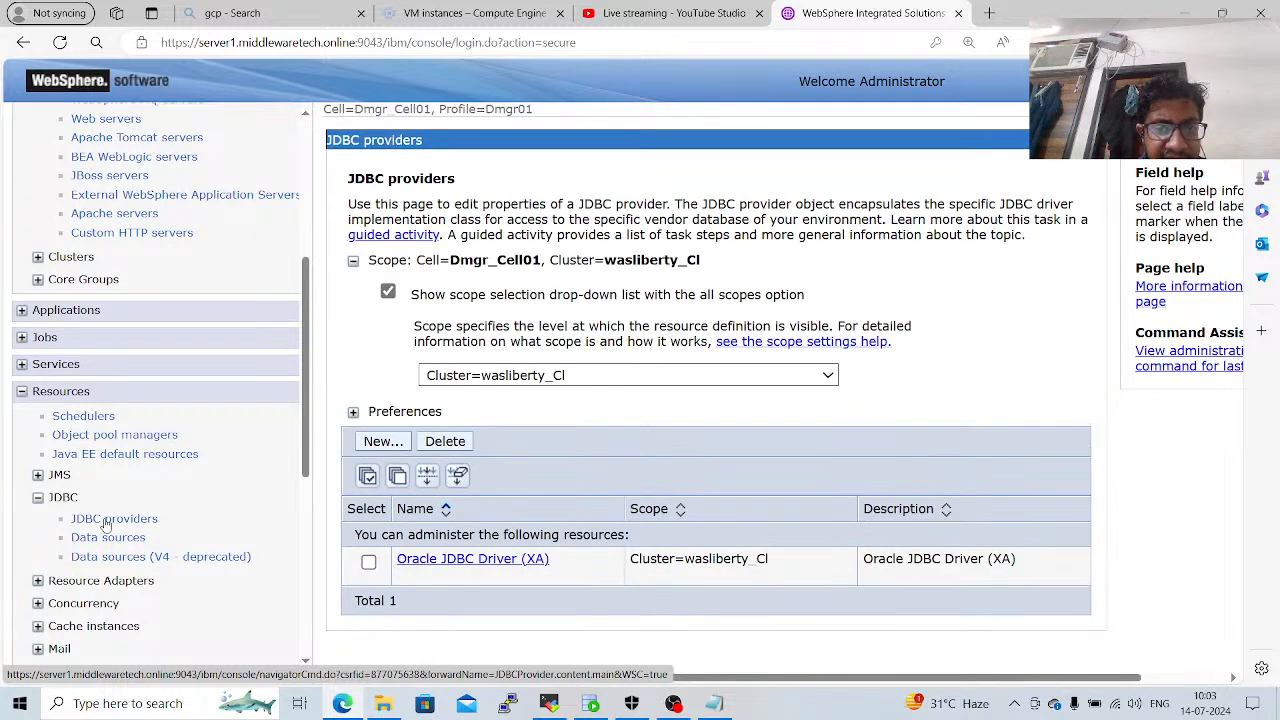
pyautogui.click(515, 380)
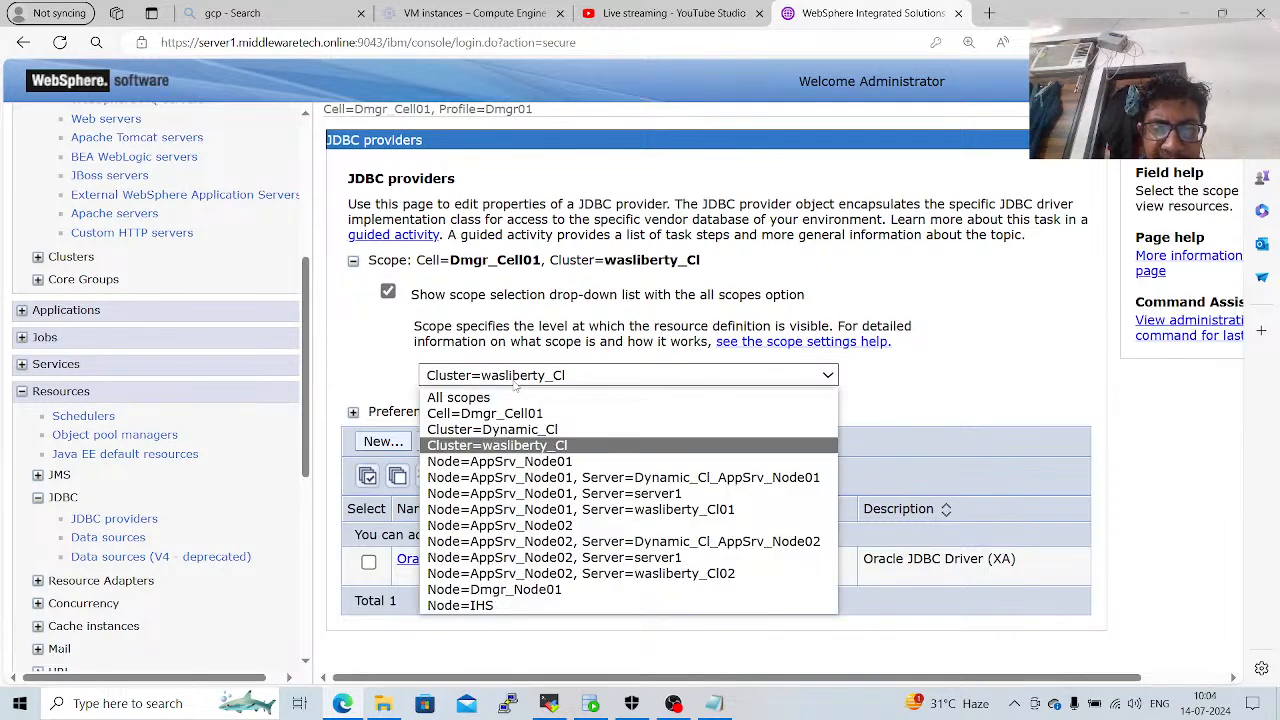
pyautogui.click(511, 430)
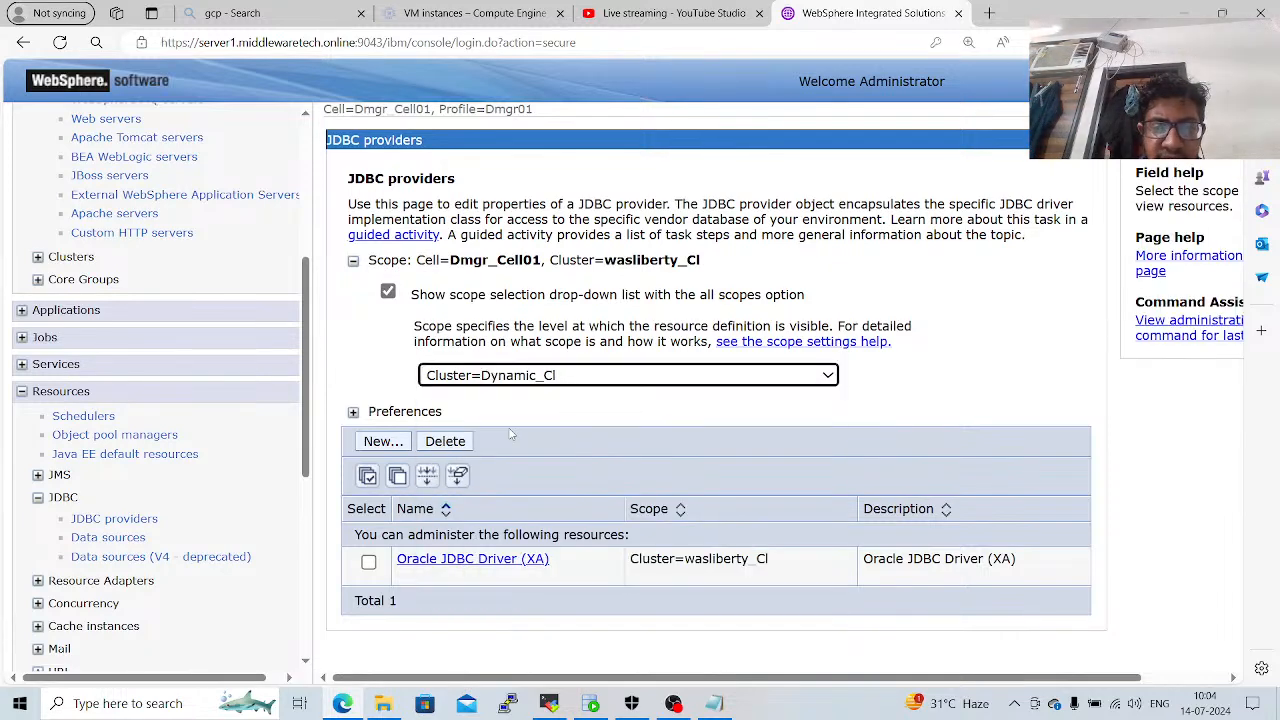
# Start a new JDBC provider with database type Oracle, provider type Oracle JDBC Driver and implementation type XA data source, and continue to the class path step.
pyautogui.click(378, 443)
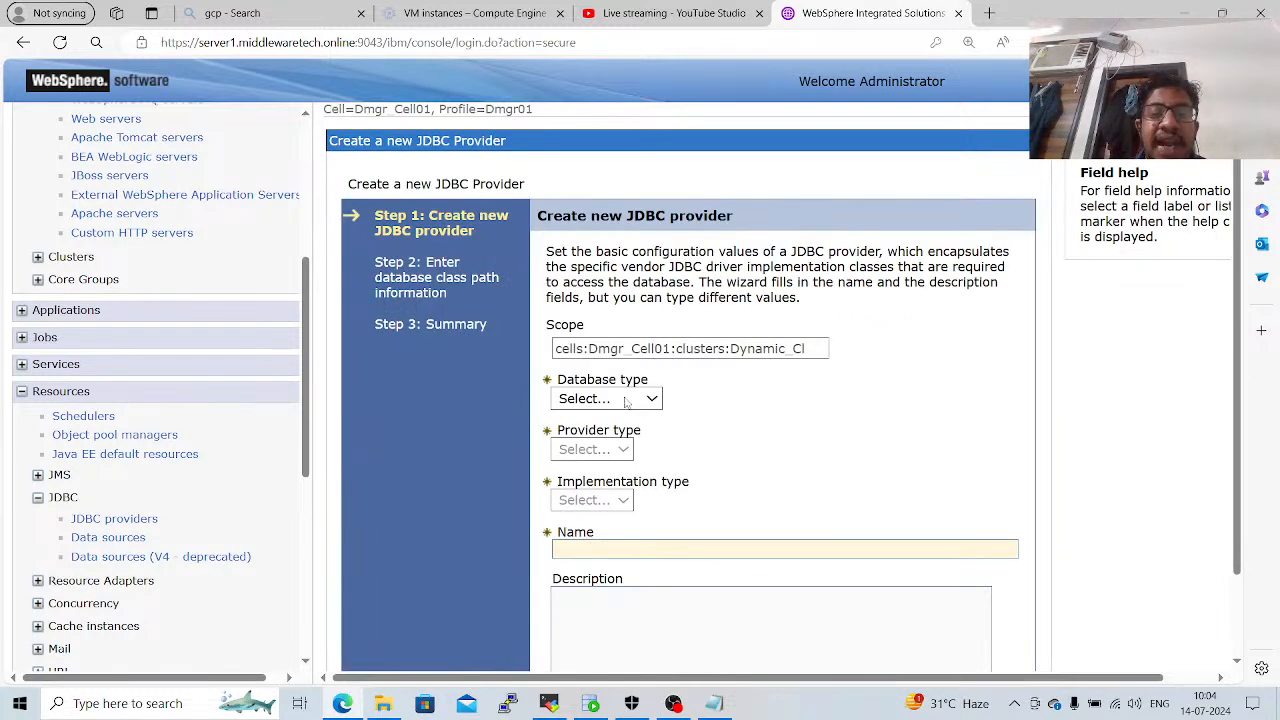
pyautogui.click(633, 399)
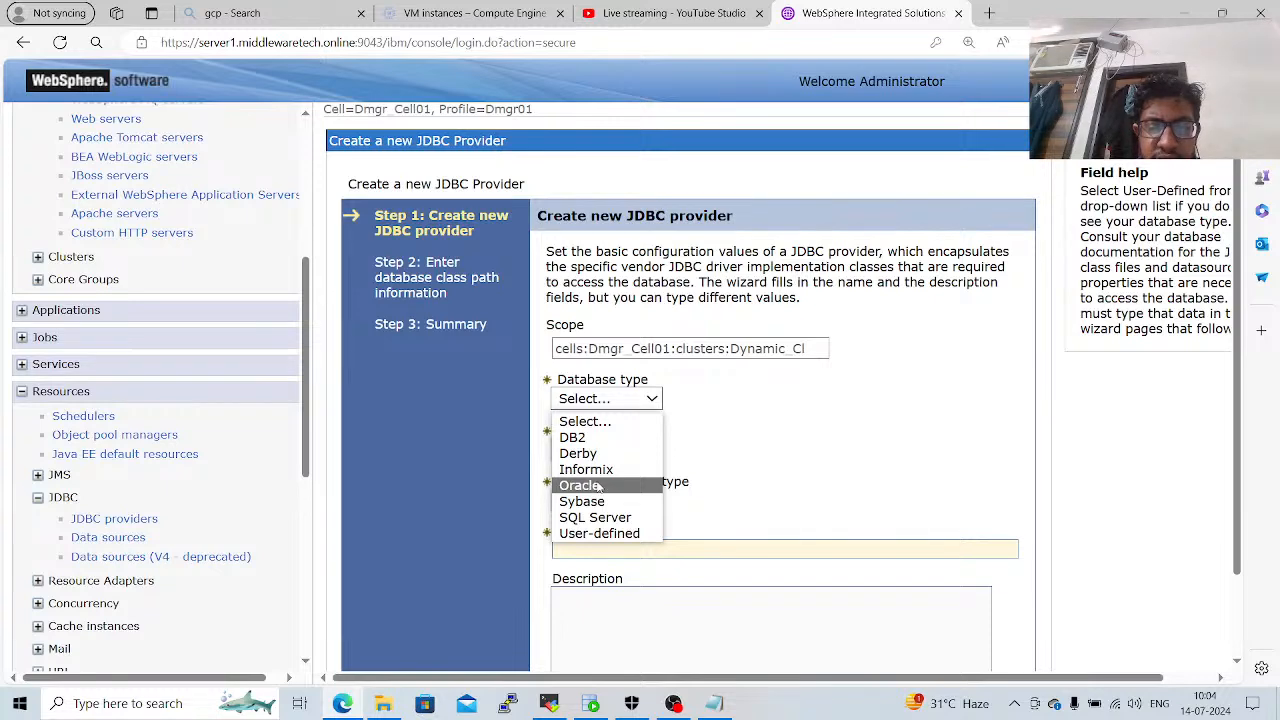
pyautogui.click(598, 486)
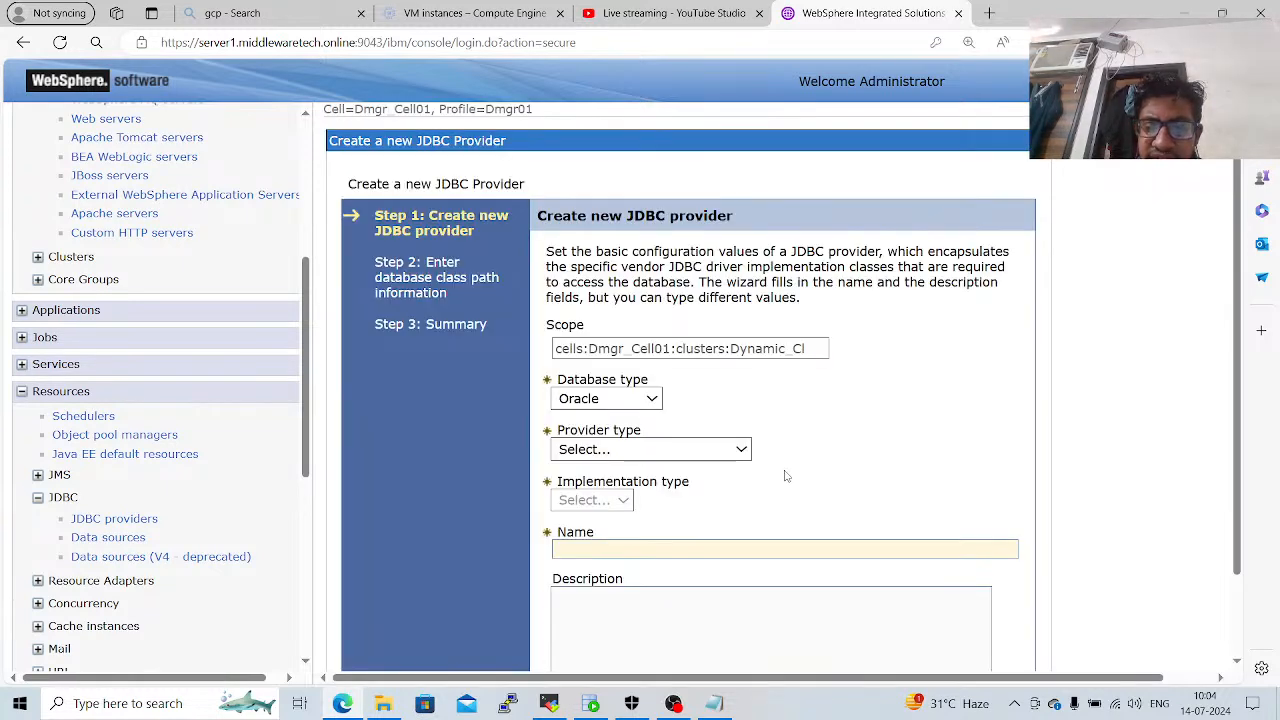
pyautogui.click(700, 450)
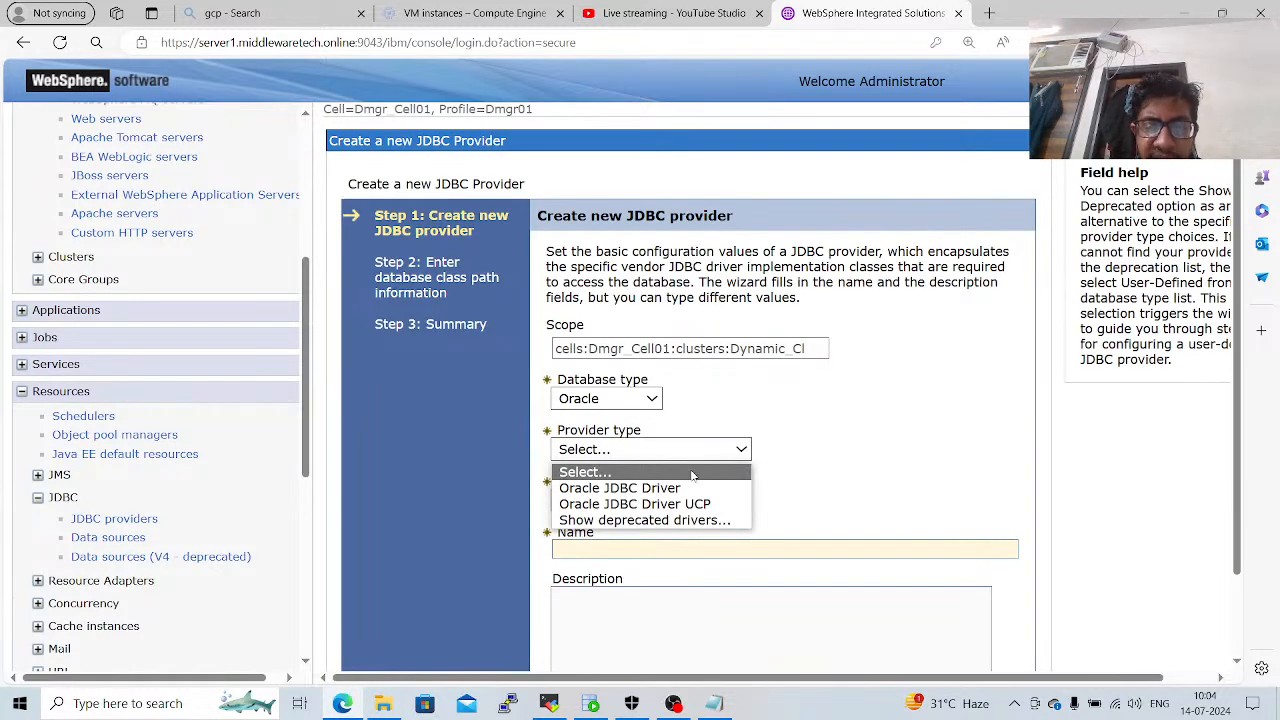
pyautogui.click(688, 490)
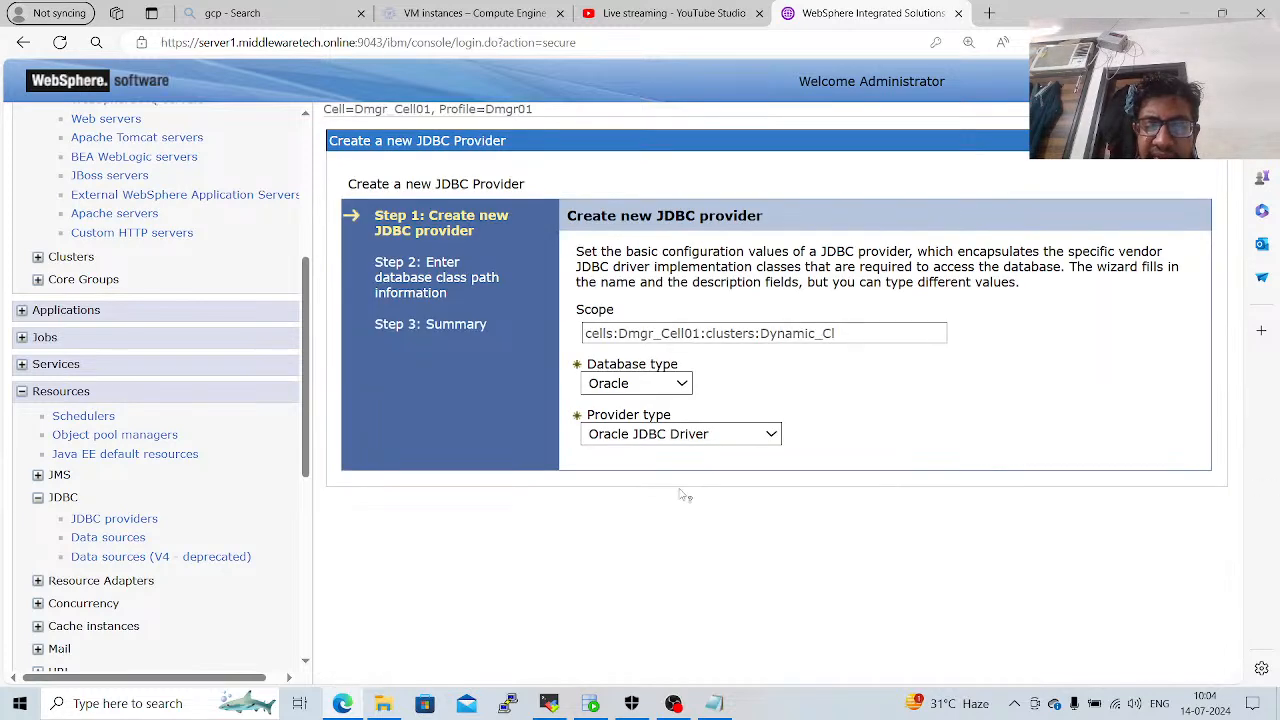
pyautogui.click(657, 501)
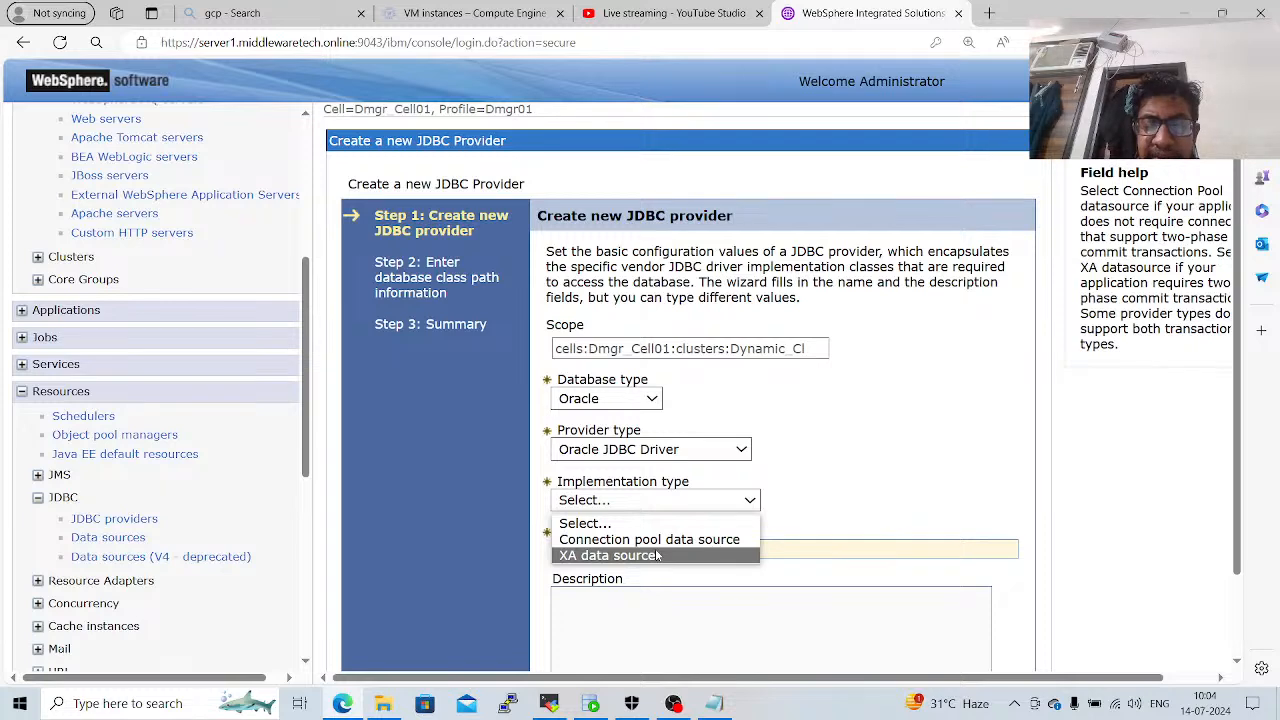
pyautogui.click(657, 555)
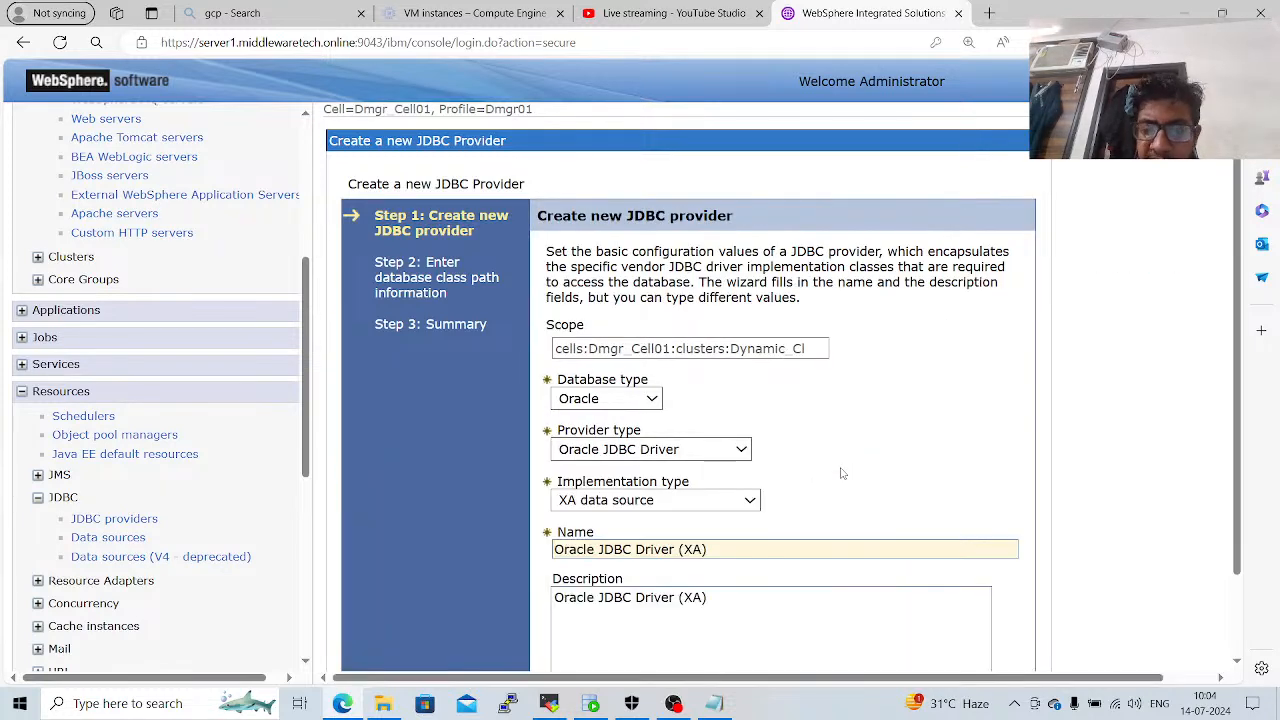
pyautogui.scroll(-2, 841, 473)
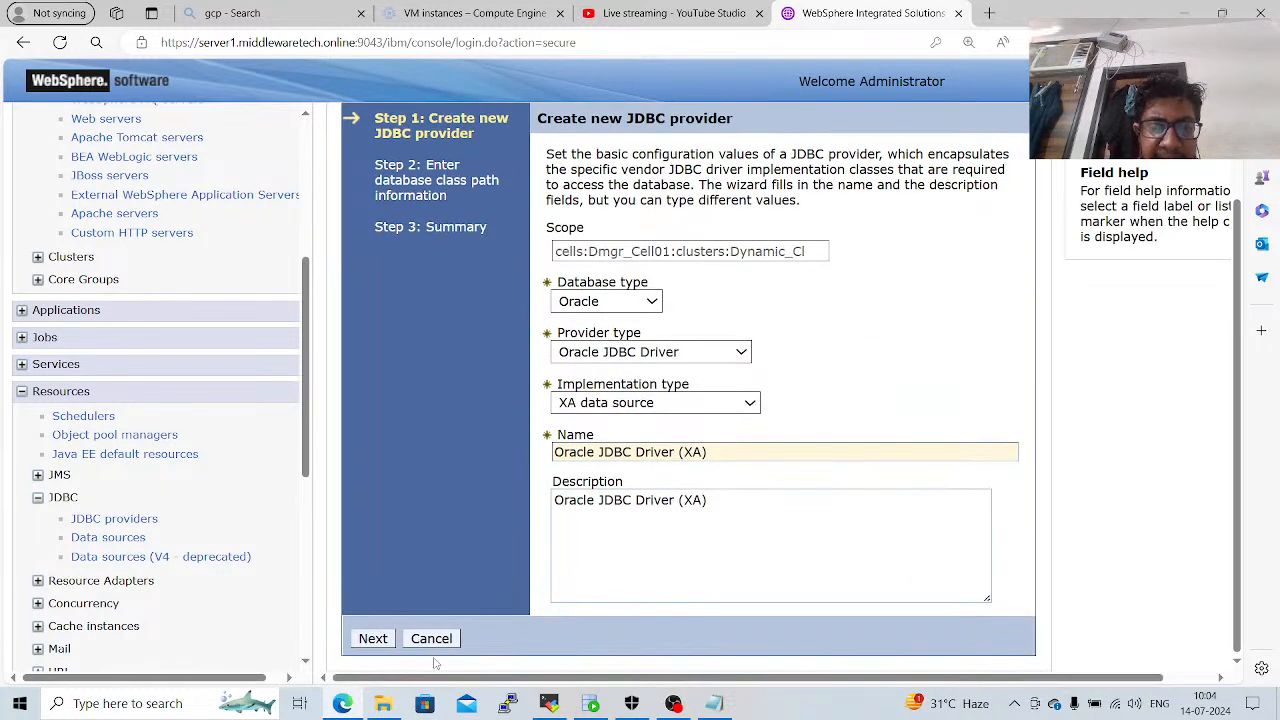
pyautogui.click(383, 645)
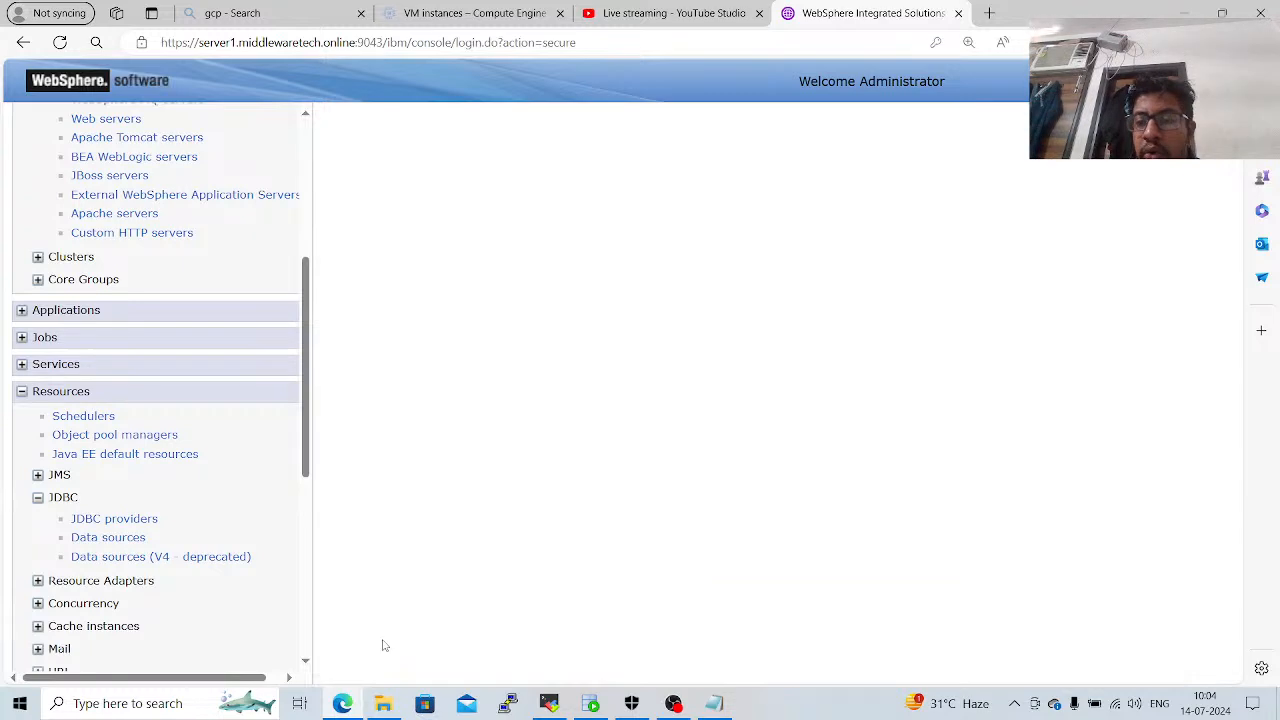
# Set the directory location for ojdbc8.jar to the saved path /opt/IBM/WebSphere/AppSerer/universalDriver/lib/ and check it against the class path.
pyautogui.click(661, 584)
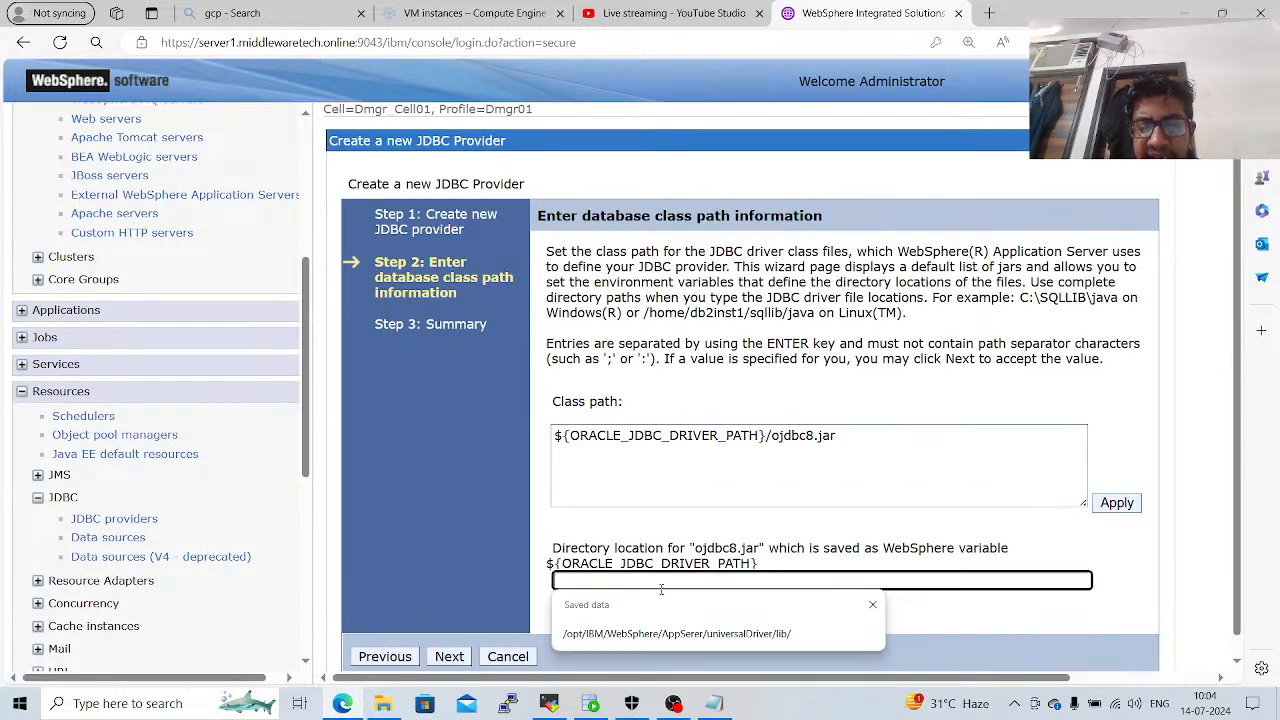
pyautogui.click(674, 633)
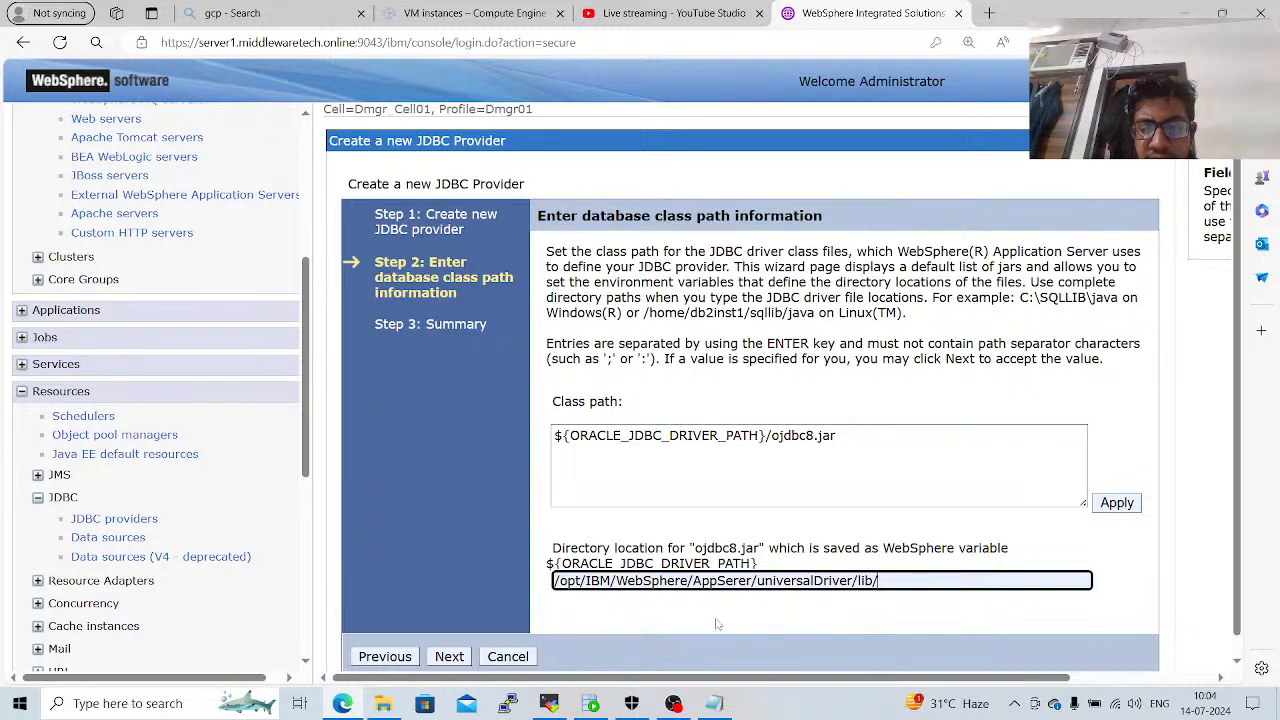
pyautogui.moveTo(880, 581); pyautogui.dragTo(550, 587)
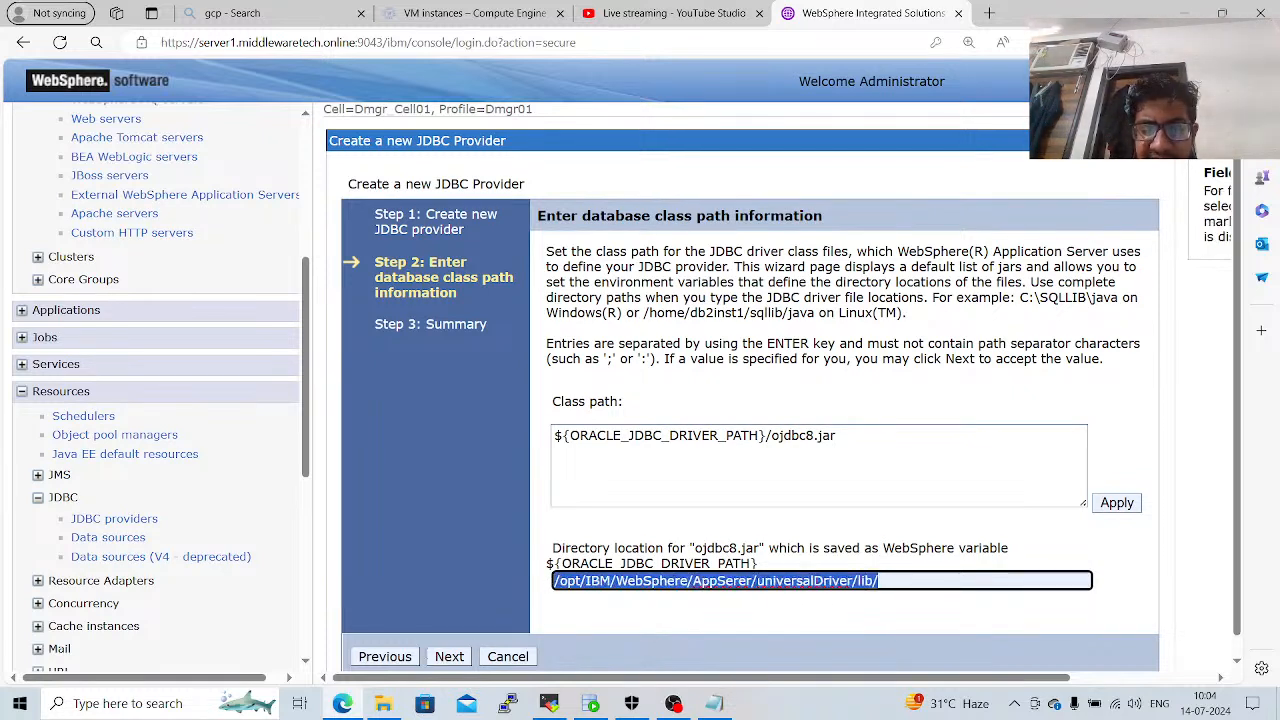
pyautogui.moveTo(892, 441); pyautogui.dragTo(558, 455)
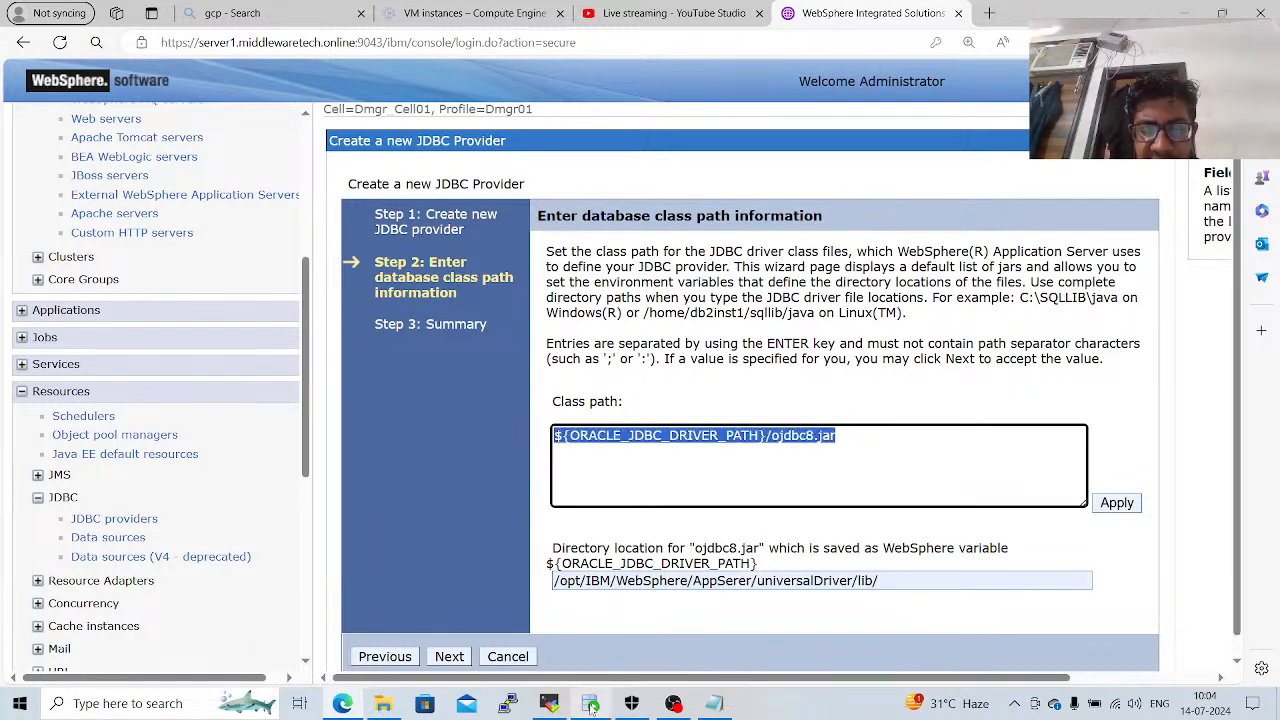
# Switch to the MobaXterm terminal on server1 and exit the SQL*Plus session.
pyautogui.click(591, 704)
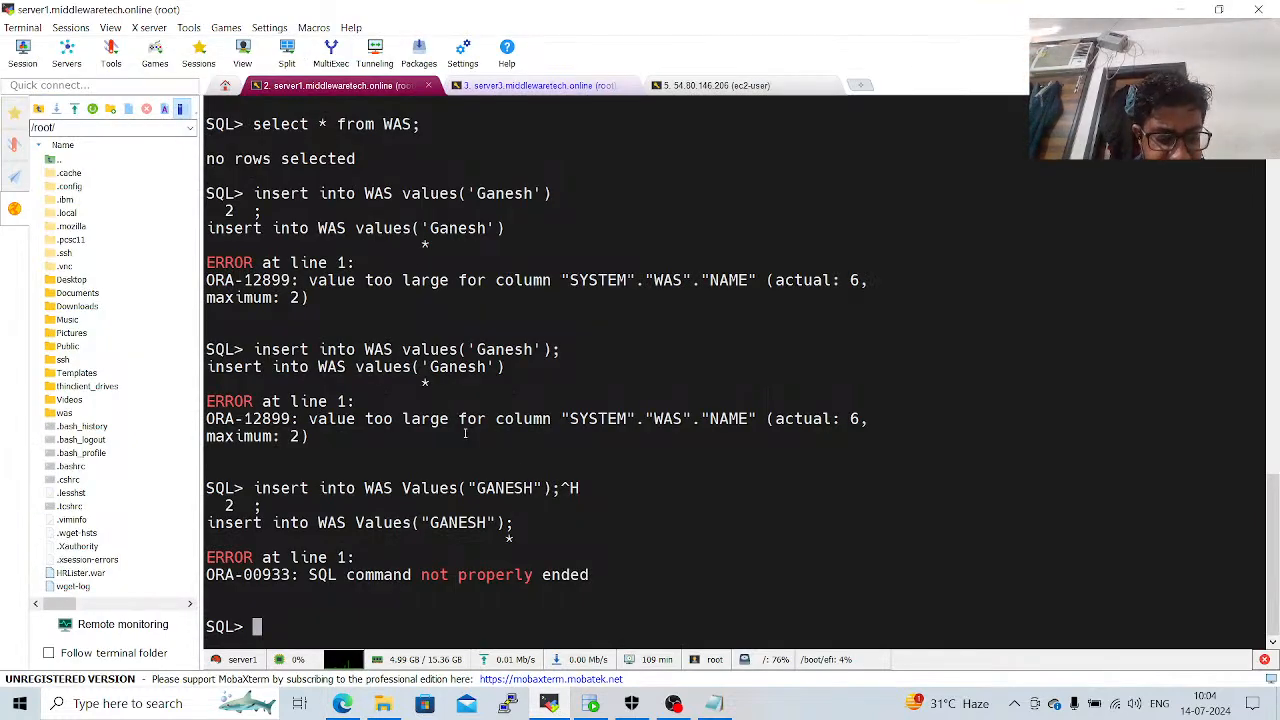
pyautogui.write('exit')
pyautogui.press('Return')
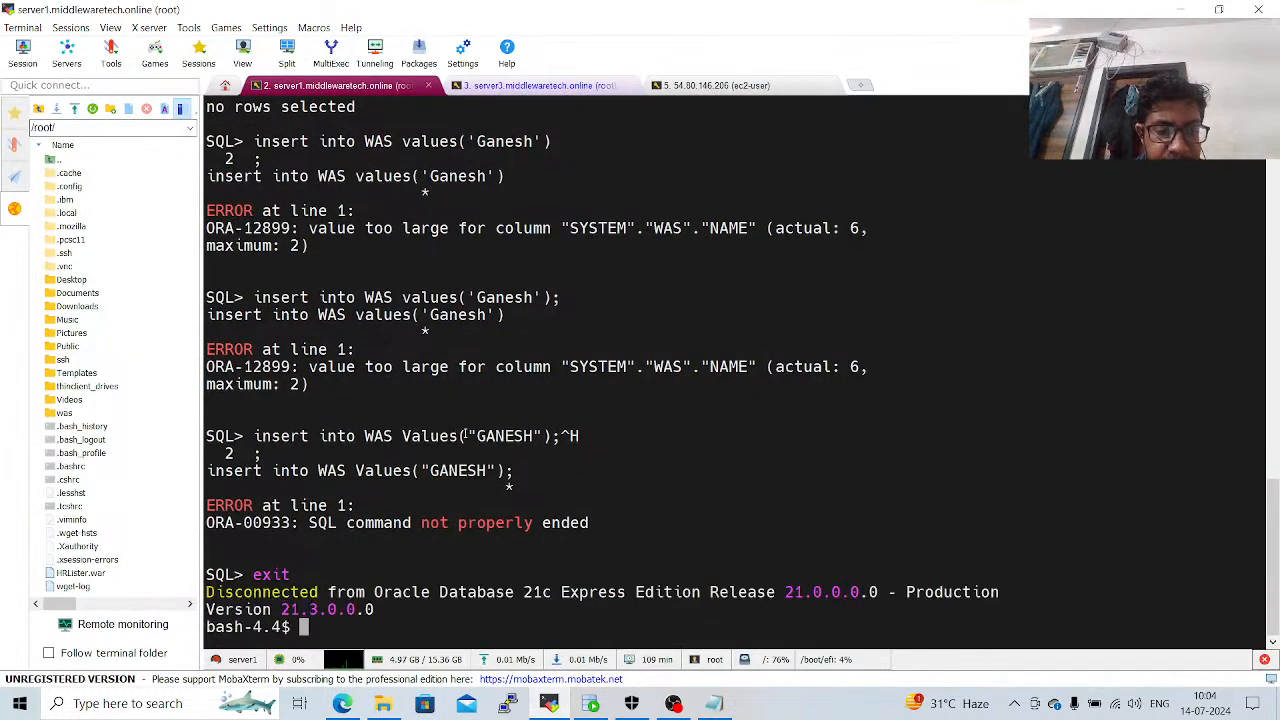
# Leave the container's bash shell and switch from root to the wasadmin user with sudo su - wasadmin.
pyautogui.write('exit')
pyautogui.press('Return')
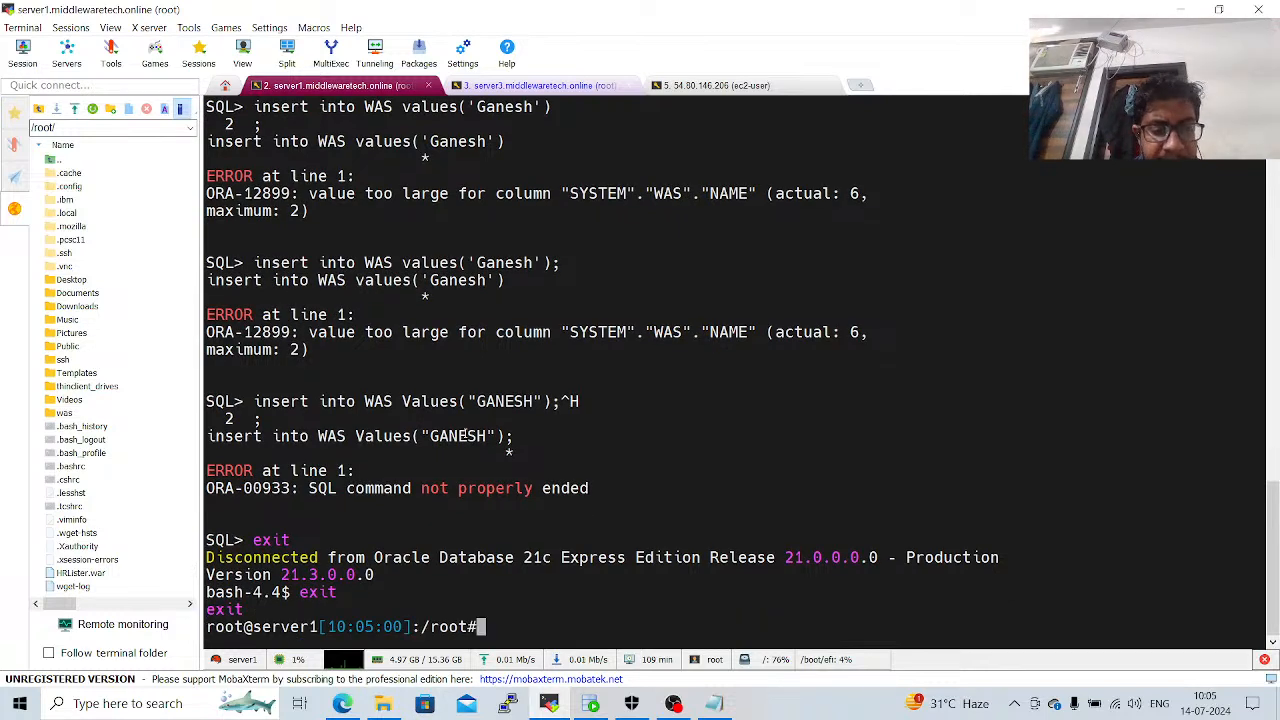
pyautogui.write('c')
pyautogui.press('BackSpace')
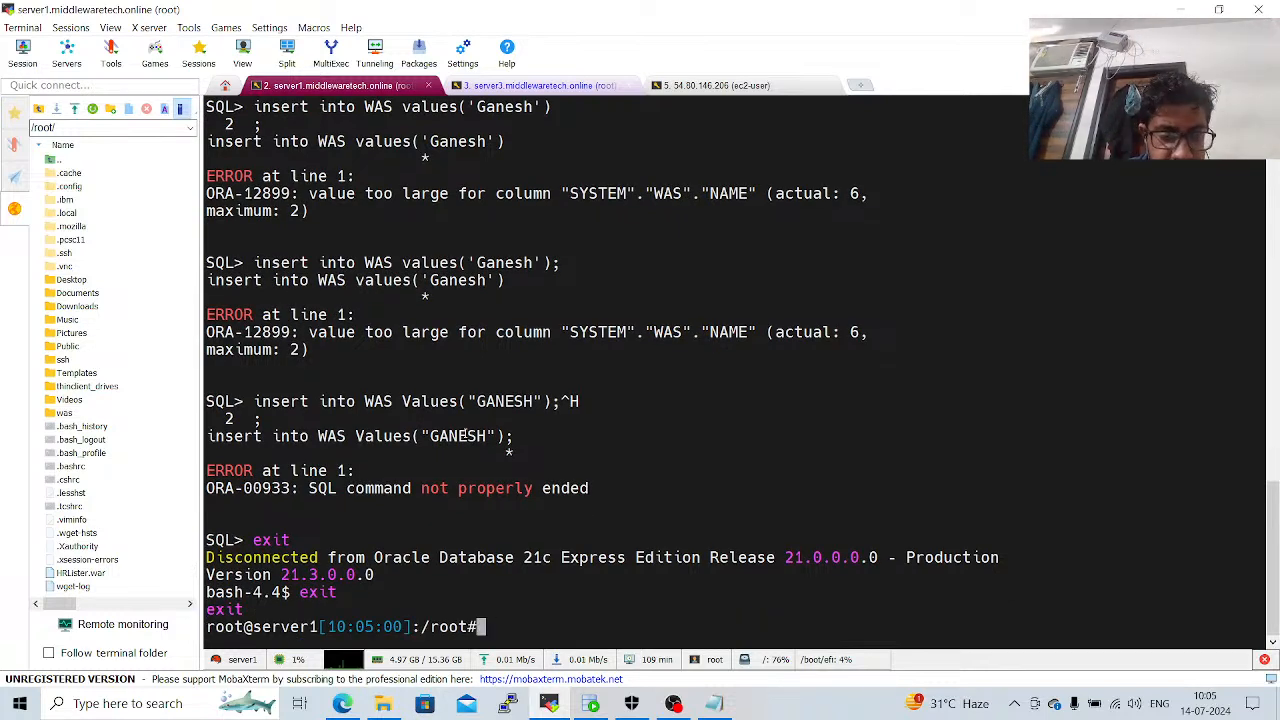
pyautogui.write('sudo ')
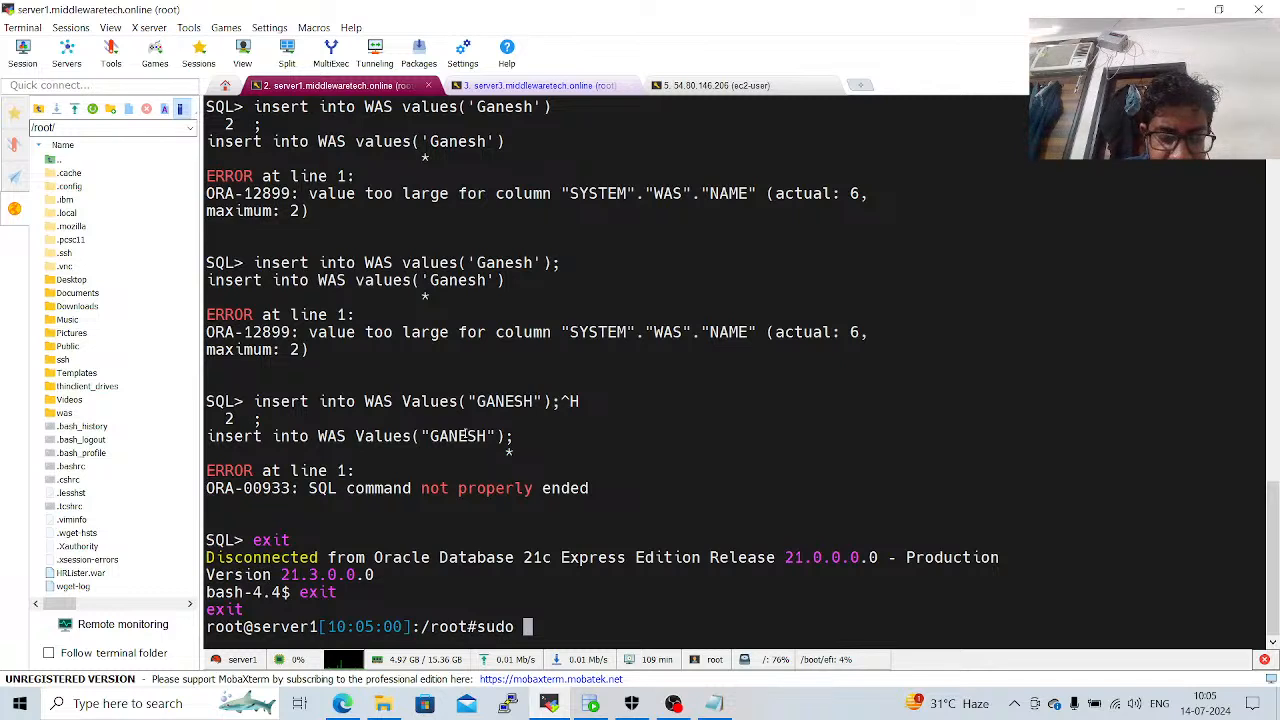
pyautogui.write('su - was')
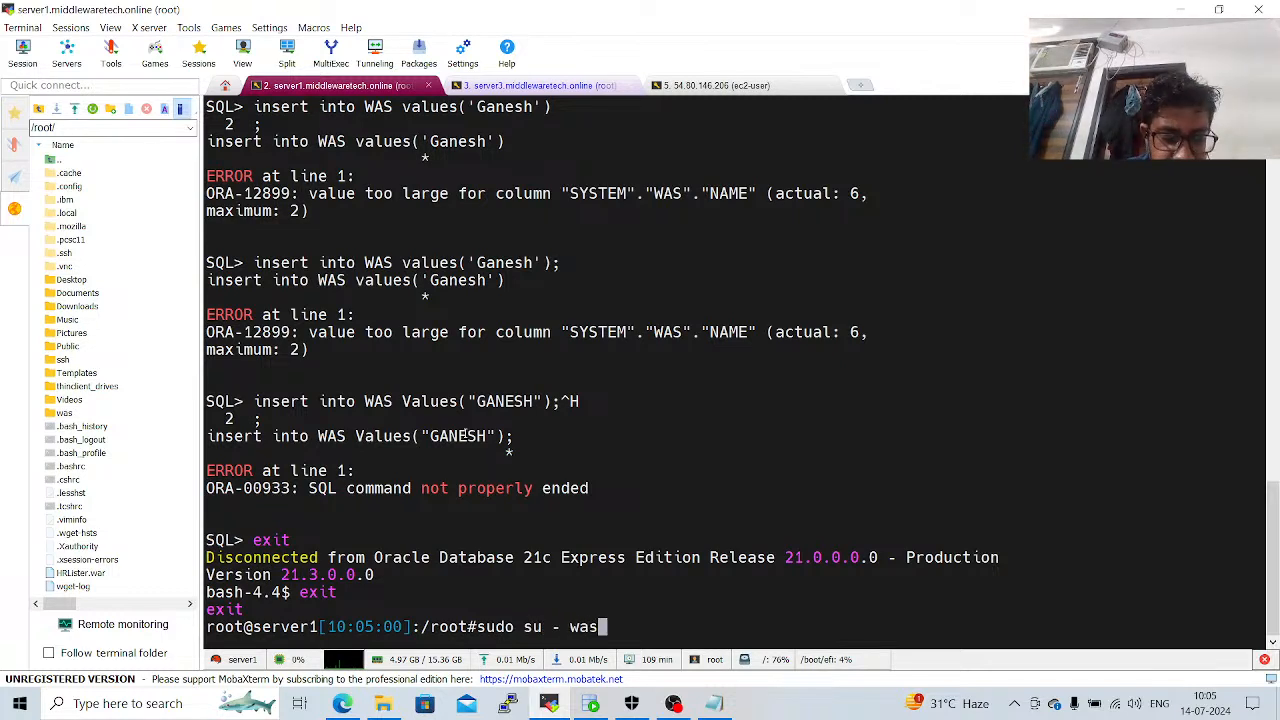
pyautogui.write('admin')
pyautogui.press('Return')
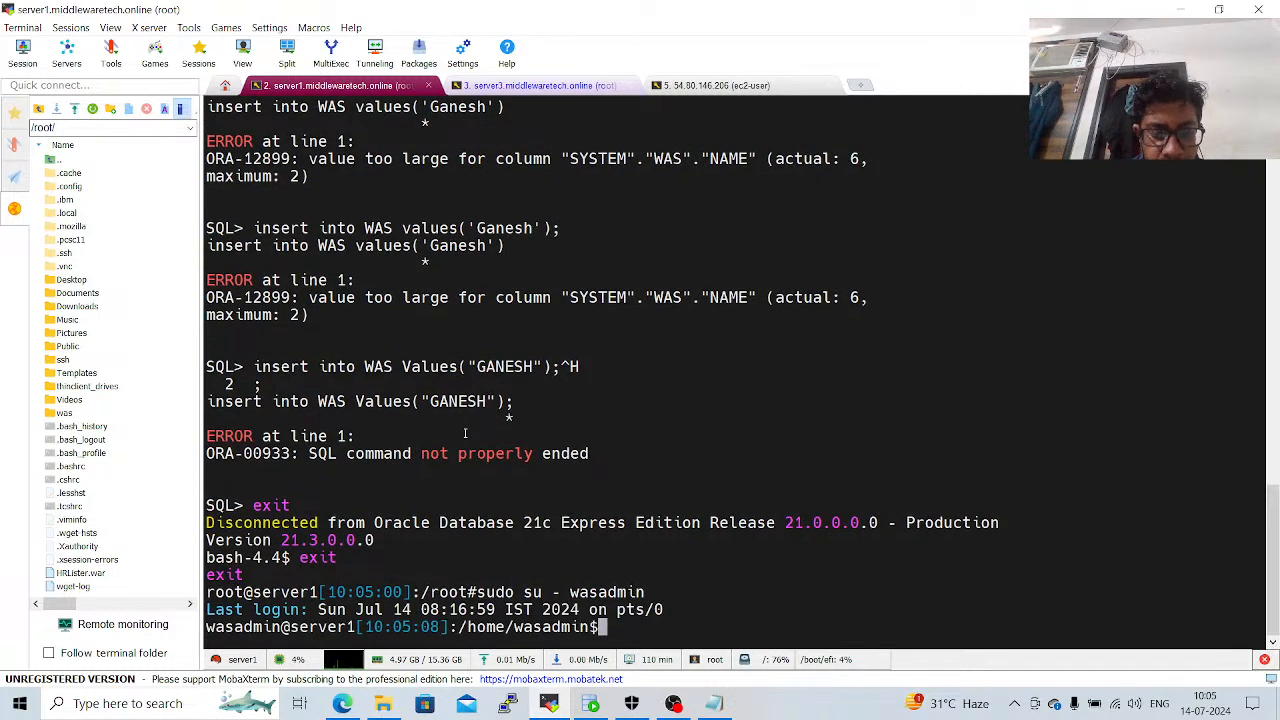
# Change the working directory to /opt/IBM/WebSphere/AppSerer/universalDriver/lib.
pyautogui.write('cd /opt/')
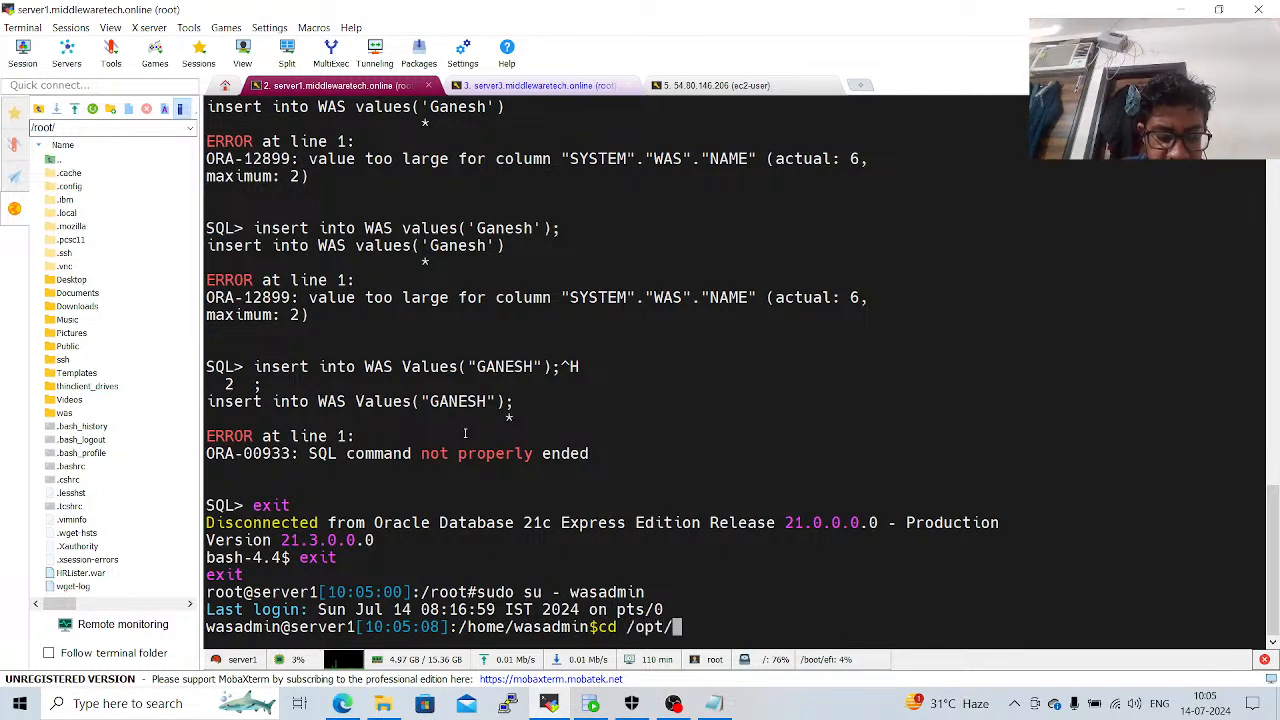
pyautogui.write('IBM/W')
pyautogui.press('Tab')
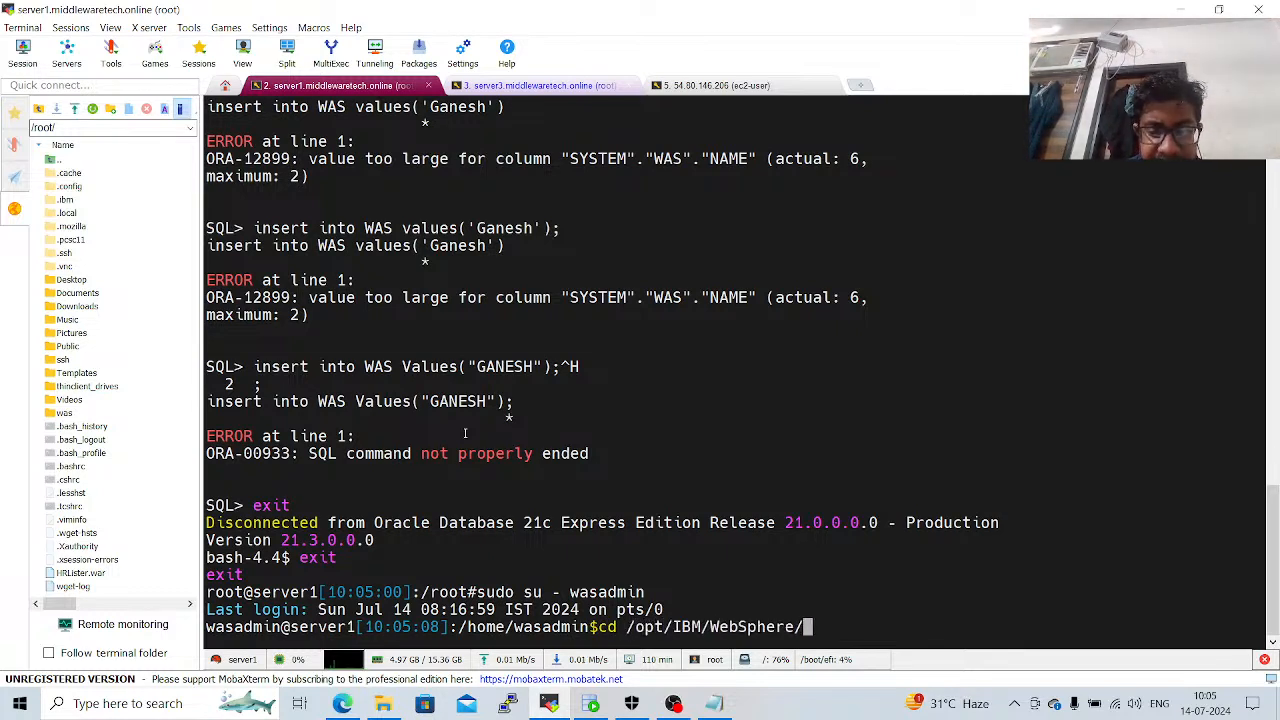
pyautogui.write('A')
pyautogui.press('Tab')
pyautogui.write('univ')
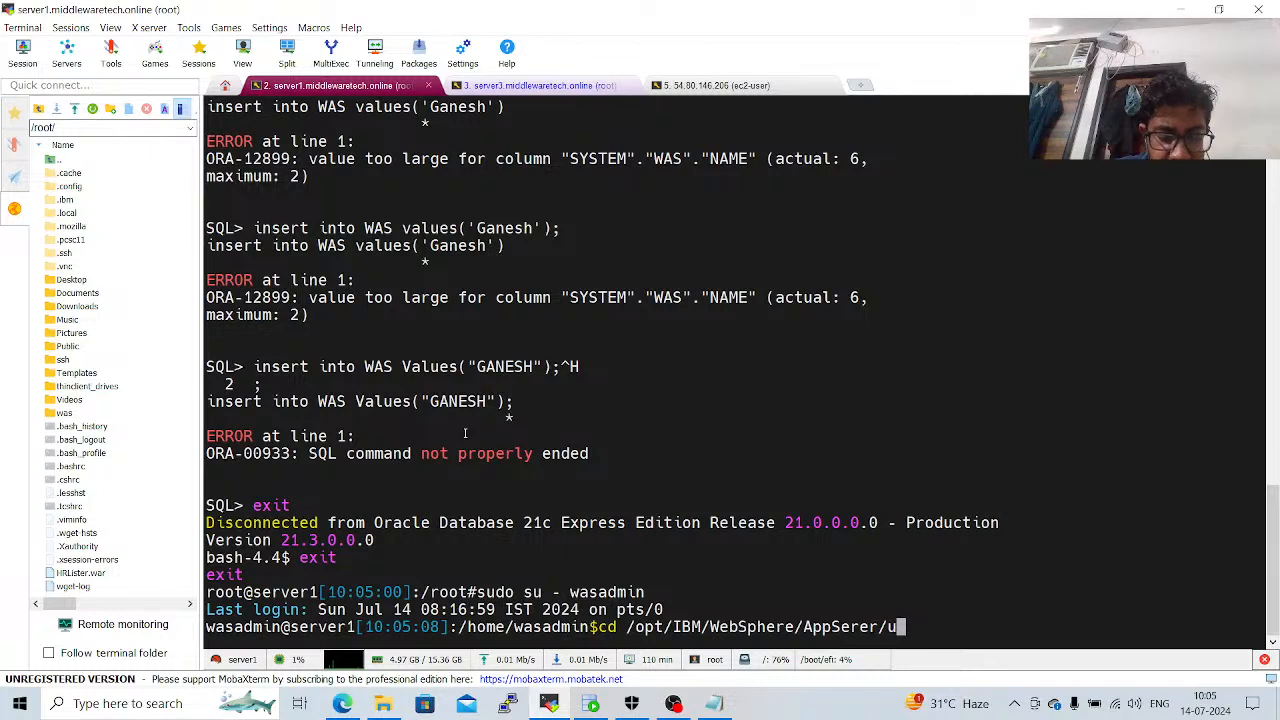
pyautogui.press('Tab')
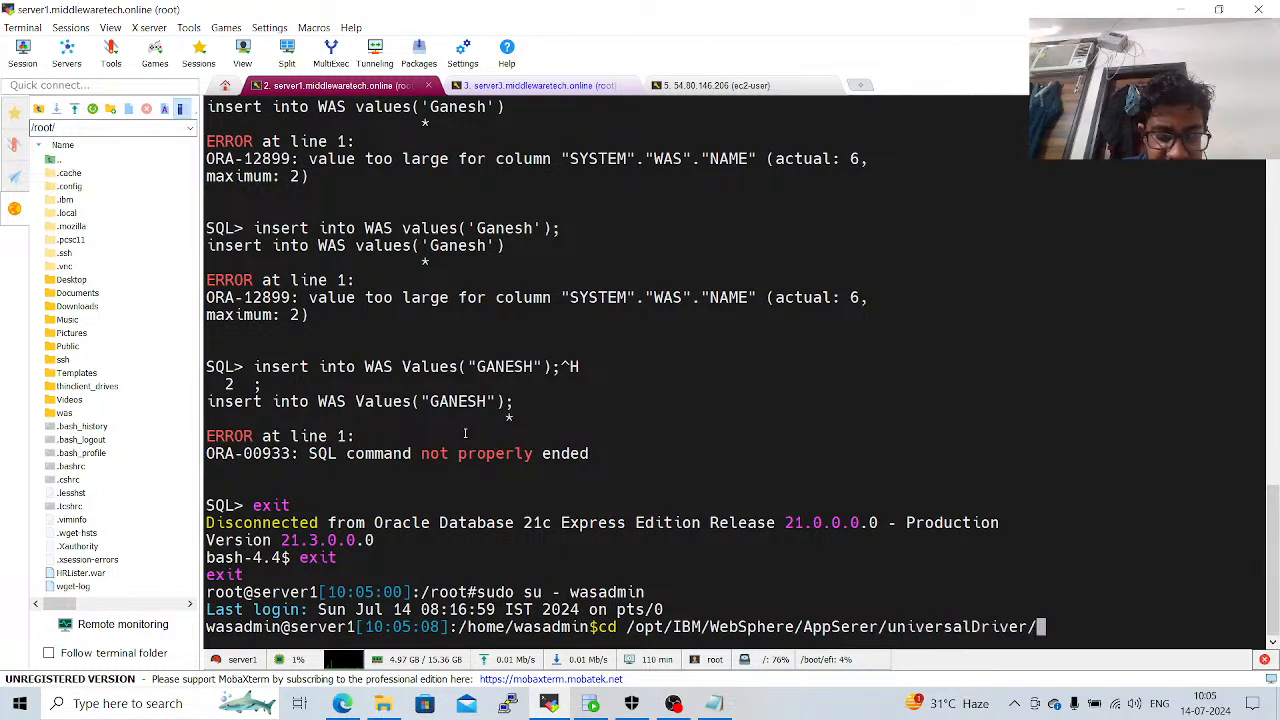
pyautogui.write('lib')
pyautogui.press('Return')
# List the .jar files in the driver lib directory.
pyautogui.write('l')
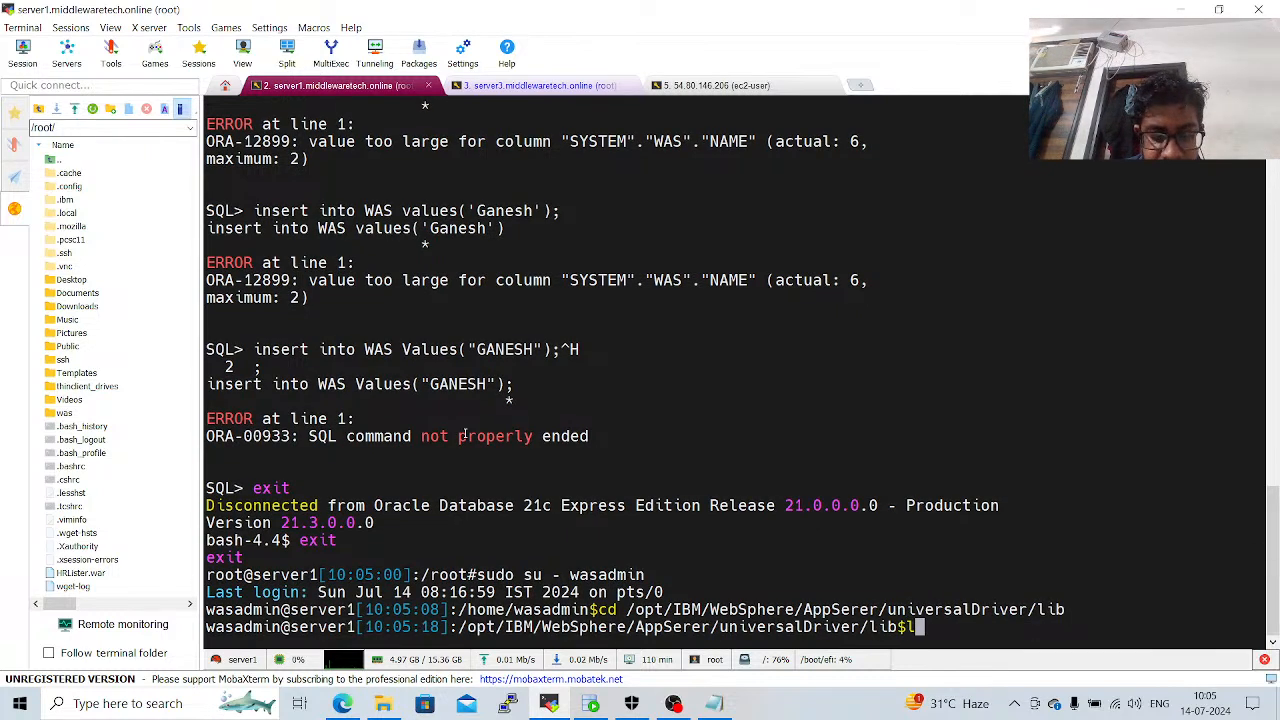
pyautogui.write('s *')
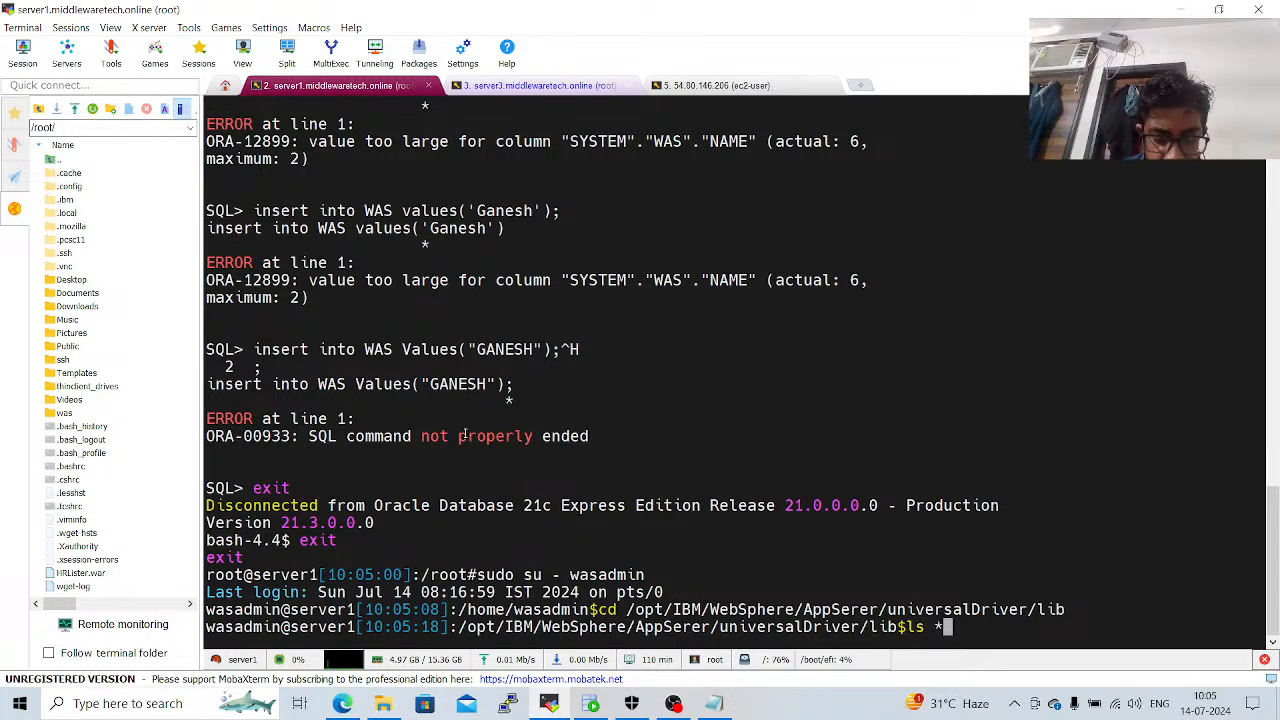
pyautogui.write('.jar')
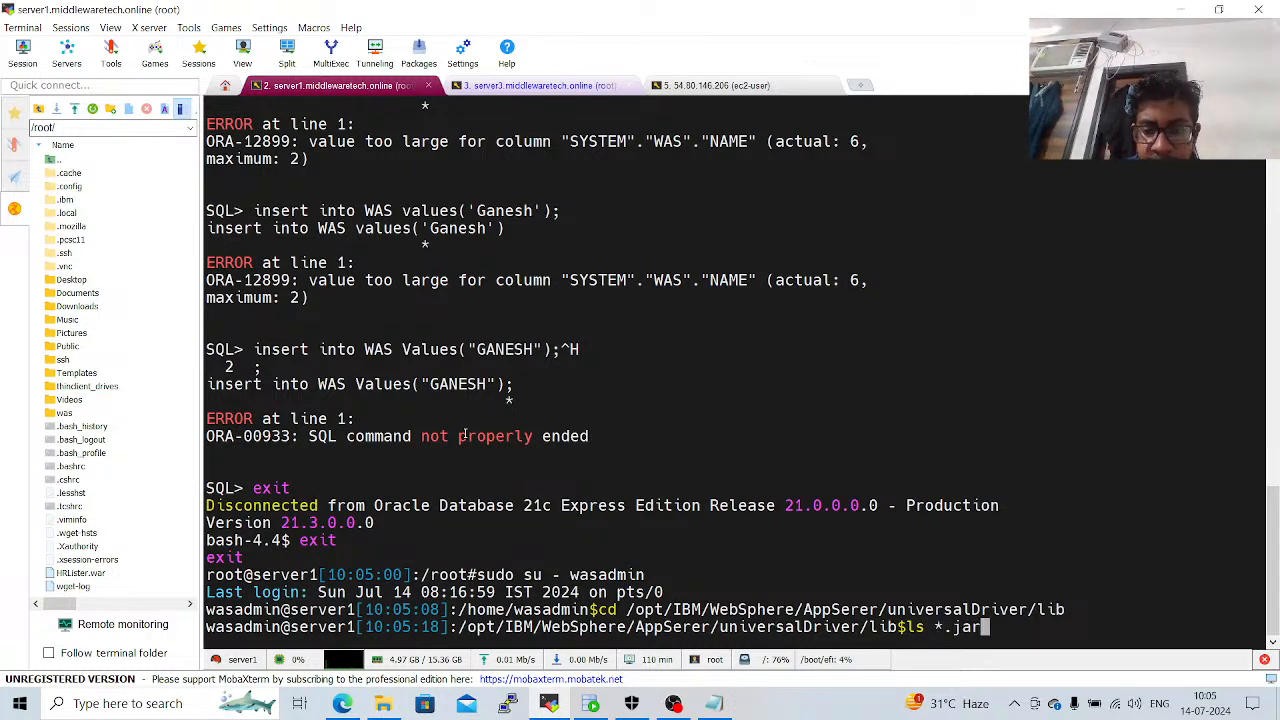
pyautogui.press('Return')
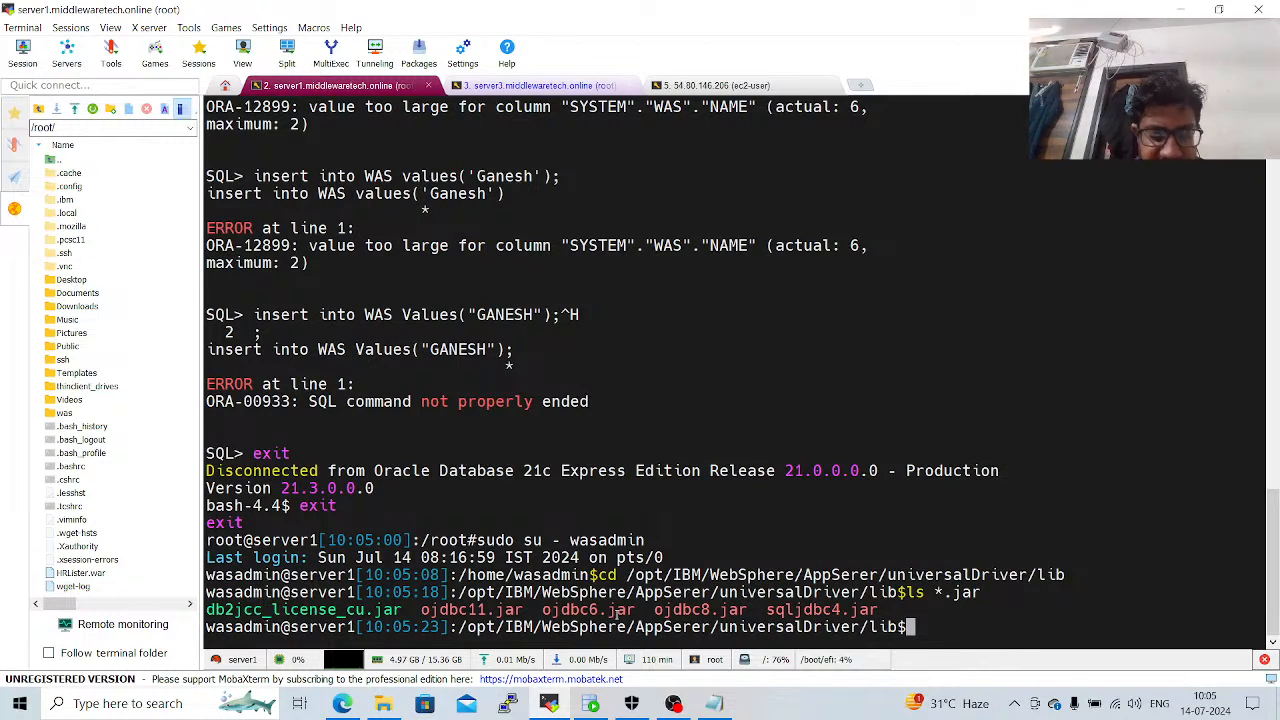
# Recursively set permissions 775 on everything in the lib directory and list the .jar files again.
pyautogui.write('chmod -')
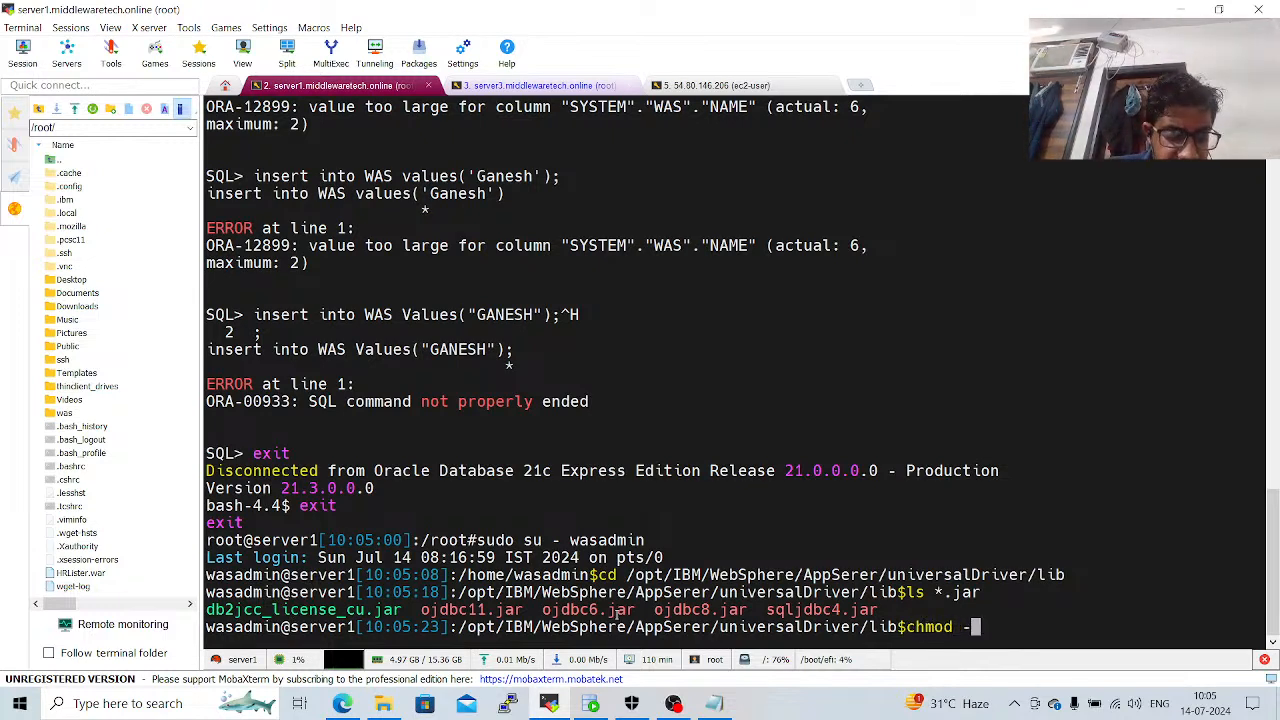
pyautogui.write('R 775 *')
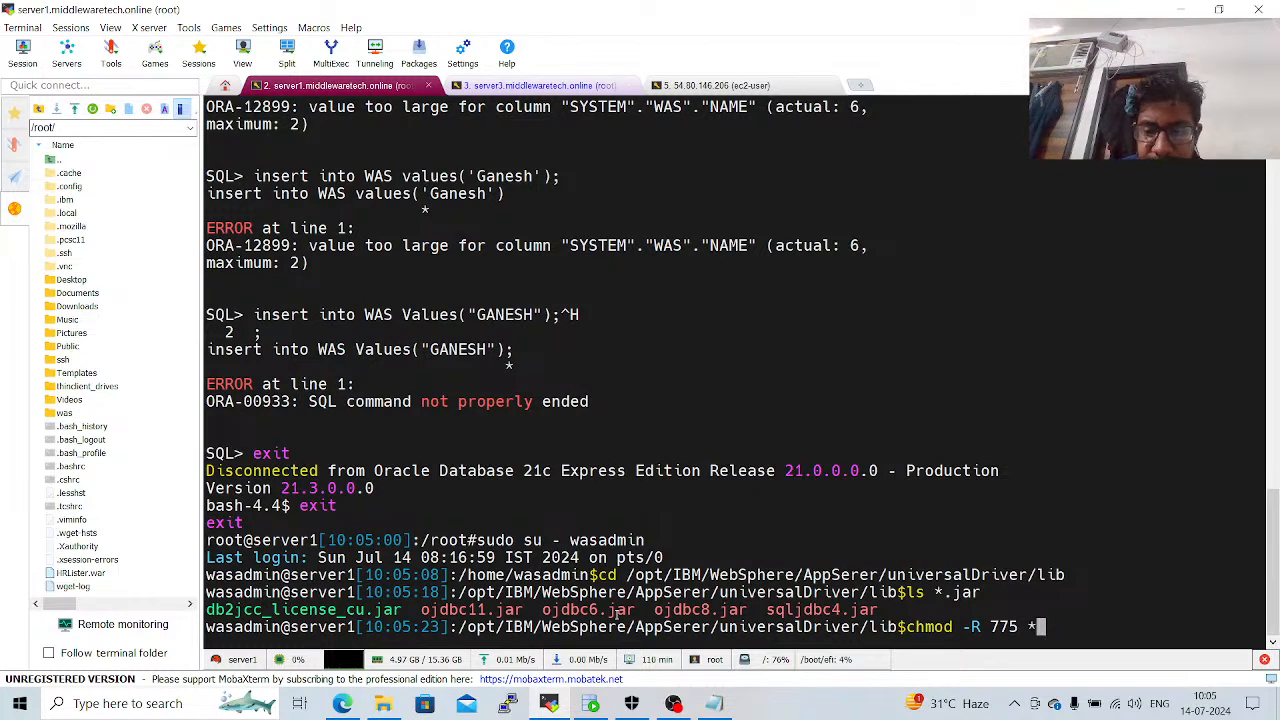
pyautogui.press('Return')
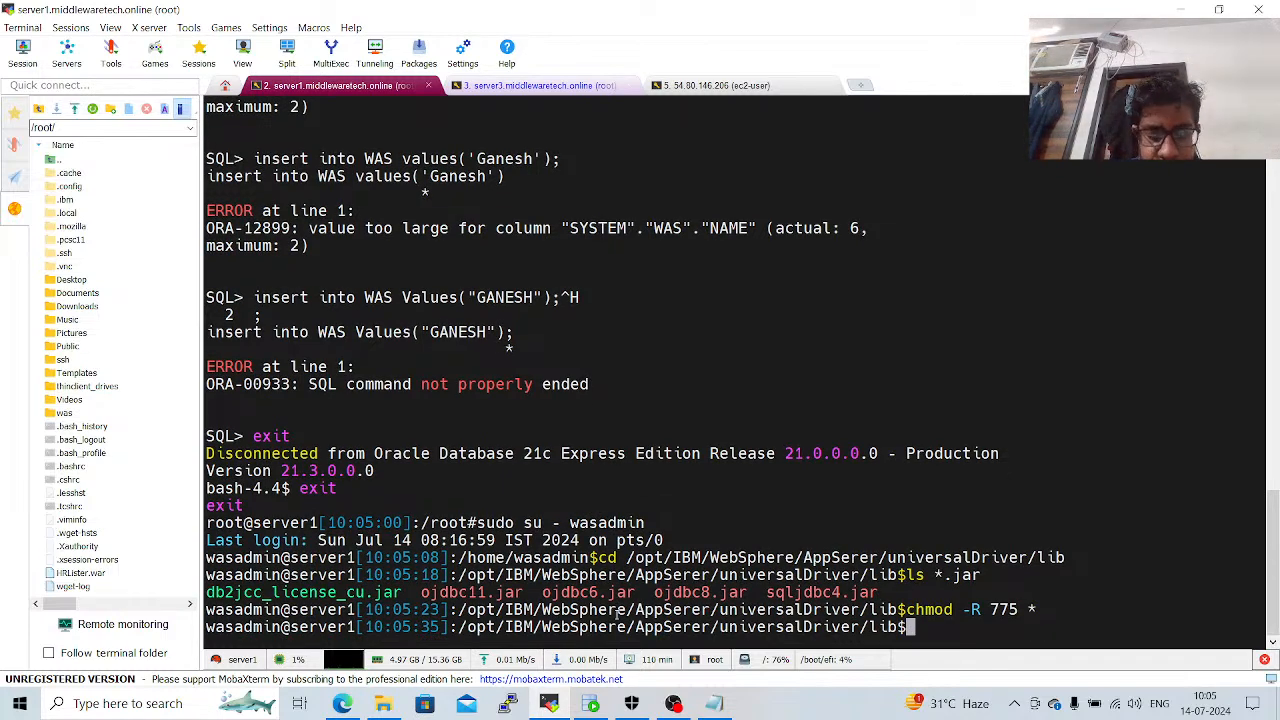
pyautogui.press('Up')
pyautogui.press('Up')
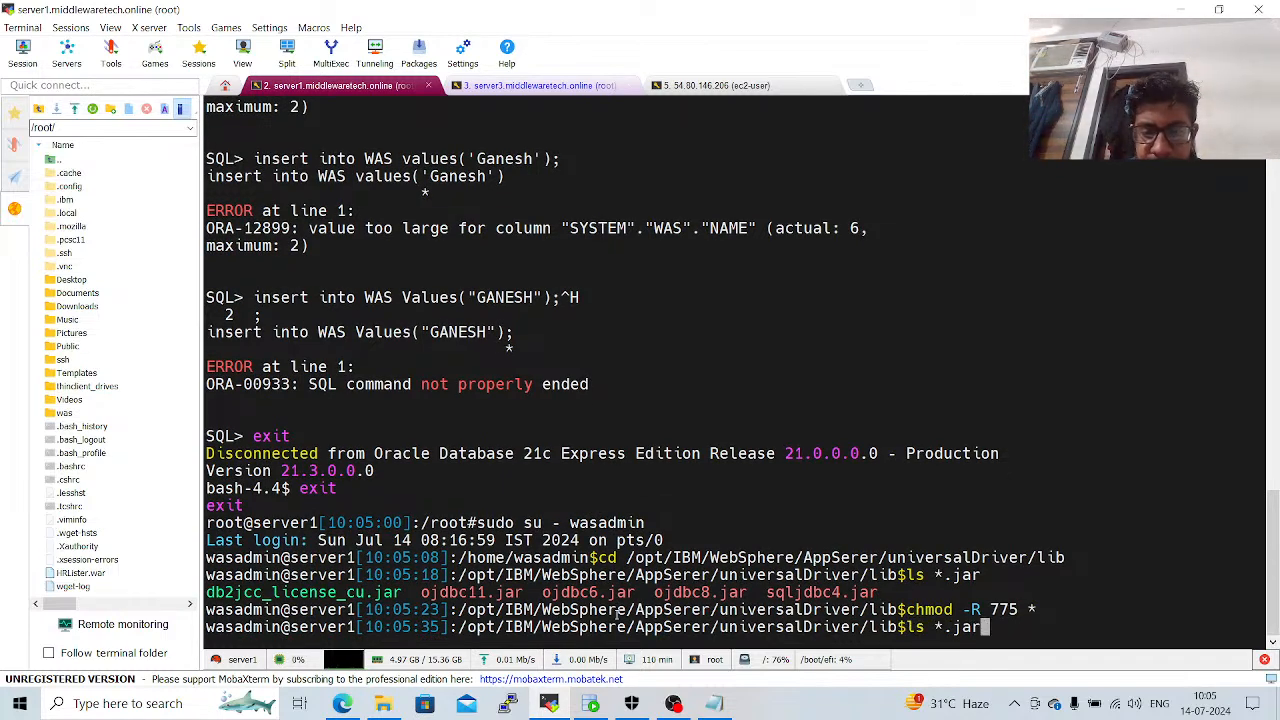
pyautogui.press('Return')
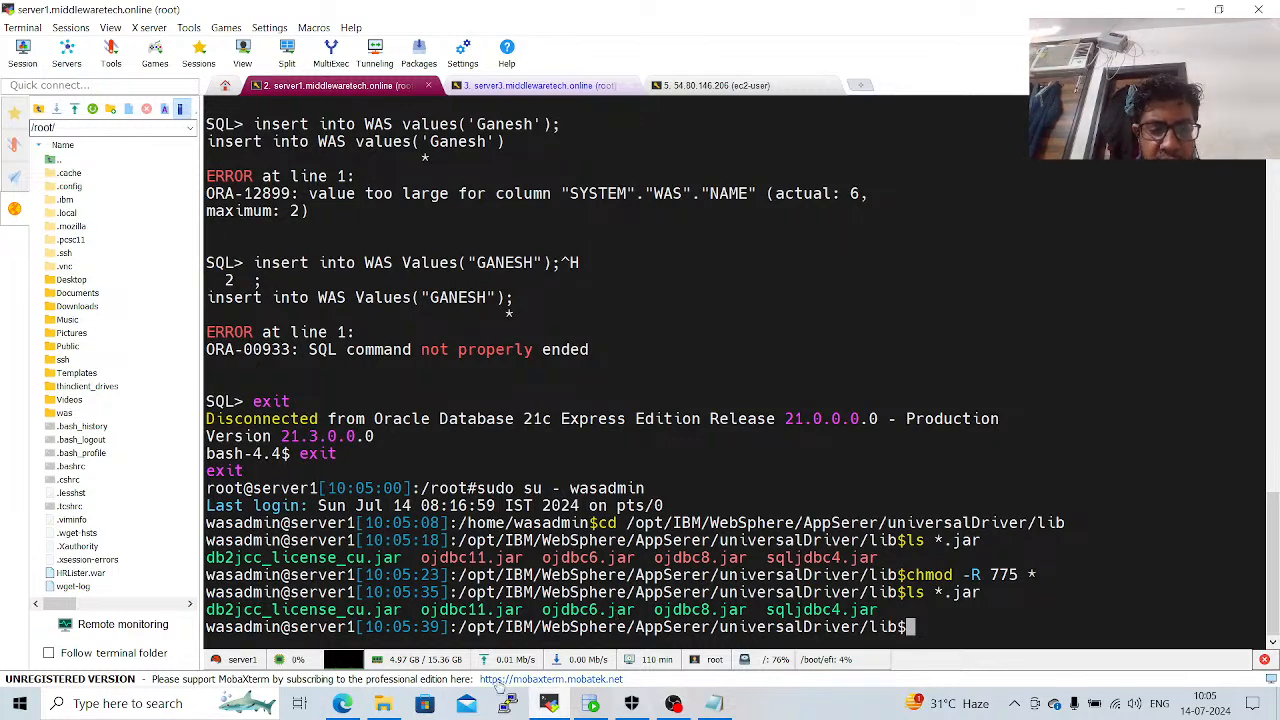
# Switch to the WebSphere console in the browser, accept the ojdbc8.jar class path information and finish creating the Oracle JDBC provider.
pyautogui.click(345, 704)
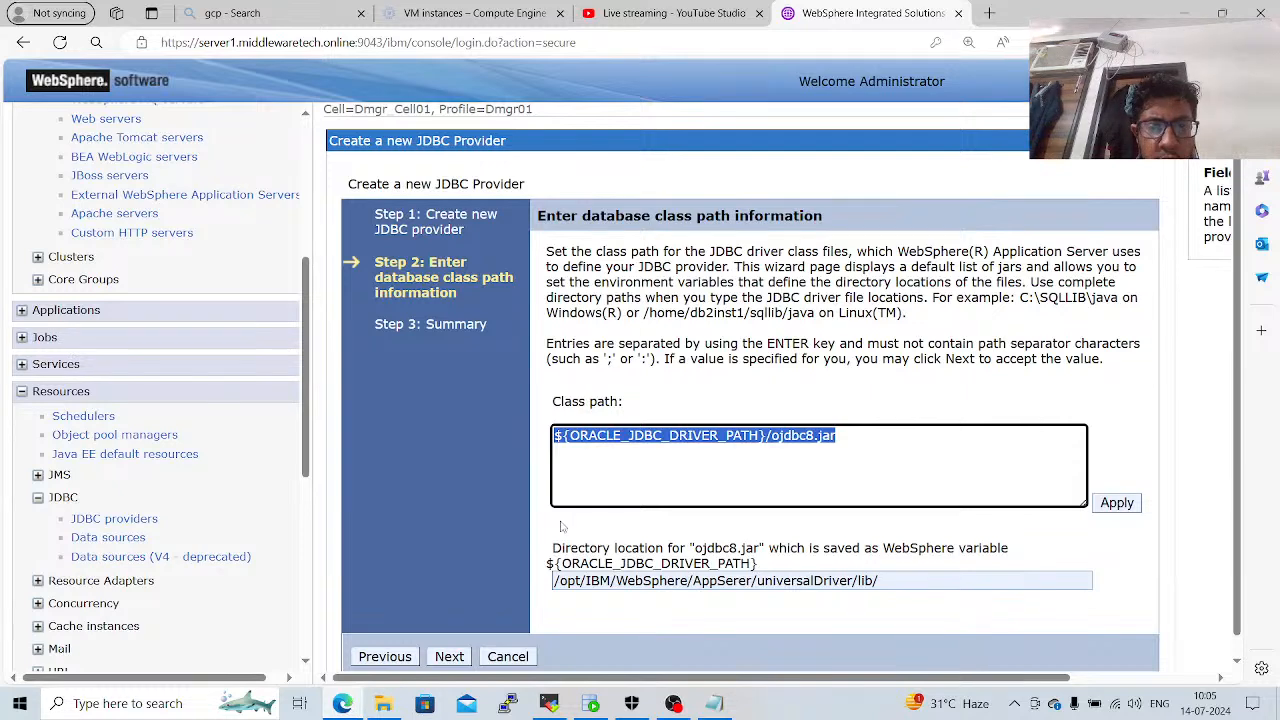
pyautogui.click(451, 658)
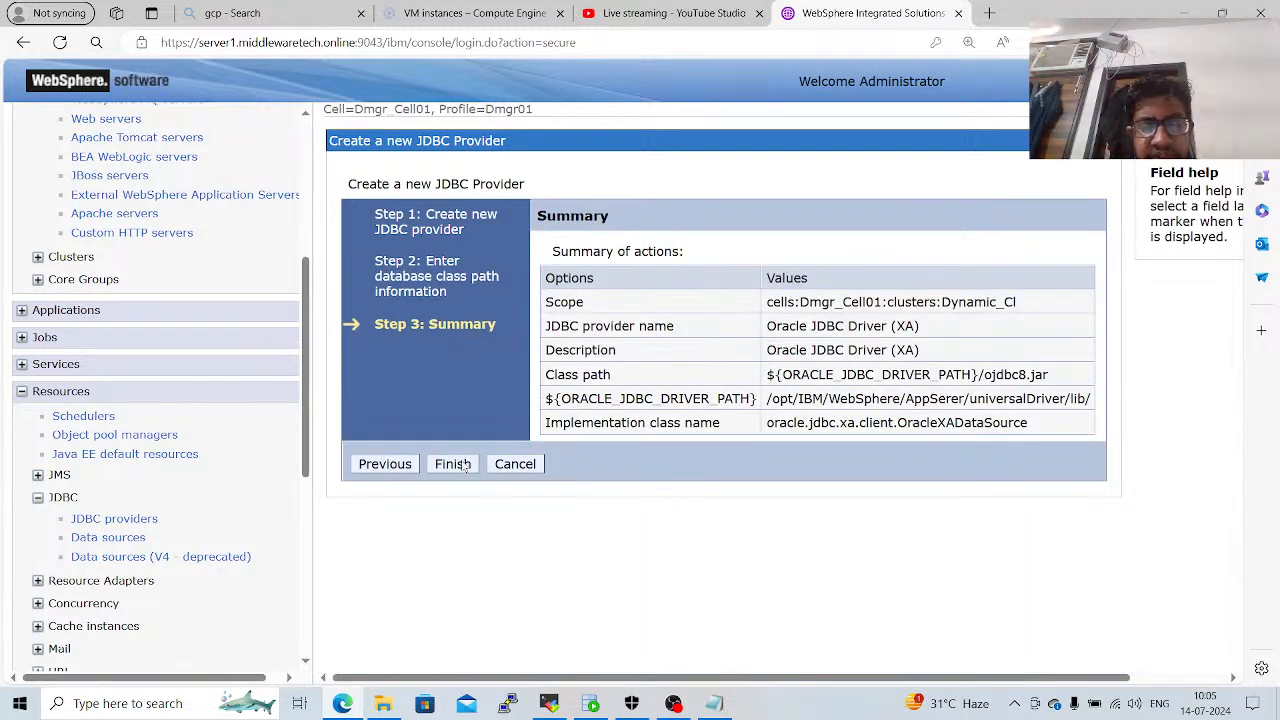
pyautogui.click(453, 464)
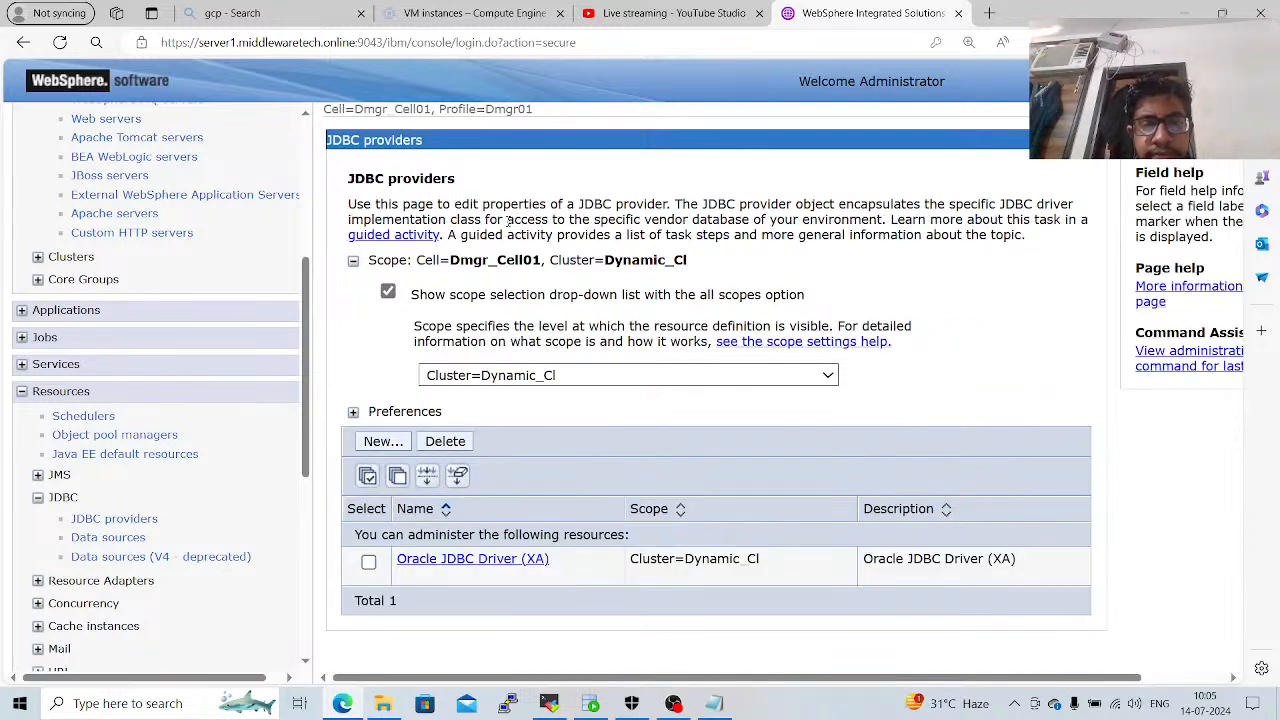
# Open the data sources of the Oracle JDBC Driver (XA) provider and start creating a new one.
pyautogui.click(512, 560)
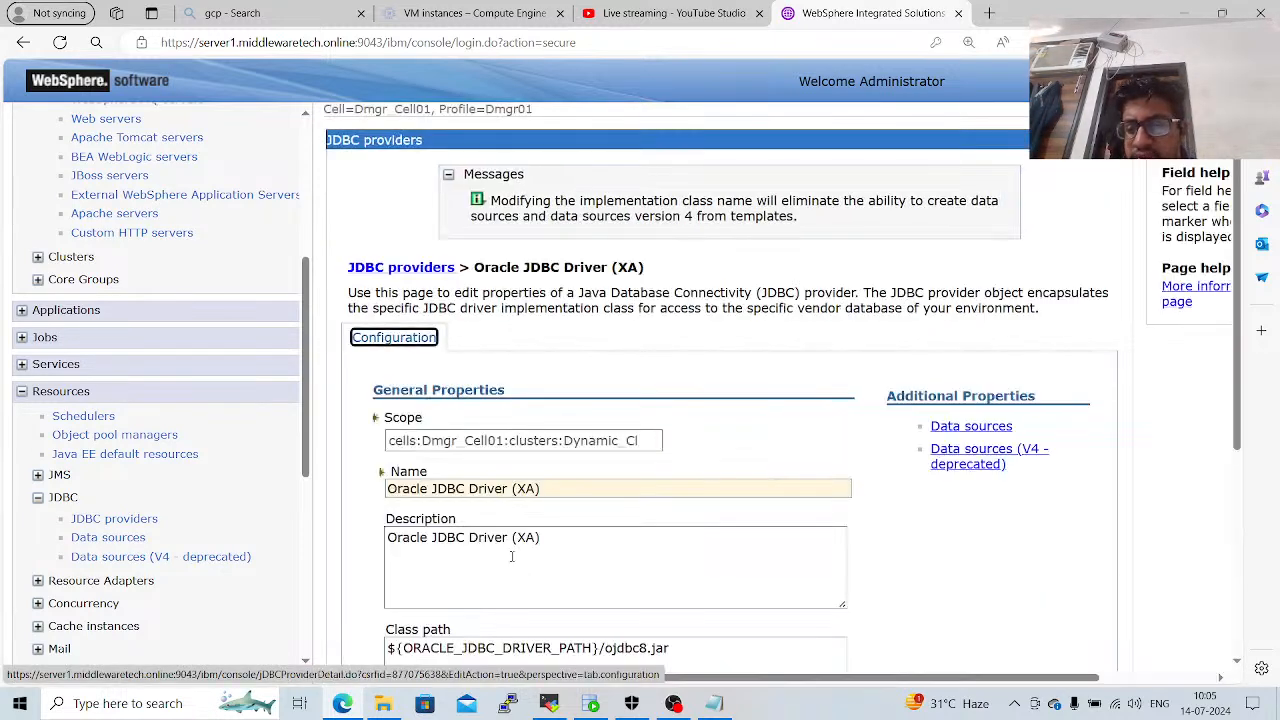
pyautogui.click(935, 430)
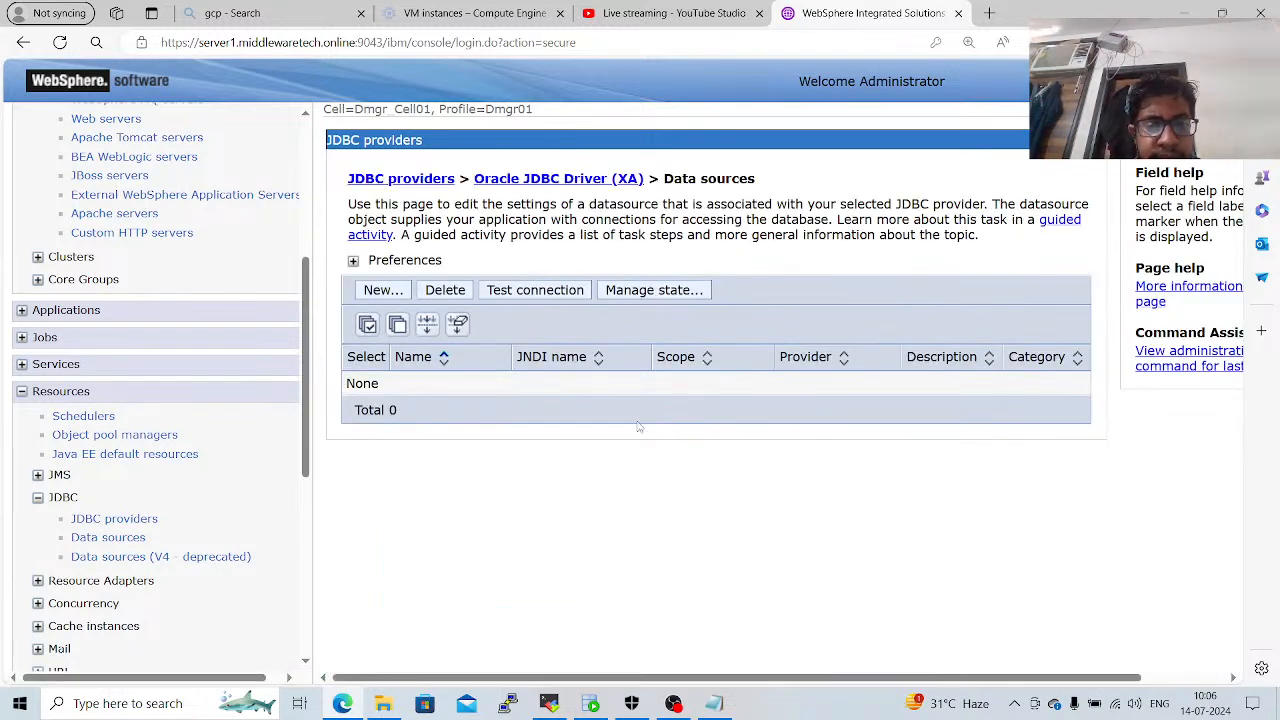
pyautogui.click(388, 291)
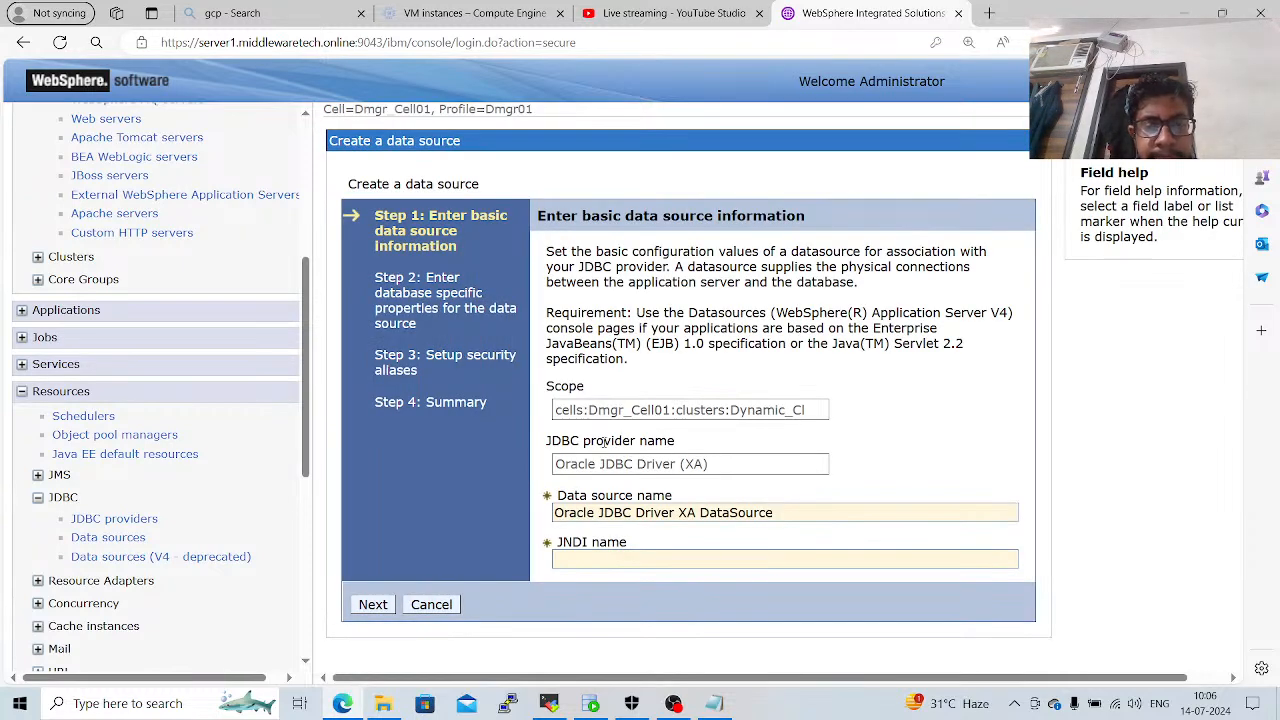
# Set the data source name to wasadmin and the JNDI name to jdbc/wasadmin.
pyautogui.moveTo(776, 513); pyautogui.dragTo(549, 514)
pyautogui.write('wasadmin')
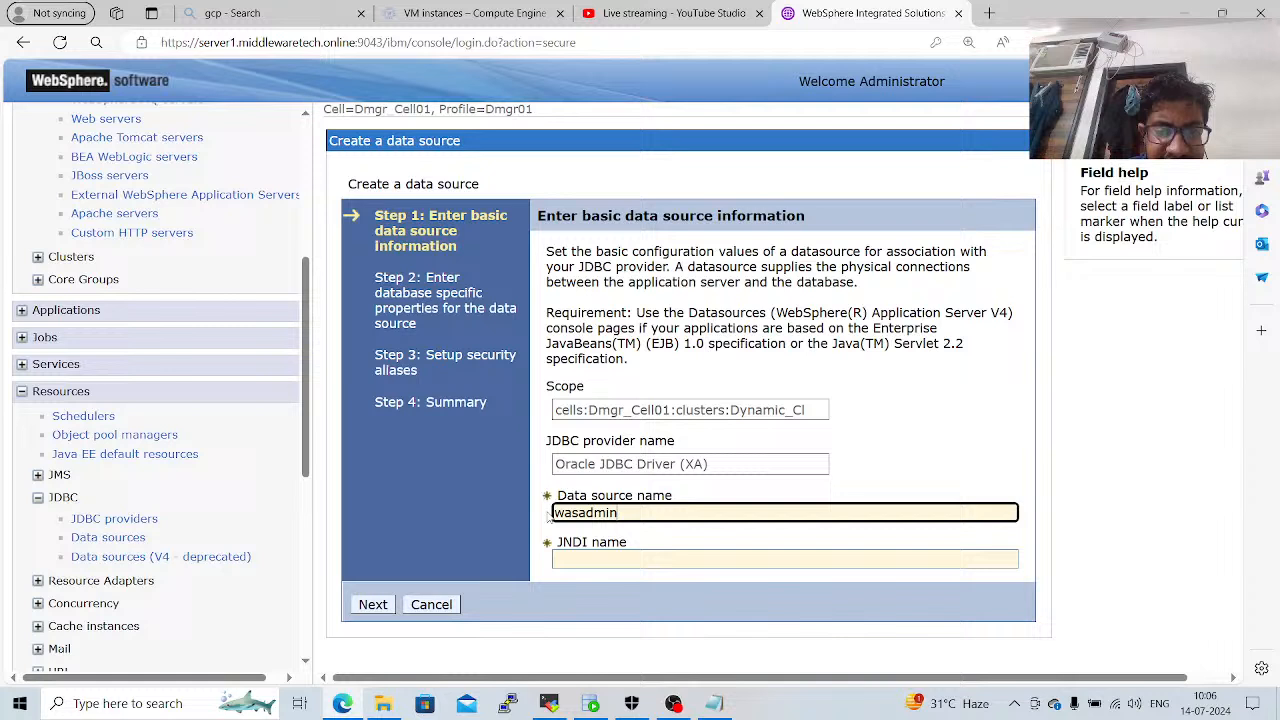
pyautogui.press('Tab')
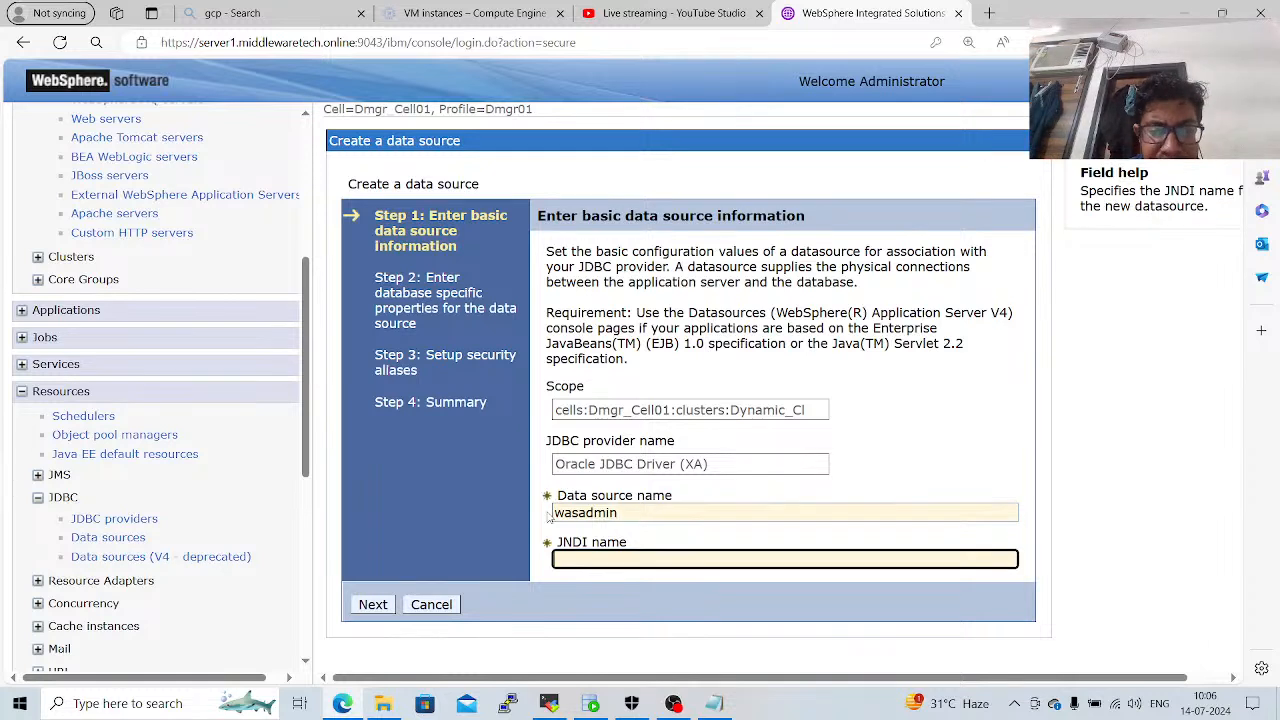
pyautogui.write('jdb')
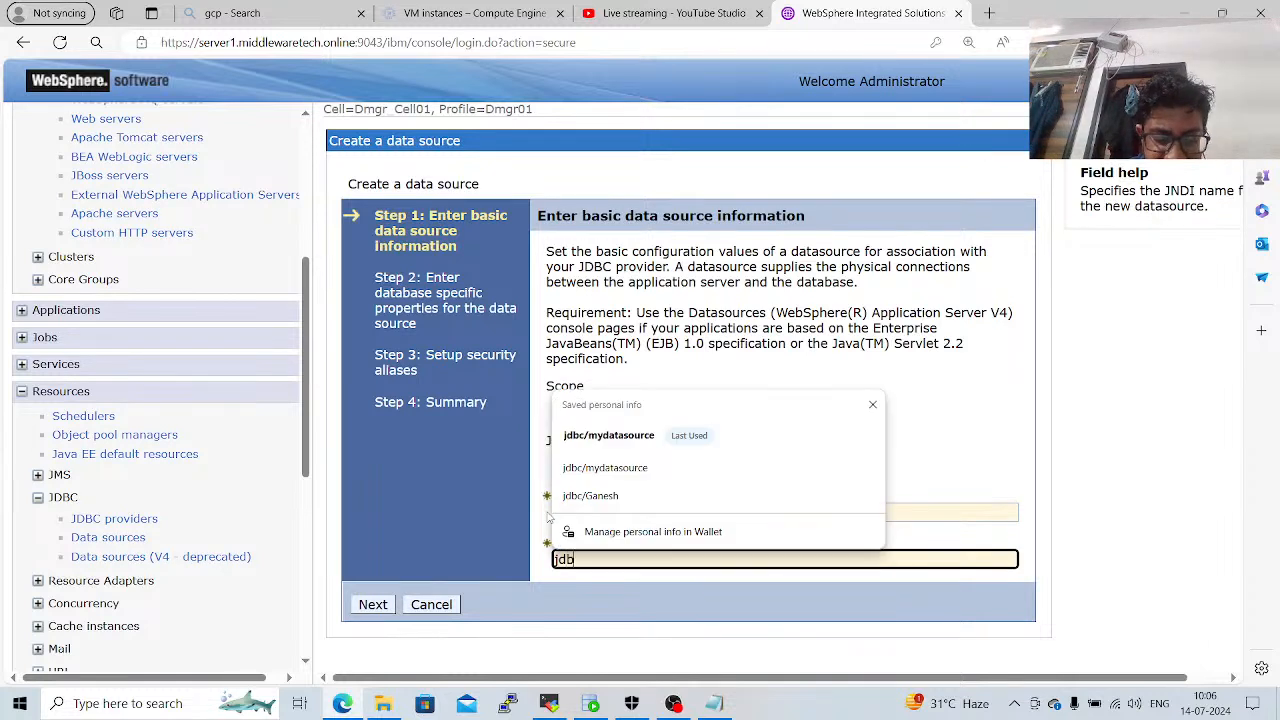
pyautogui.write('c/wasadmin')
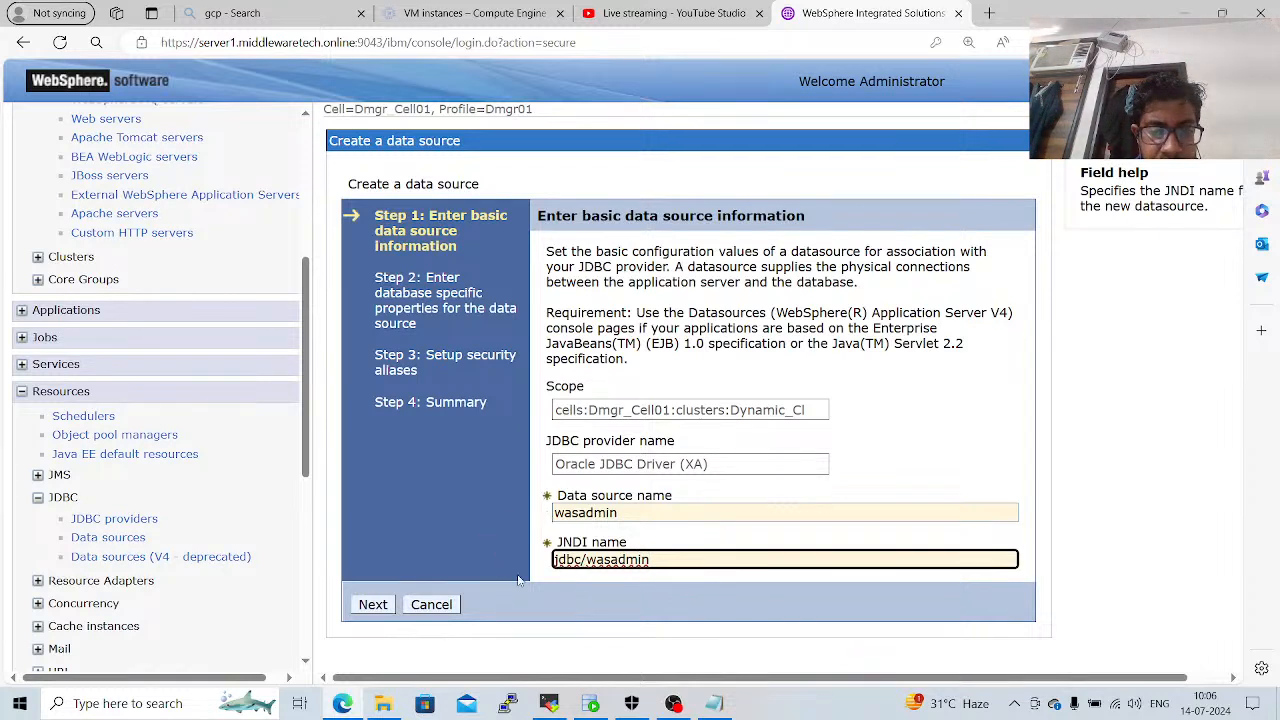
# Switch to Oracle SQL Developer and expand the wasadmin connection to examine its database objects.
pyautogui.click(590, 703)
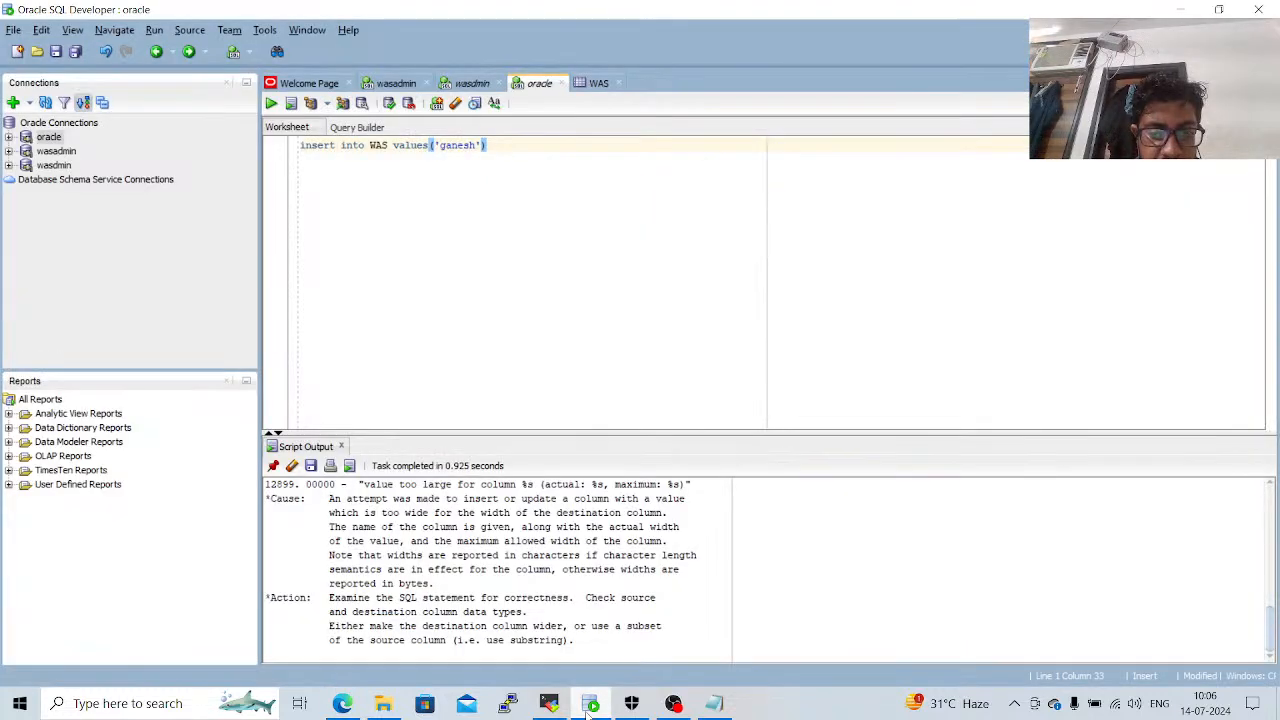
pyautogui.click(9, 151)
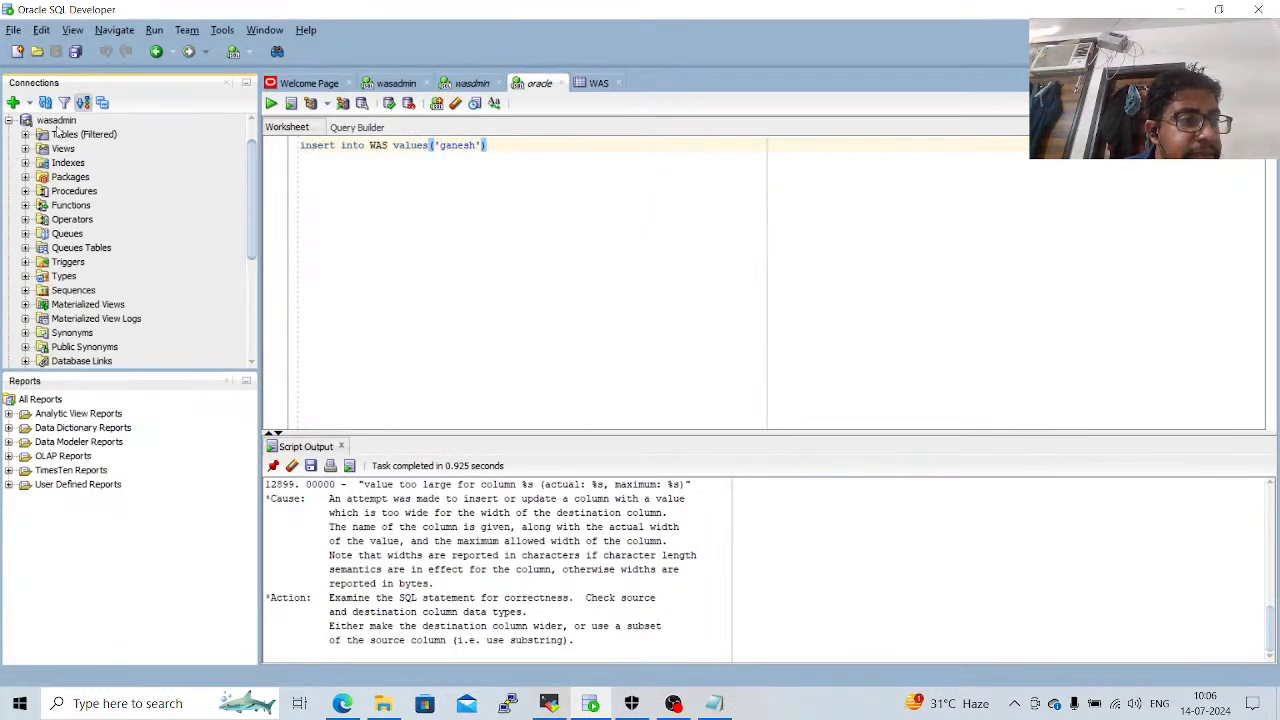
pyautogui.moveTo(55, 122)
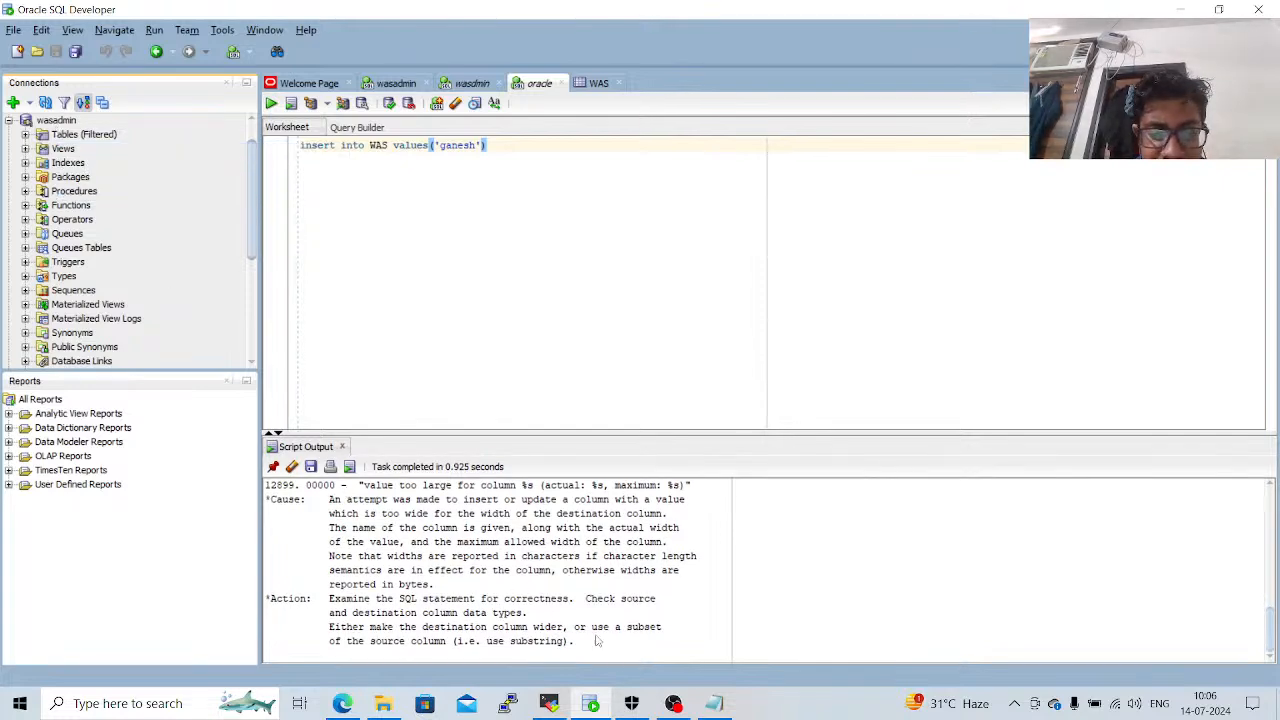
pyautogui.click(346, 705)
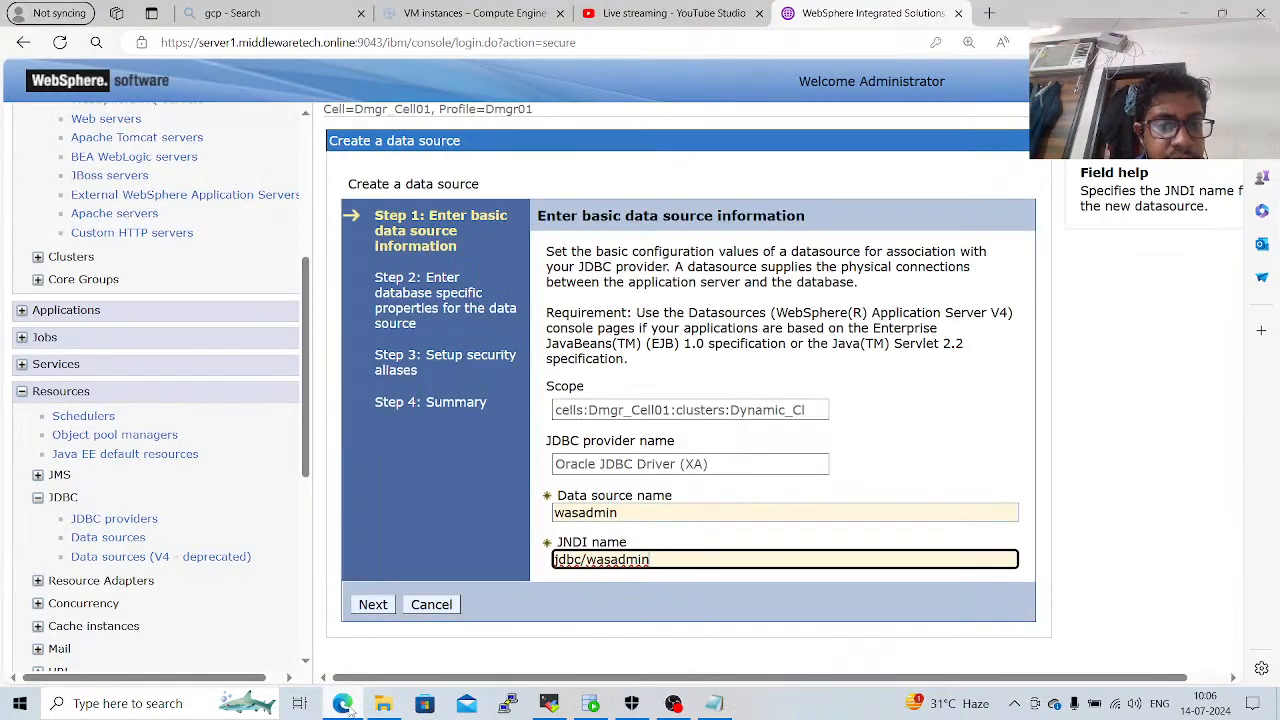
pyautogui.click(382, 606)
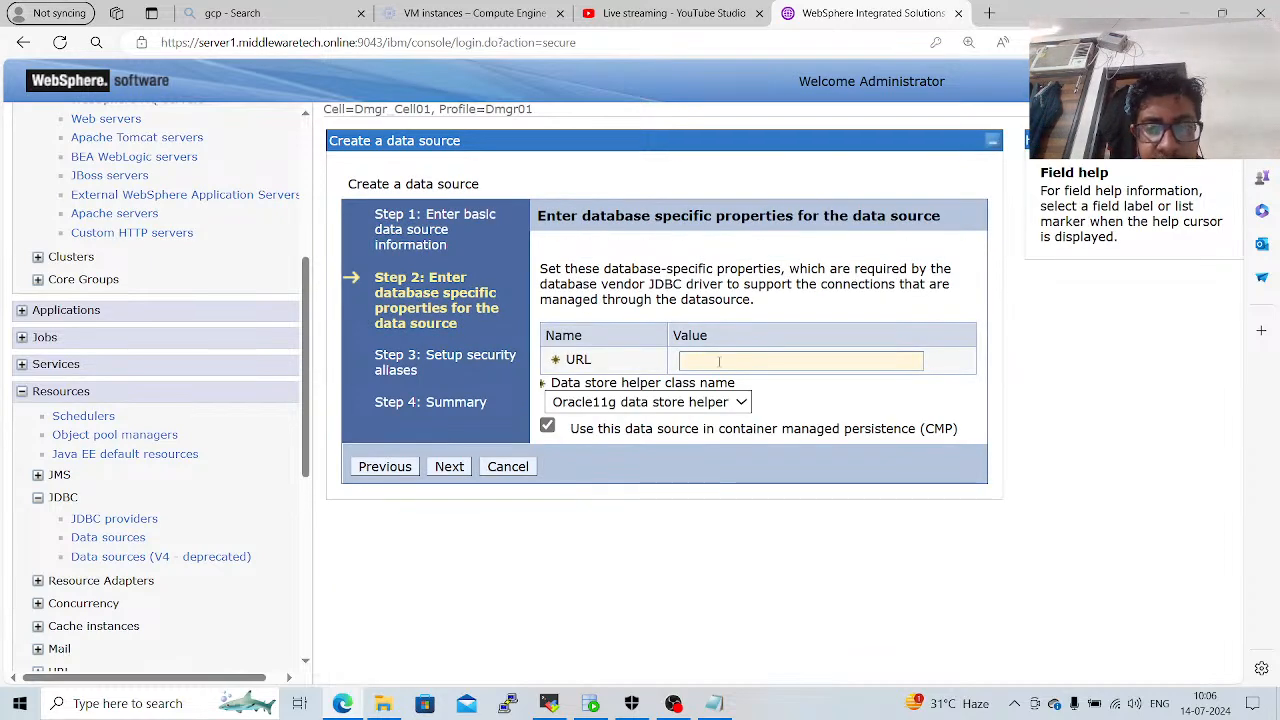
pyautogui.click(750, 362)
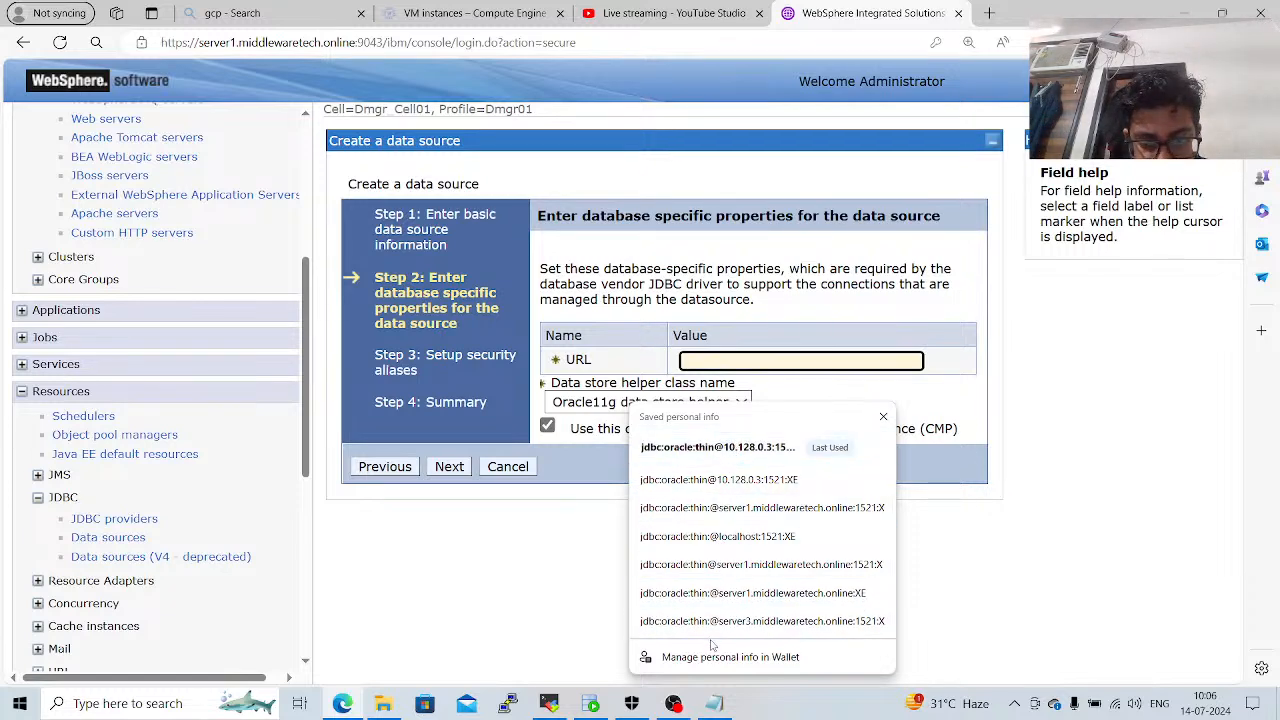
pyautogui.click(740, 508)
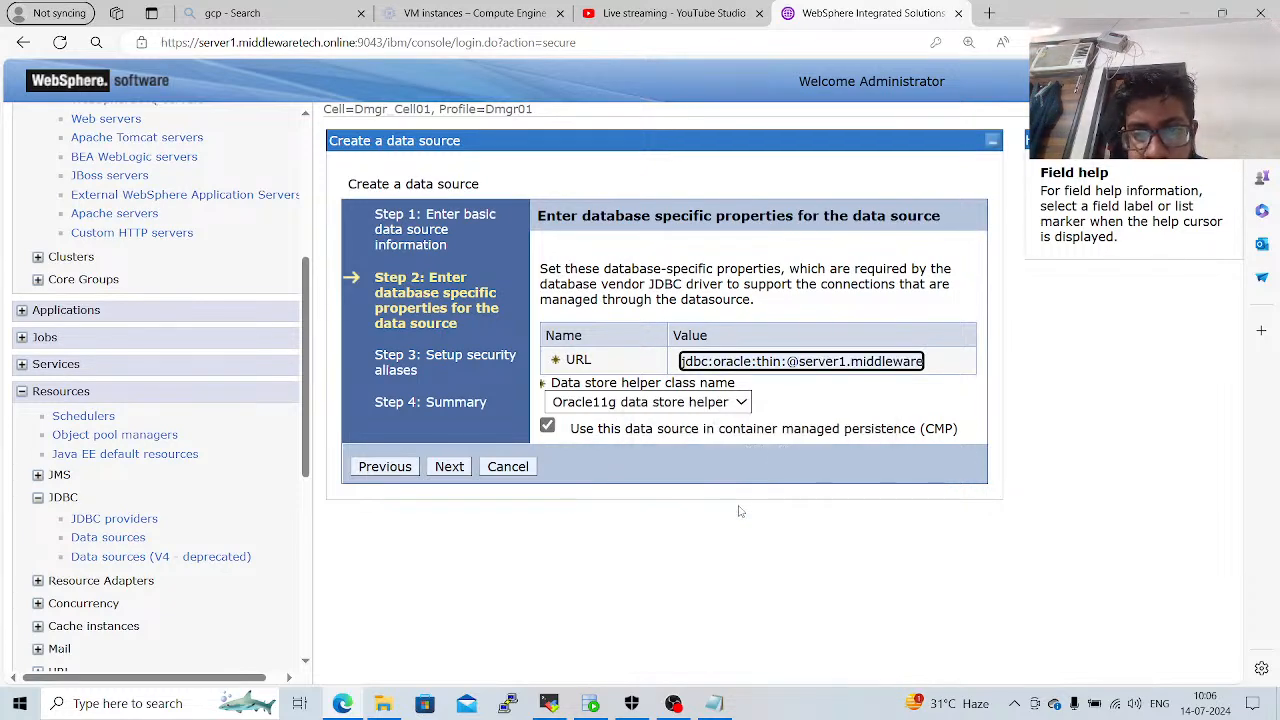
# Change the host in the data source URL to server3 and continue to the security aliases.
pyautogui.click(843, 362)
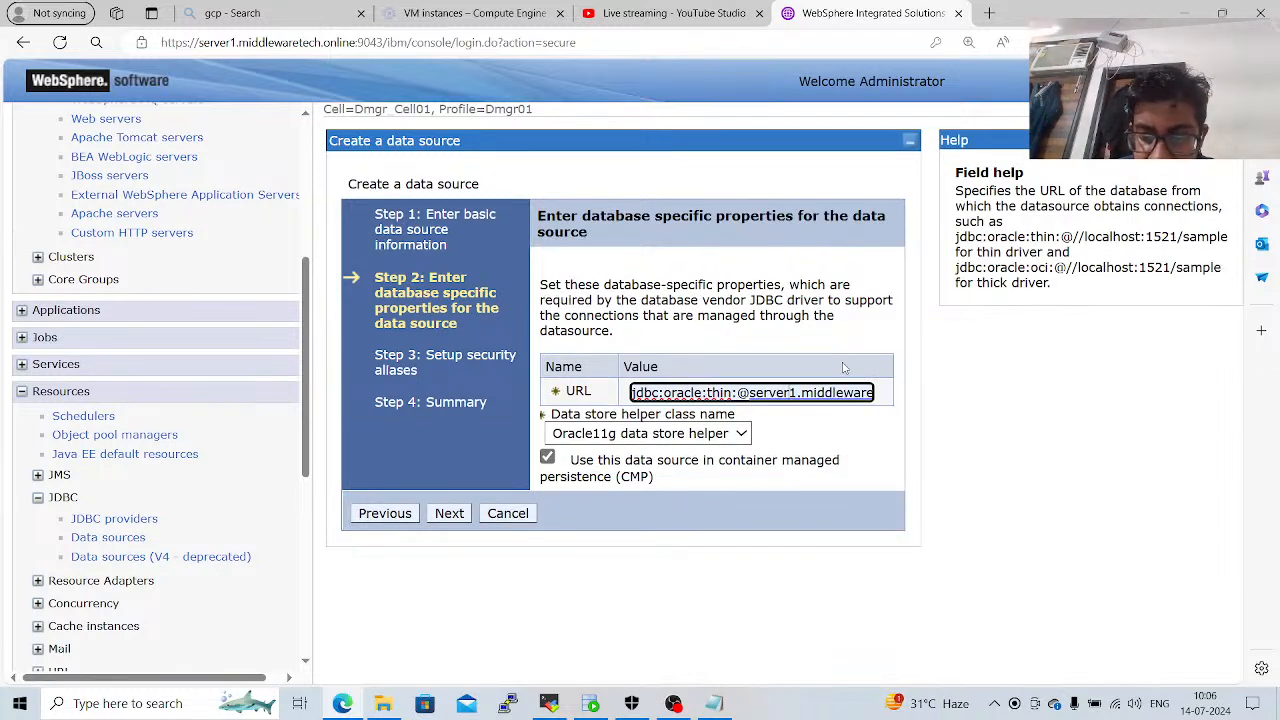
pyautogui.press('Delete')
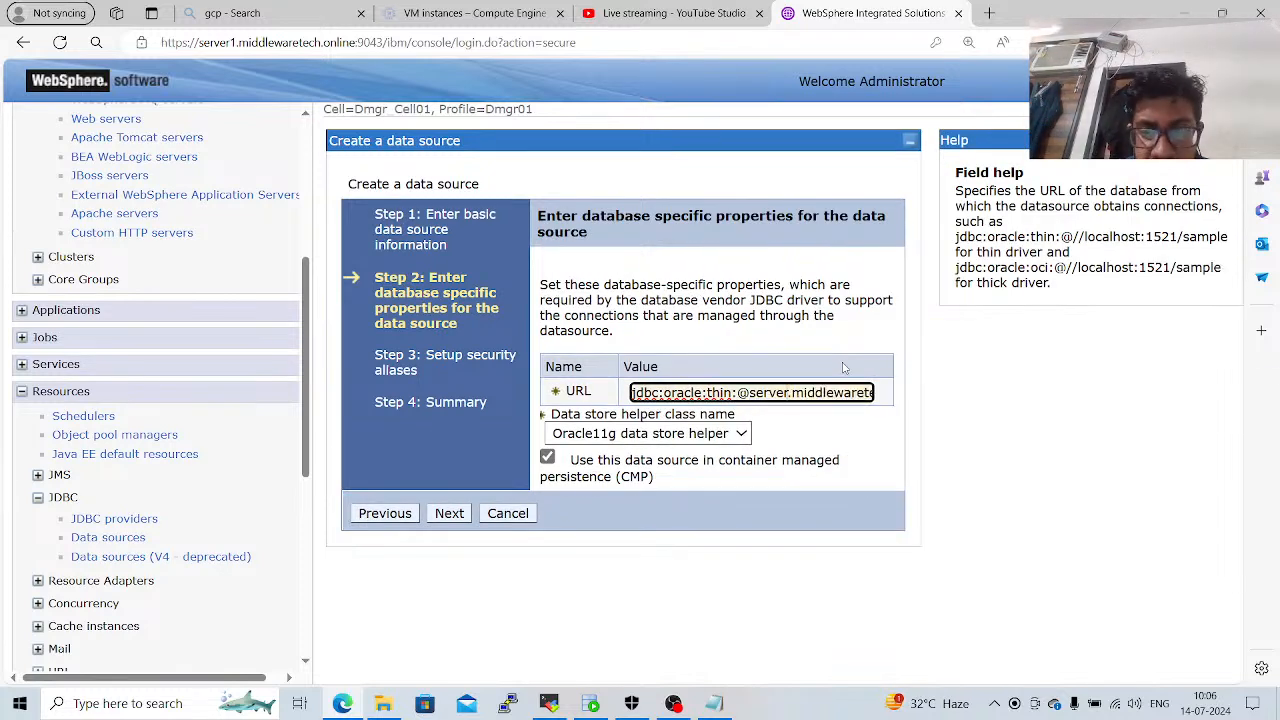
pyautogui.write('3')
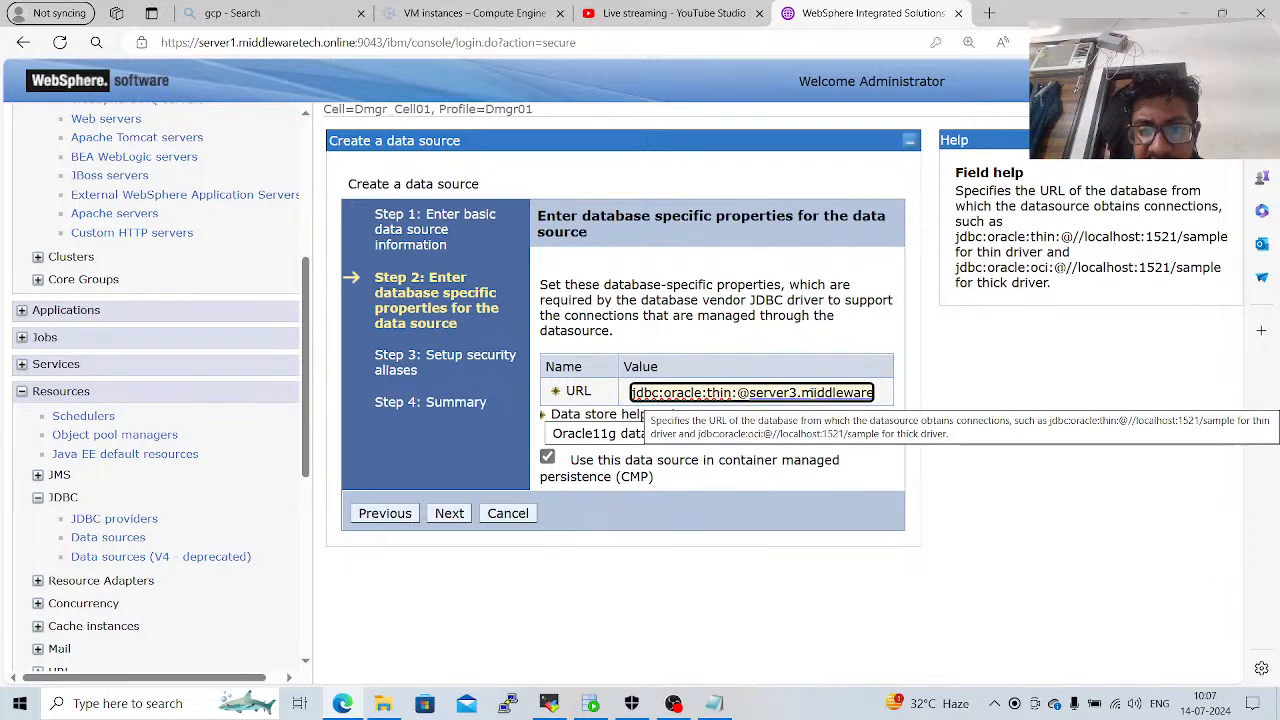
pyautogui.press('Right')
pyautogui.press('Right')
pyautogui.press('Right')
pyautogui.press('Right')
pyautogui.press('Right')
pyautogui.press('Right')
pyautogui.press('Right')
pyautogui.press('Right')
pyautogui.press('Right')
pyautogui.press('Right')
pyautogui.press('Right')
pyautogui.press('Right')
pyautogui.press('Right')
pyautogui.press('Right')
pyautogui.press('Right')
pyautogui.press('Right')
pyautogui.press('Right')
pyautogui.press('Right')
pyautogui.press('Right')
pyautogui.press('Right')
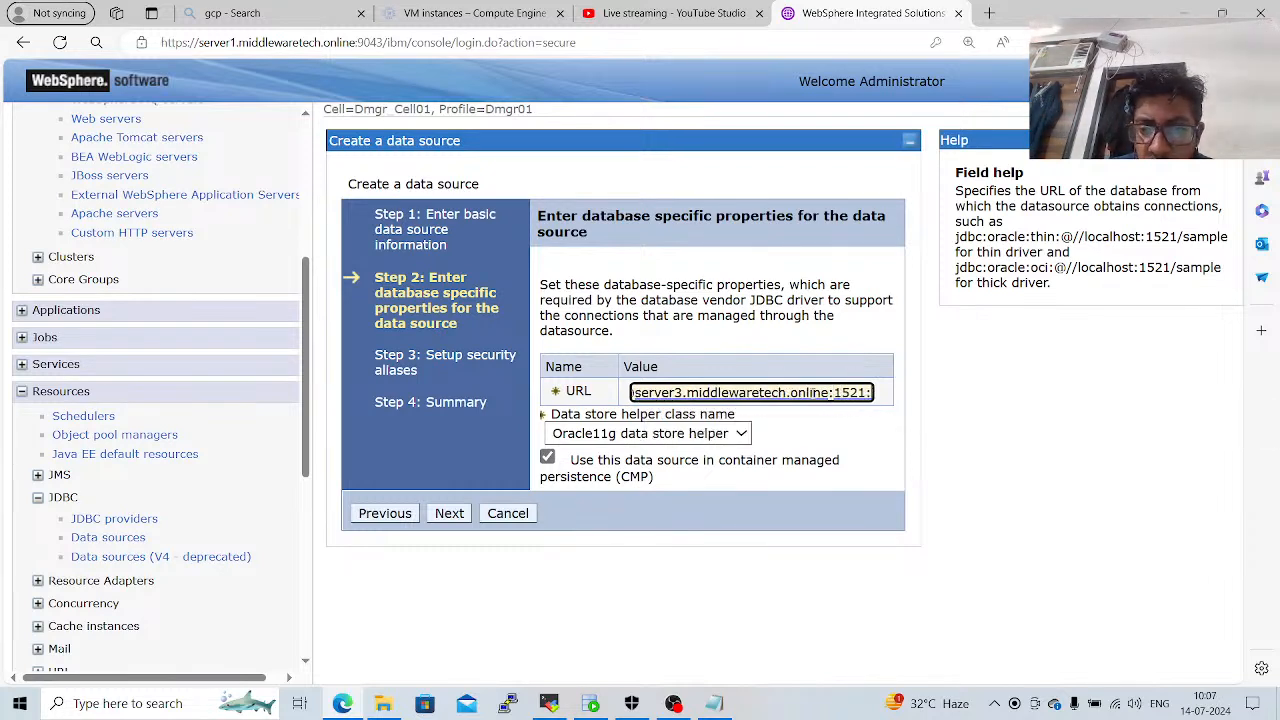
pyautogui.click(449, 514)
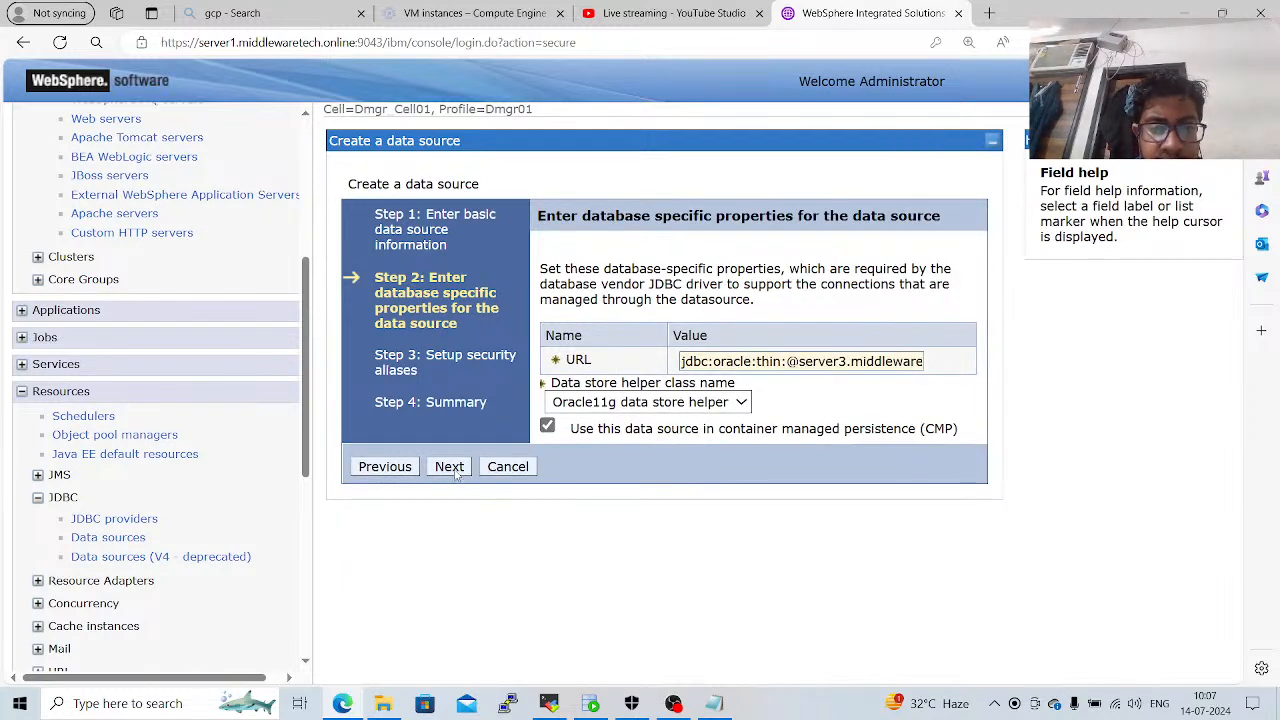
pyautogui.click(449, 467)
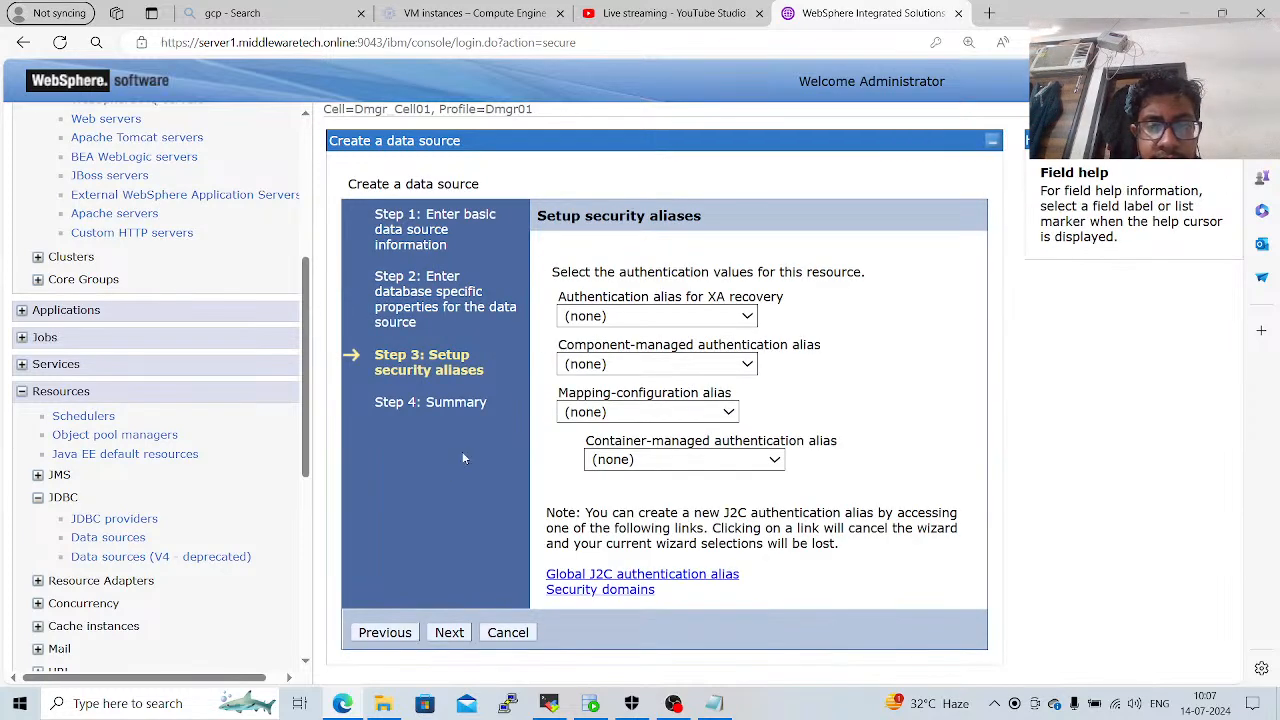
# Set the XA recovery, component-managed and container-managed authentication aliases to Dmgr_Node01/oracle_user and the mapping-configuration alias to DefaultPrincipalMapping, and continue to the summary.
pyautogui.click(650, 314)
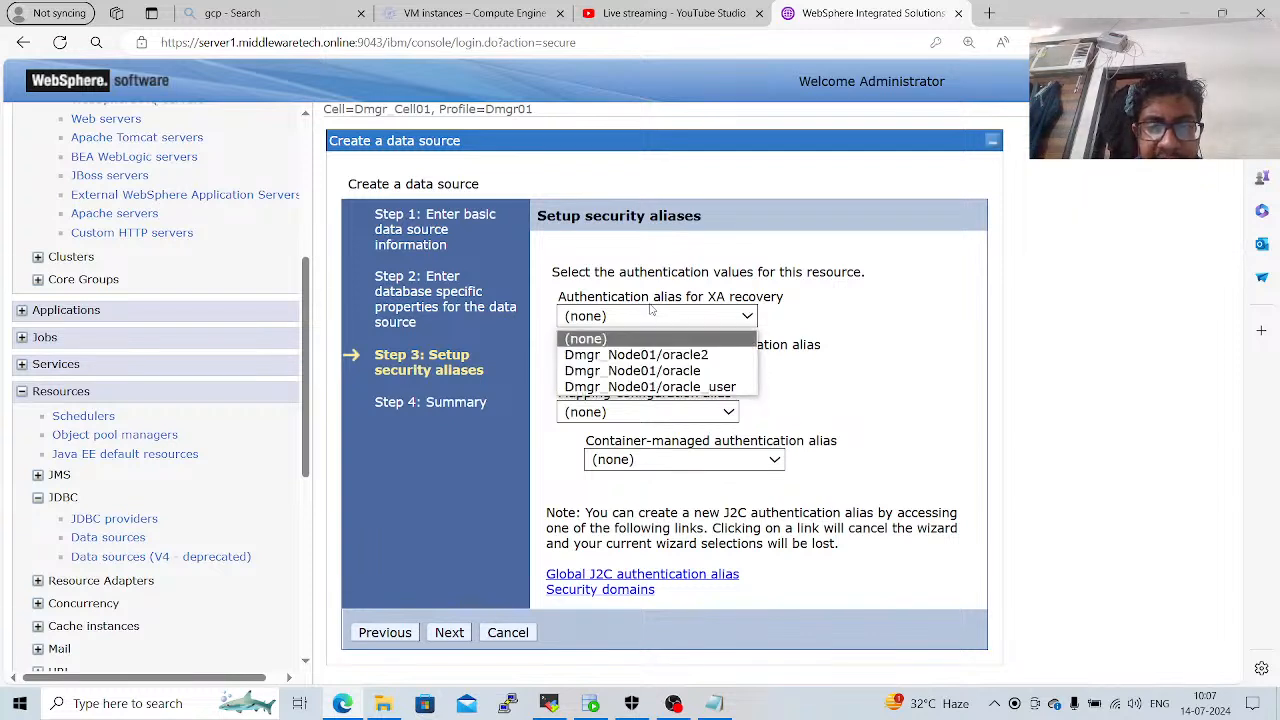
pyautogui.click(663, 389)
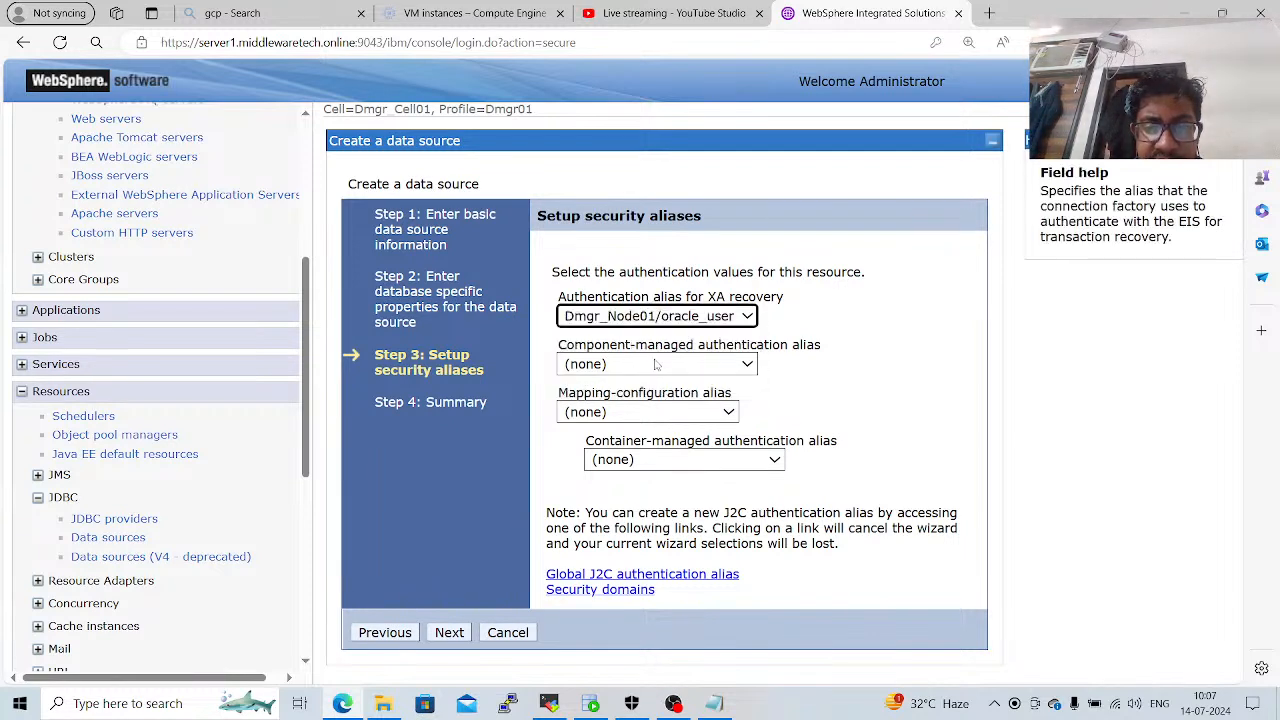
pyautogui.click(655, 364)
pyautogui.click(650, 435)
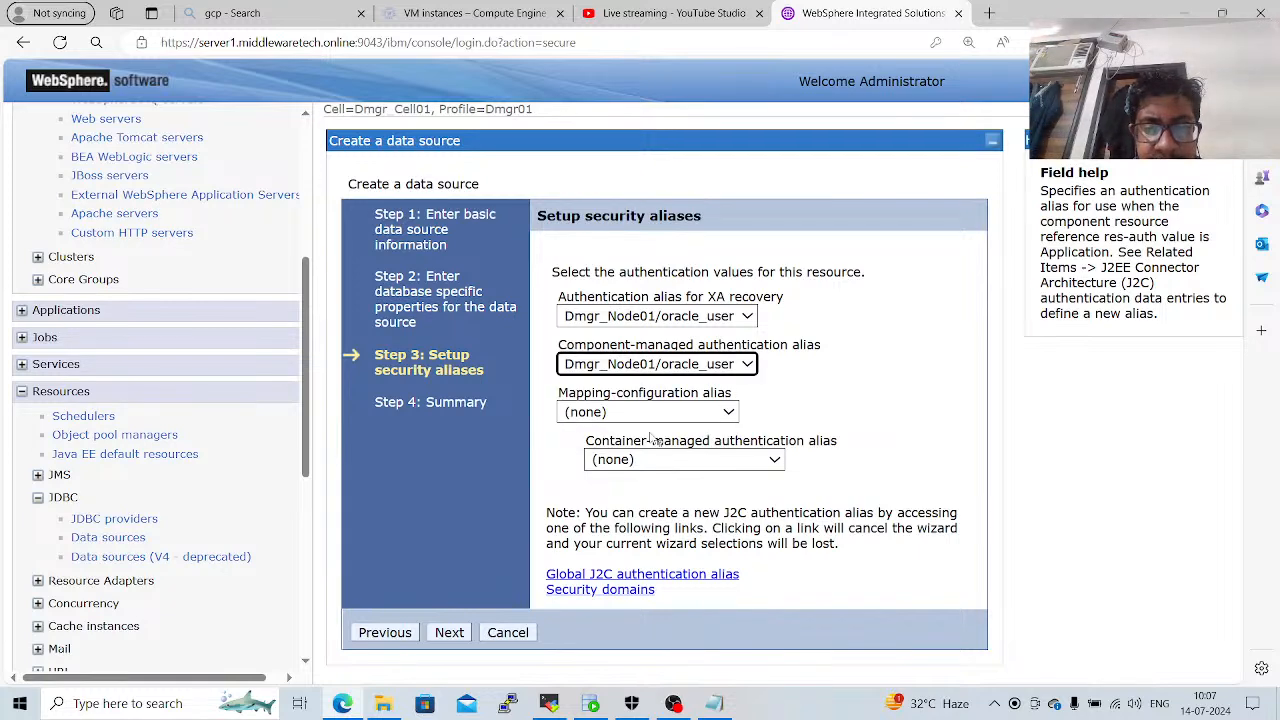
pyautogui.click(666, 408)
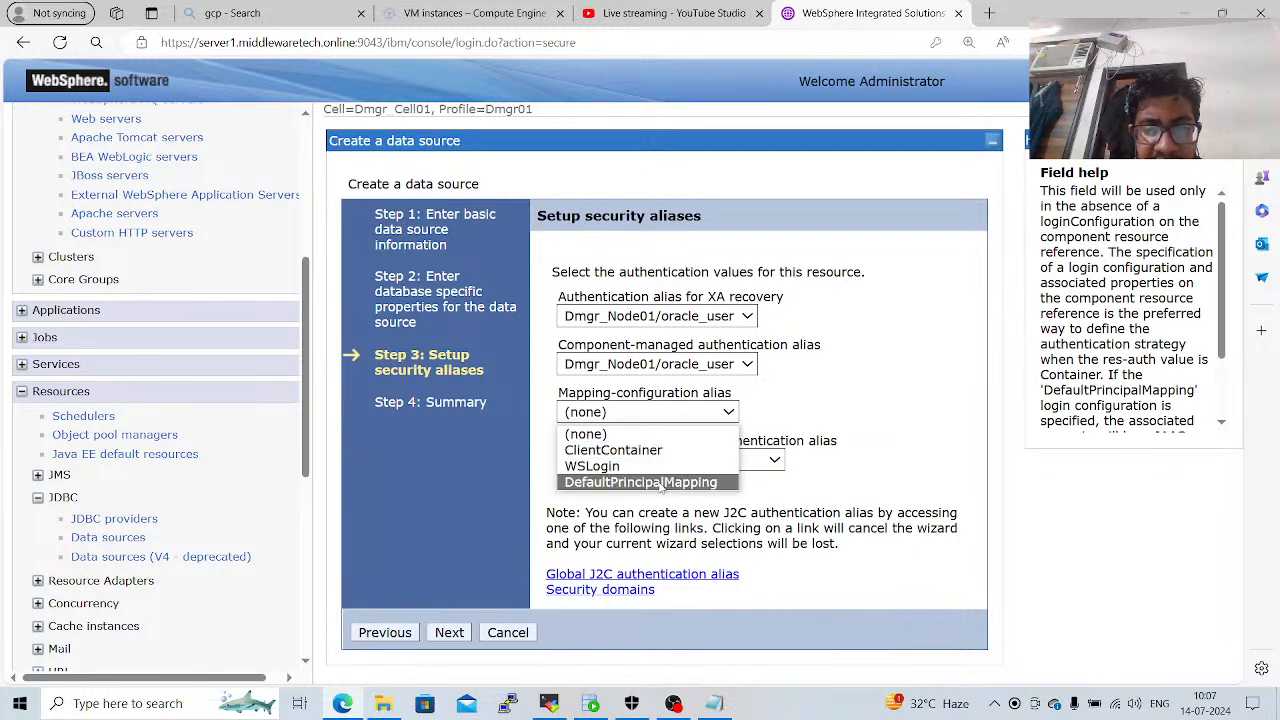
pyautogui.click(667, 482)
pyautogui.click(690, 461)
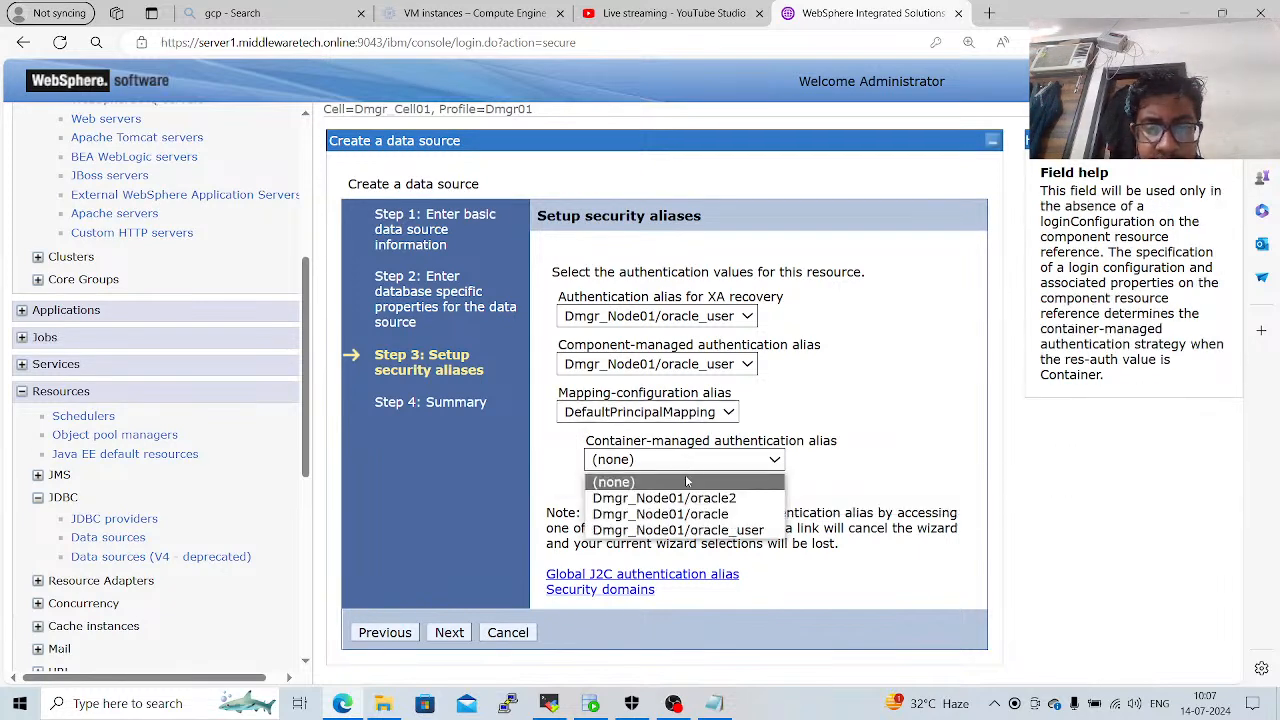
pyautogui.click(684, 530)
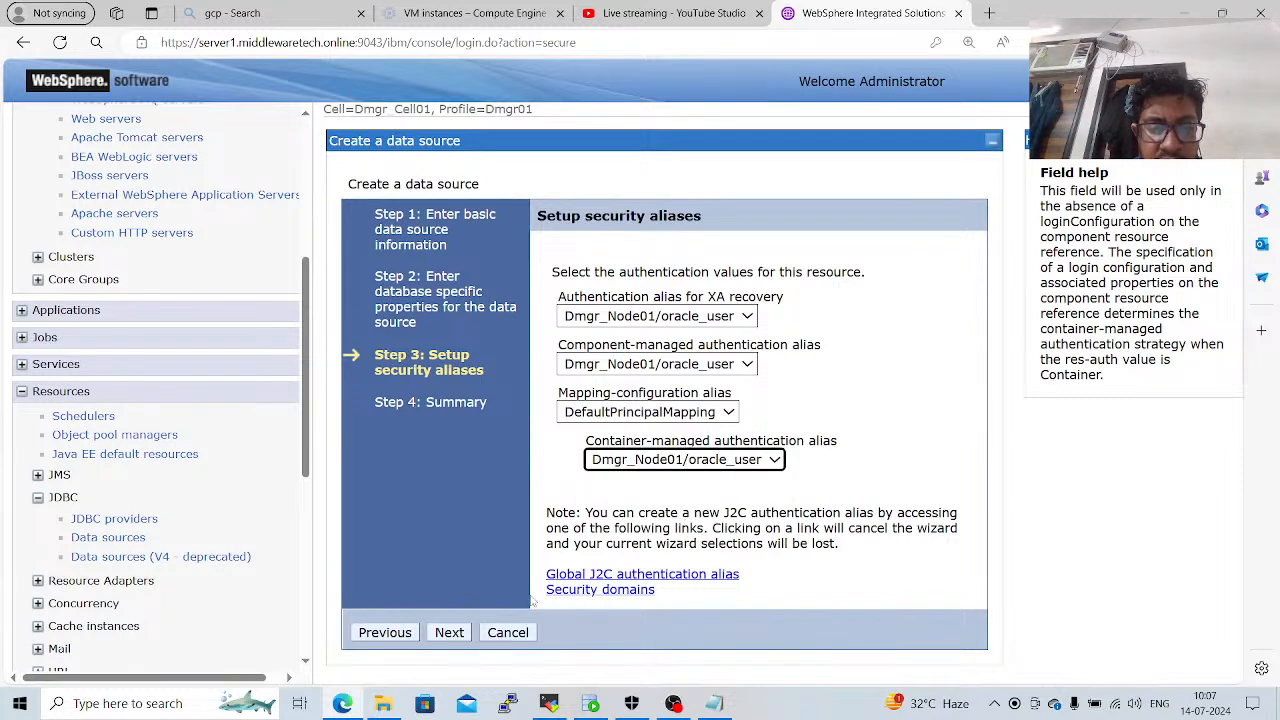
pyautogui.click(450, 633)
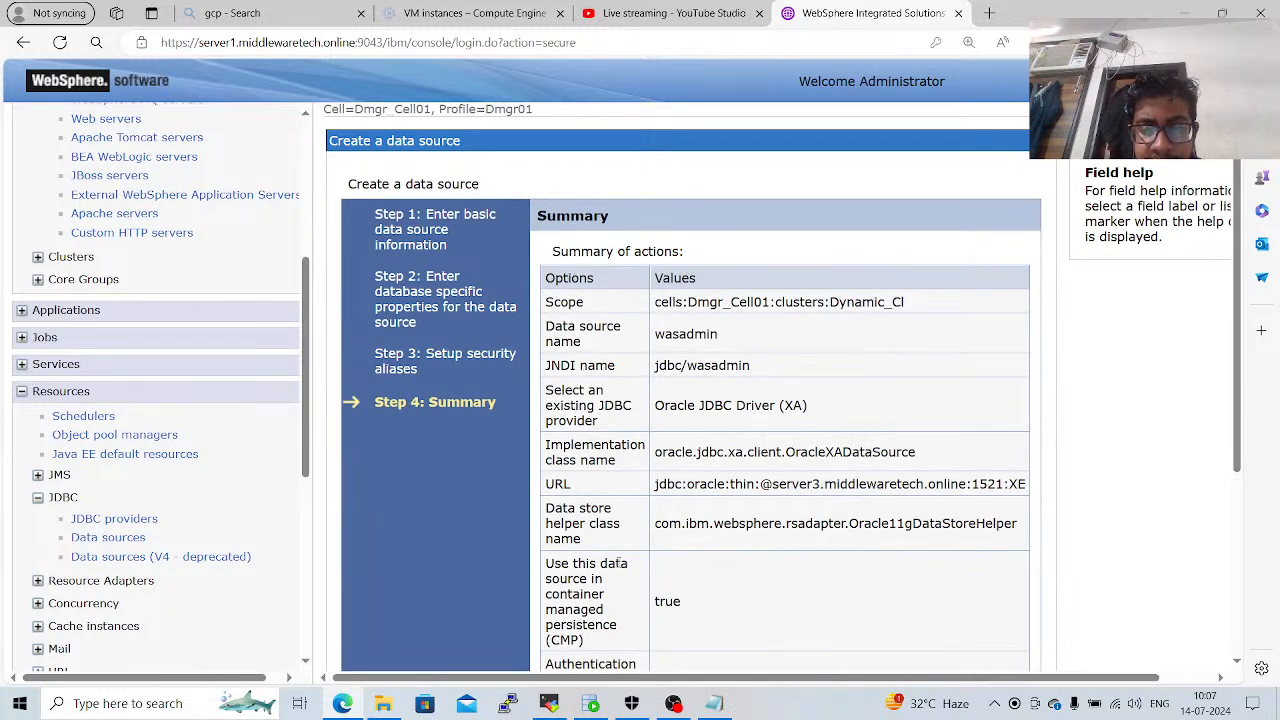
# Review the summary, finish creating the wasadmin data source and save it to the master configuration.
pyautogui.scroll(-3, 620, 565)
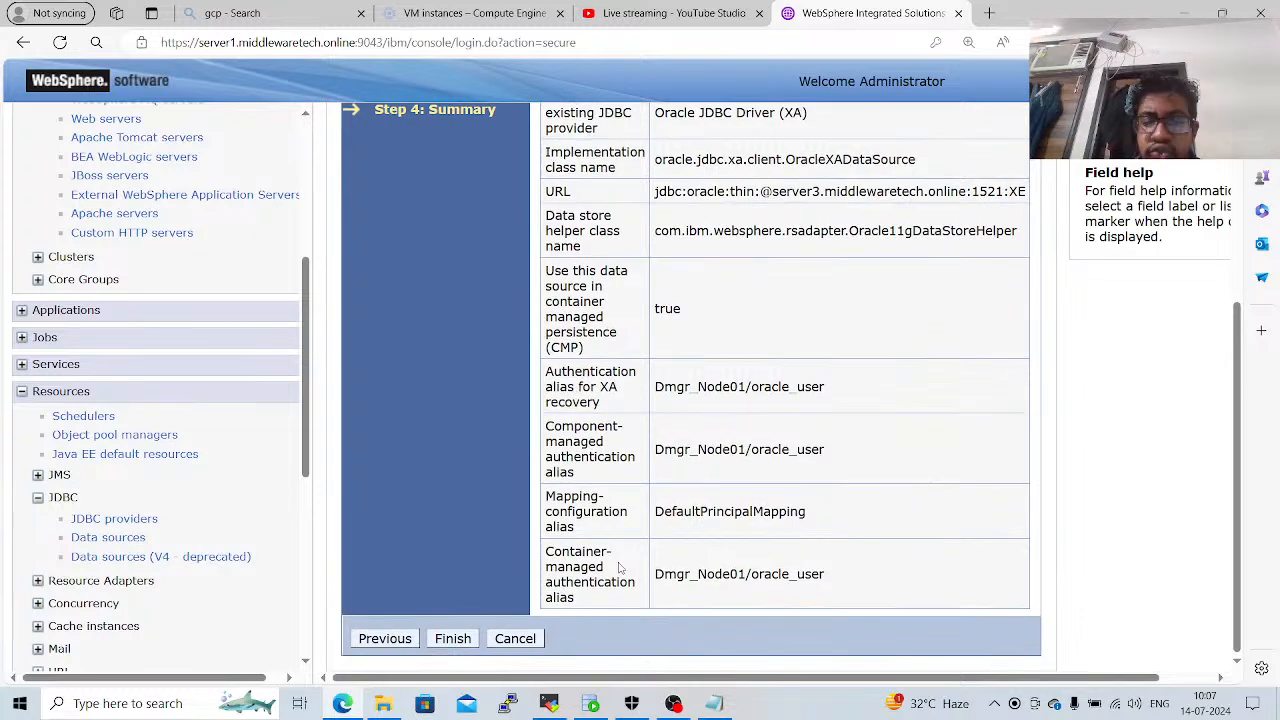
pyautogui.click(448, 645)
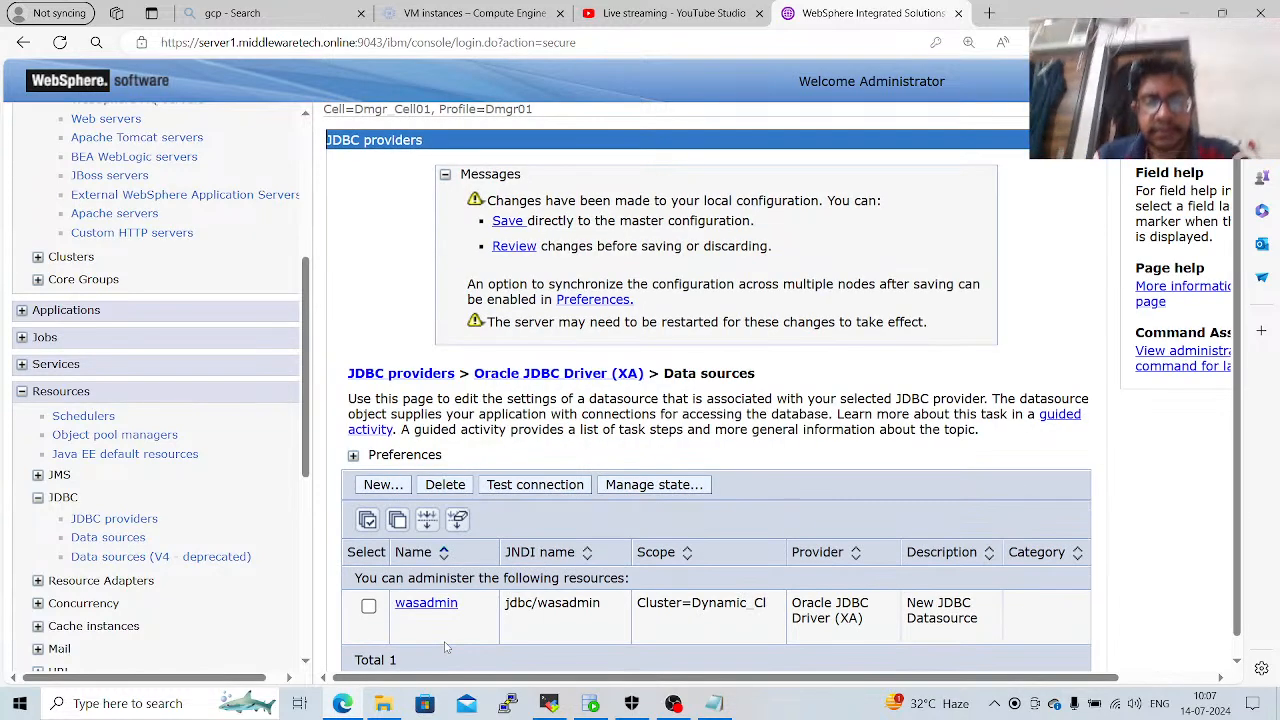
pyautogui.click(501, 224)
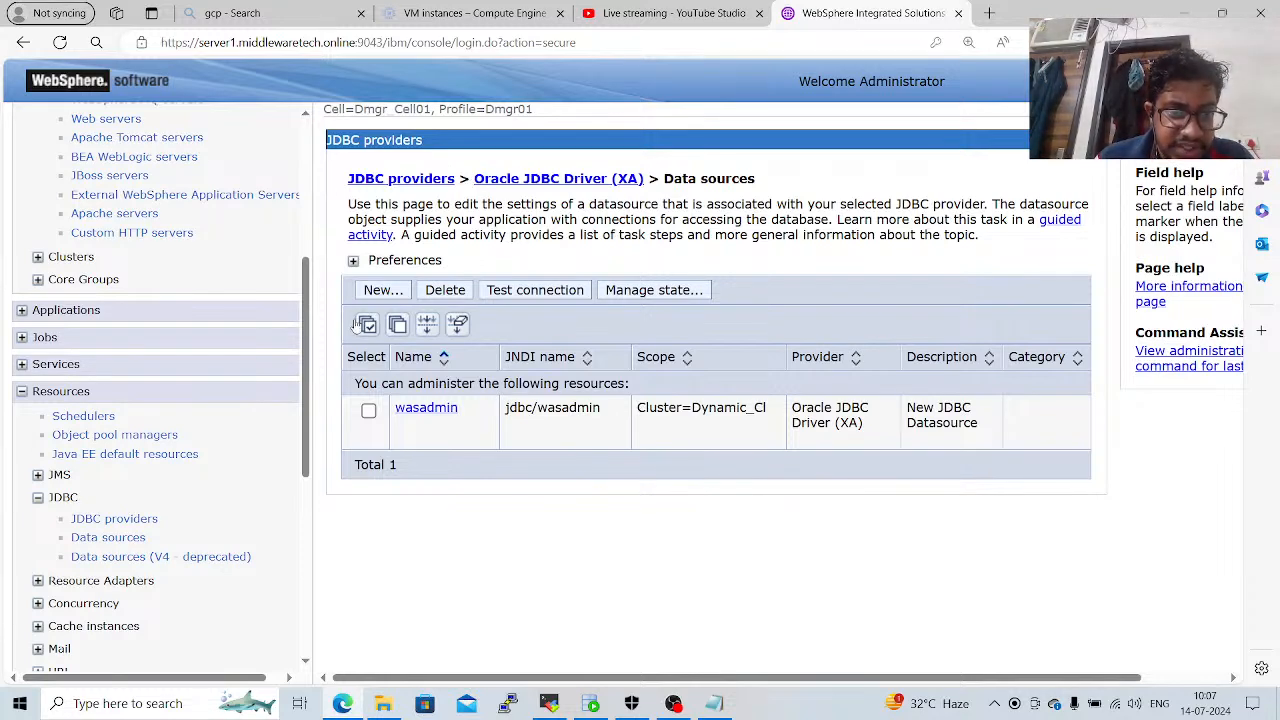
# Open the WebSphere variables at the Cluster=Dynamic_Cl scope to check the ORACLE_JDBC_DRIVER_PATH value.
pyautogui.scroll(-1, 312, 430)
pyautogui.scroll(-4, 314, 437)
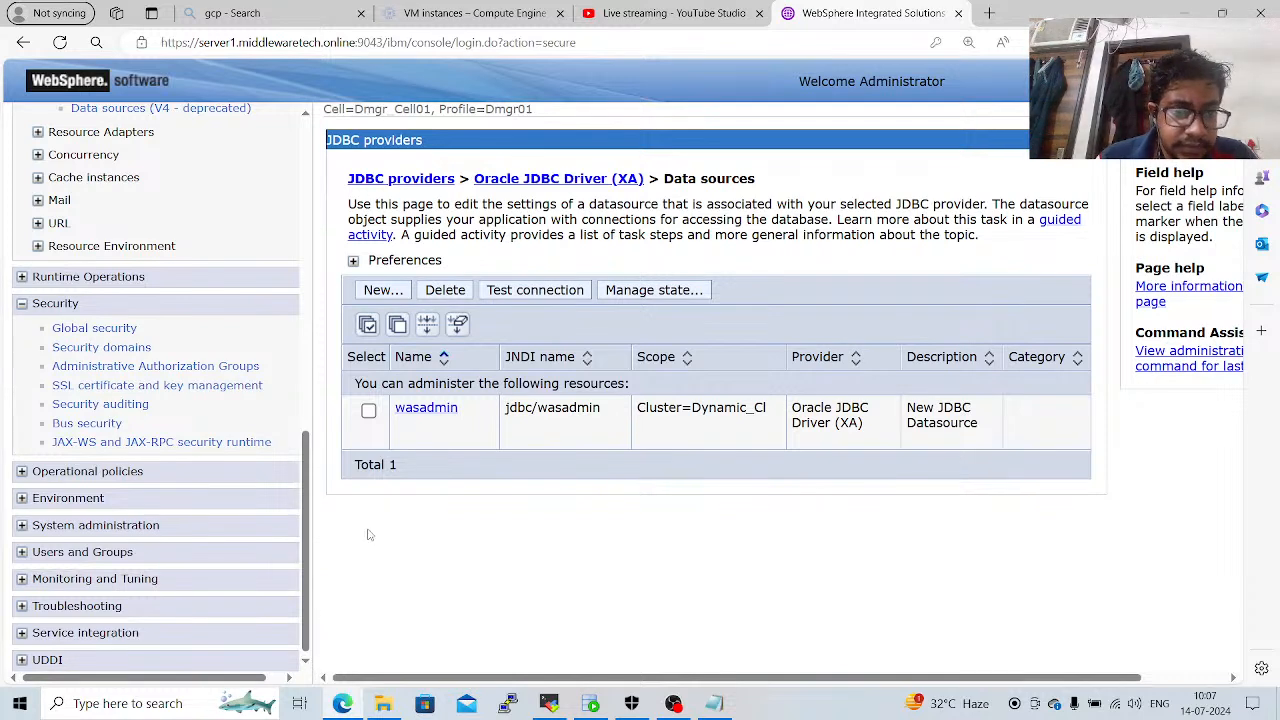
pyautogui.click(110, 525)
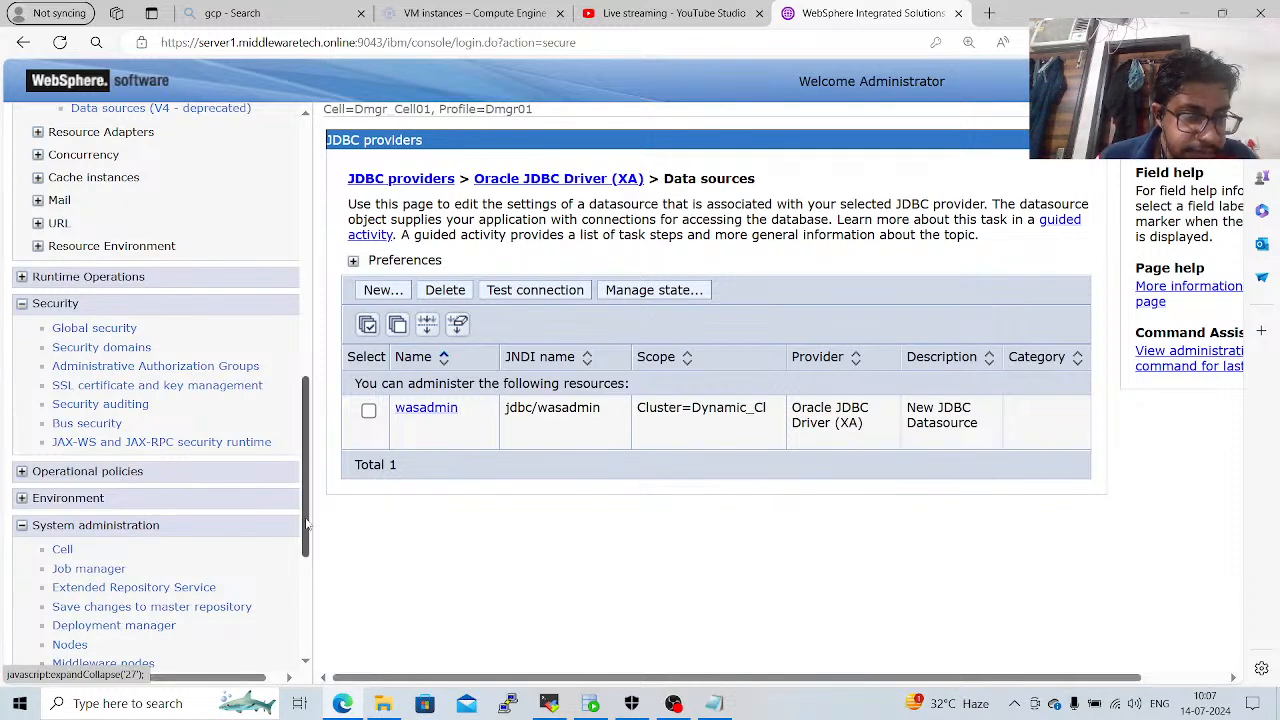
pyautogui.moveTo(306, 524); pyautogui.dragTo(307, 538)
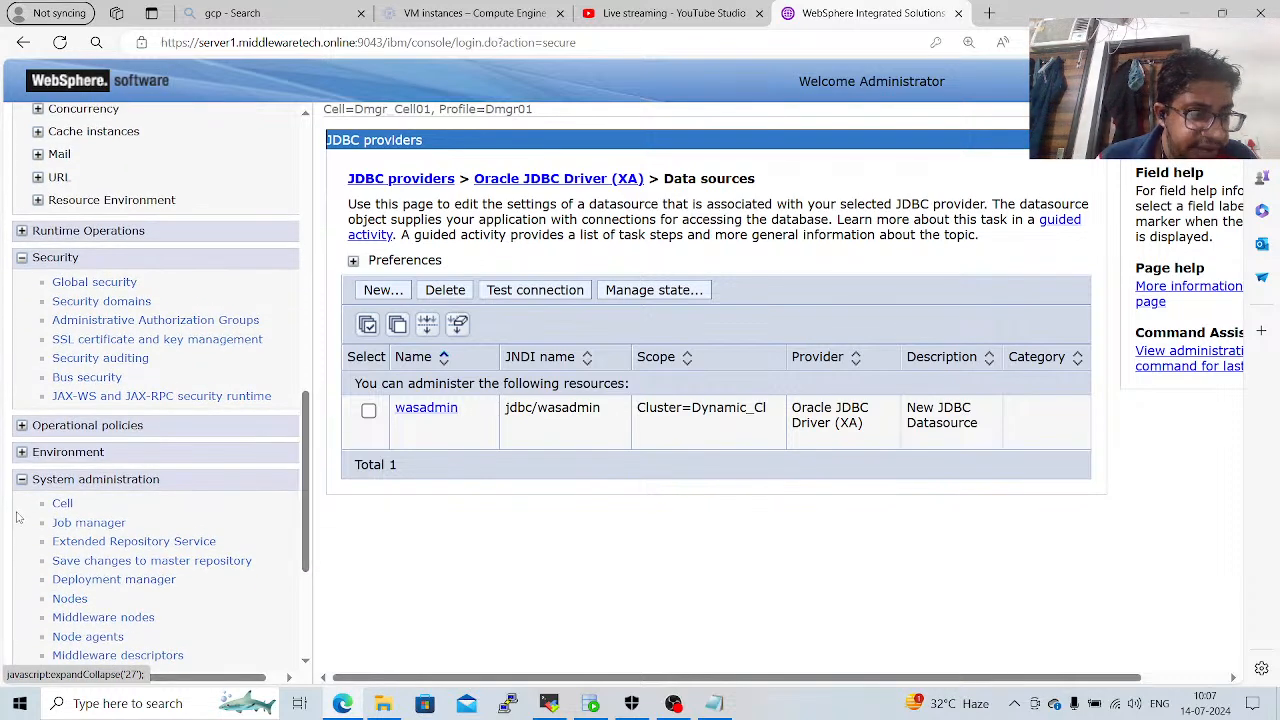
pyautogui.click(78, 458)
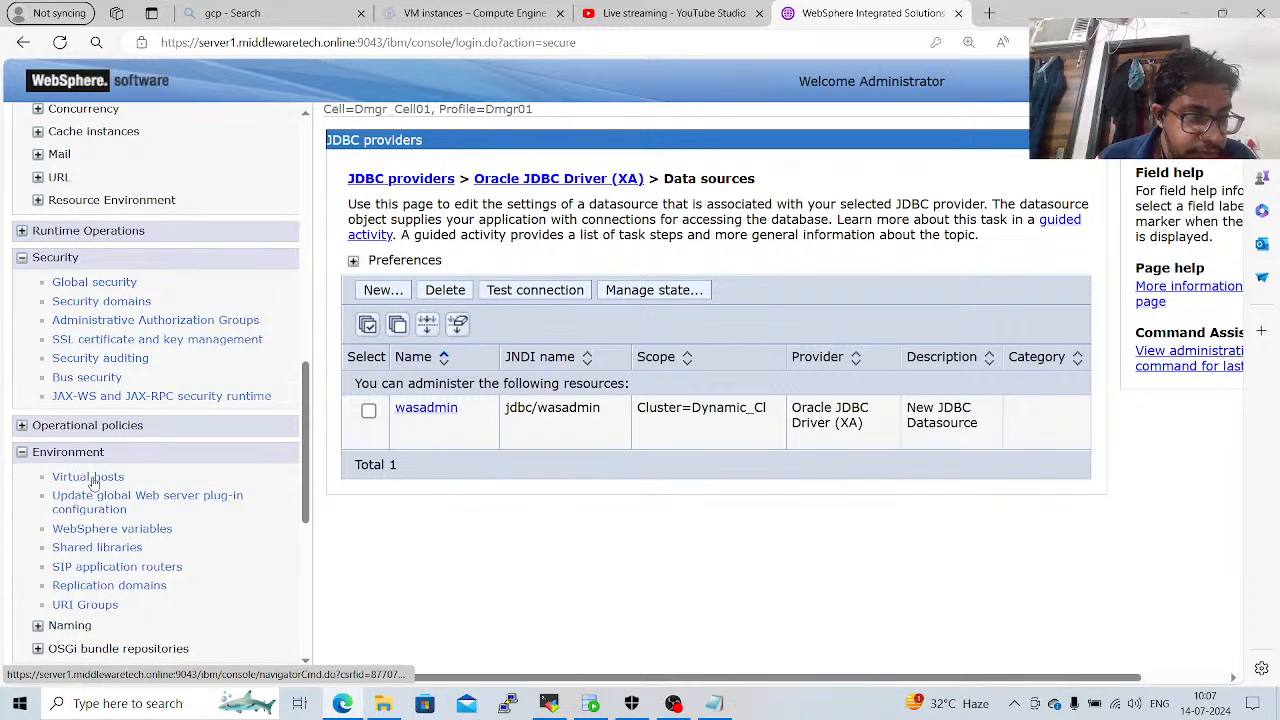
pyautogui.click(118, 530)
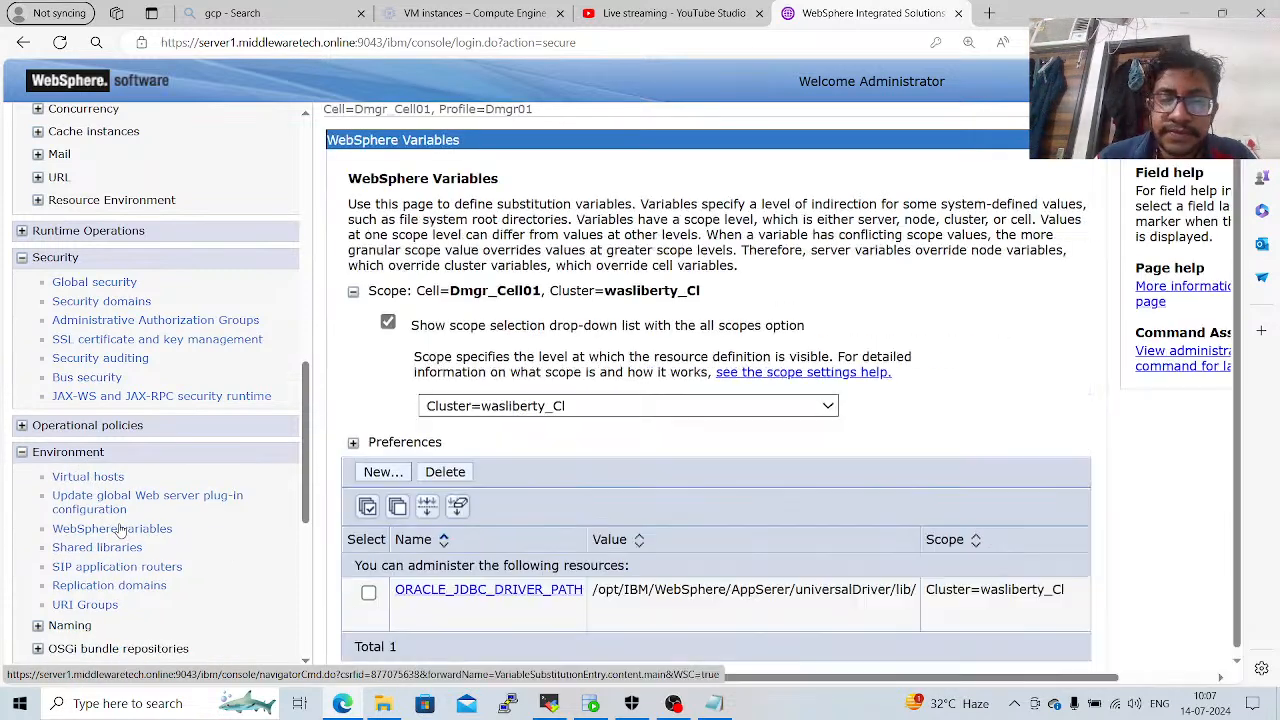
pyautogui.click(501, 411)
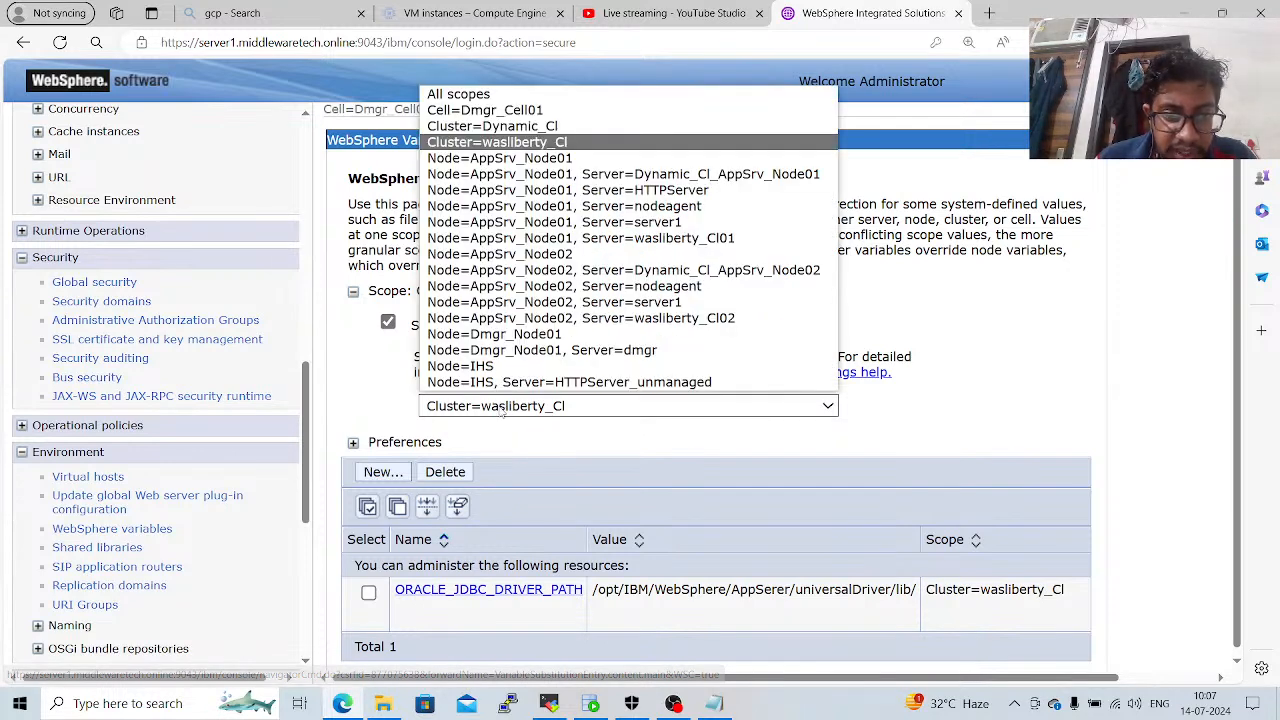
pyautogui.click(506, 130)
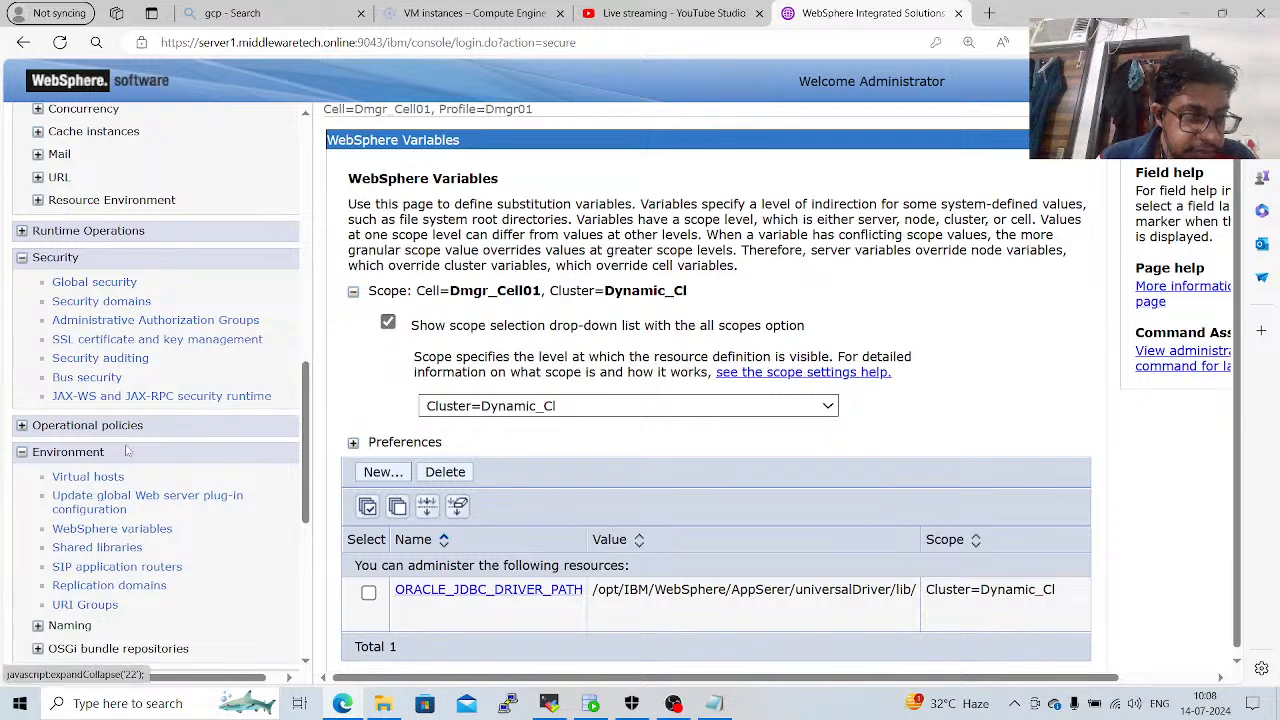
# Restart all servers on the AppSrv_Node01 and AppSrv_Node02 nodes through their node agents and refresh the status.
pyautogui.moveTo(305, 478); pyautogui.dragTo(305, 563)
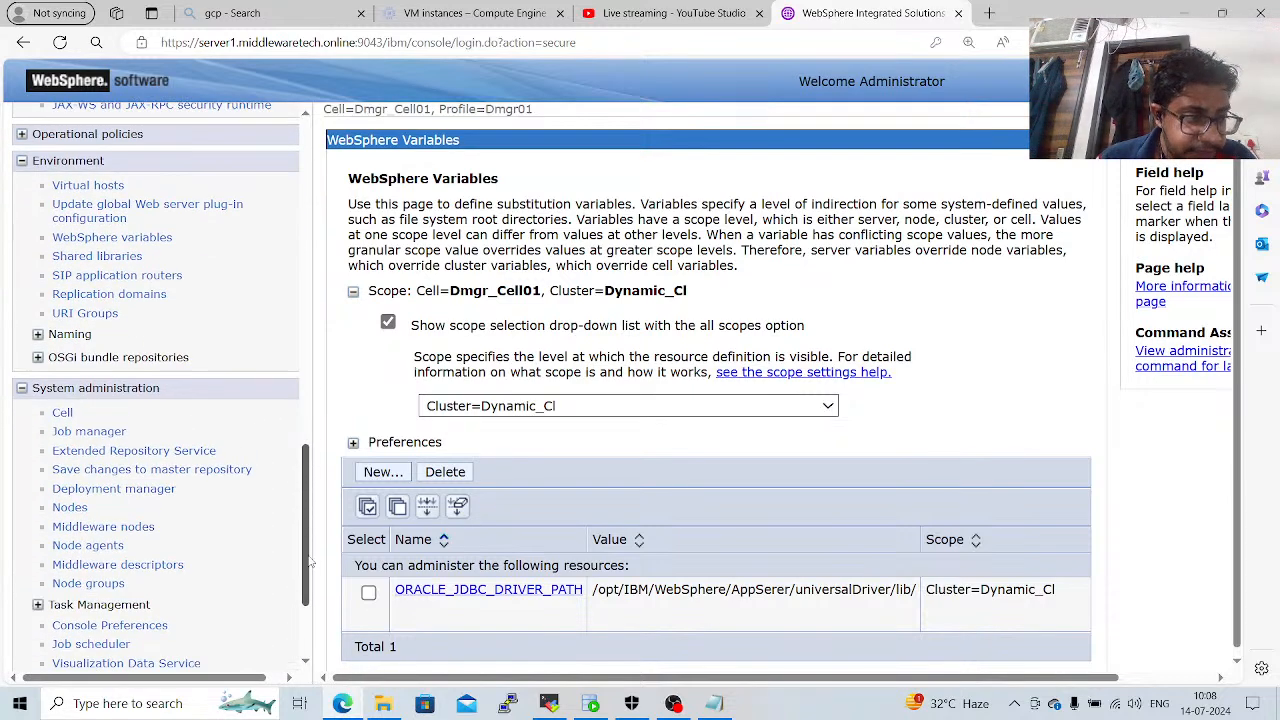
pyautogui.click(114, 546)
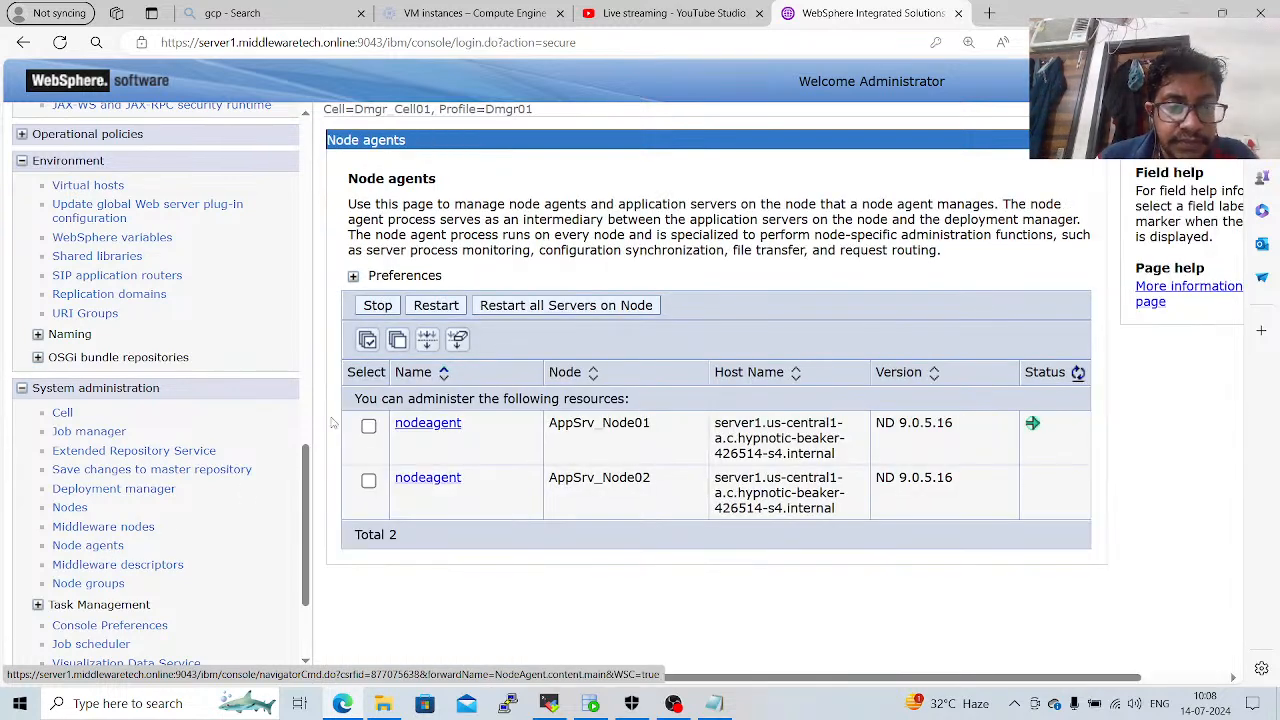
pyautogui.click(368, 341)
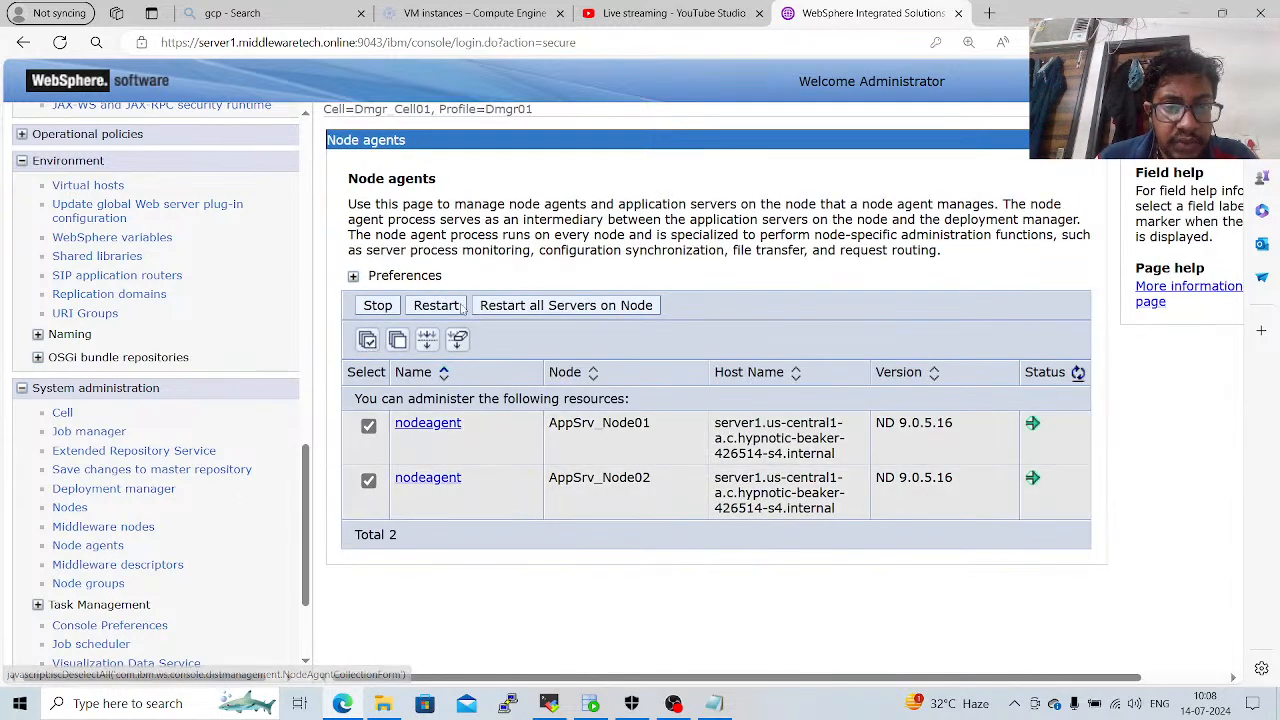
pyautogui.click(530, 306)
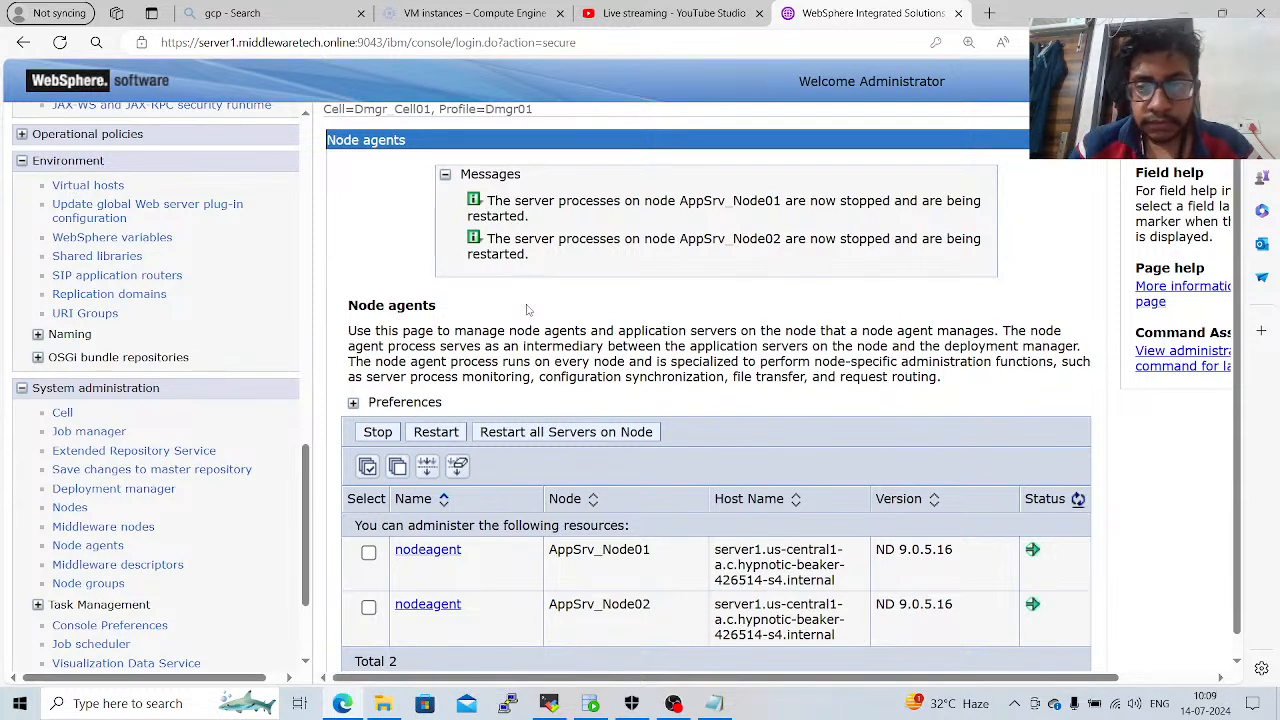
pyautogui.click(1078, 500)
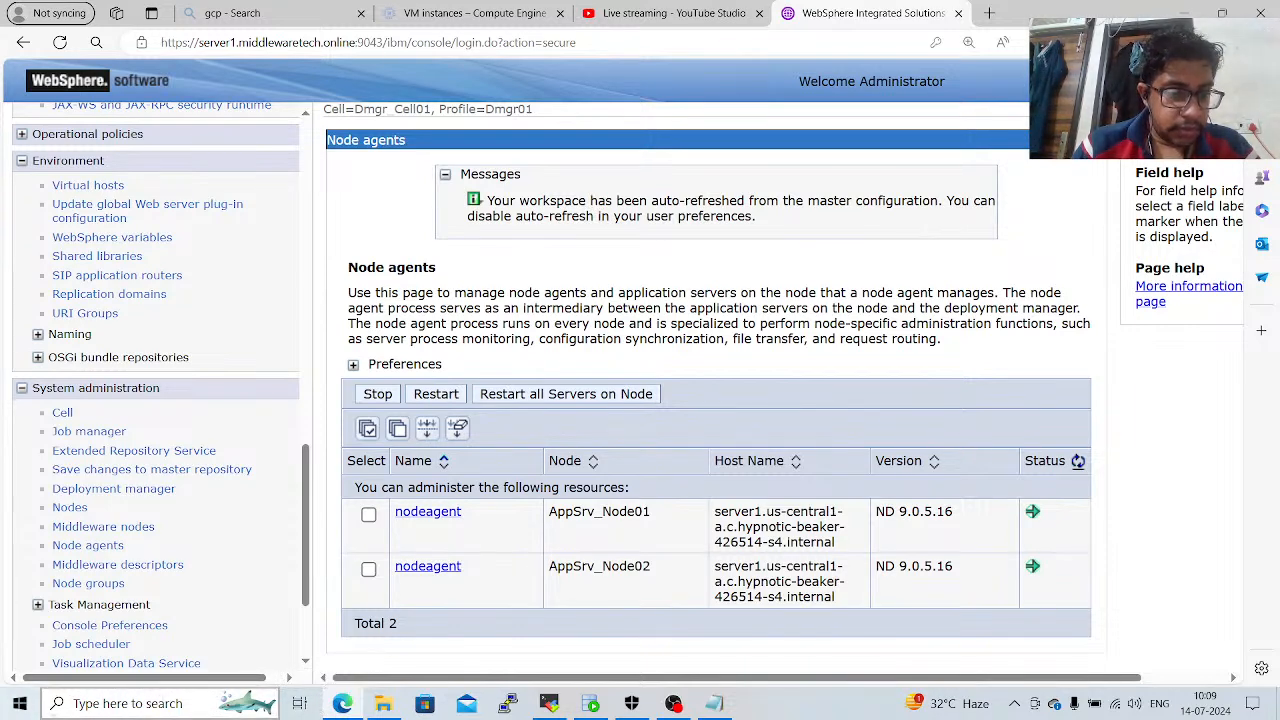
# Return to the data sources of the Oracle JDBC Driver (XA) provider and test the wasadmin data source connection.
pyautogui.moveTo(306, 548); pyautogui.dragTo(266, 367)
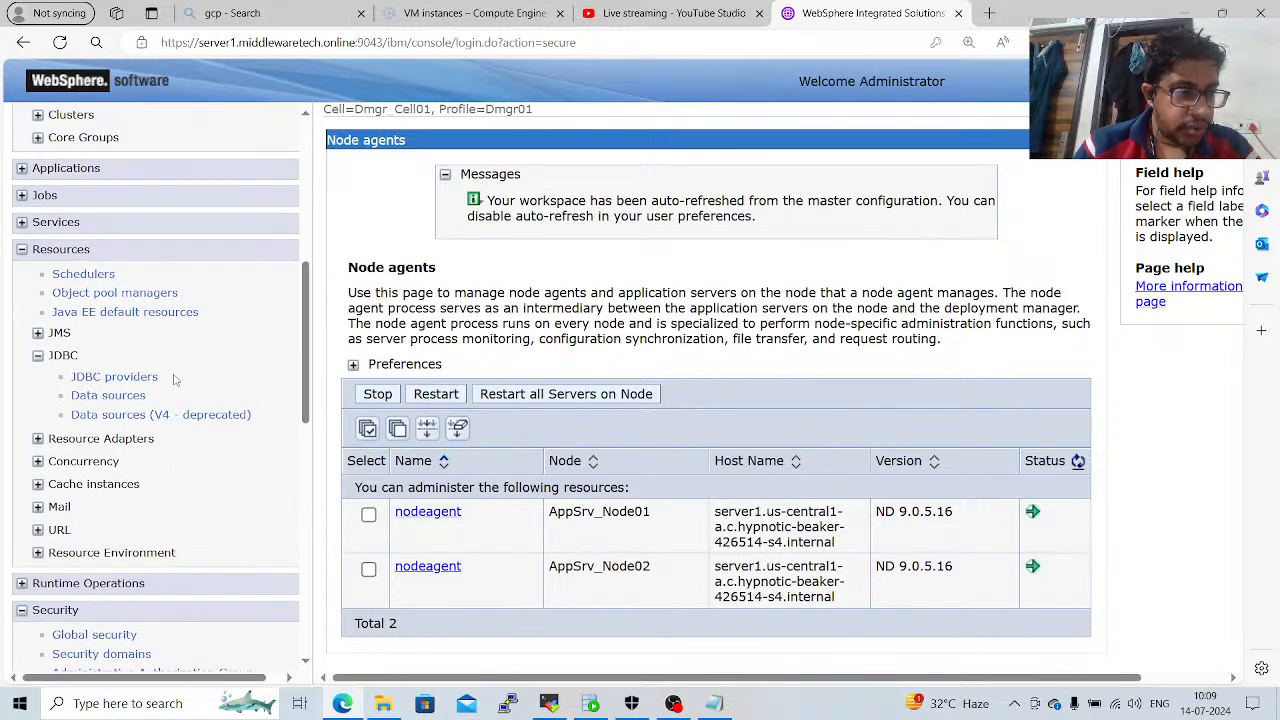
pyautogui.click(142, 378)
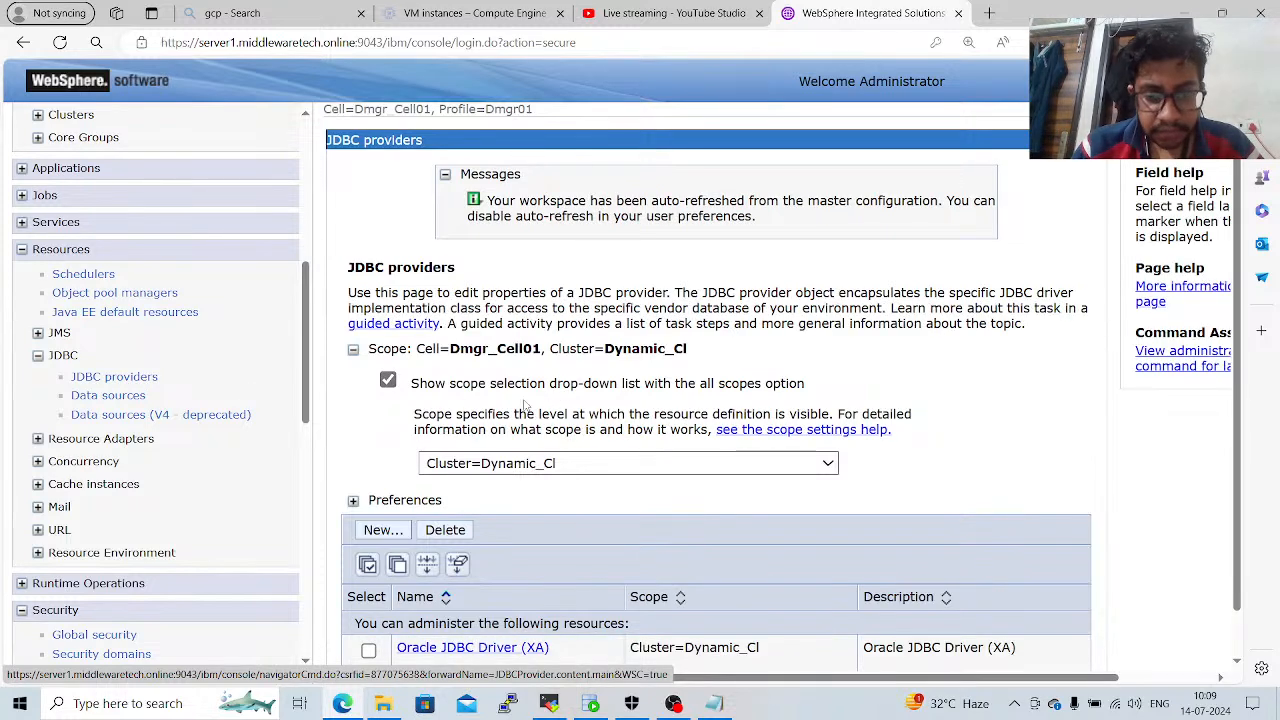
pyautogui.scroll(-1, 530, 505)
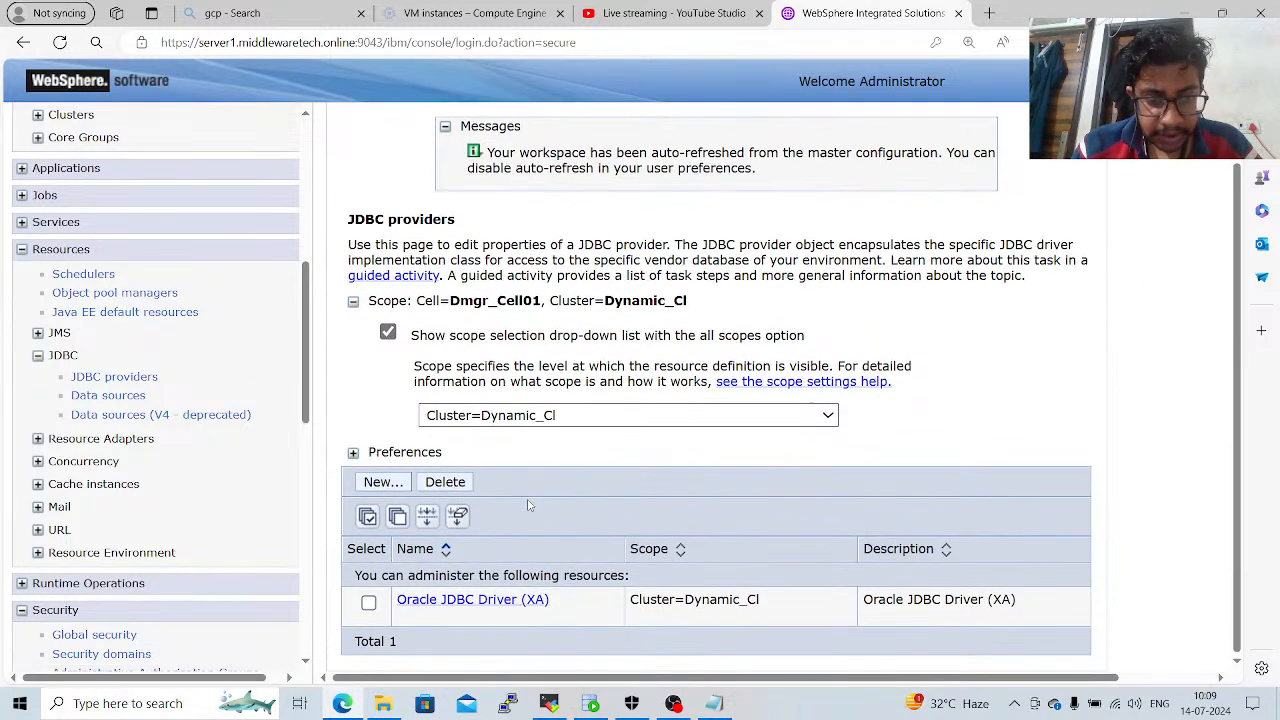
pyautogui.click(528, 603)
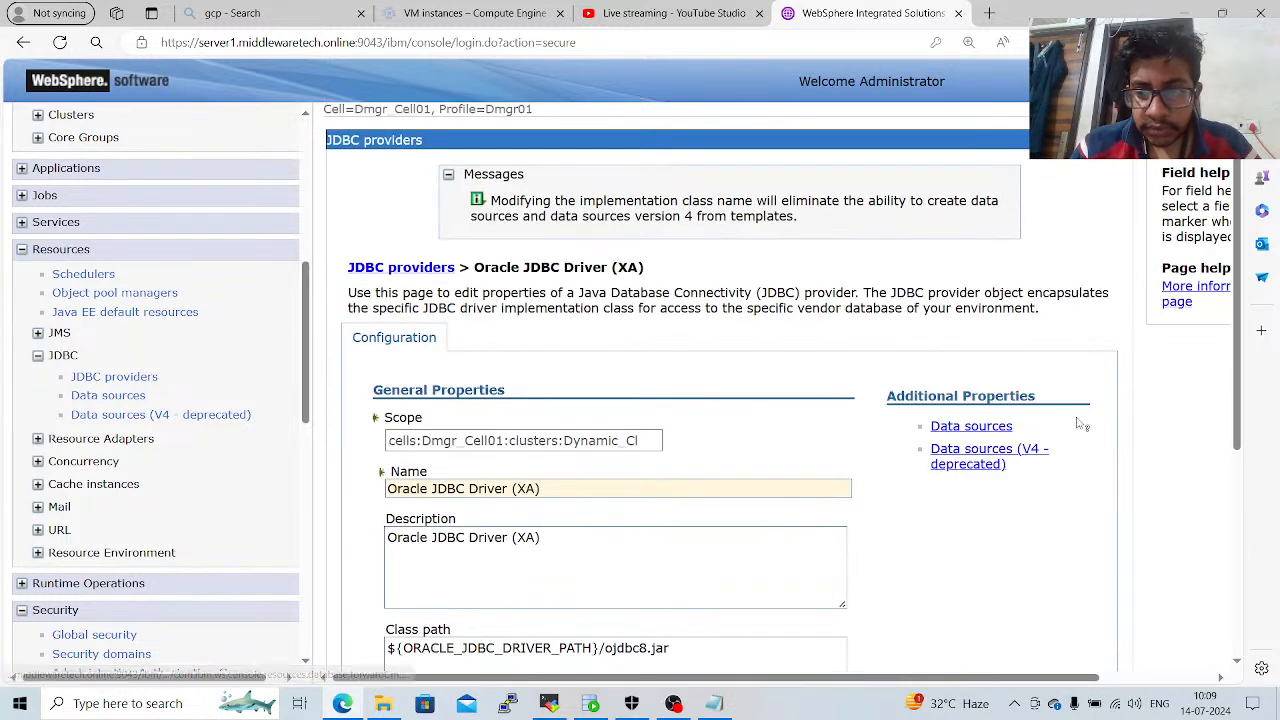
pyautogui.click(996, 434)
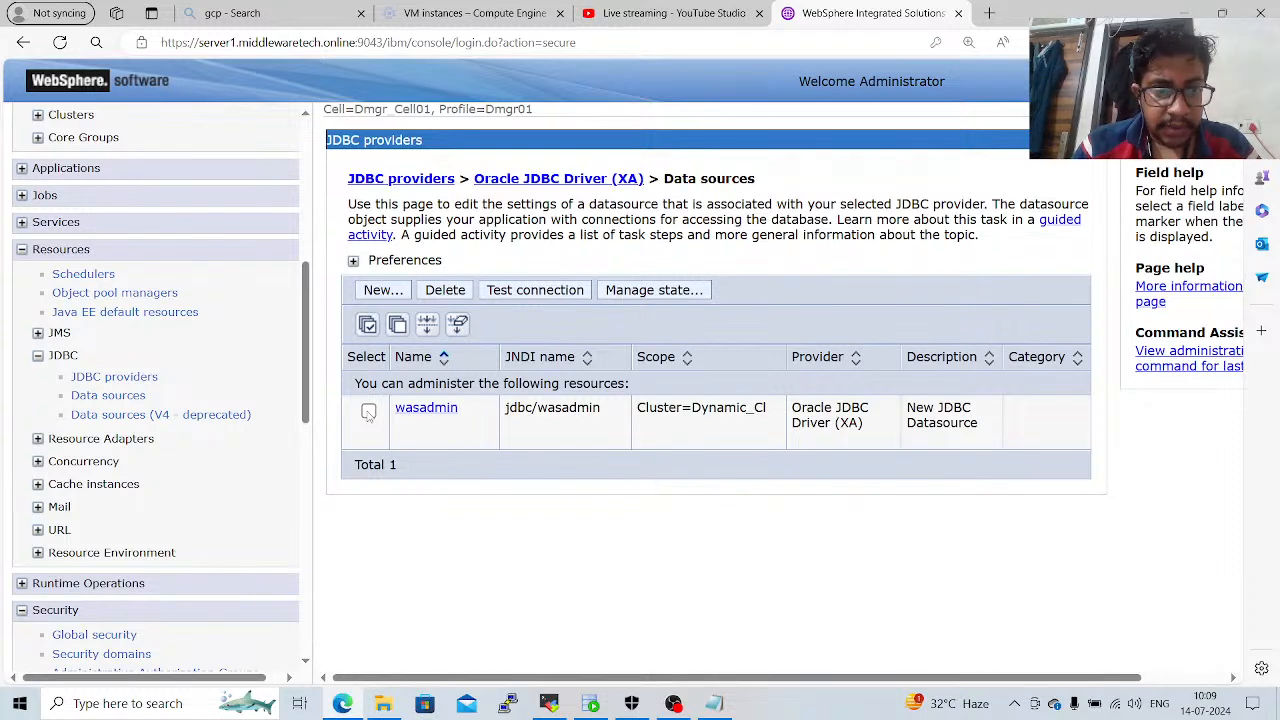
pyautogui.click(368, 411)
pyautogui.click(561, 295)
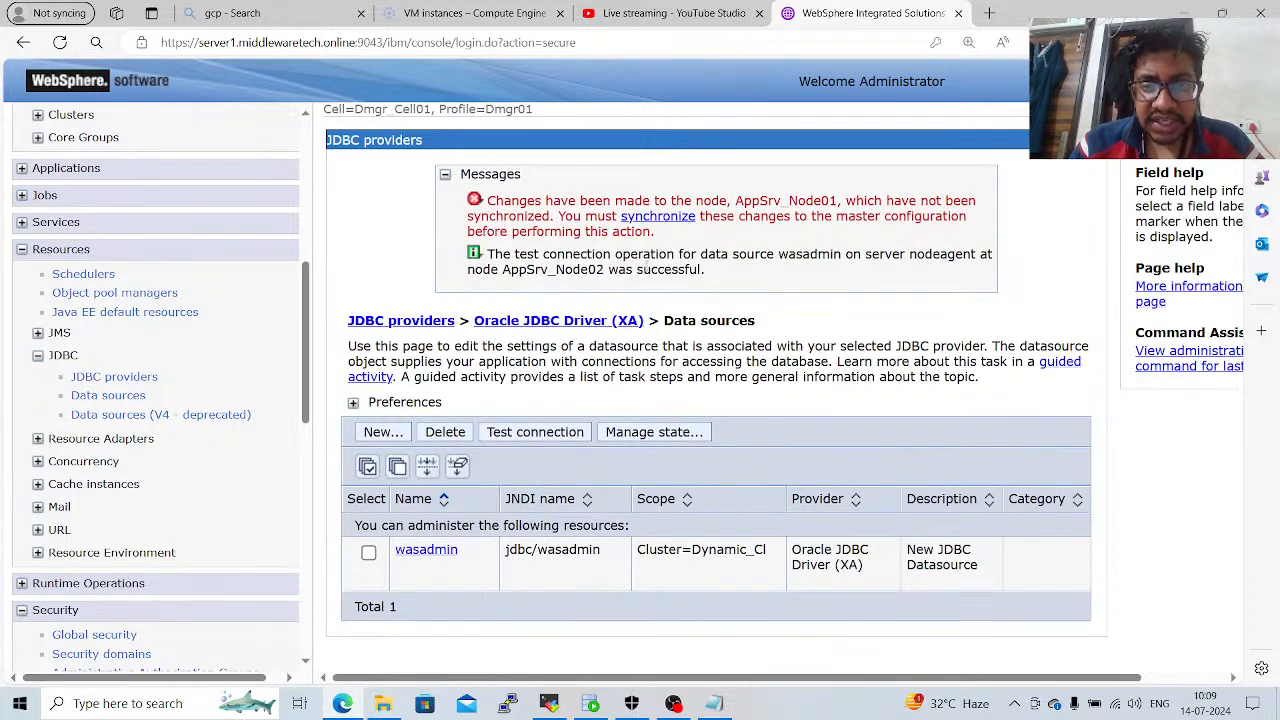
# Synchronize the configuration changes with the nodes and retest the wasadmin data source connection.
pyautogui.click(678, 218)
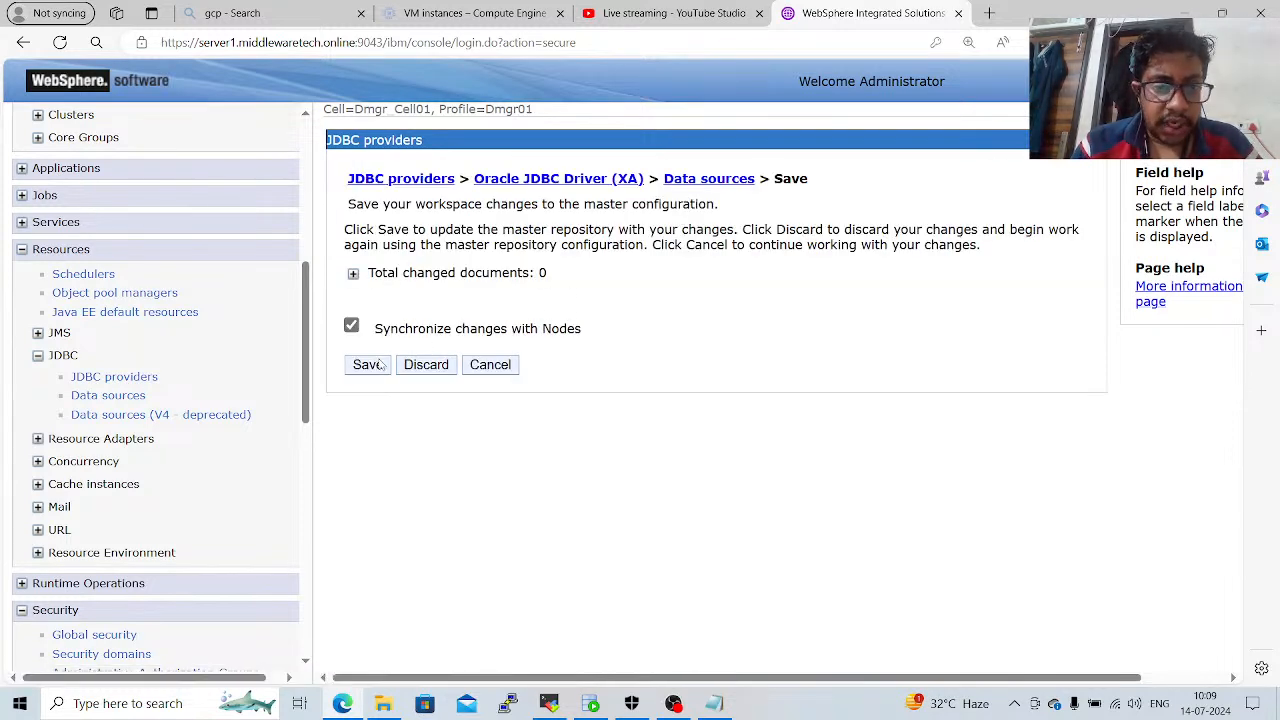
pyautogui.click(380, 365)
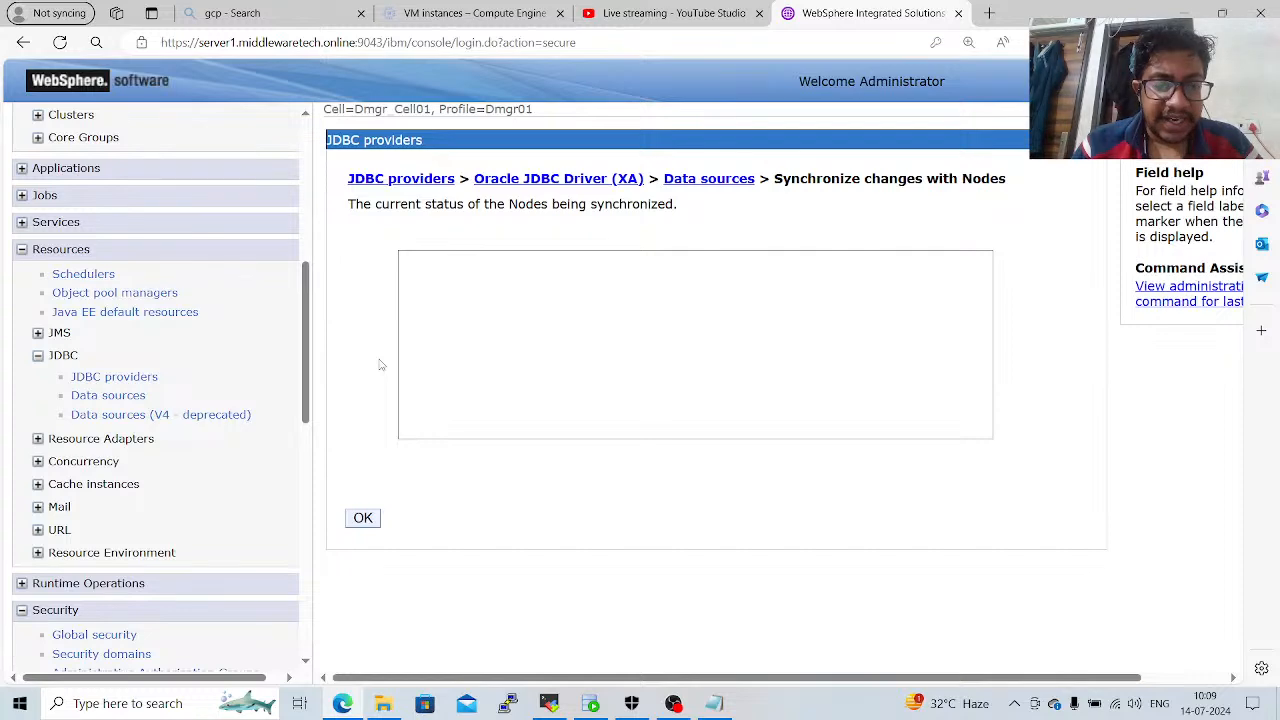
pyautogui.click(366, 524)
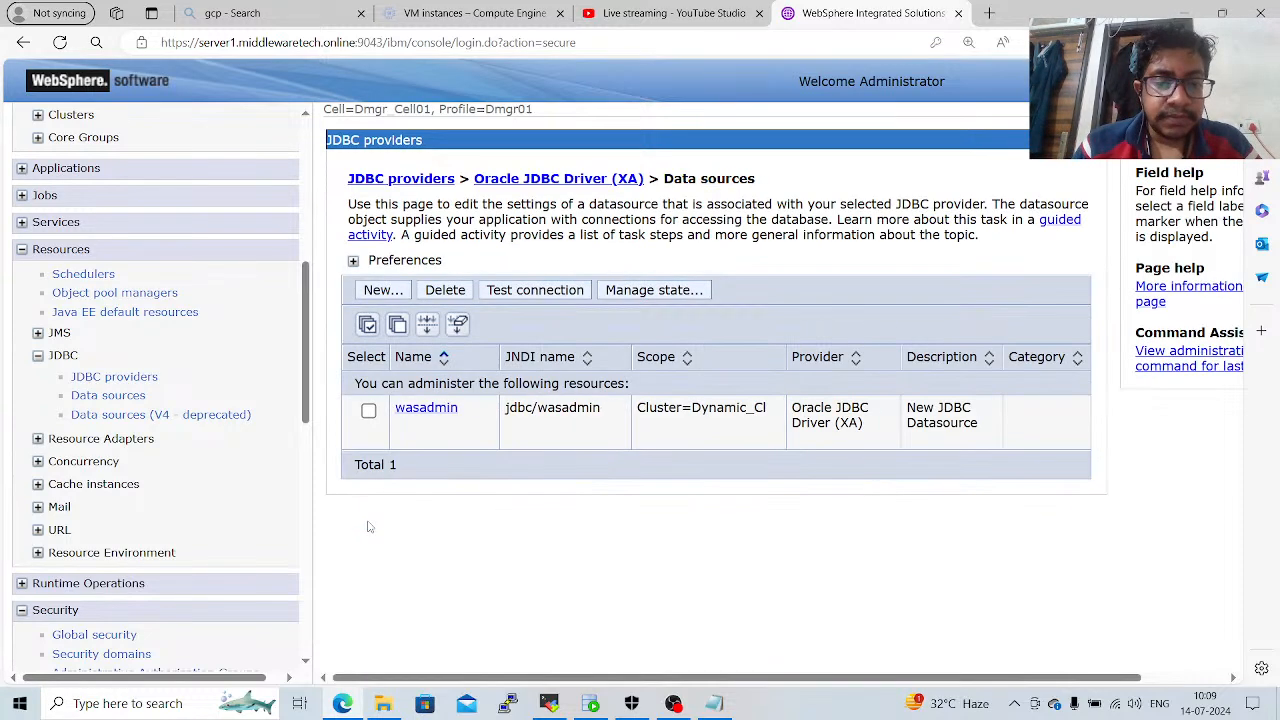
pyautogui.click(369, 411)
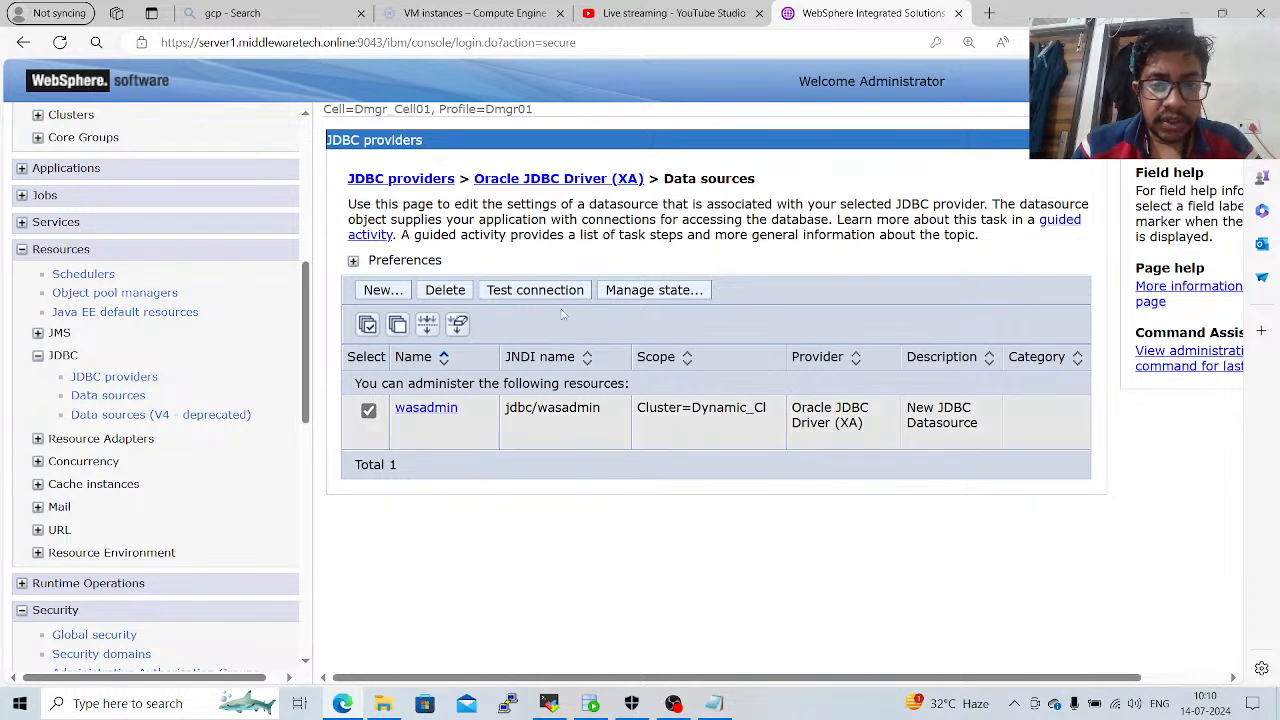
pyautogui.click(565, 296)
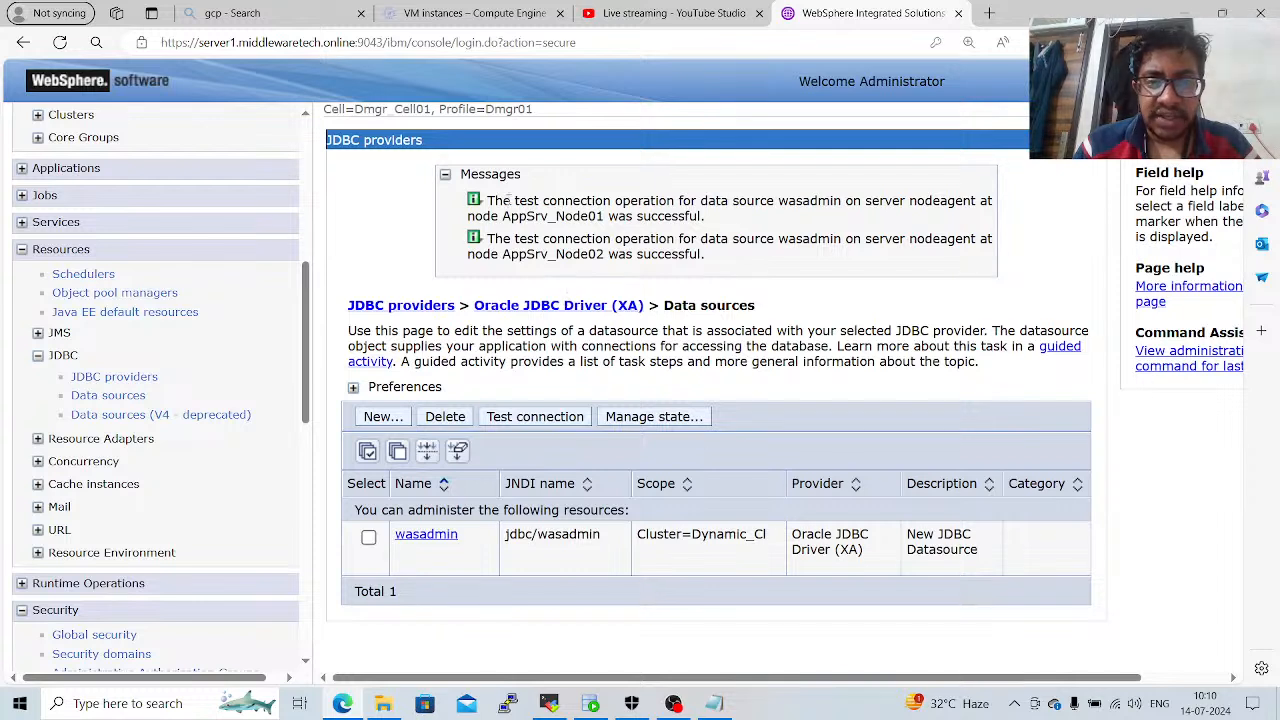
pyautogui.moveTo(509, 193); pyautogui.dragTo(733, 265)
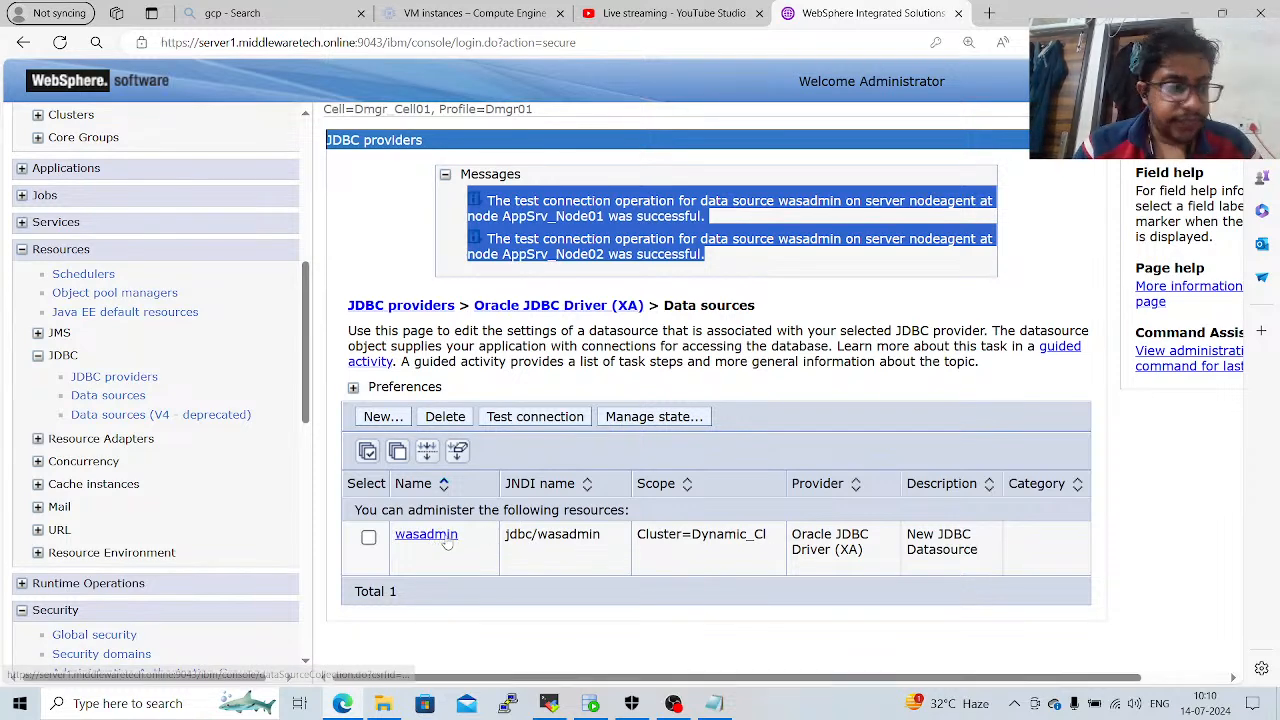
# Change the host in the wasadmin data source URL to server1 and save it to the master configuration.
pyautogui.click(446, 537)
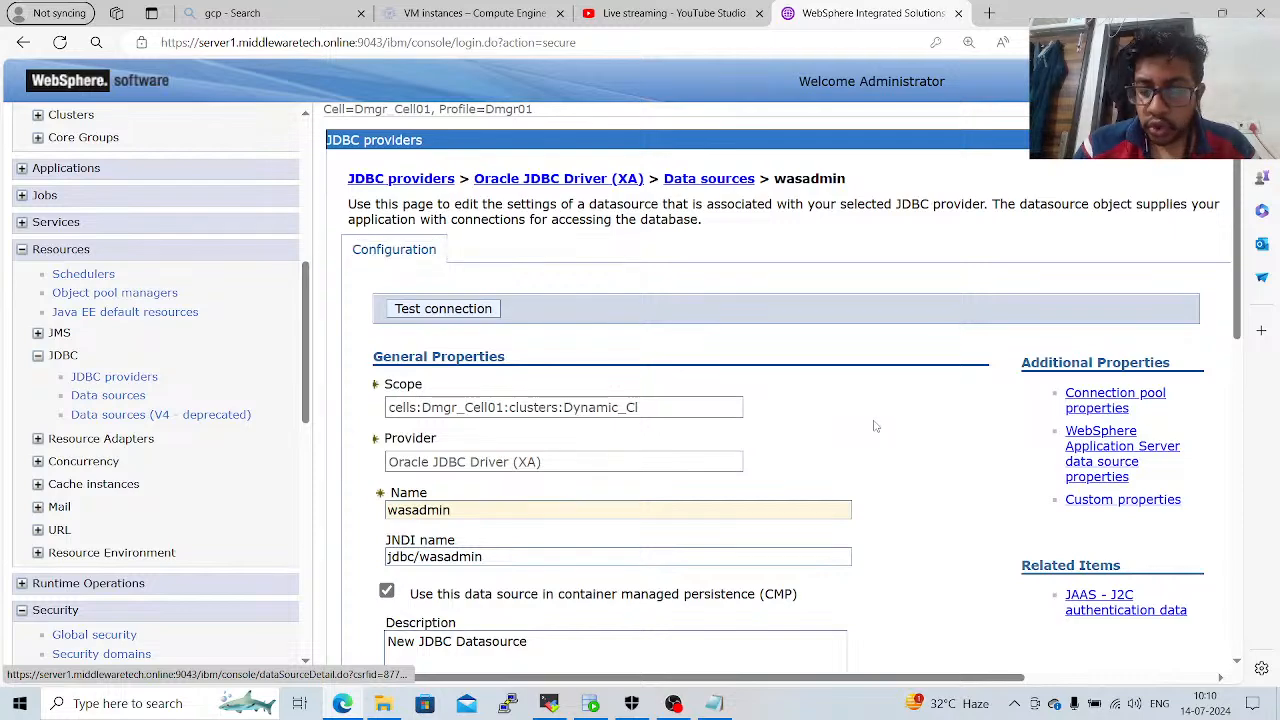
pyautogui.scroll(-8, 874, 426)
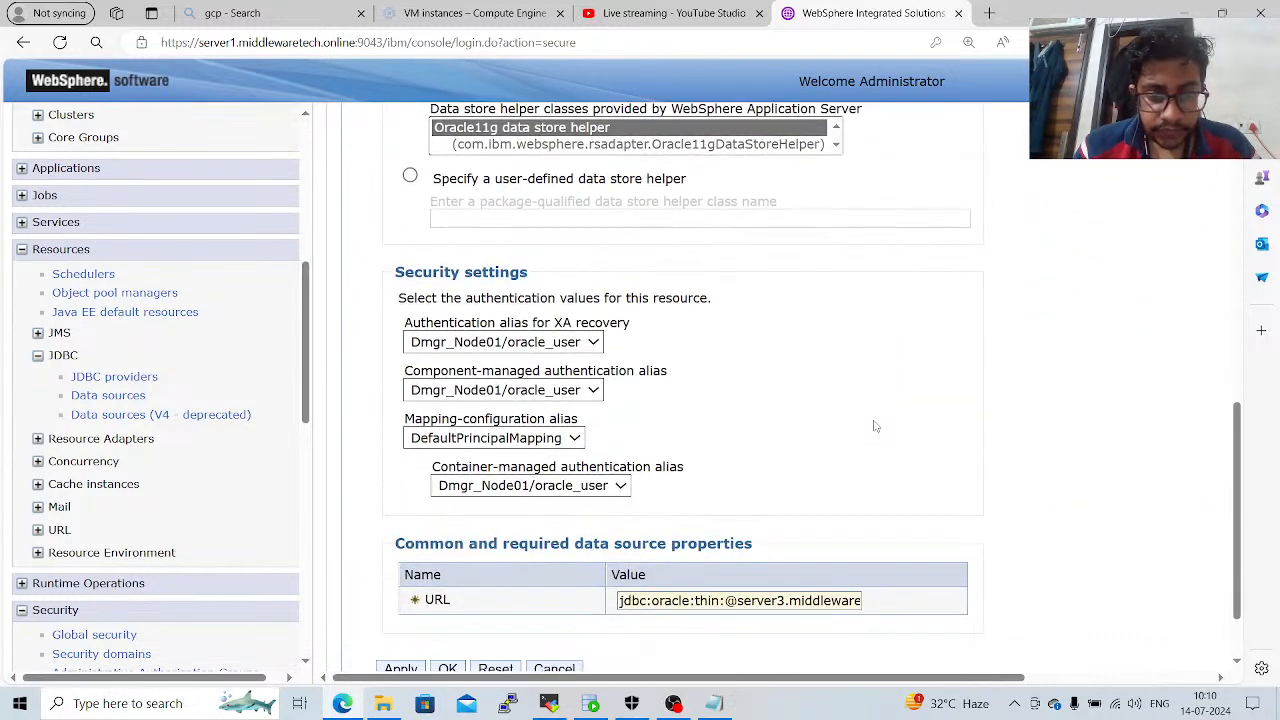
pyautogui.scroll(-2, 874, 426)
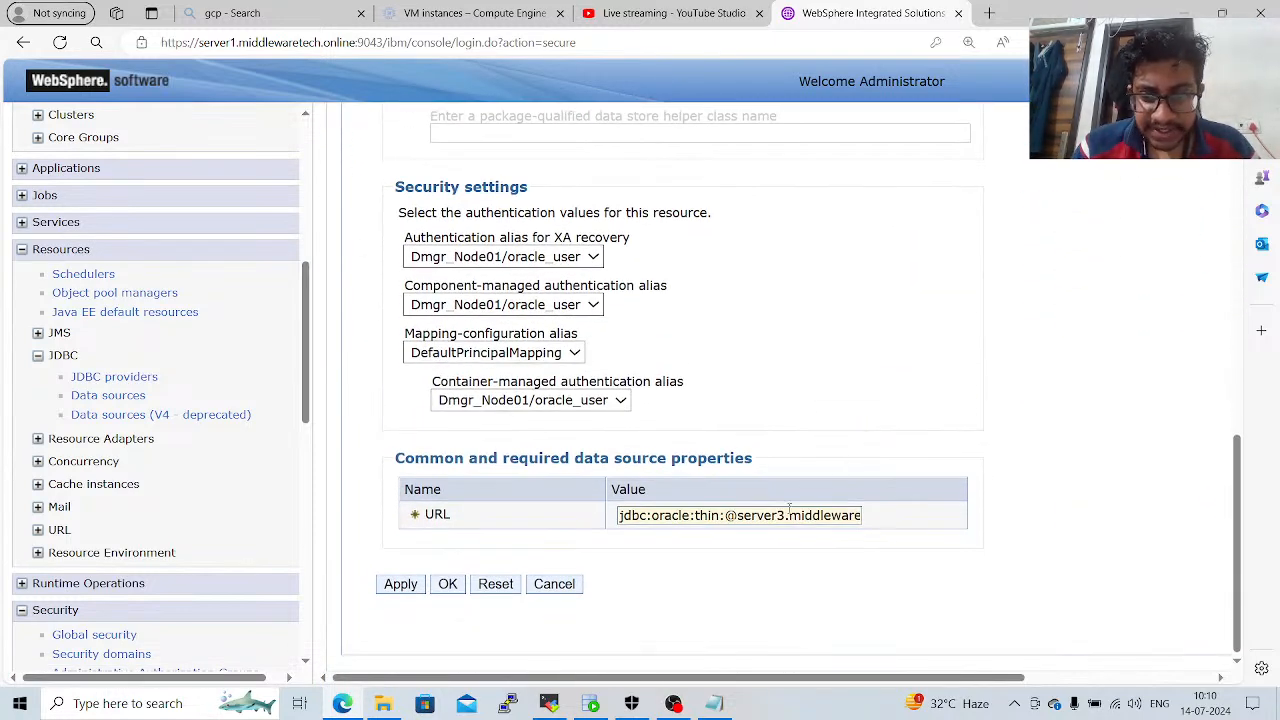
pyautogui.click(785, 514)
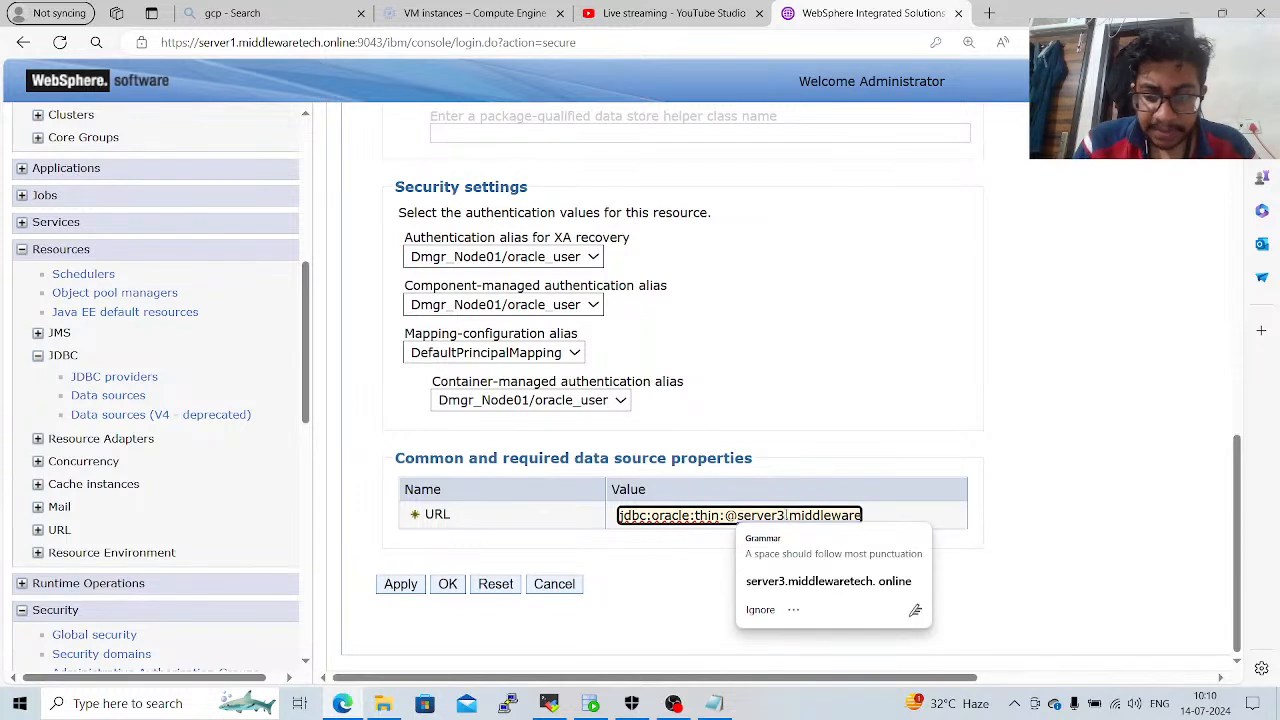
pyautogui.press('BackSpace')
pyautogui.write('1')
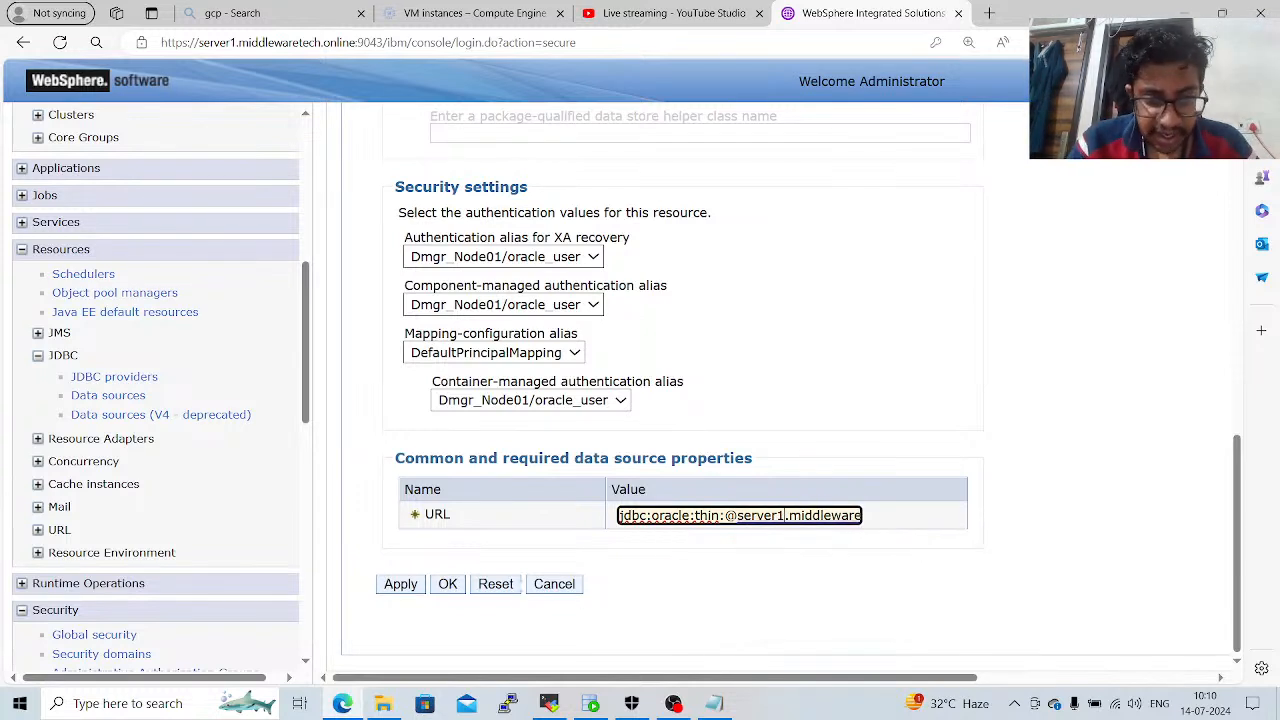
pyautogui.click(447, 584)
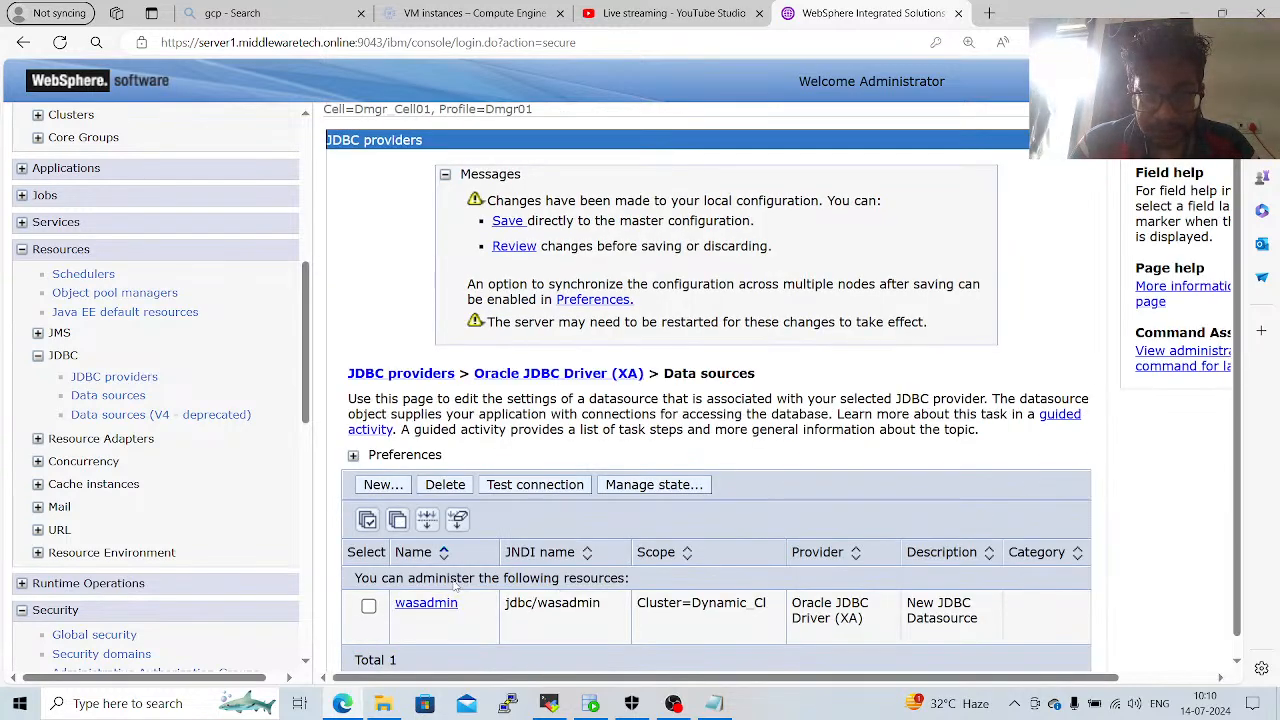
pyautogui.click(507, 222)
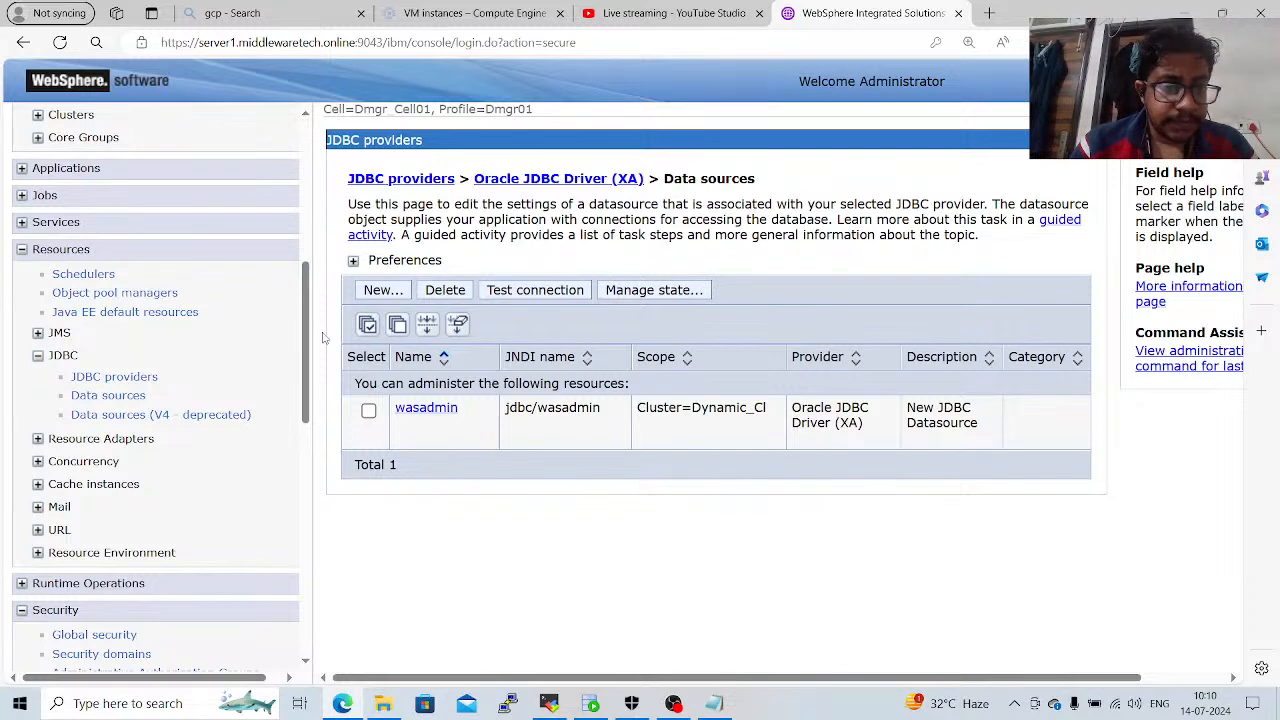
# Rename the wasadmin data source to system with JNDI name jdbc/system and save it to the master configuration.
pyautogui.click(422, 410)
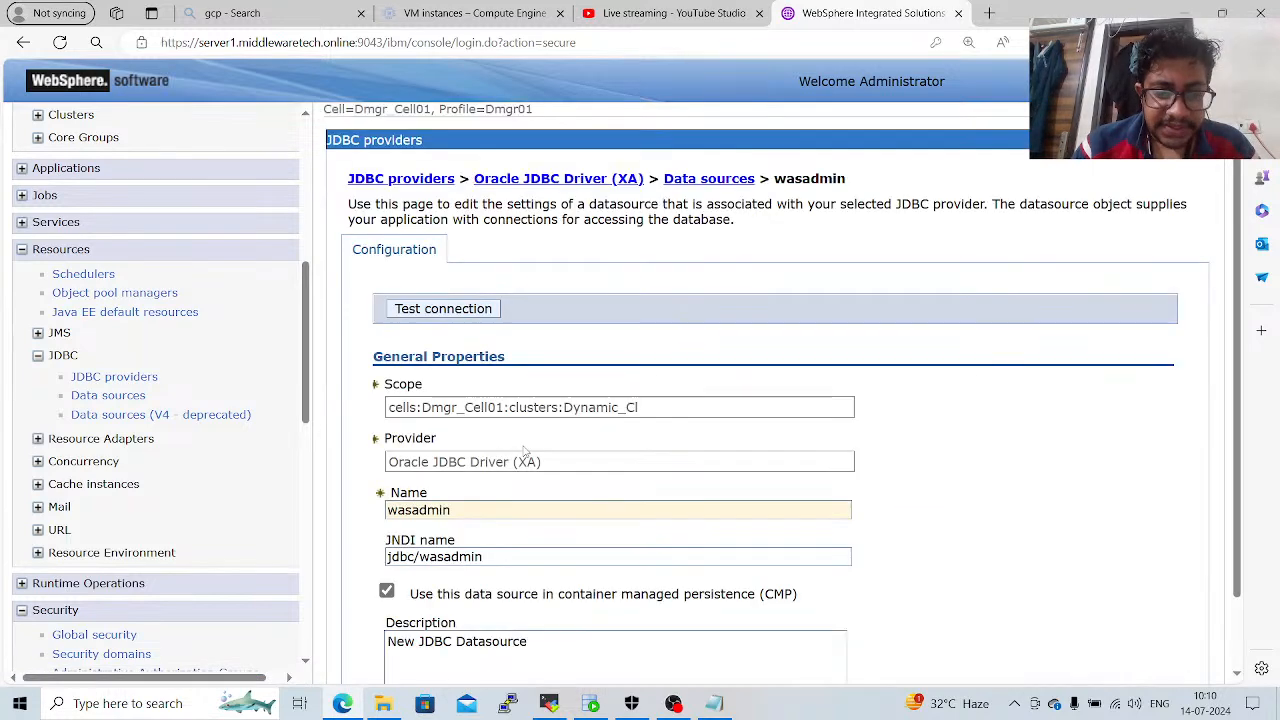
pyautogui.moveTo(508, 510); pyautogui.dragTo(380, 508)
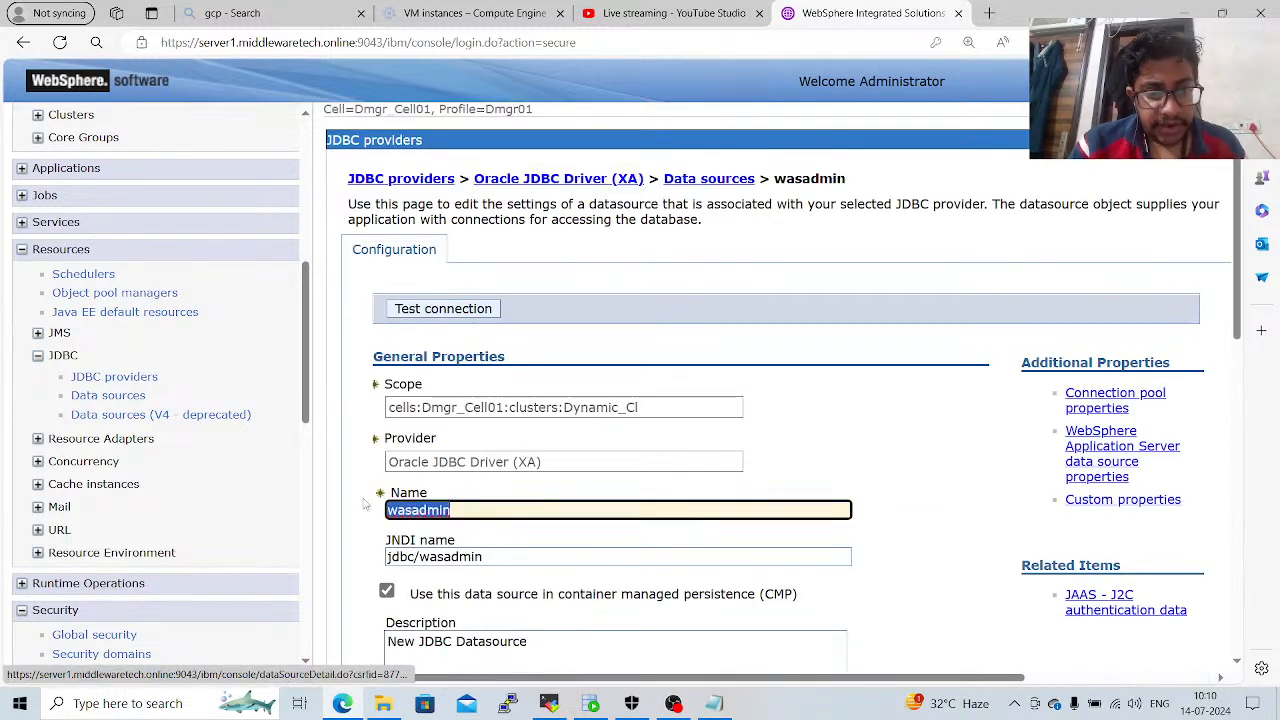
pyautogui.write('system')
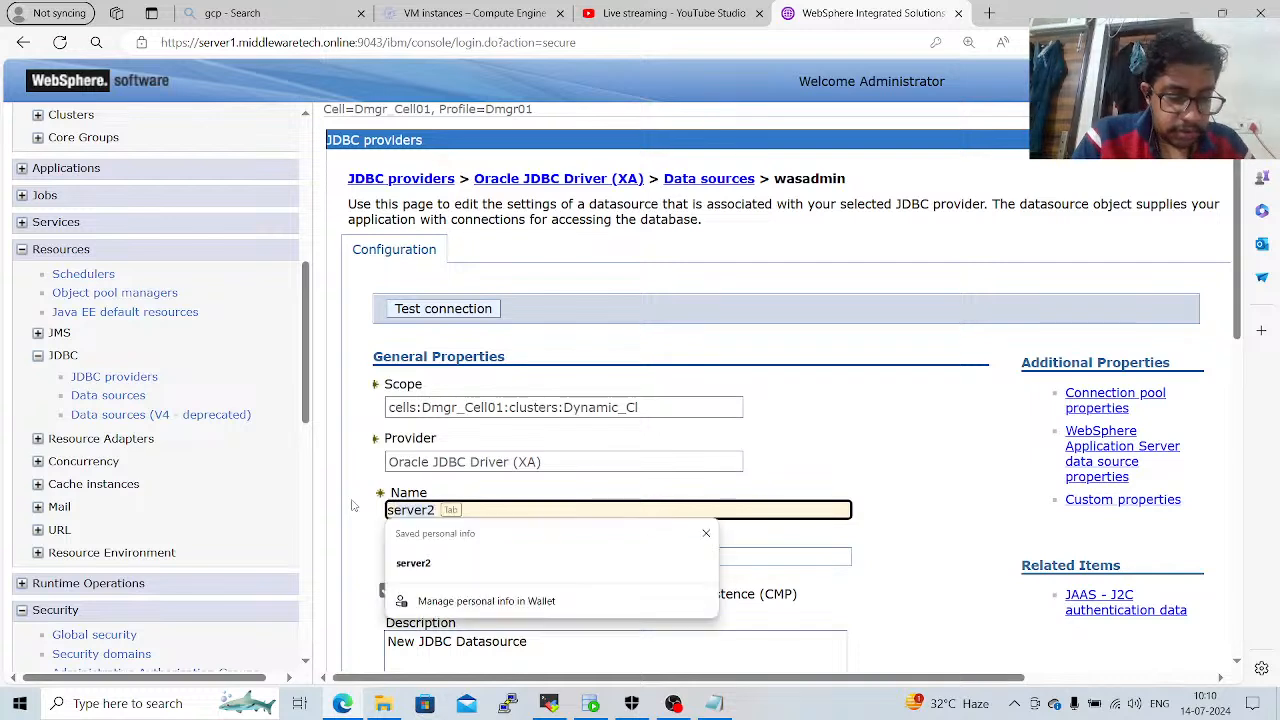
pyautogui.hotkey('ctrl', 'a')
pyautogui.hotkey('ctrl', 'c')
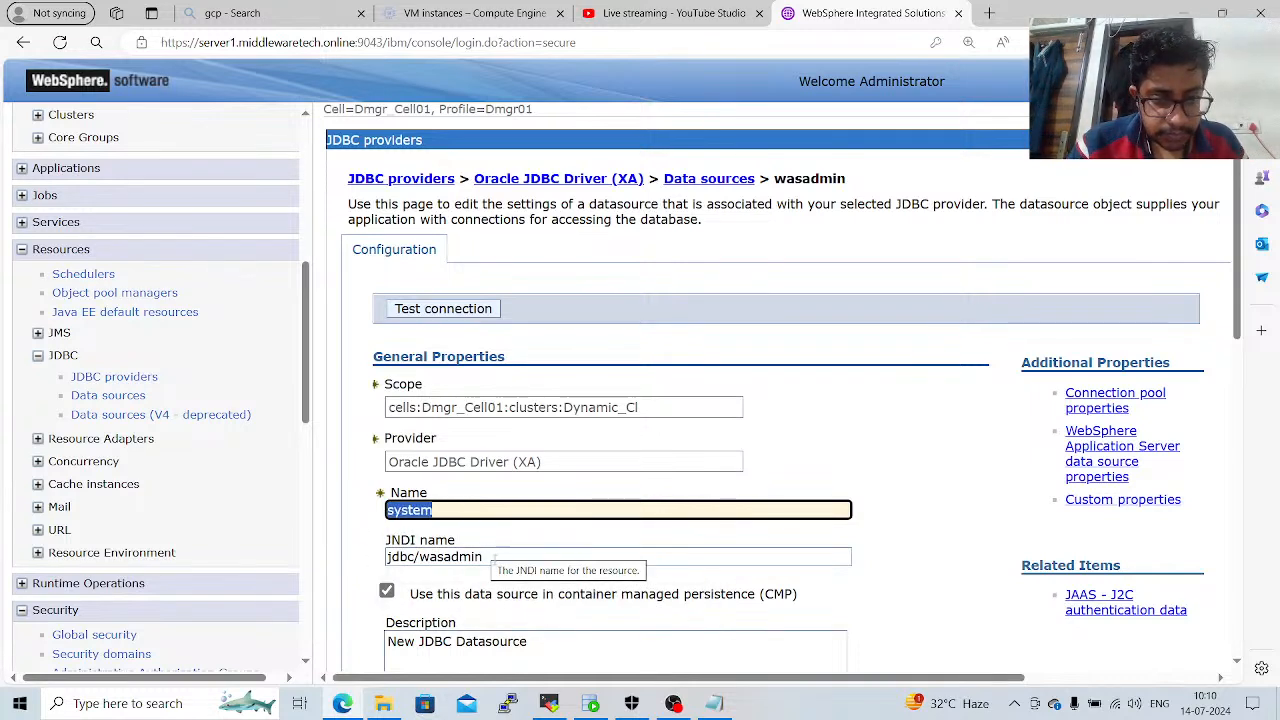
pyautogui.moveTo(484, 557); pyautogui.dragTo(418, 557)
pyautogui.hotkey('ctrl', 'v')
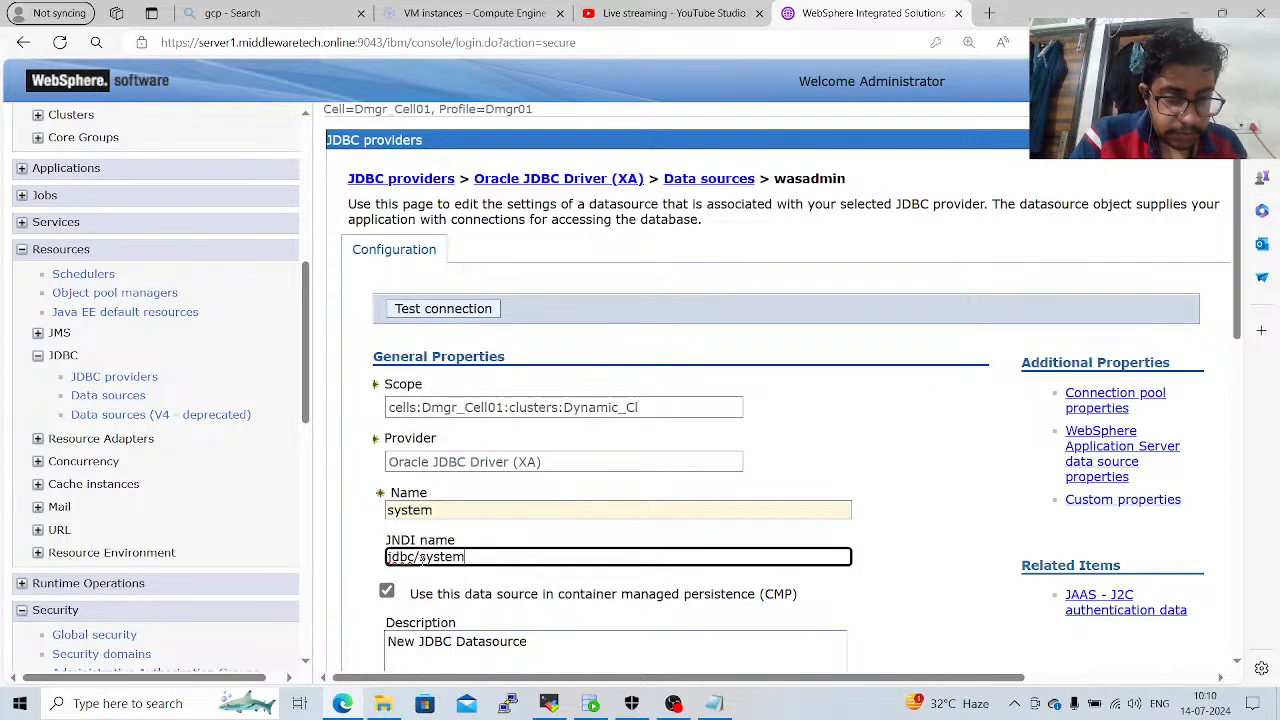
pyautogui.click(360, 508)
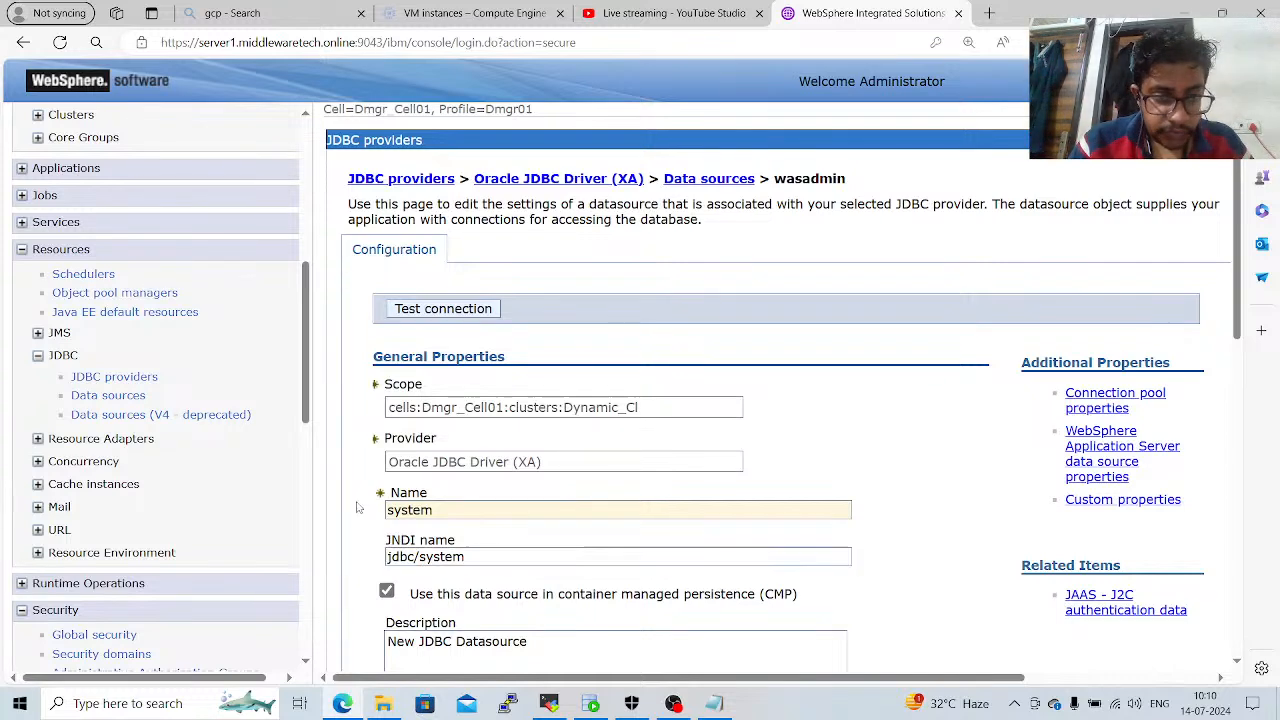
pyautogui.scroll(-5, 360, 508)
pyautogui.scroll(-4, 357, 508)
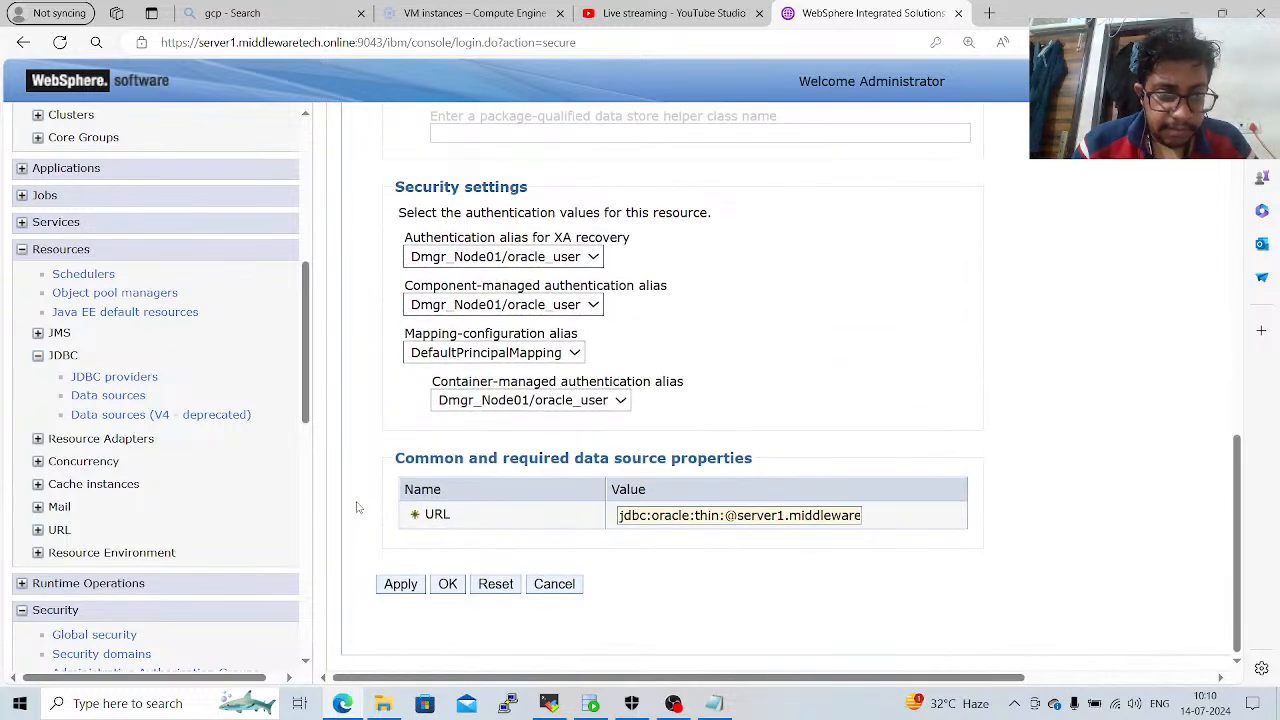
pyautogui.click(448, 585)
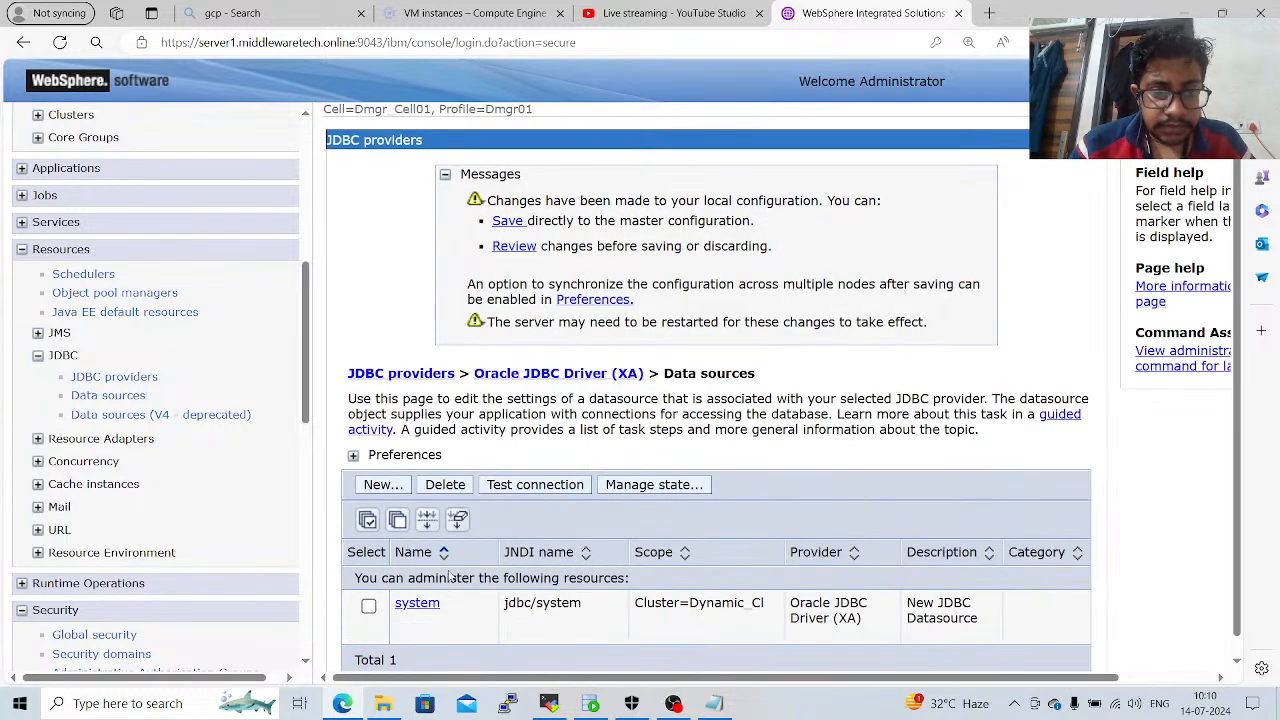
pyautogui.click(507, 221)
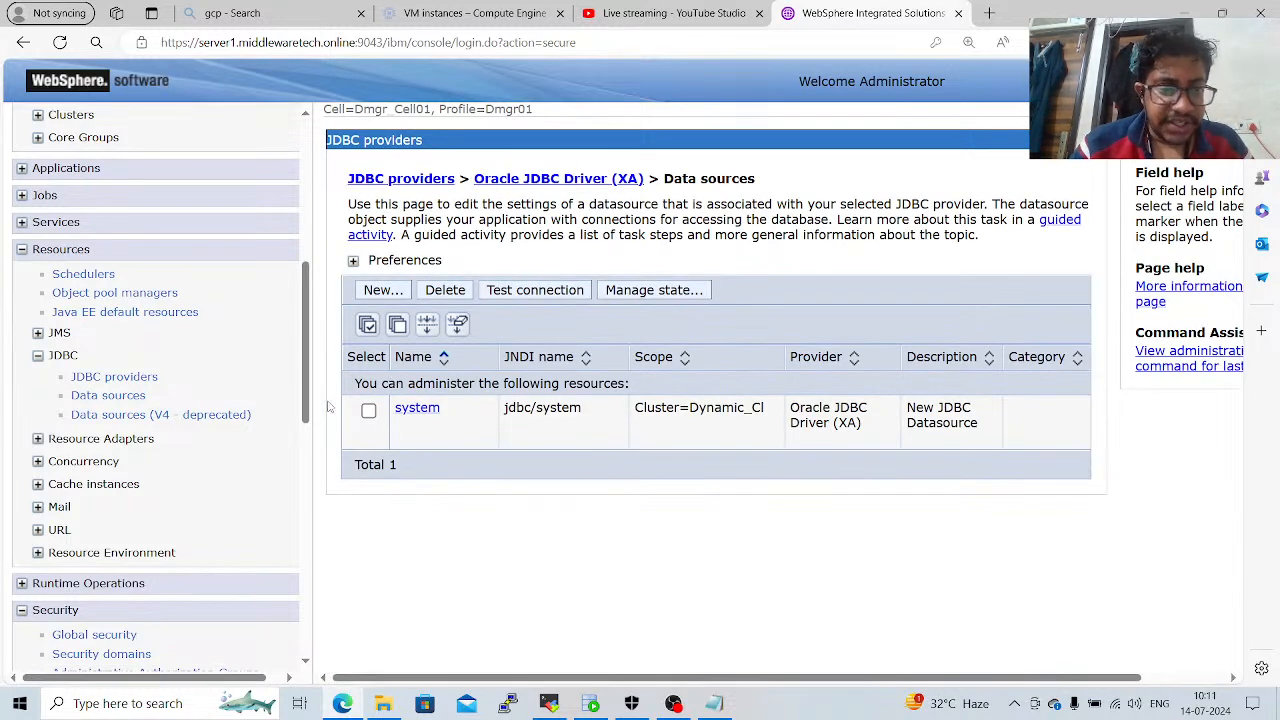
# Reopen the system data source to review its configuration.
pyautogui.moveTo(308, 400); pyautogui.dragTo(322, 688)
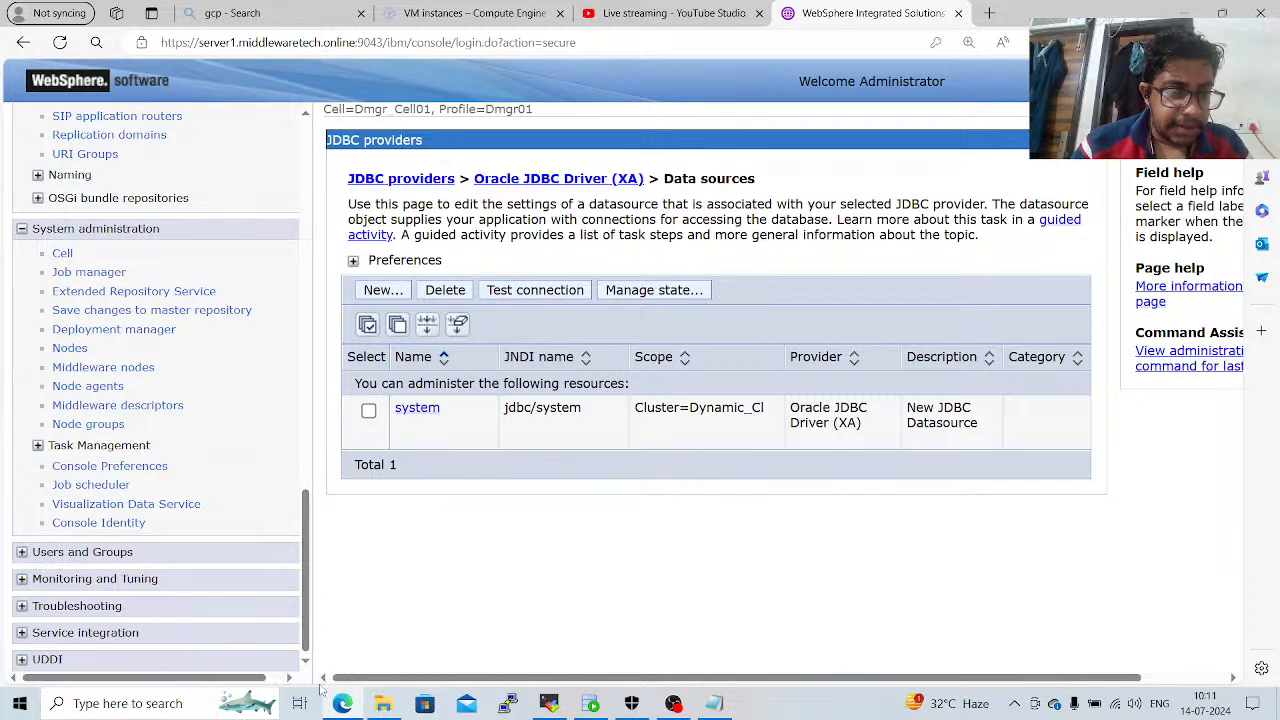
pyautogui.click(425, 418)
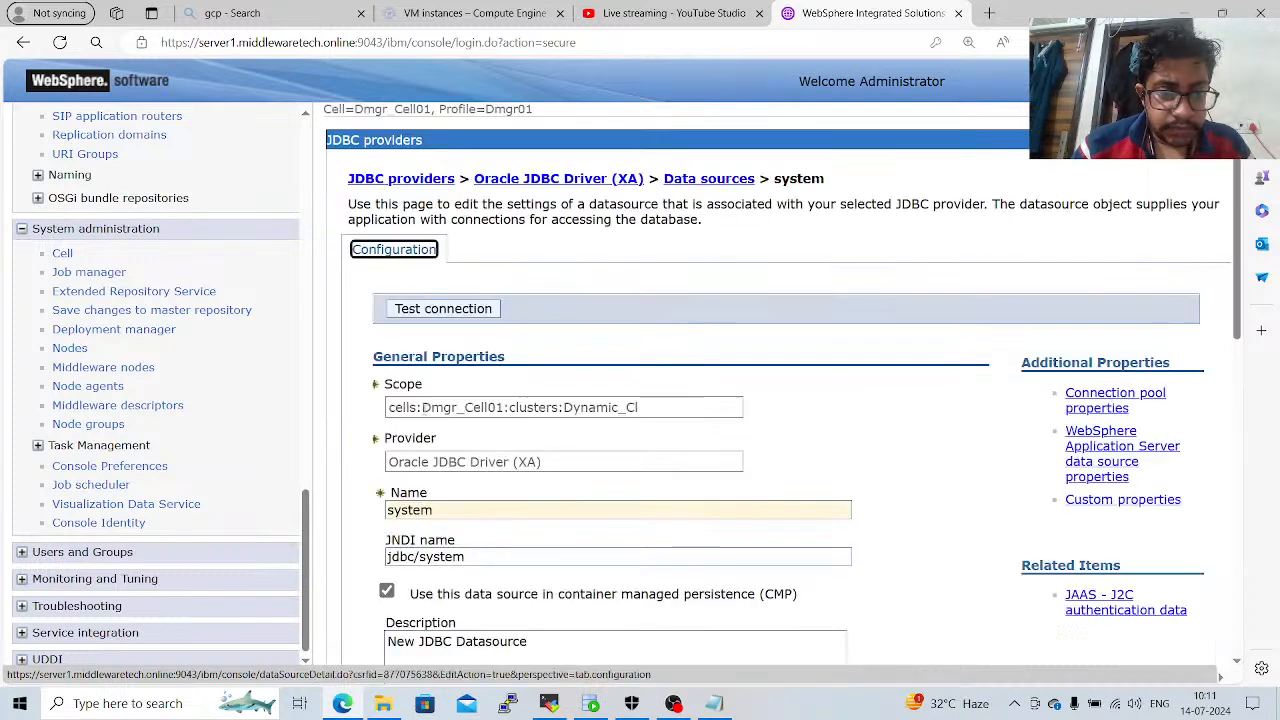
pyautogui.click(455, 511)
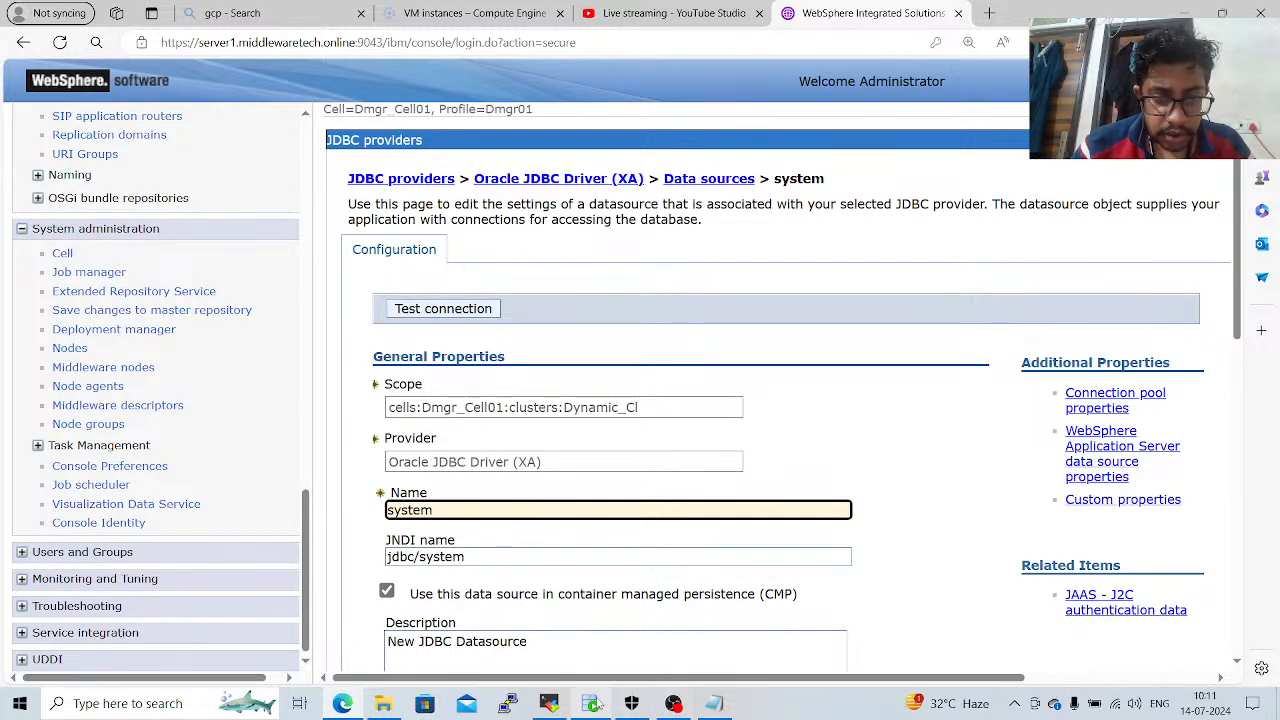
# Switch to Oracle SQL Developer and start a new database connection named oracle123 with username system and the account password.
pyautogui.click(592, 704)
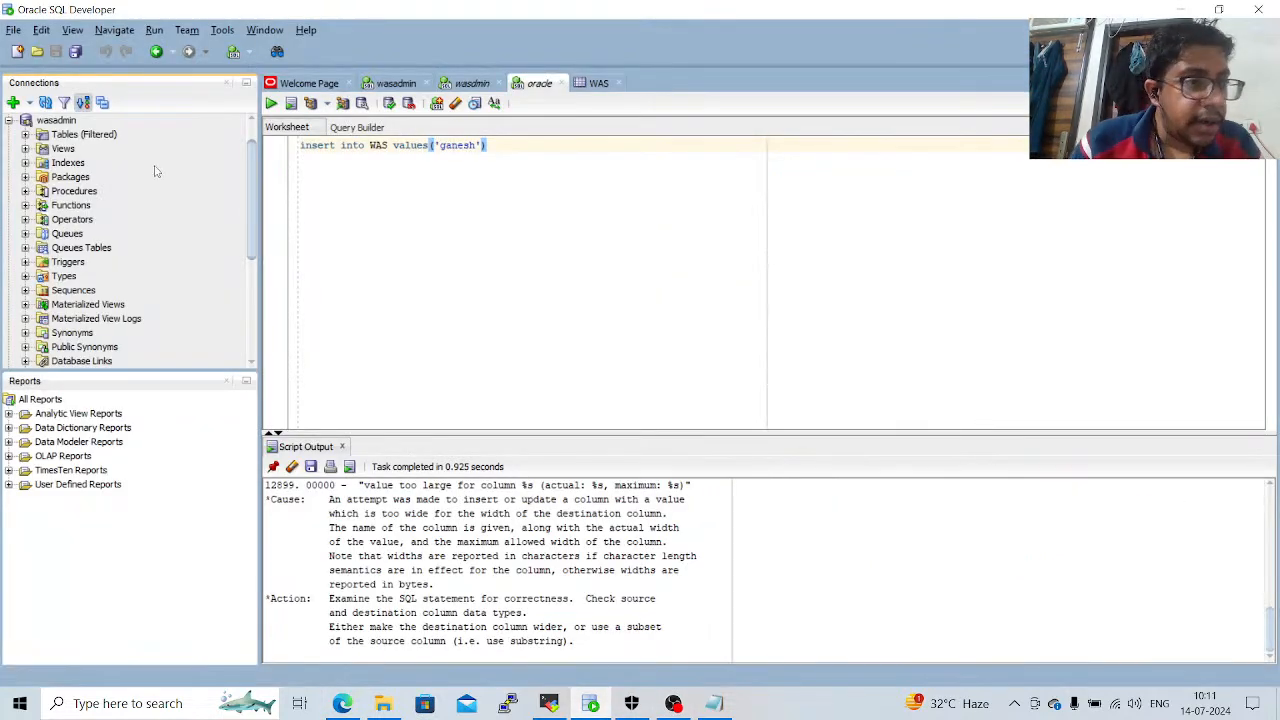
pyautogui.click(13, 103)
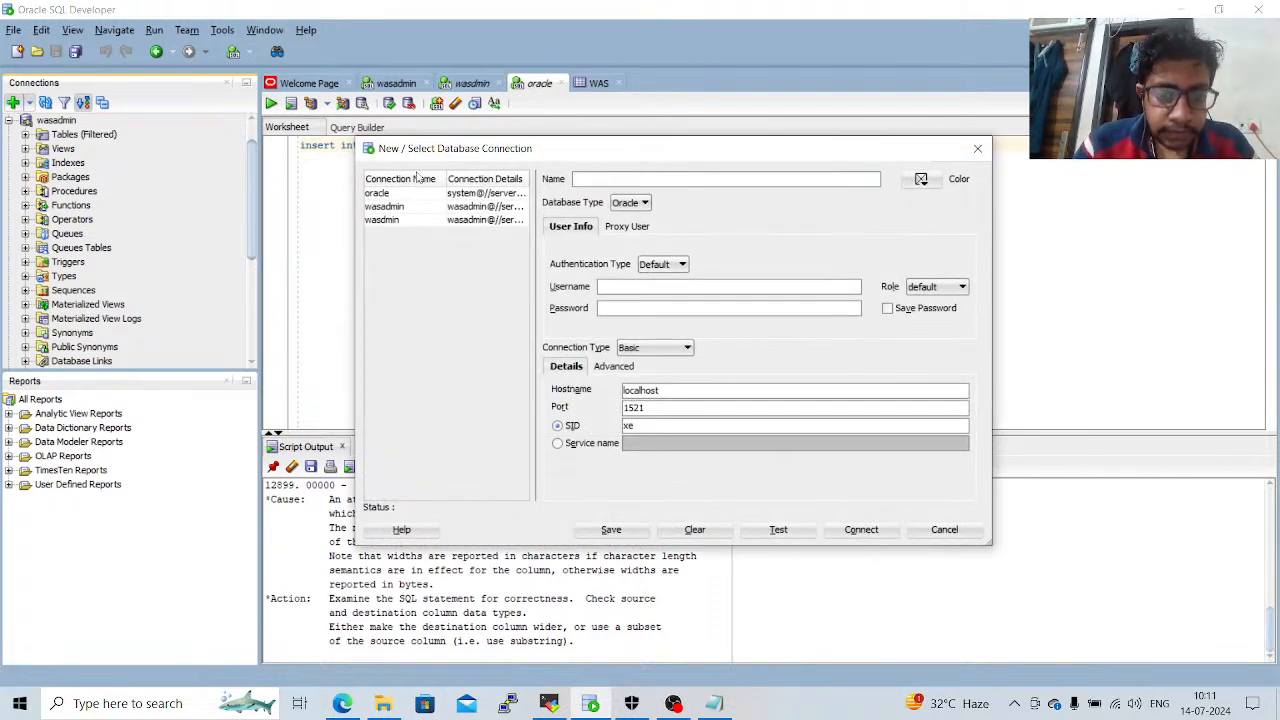
pyautogui.write('oracle')
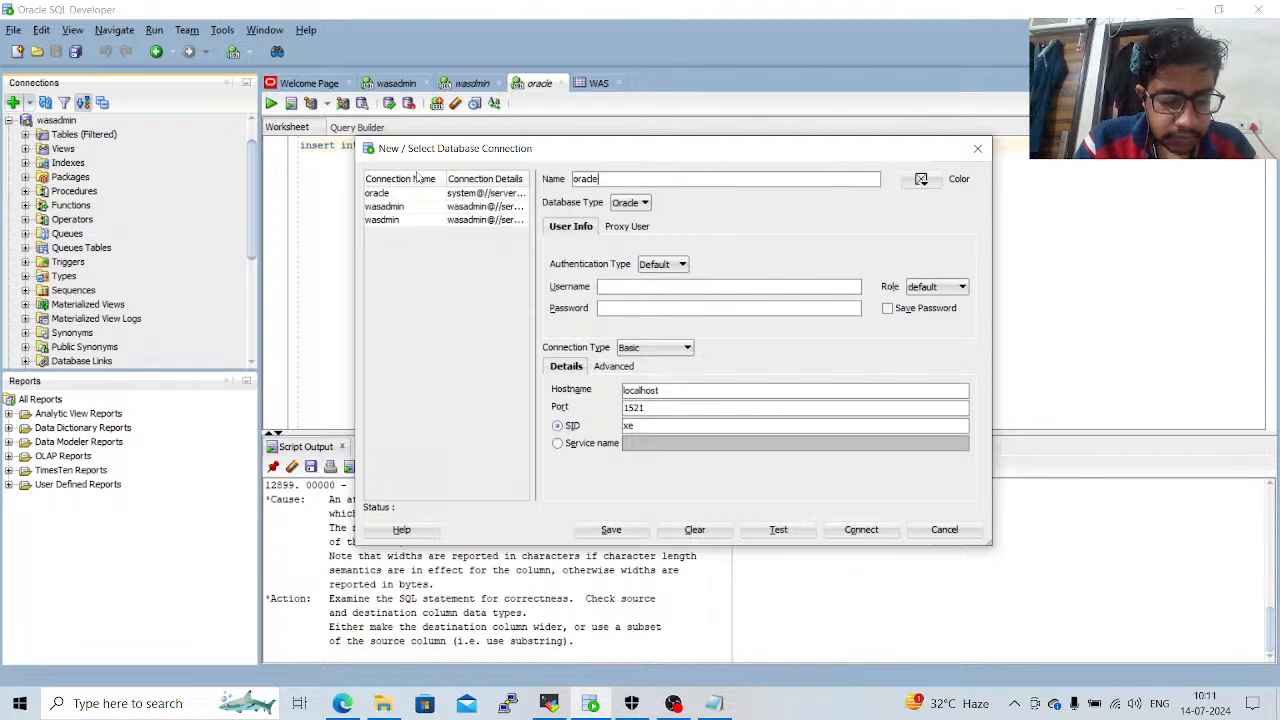
pyautogui.write('123')
pyautogui.press('Tab')
pyautogui.press('Tab')
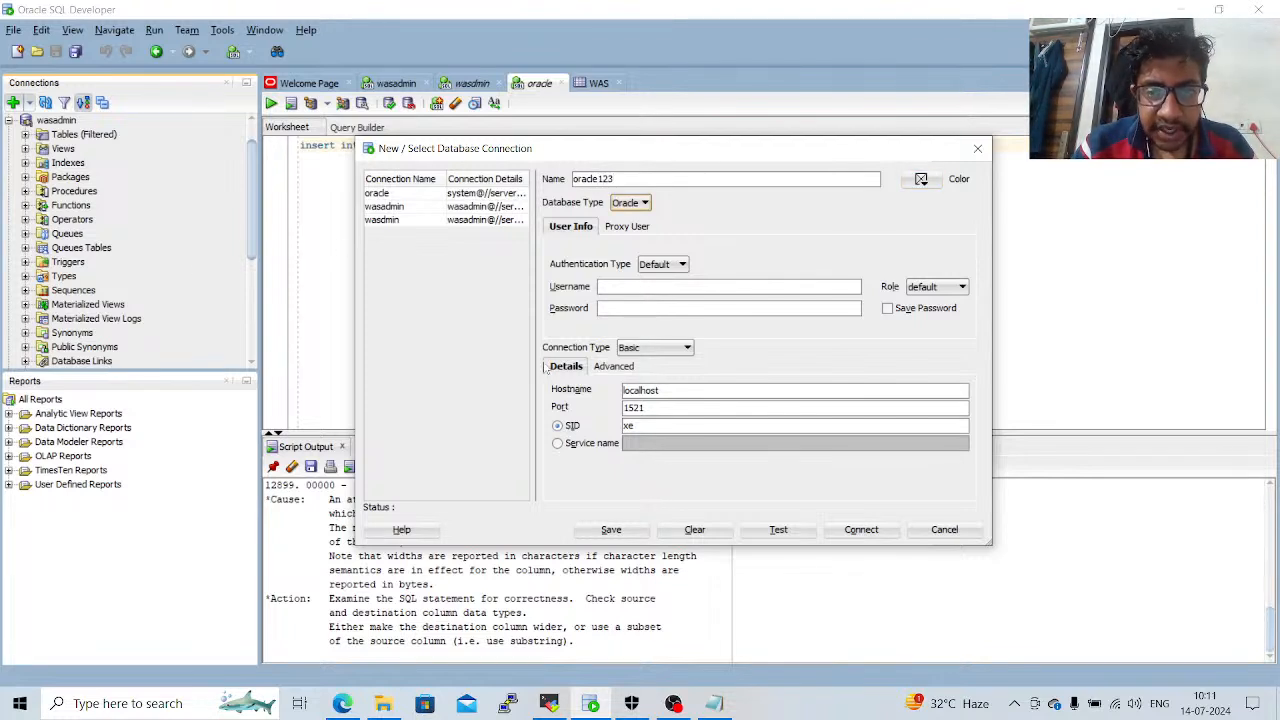
pyautogui.click(636, 288)
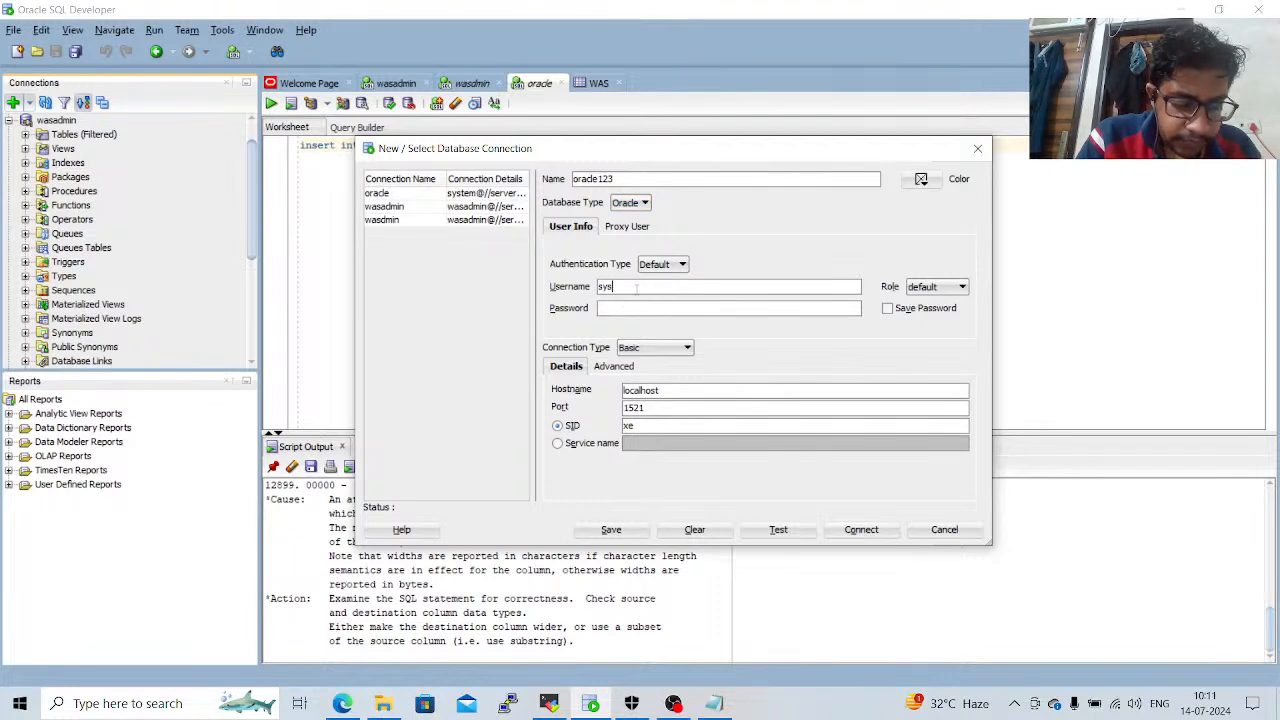
pyautogui.press('Tab')
pyautogui.press('Tab')
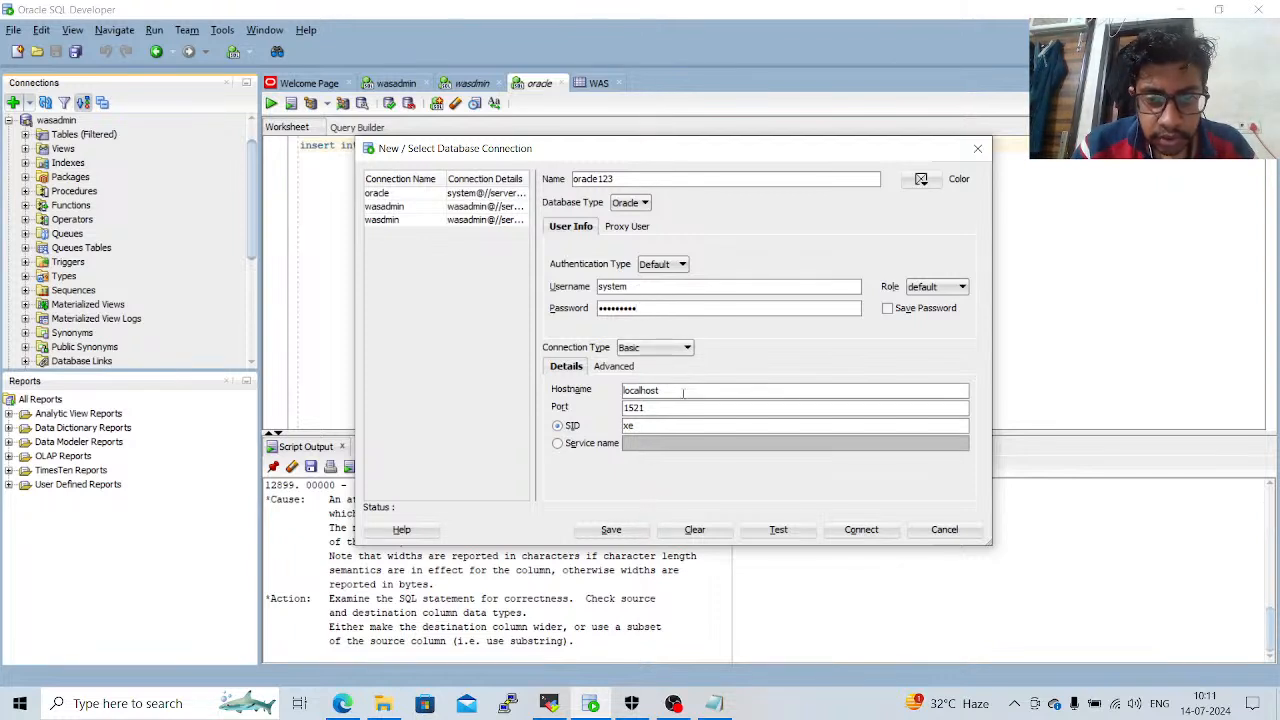
# Set the connection's hostname to server1.middlewaretech.online and test the connection.
pyautogui.press('BackSpace')
pyautogui.press('BackSpace')
pyautogui.press('BackSpace')
pyautogui.press('BackSpace')
pyautogui.press('BackSpace')
pyautogui.press('BackSpace')
pyautogui.press('BackSpace')
pyautogui.press('BackSpace')
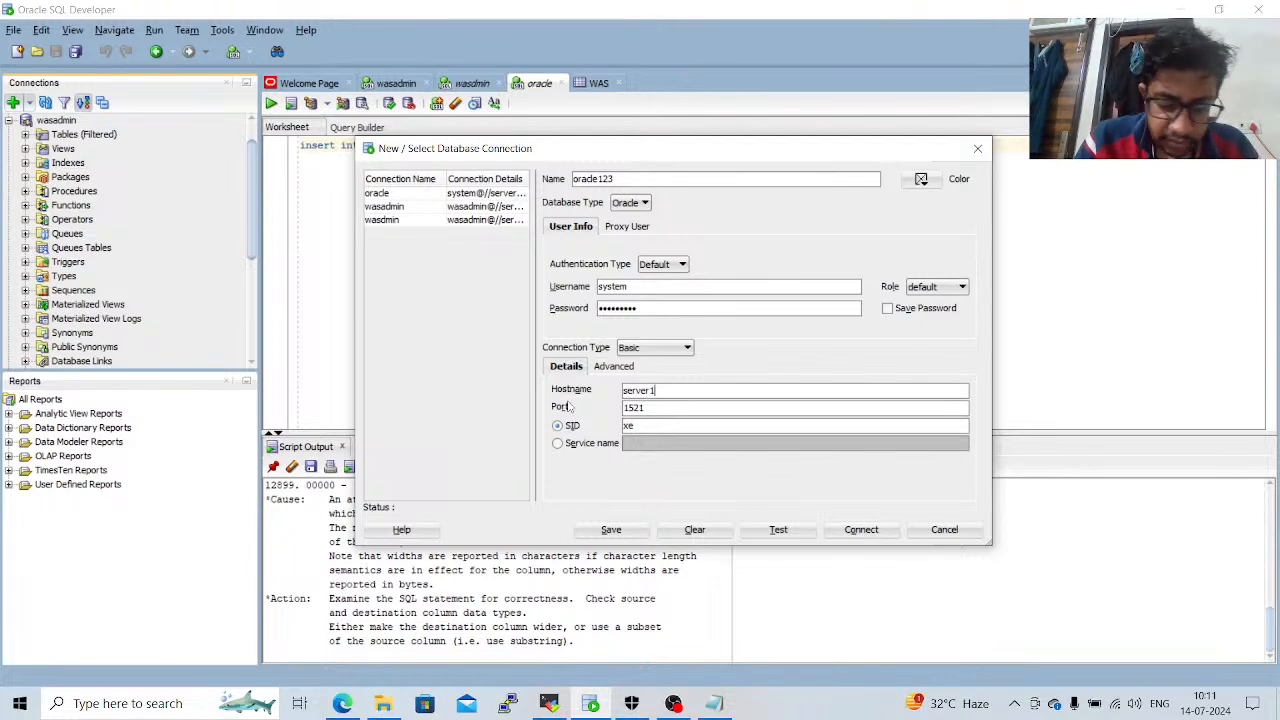
pyautogui.write('server1.middlewaretech.on')
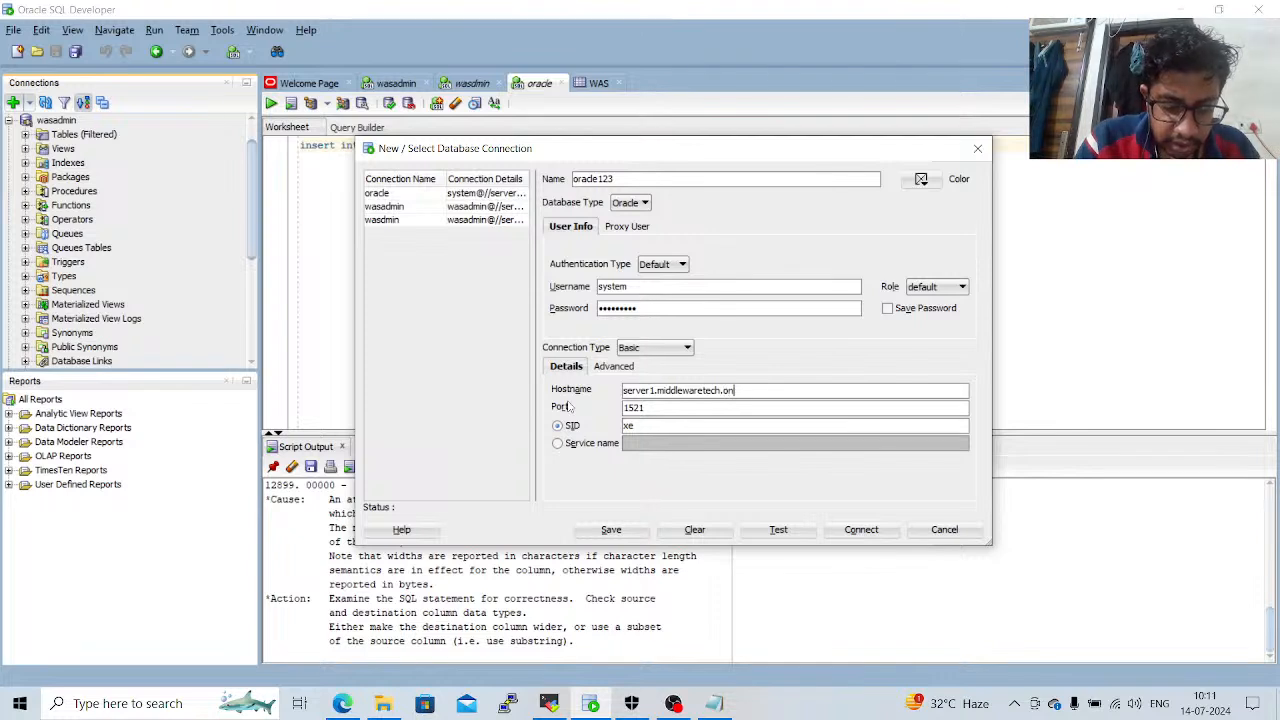
pyautogui.write('line')
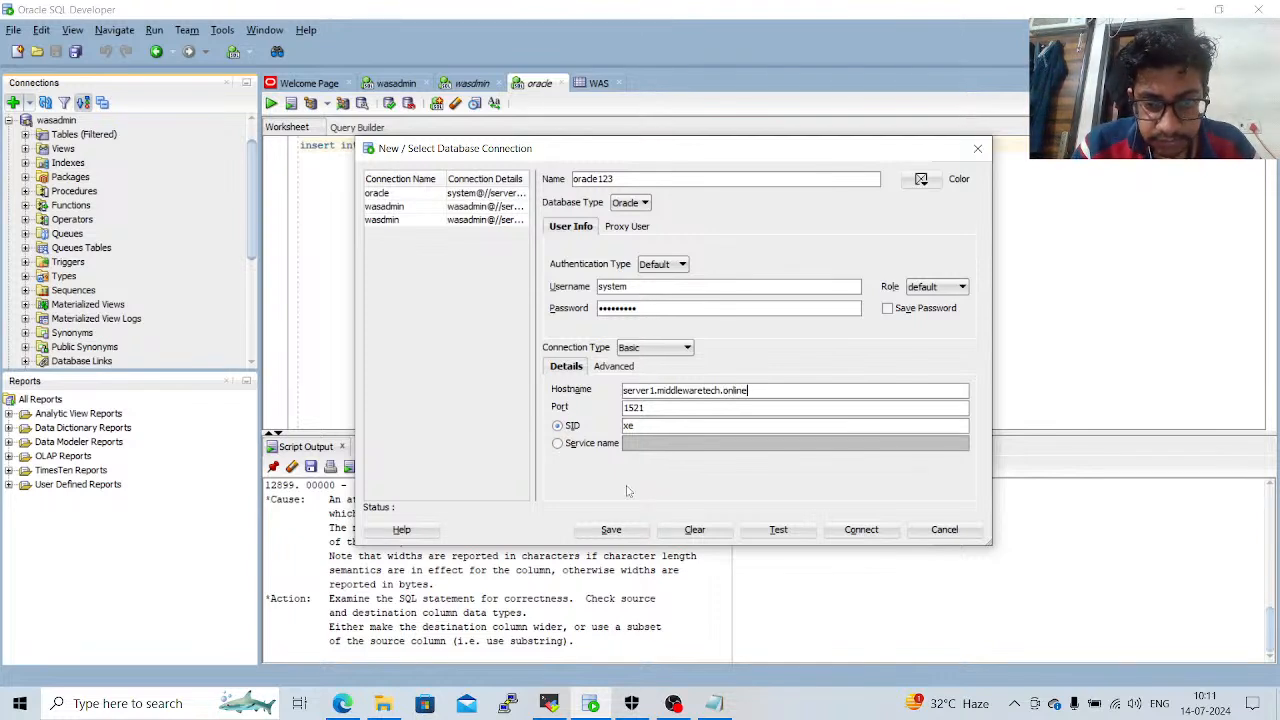
pyautogui.click(789, 534)
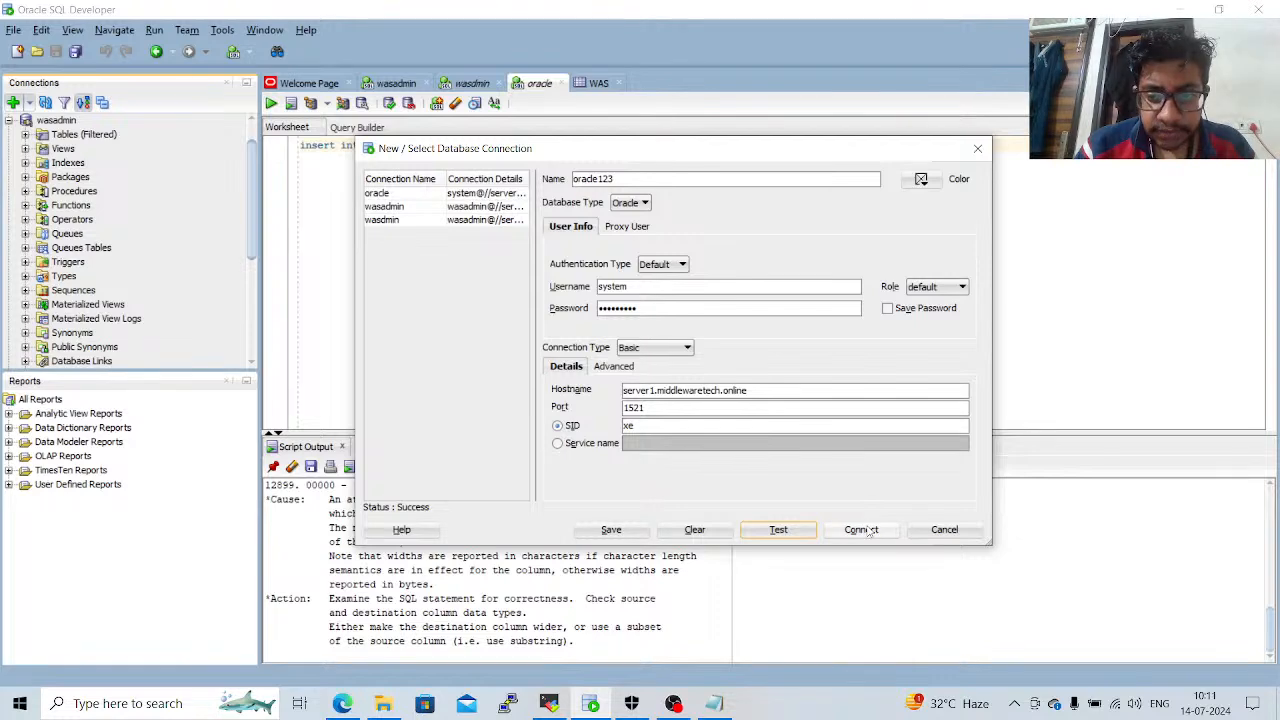
# Close the new connection dialog, switch to the WebSphere console, apply the system data source settings and save them to the master configuration.
pyautogui.click(984, 155)
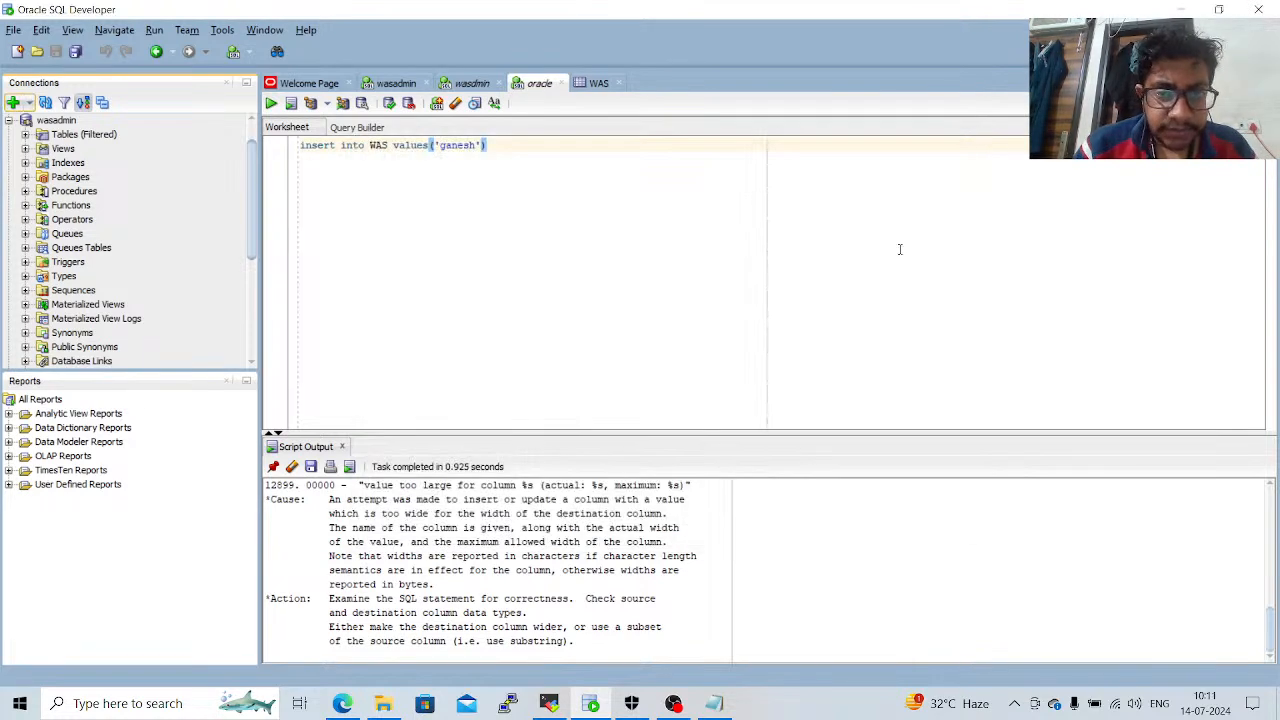
pyautogui.click(342, 703)
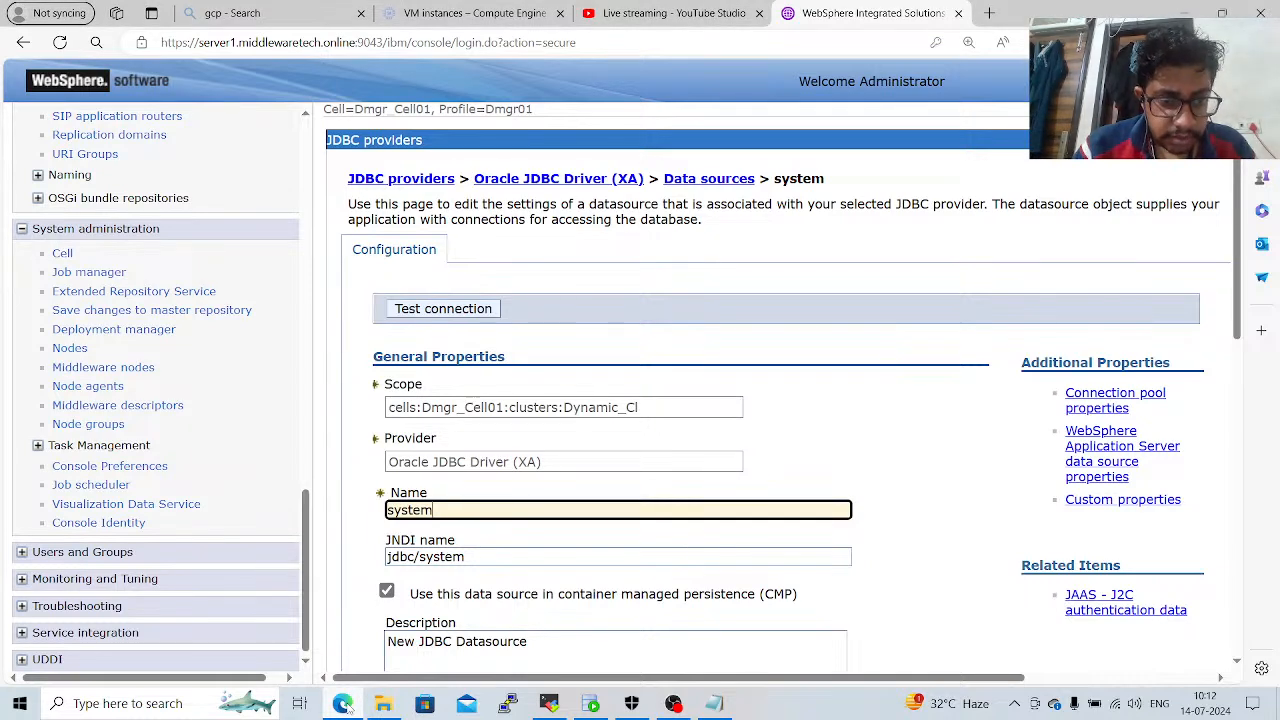
pyautogui.click(348, 566)
pyautogui.scroll(-1, 348, 566)
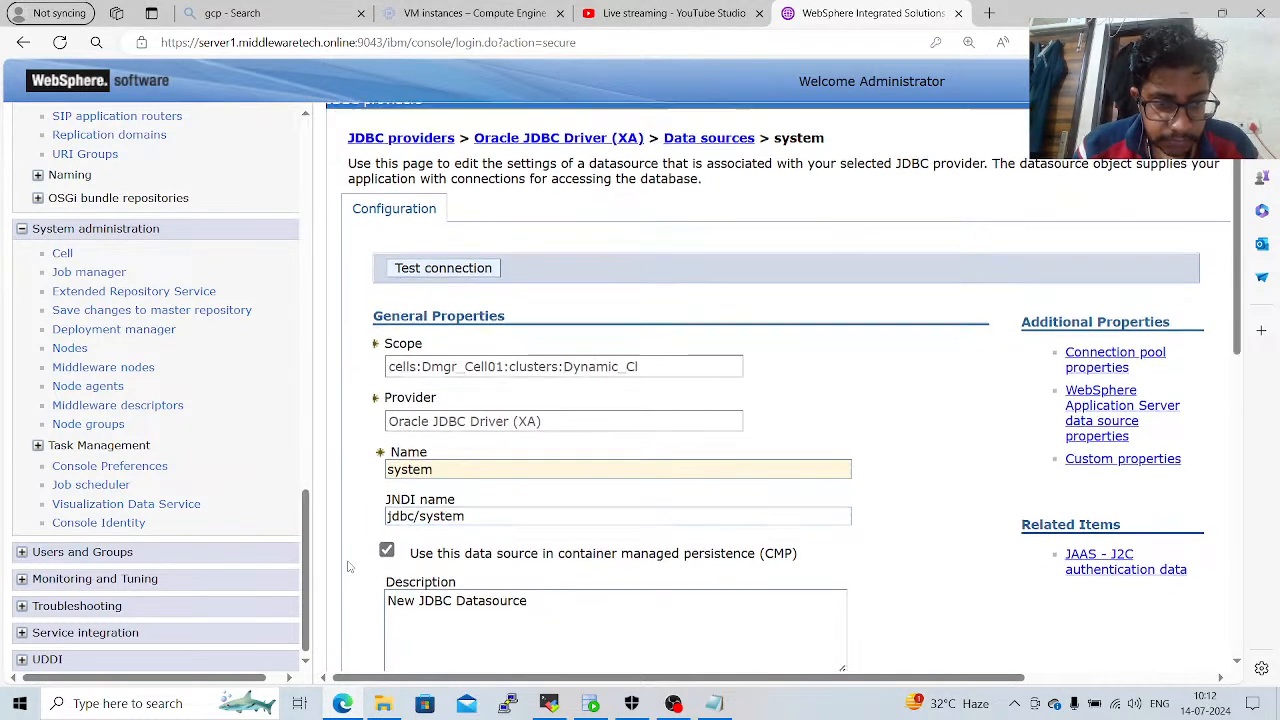
pyautogui.scroll(-7, 348, 566)
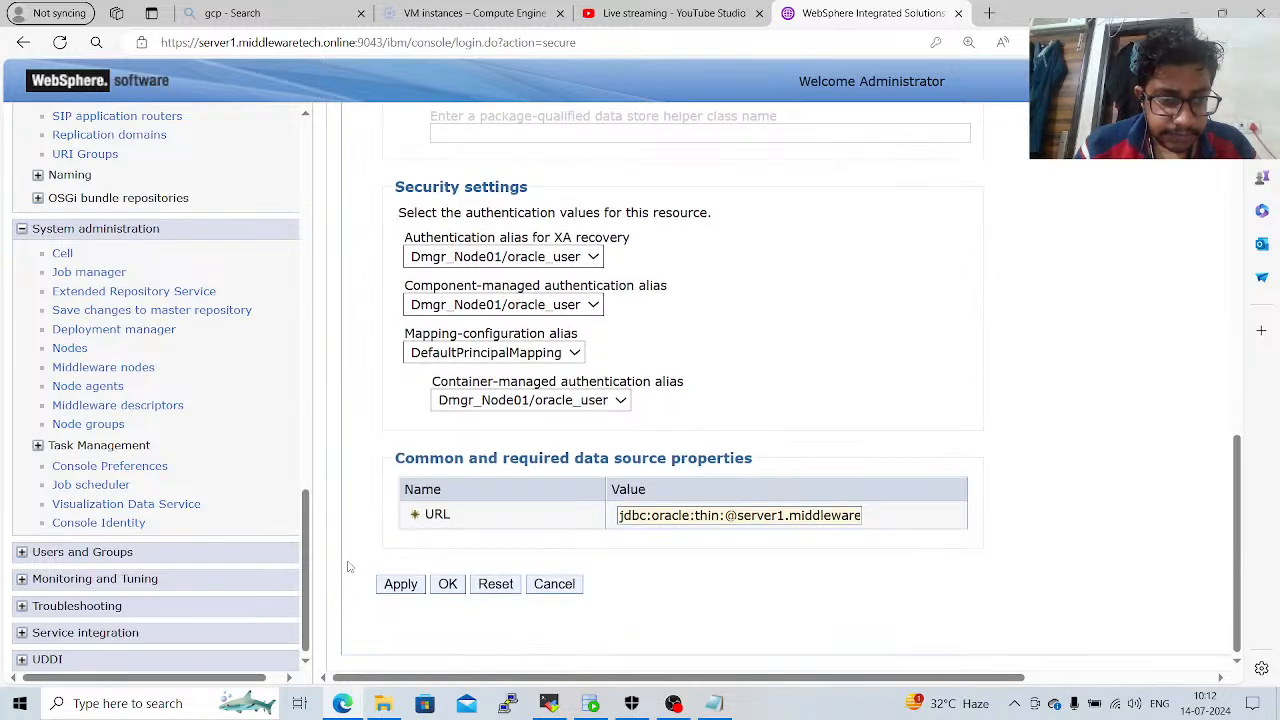
pyautogui.click(400, 584)
pyautogui.scroll(-3, 470, 320)
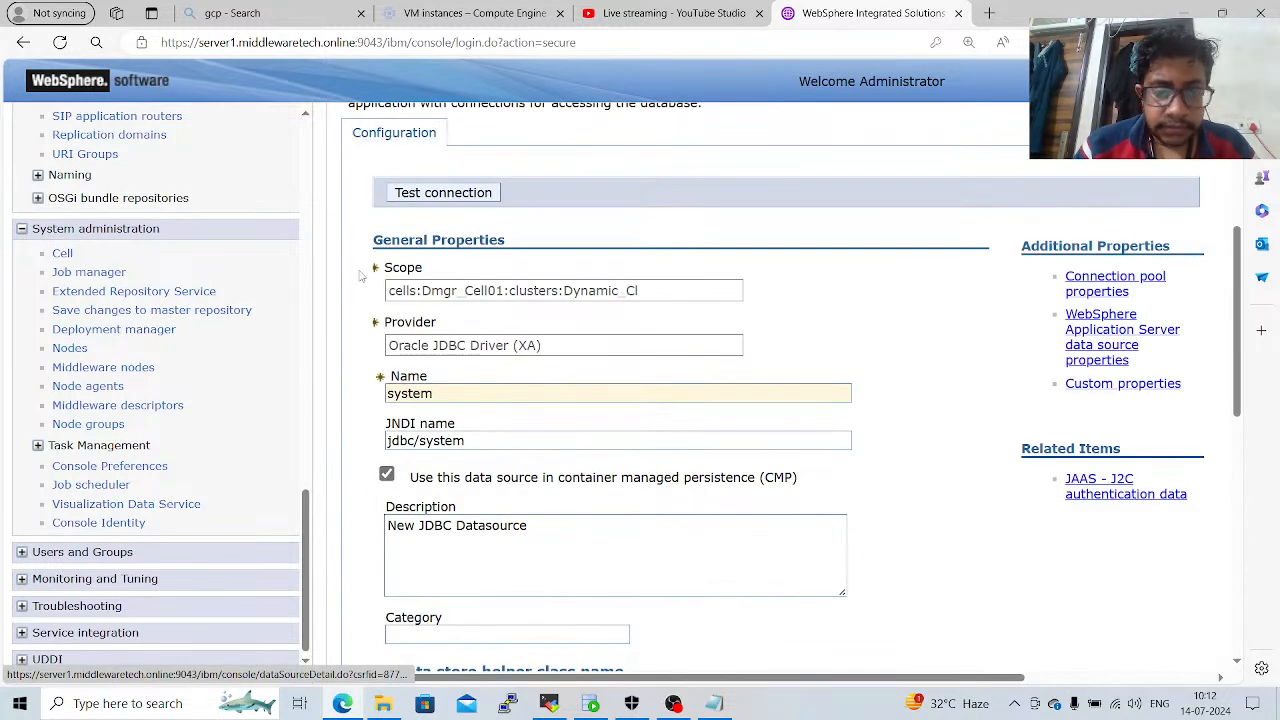
pyautogui.scroll(3, 362, 276)
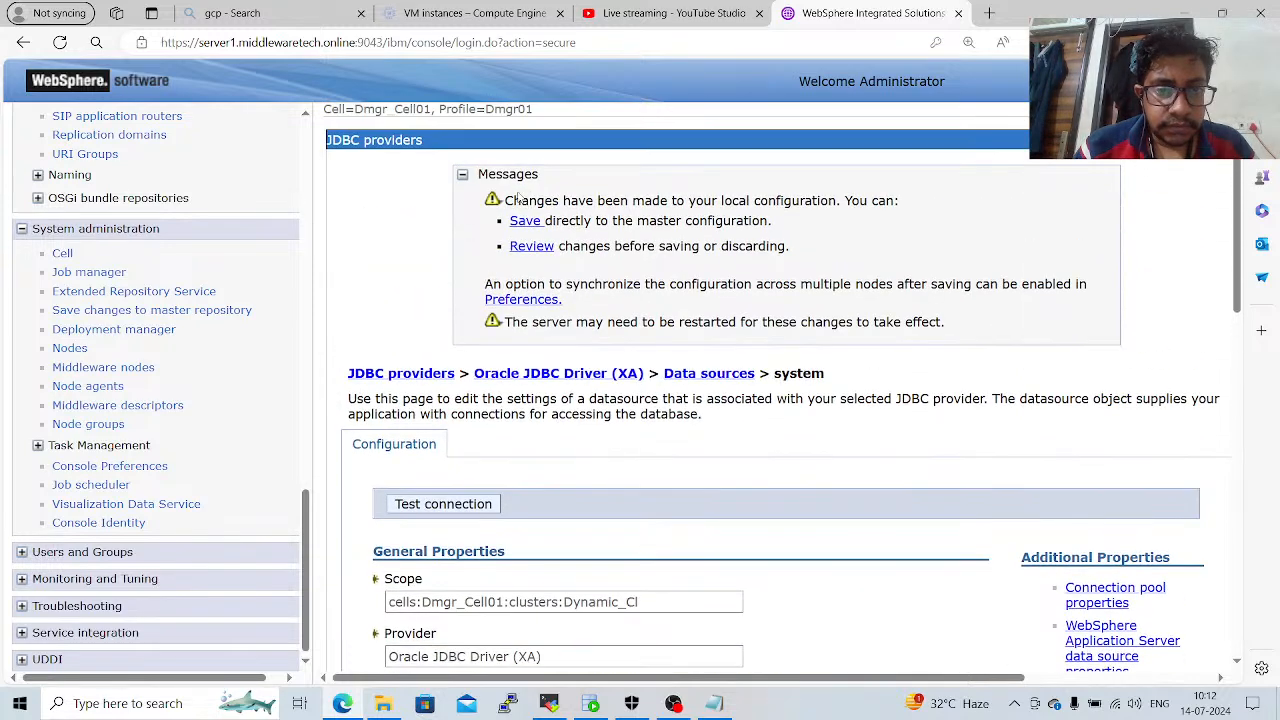
pyautogui.click(525, 222)
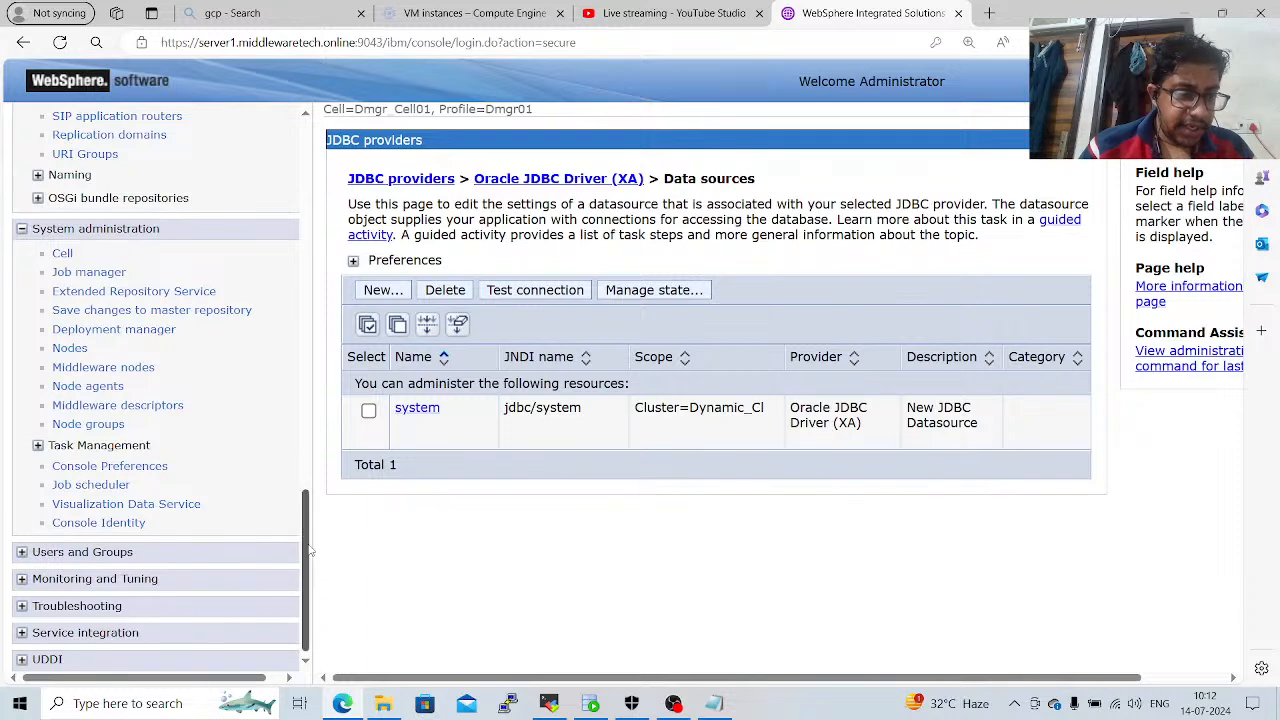
# Restart all servers on nodes AppSrv_Node01 and AppSrv_Node02 from the node agents list and refresh the agents' status.
pyautogui.click(108, 389)
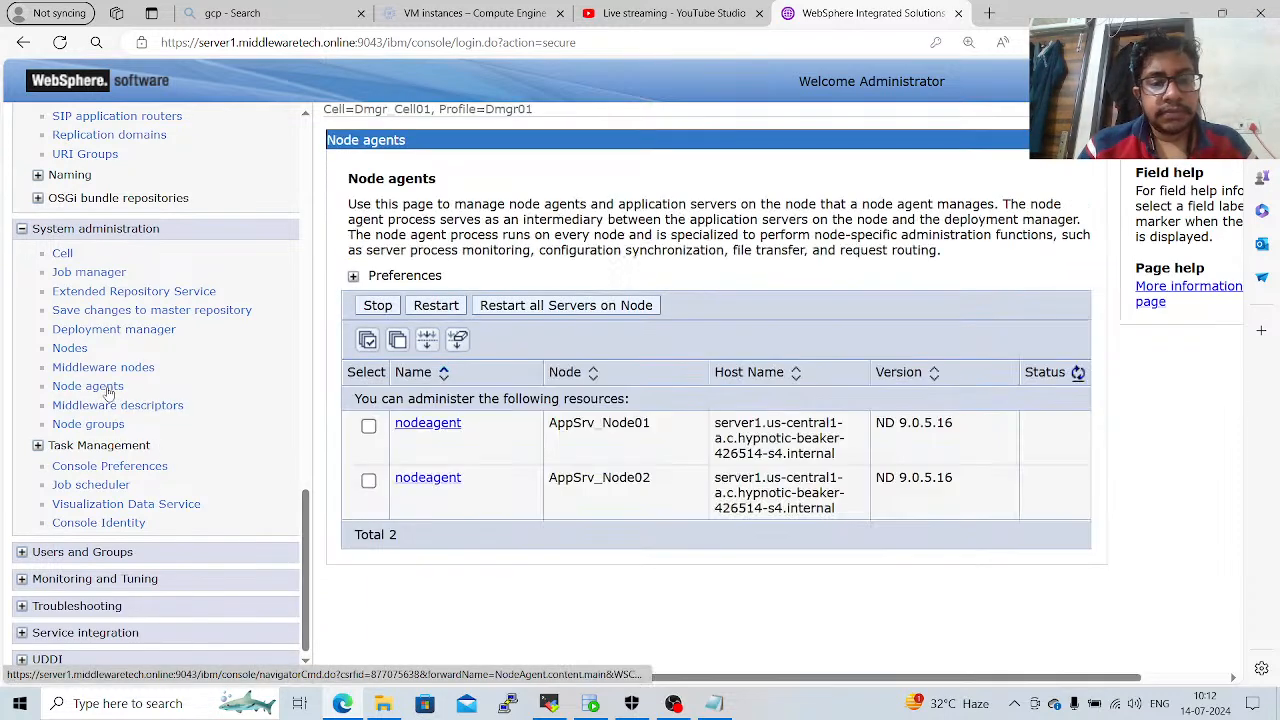
pyautogui.click(369, 342)
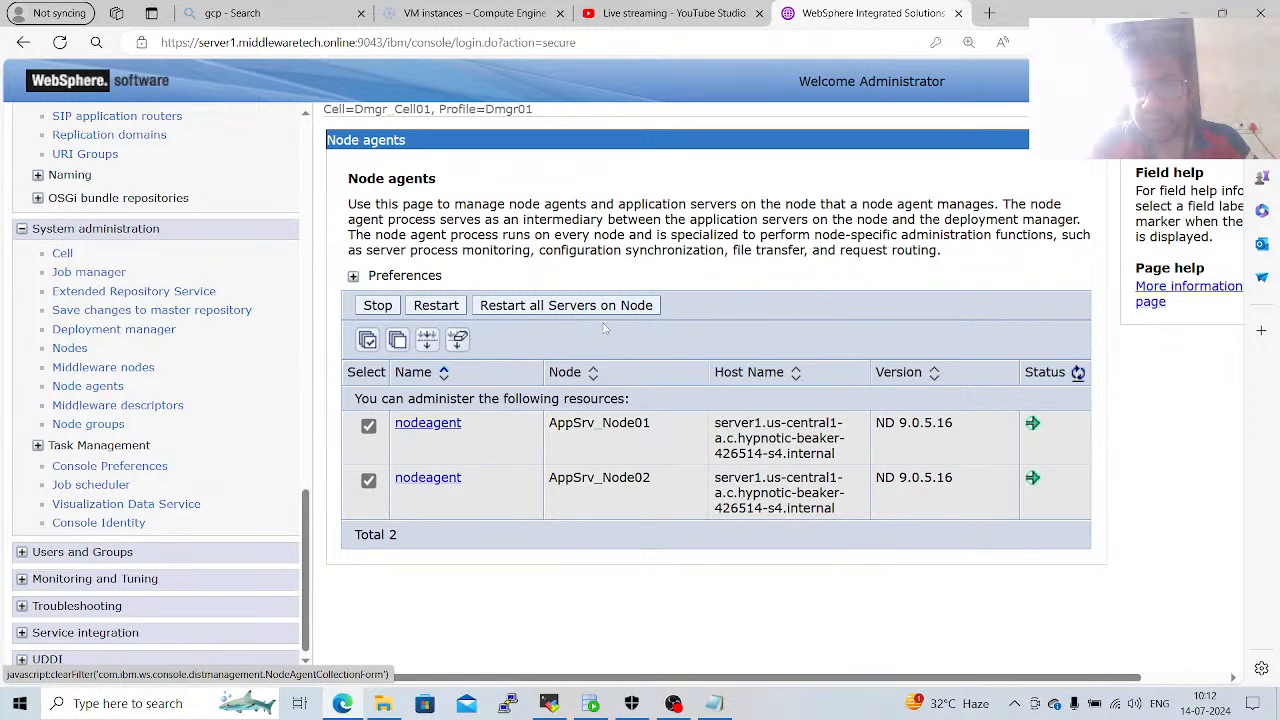
pyautogui.click(636, 307)
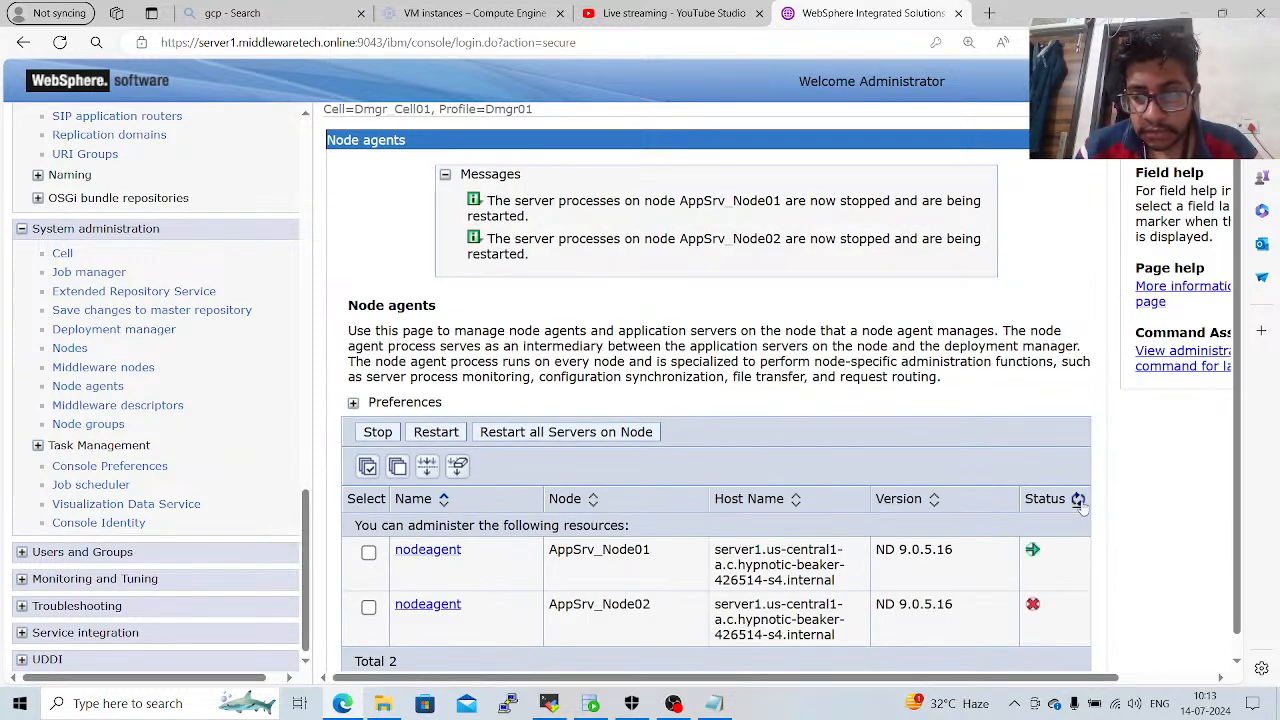
pyautogui.click(1080, 503)
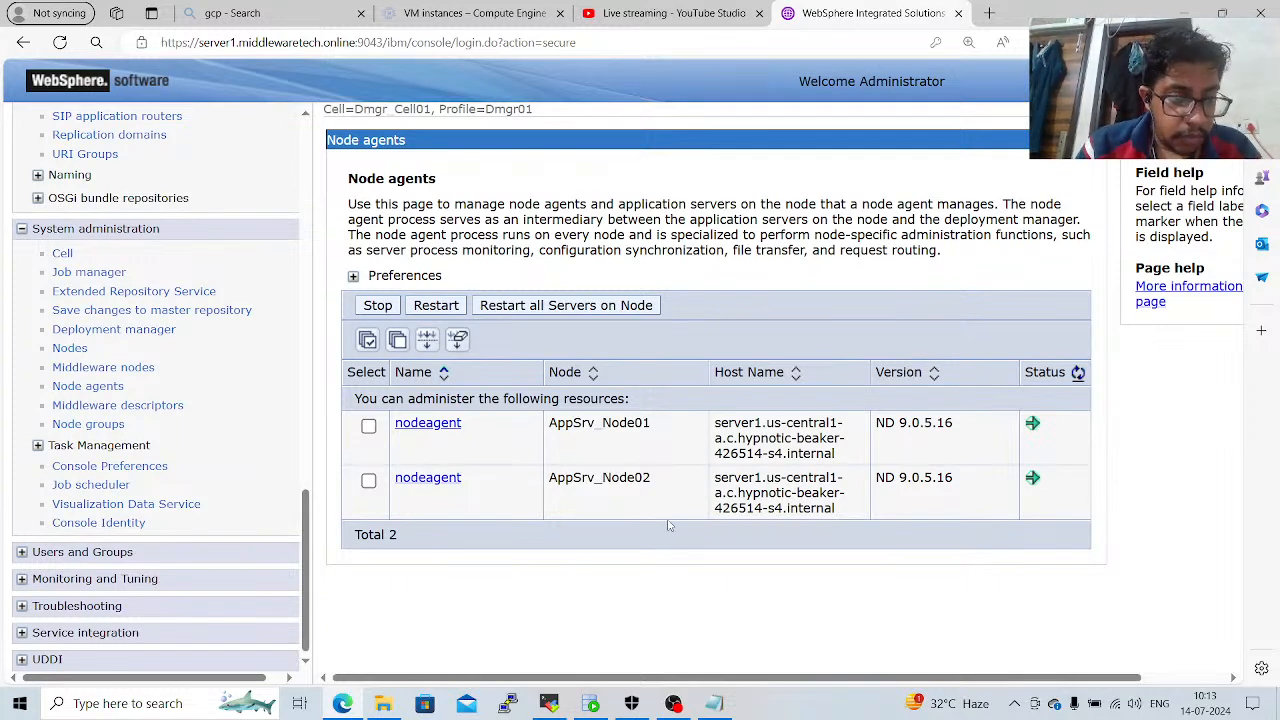
# Test the connection of the system data source under the Oracle JDBC Driver (XA) provider.
pyautogui.moveTo(307, 590); pyautogui.dragTo(298, 365)
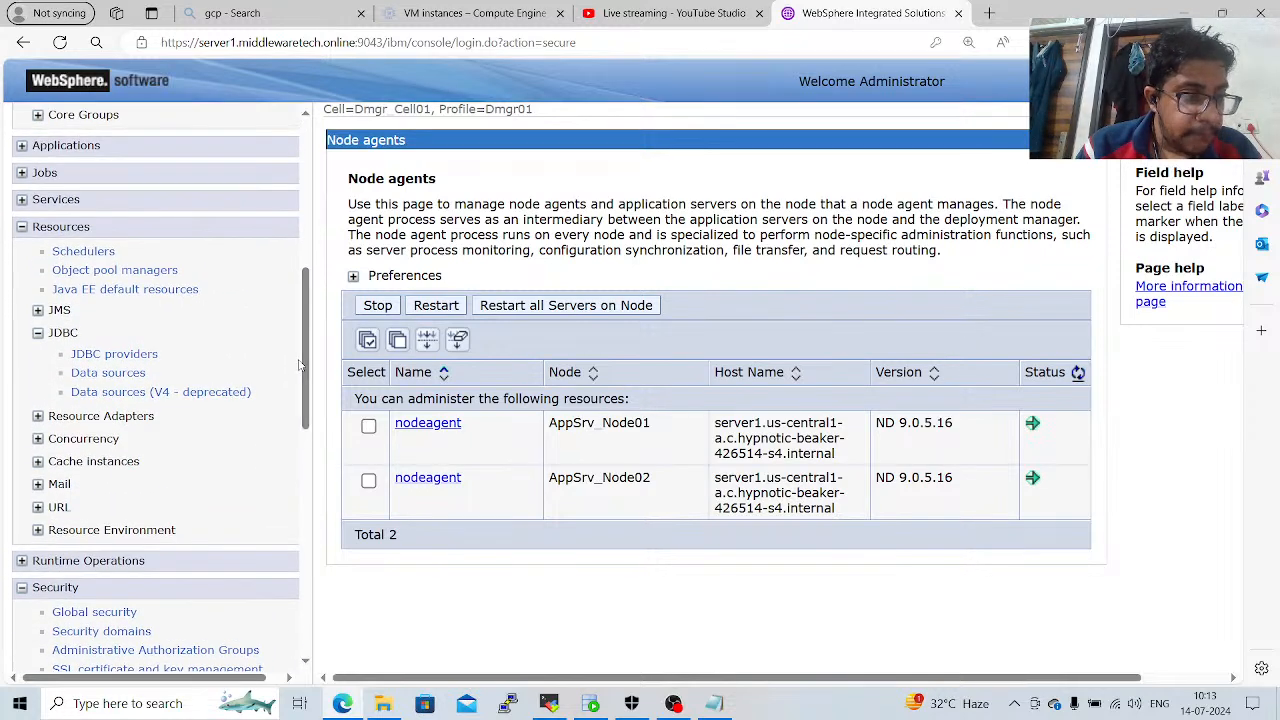
pyautogui.click(150, 356)
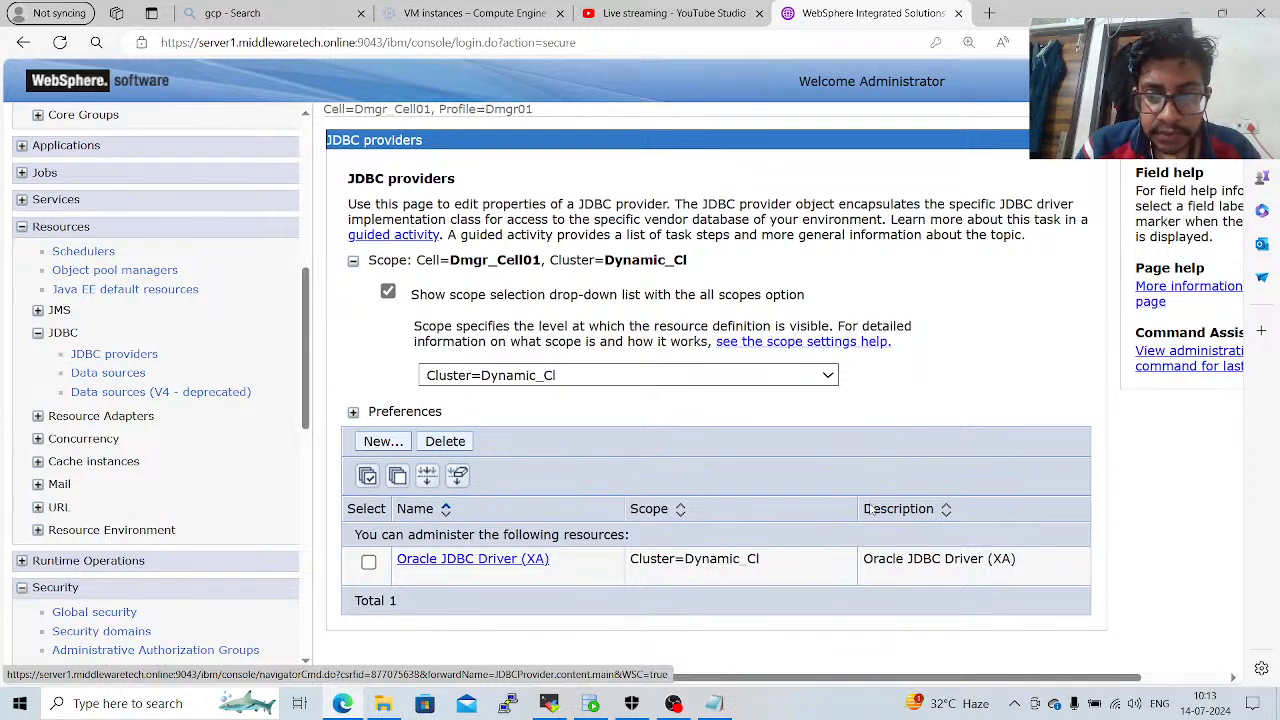
pyautogui.click(534, 562)
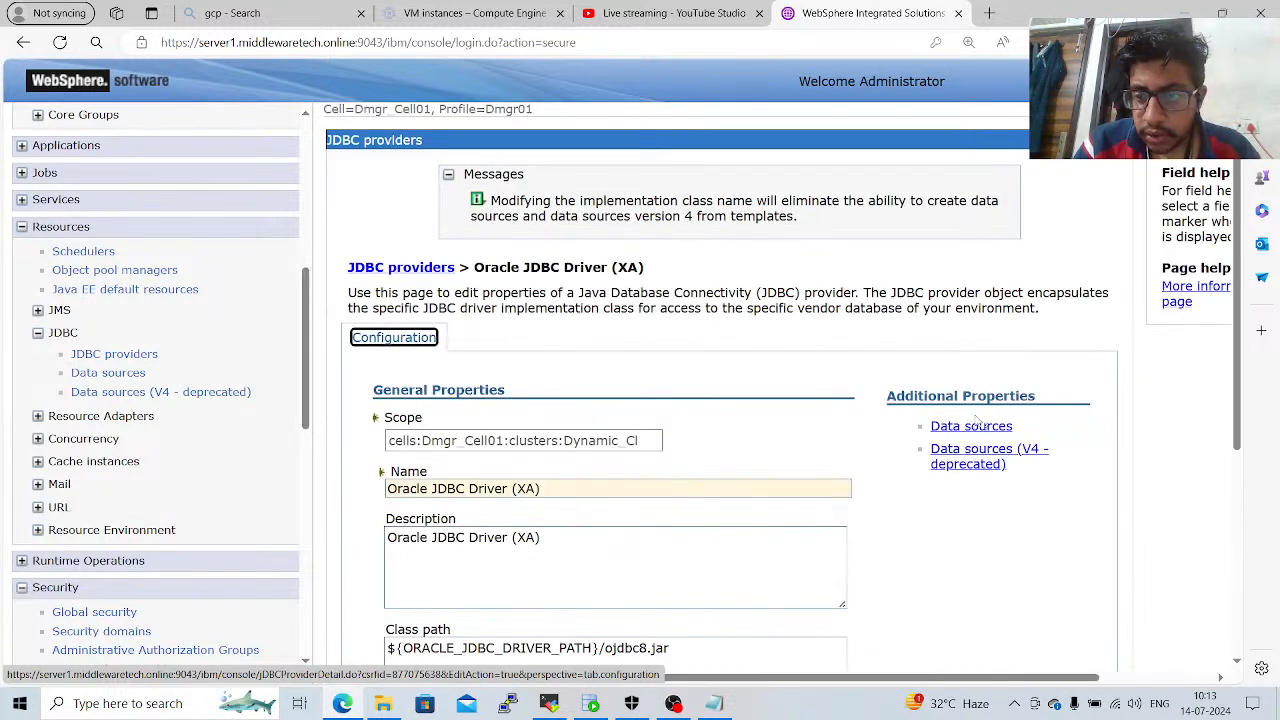
pyautogui.click(971, 428)
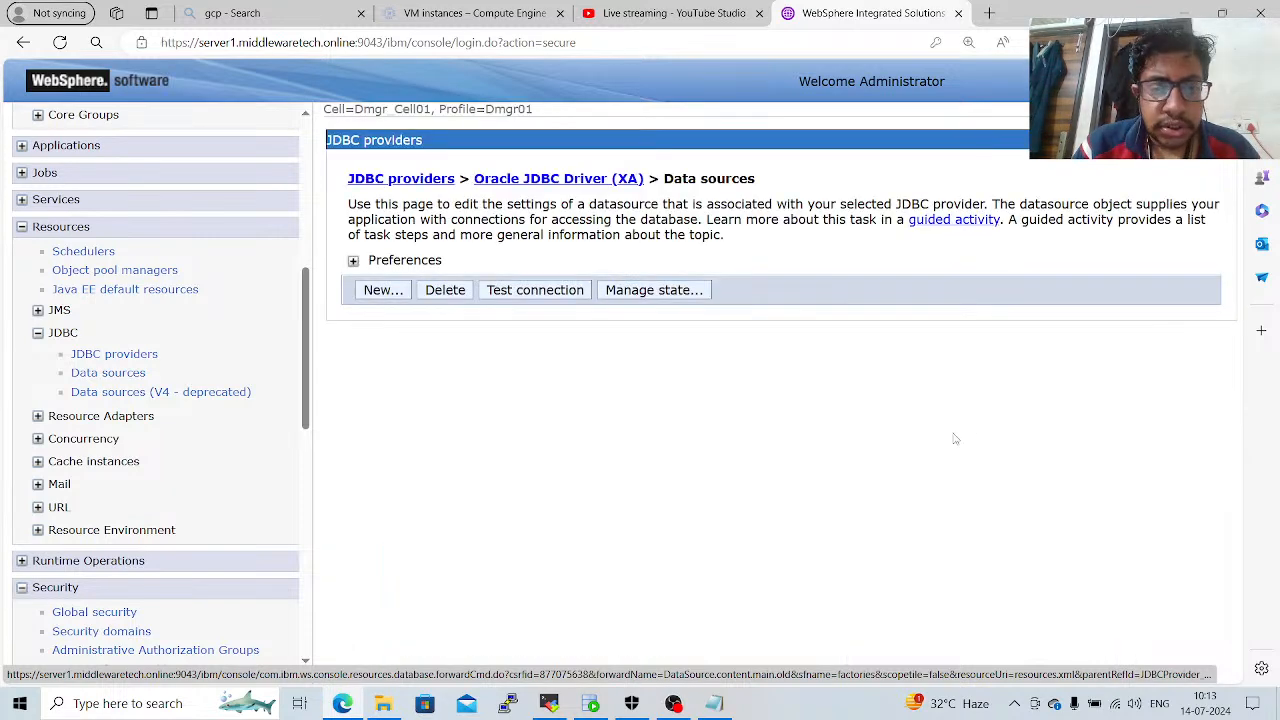
pyautogui.click(368, 411)
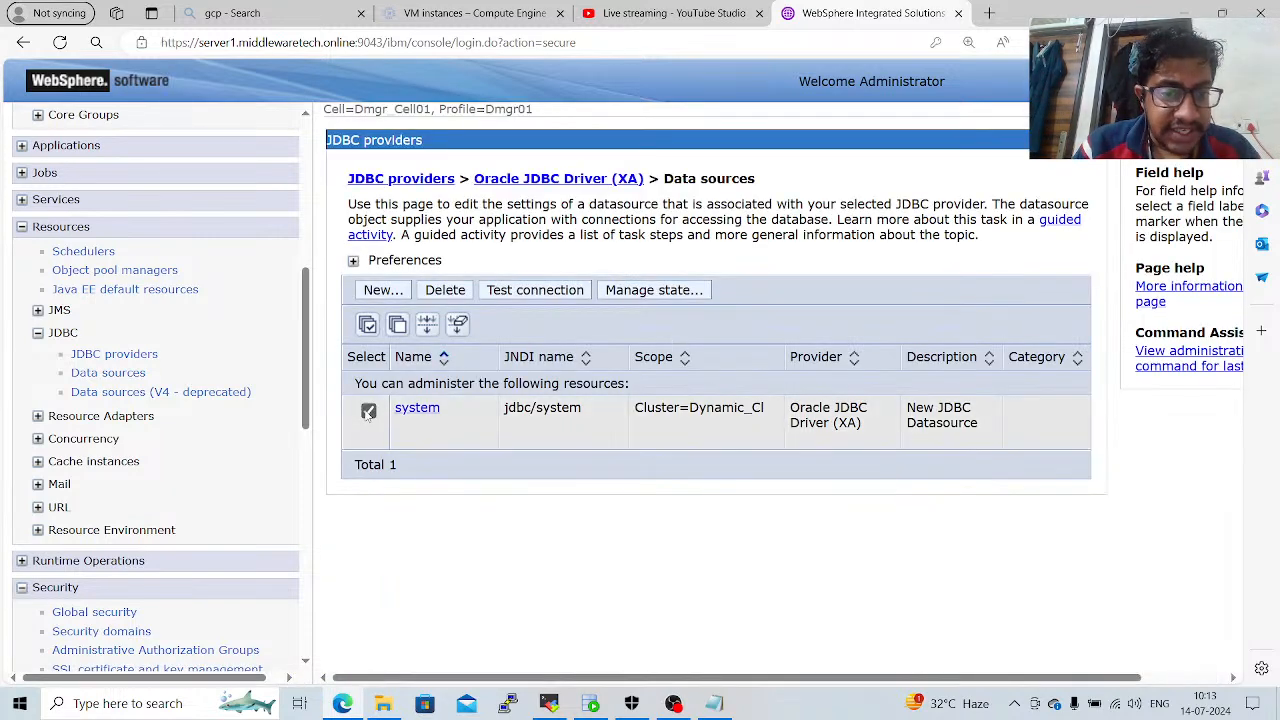
pyautogui.click(541, 292)
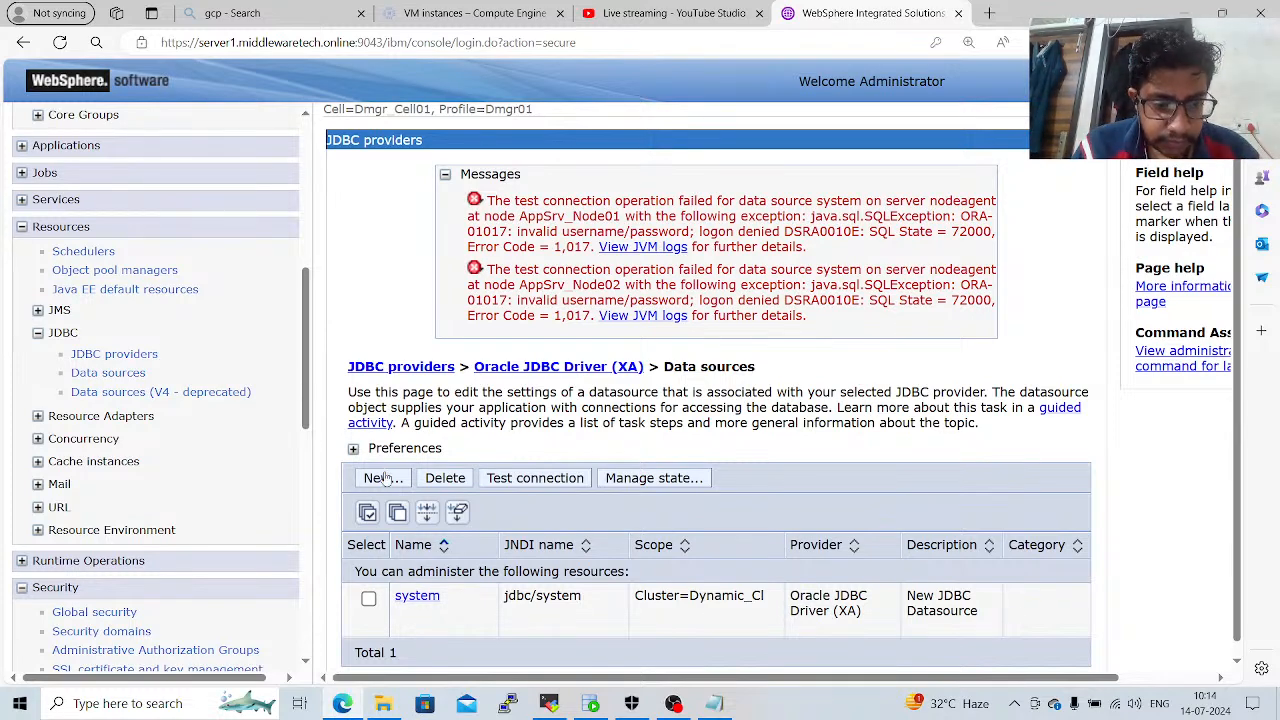
# Set the system data source's XA recovery, component-managed and container-managed authentication aliases to Dmgr_Node01/oracle2 and save to the master configuration.
pyautogui.click(431, 597)
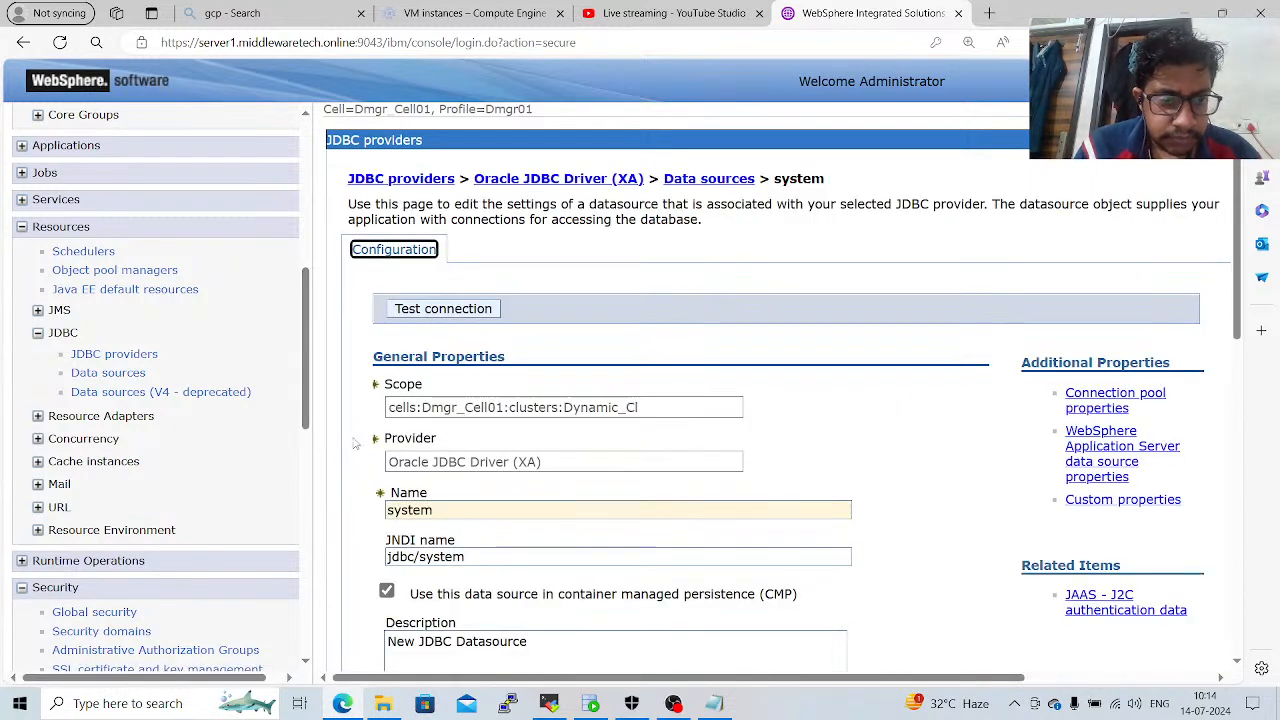
pyautogui.click(797, 467)
pyautogui.scroll(-1, 797, 467)
pyautogui.scroll(-8, 797, 467)
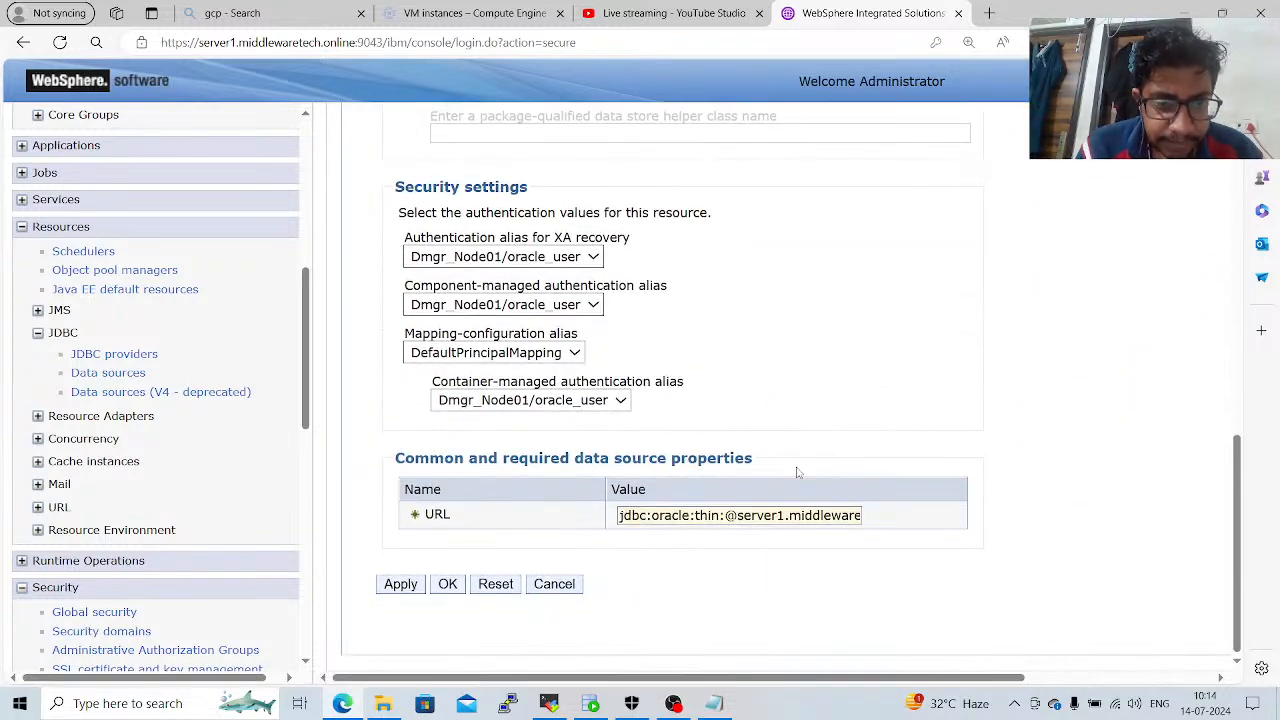
pyautogui.click(568, 256)
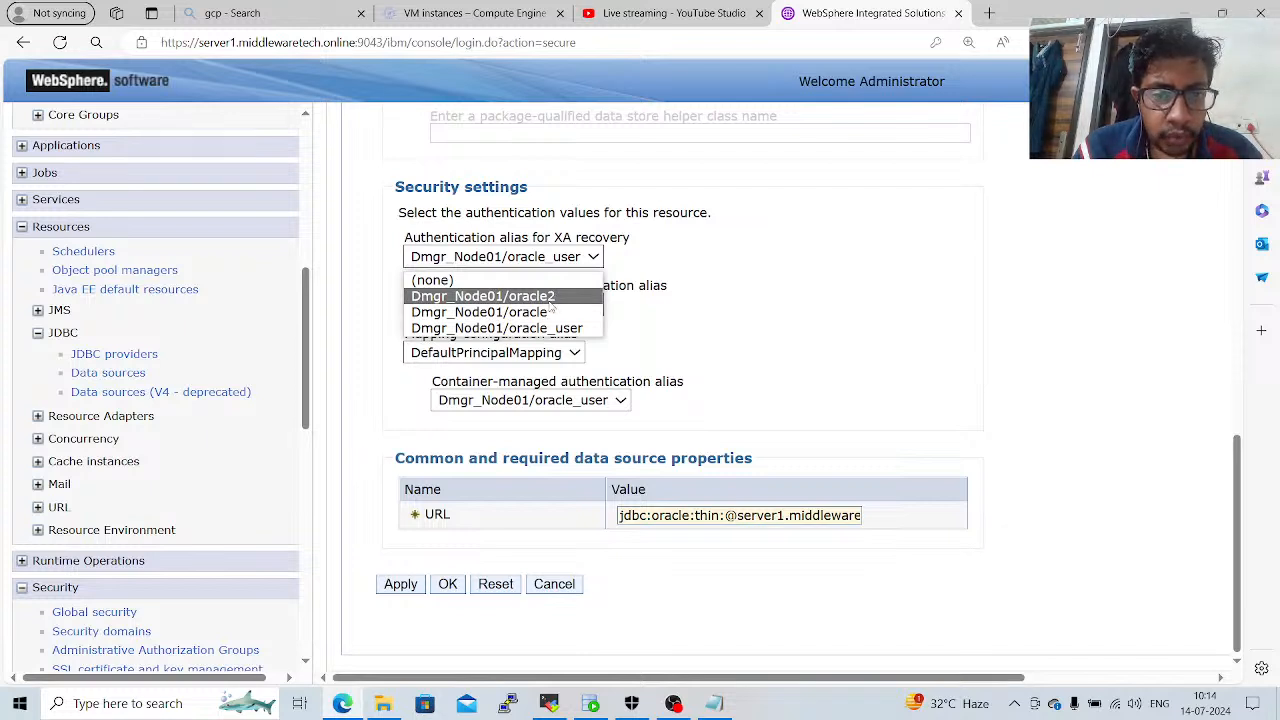
pyautogui.click(549, 298)
pyautogui.click(550, 304)
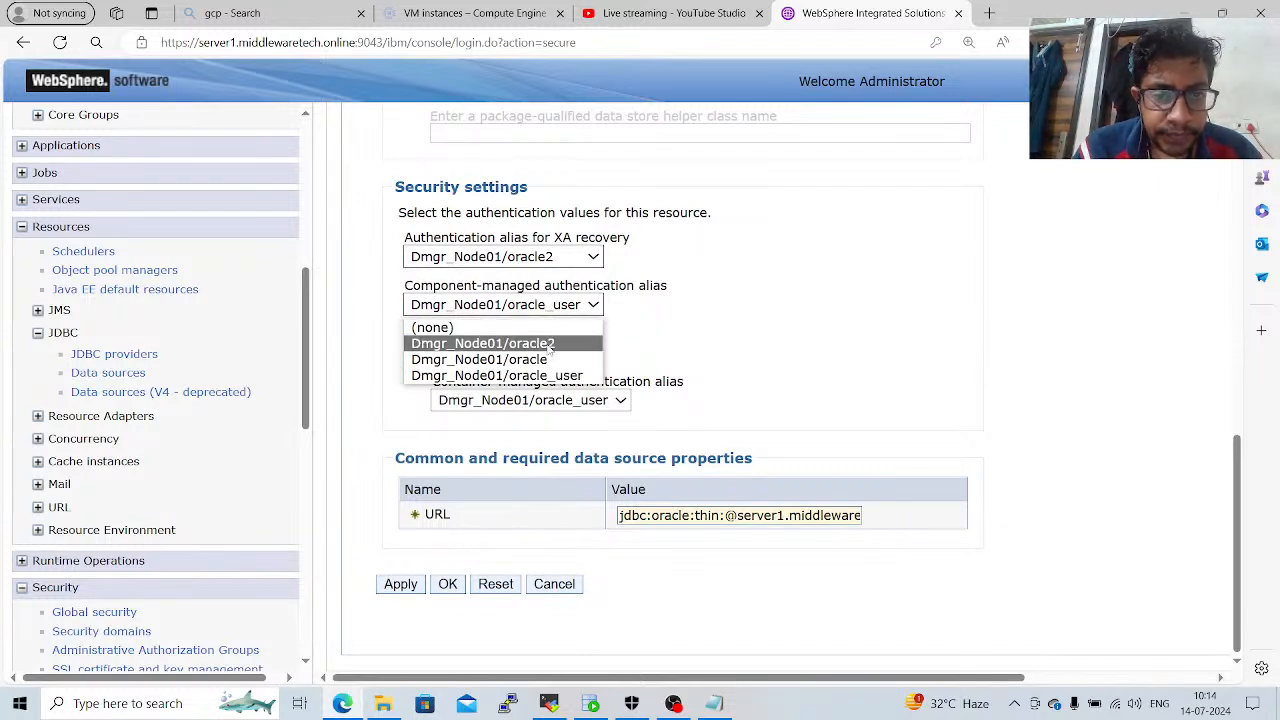
pyautogui.click(549, 345)
pyautogui.click(565, 402)
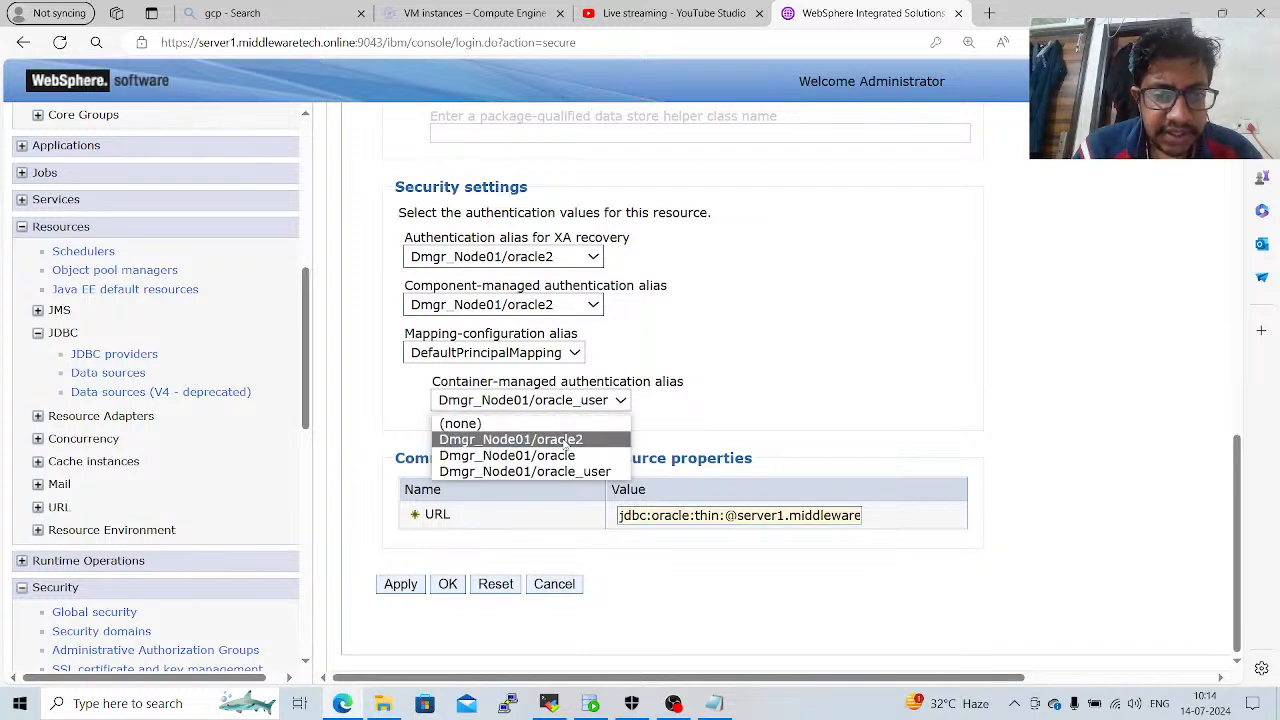
pyautogui.click(567, 443)
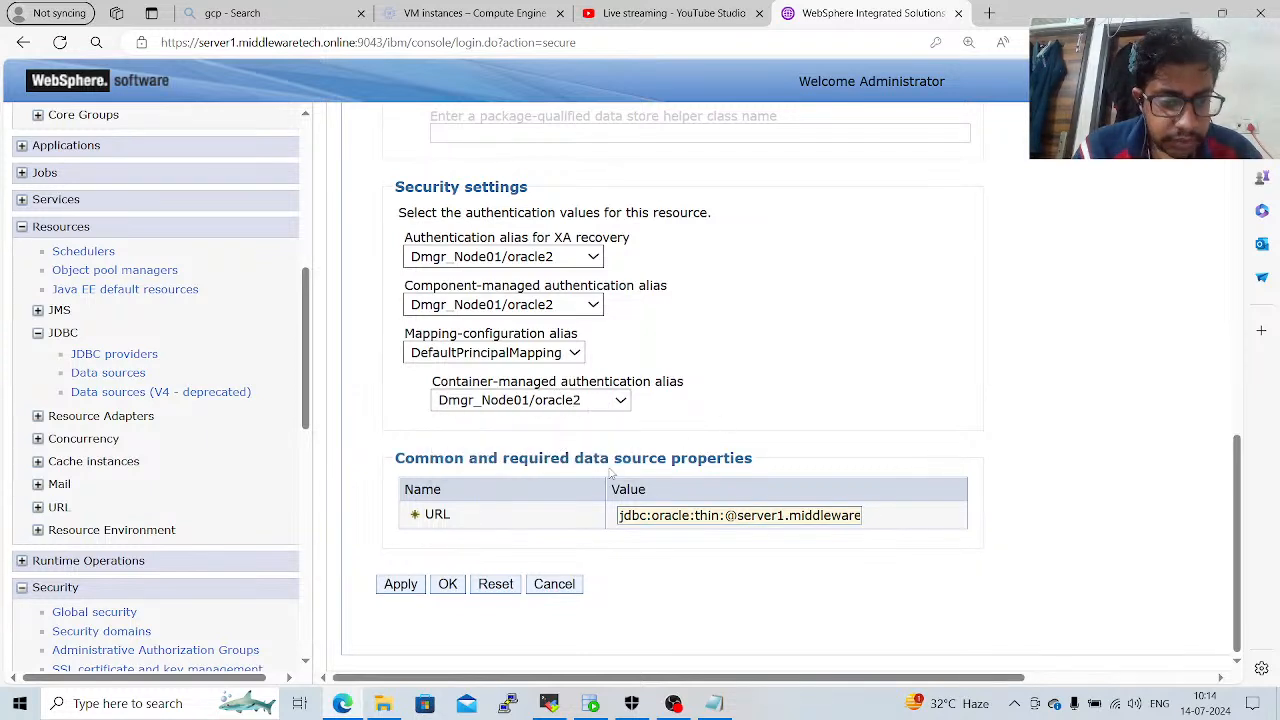
pyautogui.click(448, 584)
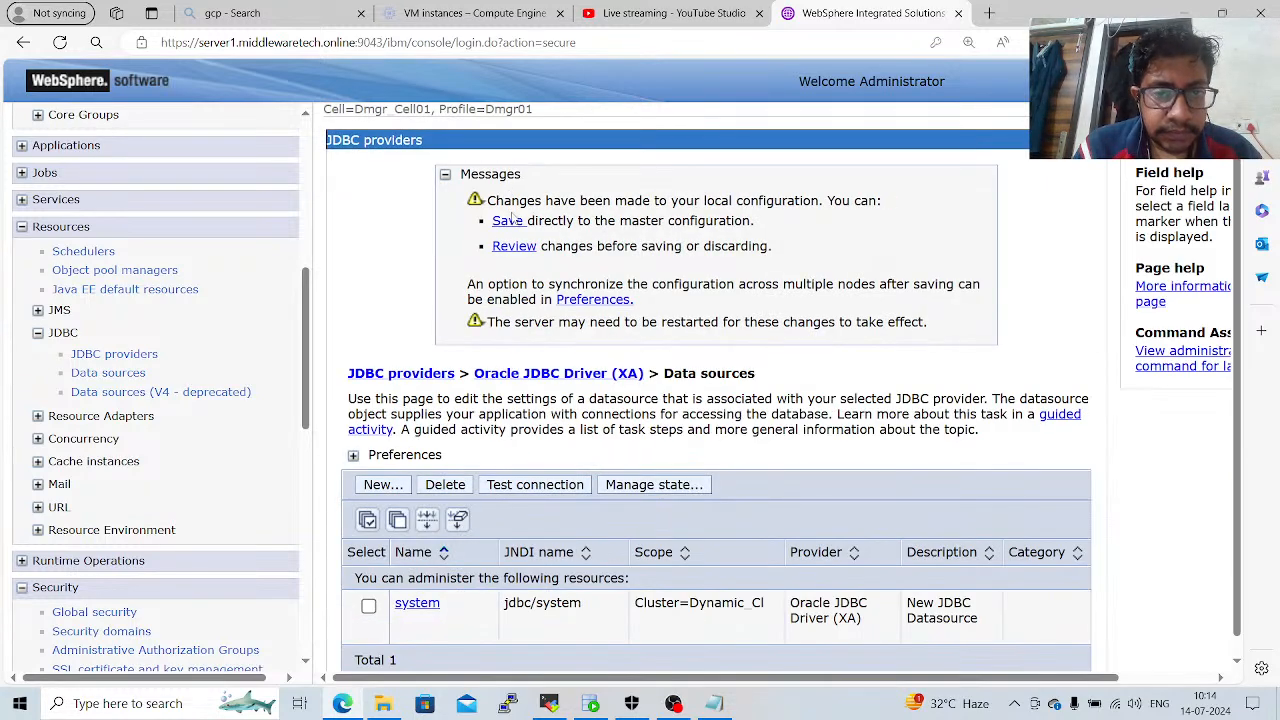
pyautogui.click(507, 221)
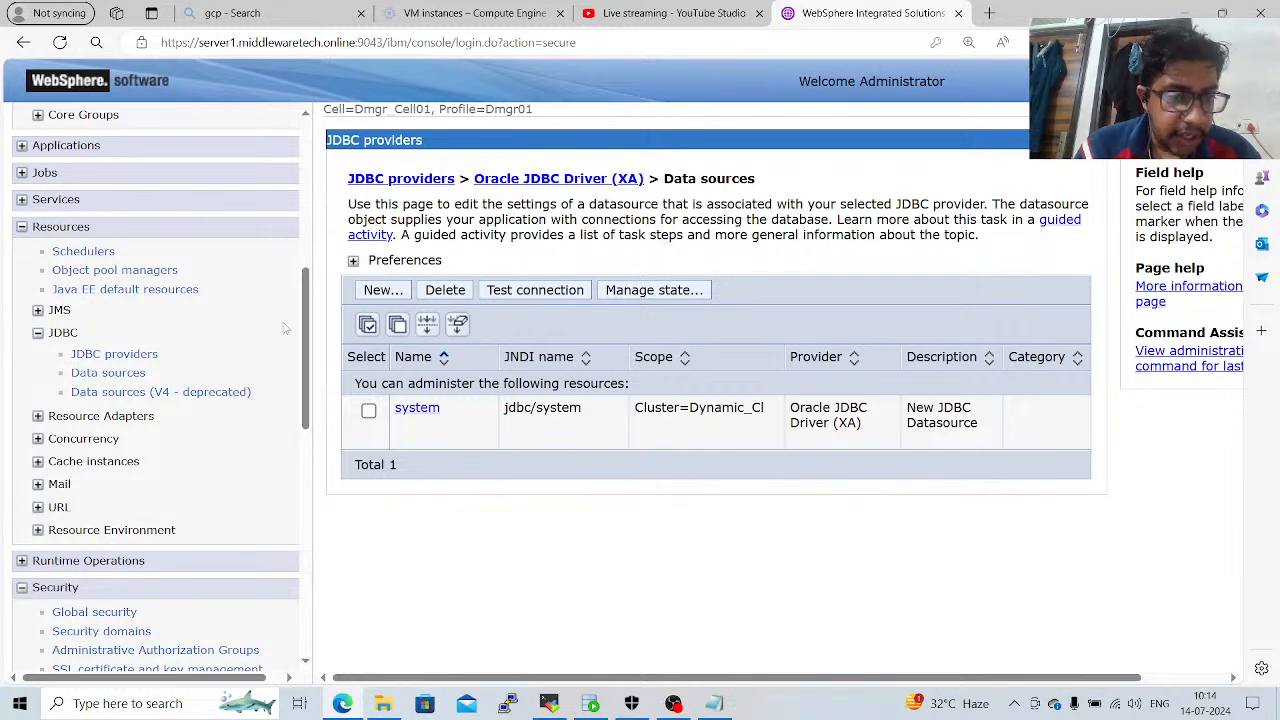
# Open the JAAS J2C authentication data in global security to check the user ID behind each alias.
pyautogui.moveTo(307, 360); pyautogui.dragTo(352, 479)
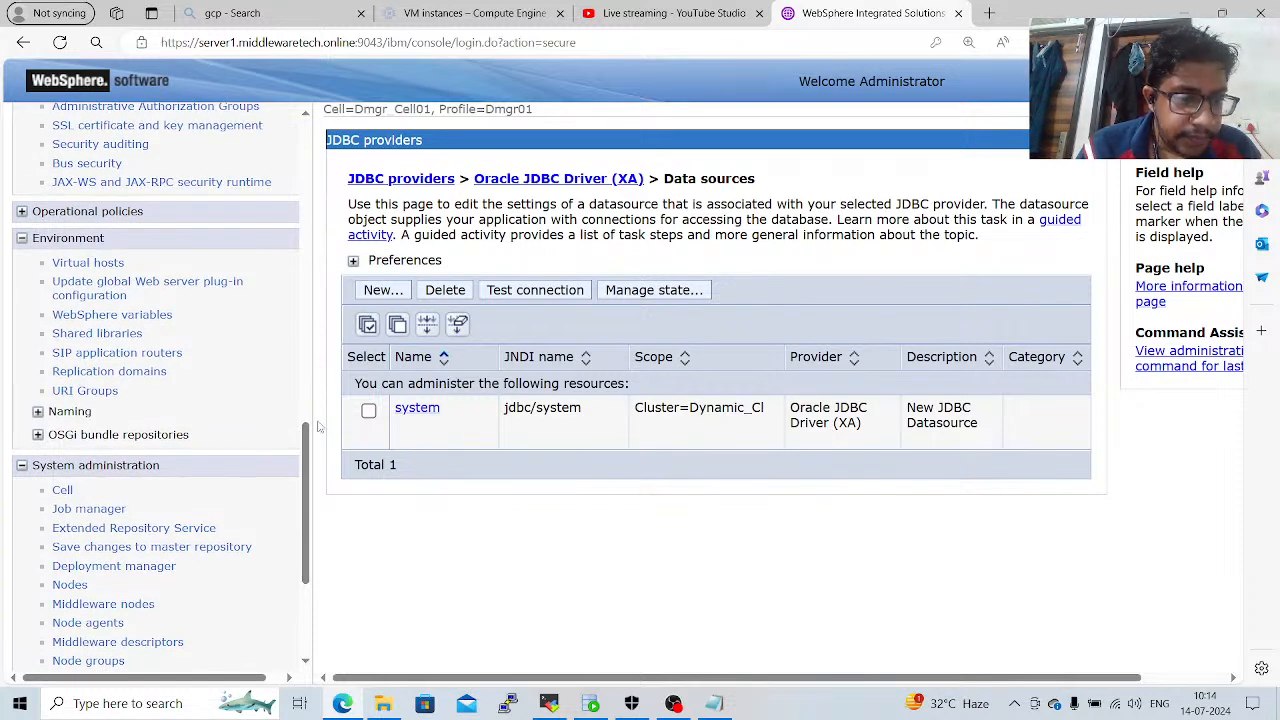
pyautogui.moveTo(310, 437); pyautogui.dragTo(316, 386)
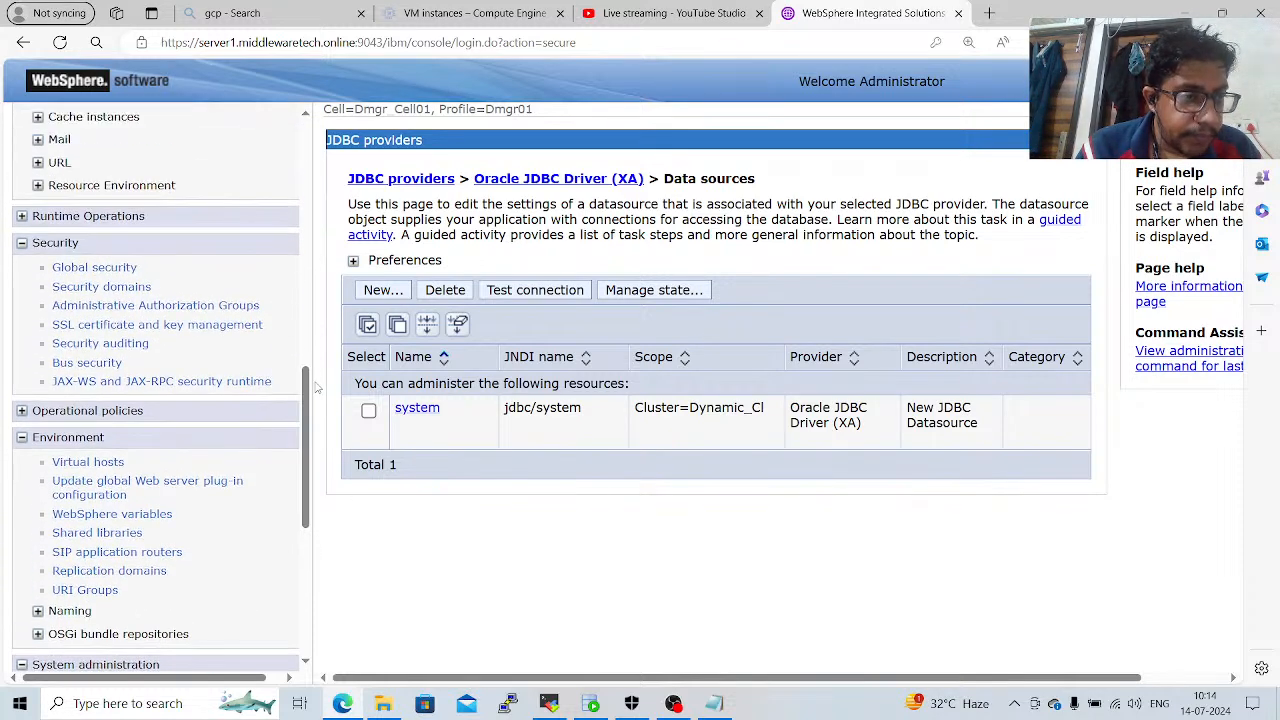
pyautogui.click(94, 267)
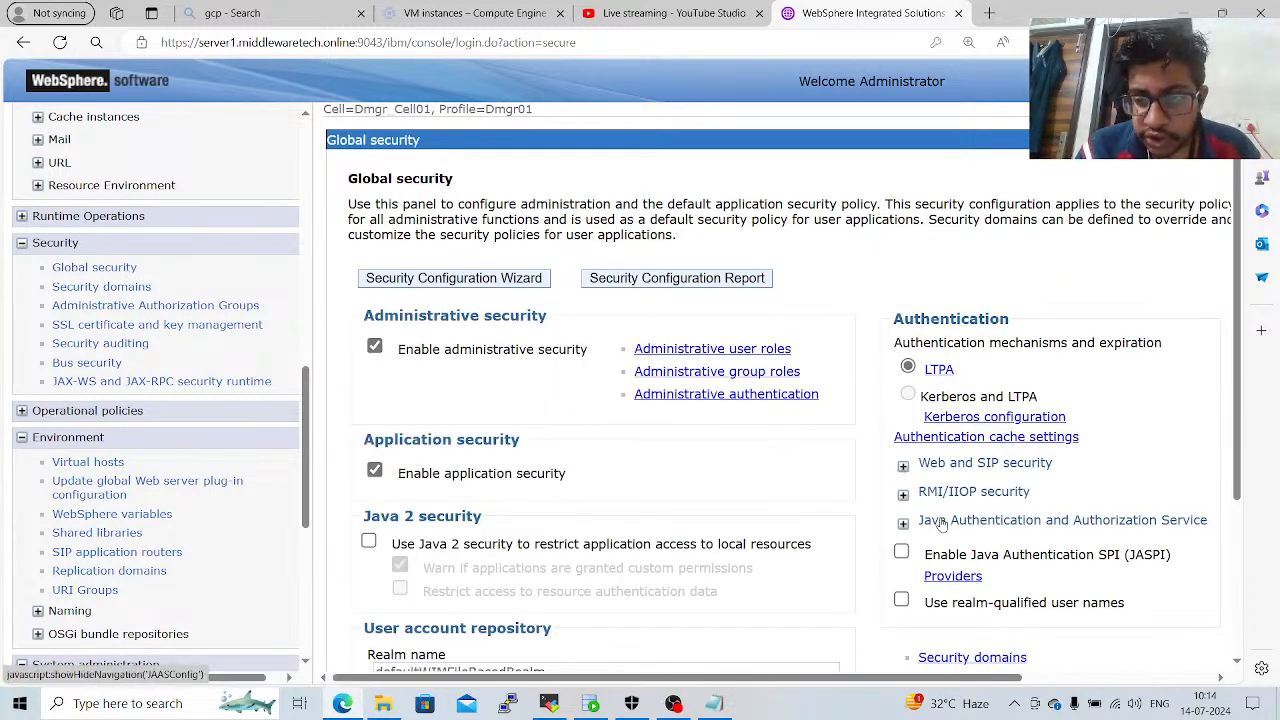
pyautogui.click(942, 521)
pyautogui.click(970, 596)
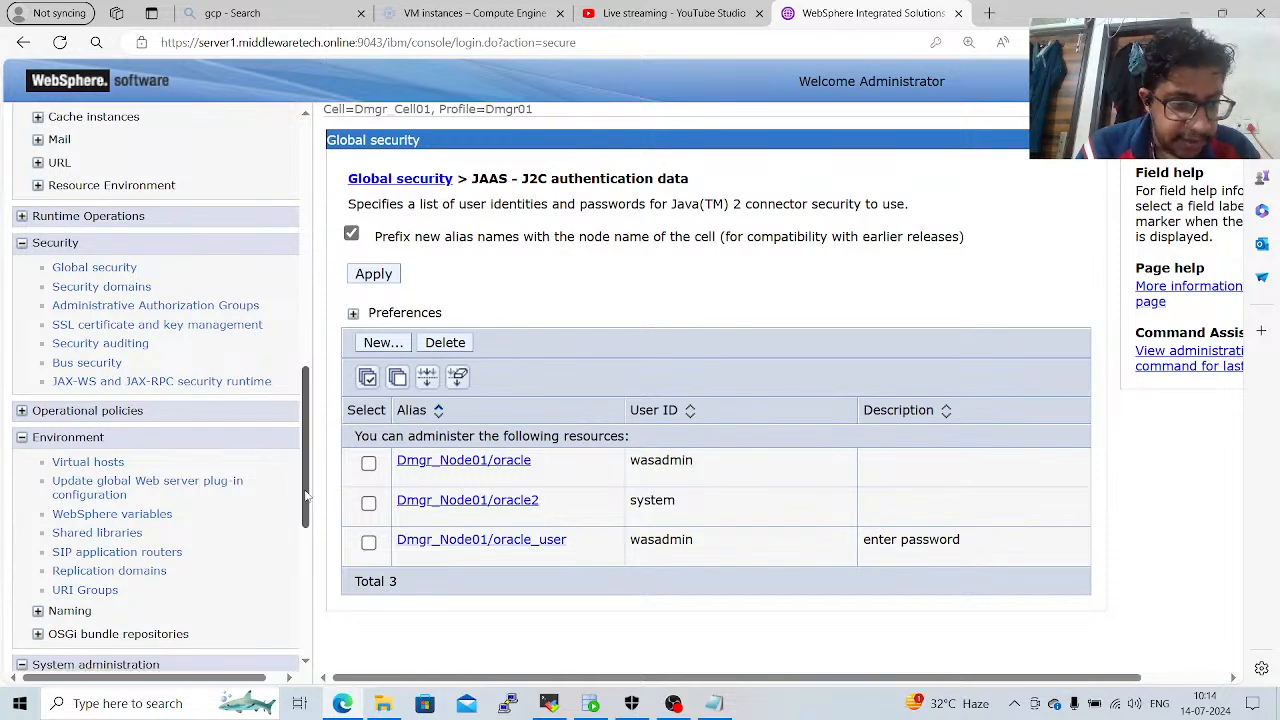
# Select both node agents again and restart all servers on their nodes to load the new authentication aliases.
pyautogui.moveTo(307, 496)
pyautogui.mouseDown()
pyautogui.moveTo(325, 654)
pyautogui.moveTo(348, 500)
pyautogui.moveTo(302, 512)
pyautogui.moveTo(302, 490)
pyautogui.mouseUp()
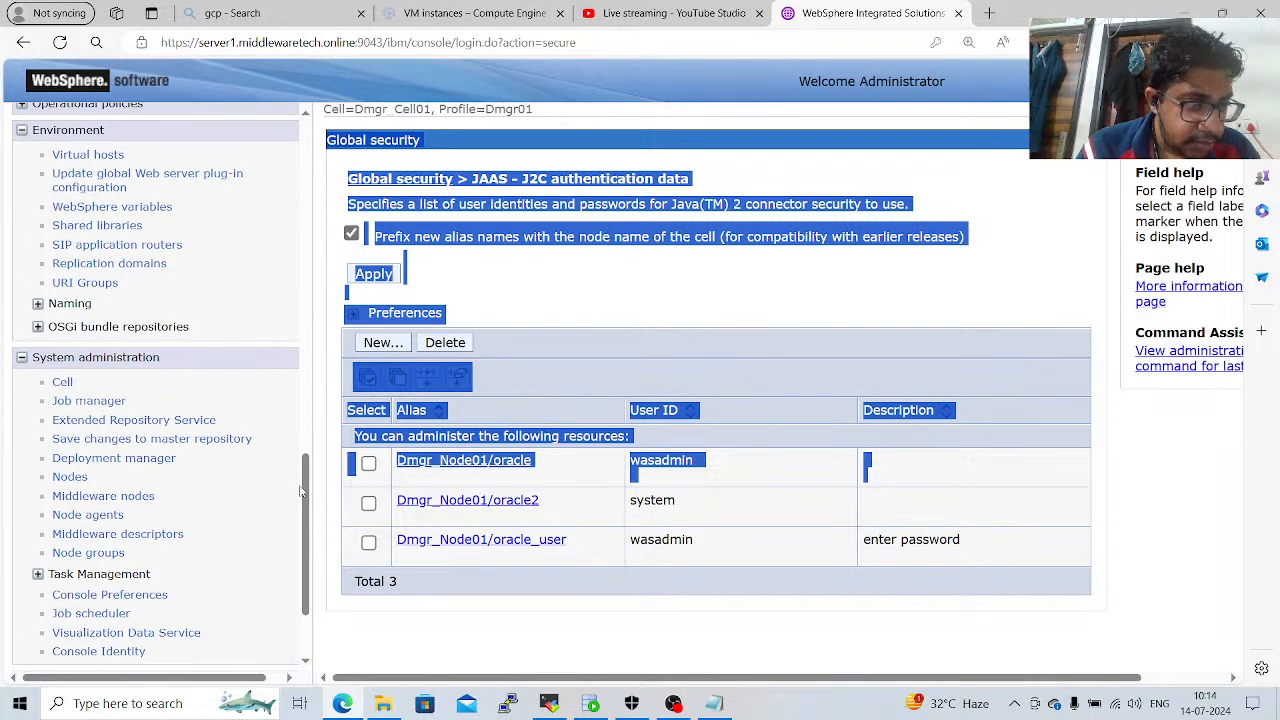
pyautogui.click(101, 516)
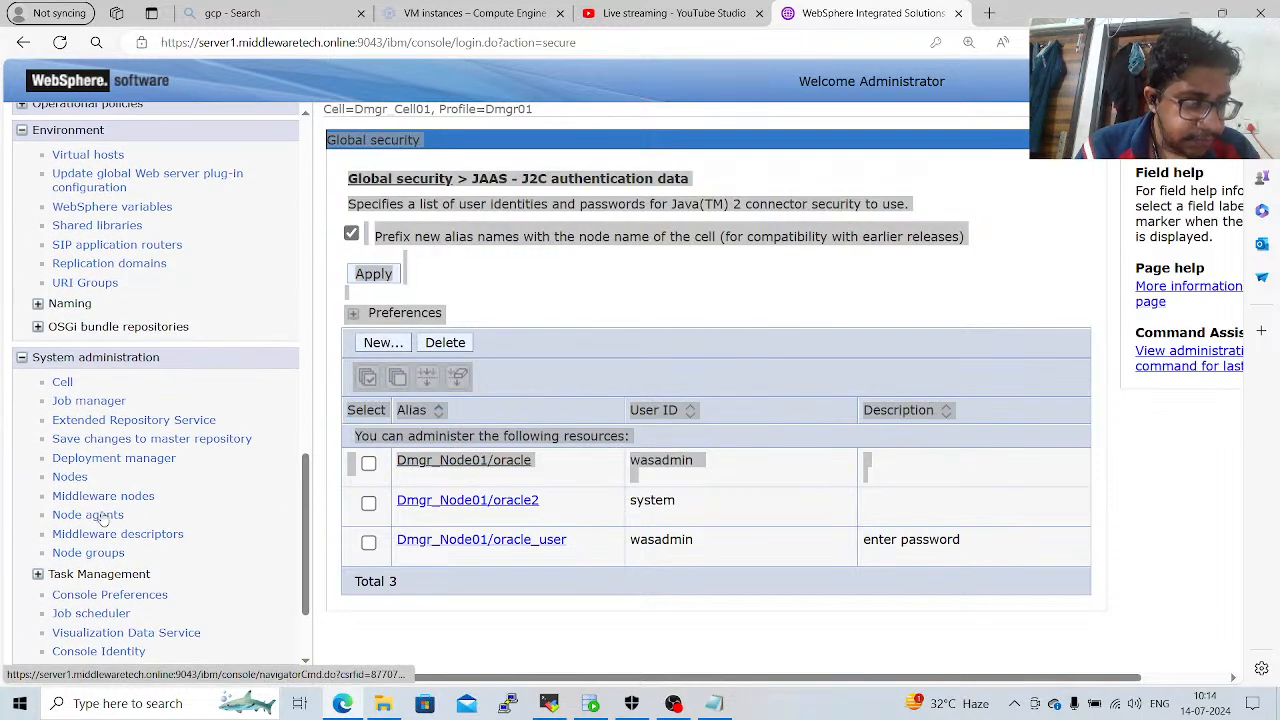
pyautogui.click(368, 341)
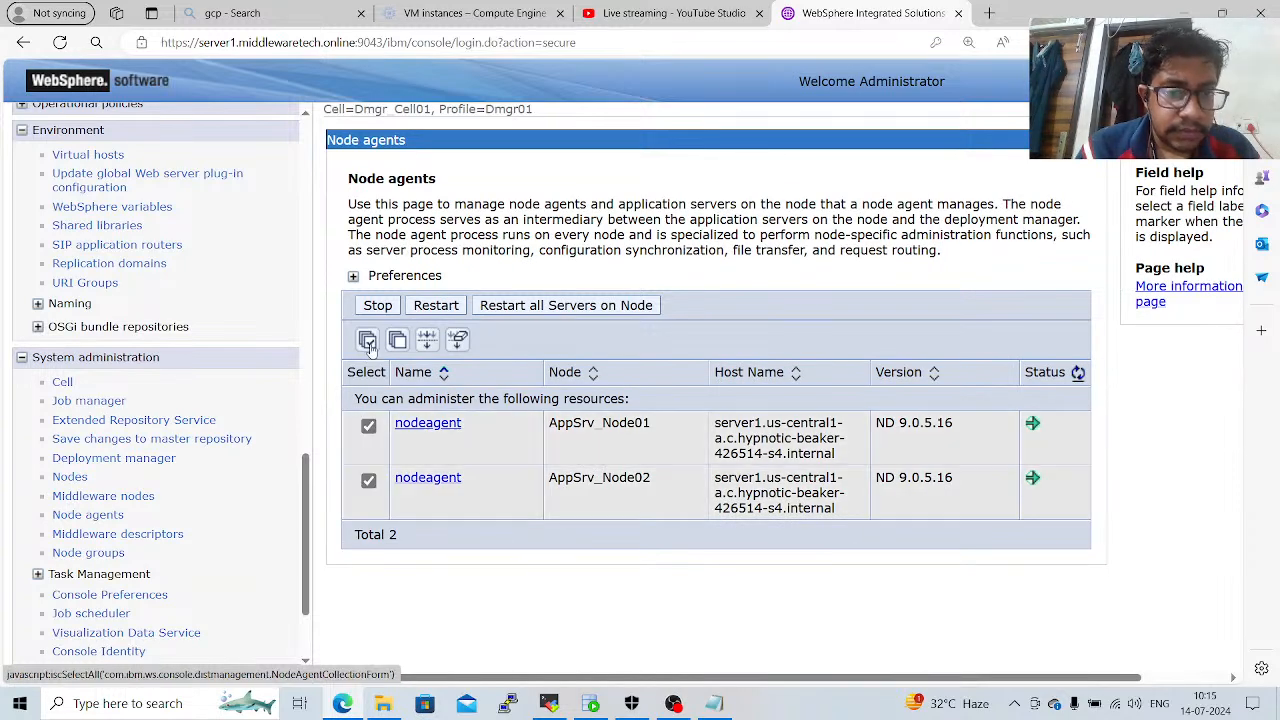
pyautogui.click(525, 306)
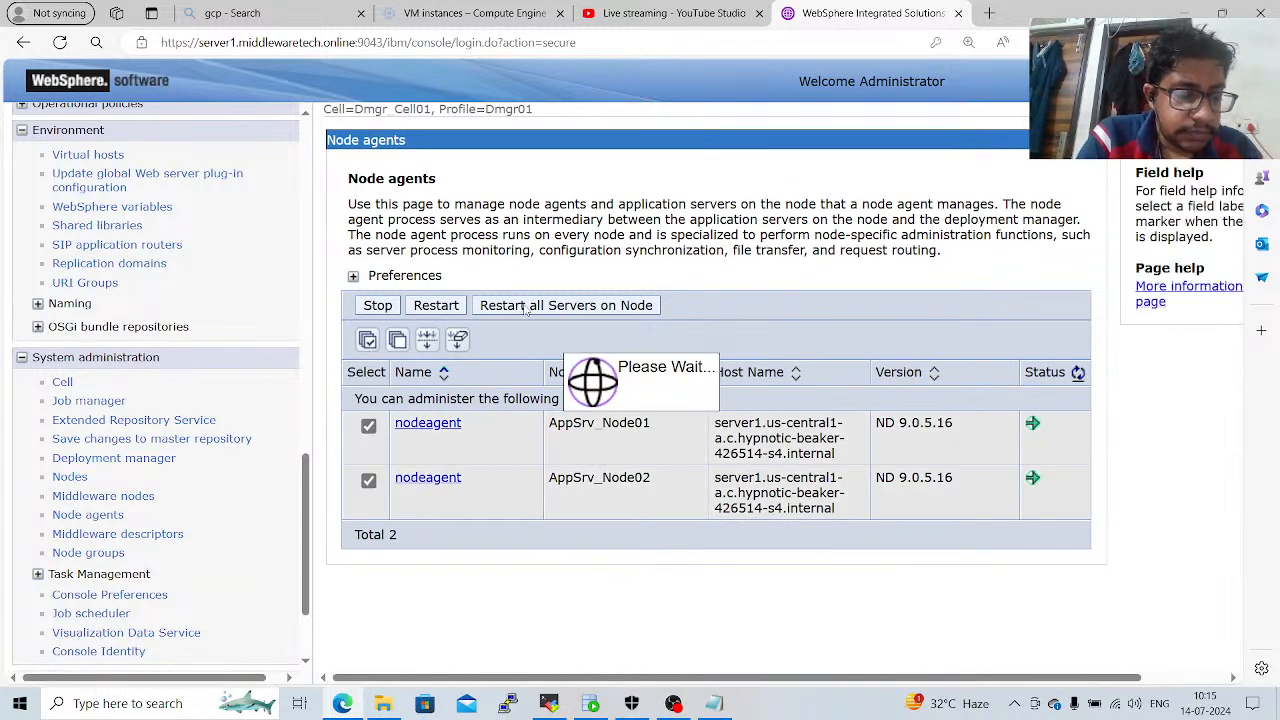
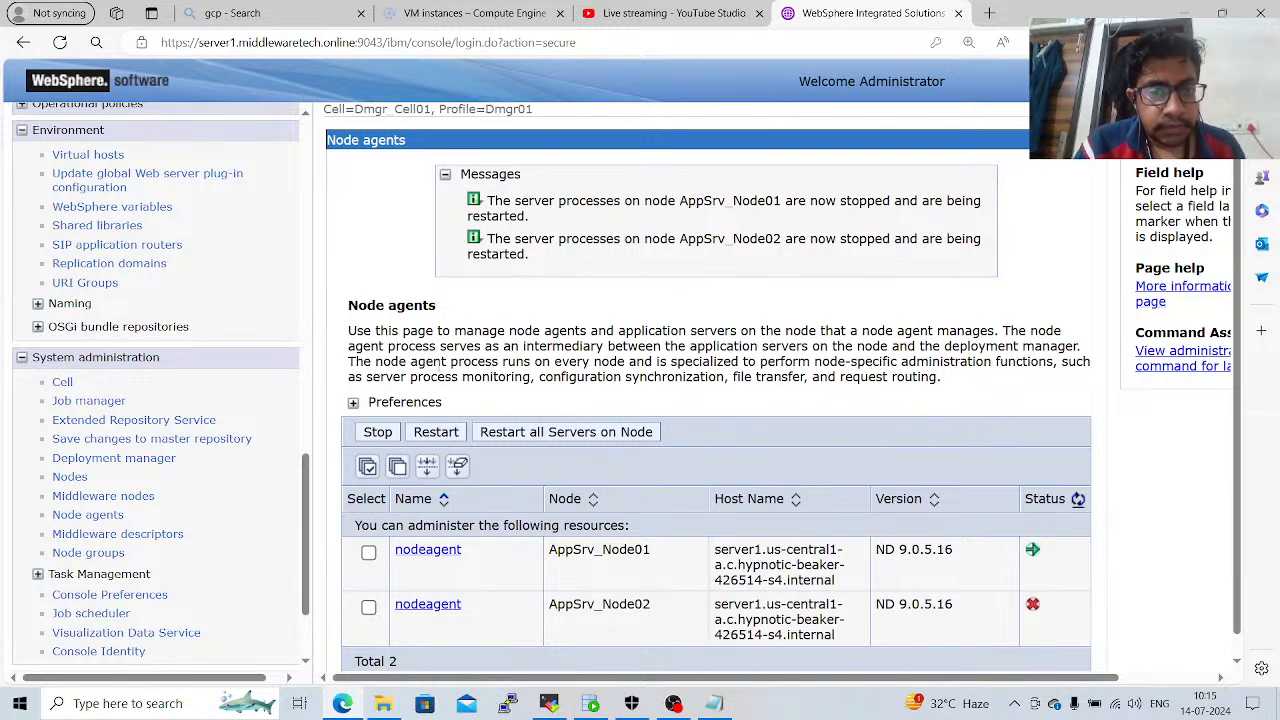
# Switch the data sources scope to Cluster=Dynamic_Cl and test the connection of the system data source.
pyautogui.moveTo(306, 515); pyautogui.dragTo(285, 348)
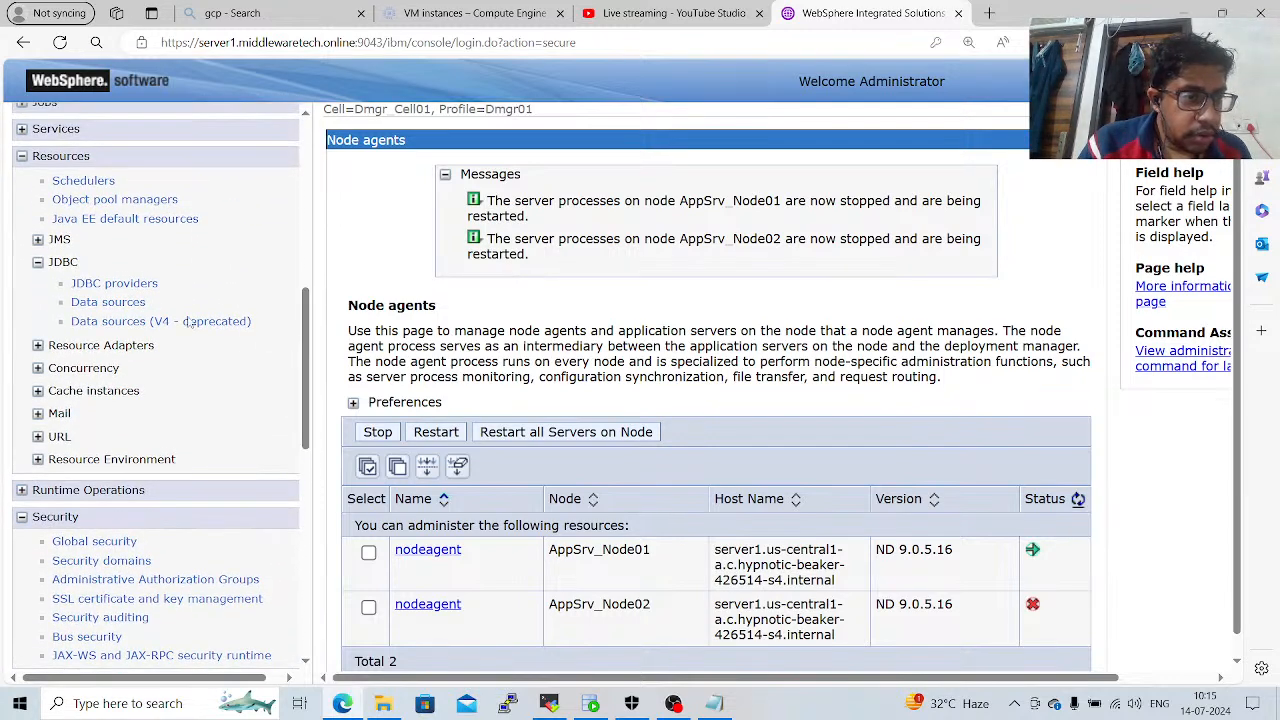
pyautogui.click(108, 302)
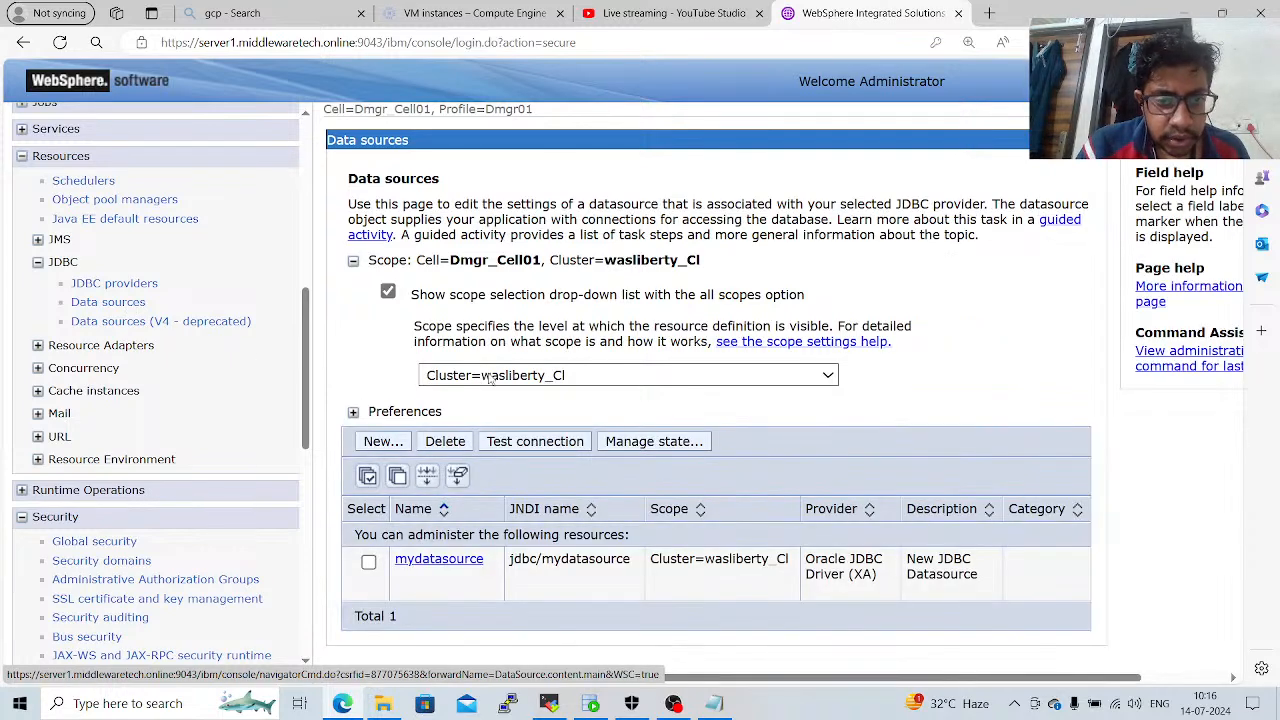
pyautogui.click(490, 377)
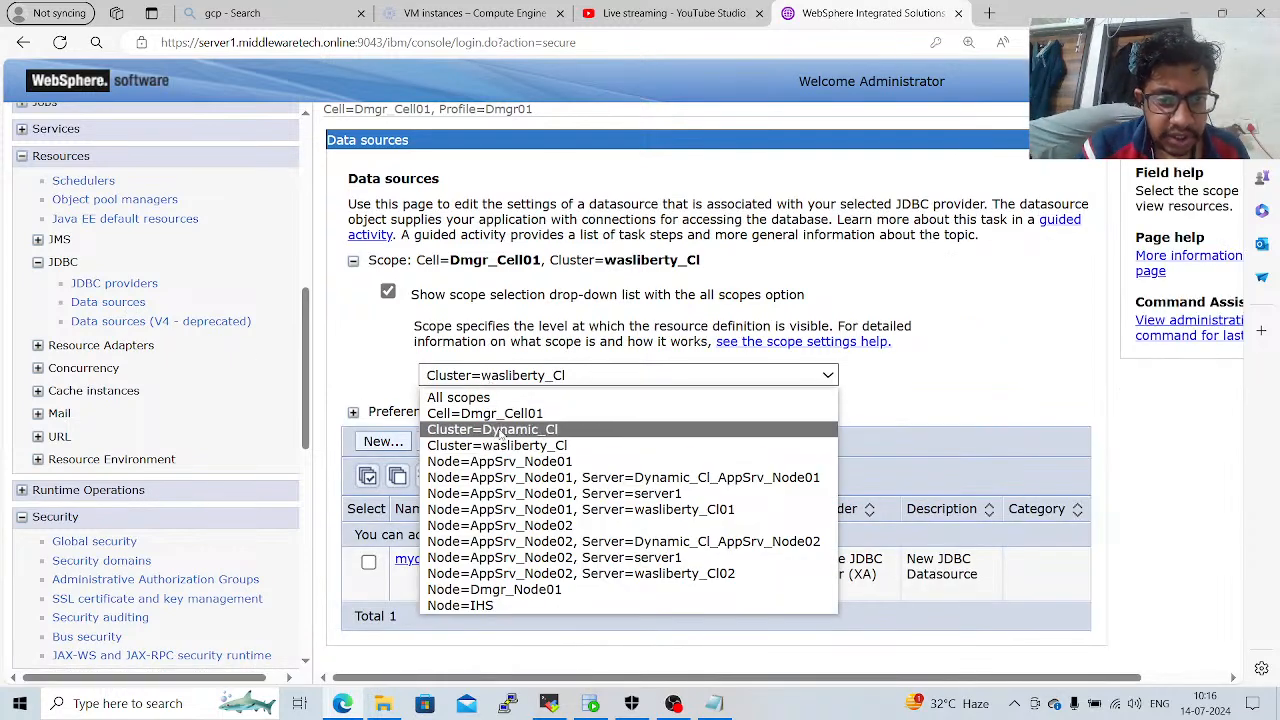
pyautogui.click(497, 432)
pyautogui.click(369, 563)
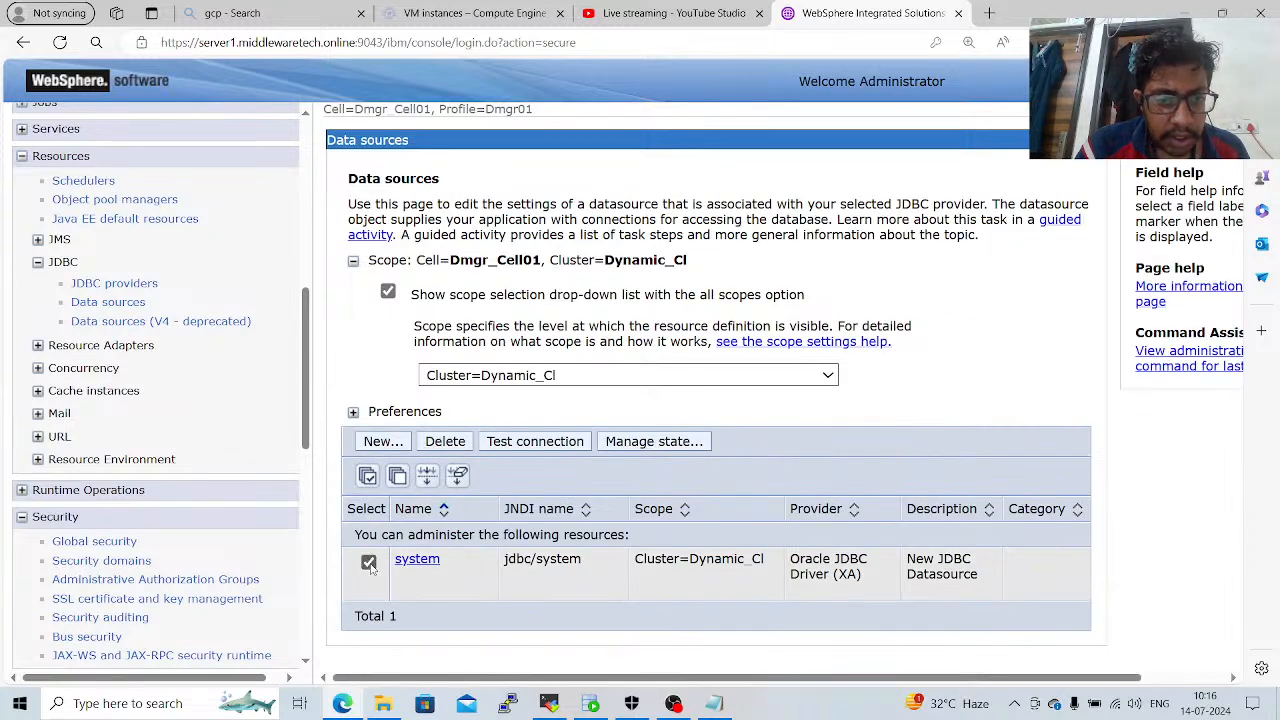
pyautogui.click(577, 448)
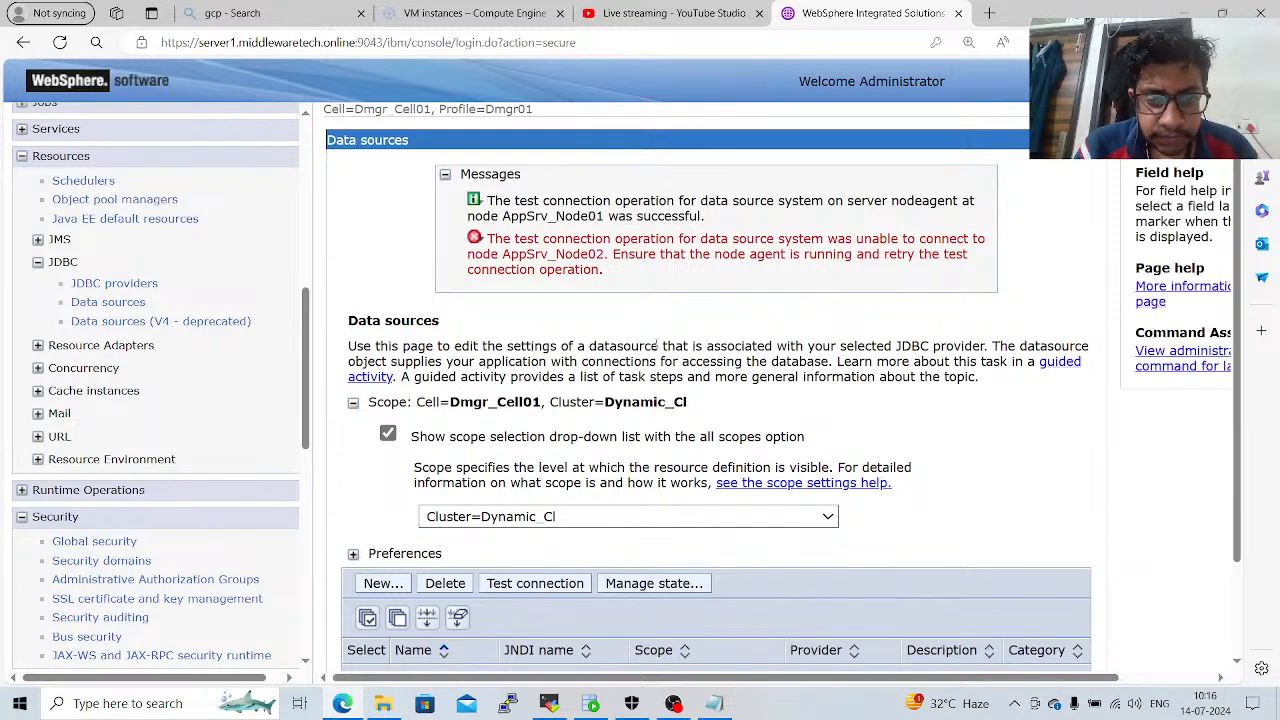
# Repeat the connection test for the system data source in the Dynamic_Cl cluster scope.
pyautogui.scroll(-1, 657, 345)
pyautogui.scroll(-1, 657, 350)
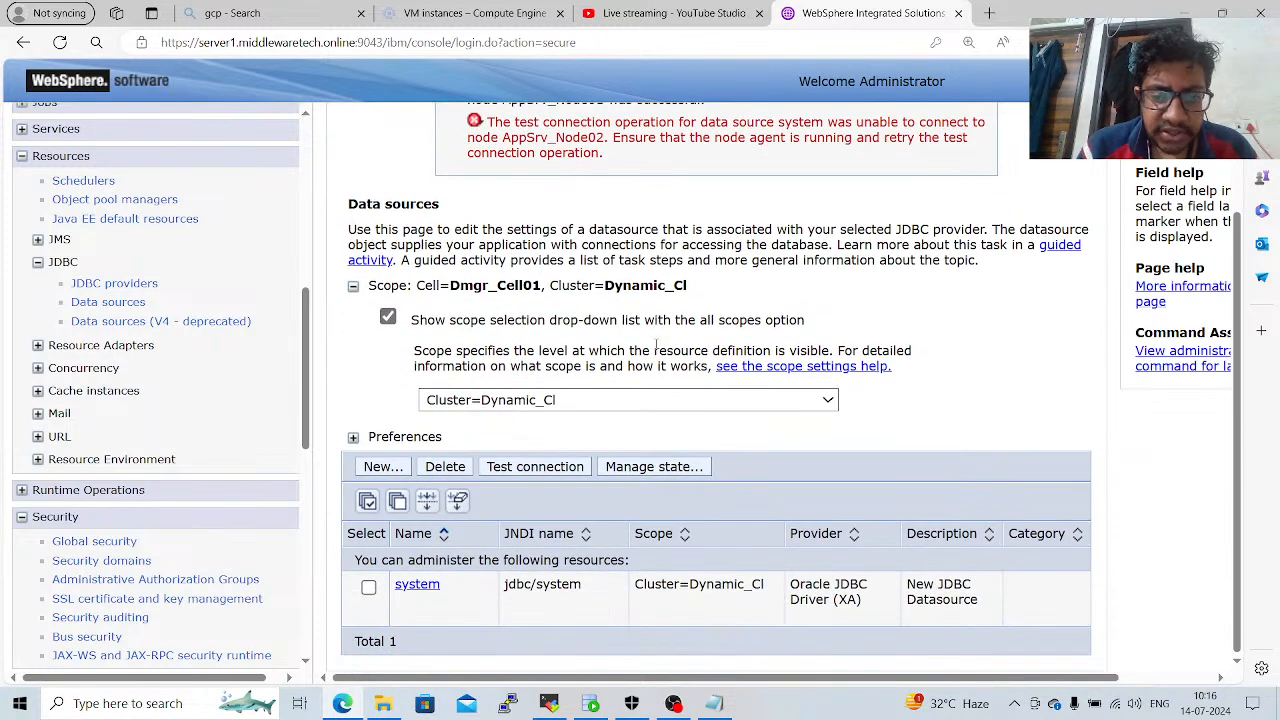
pyautogui.click(369, 588)
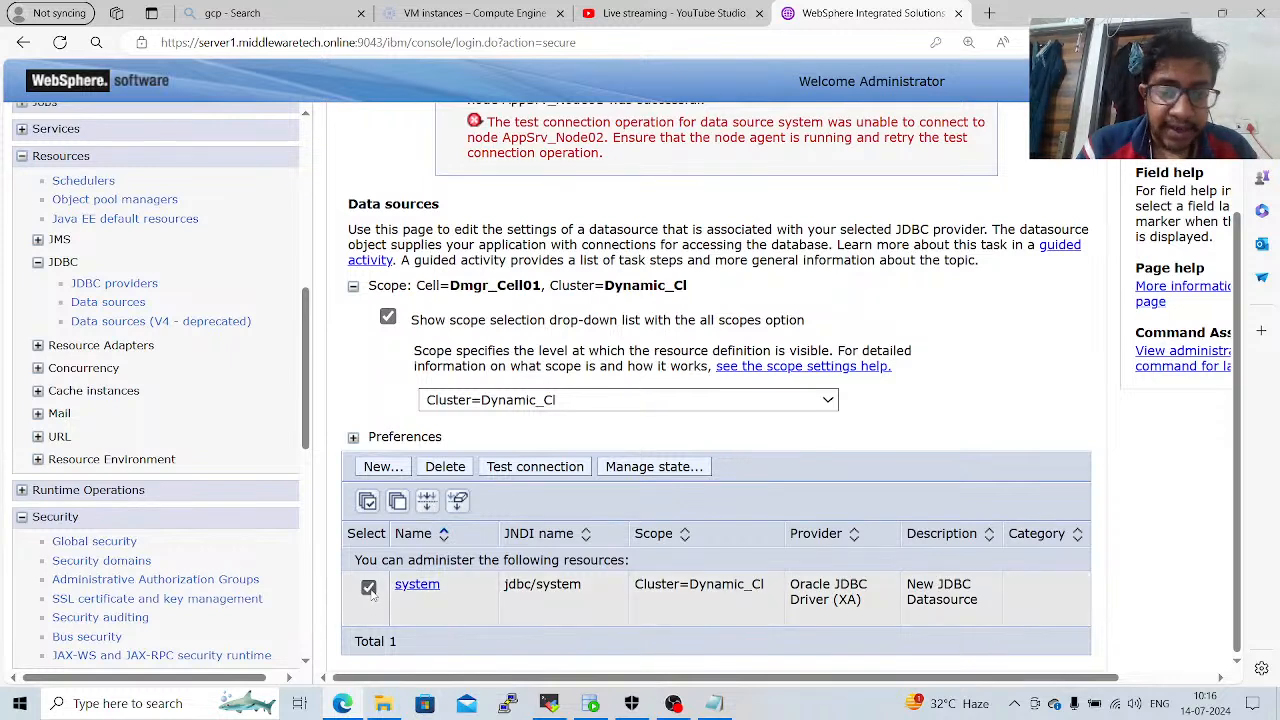
pyautogui.click(545, 468)
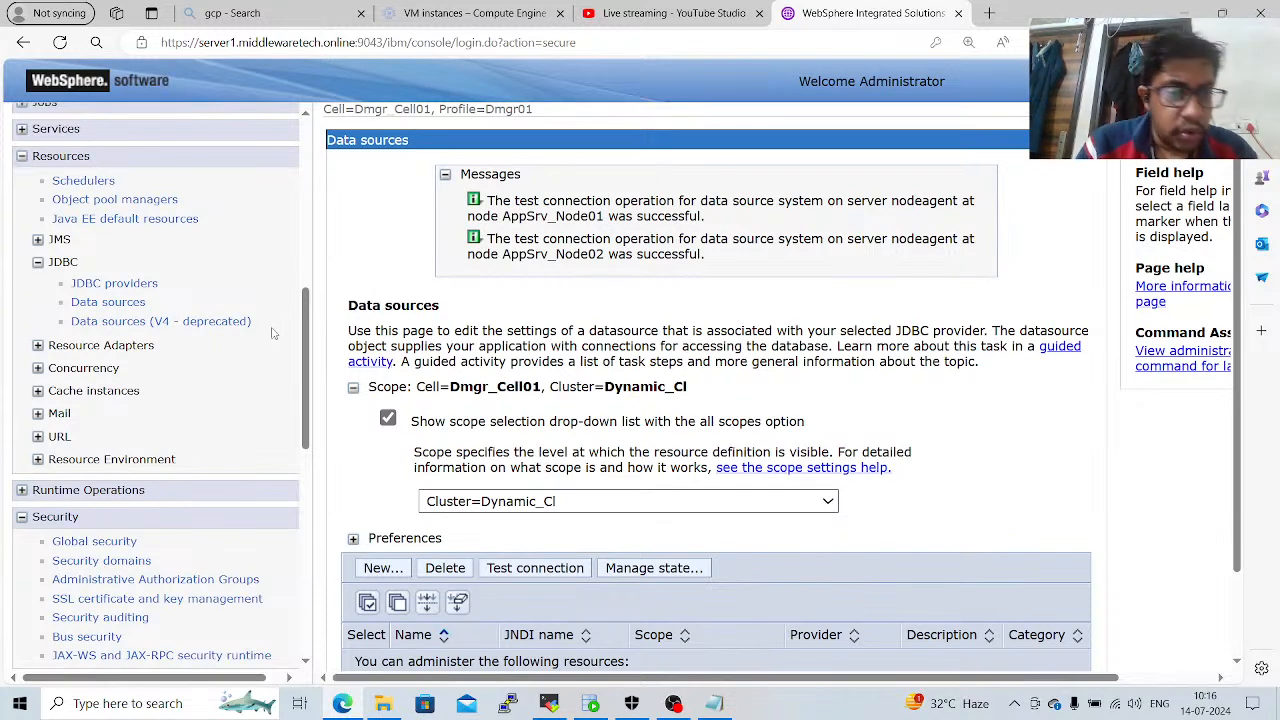
# Open the HRLister application's configuration from all applications and check the context root of its web module.
pyautogui.moveTo(315, 344); pyautogui.dragTo(328, 578)
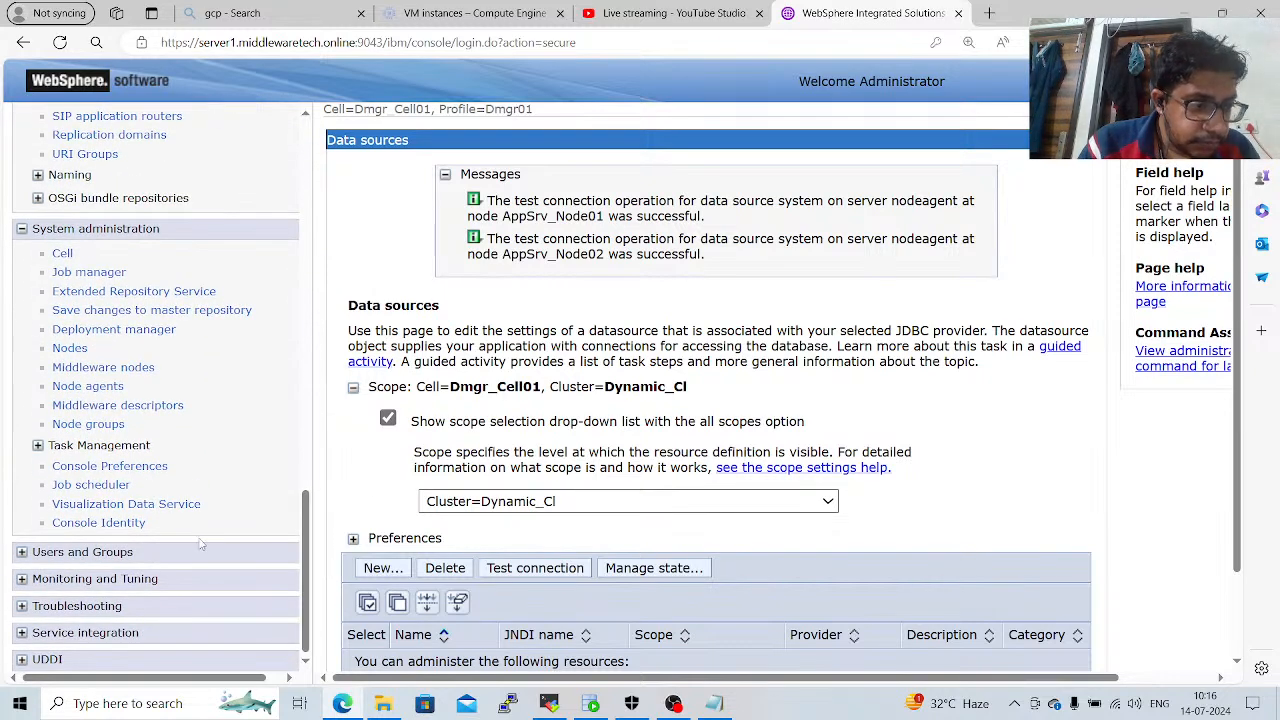
pyautogui.moveTo(305, 563); pyautogui.dragTo(311, 319)
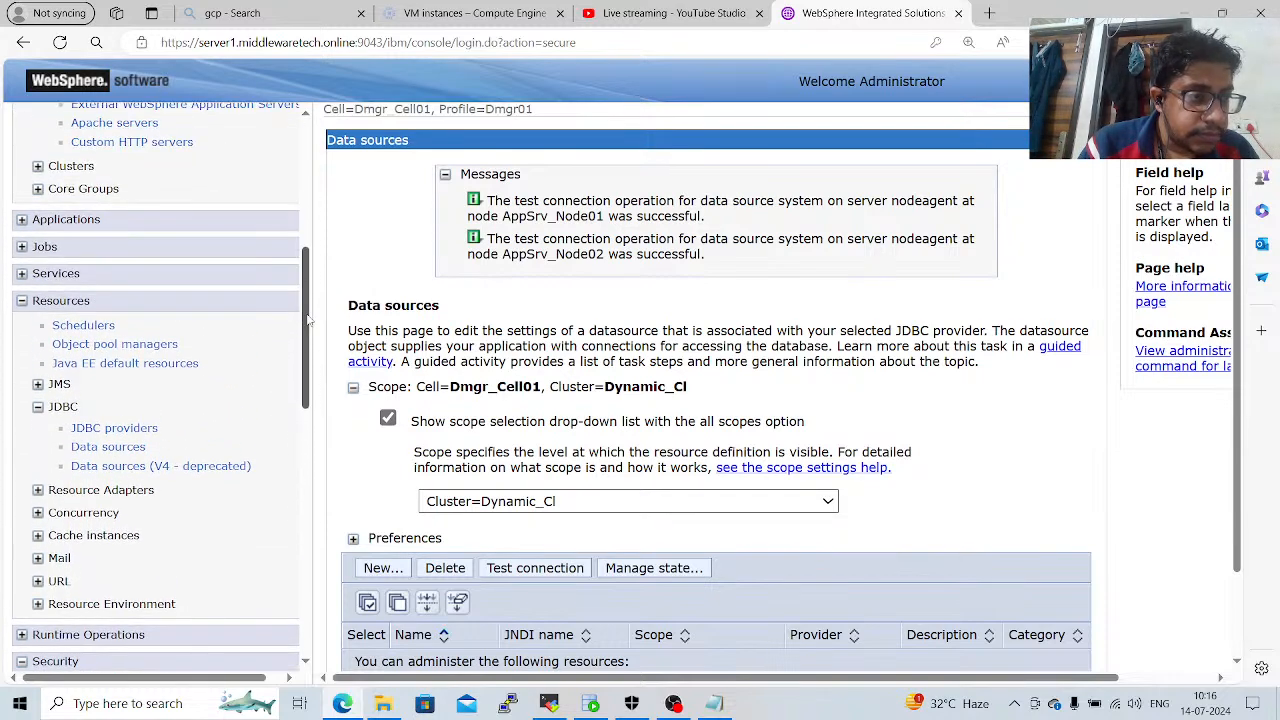
pyautogui.click(84, 222)
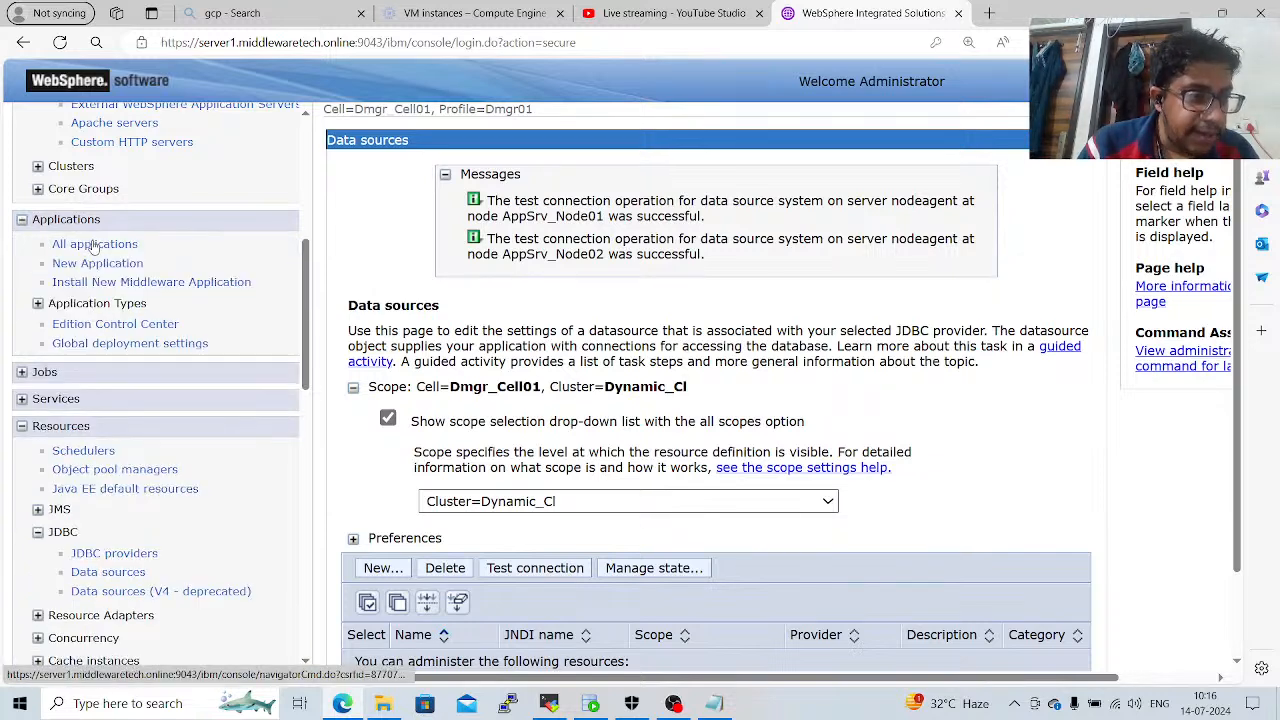
pyautogui.click(95, 245)
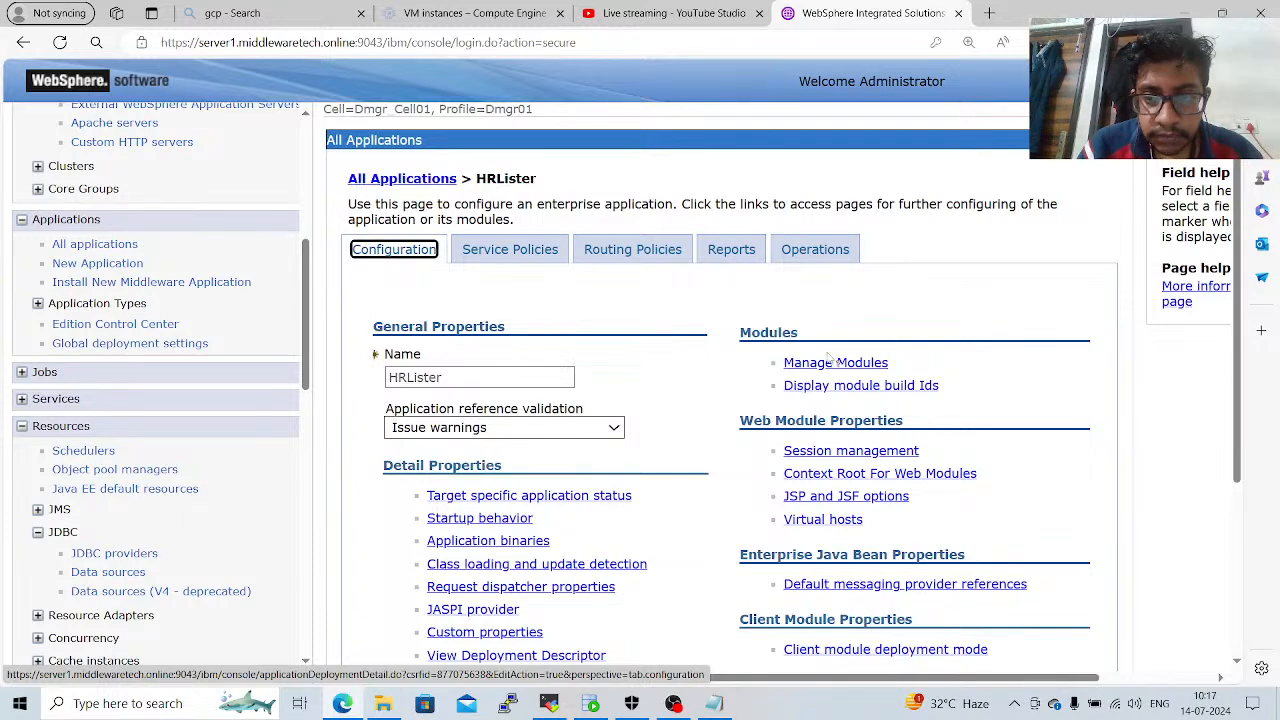
pyautogui.click(822, 475)
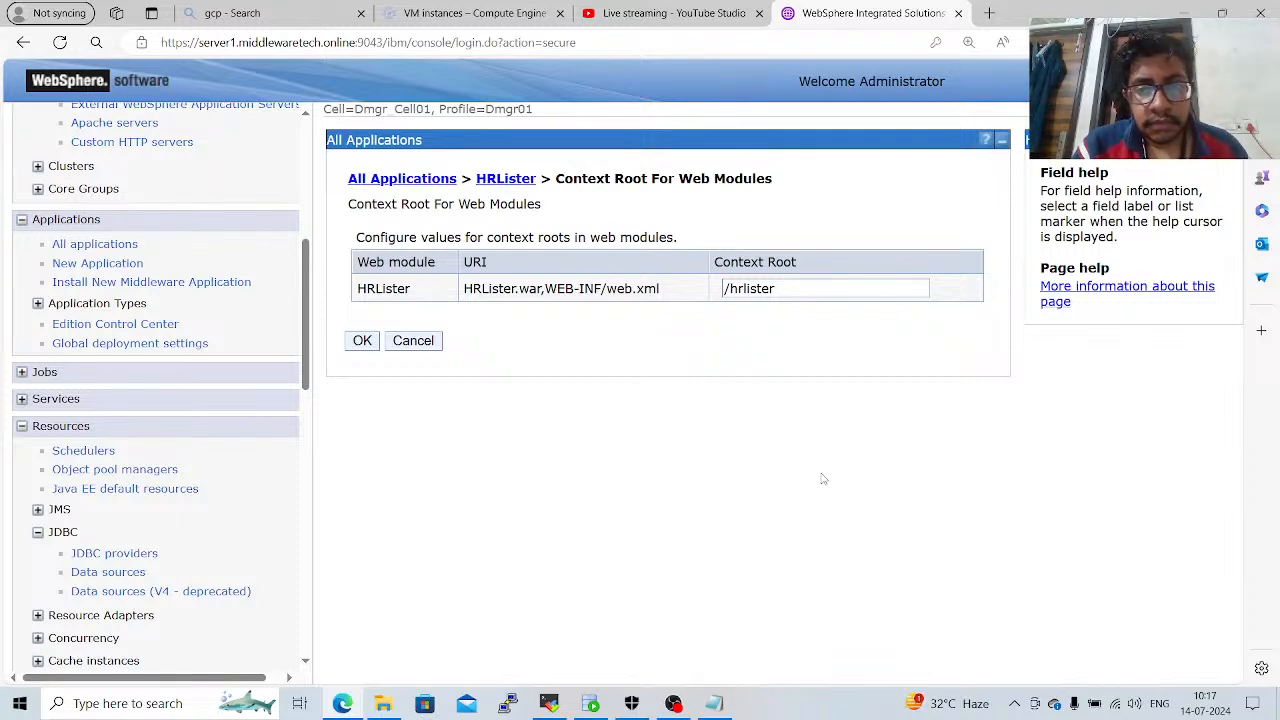
pyautogui.click(990, 13)
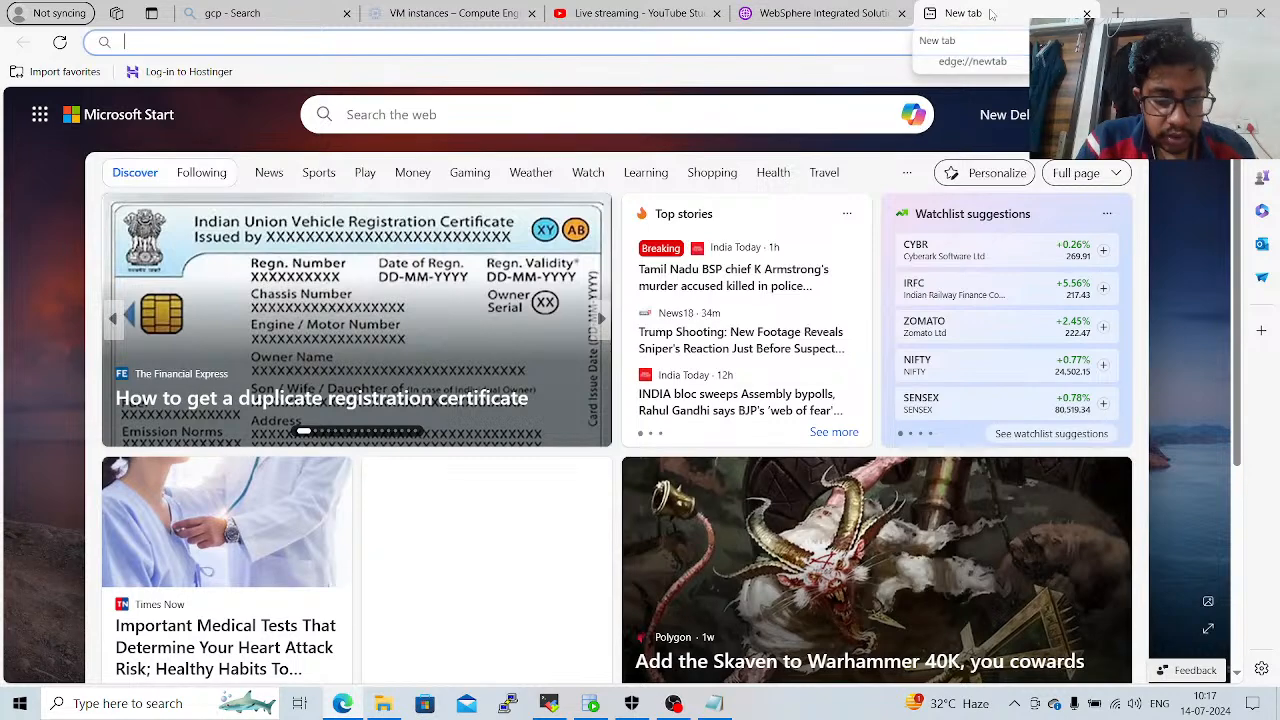
pyautogui.write('https:')
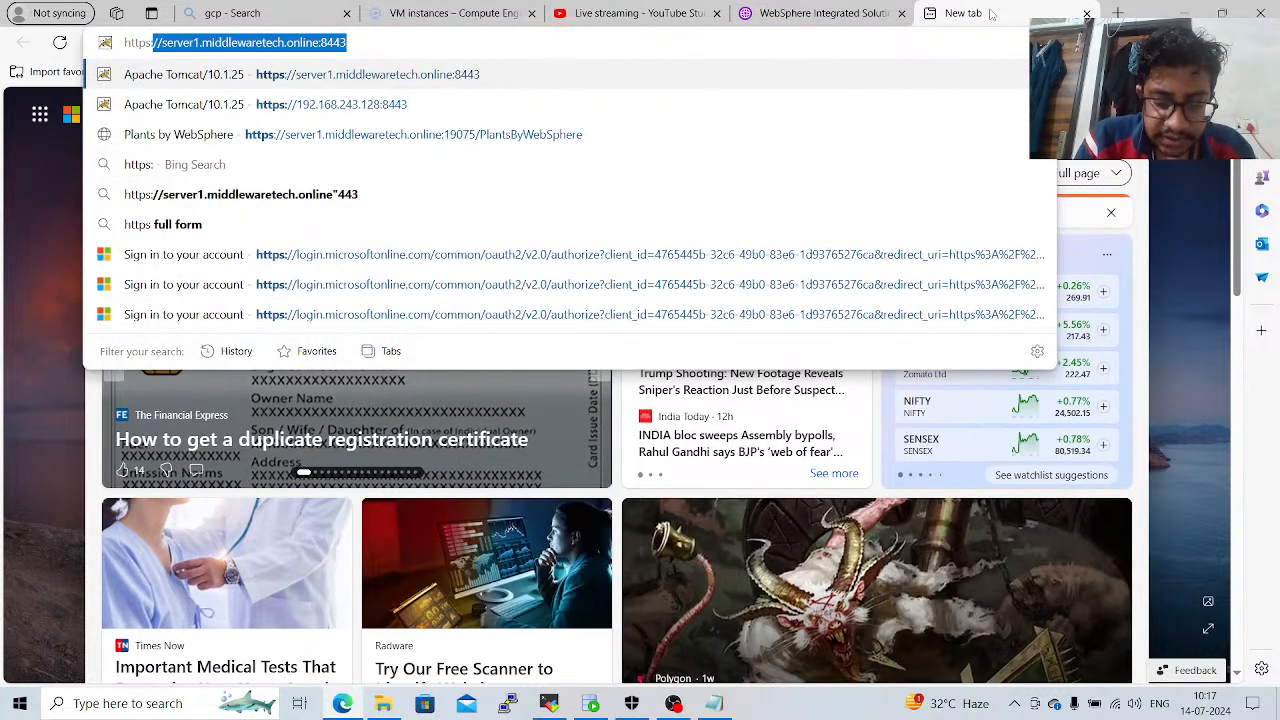
pyautogui.write('//ser')
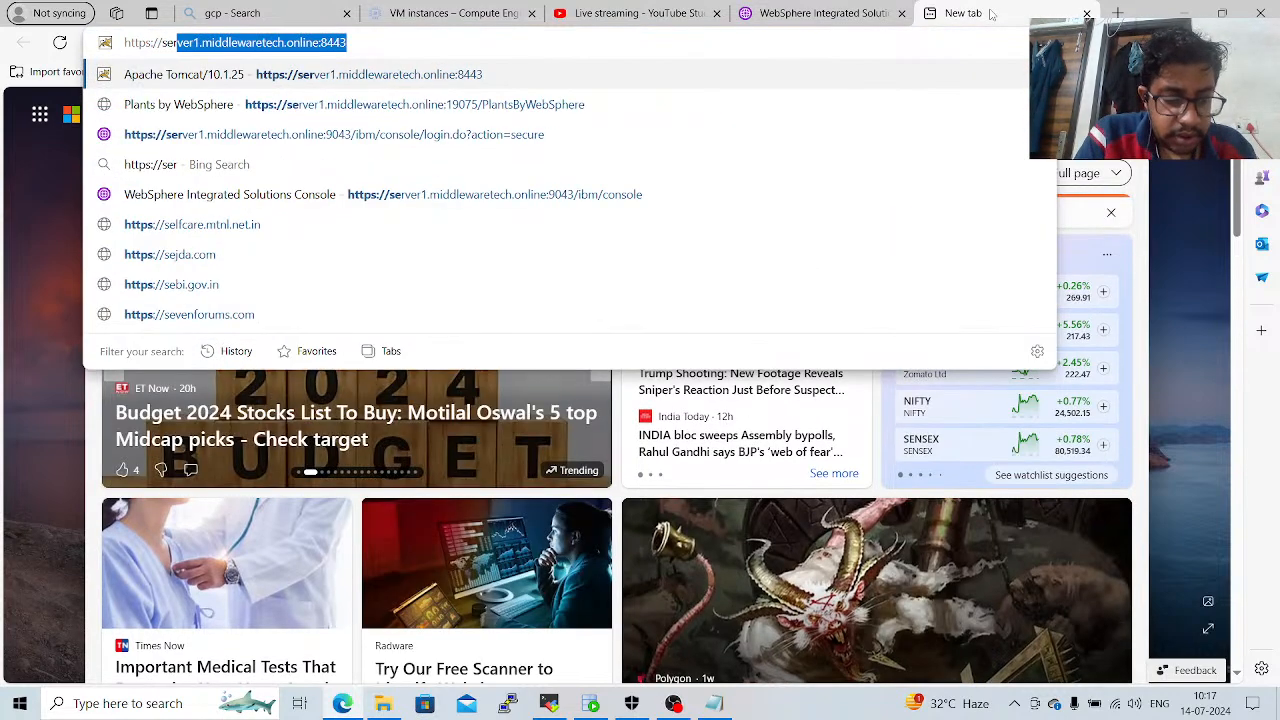
pyautogui.write('ver1.midd')
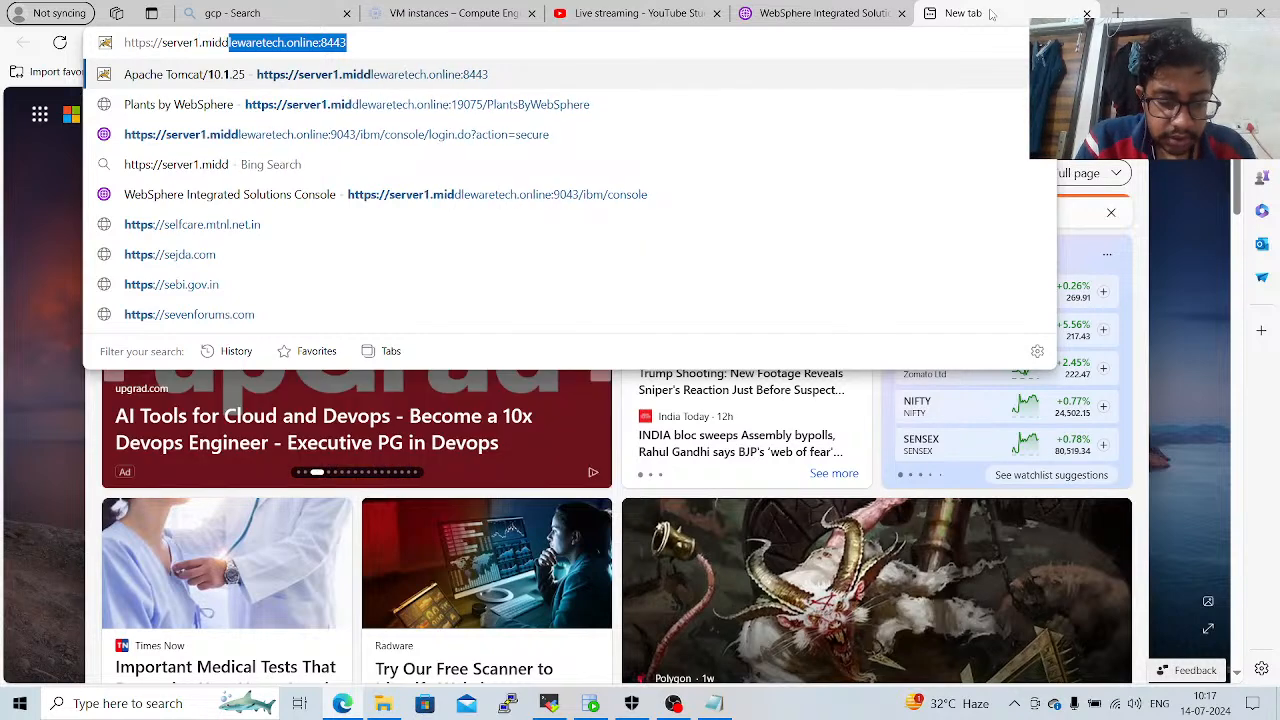
pyautogui.write('lewaretech.')
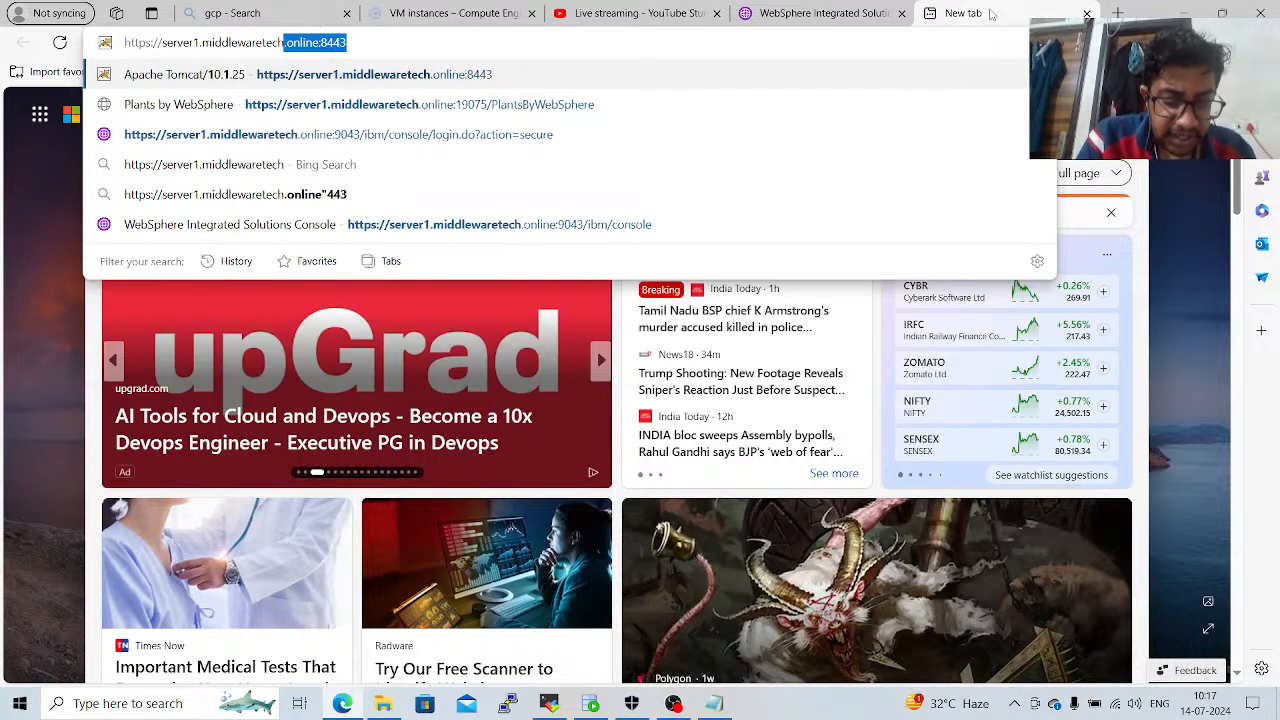
pyautogui.write('online:')
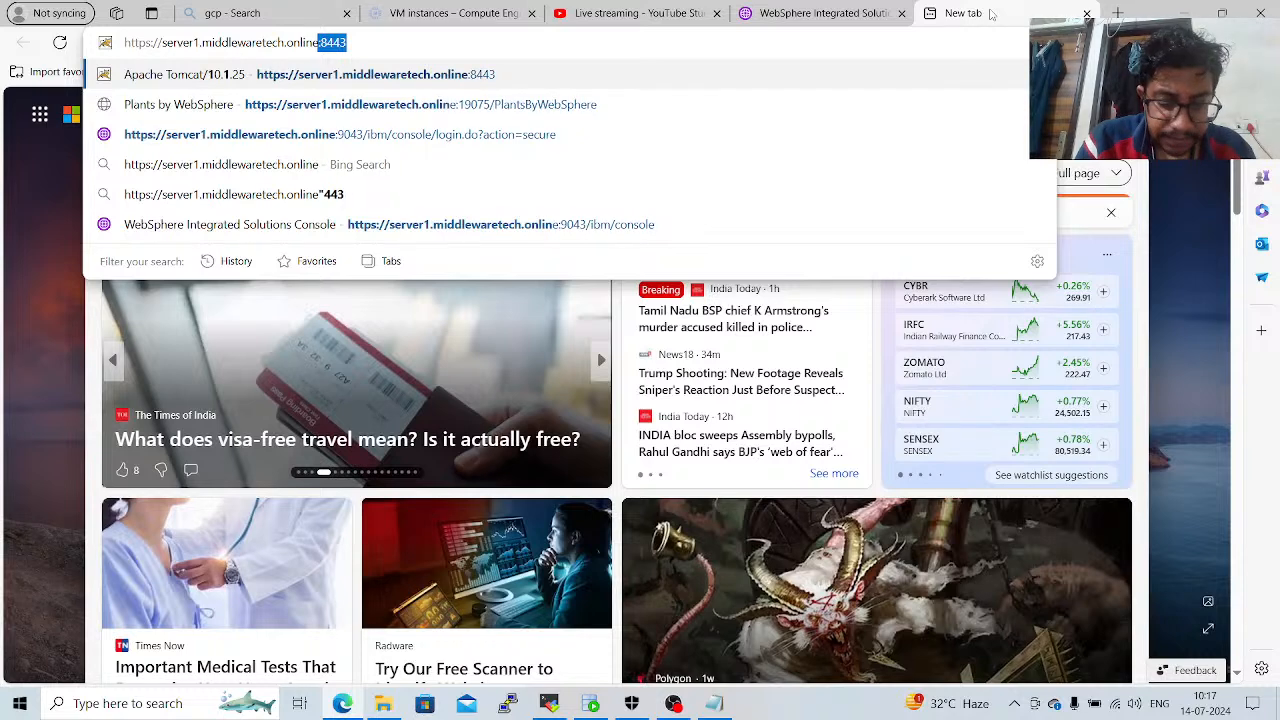
pyautogui.write('19075/')
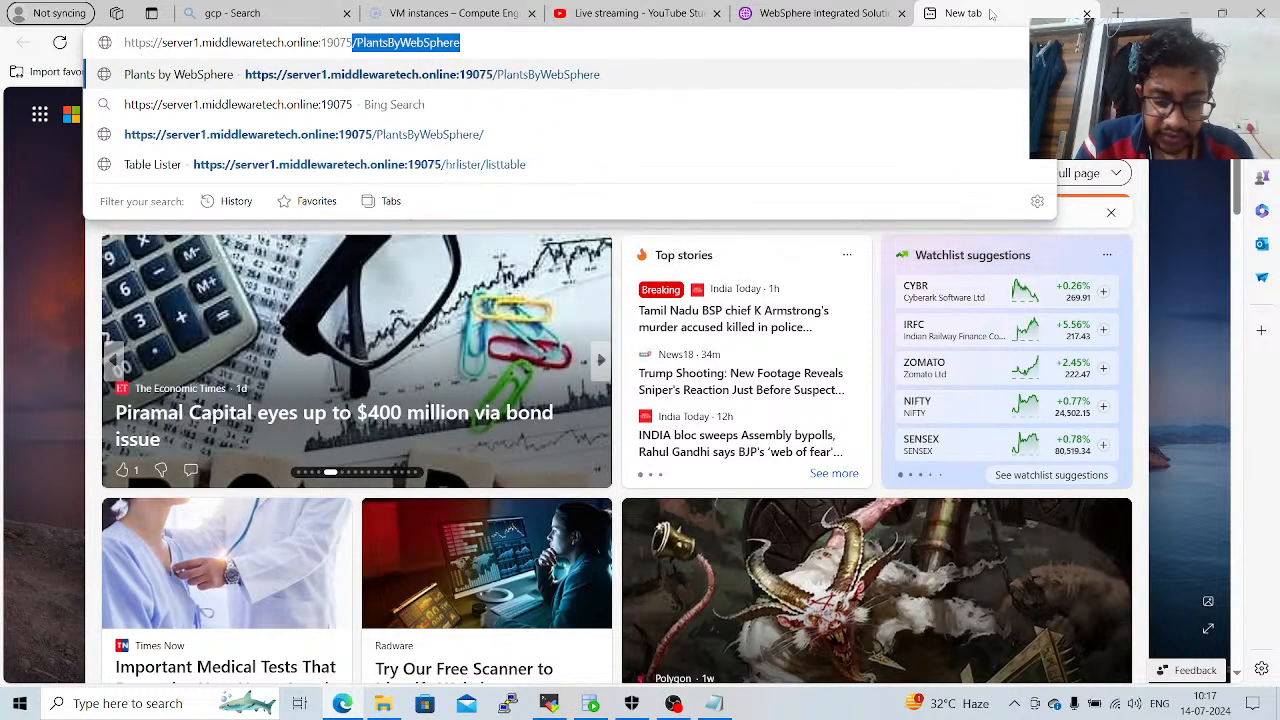
pyautogui.write('hrl')
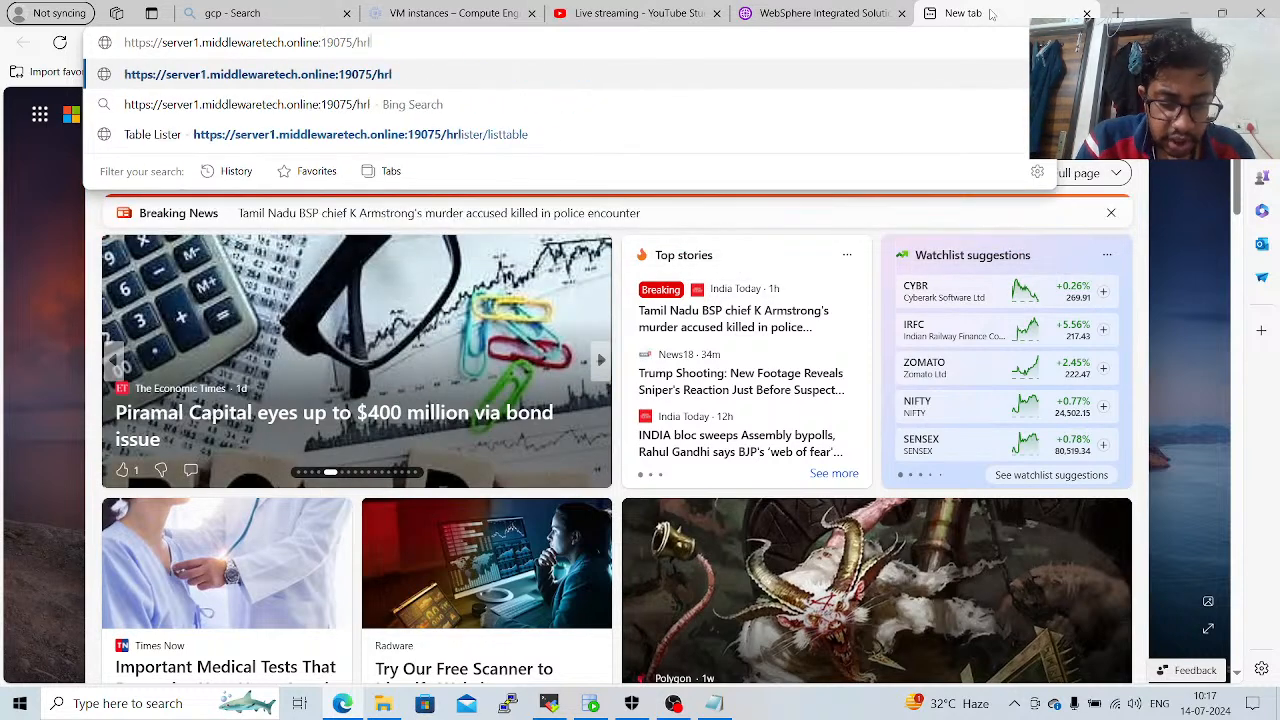
pyautogui.write('is')
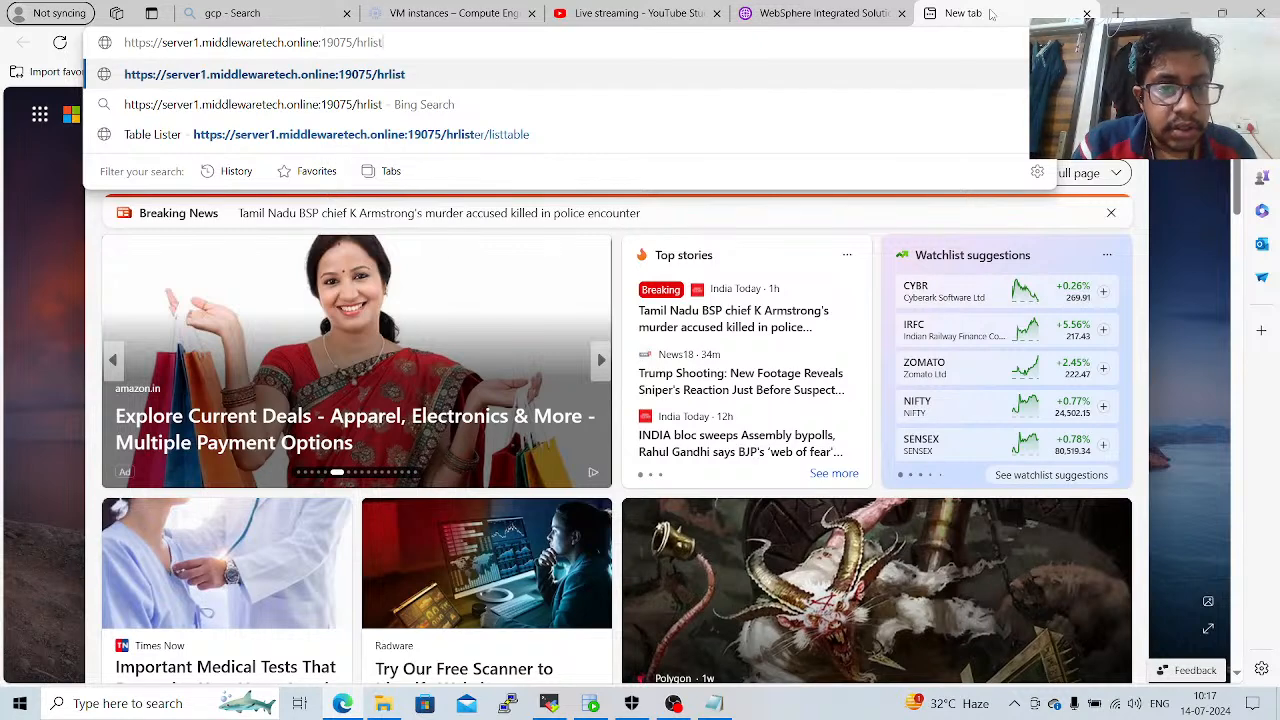
pyautogui.write('ttable')
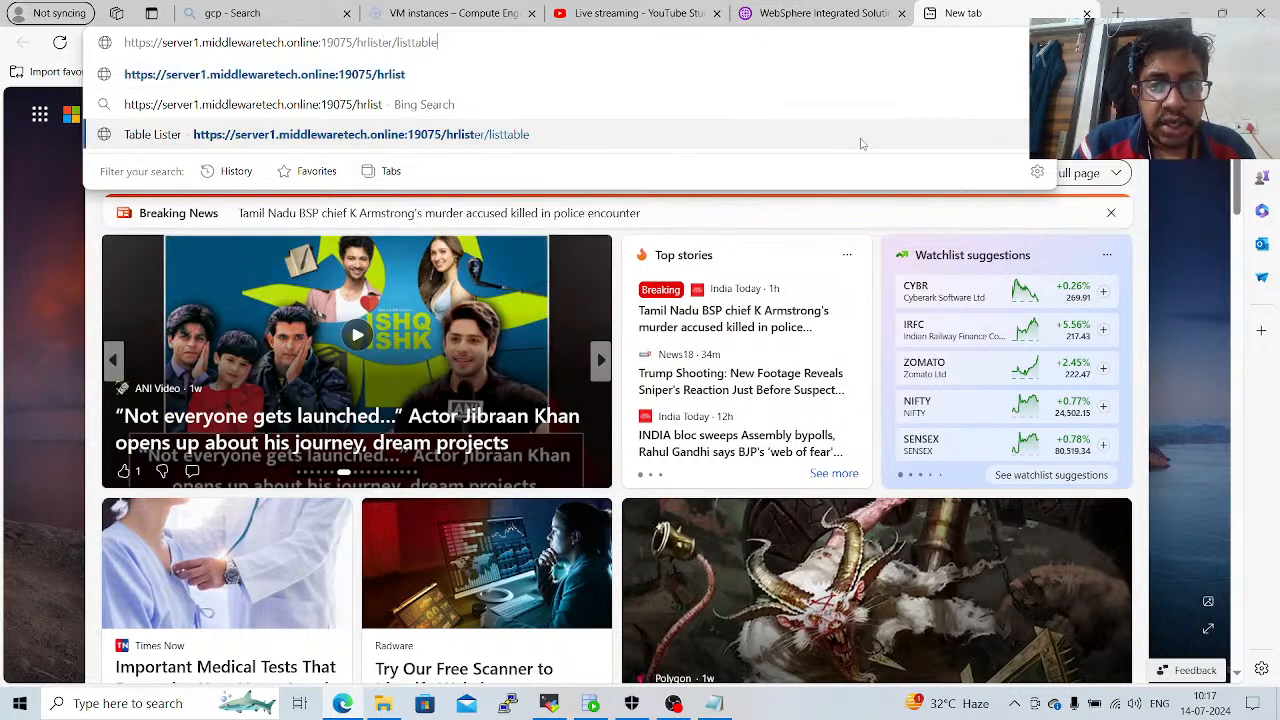
pyautogui.click(860, 142)
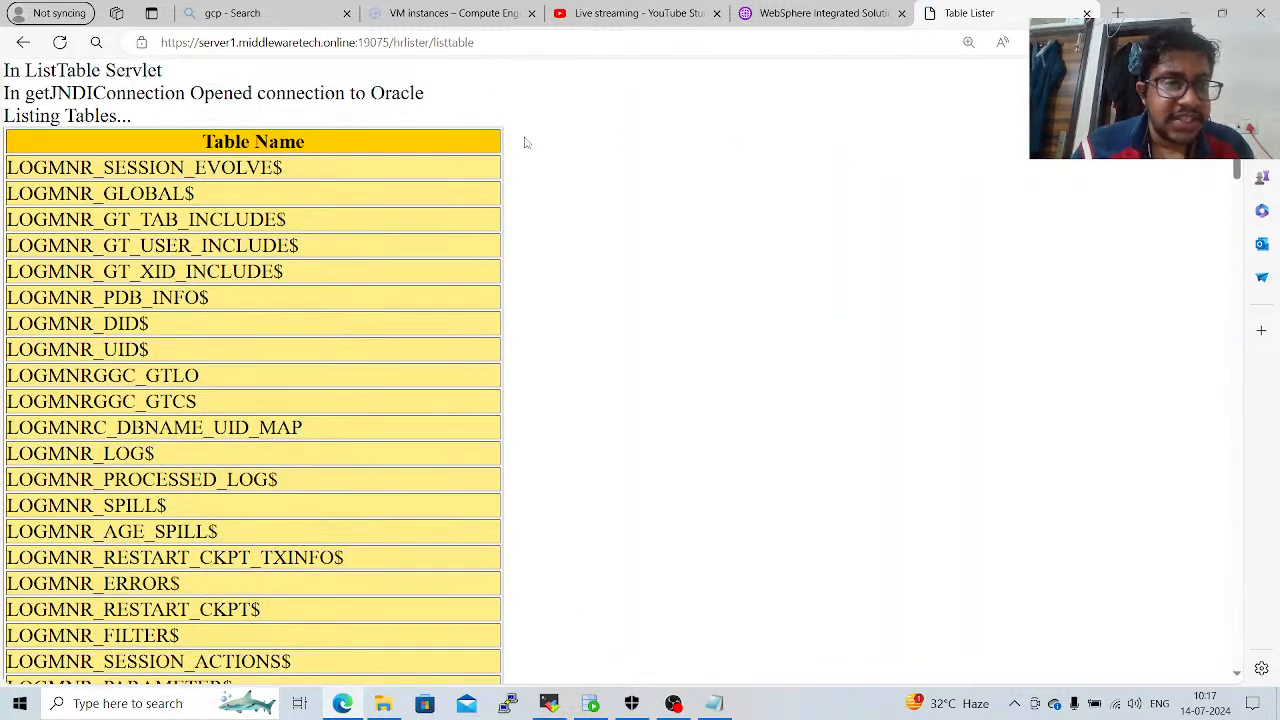
# Examine the Oracle table list returned by the HRLister servlet from the opening connection messages through to the closing line.
pyautogui.scroll(-1, 512, 165)
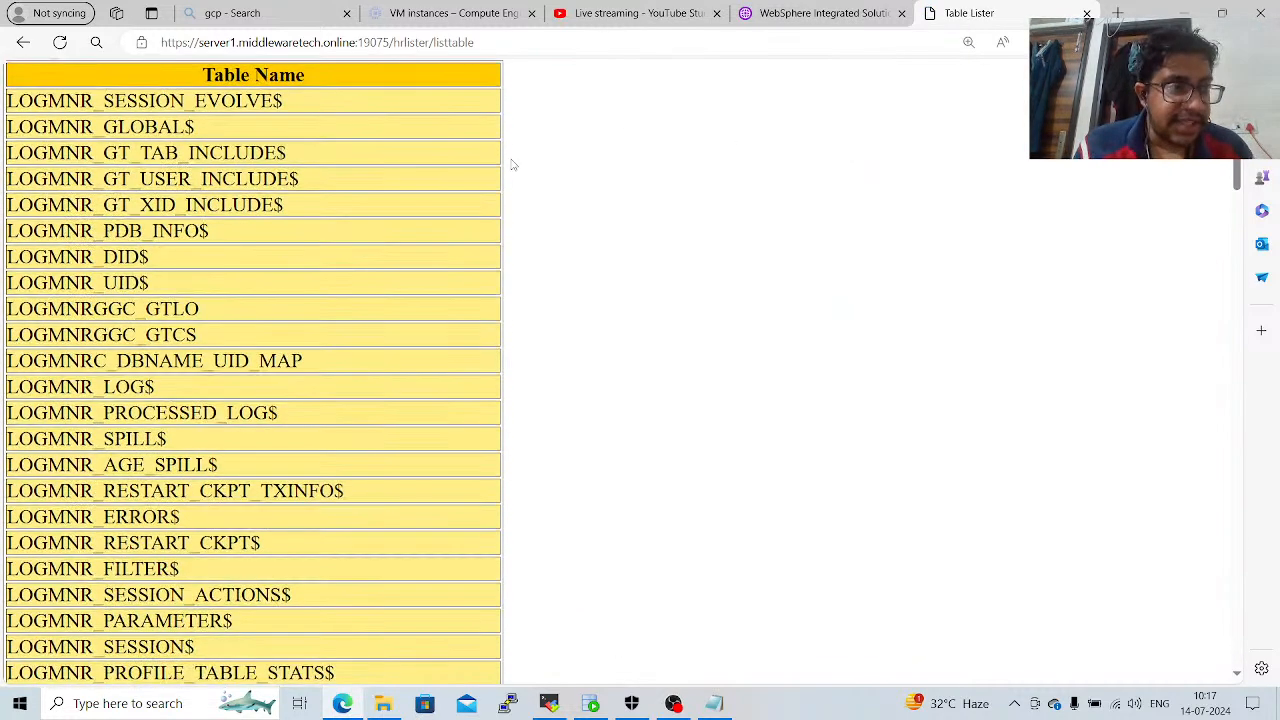
pyautogui.scroll(1, 512, 165)
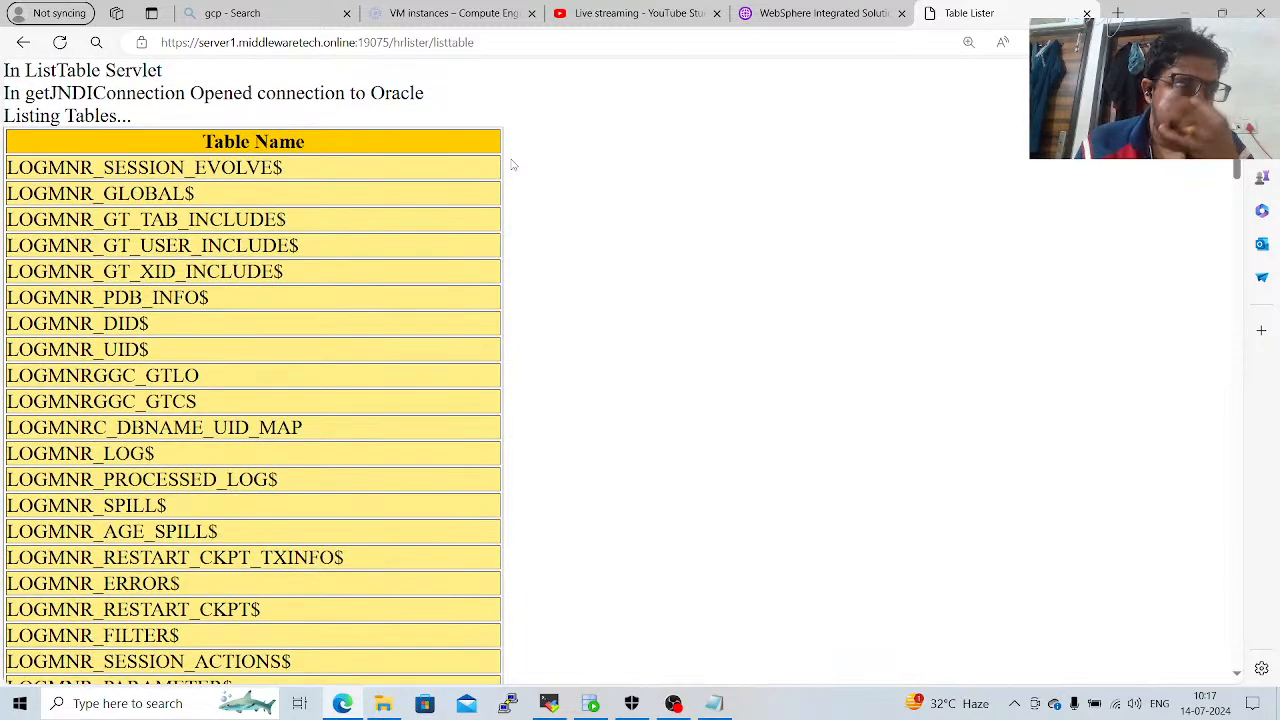
pyautogui.scroll(-15, 512, 165)
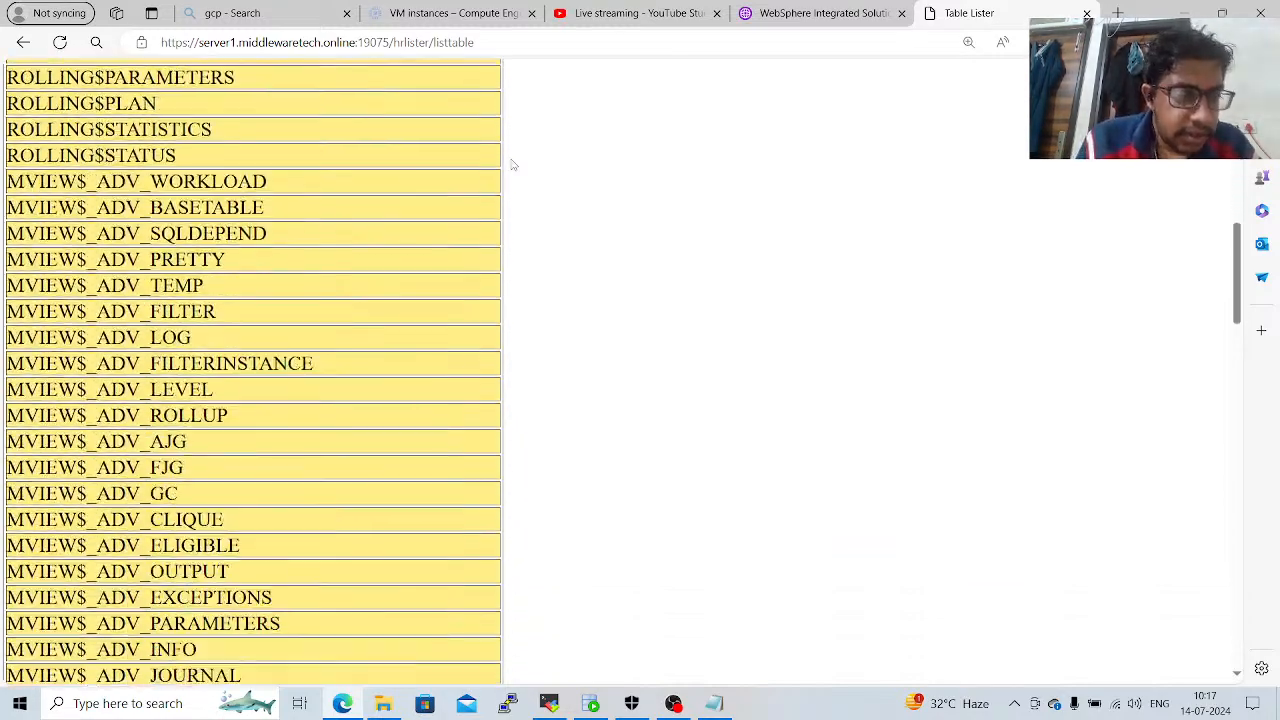
pyautogui.scroll(-16, 512, 165)
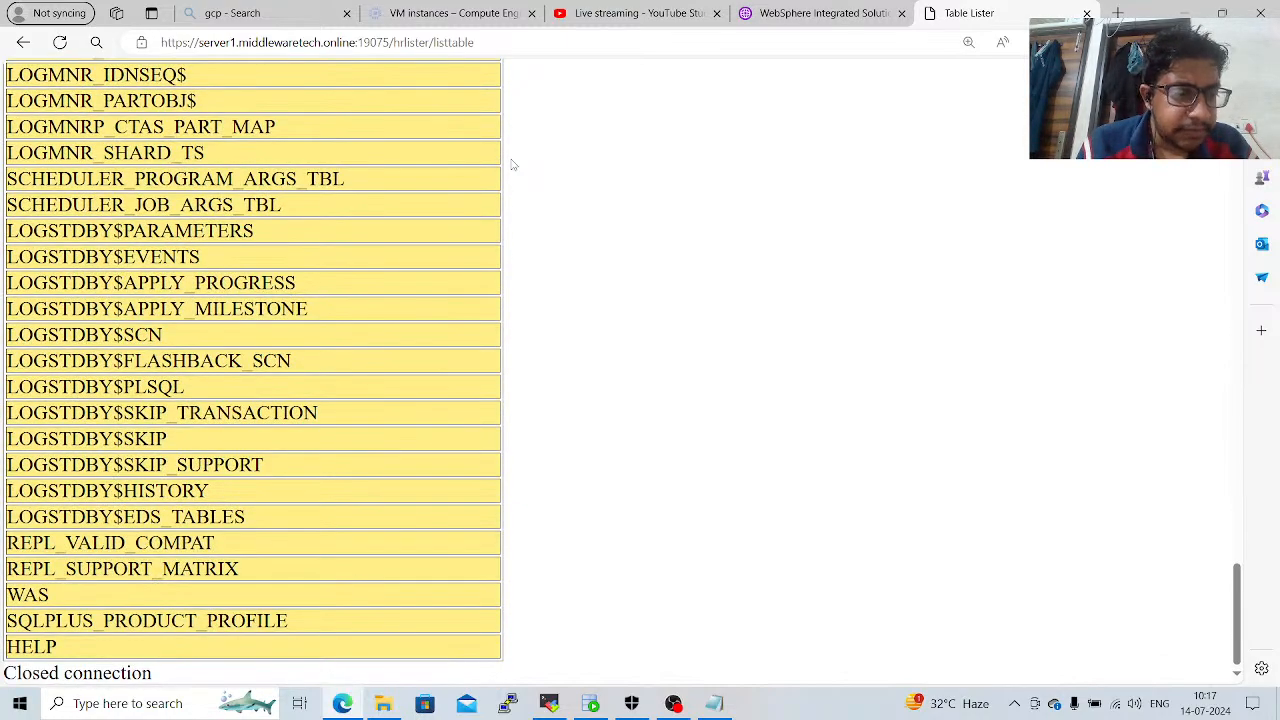
pyautogui.scroll(15, 512, 165)
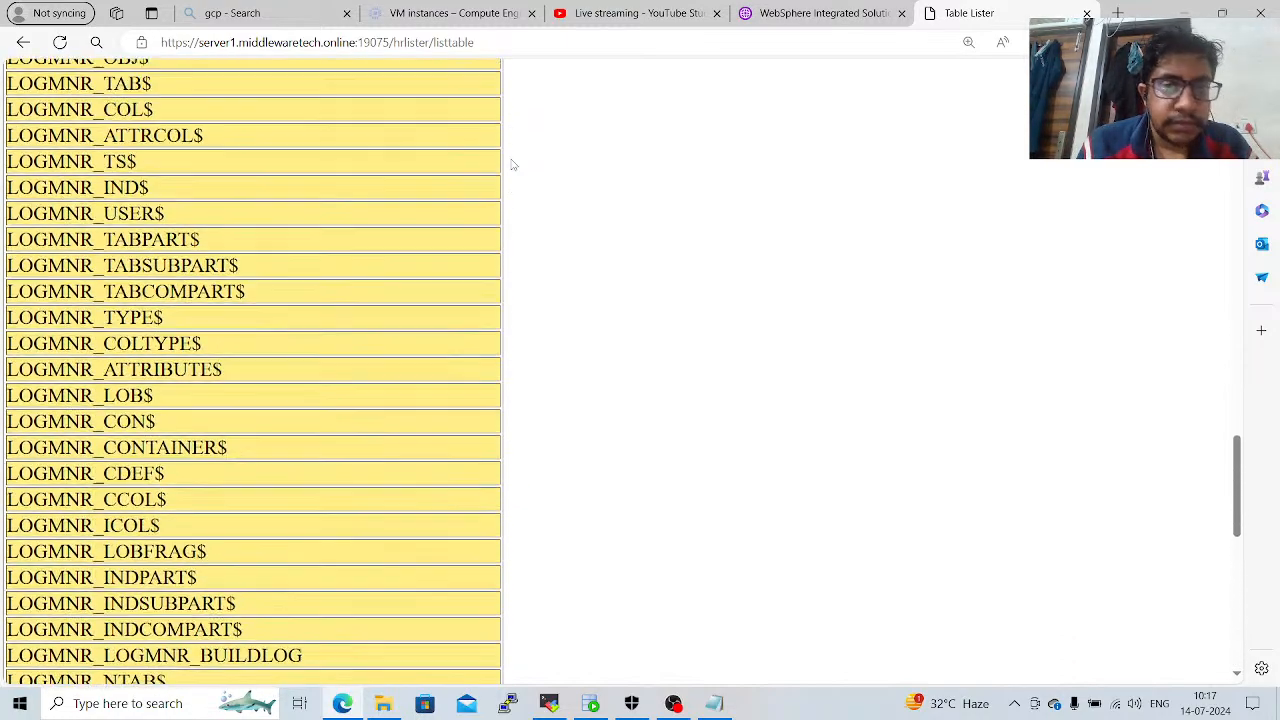
pyautogui.scroll(13, 512, 165)
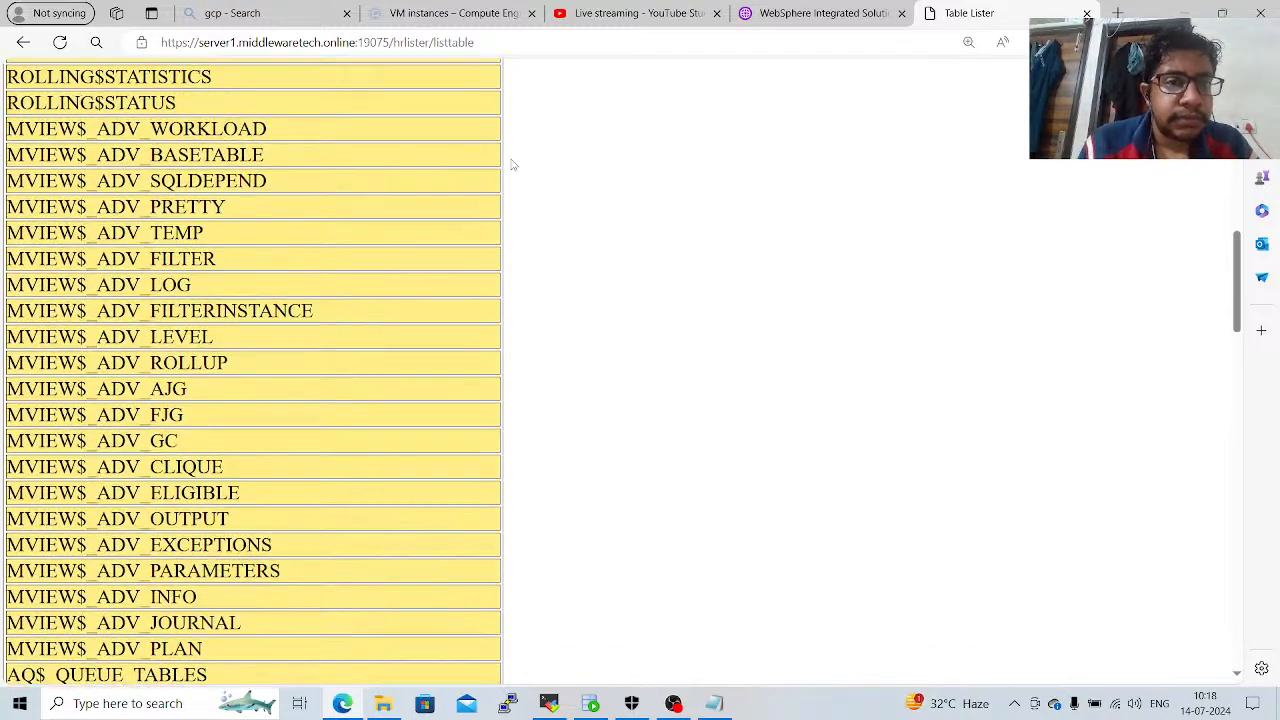
pyautogui.scroll(4, 512, 165)
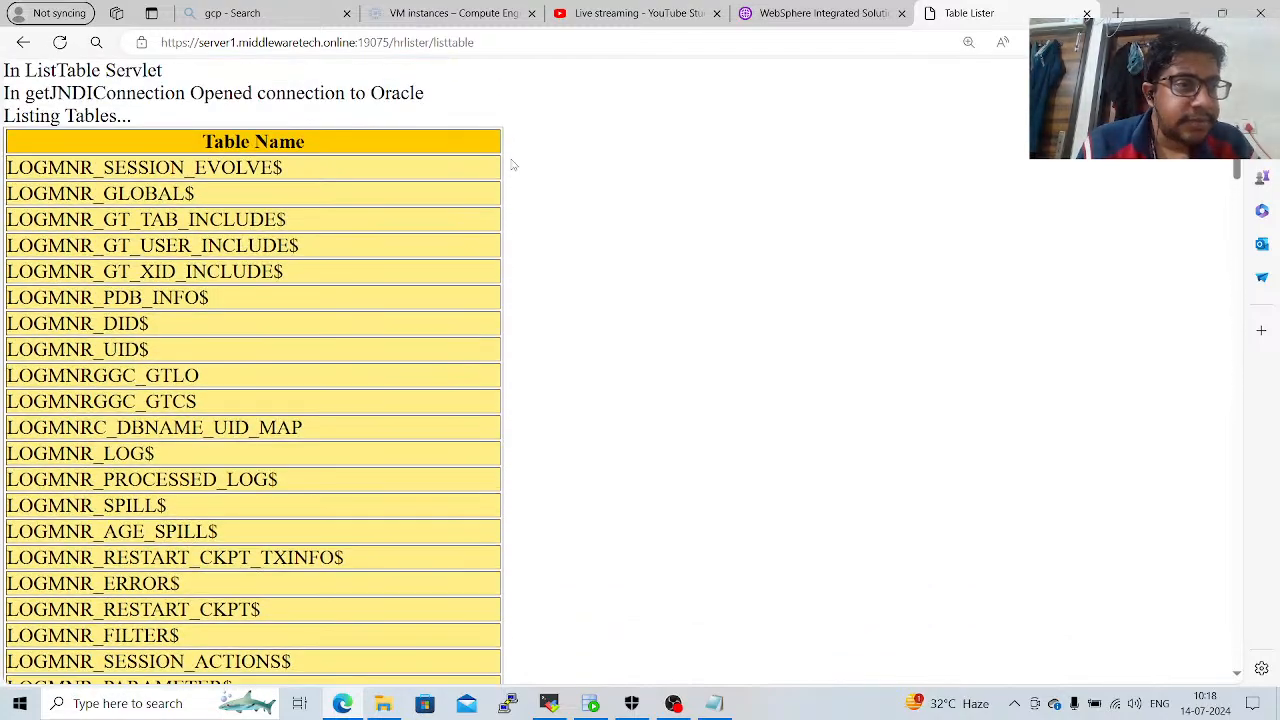
pyautogui.scroll(-3, 512, 165)
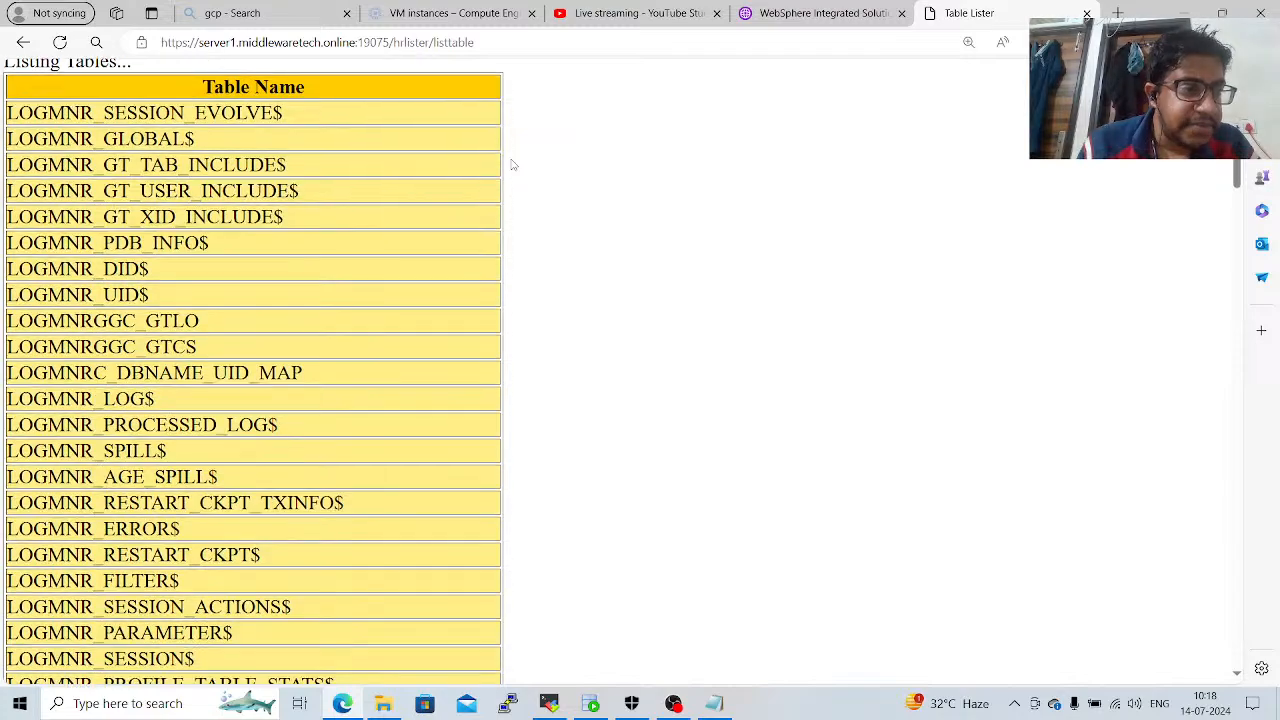
pyautogui.scroll(-20, 512, 165)
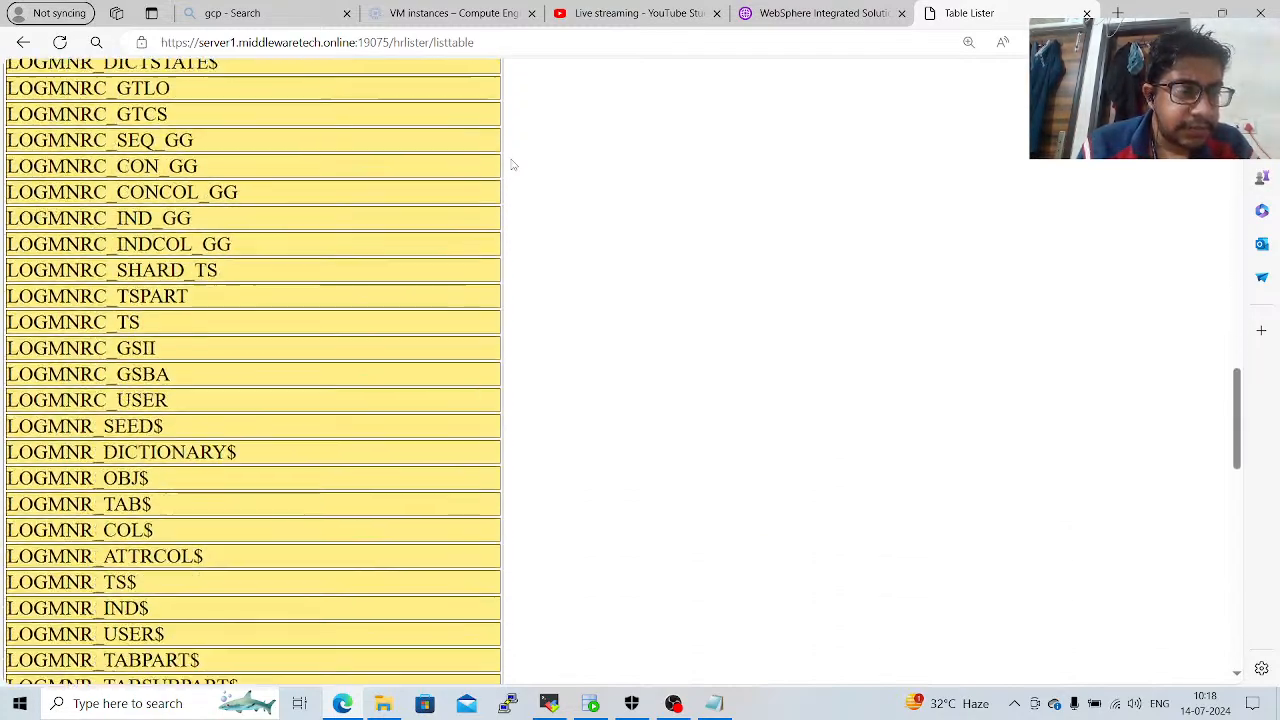
pyautogui.scroll(-7, 512, 165)
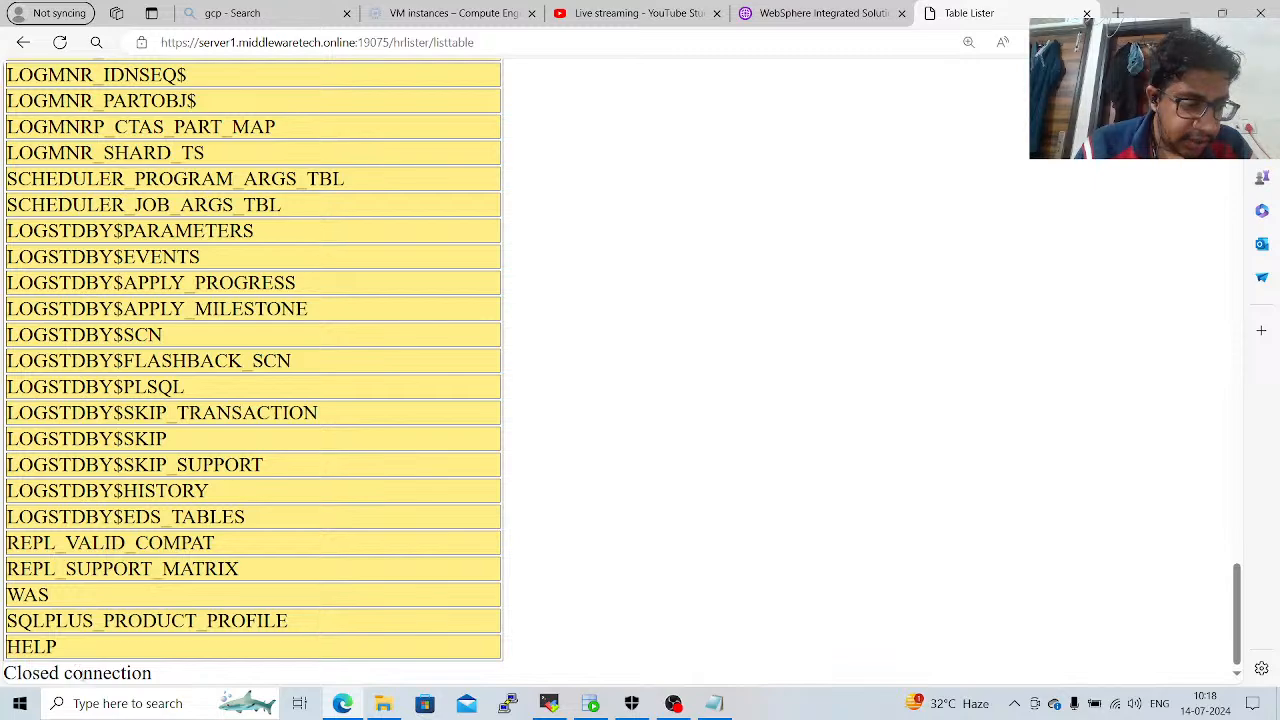
pyautogui.doubleClick(107, 673)
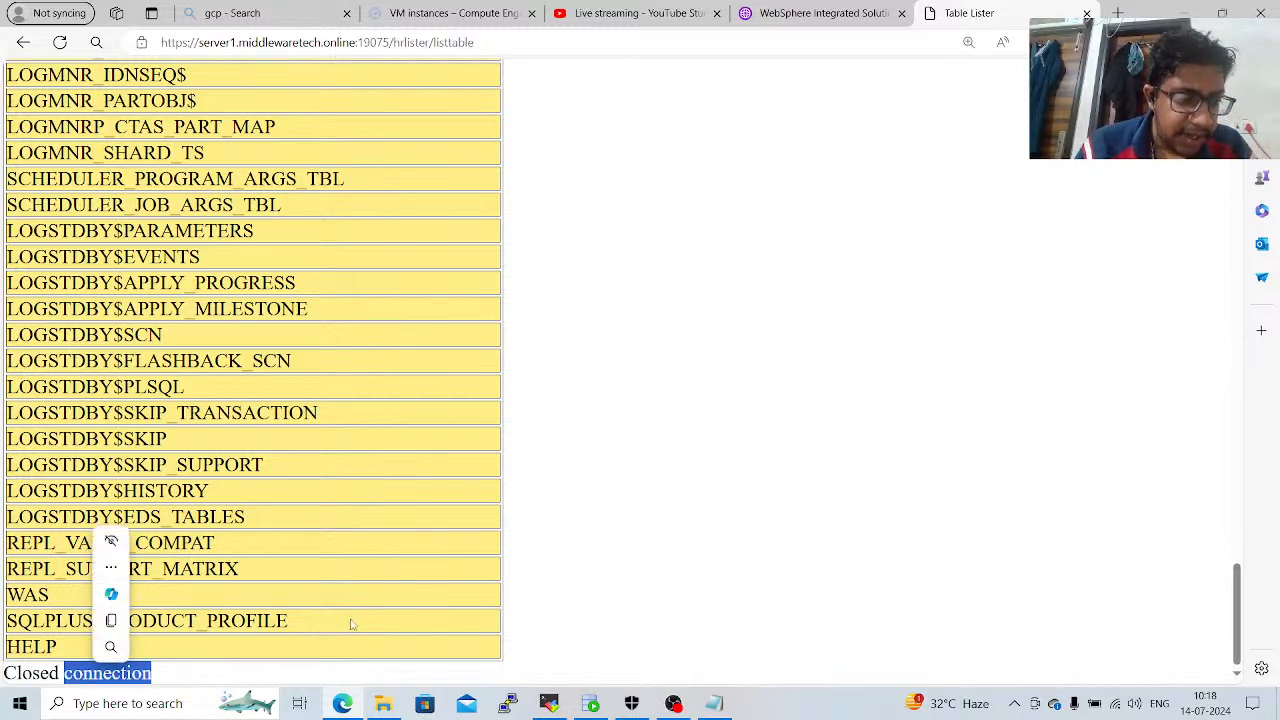
# Review the HRLister table listing again, from the Oracle connection messages above the table down to the last table names.
pyautogui.scroll(8, 540, 575)
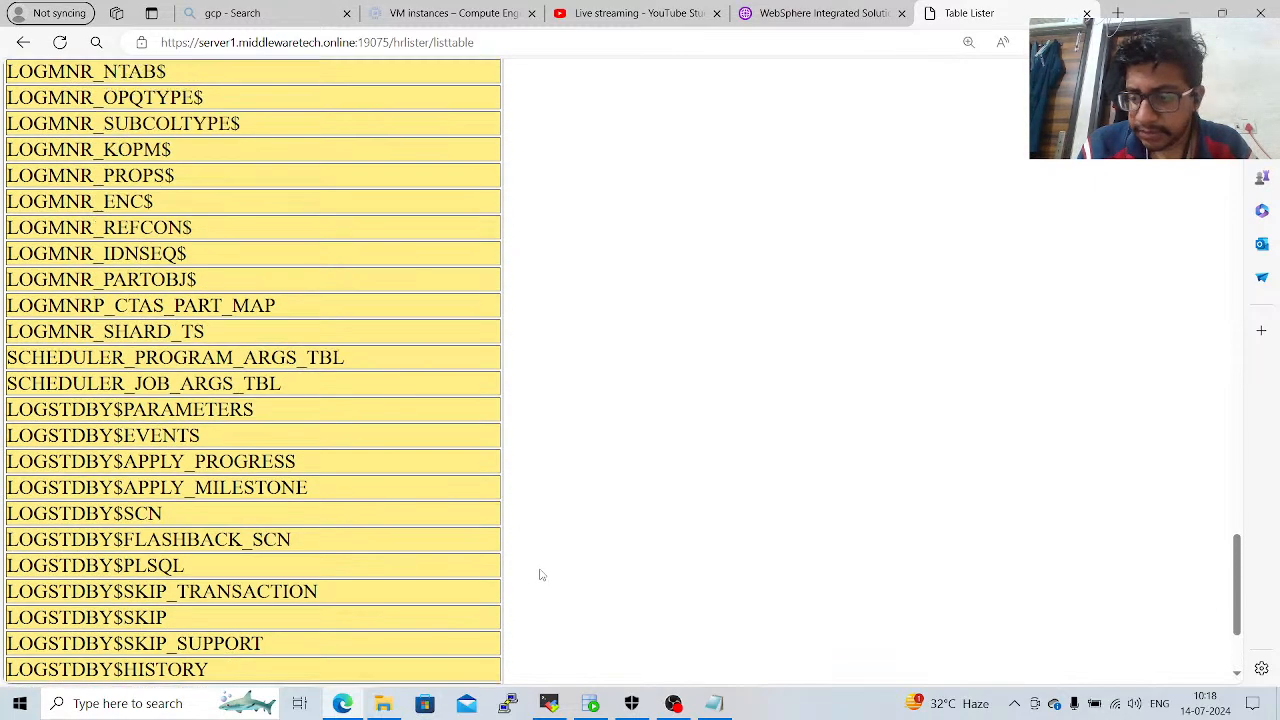
pyautogui.scroll(20, 540, 575)
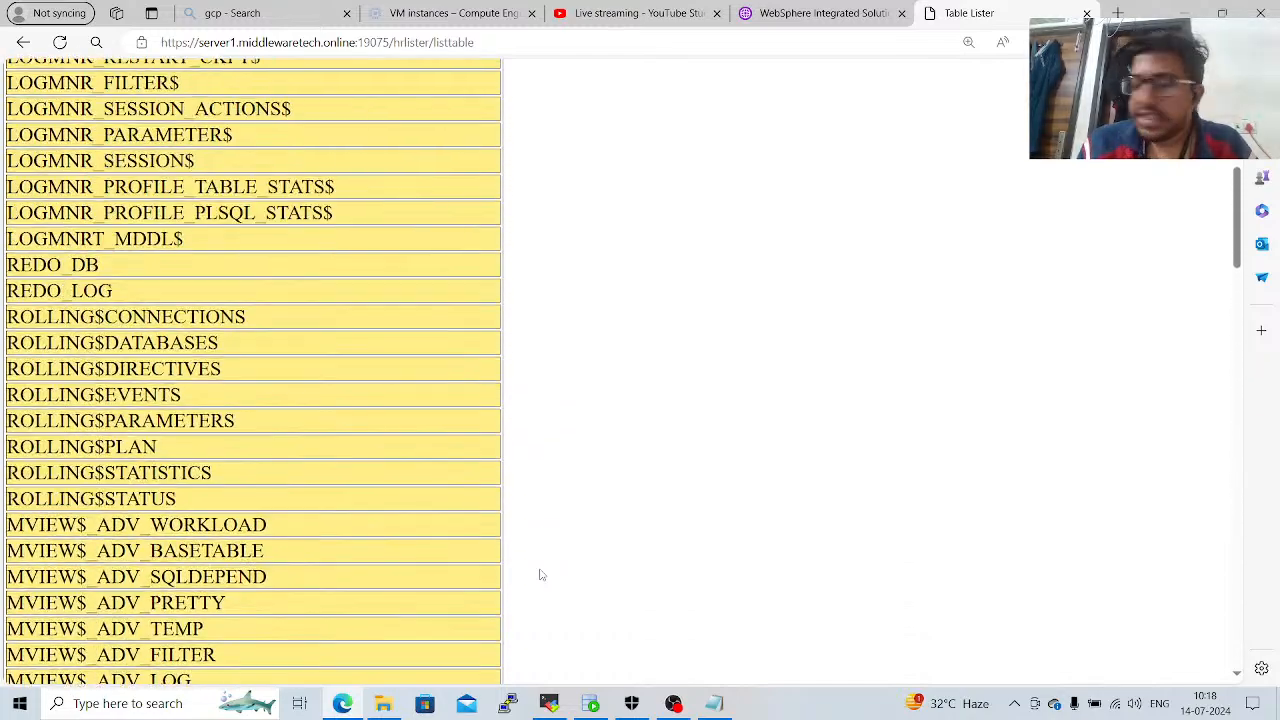
pyautogui.scroll(1, 540, 575)
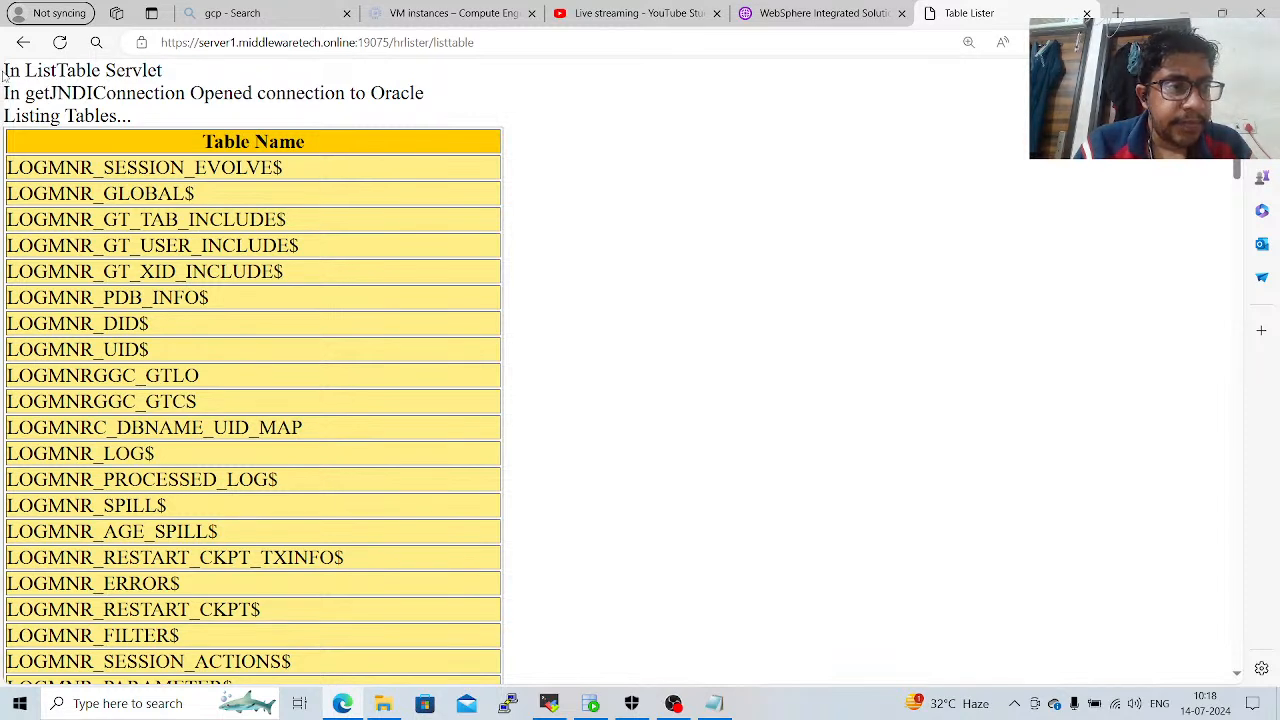
pyautogui.moveTo(4, 72); pyautogui.dragTo(176, 113)
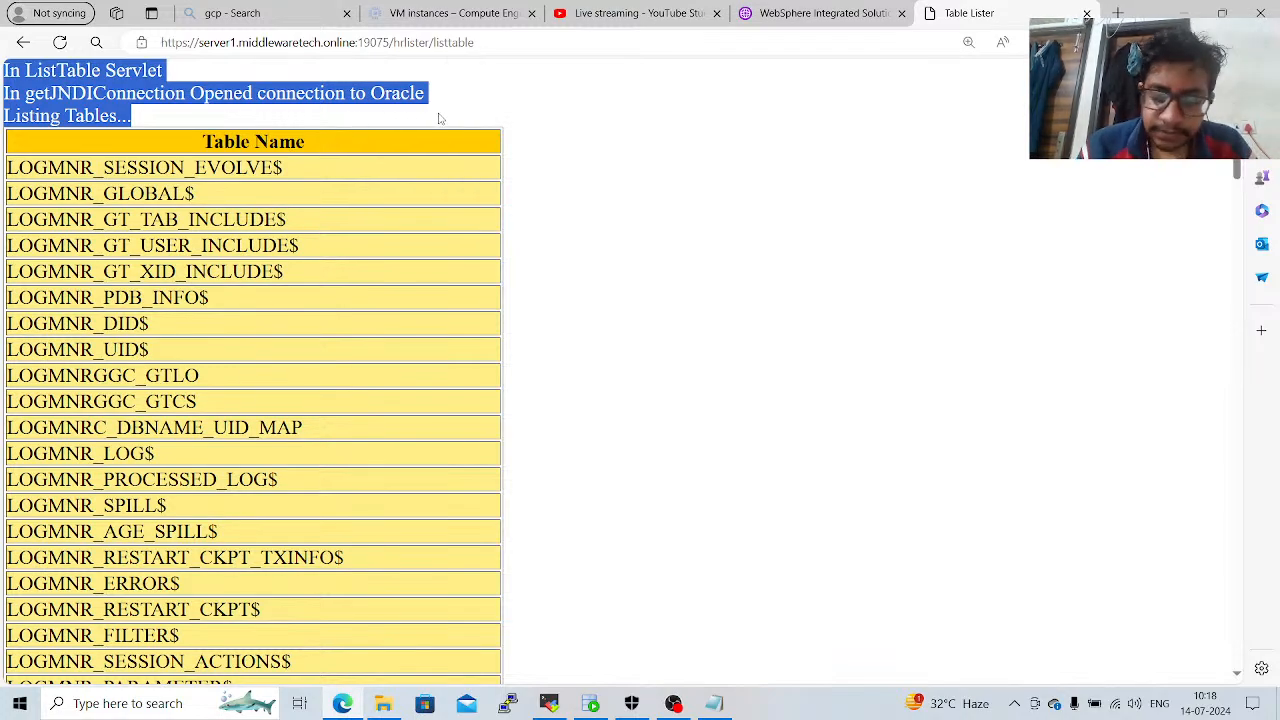
pyautogui.scroll(-15, 438, 118)
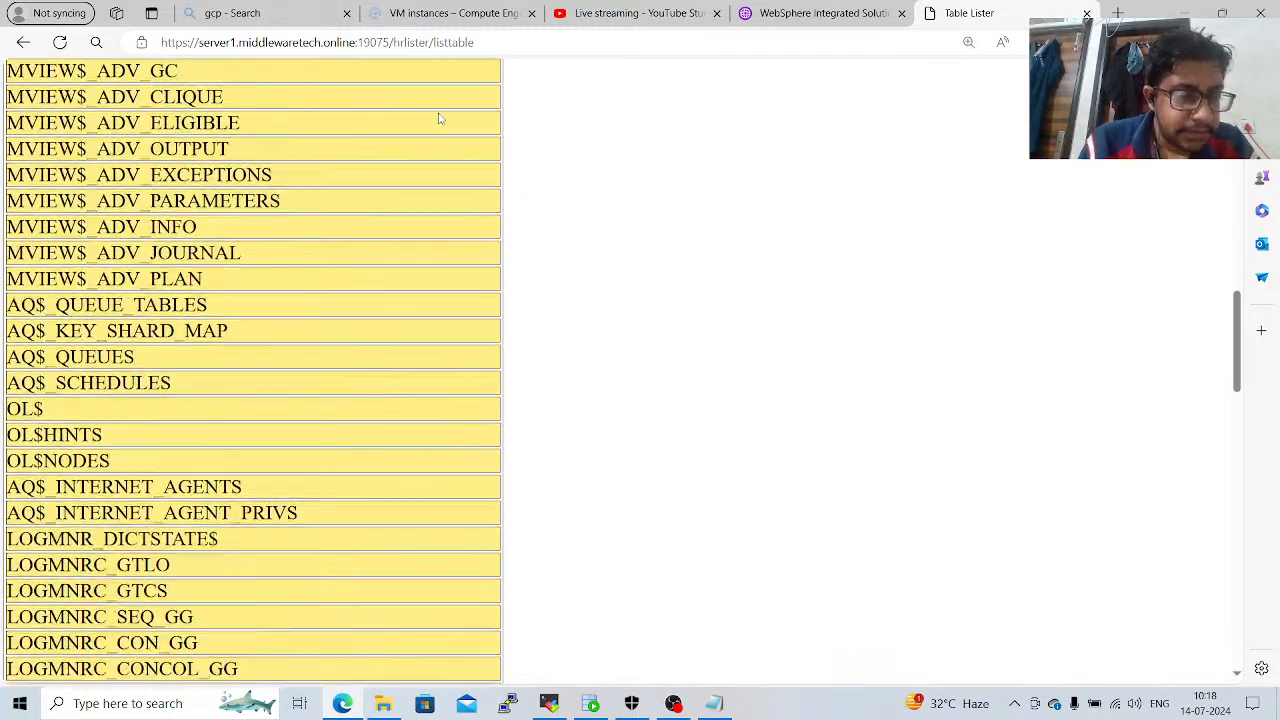
pyautogui.scroll(-20, 438, 118)
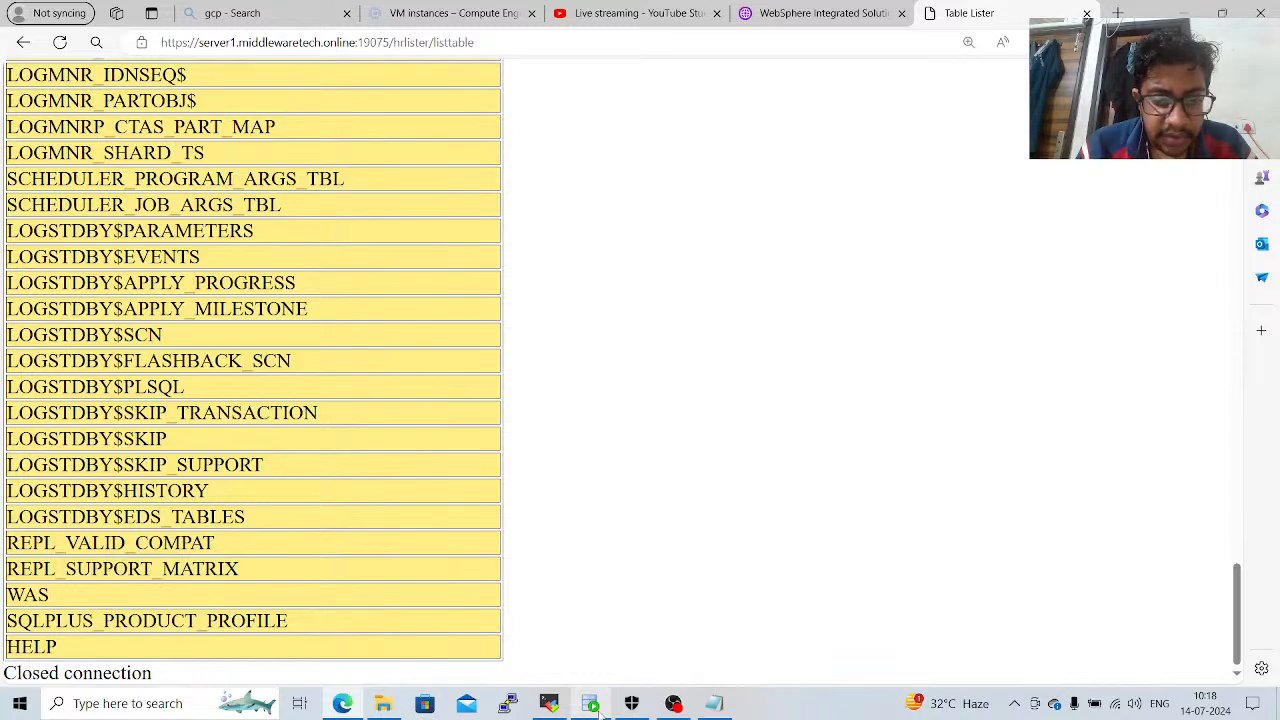
# Switch to Oracle SQL Developer, replace the oracle worksheet's statement with "create user youtube;", run it and check the script output.
pyautogui.click(592, 704)
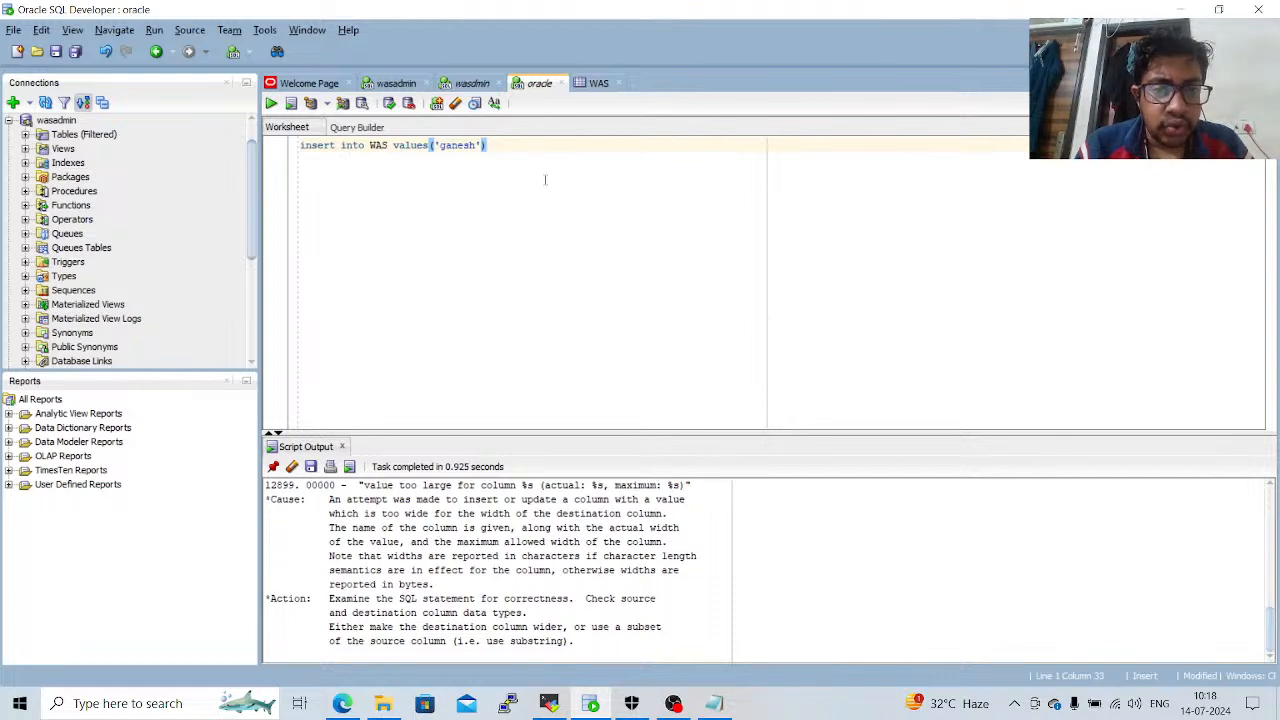
pyautogui.hotkey('ctrl', 'a')
pyautogui.press('BackSpace')
pyautogui.write('crea')
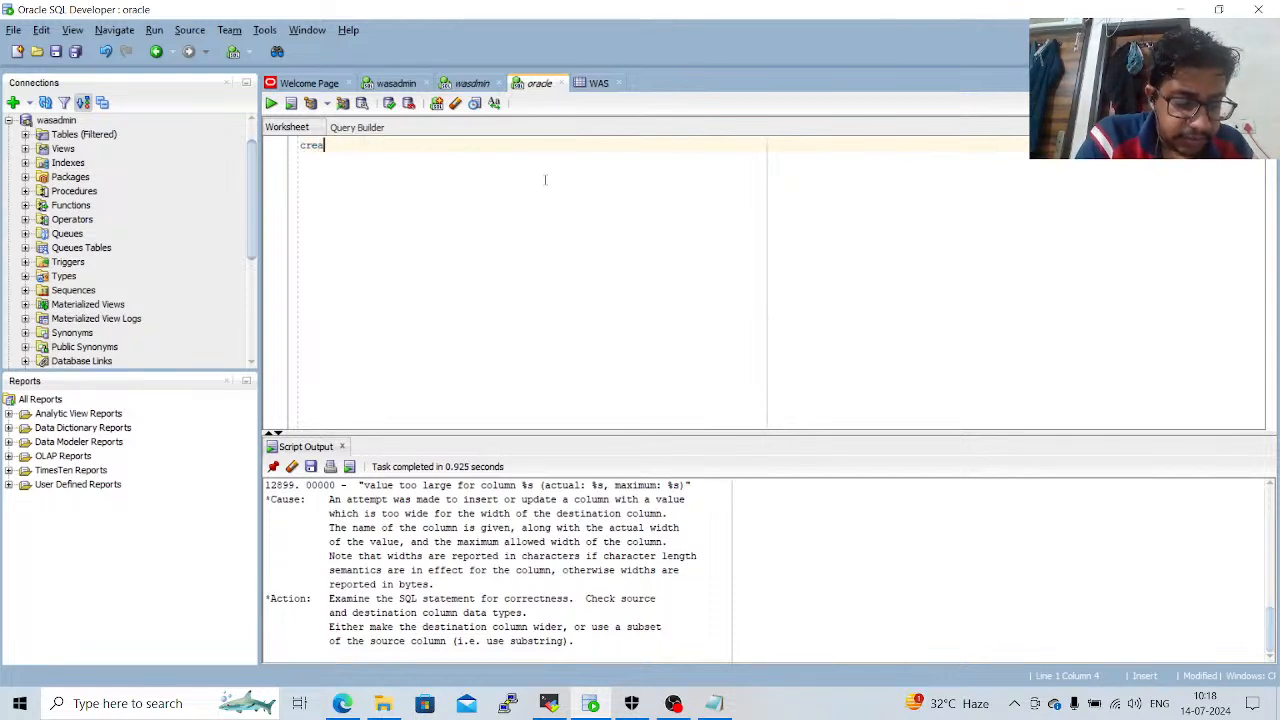
pyautogui.write('te us')
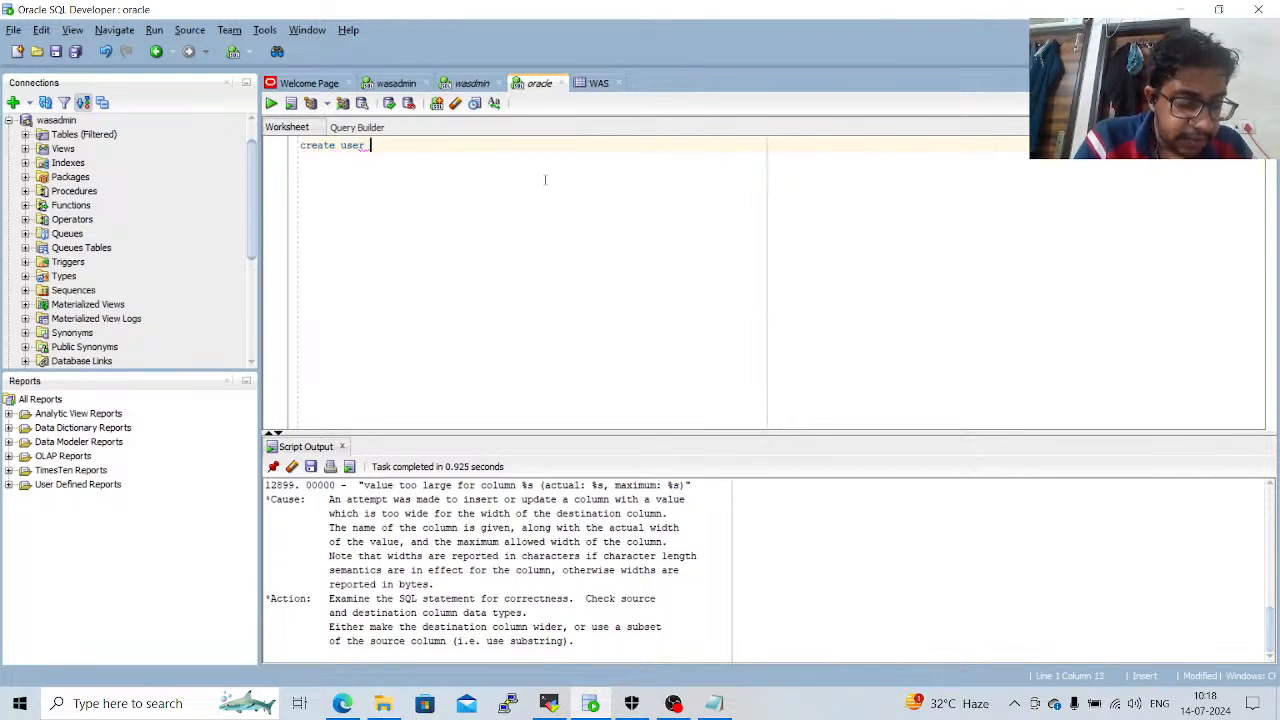
pyautogui.write('er y')
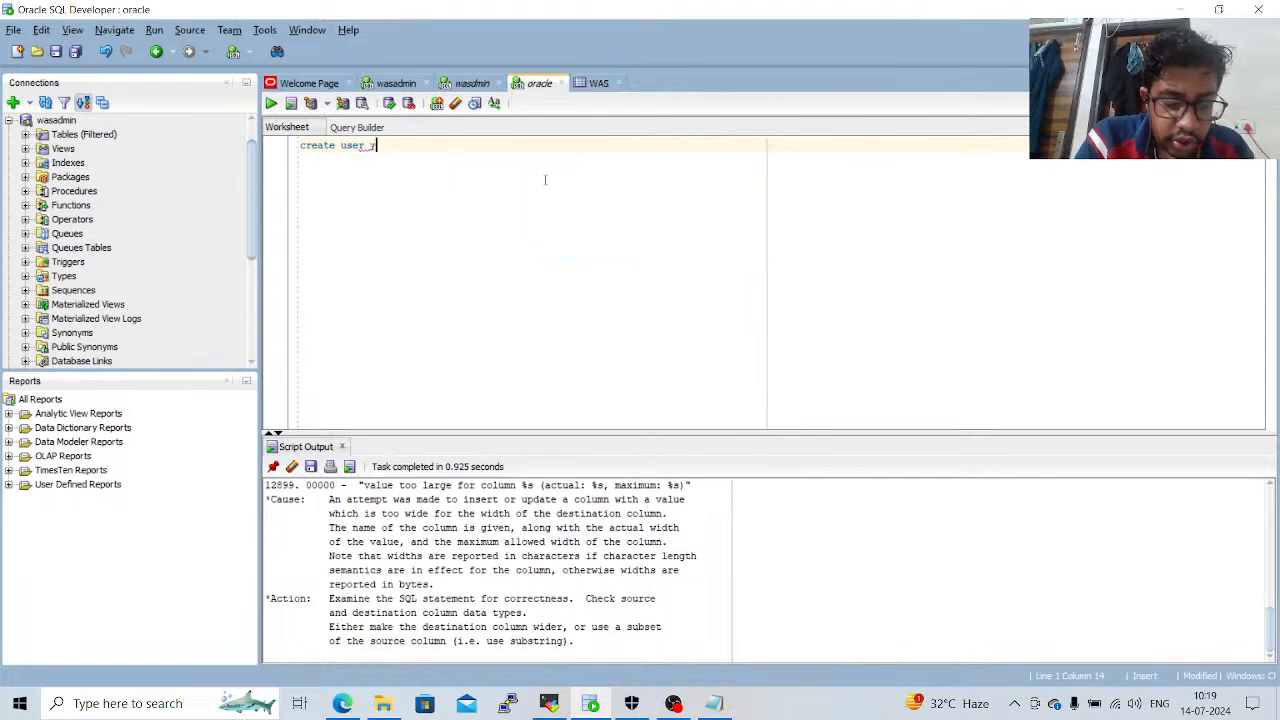
pyautogui.write('outube')
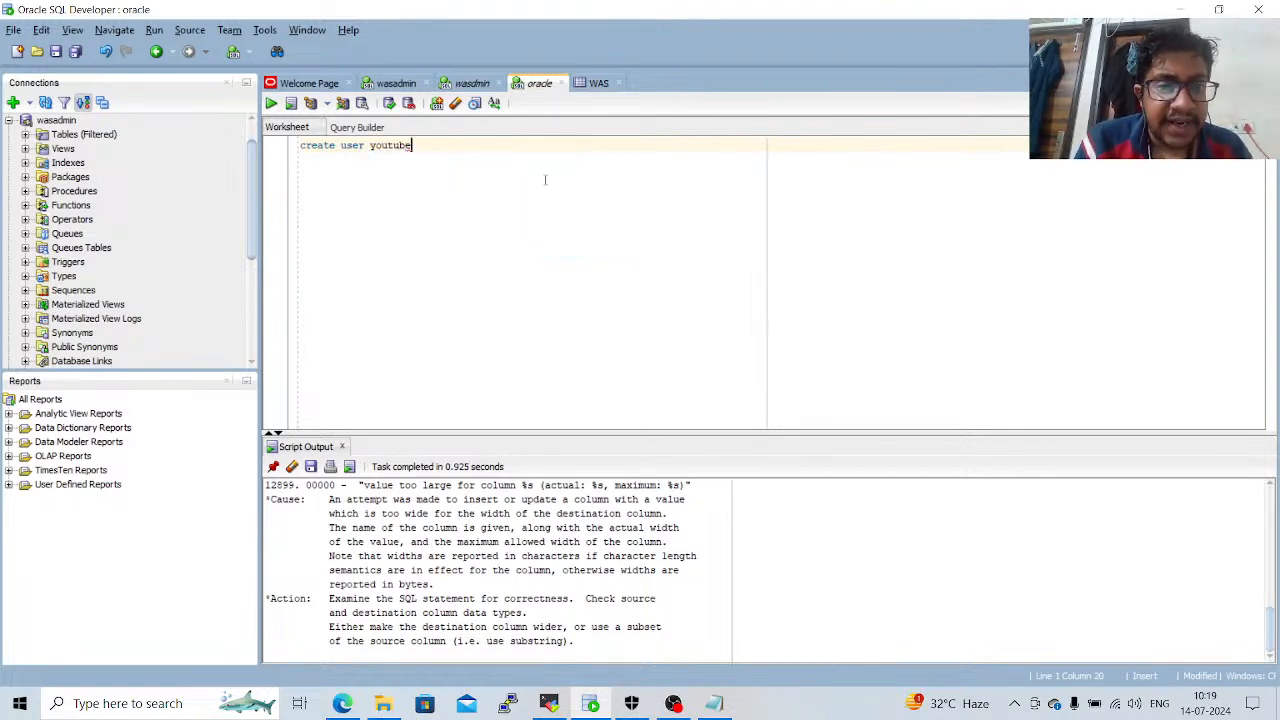
pyautogui.write(';')
pyautogui.hotkey('ctrl', 'Return')
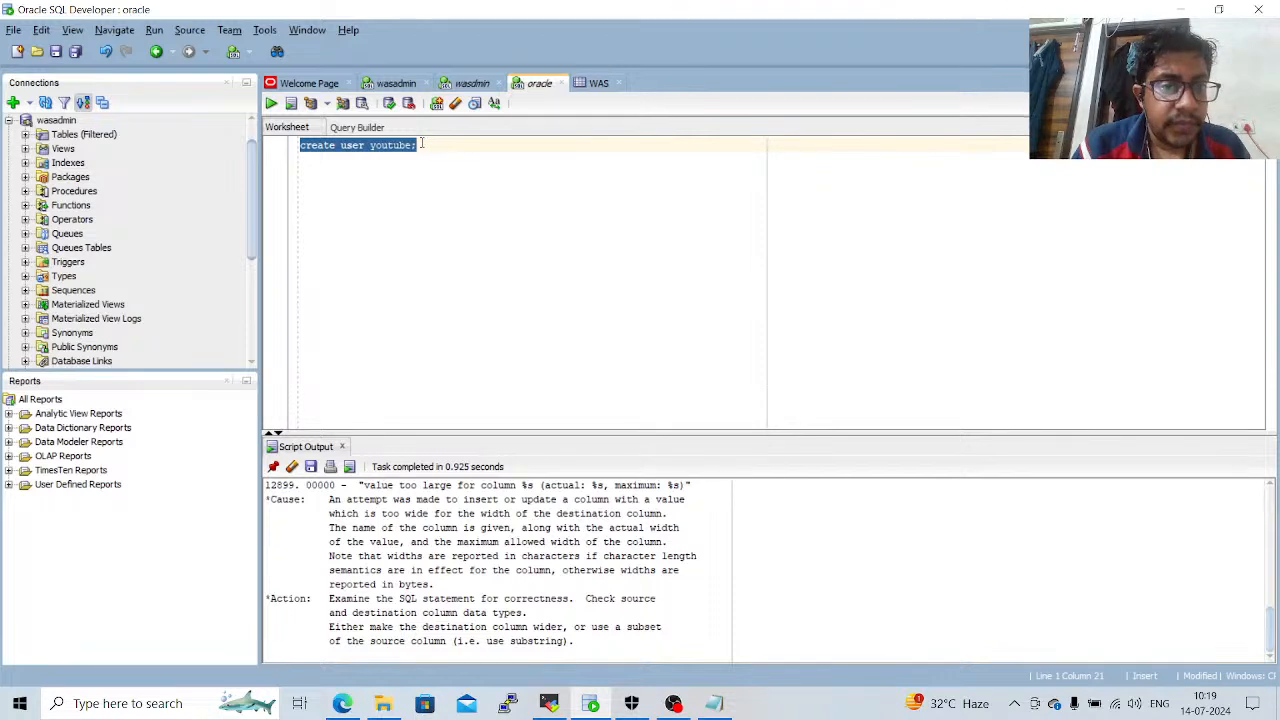
pyautogui.click(271, 104)
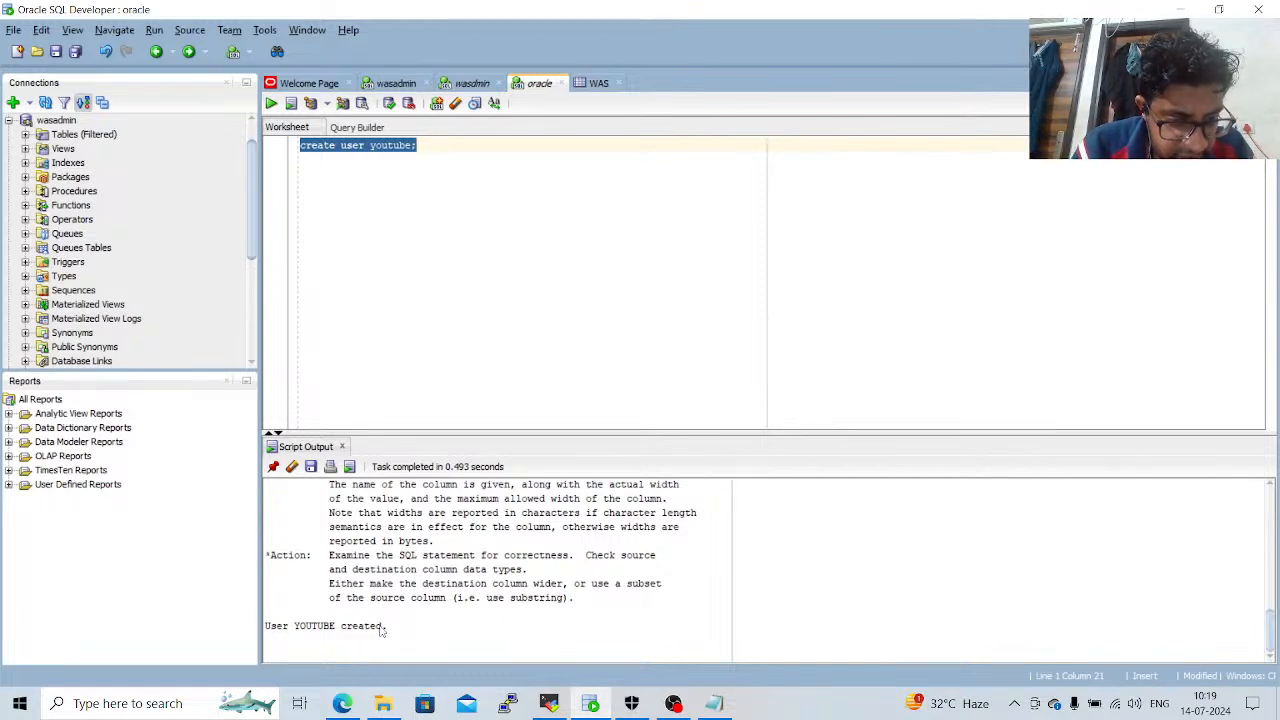
pyautogui.moveTo(382, 630); pyautogui.dragTo(301, 630)
pyautogui.click(301, 630)
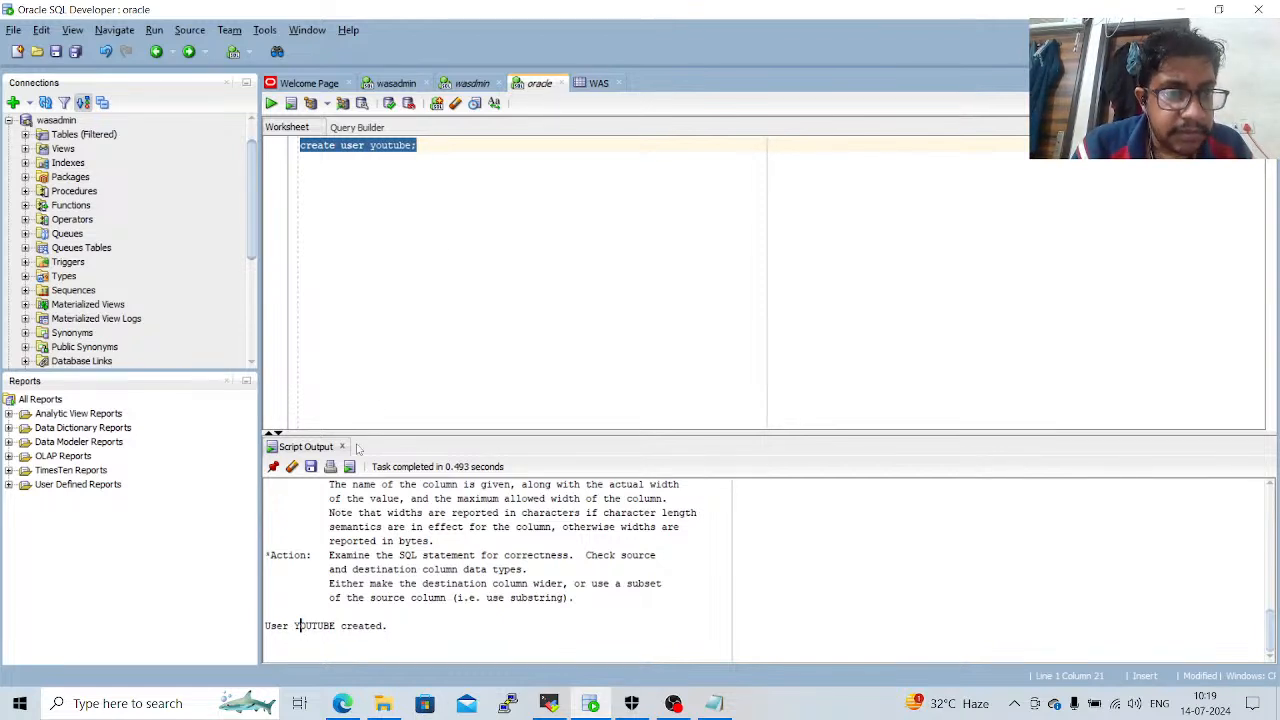
# Clear the create user statement from the oracle worksheet.
pyautogui.click(474, 218)
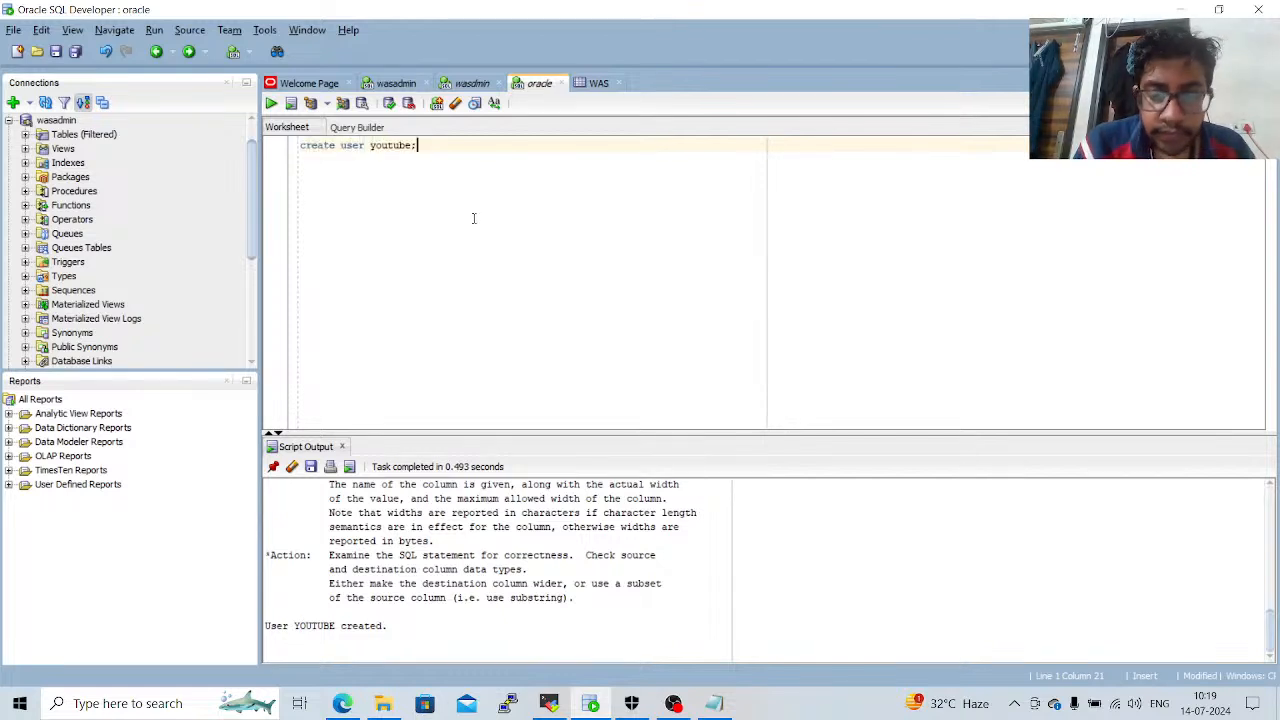
pyautogui.press('BackSpace')
pyautogui.press('BackSpace')
pyautogui.press('BackSpace')
pyautogui.press('BackSpace')
pyautogui.press('BackSpace')
pyautogui.press('BackSpace')
pyautogui.press('BackSpace')
pyautogui.press('BackSpace')
pyautogui.press('BackSpace')
pyautogui.press('BackSpace')
pyautogui.press('BackSpace')
pyautogui.press('BackSpace')
pyautogui.press('BackSpace')
pyautogui.press('BackSpace')
pyautogui.press('BackSpace')
pyautogui.press('BackSpace')
pyautogui.press('BackSpace')
pyautogui.press('BackSpace')
pyautogui.press('BackSpace')
pyautogui.press('BackSpace')
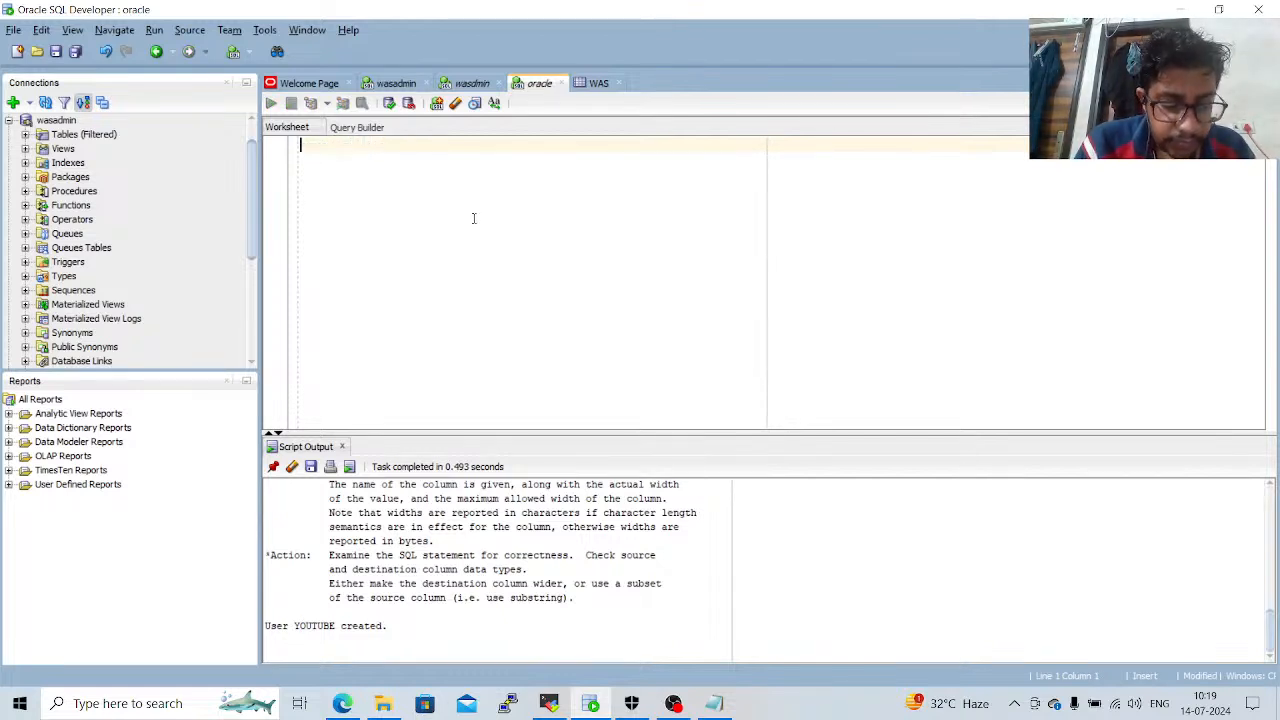
pyautogui.write('insert')
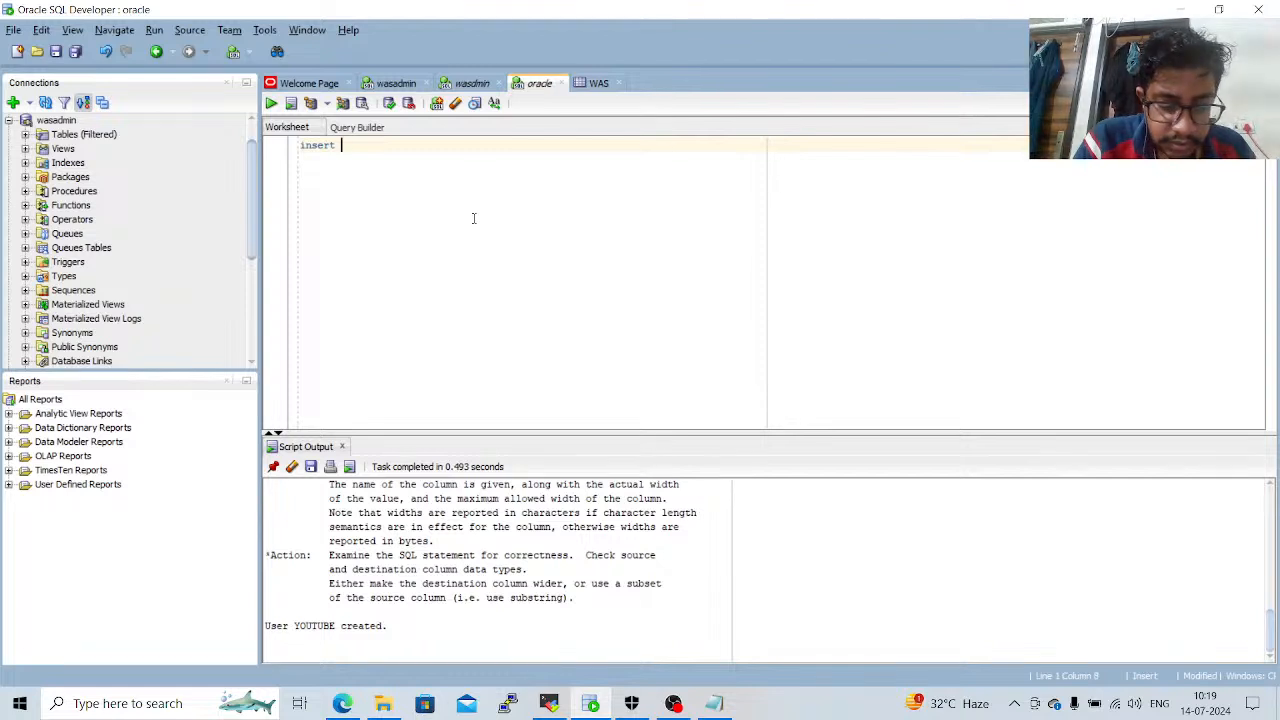
pyautogui.write(' into')
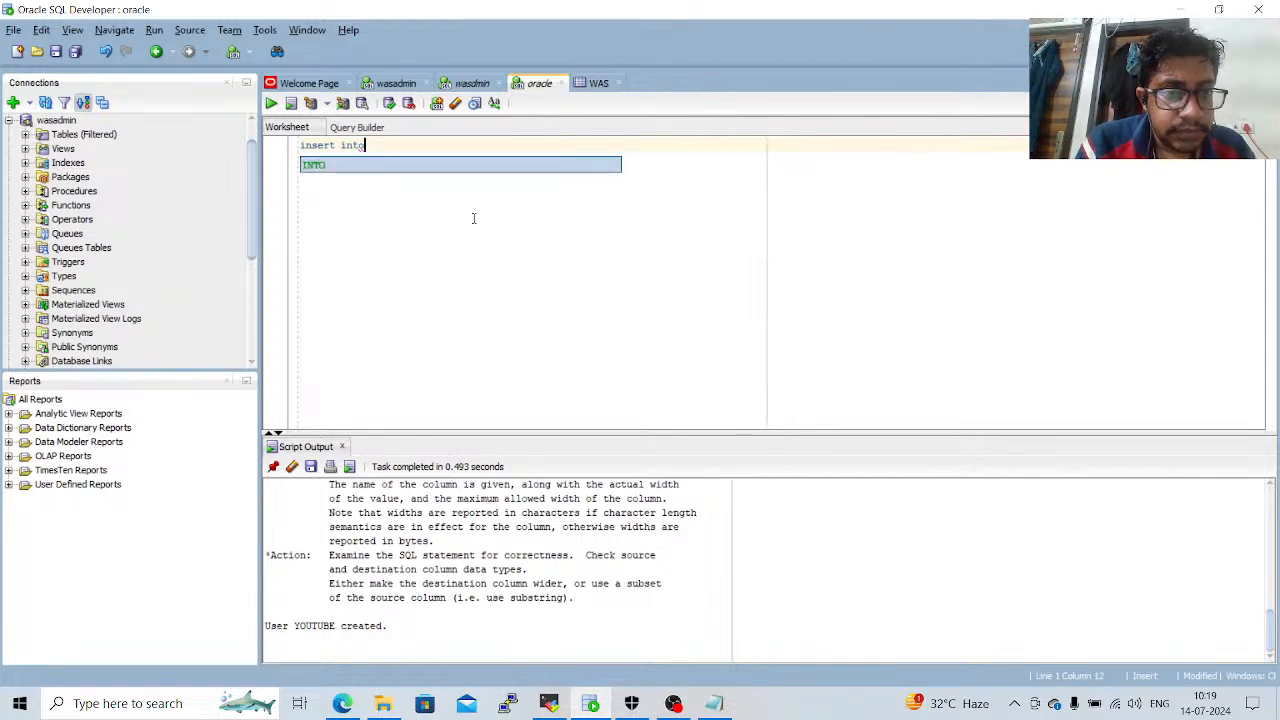
pyautogui.press('BackSpace')
pyautogui.press('BackSpace')
pyautogui.press('BackSpace')
pyautogui.press('BackSpace')
pyautogui.press('BackSpace')
pyautogui.press('BackSpace')
pyautogui.press('BackSpace')
pyautogui.press('BackSpace')
pyautogui.press('BackSpace')
pyautogui.press('BackSpace')
pyautogui.press('BackSpace')
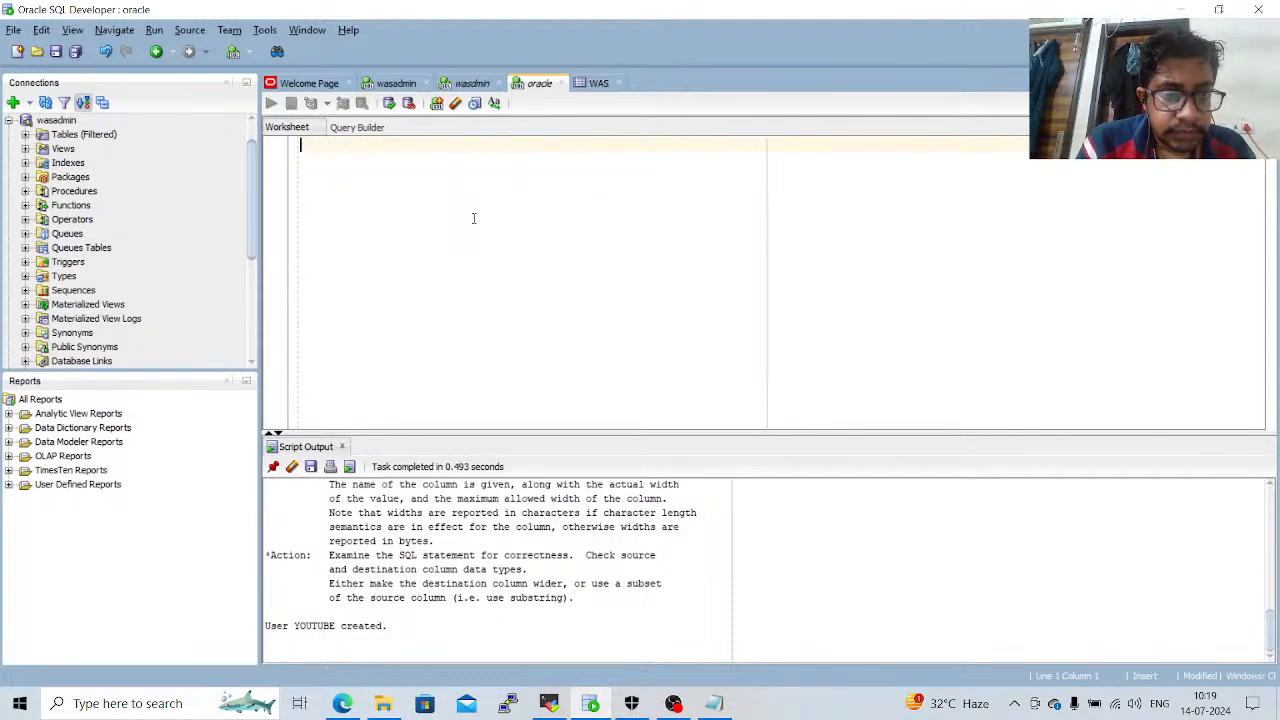
# Start a create table statement in the empty worksheet for a table named youtube.
pyautogui.write('create tab')
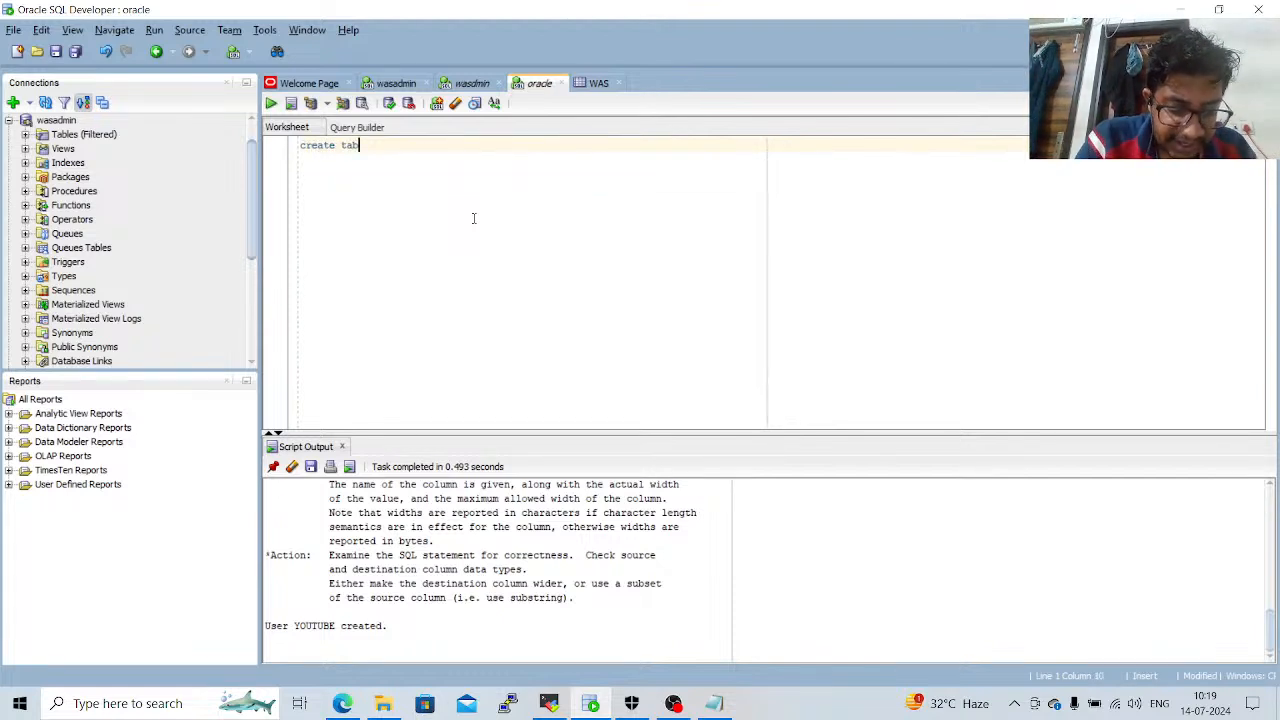
pyautogui.write('le user')
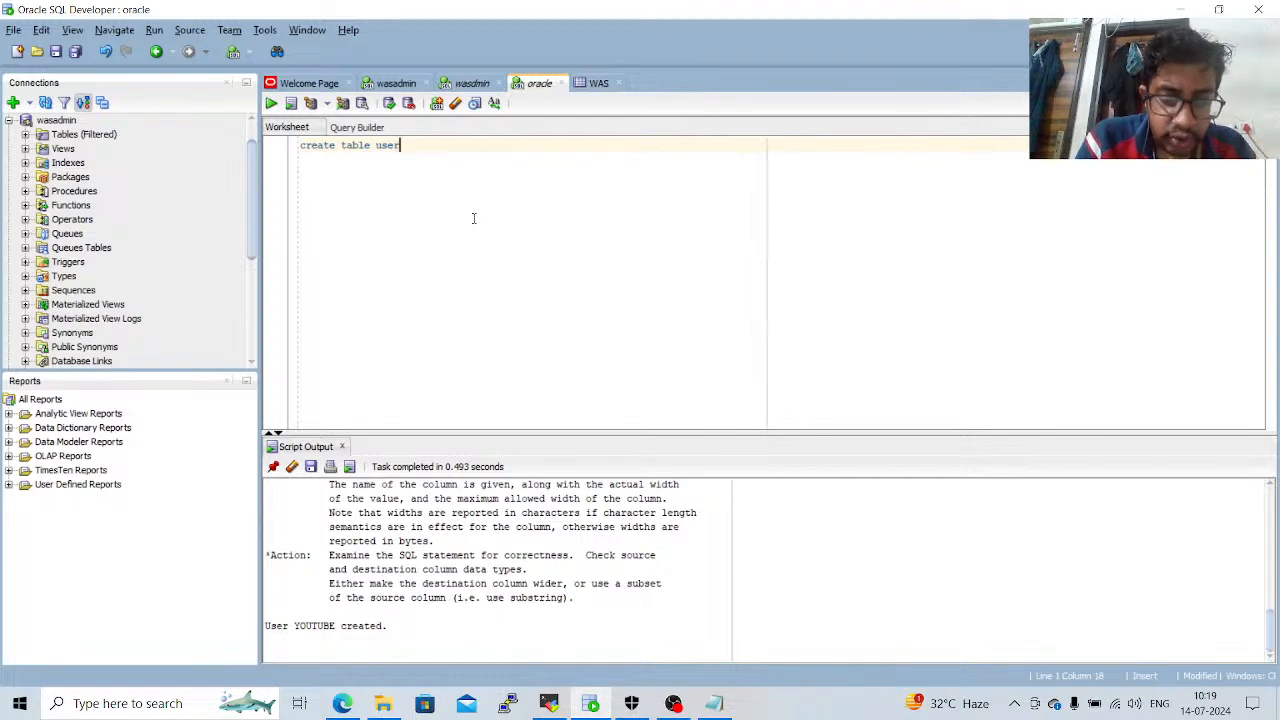
pyautogui.press('BackSpace')
pyautogui.press('BackSpace')
pyautogui.press('BackSpace')
pyautogui.press('BackSpace')
pyautogui.write('youtube')
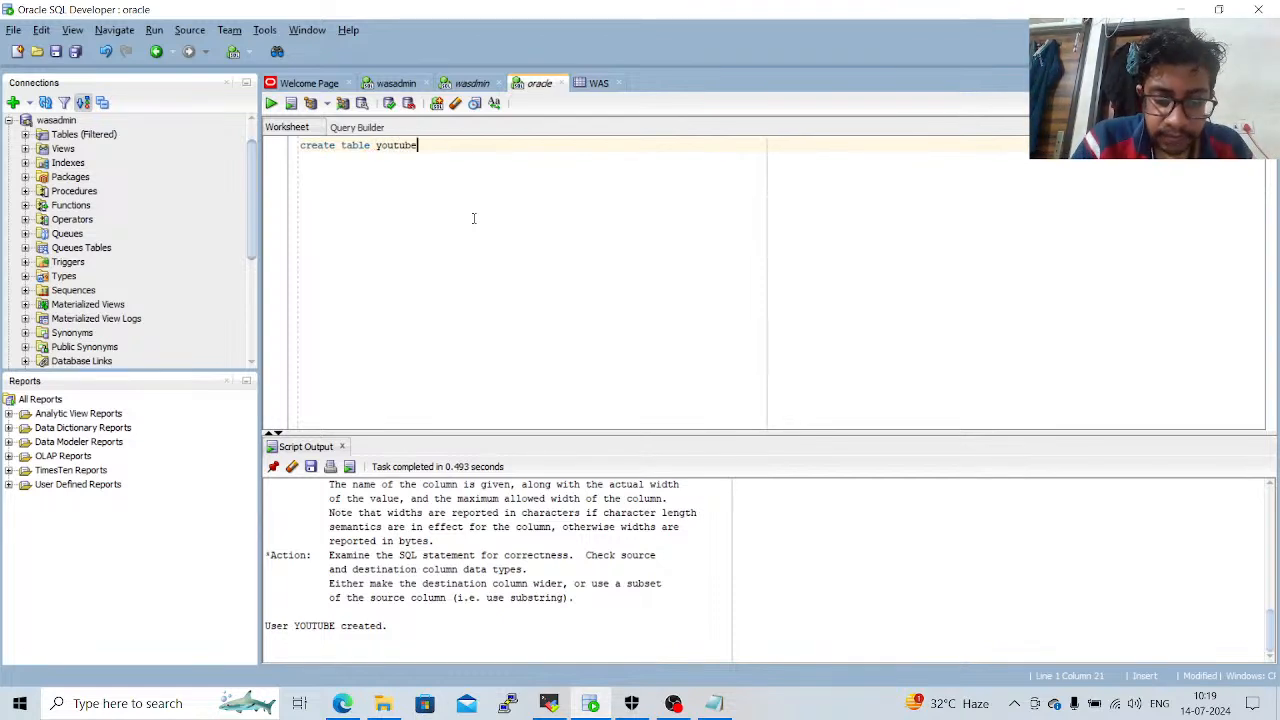
pyautogui.write('(name')
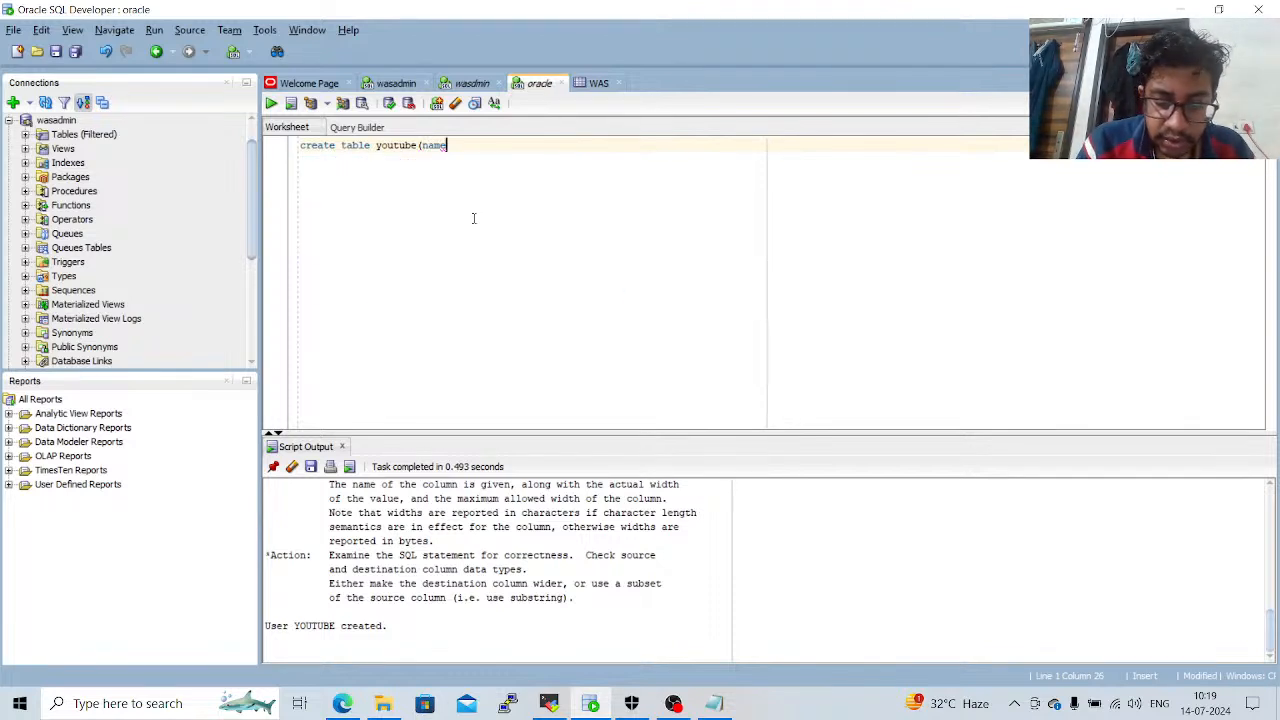
pyautogui.write(' varchar')
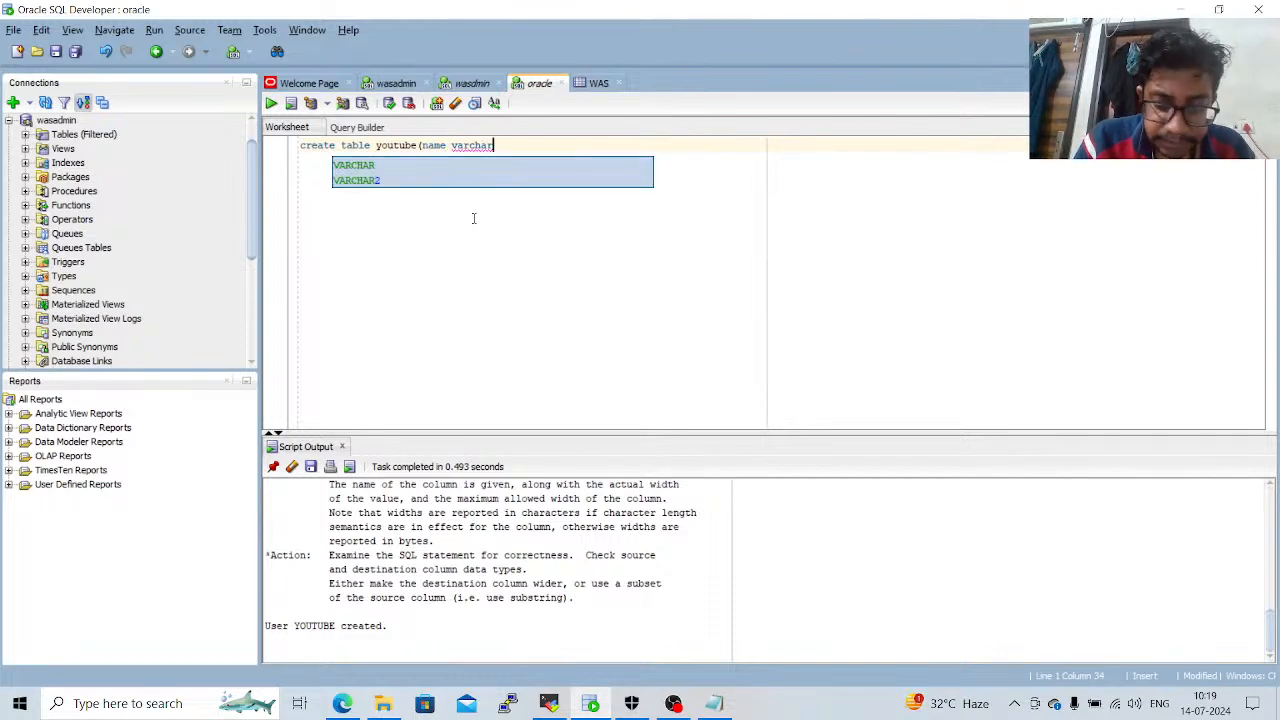
pyautogui.write('(30)')
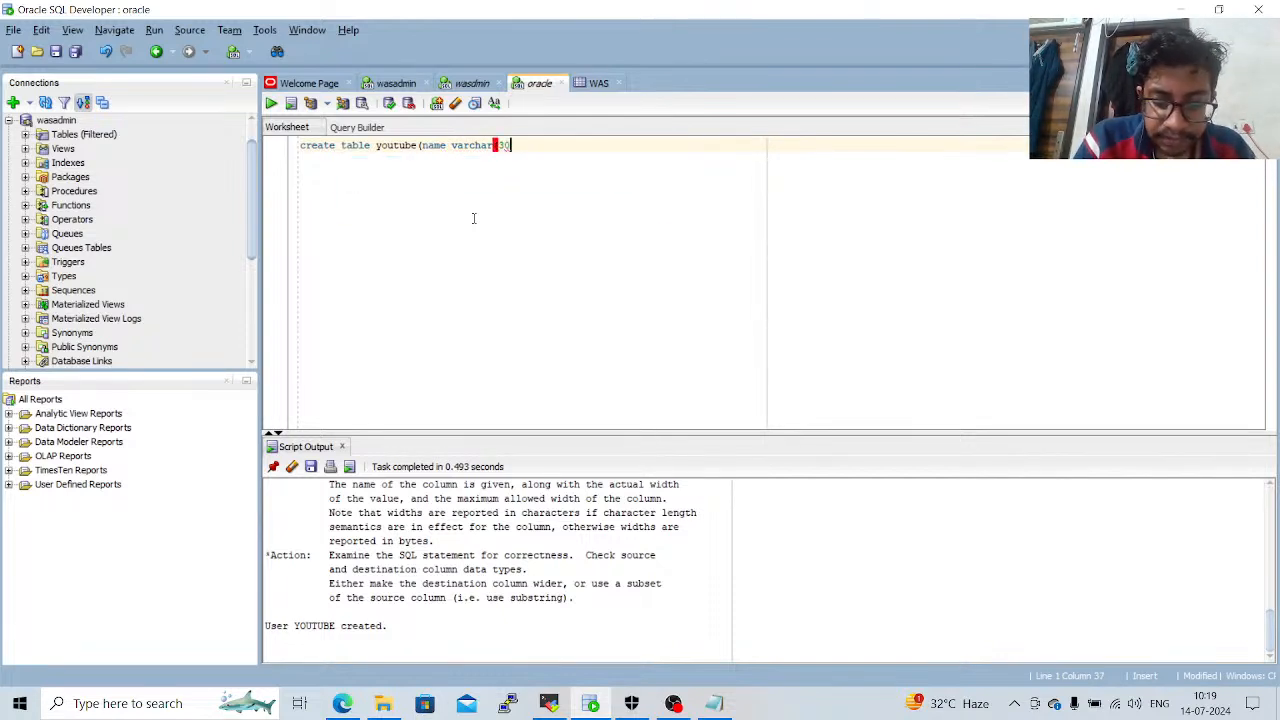
pyautogui.write(',')
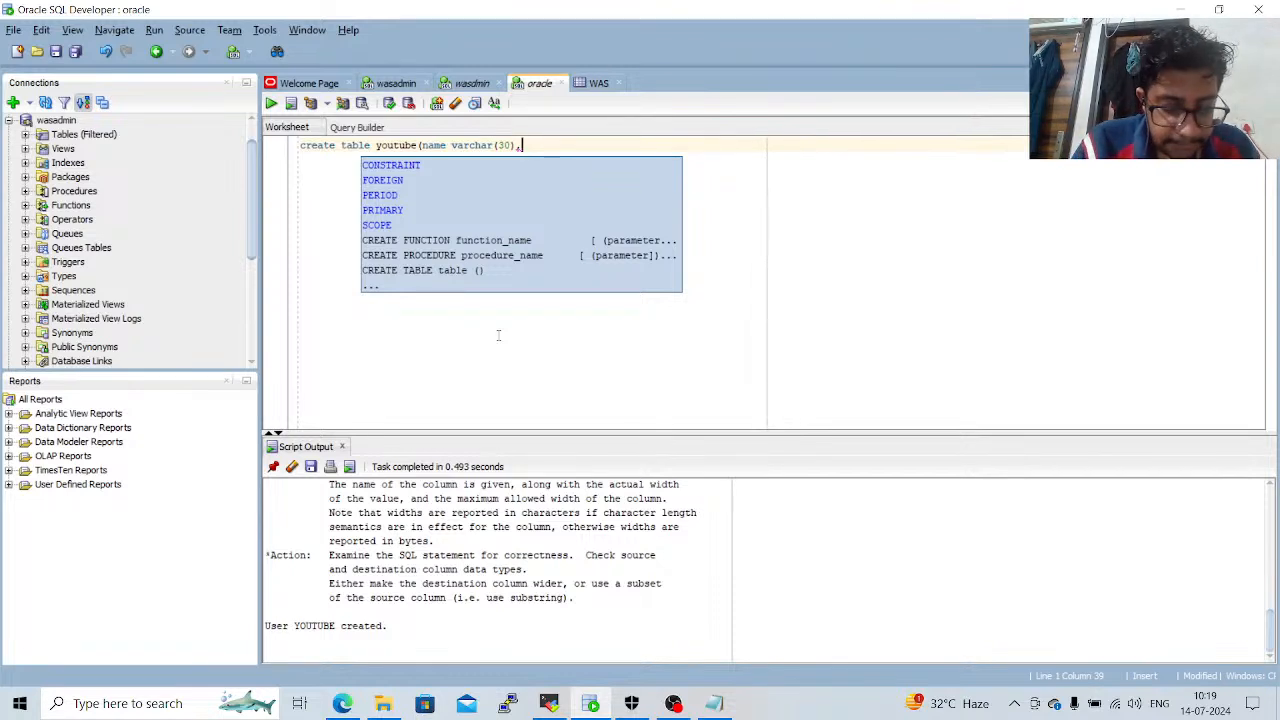
# Complete the statement as "create table youtube(name varchar(30));" and run it to create the table.
pyautogui.press('BackSpace')
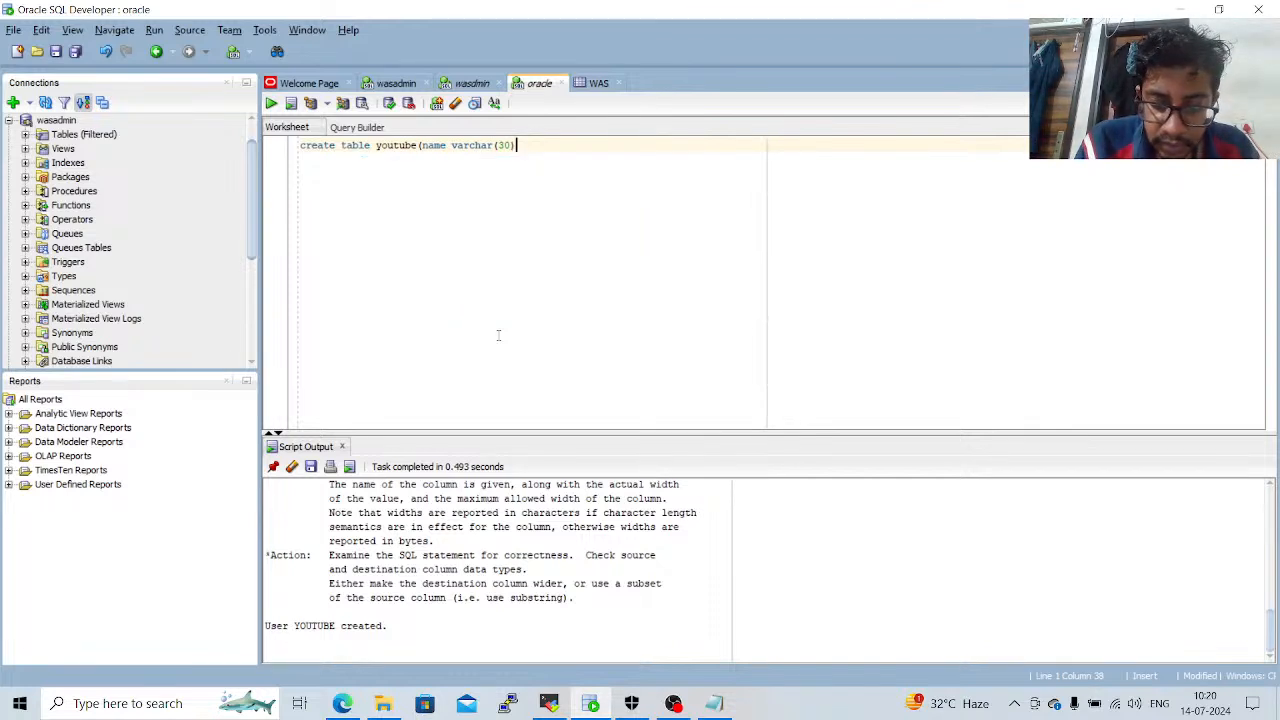
pyautogui.write(')')
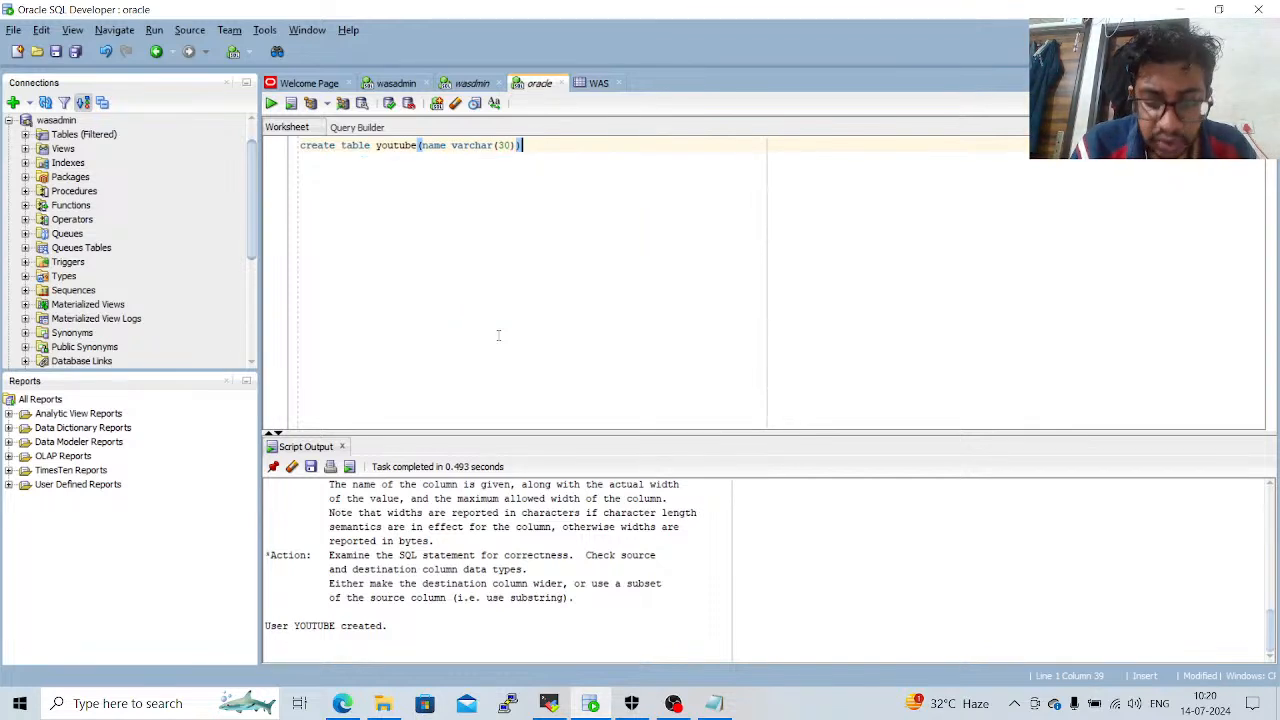
pyautogui.write(';')
pyautogui.hotkey('ctrl', 'a')
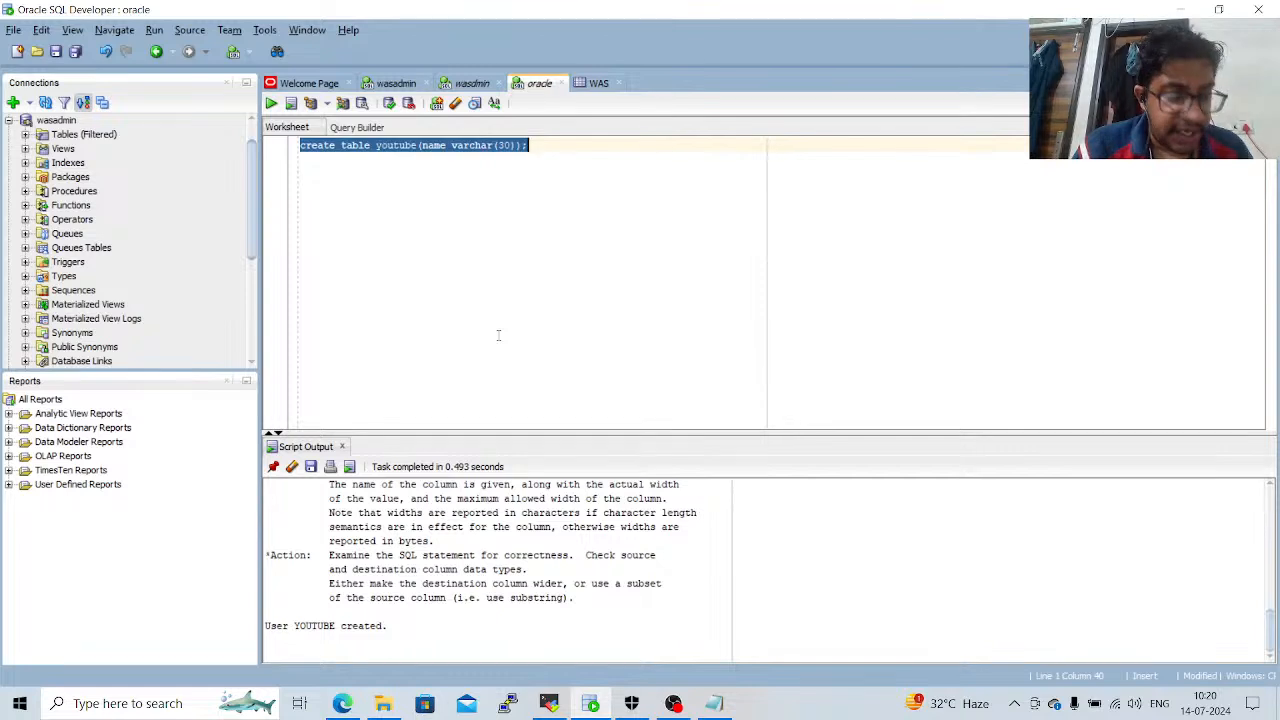
pyautogui.click(270, 104)
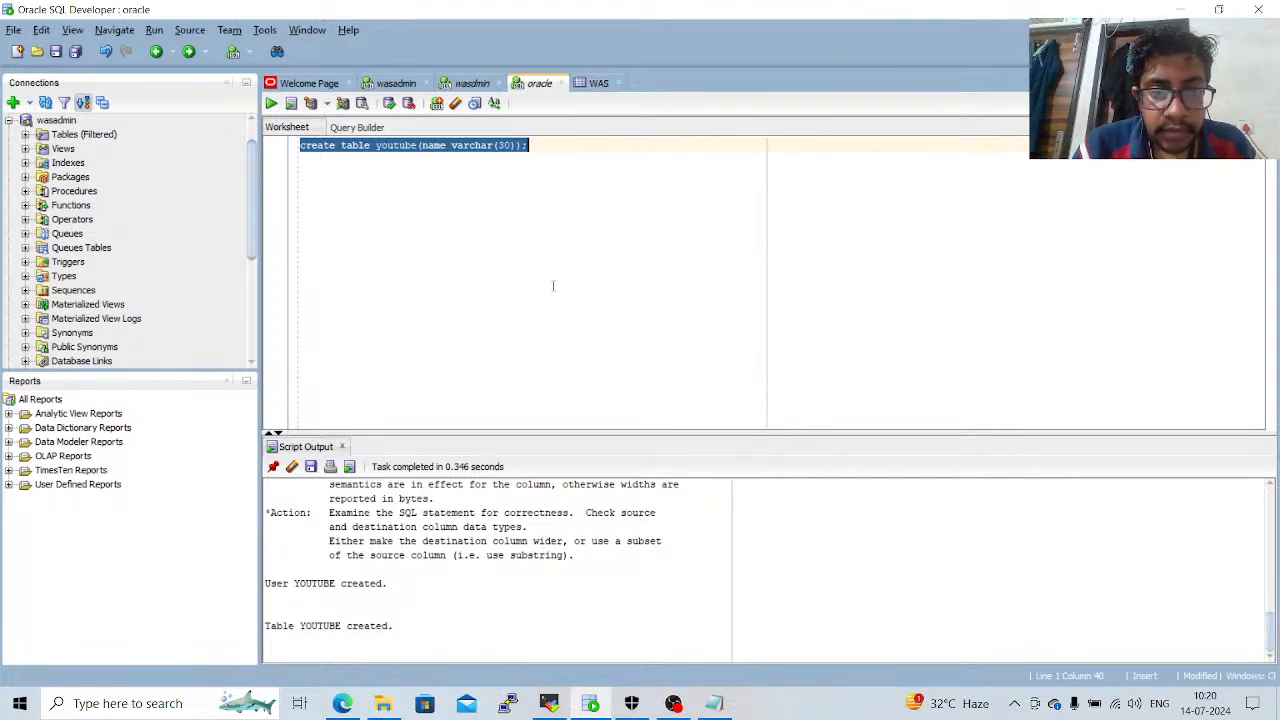
# Start an insert statement for the youtube table below the create table line with "insert into youtube values".
pyautogui.click(549, 242)
pyautogui.press('Return')
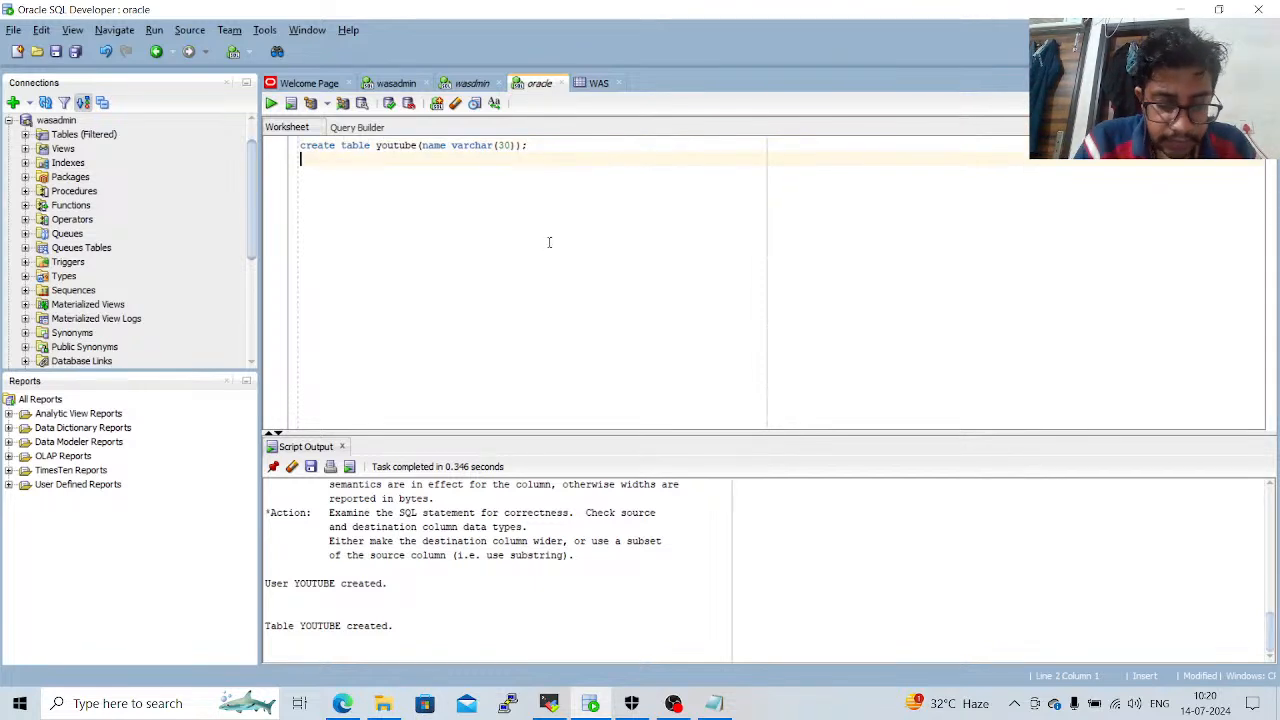
pyautogui.write('insert in')
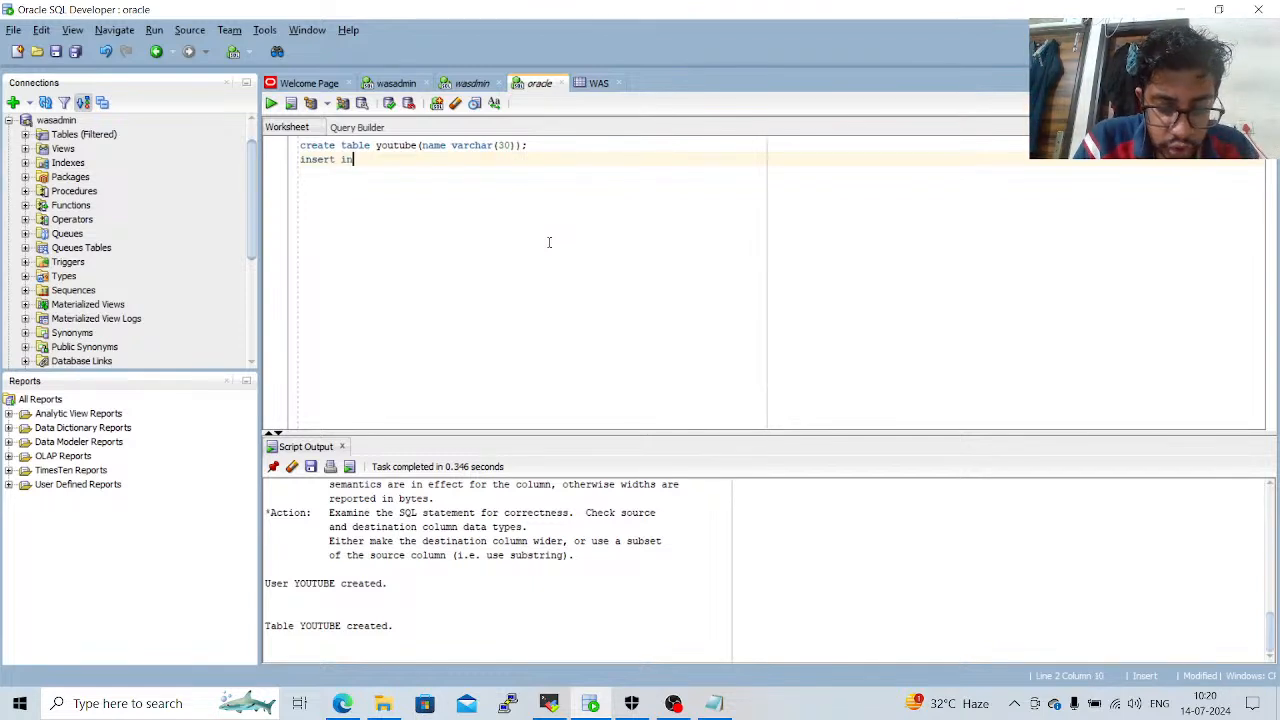
pyautogui.write('to youtu')
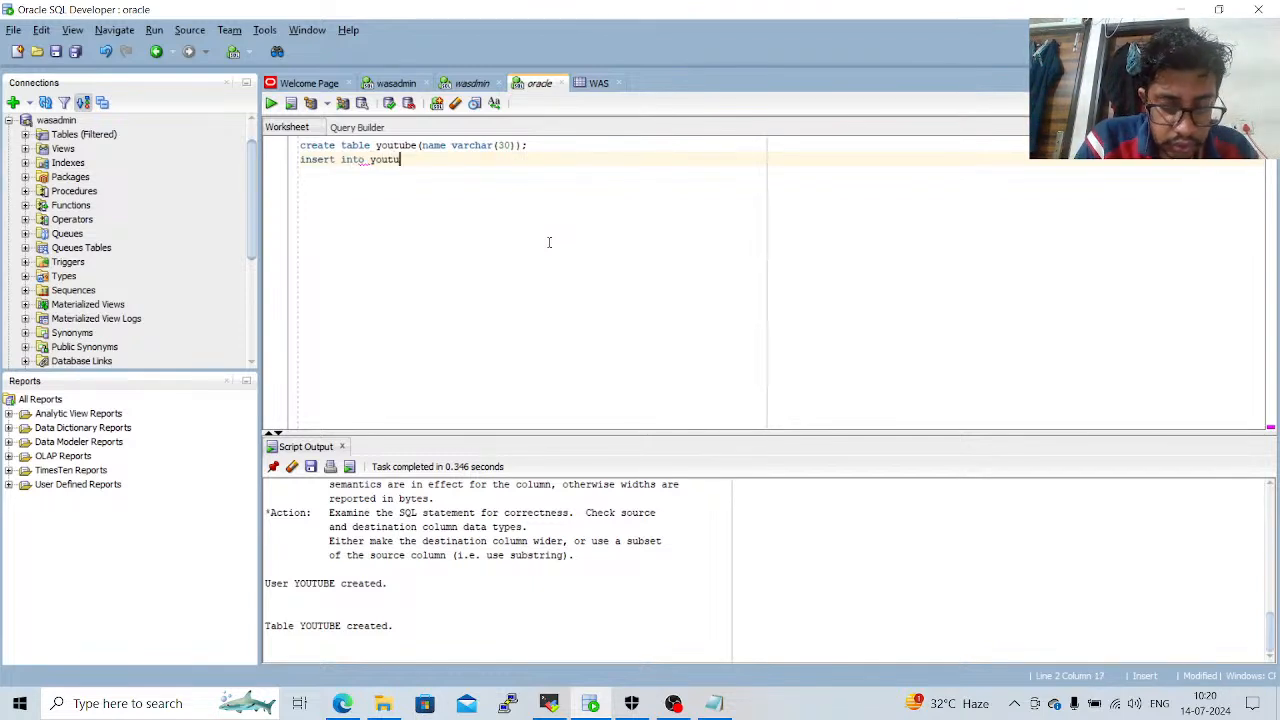
pyautogui.write('be valu')
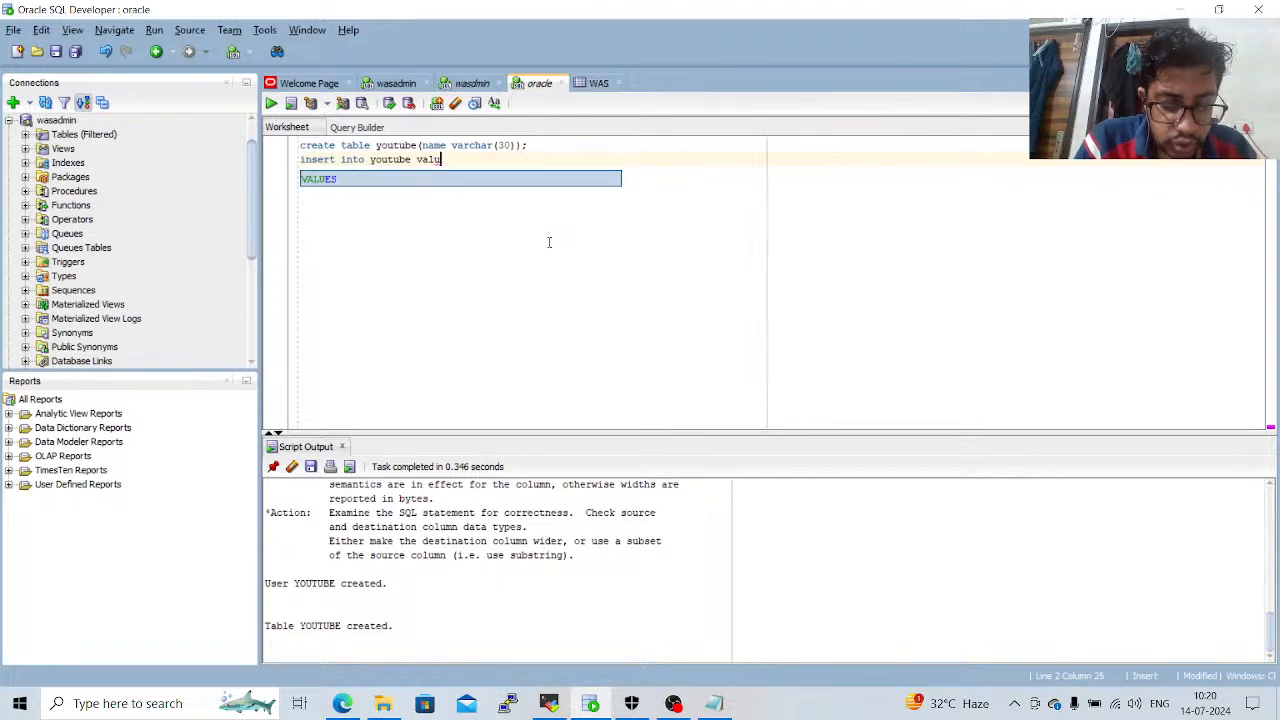
pyautogui.write('es')
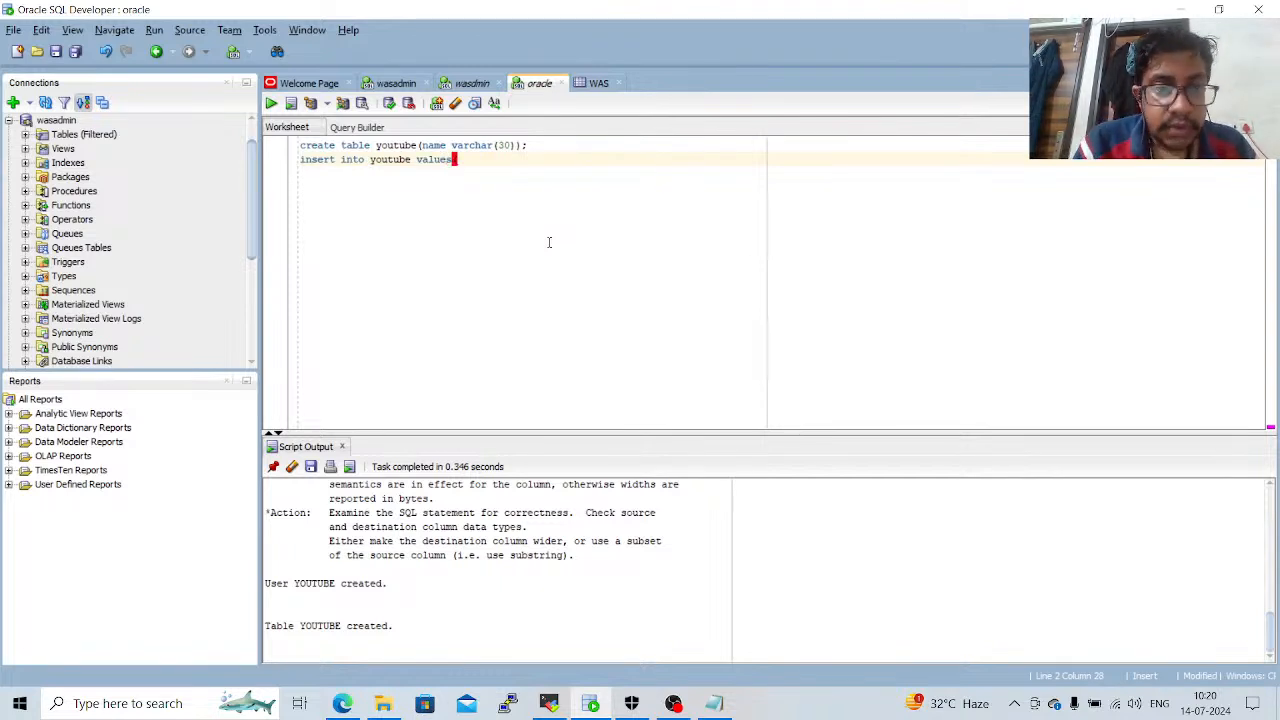
pyautogui.write("('")
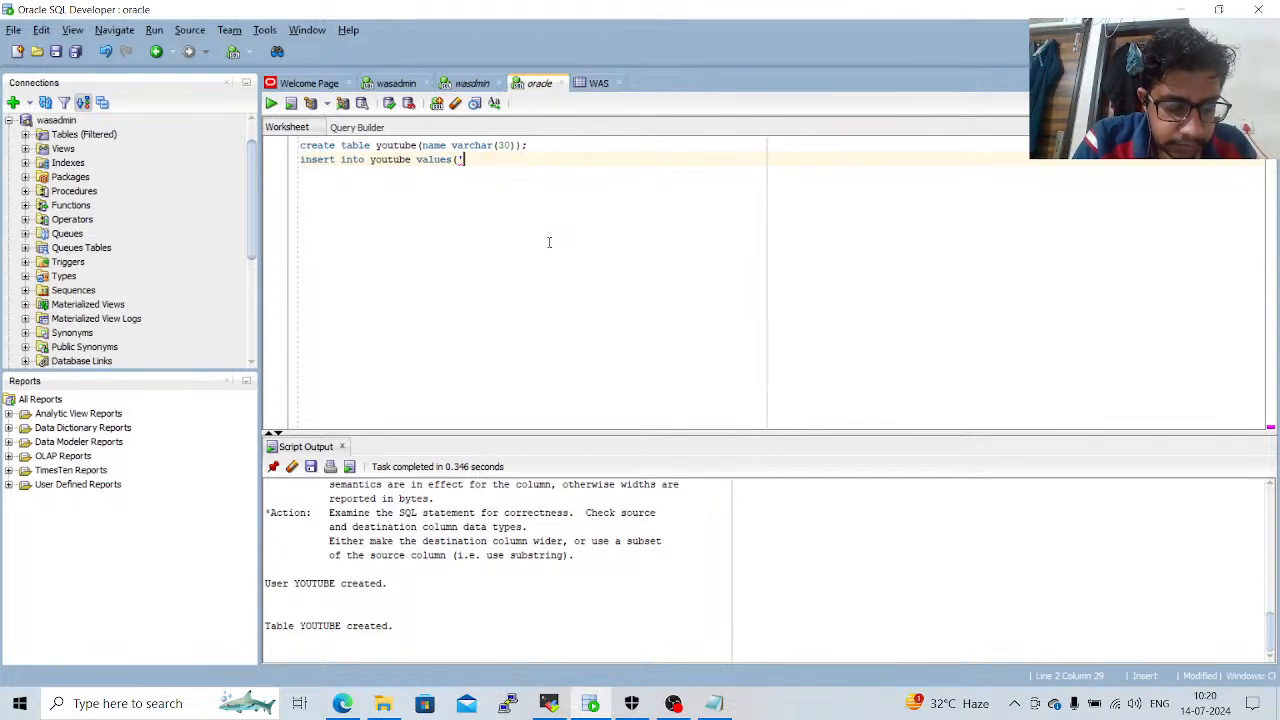
pyautogui.write('ganesh')
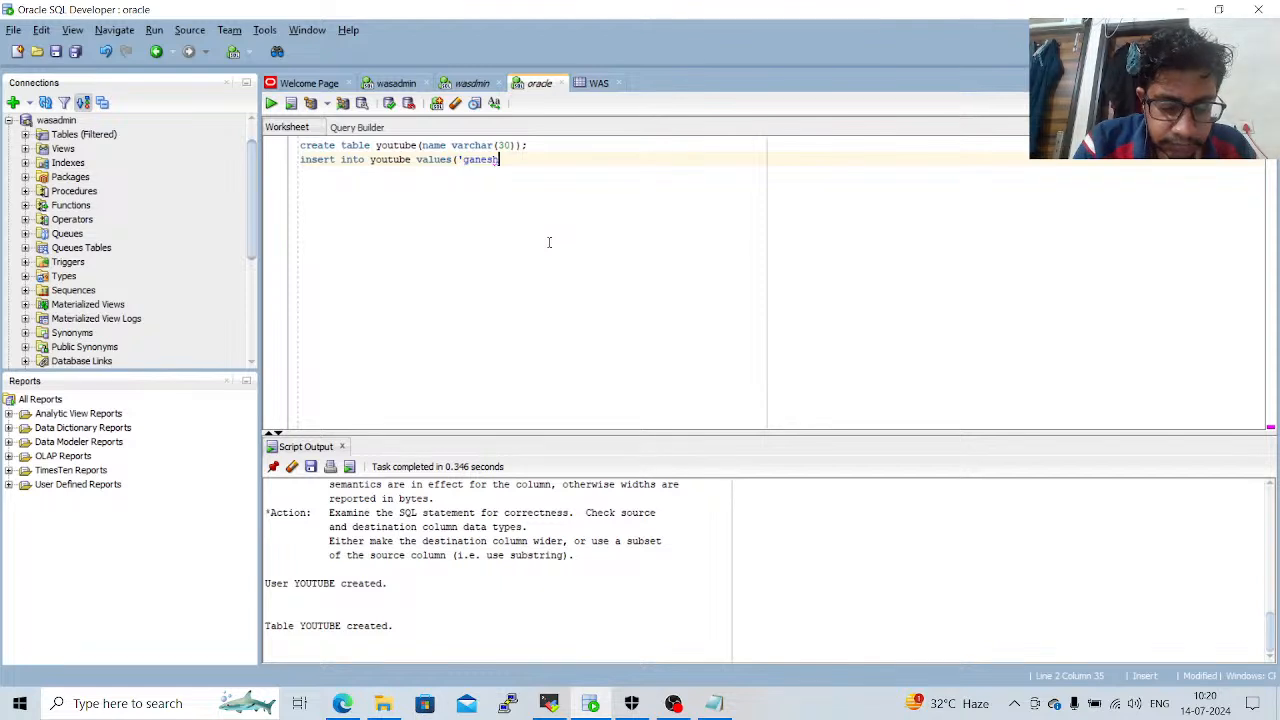
pyautogui.write(" ibm'")
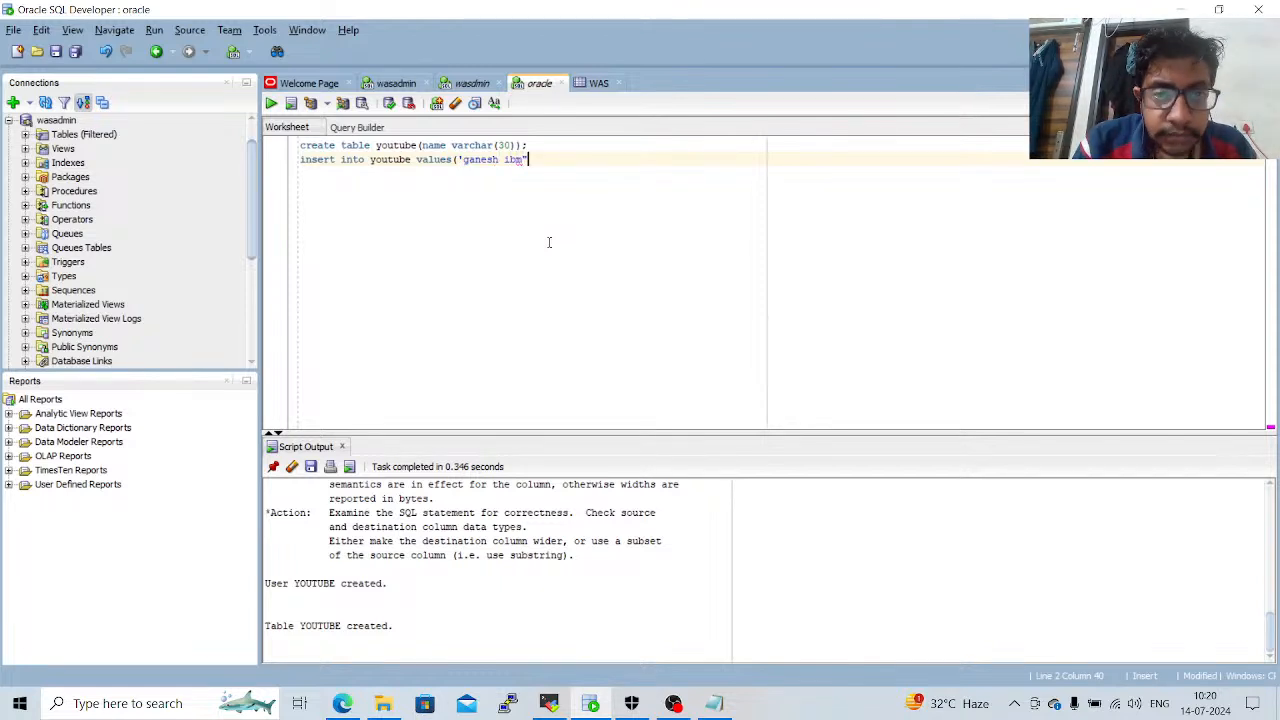
# Complete the insert statement with the person's first name followed by "ibm" as the quoted value, and run only that statement.
pyautogui.press('BackSpace')
pyautogui.write("'")
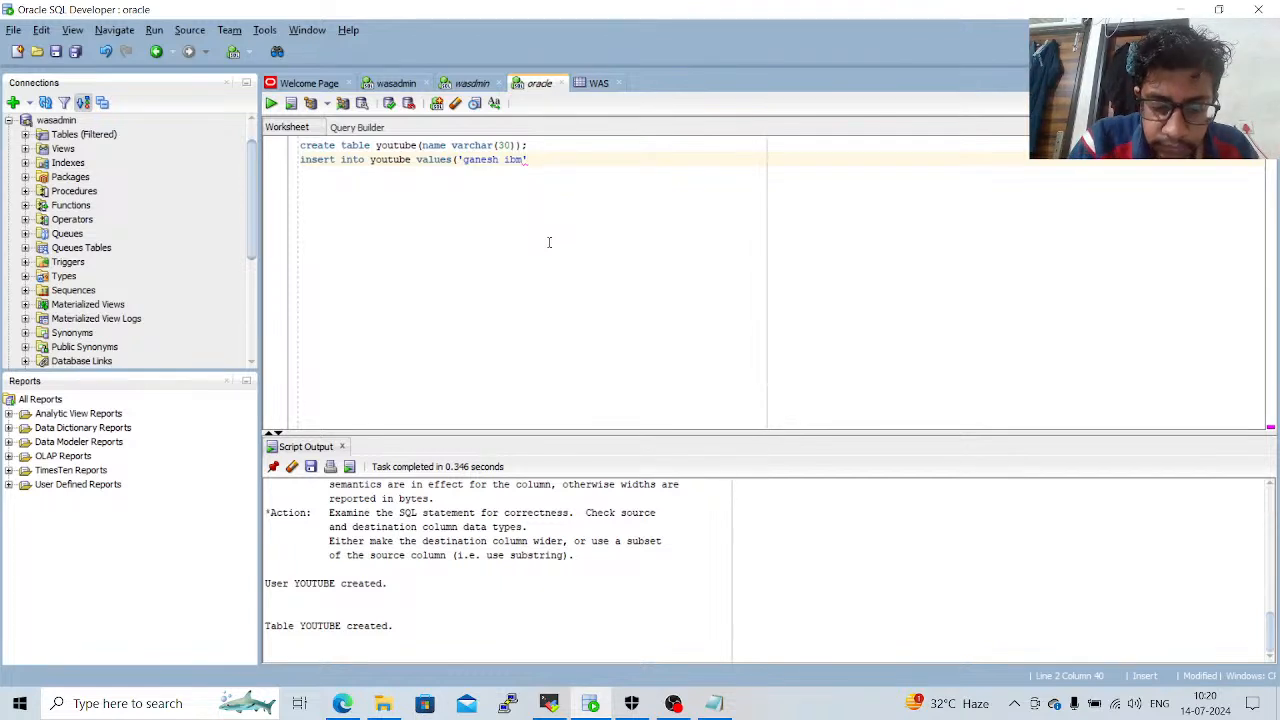
pyautogui.write(')')
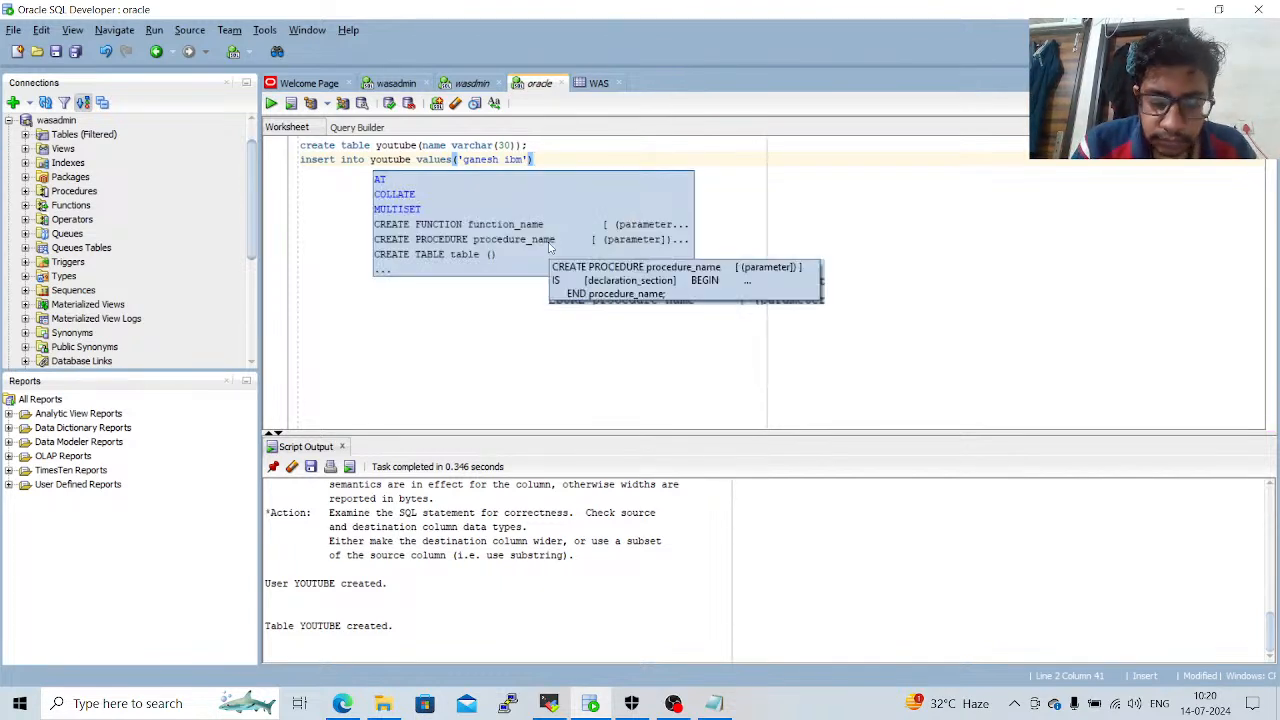
pyautogui.write(';')
pyautogui.press('F5')
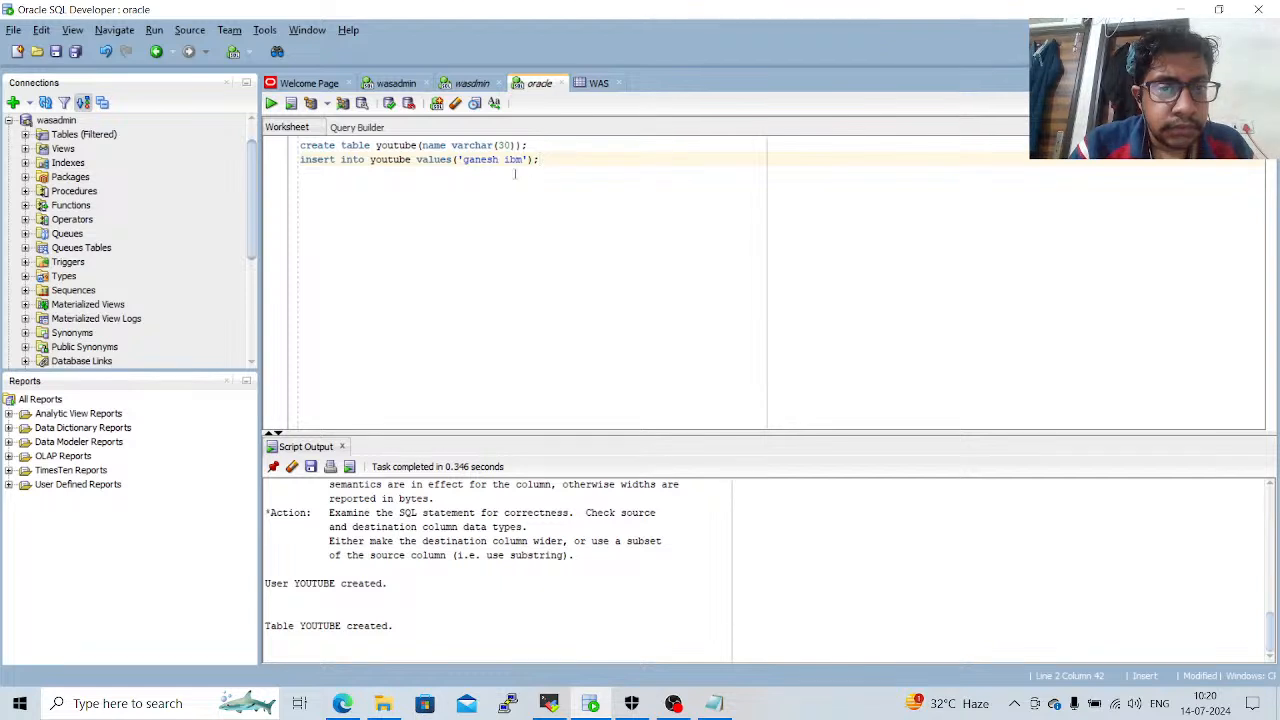
pyautogui.moveTo(548, 161); pyautogui.dragTo(286, 163)
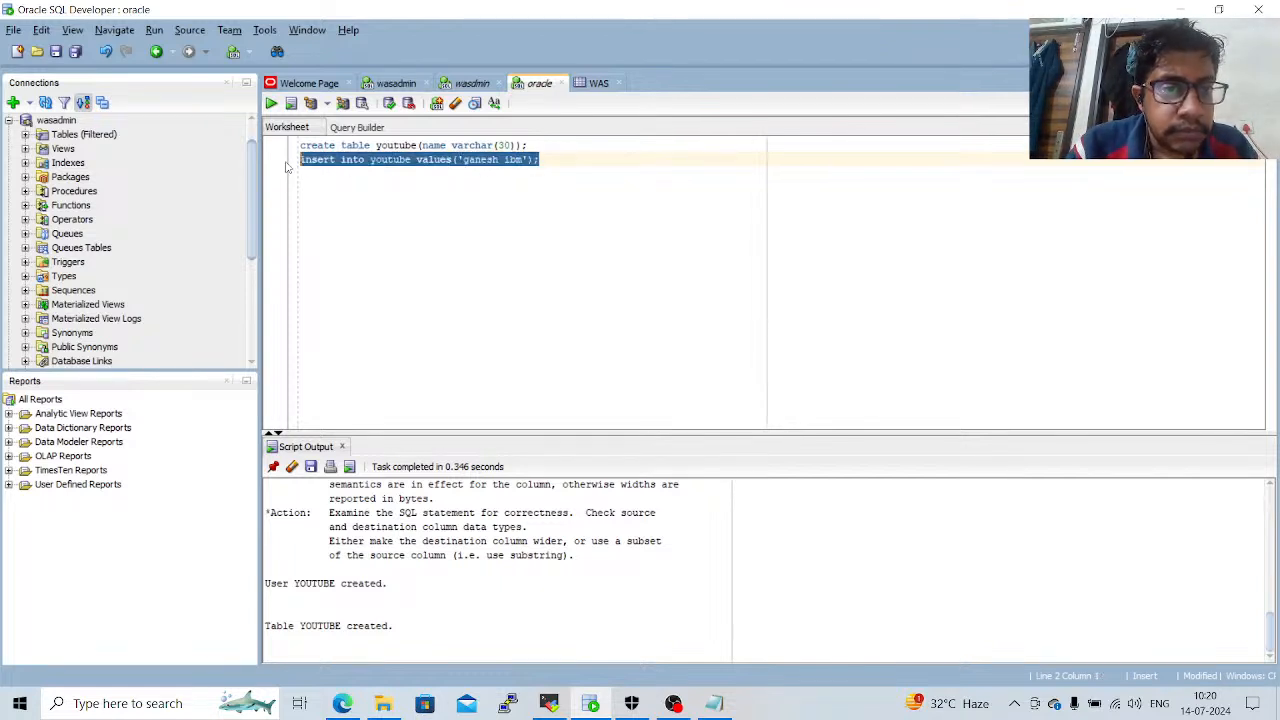
pyautogui.click(271, 104)
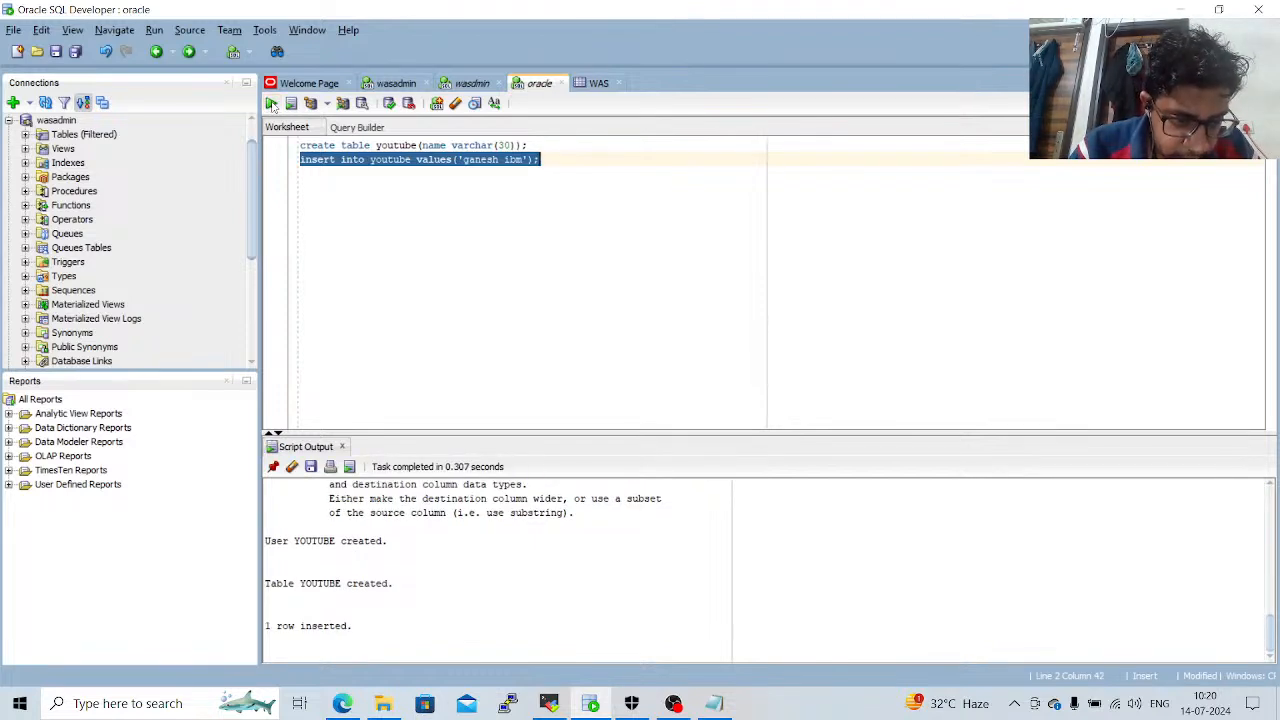
pyautogui.click(364, 625)
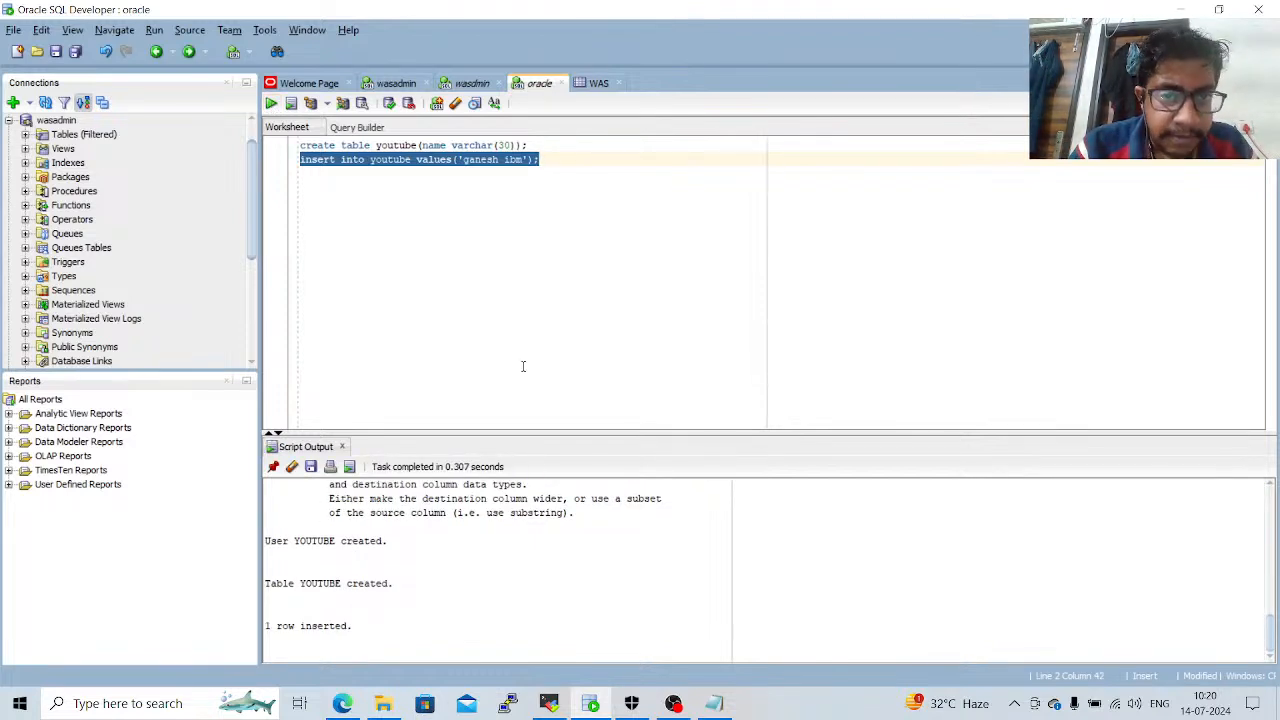
# Add a select statement that reads from the youtube table on a new line below the insert statement.
pyautogui.click(590, 155)
pyautogui.press('Return')
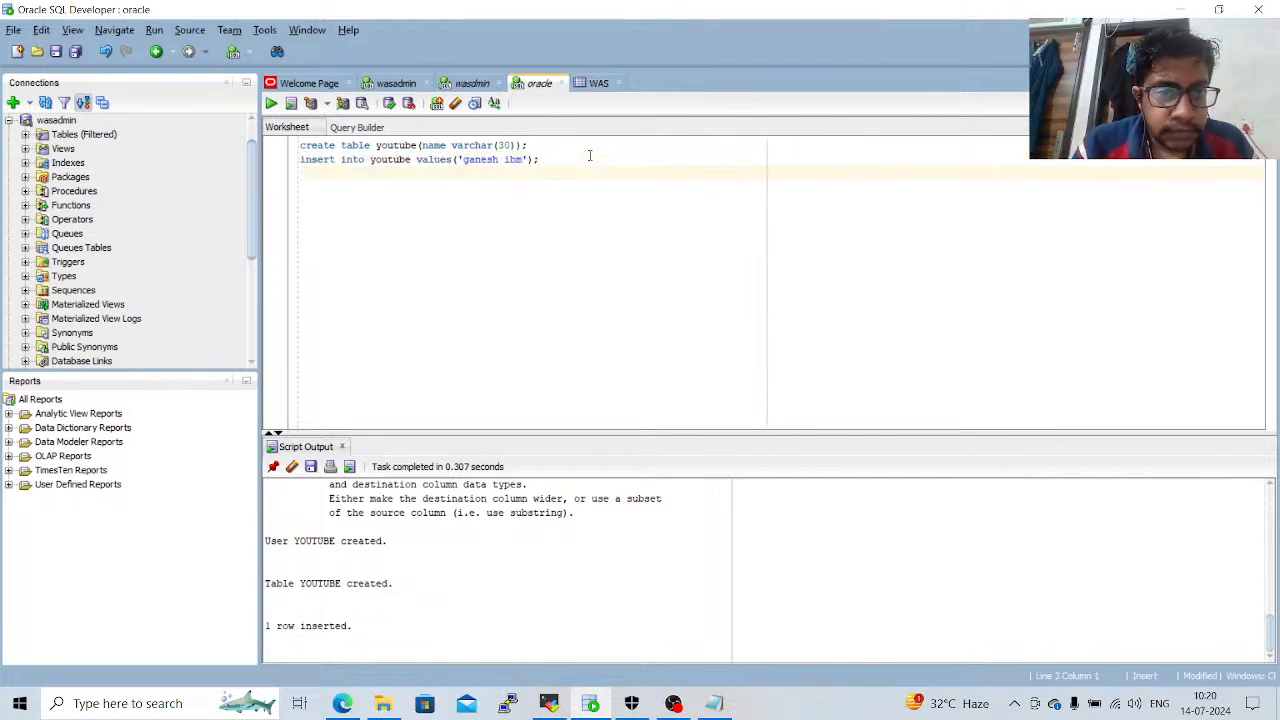
pyautogui.write('se')
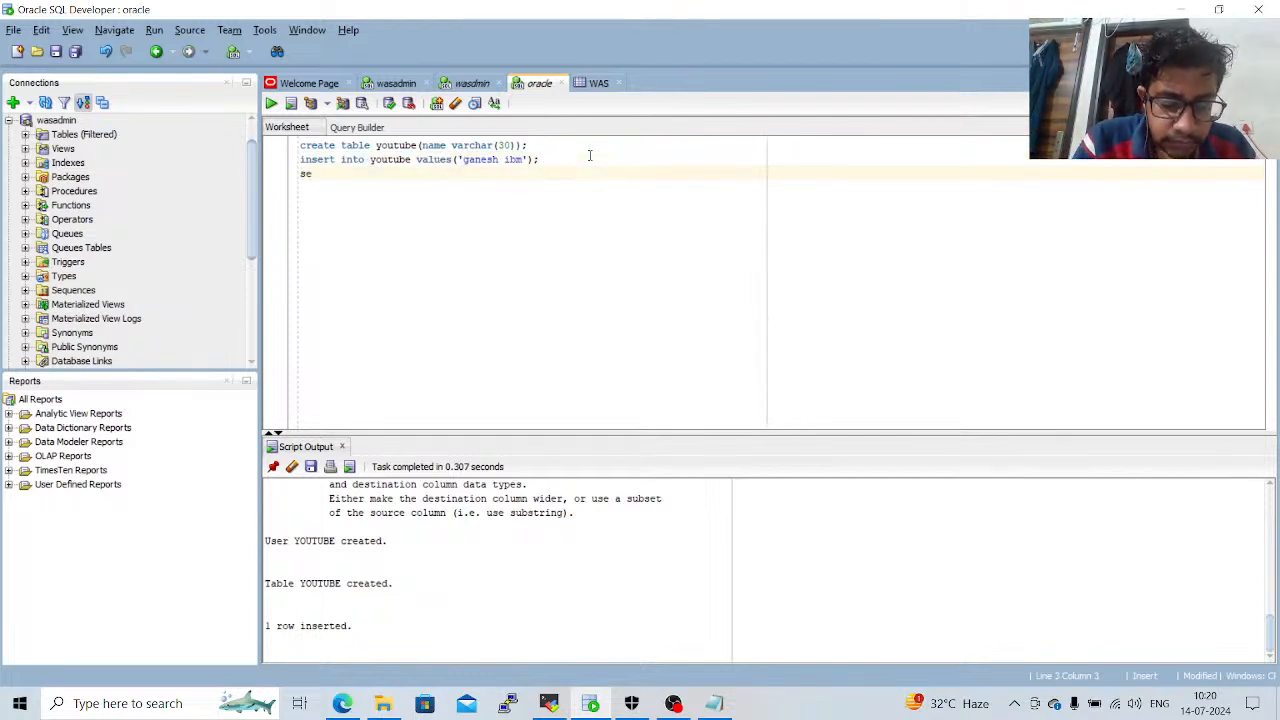
pyautogui.write('lect * f')
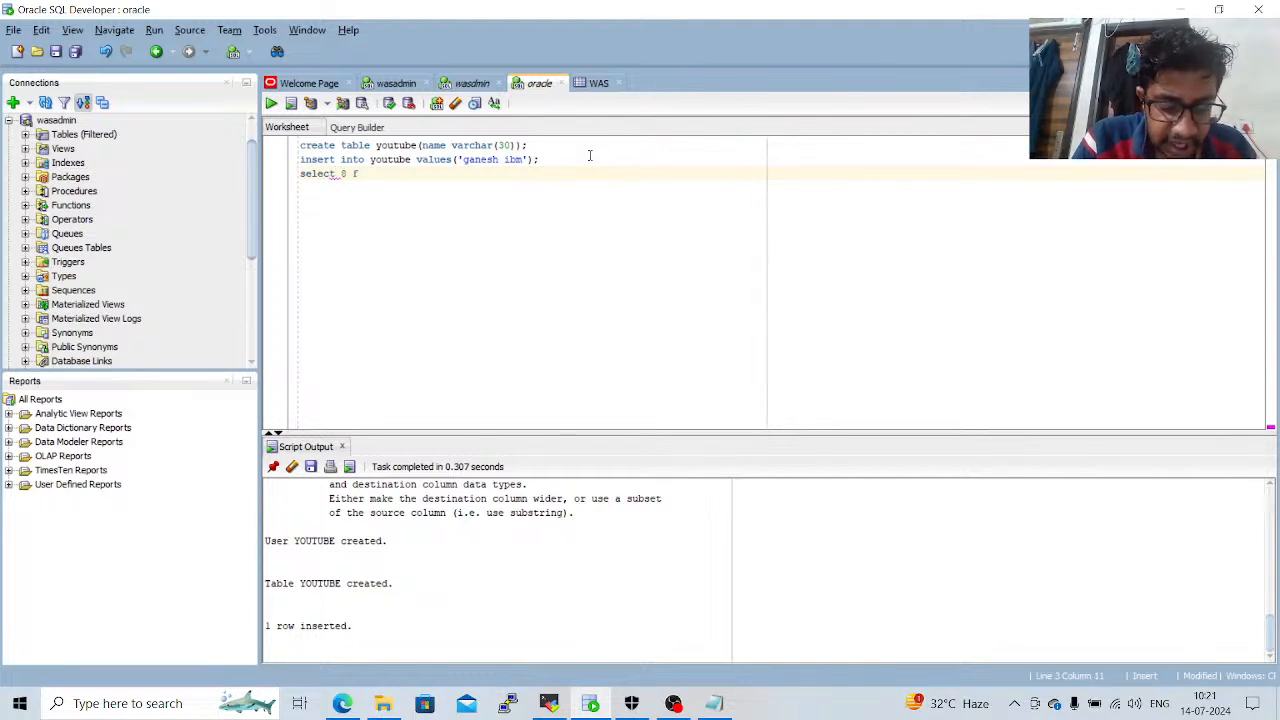
pyautogui.write('rom youtu')
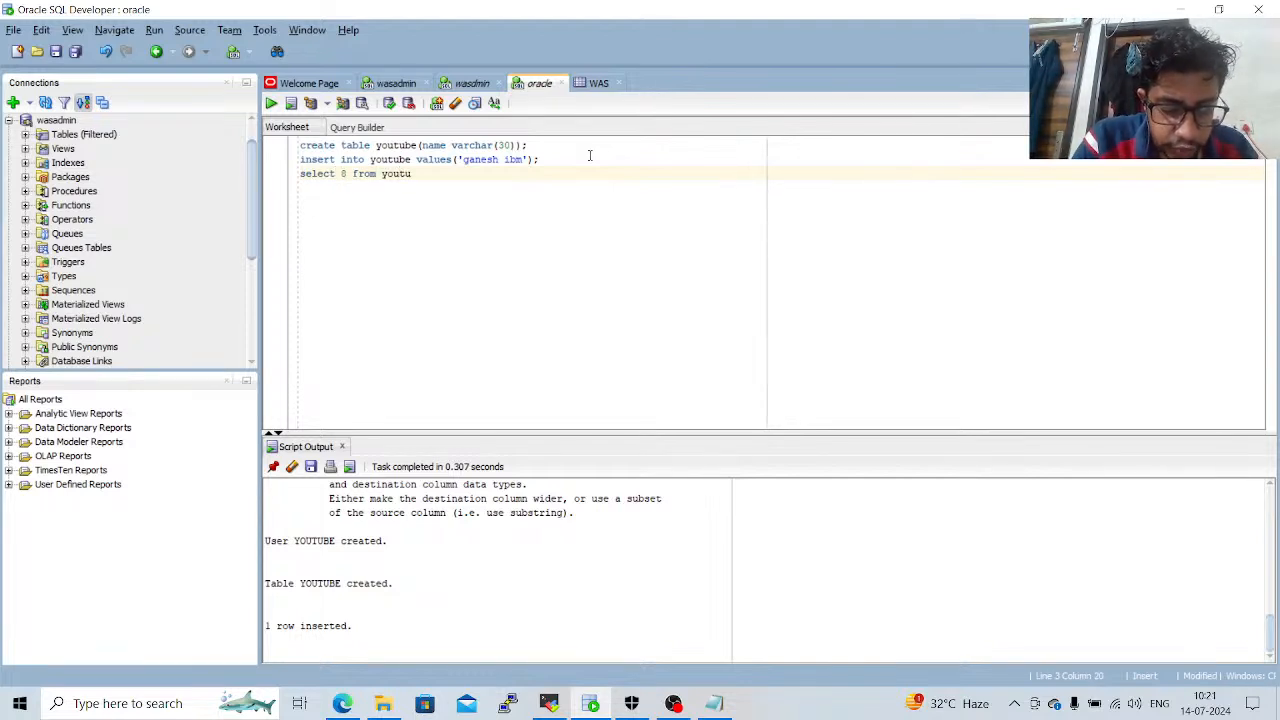
pyautogui.write('be')
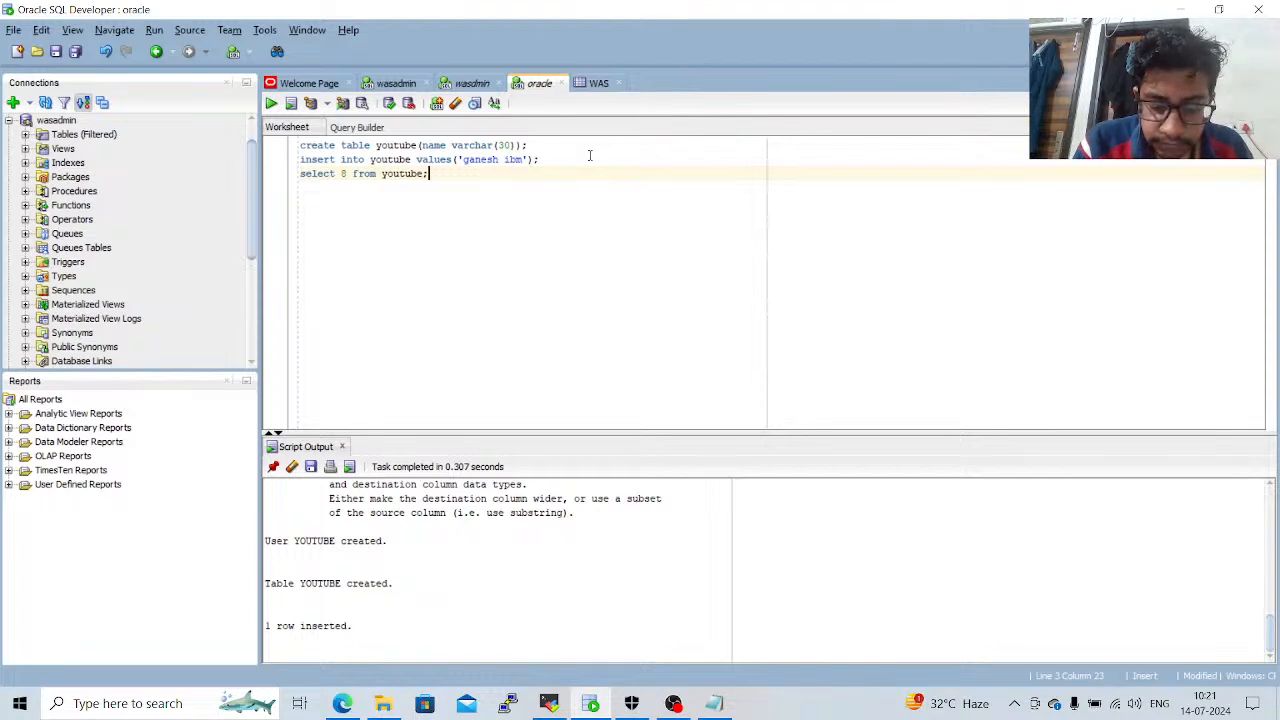
pyautogui.write(';')
# Correct the select statement to "select * from youtube;" and run only that line to list the table's rows.
pyautogui.press('Left')
pyautogui.press('Left')
pyautogui.press('Left')
pyautogui.press('Left')
pyautogui.press('Left')
pyautogui.press('Left')
pyautogui.press('Left')
pyautogui.press('Left')
pyautogui.press('Left')
pyautogui.press('Left')
pyautogui.press('Left')
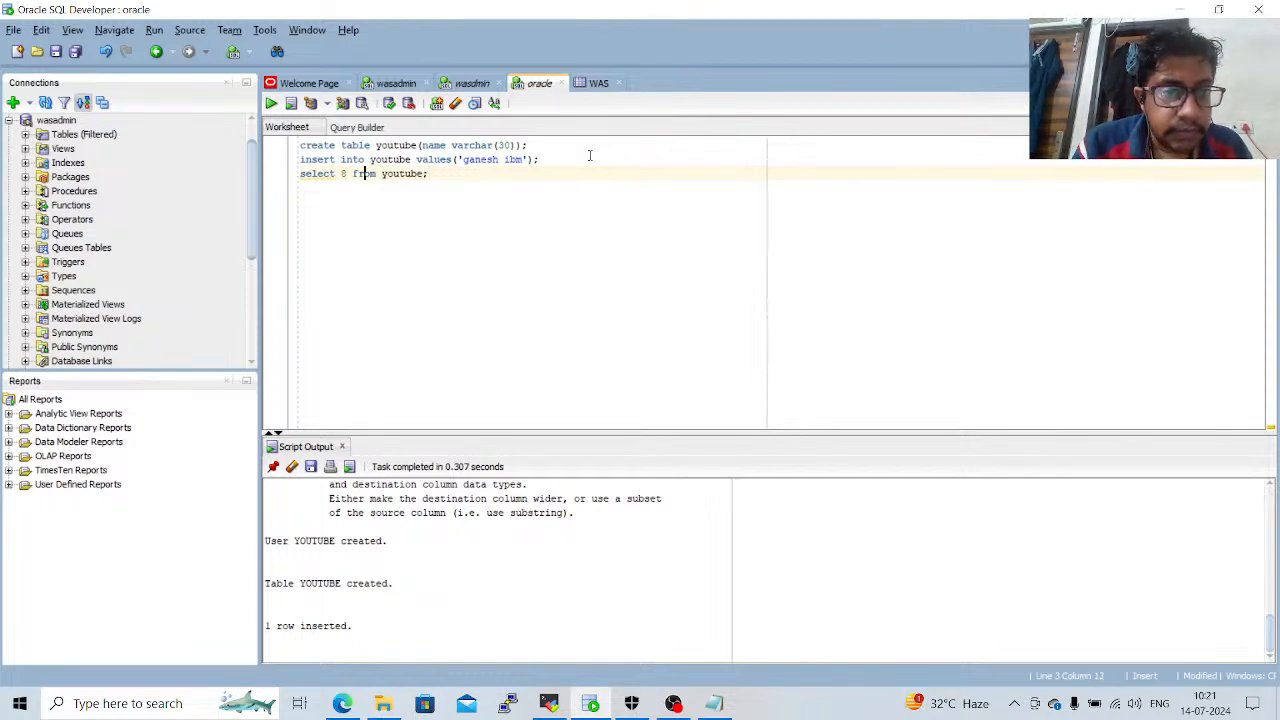
pyautogui.press('Left')
pyautogui.press('BackSpace')
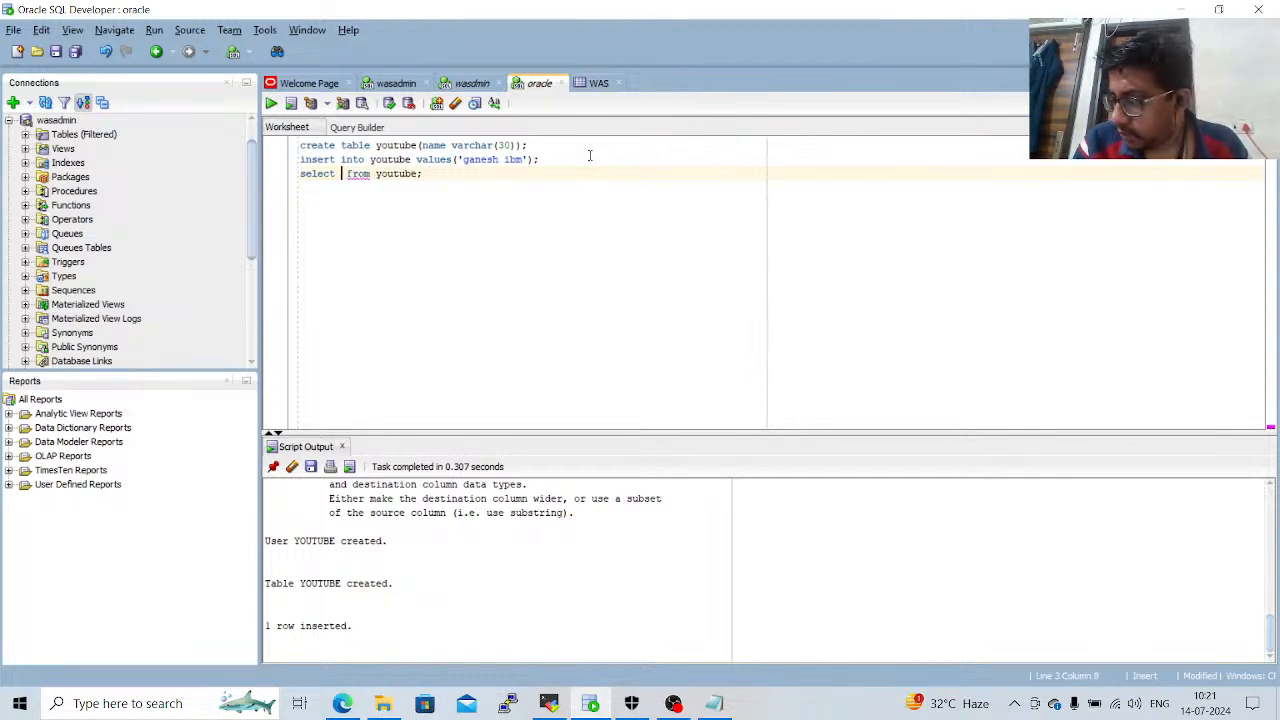
pyautogui.write('*')
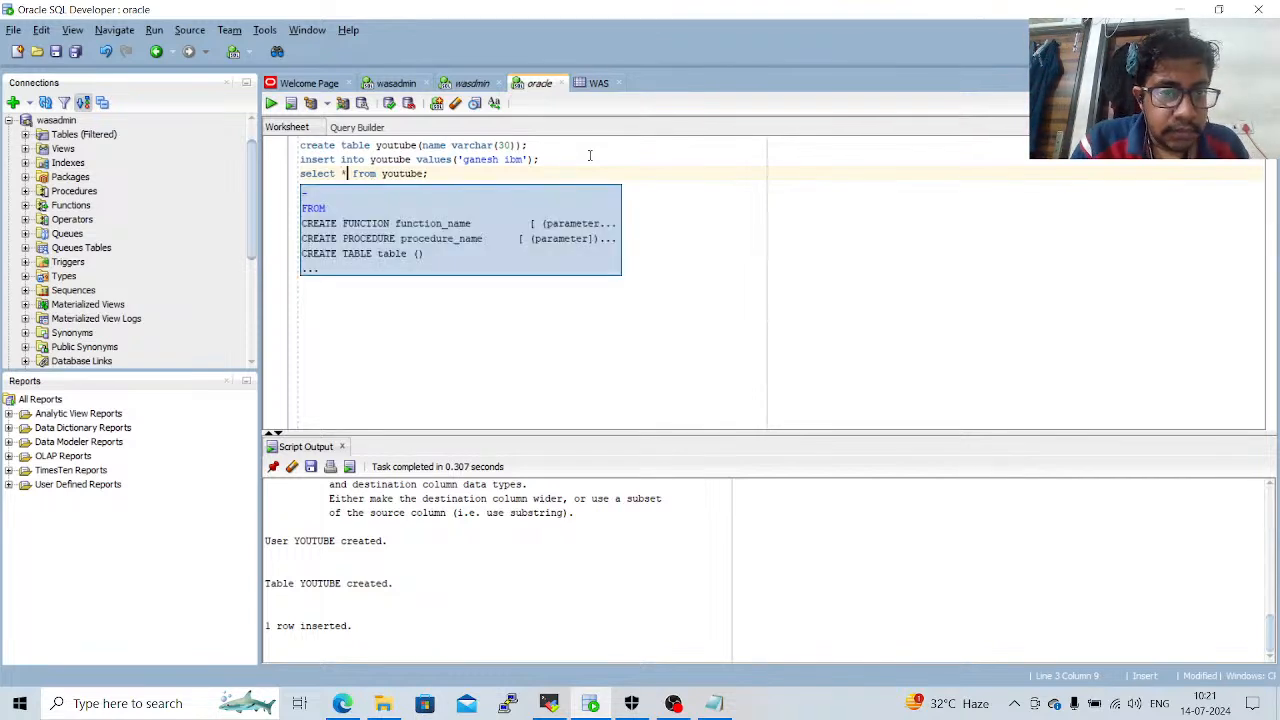
pyautogui.moveTo(429, 174); pyautogui.dragTo(297, 173)
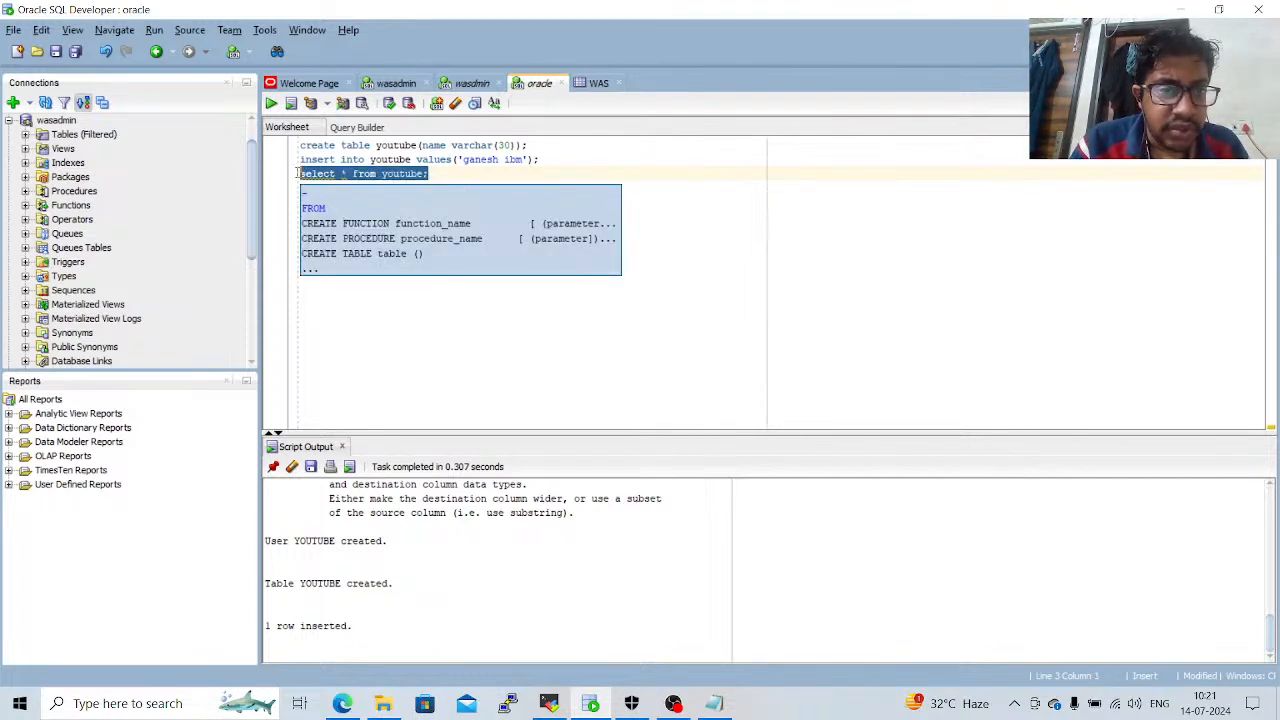
pyautogui.click(272, 104)
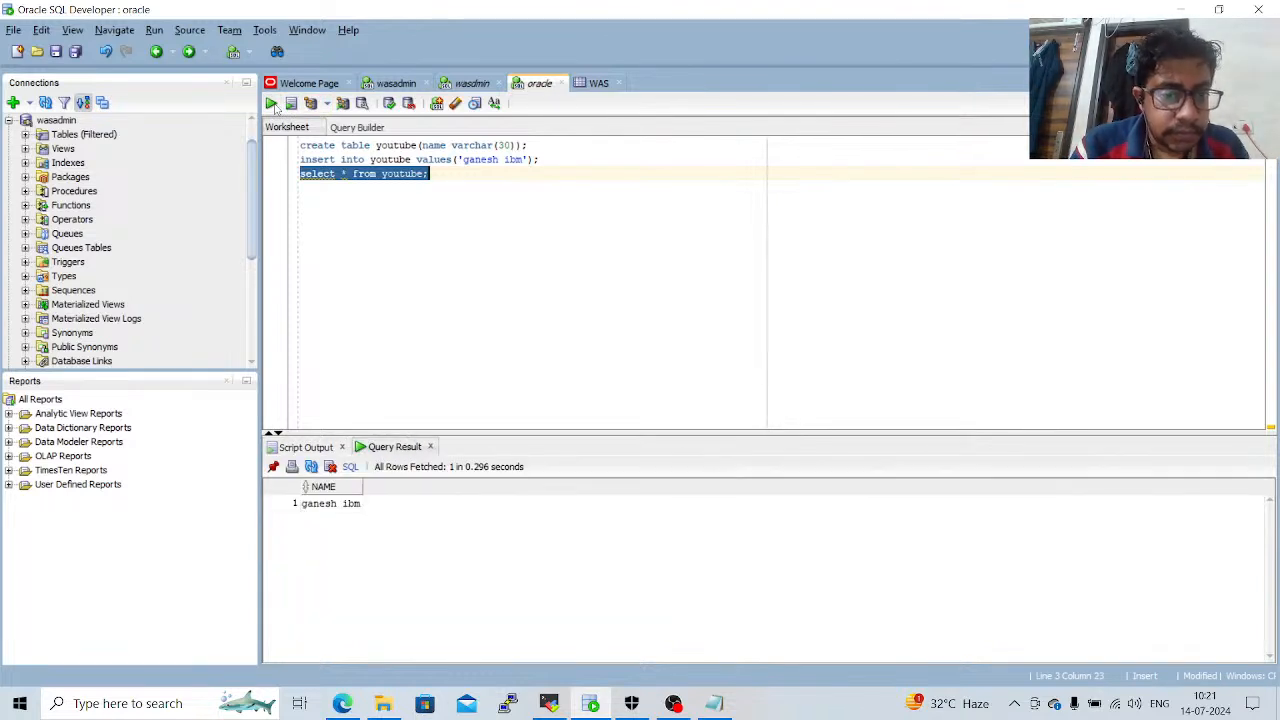
# Add the statement "alter table youtubechannel;" on a new line below the select statement.
pyautogui.click(476, 168)
pyautogui.press('Return')
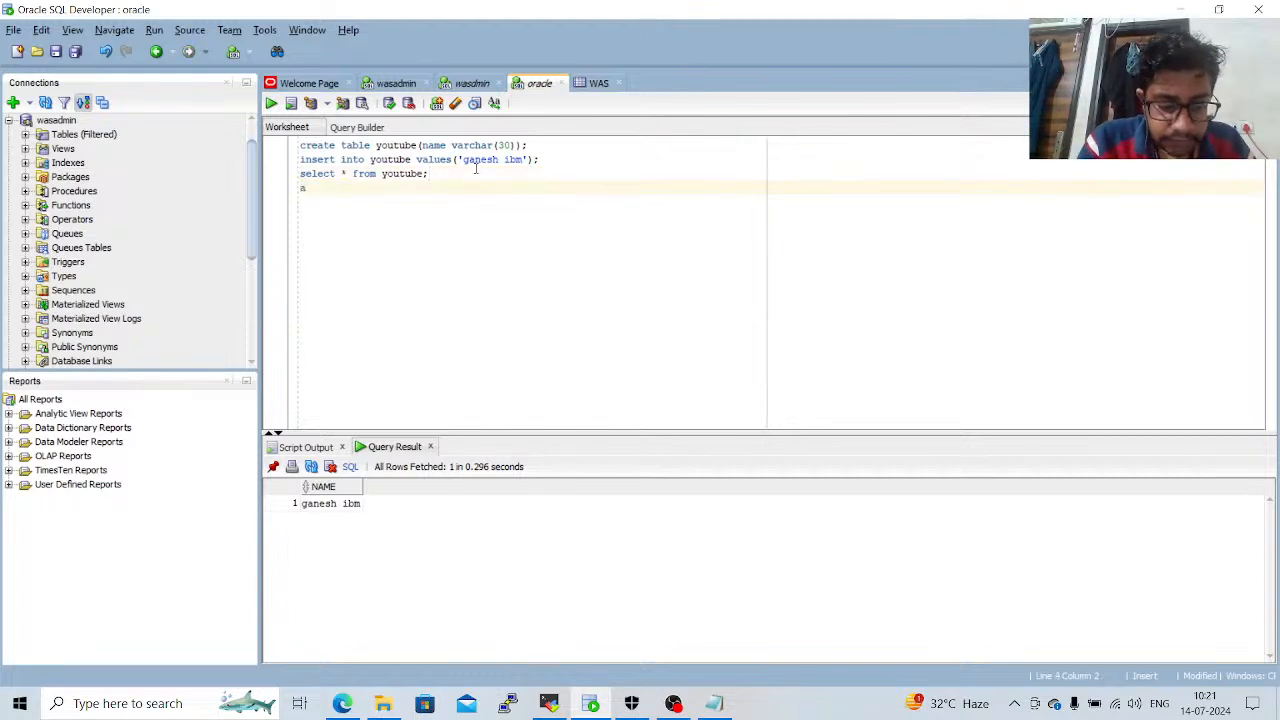
pyautogui.write('alter table ')
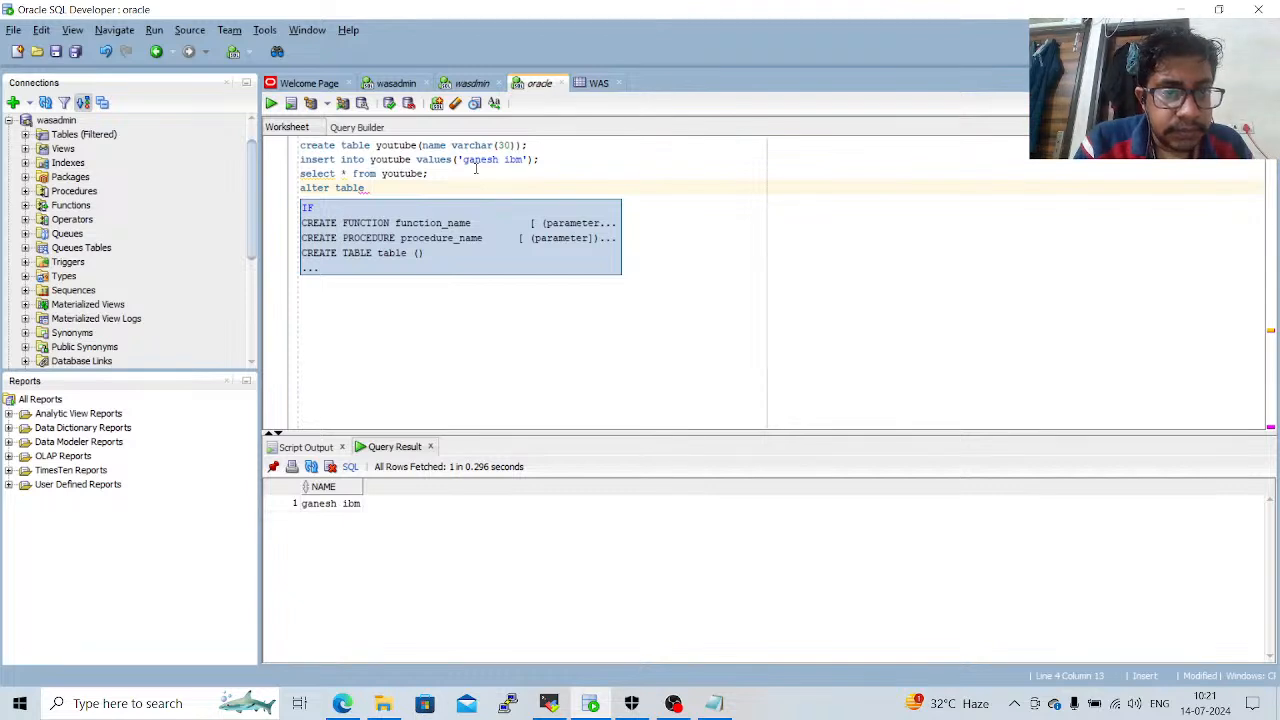
pyautogui.write('yo')
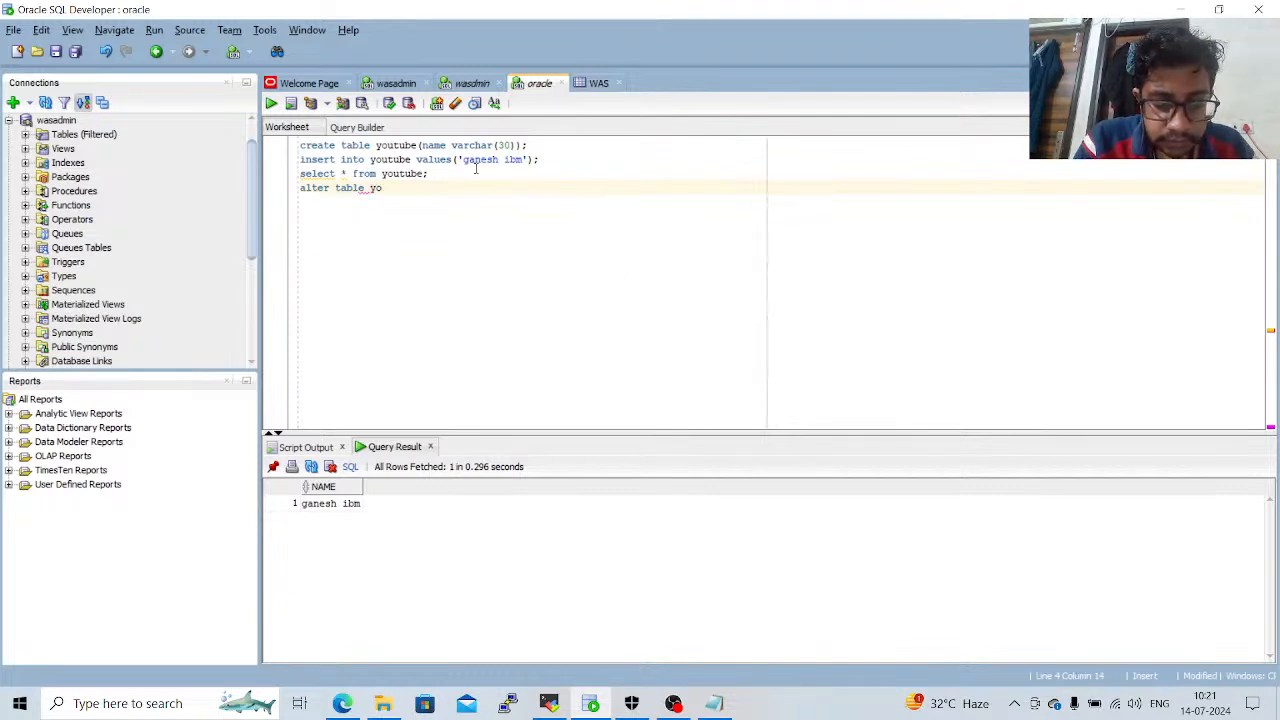
pyautogui.write('utubechannl')
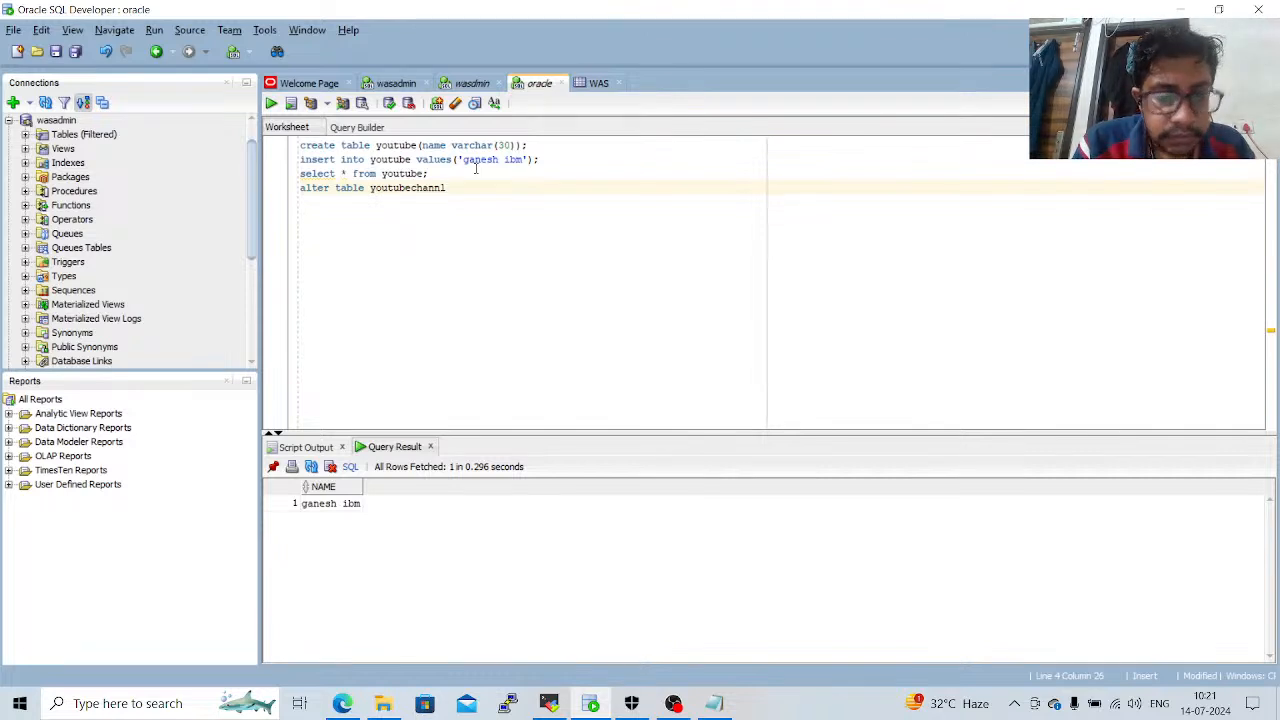
pyautogui.press('BackSpace')
pyautogui.write('el')
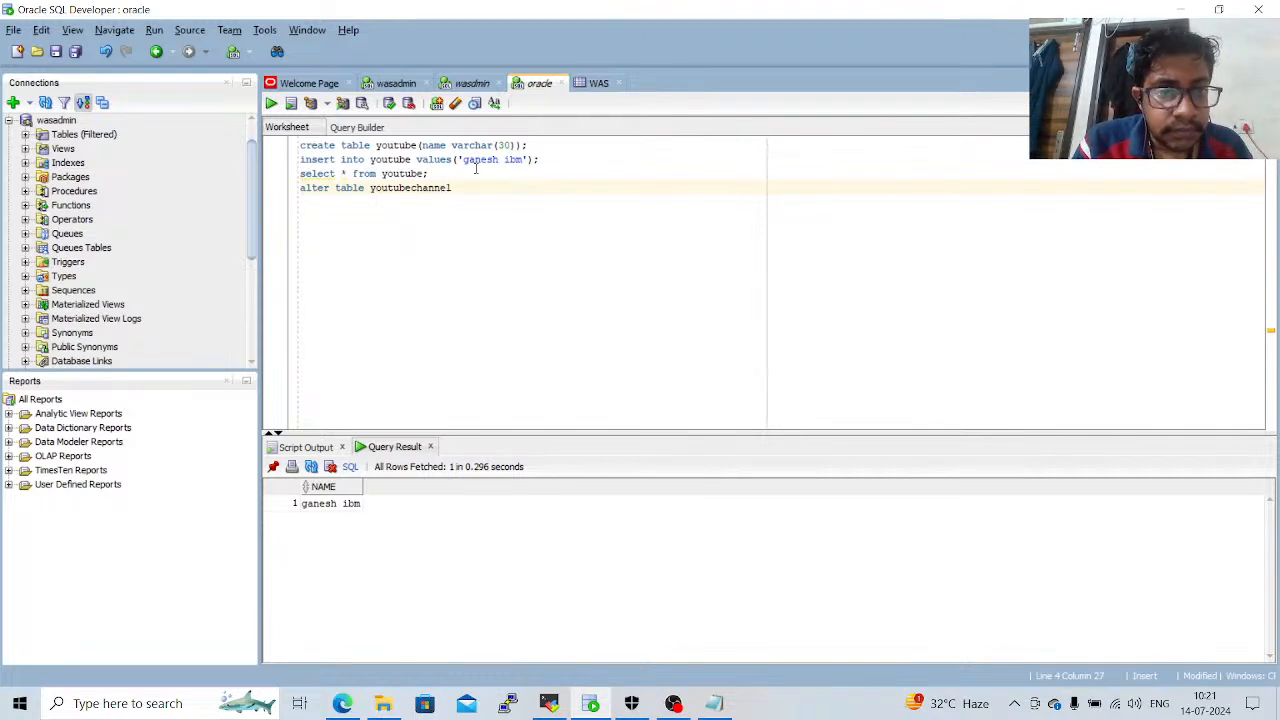
pyautogui.write(';')
pyautogui.hotkey('ctrl', 'a')
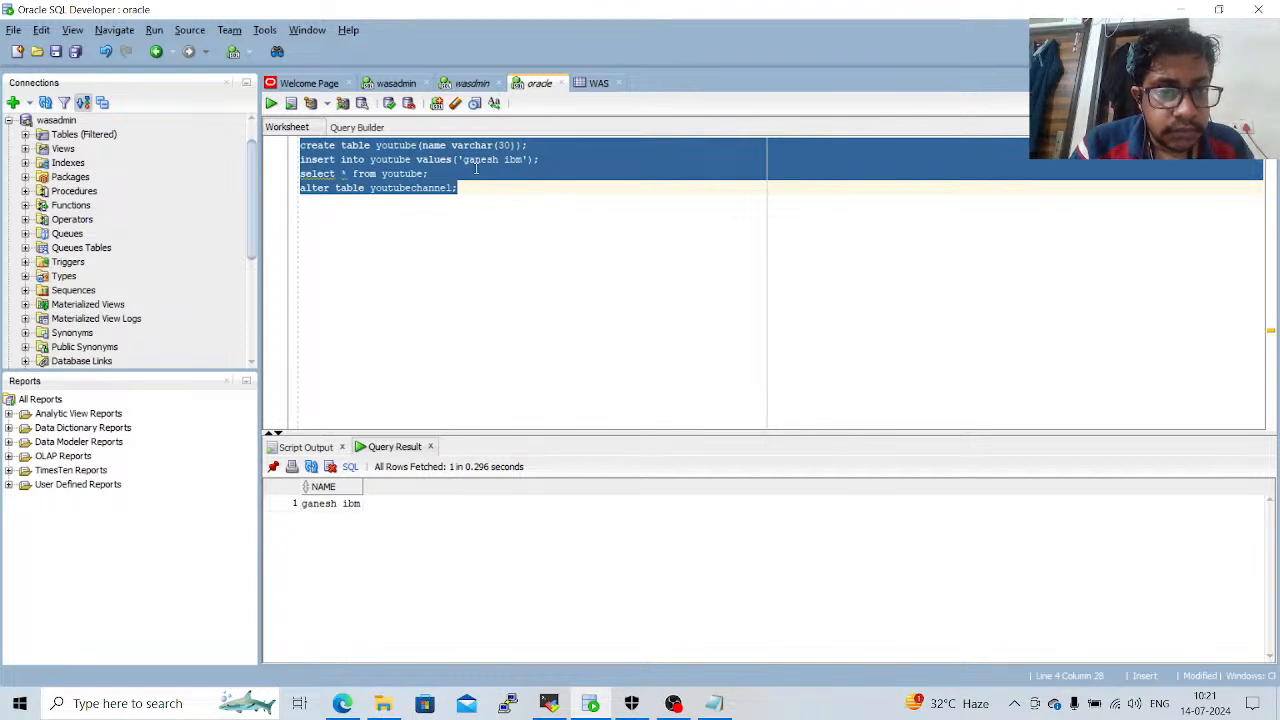
pyautogui.click(476, 168)
# Insert the table name youtube before youtubechannel in the alter table statement and try to run only that line.
pyautogui.moveTo(464, 190); pyautogui.dragTo(300, 201)
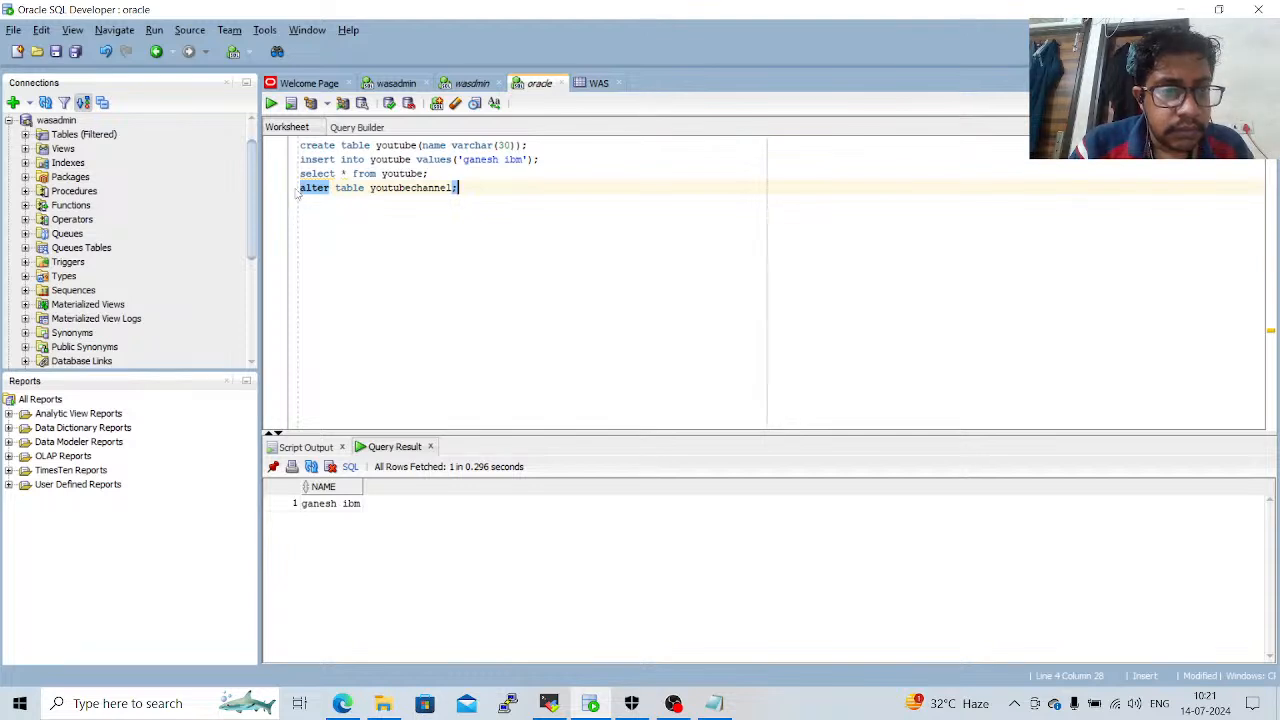
pyautogui.click(366, 187)
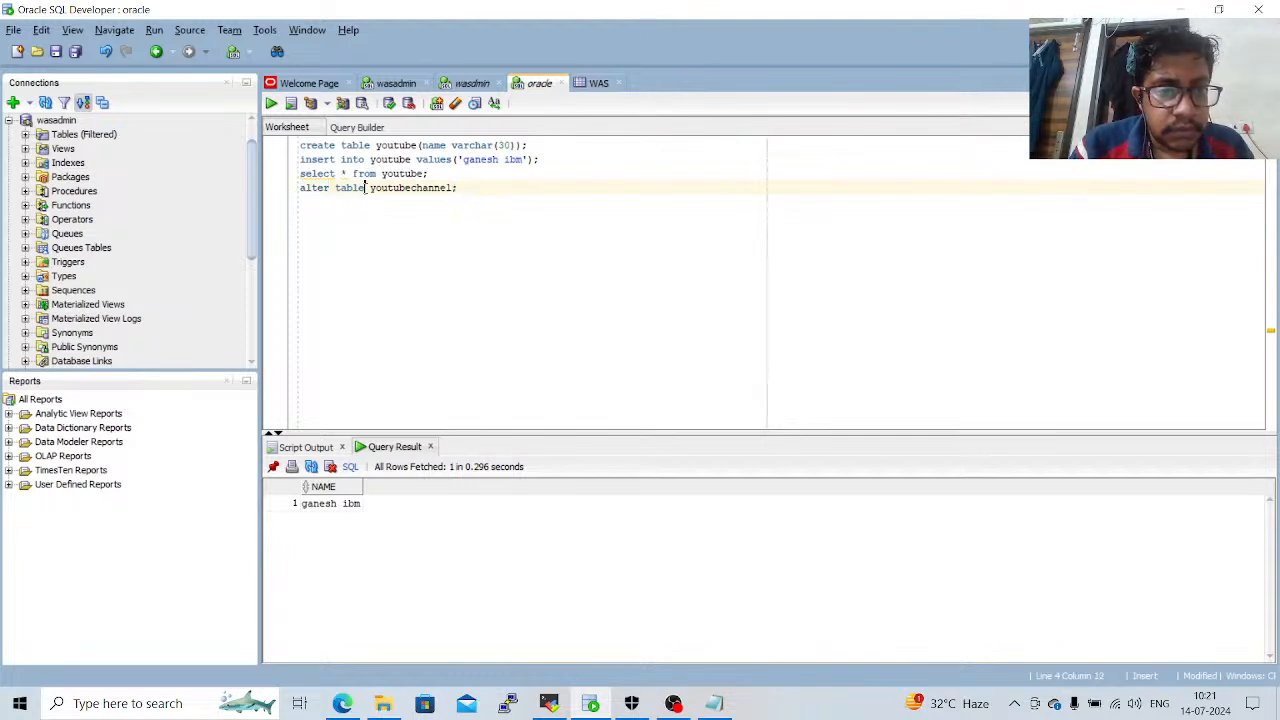
pyautogui.write('youtube')
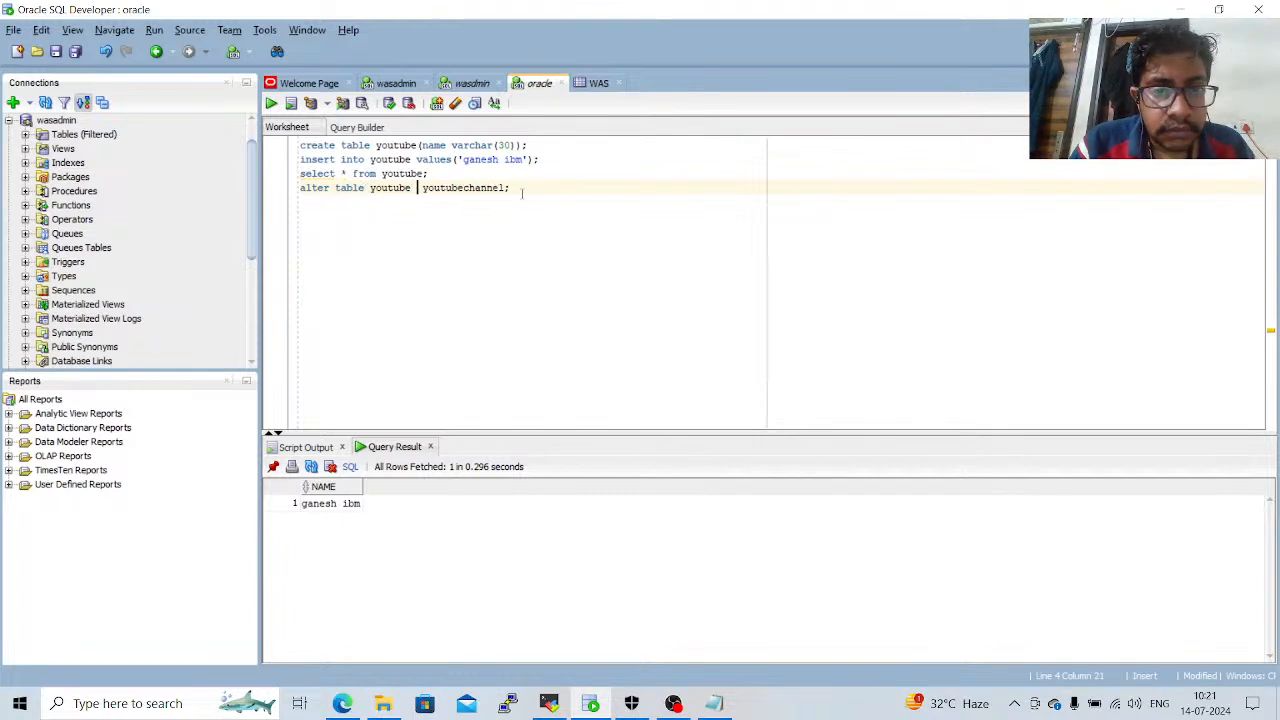
pyautogui.moveTo(510, 187); pyautogui.dragTo(298, 188)
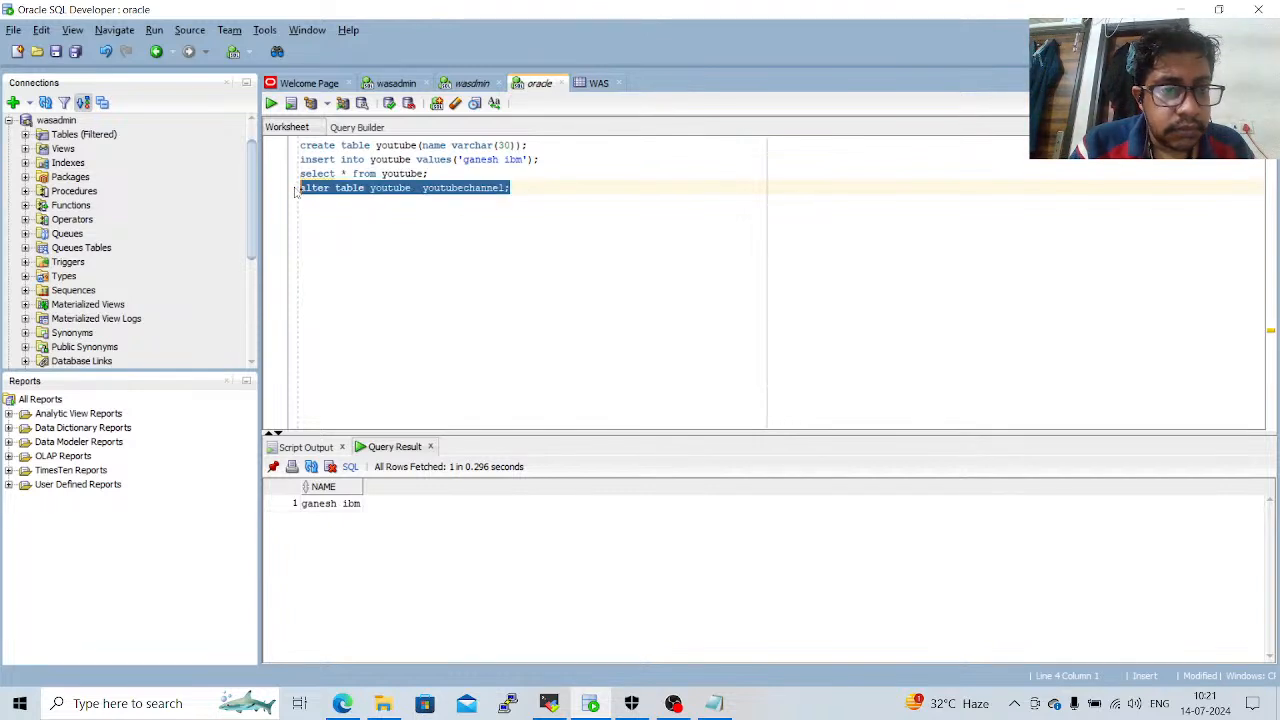
pyautogui.click(271, 103)
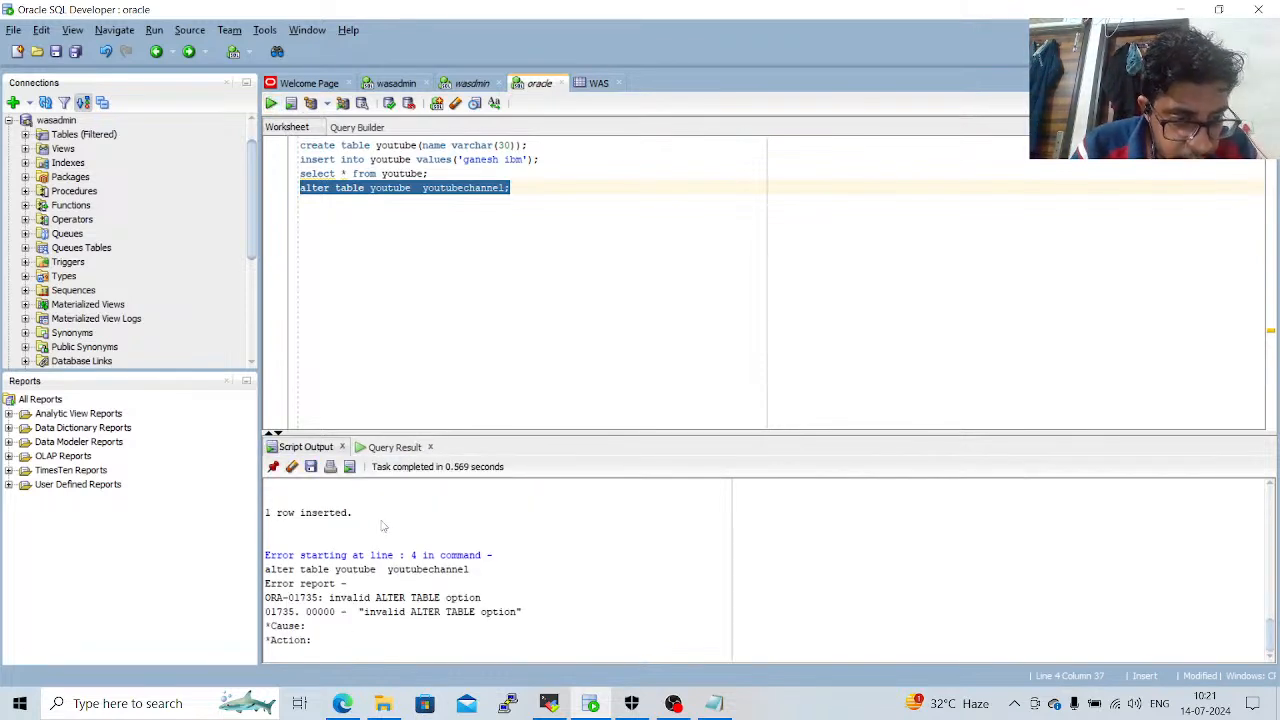
# Run only the statement "select * from youtube;" to list the table's rows.
pyautogui.click(531, 300)
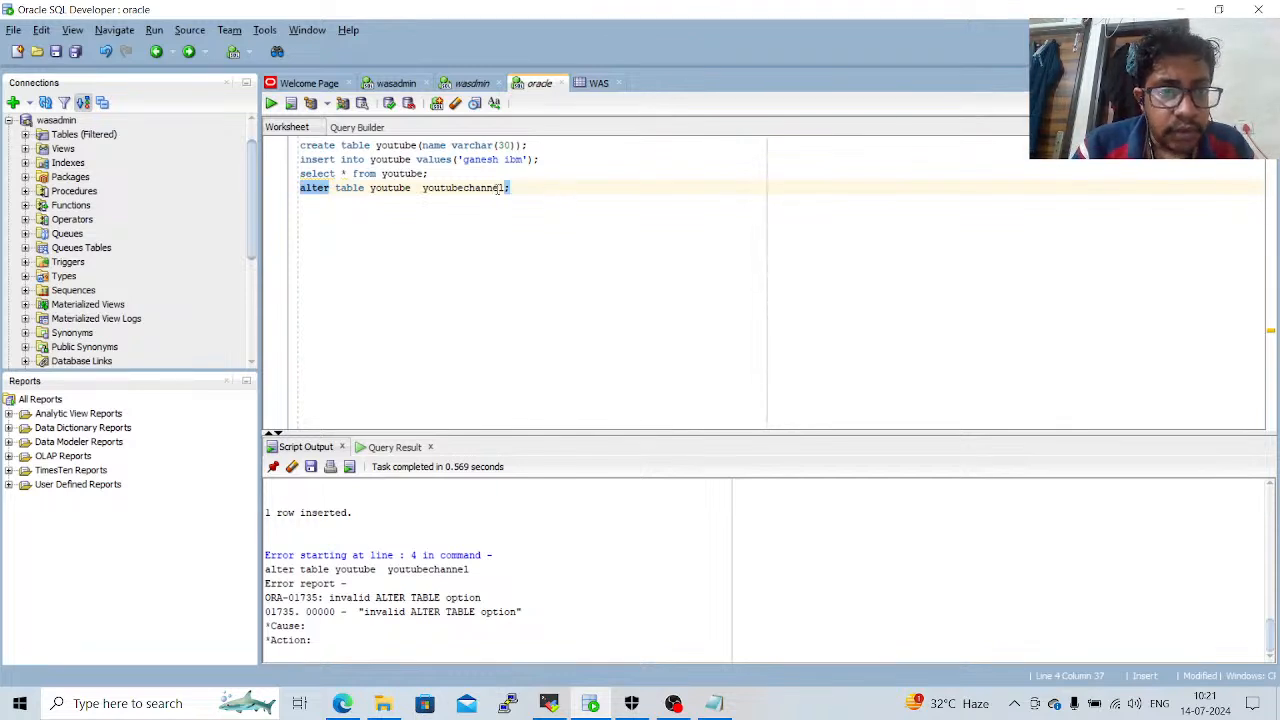
pyautogui.moveTo(460, 174); pyautogui.dragTo(300, 174)
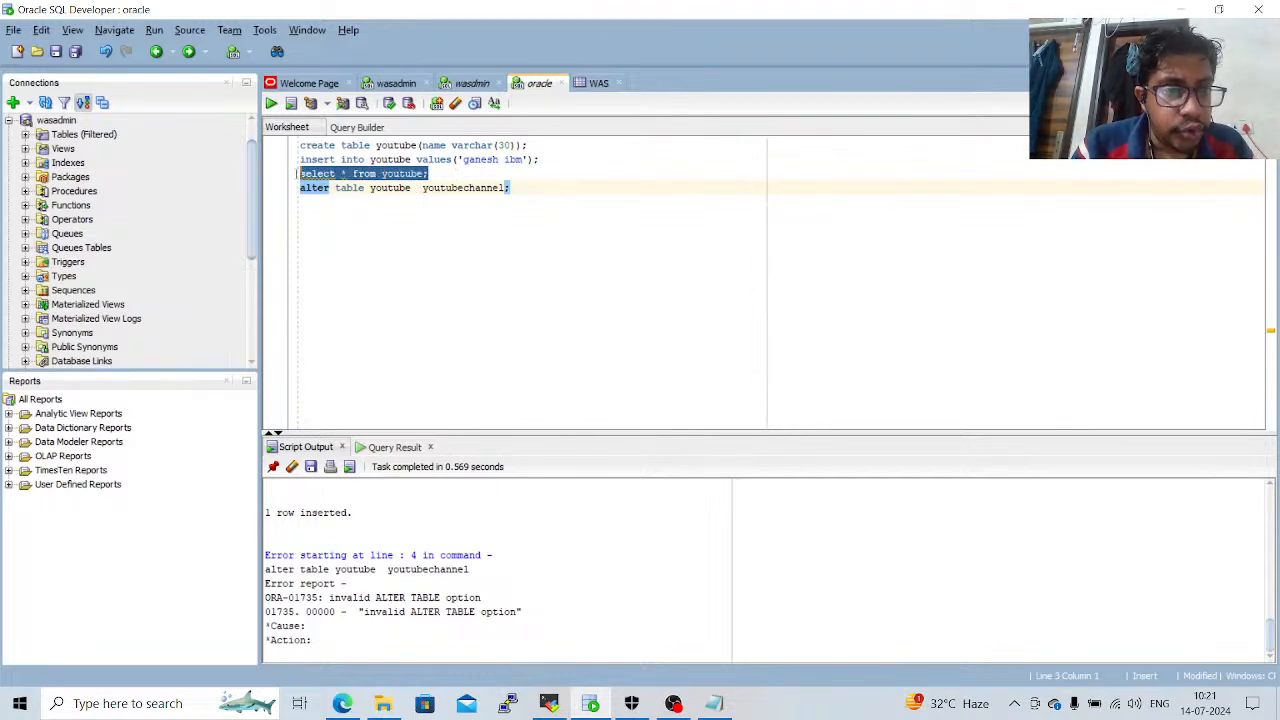
pyautogui.click(271, 104)
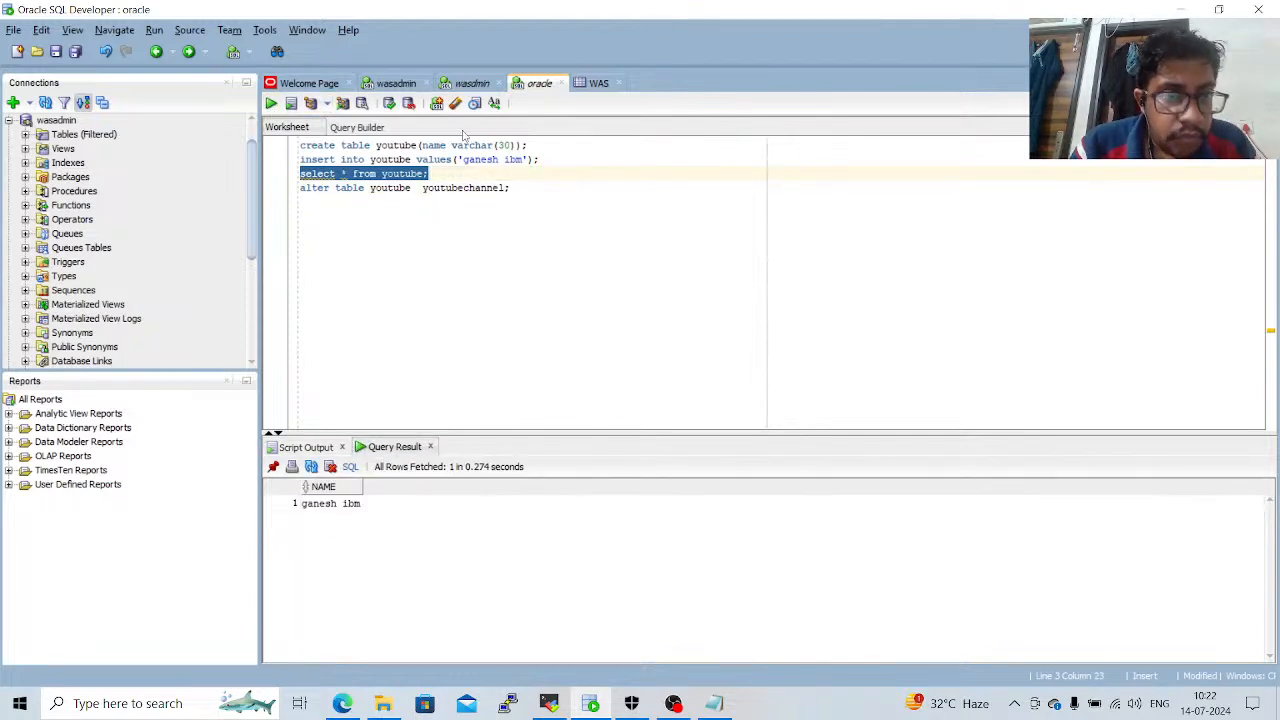
# Remove the table name youtube before youtubechannel in the alter table statement and try to run only that line.
pyautogui.click(412, 187)
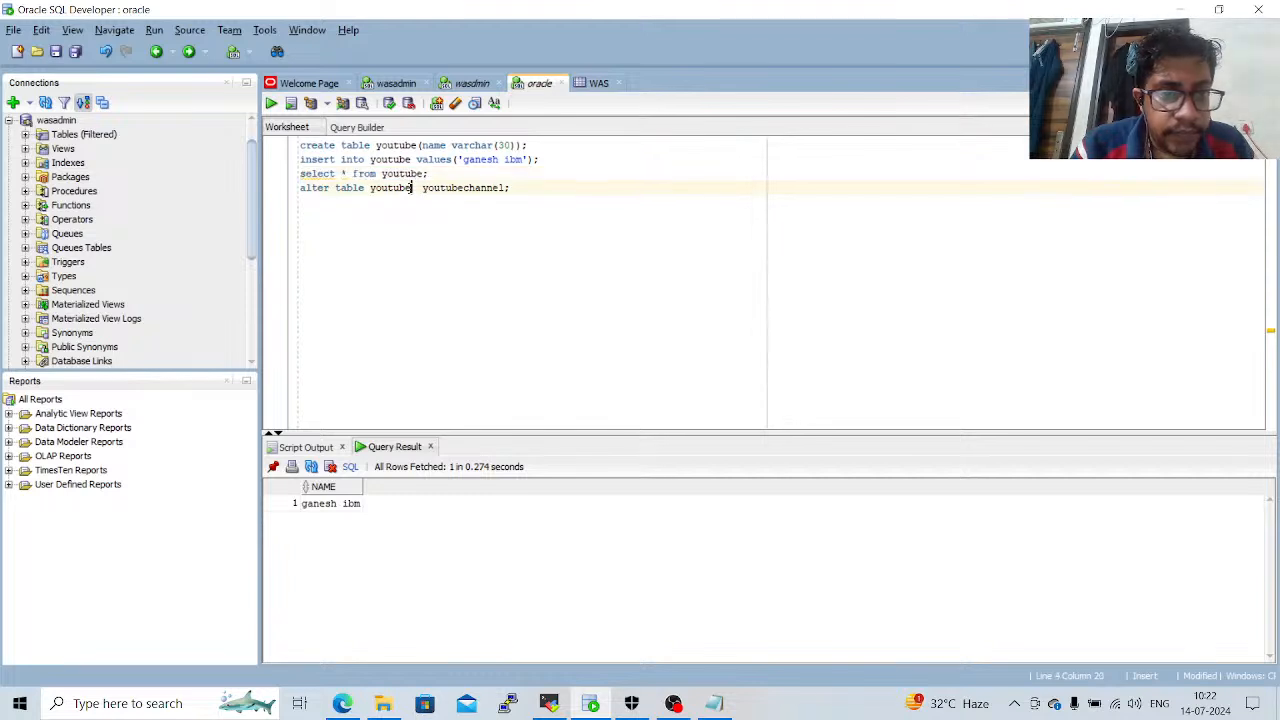
pyautogui.press('BackSpace')
pyautogui.press('BackSpace')
pyautogui.press('BackSpace')
pyautogui.press('BackSpace')
pyautogui.press('BackSpace')
pyautogui.press('BackSpace')
pyautogui.press('BackSpace')
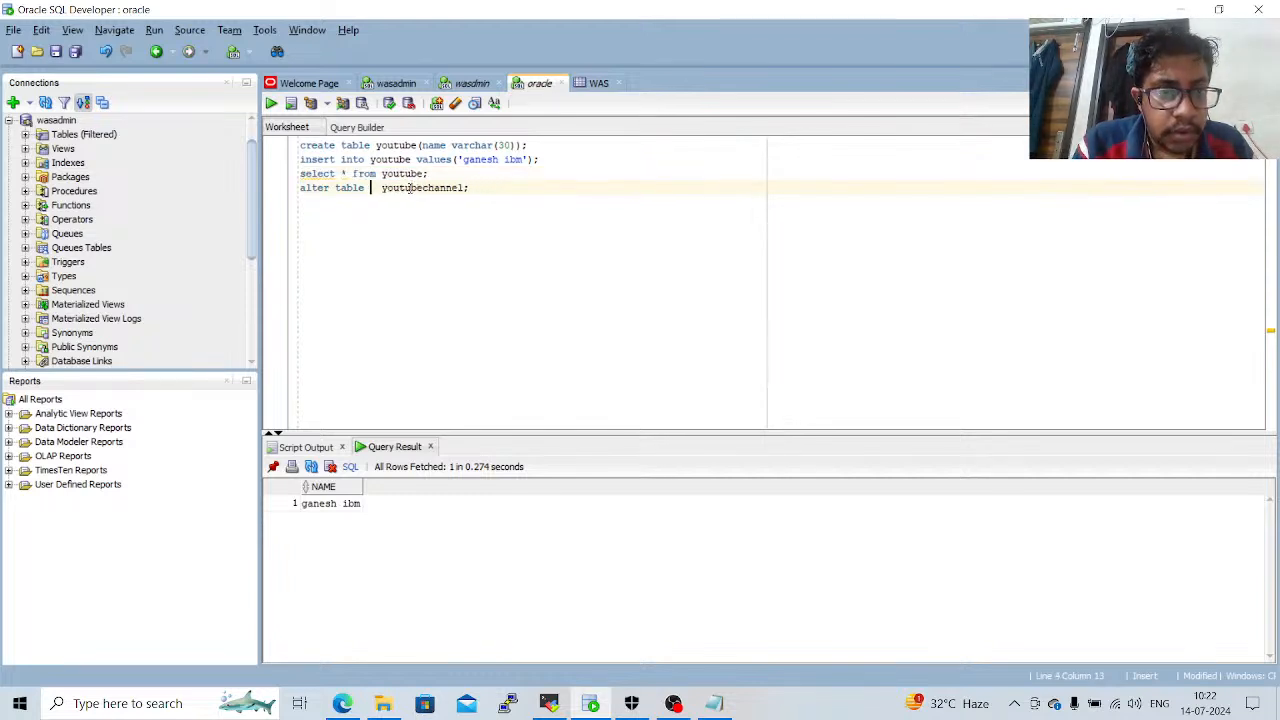
pyautogui.moveTo(471, 187); pyautogui.dragTo(300, 187)
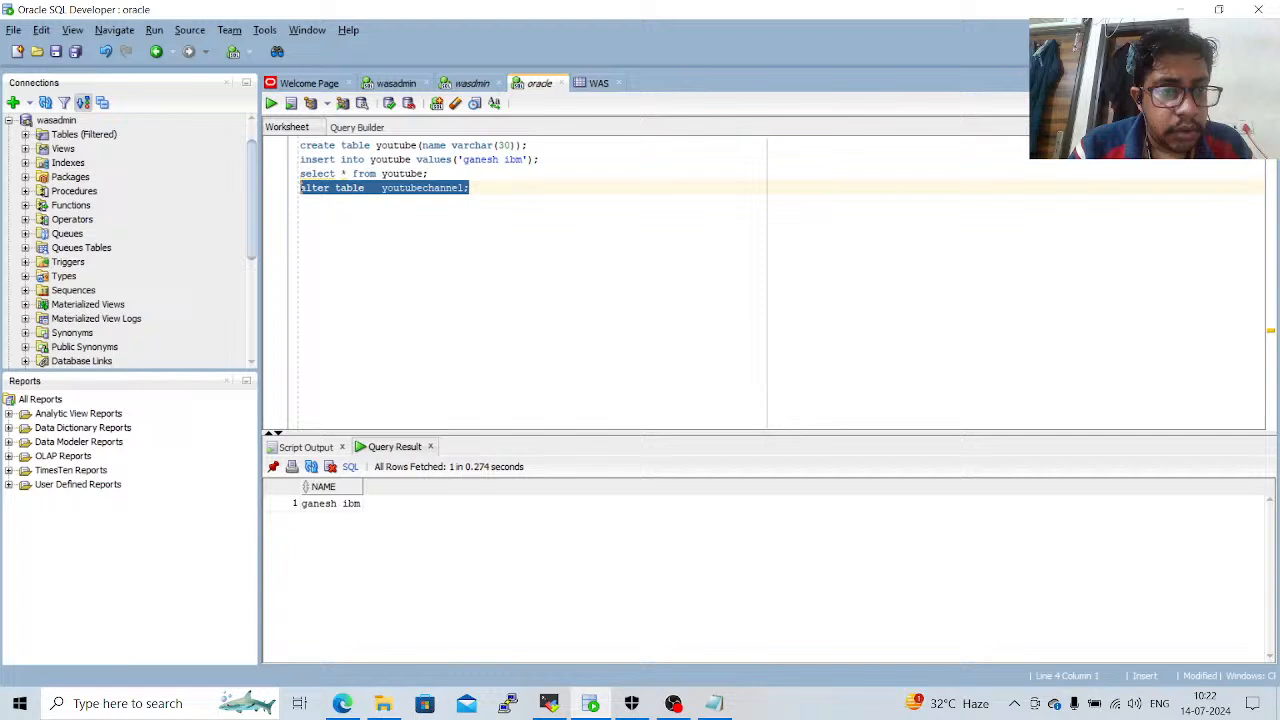
pyautogui.click(271, 104)
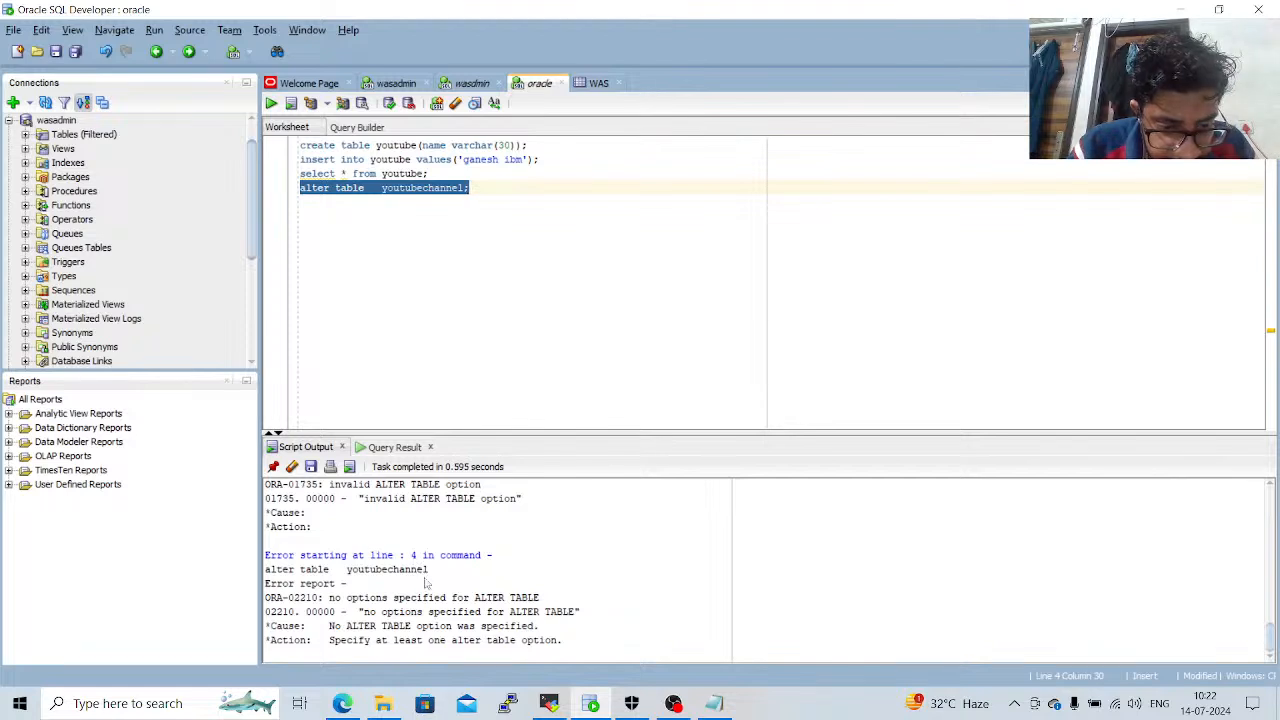
pyautogui.click(481, 380)
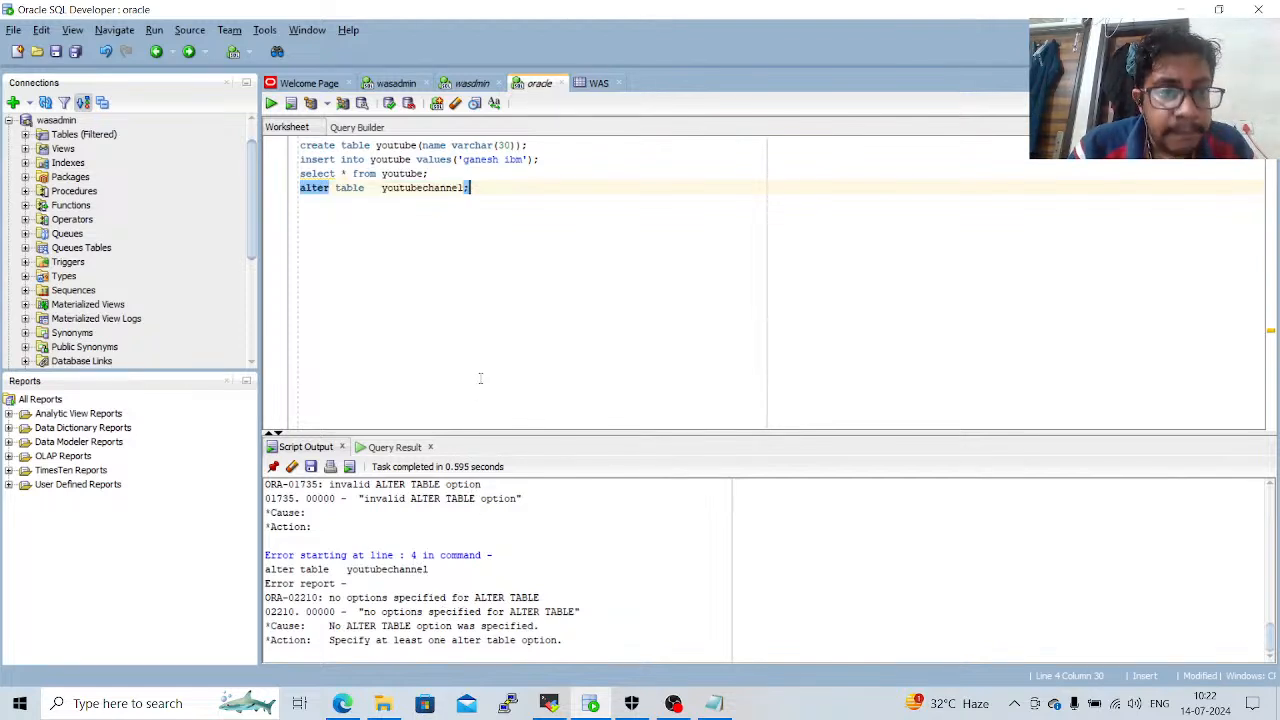
# Replace the alter table statement with "select * from youtube;" and run only that line.
pyautogui.click(376, 188)
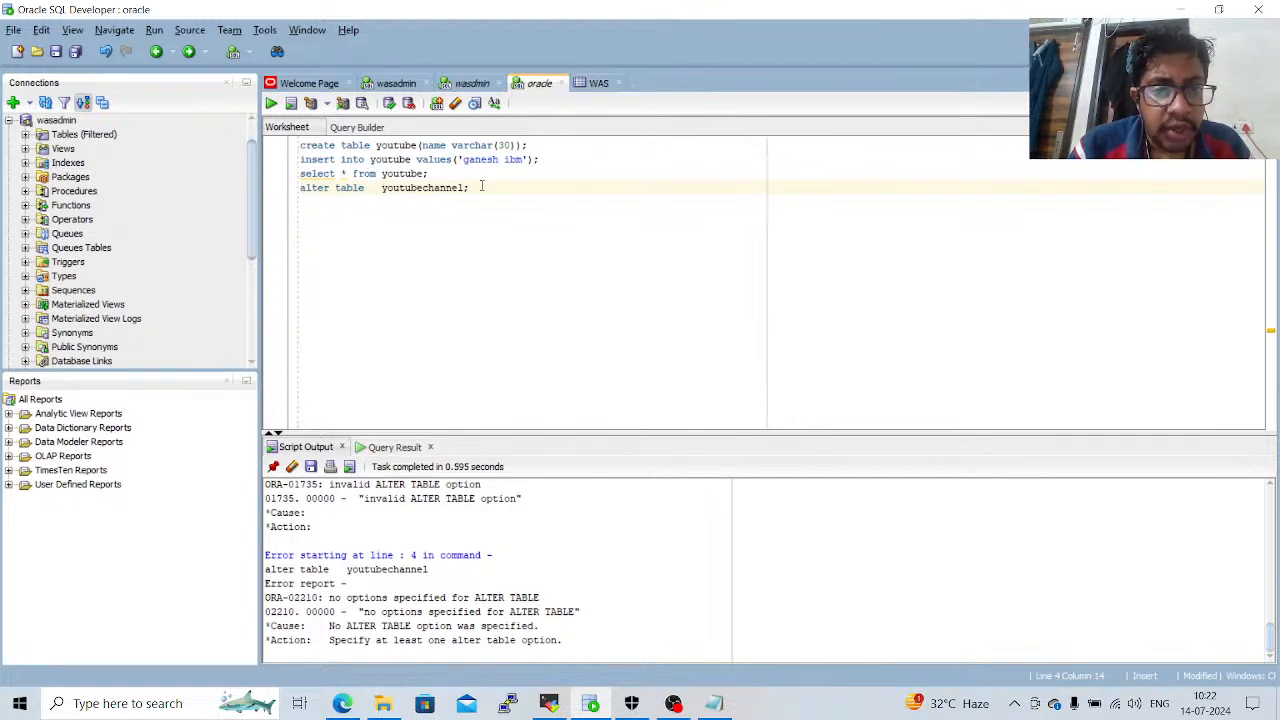
pyautogui.moveTo(470, 188); pyautogui.dragTo(300, 191)
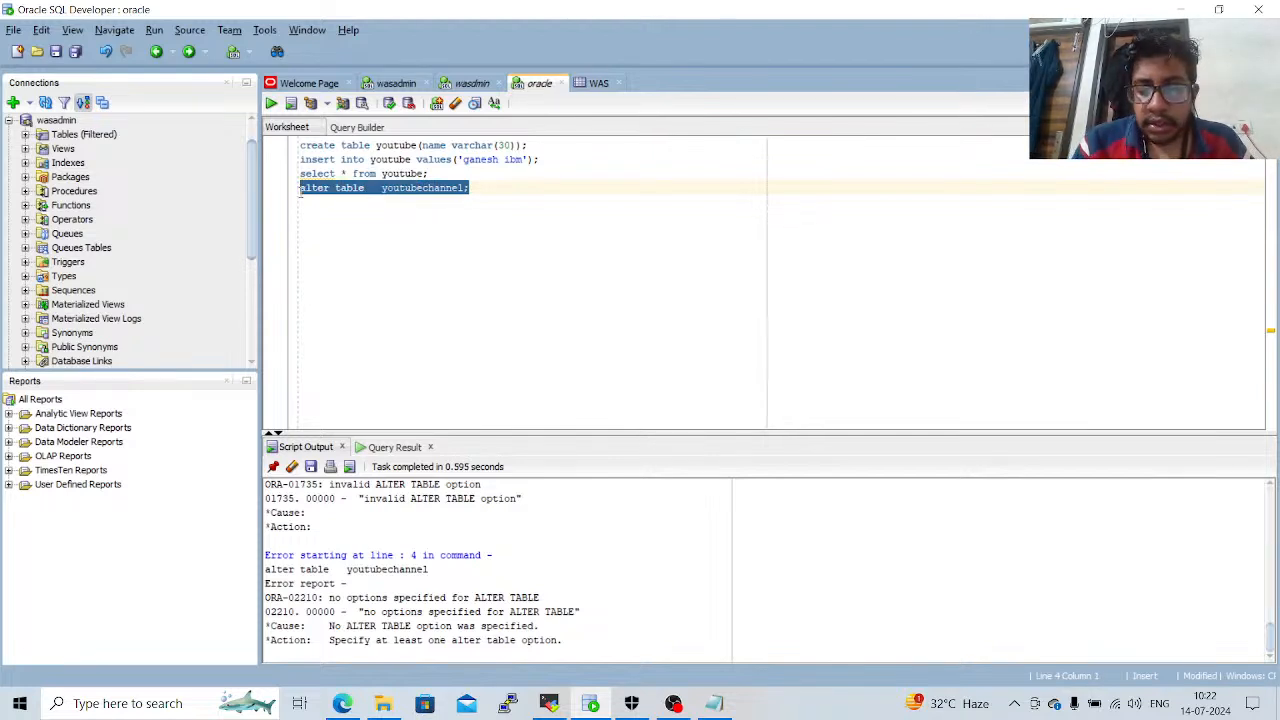
pyautogui.press('BackSpace')
pyautogui.write('a')
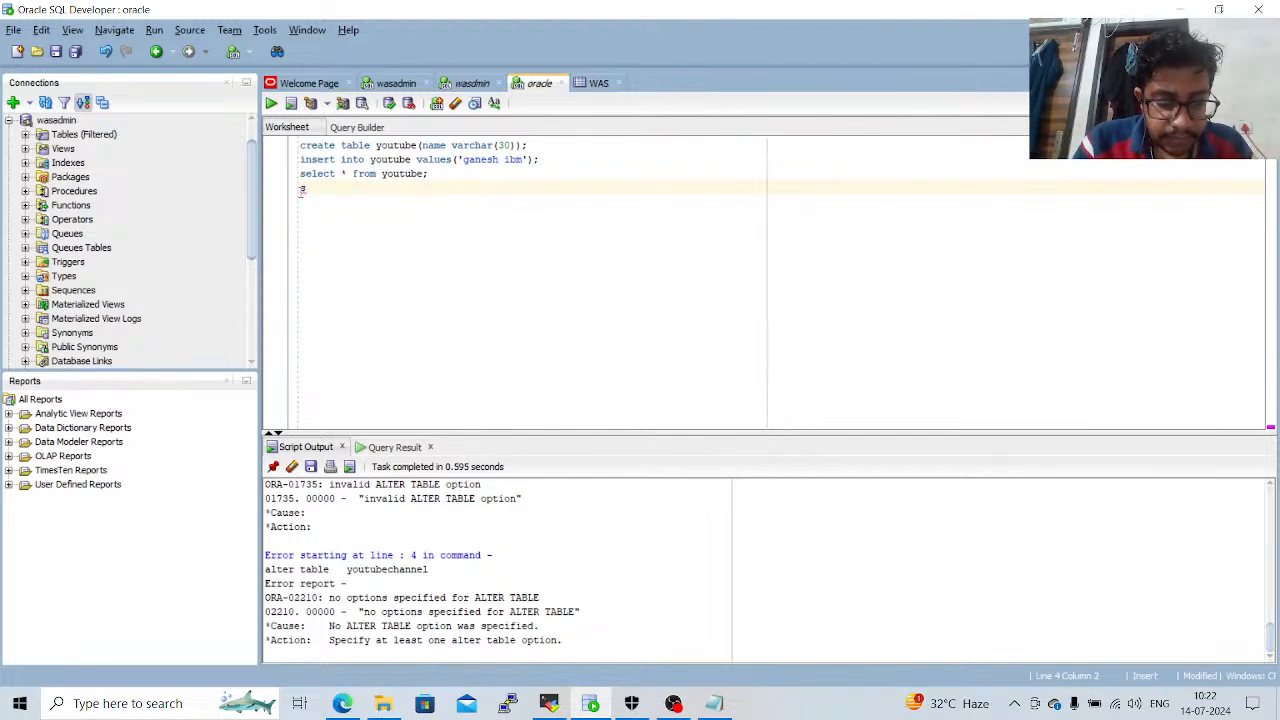
pyautogui.write('elect')
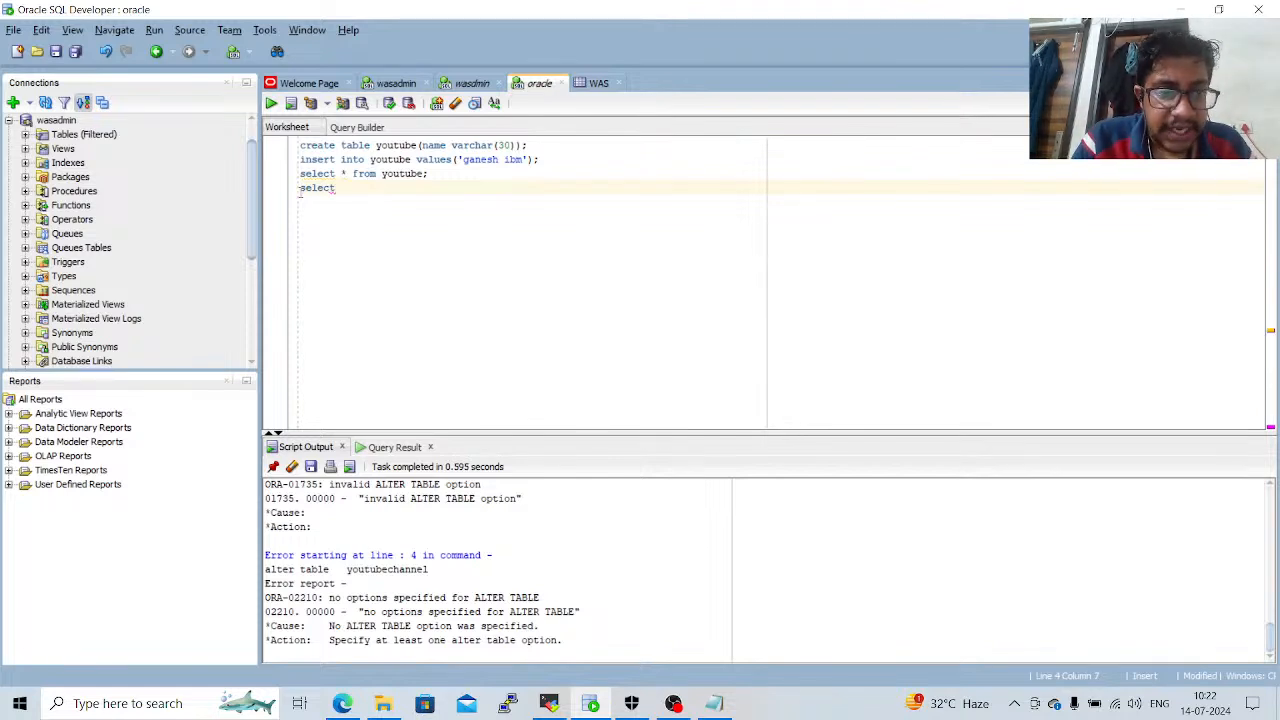
pyautogui.write(' * f')
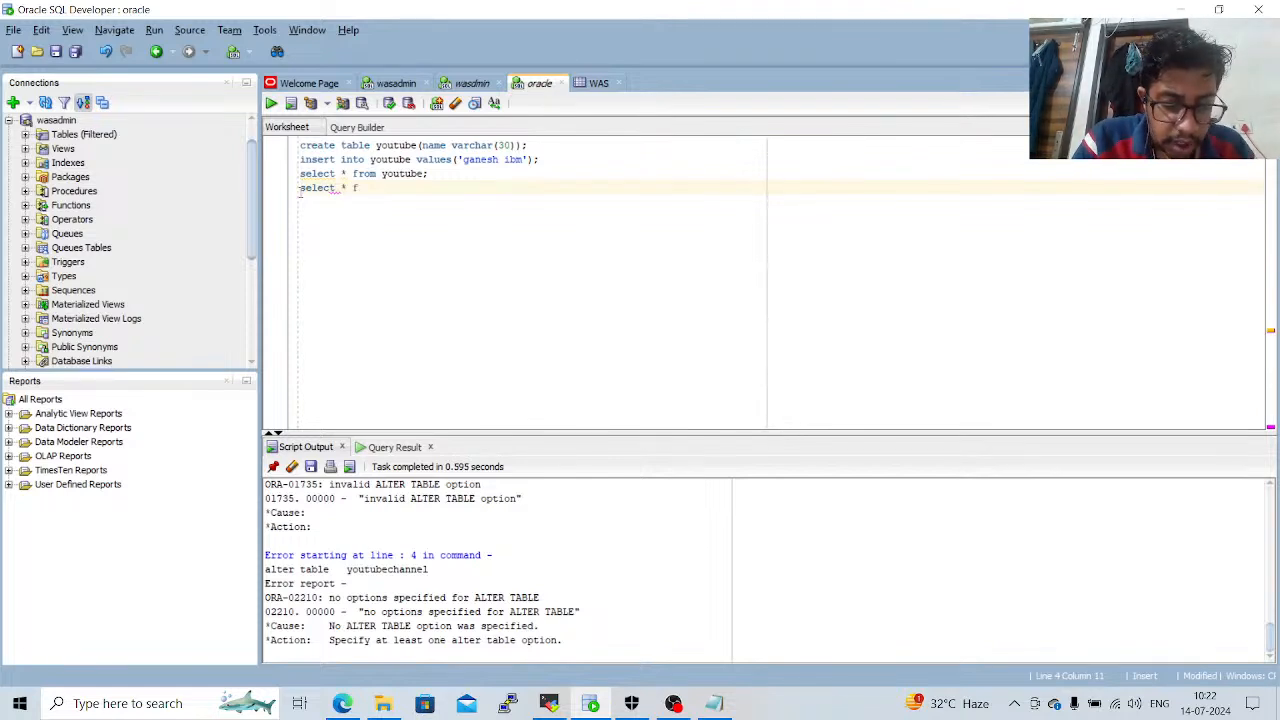
pyautogui.write('rom youtu')
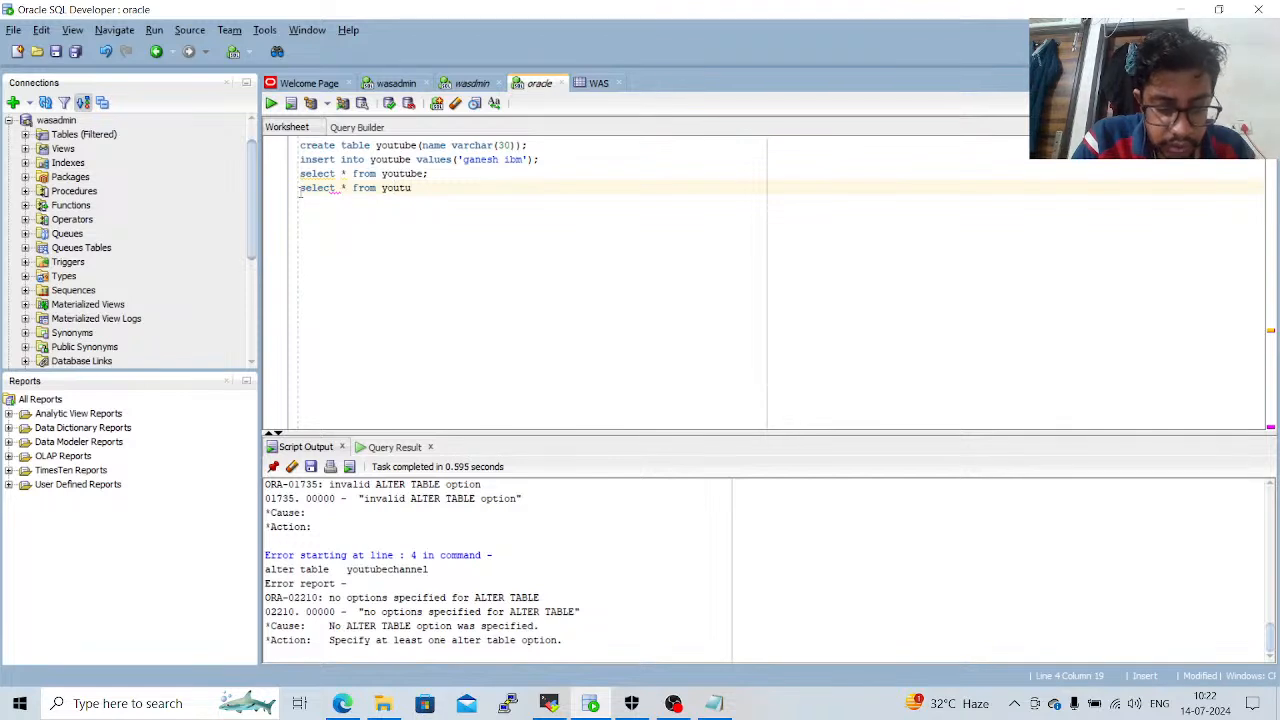
pyautogui.write('be;')
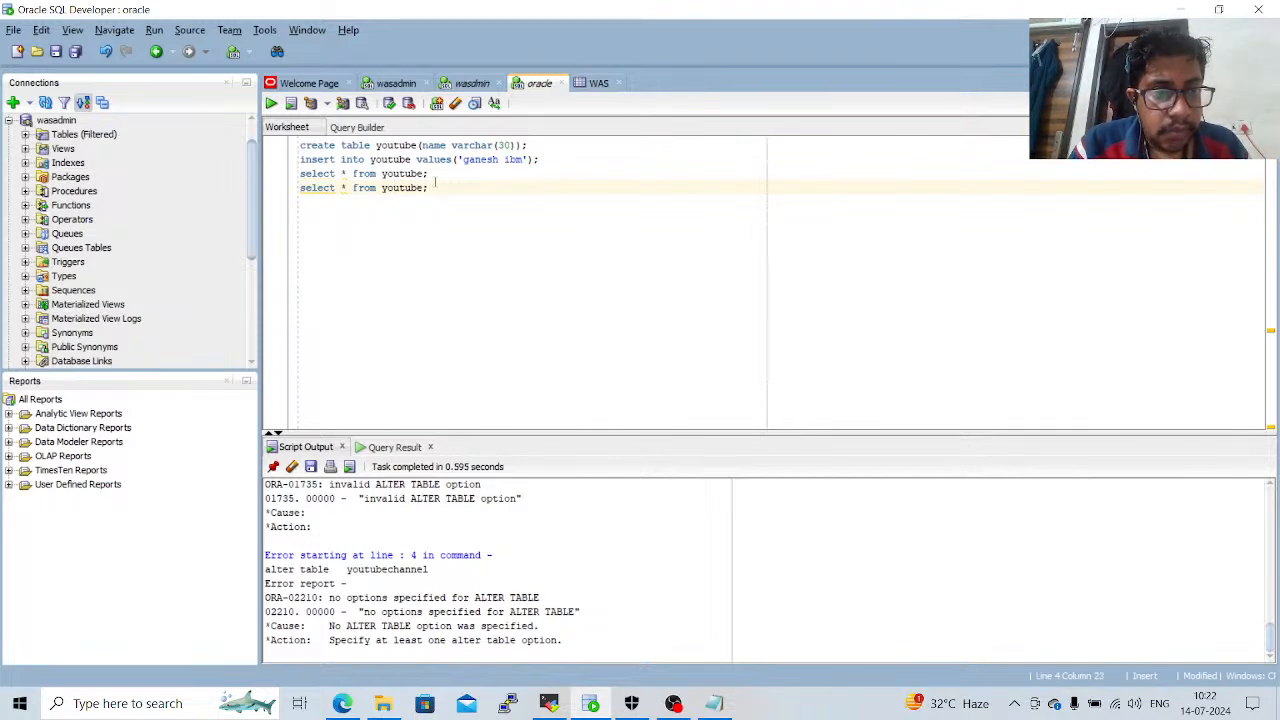
pyautogui.moveTo(436, 184); pyautogui.dragTo(298, 190)
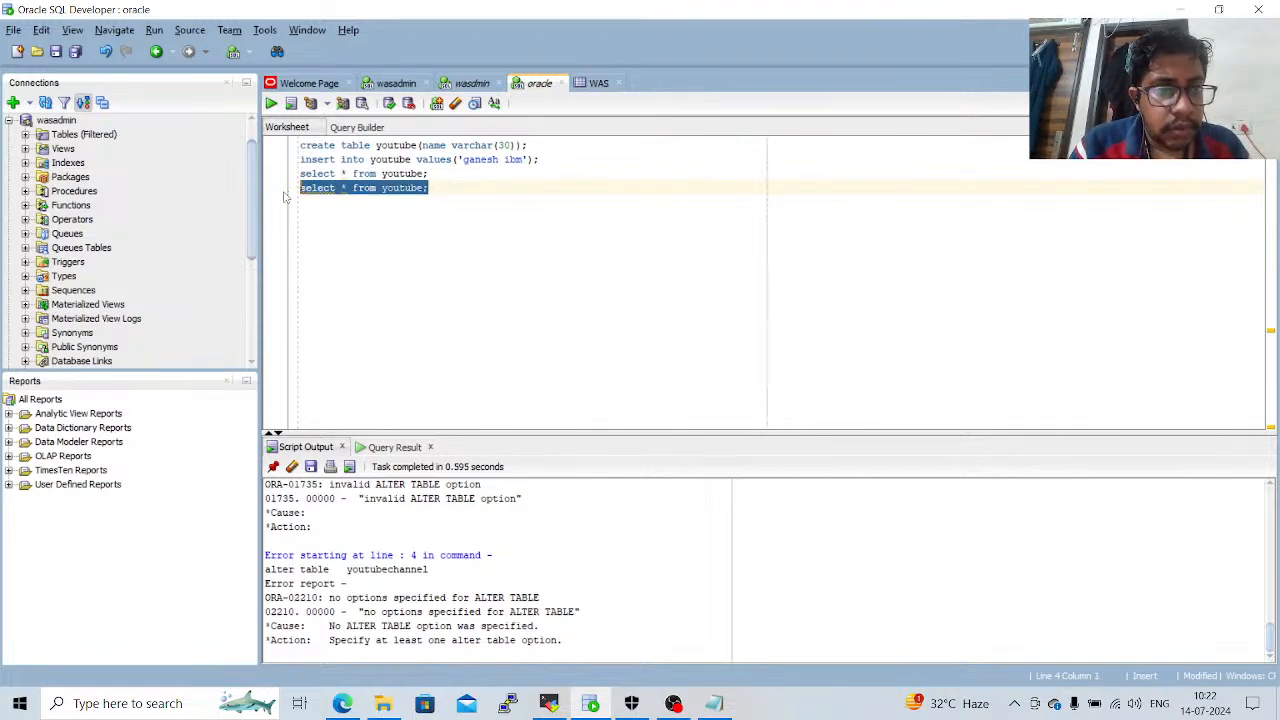
pyautogui.click(271, 104)
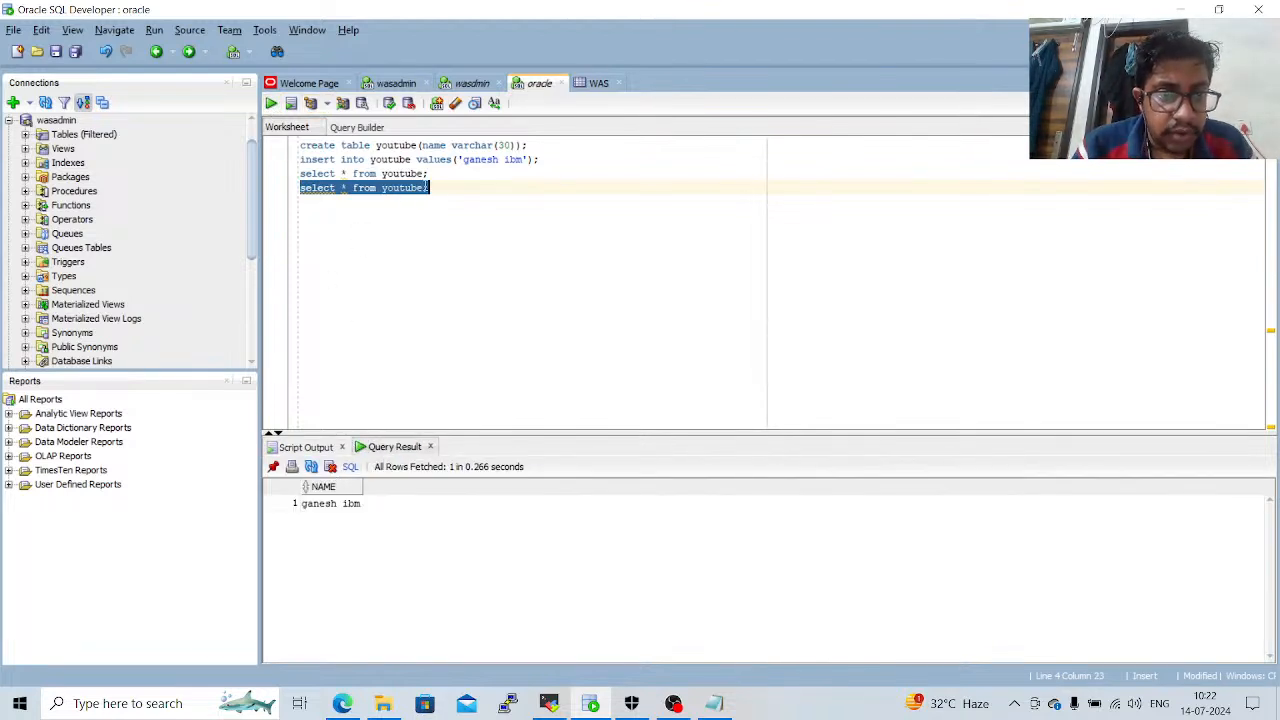
# Delete the duplicate select statement and its empty line at the end of the worksheet.
pyautogui.moveTo(446, 188); pyautogui.dragTo(293, 197)
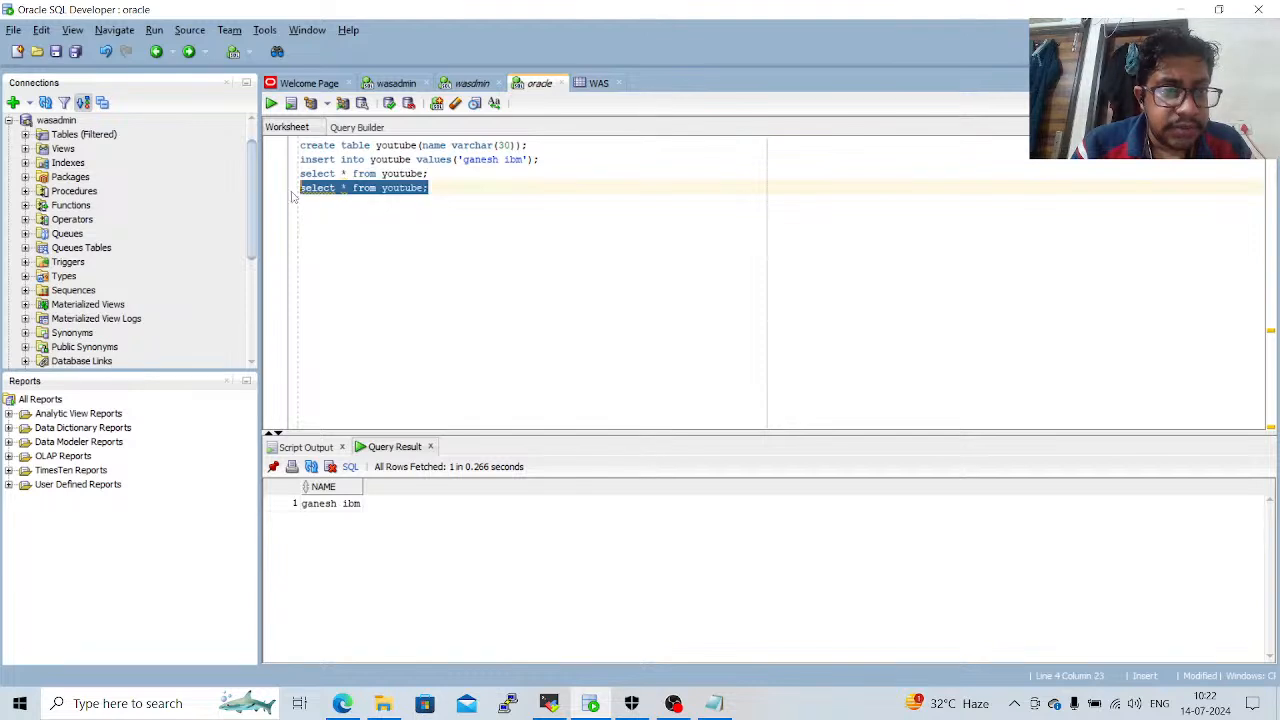
pyautogui.press('Delete')
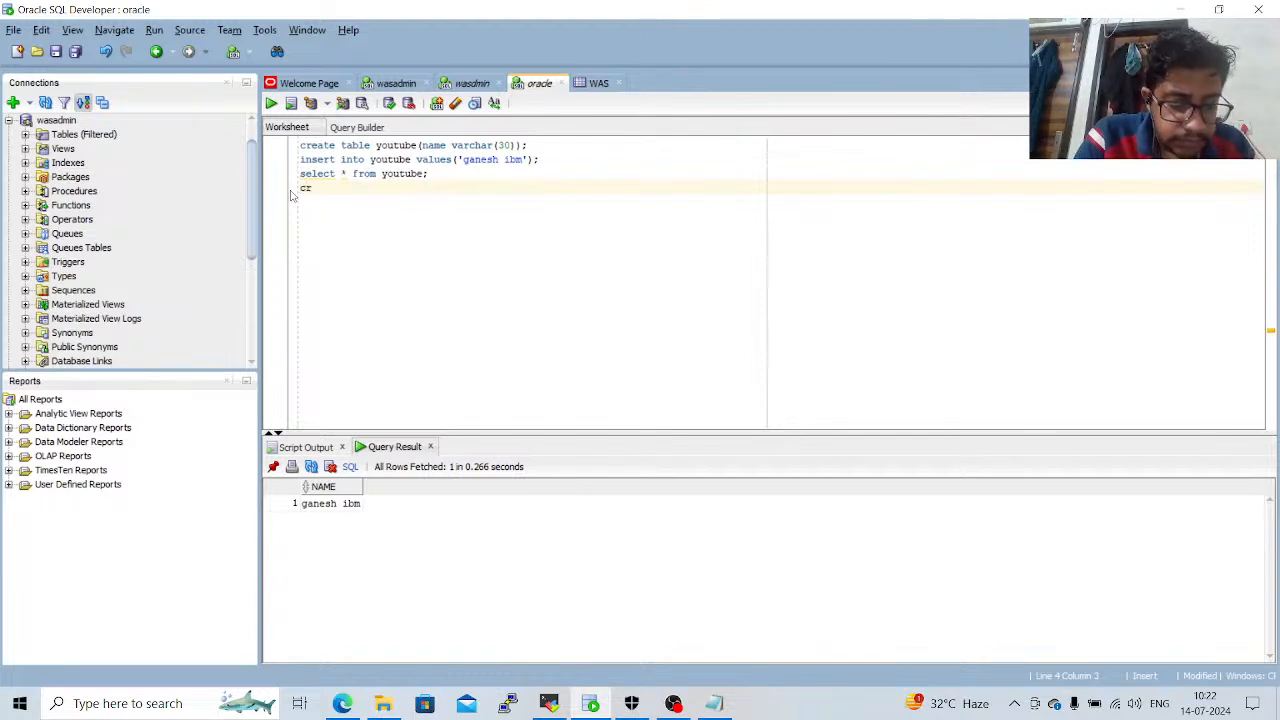
pyautogui.press('BackSpace')
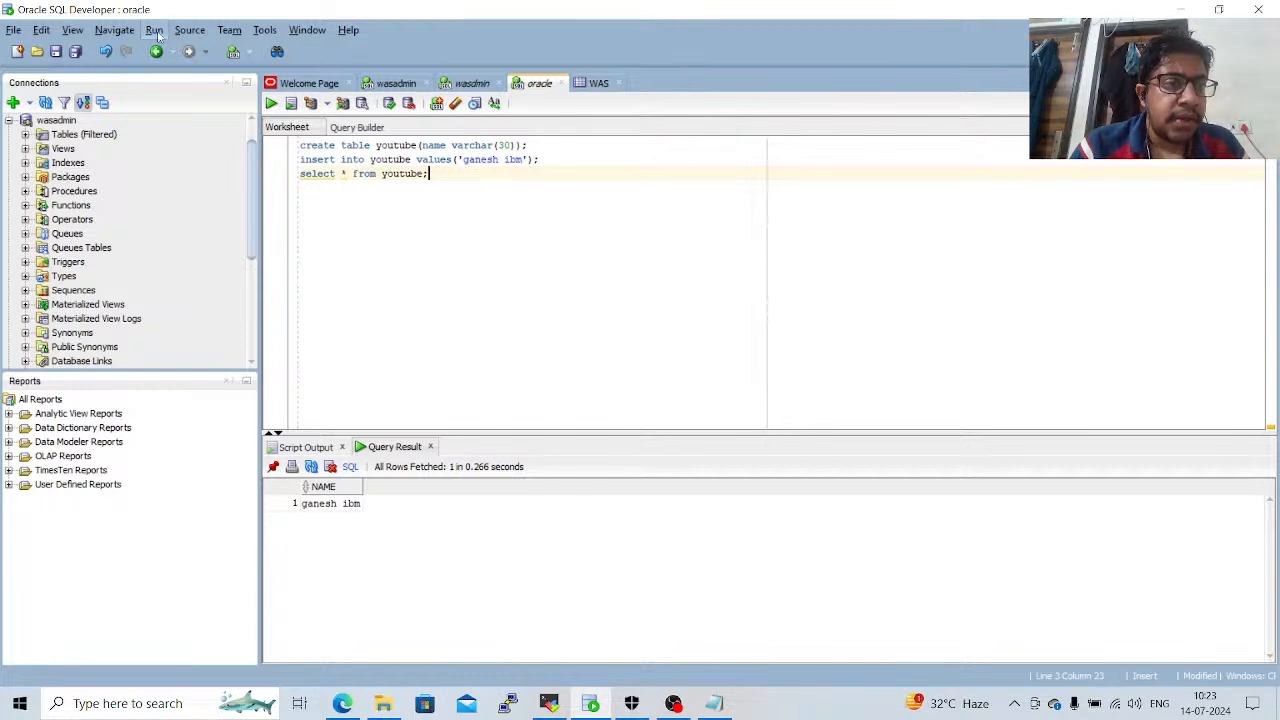
# Open the Cloud Migrations wizard, examine its AWS Redshift connection, access key and S3 bucket fields, and close it without migrating.
pyautogui.click(190, 31)
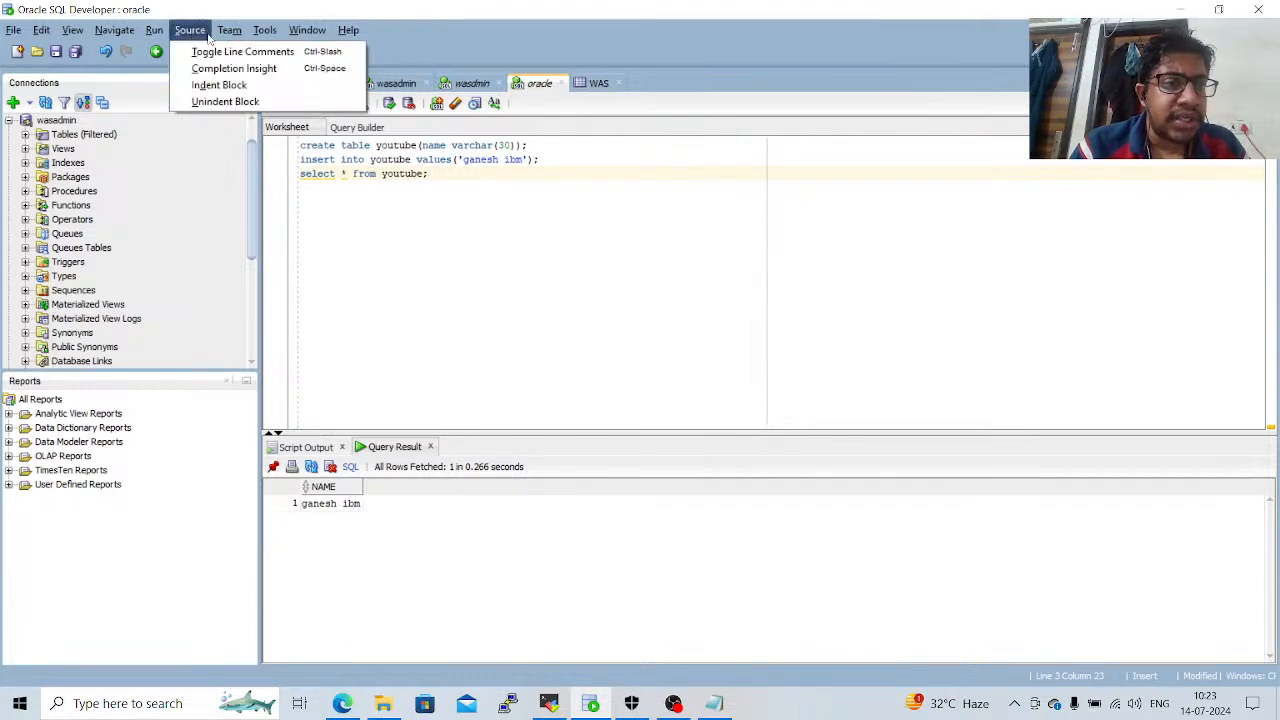
pyautogui.moveTo(238, 34)
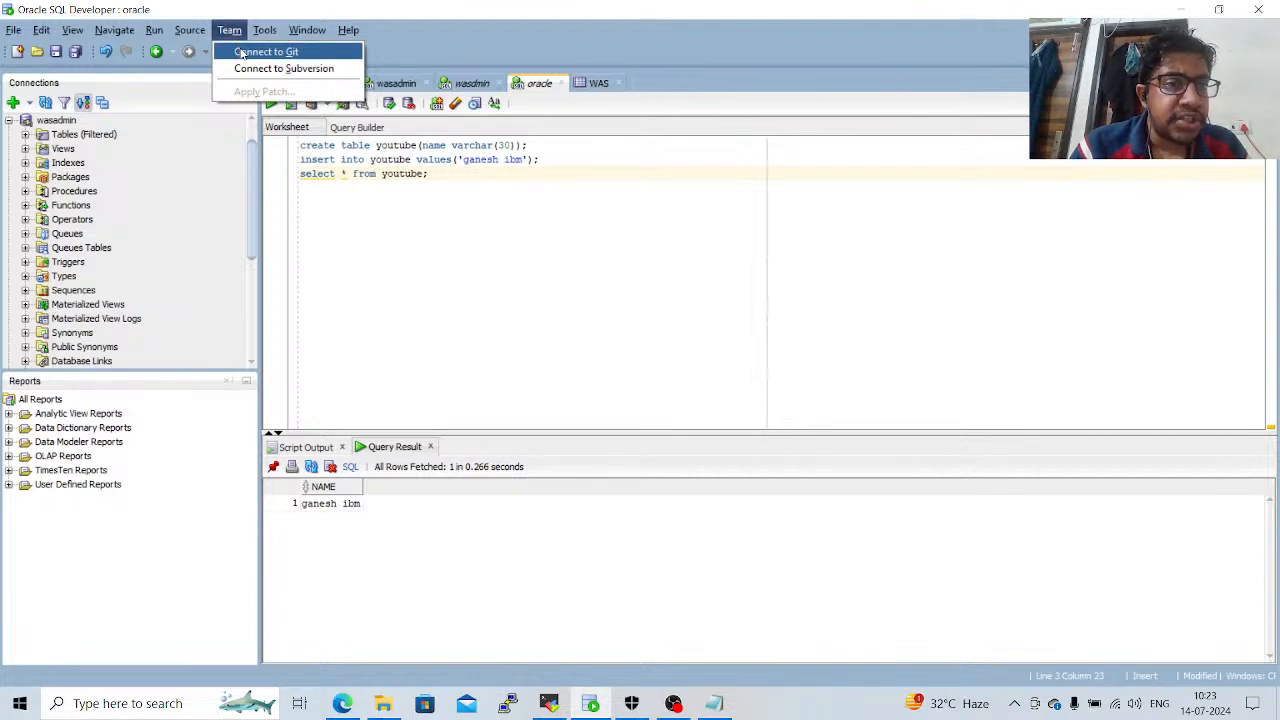
pyautogui.moveTo(279, 36)
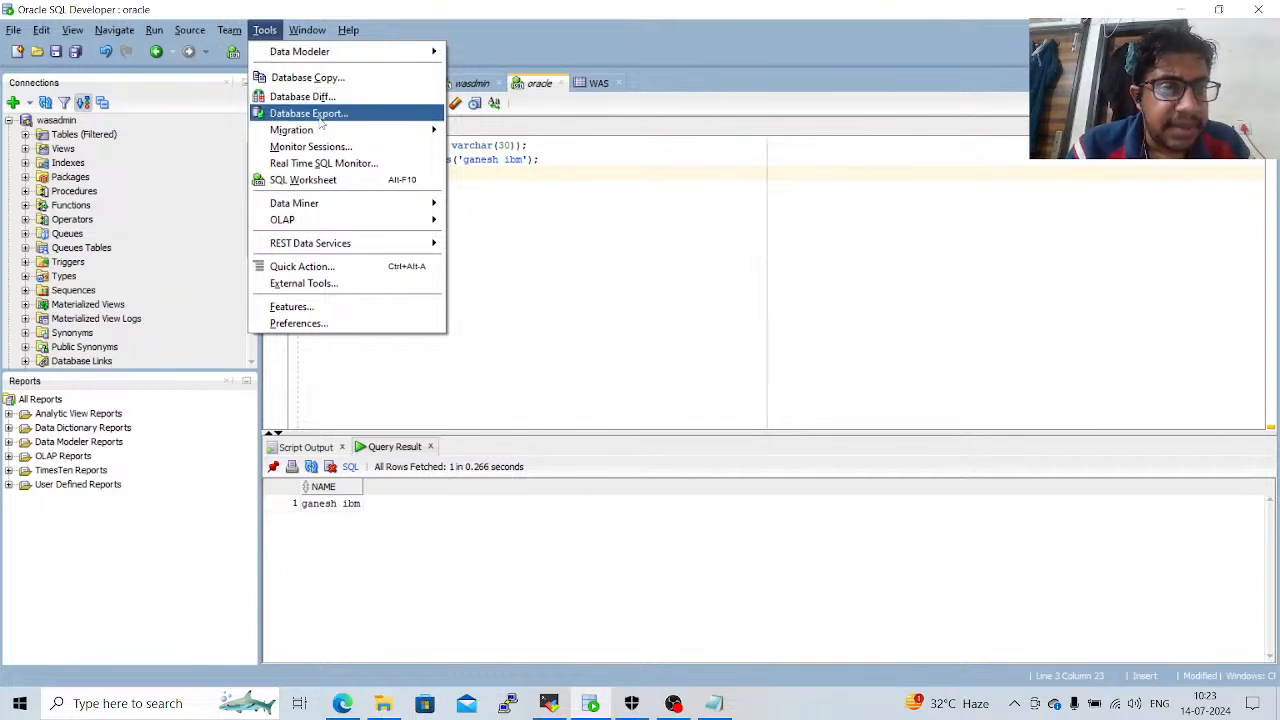
pyautogui.moveTo(319, 133)
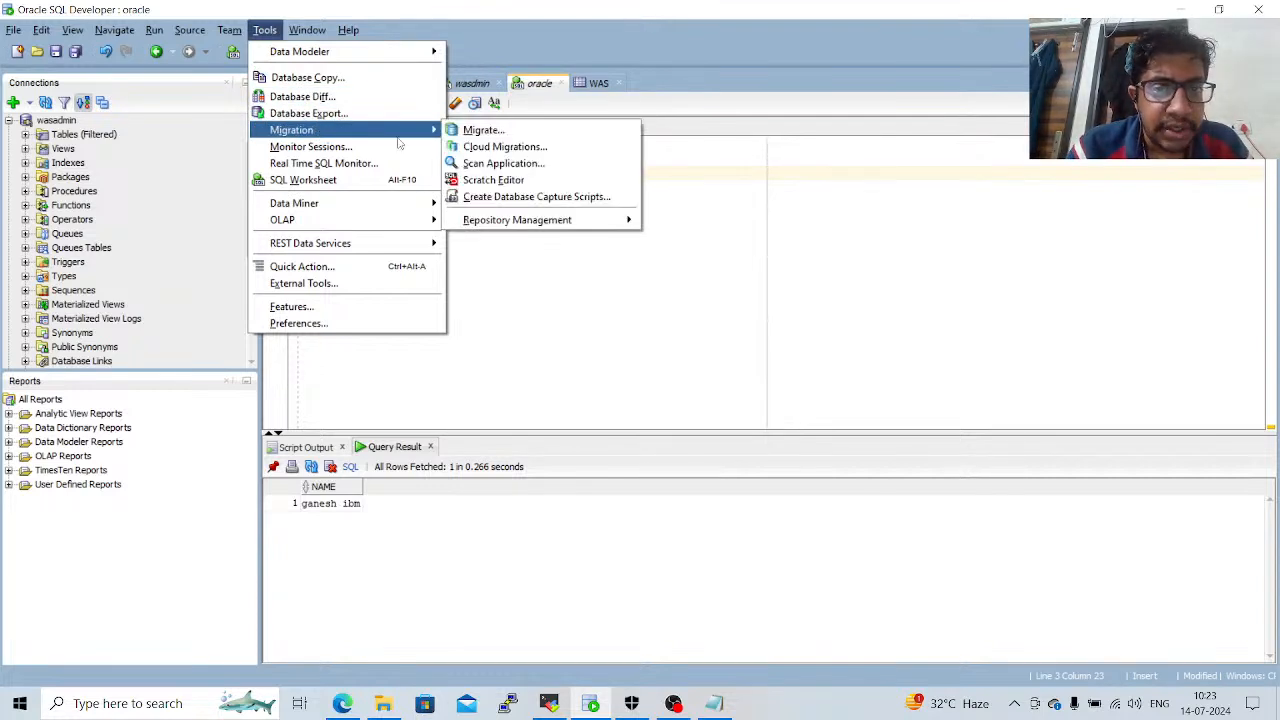
pyautogui.click(481, 149)
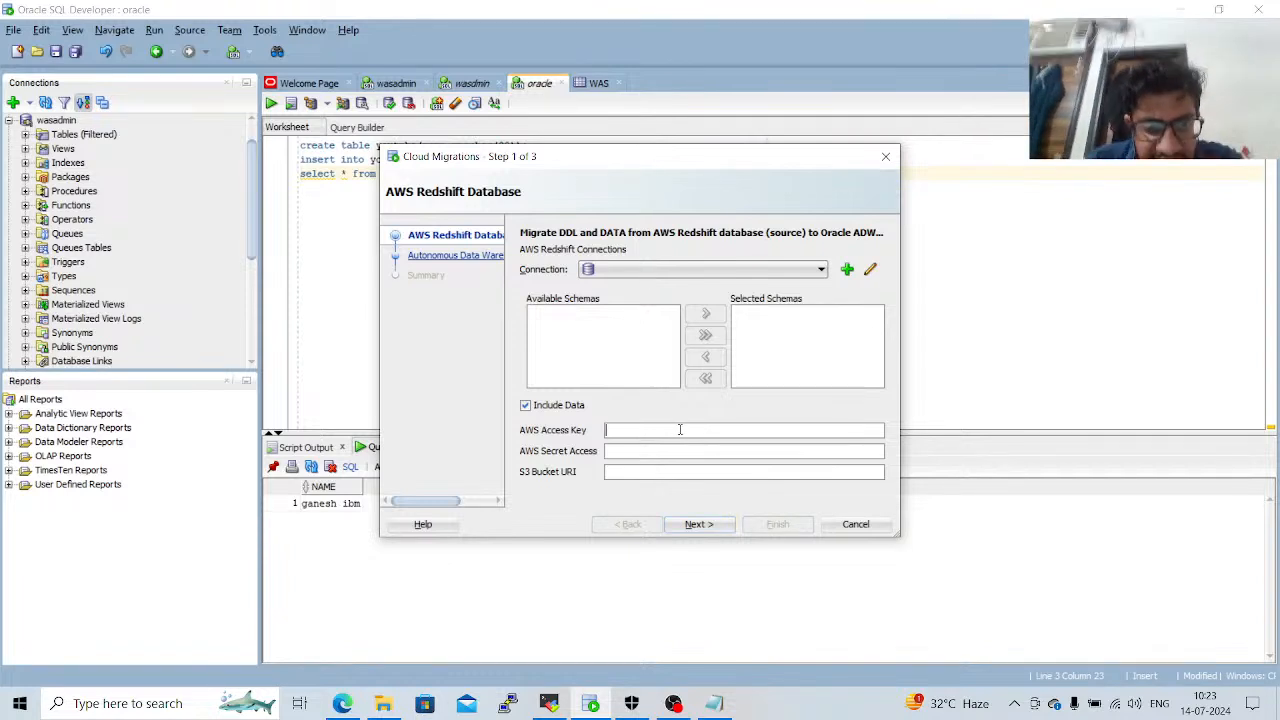
pyautogui.click(675, 472)
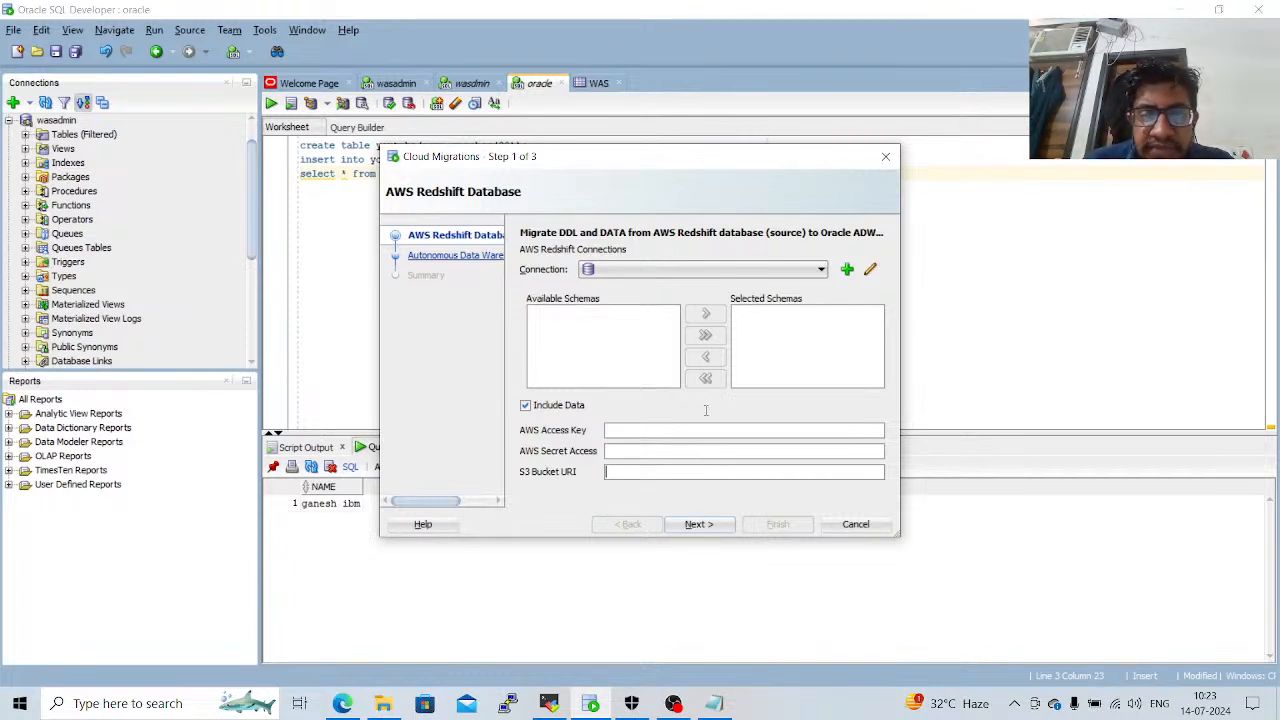
pyautogui.click(741, 270)
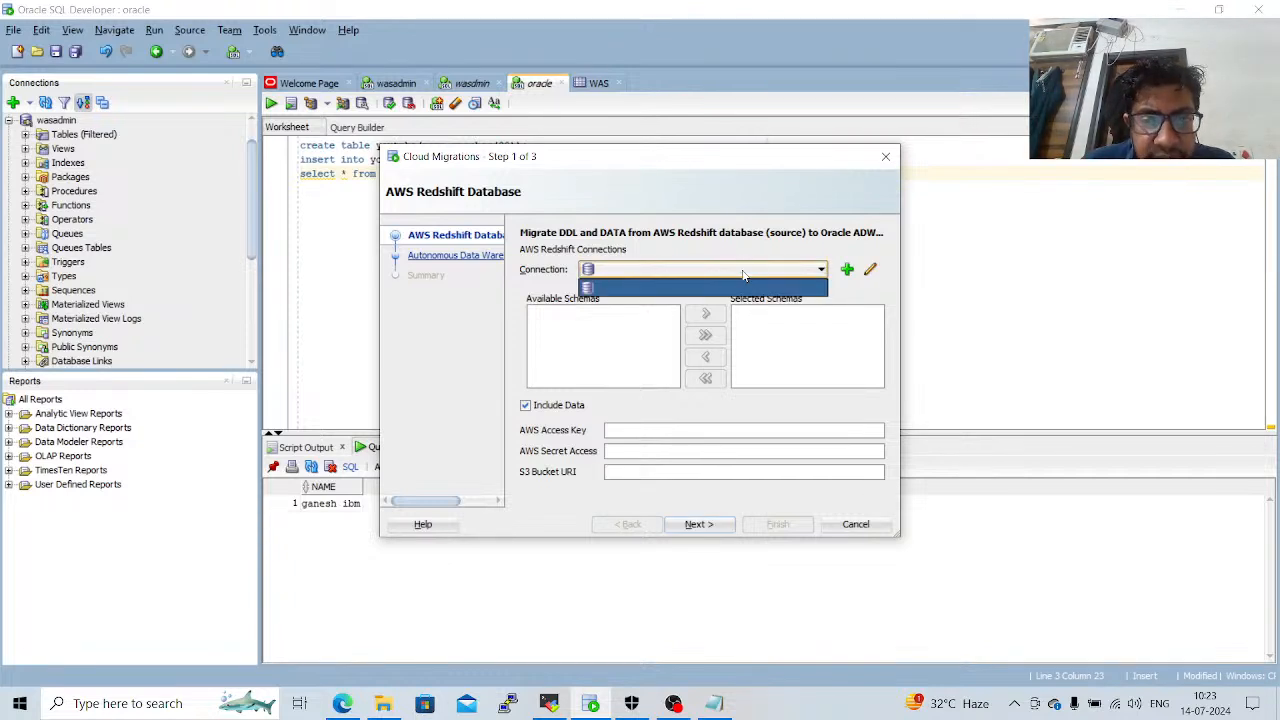
pyautogui.click(743, 275)
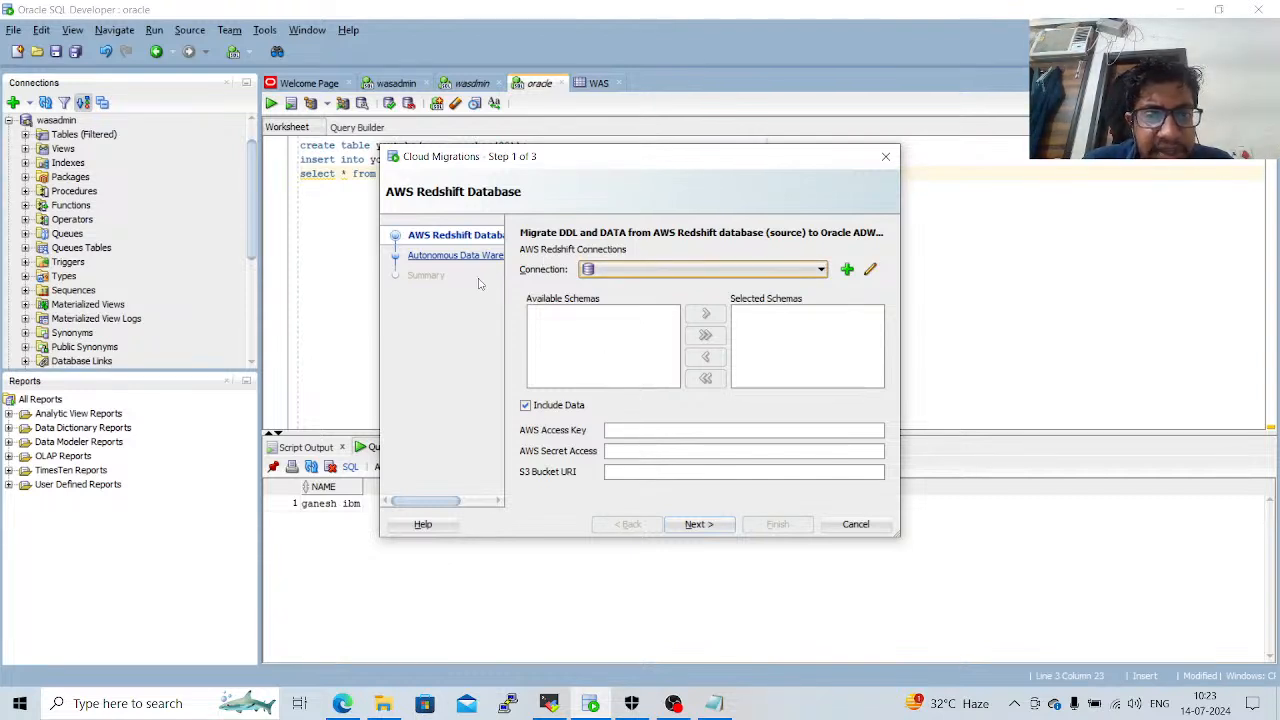
pyautogui.click(885, 157)
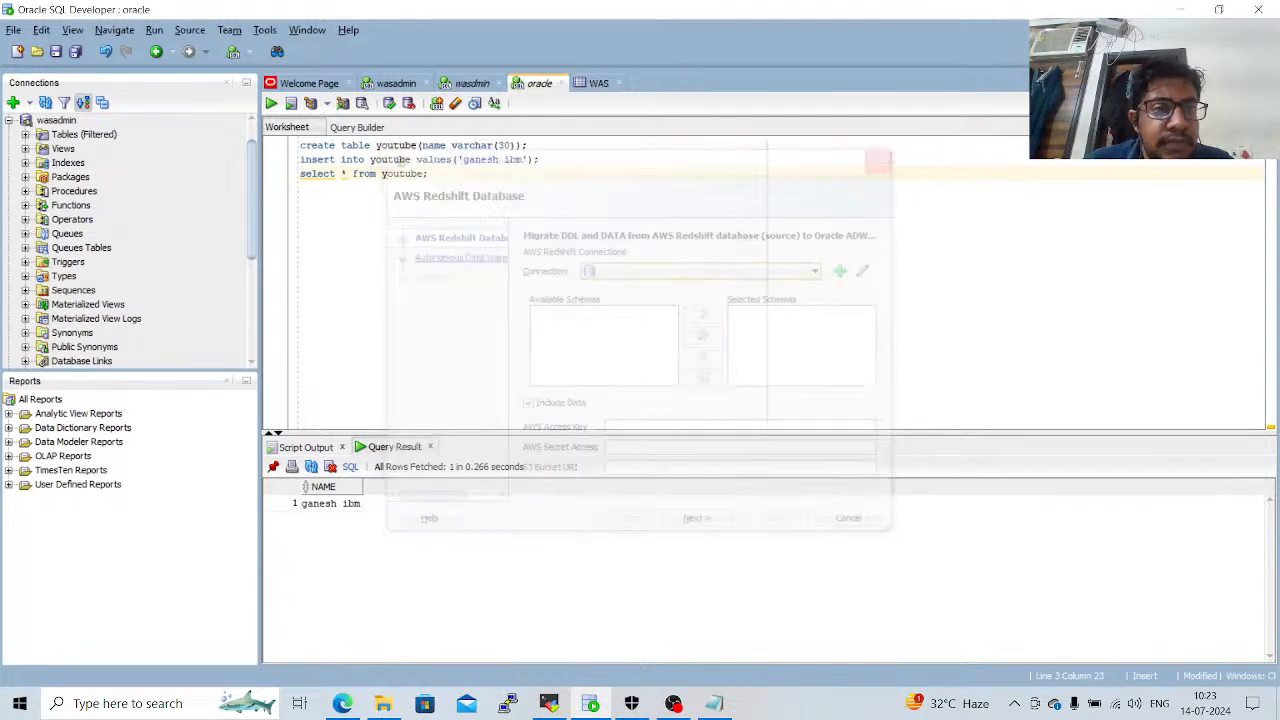
# Close the oracle worksheet and discard its unsaved changes.
pyautogui.click(301, 31)
pyautogui.moveTo(316, 72)
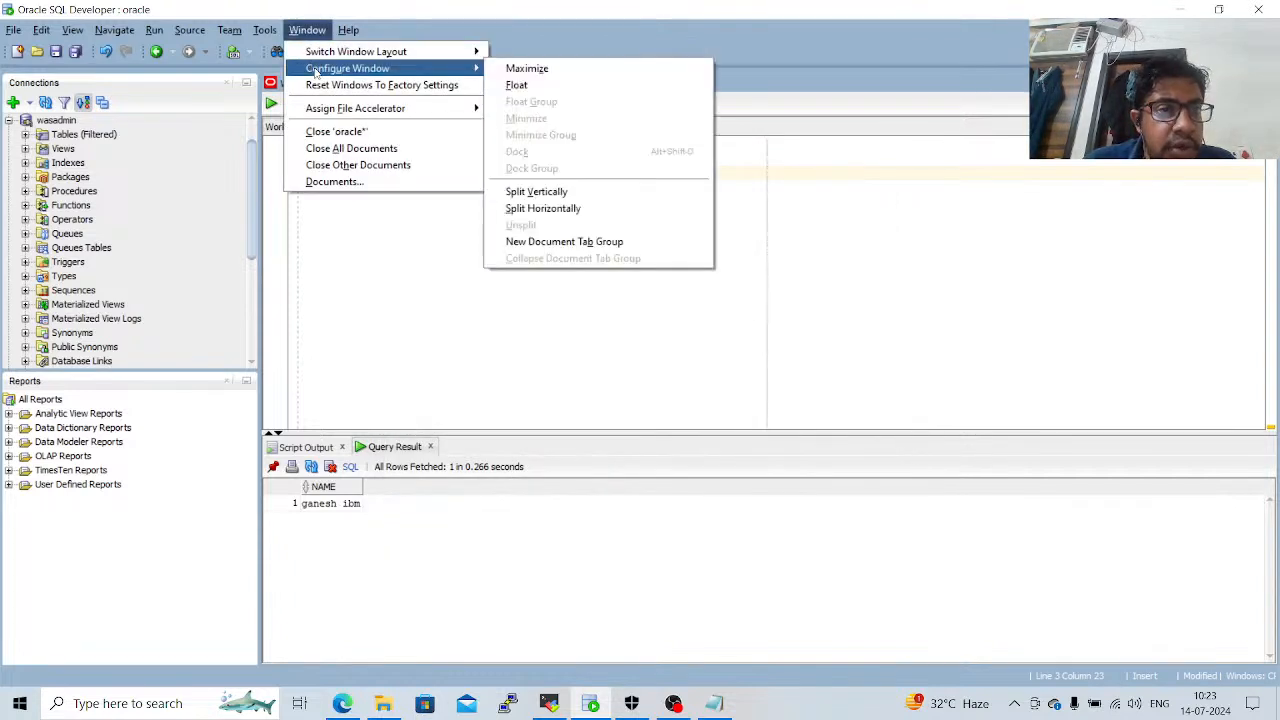
pyautogui.moveTo(405, 55)
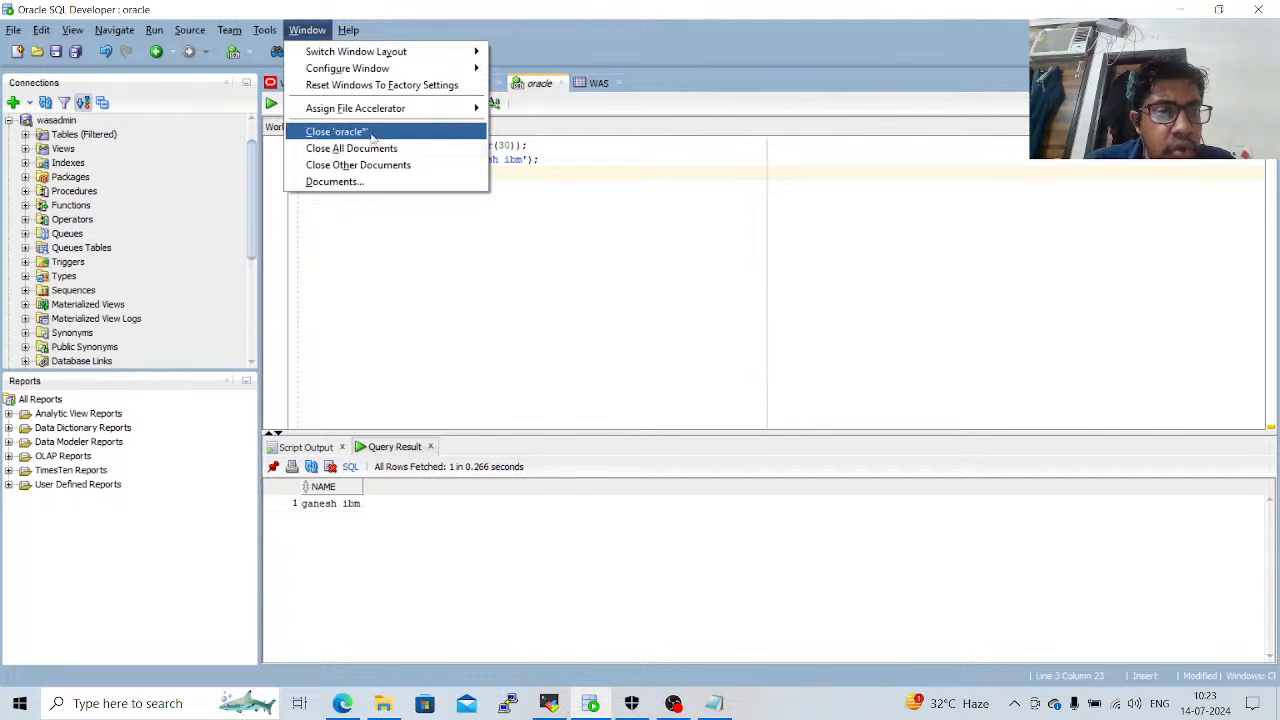
pyautogui.click(336, 132)
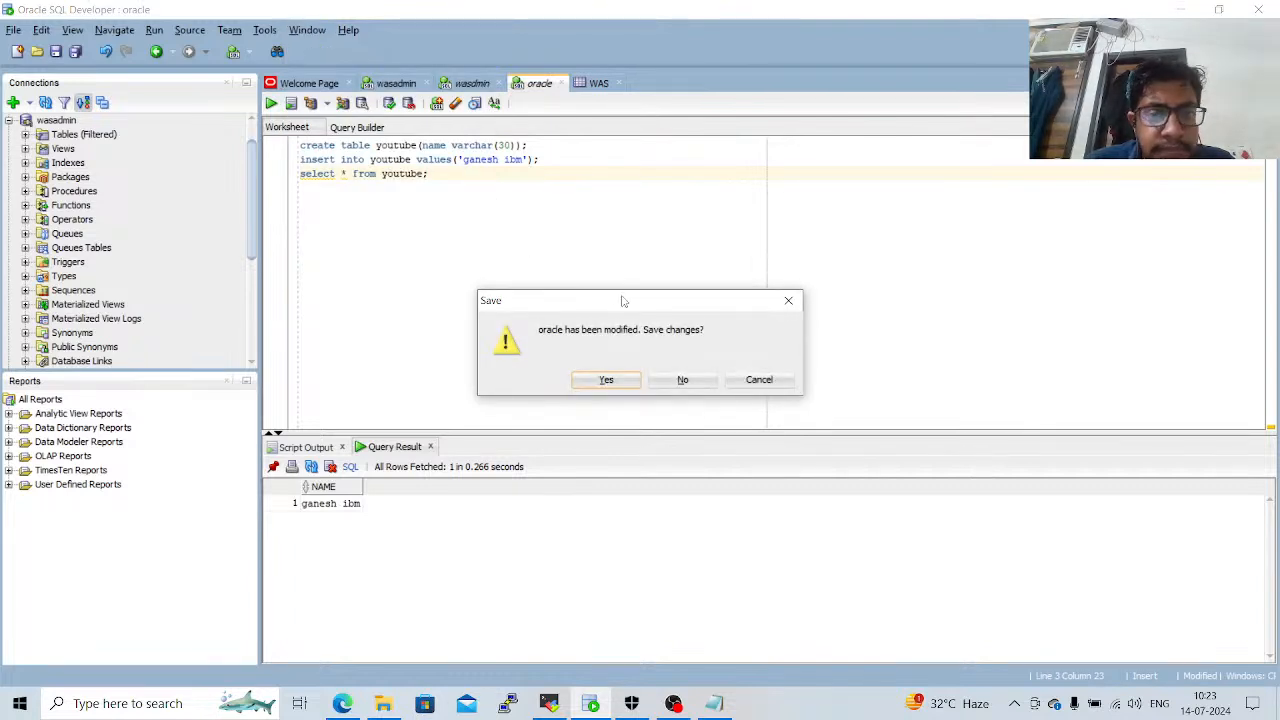
pyautogui.click(682, 380)
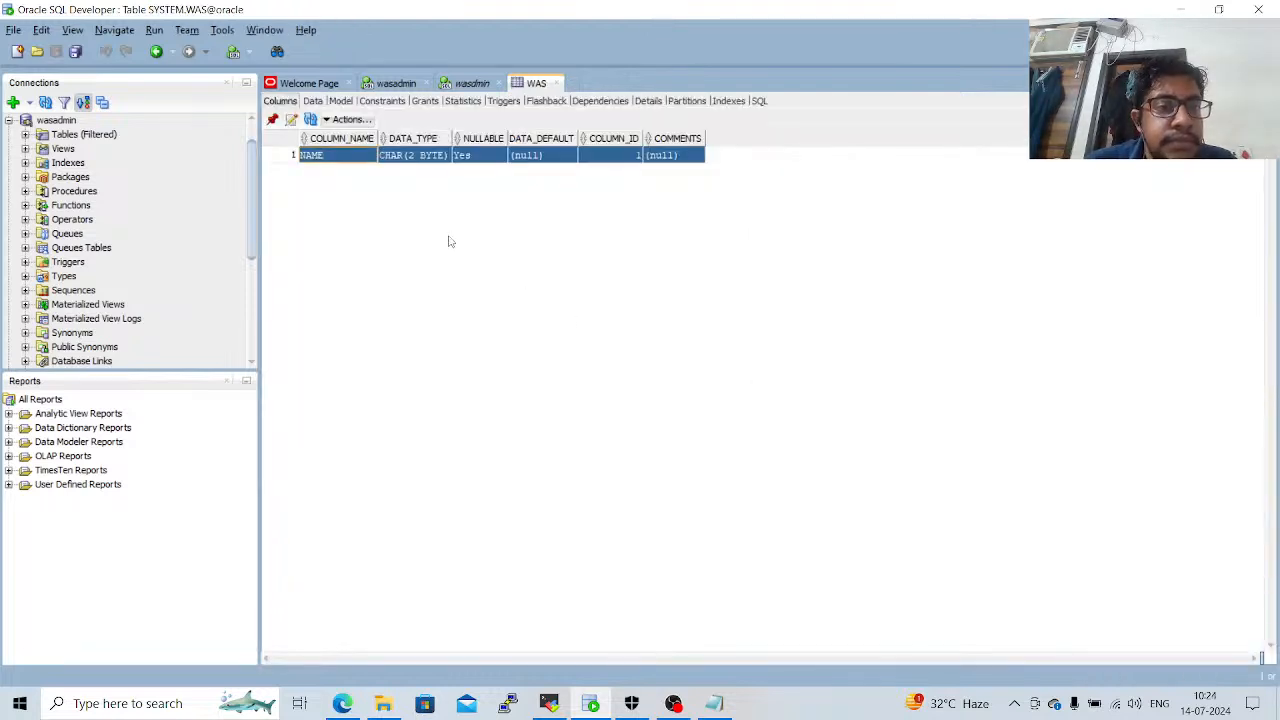
# Close the WAS table document and all remaining open documents, discarding the unsaved changes in the wasdmin worksheet.
pyautogui.click(264, 30)
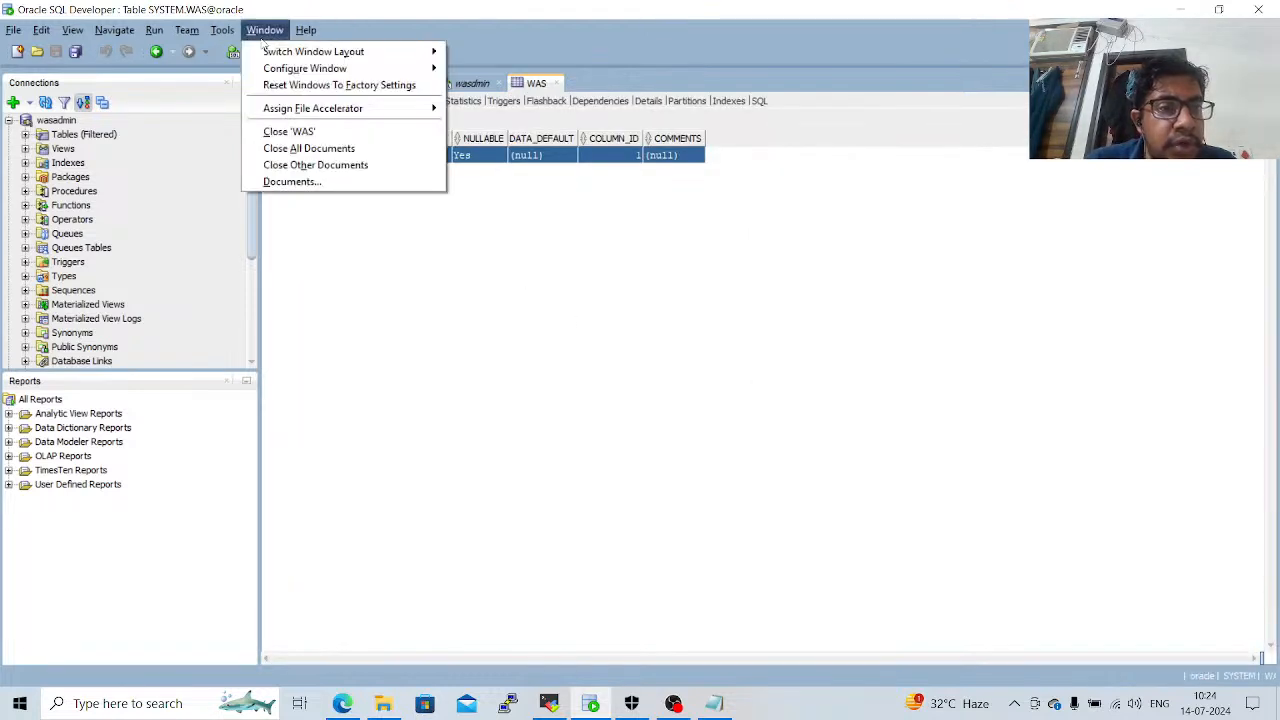
pyautogui.moveTo(302, 115)
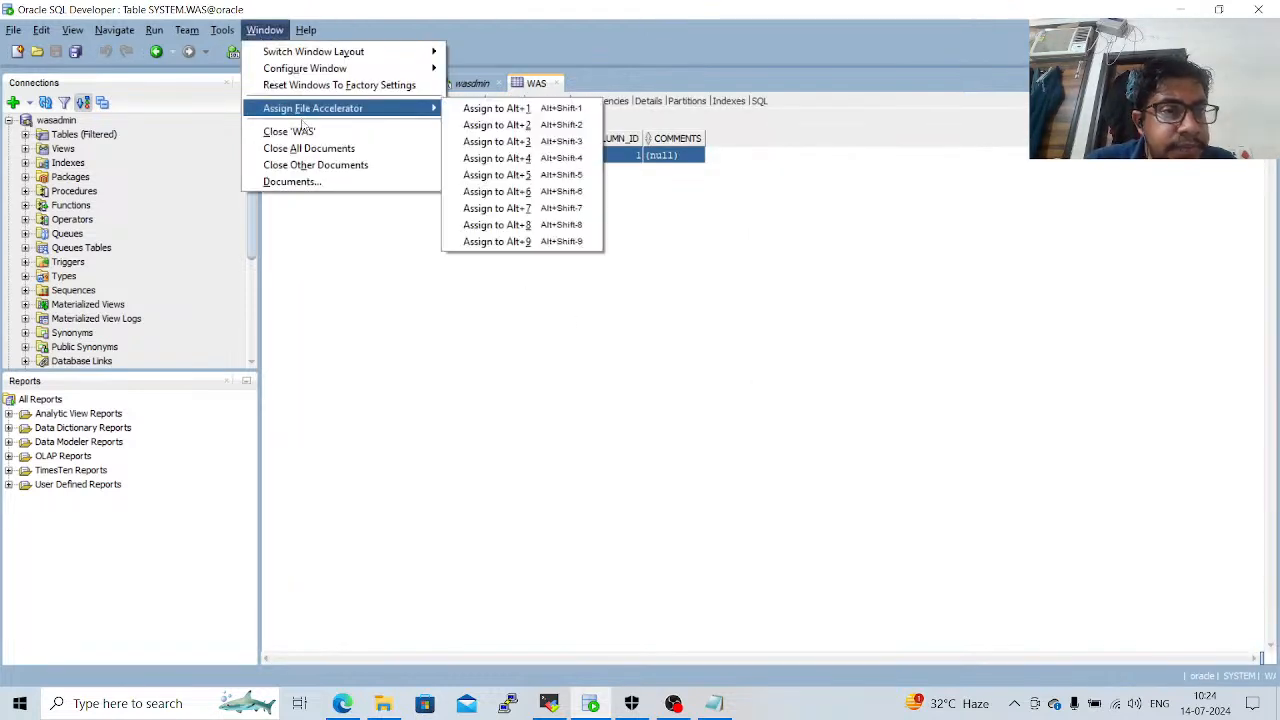
pyautogui.click(308, 131)
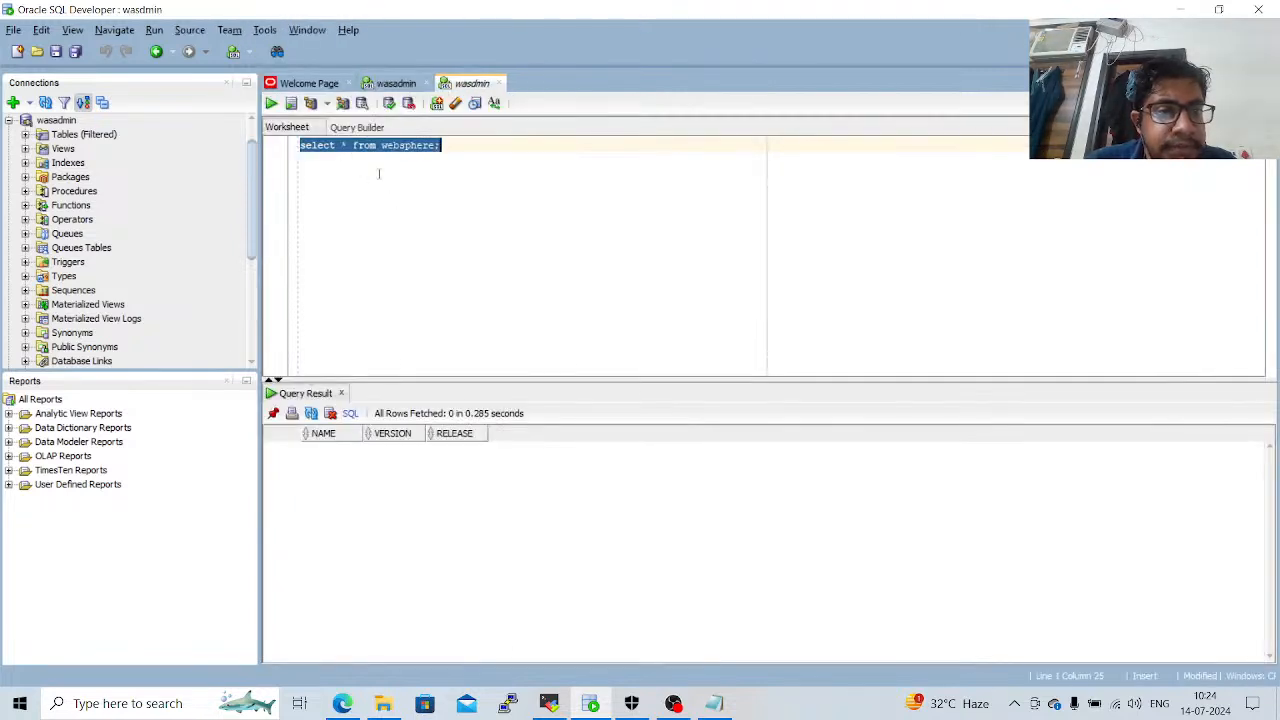
pyautogui.click(299, 33)
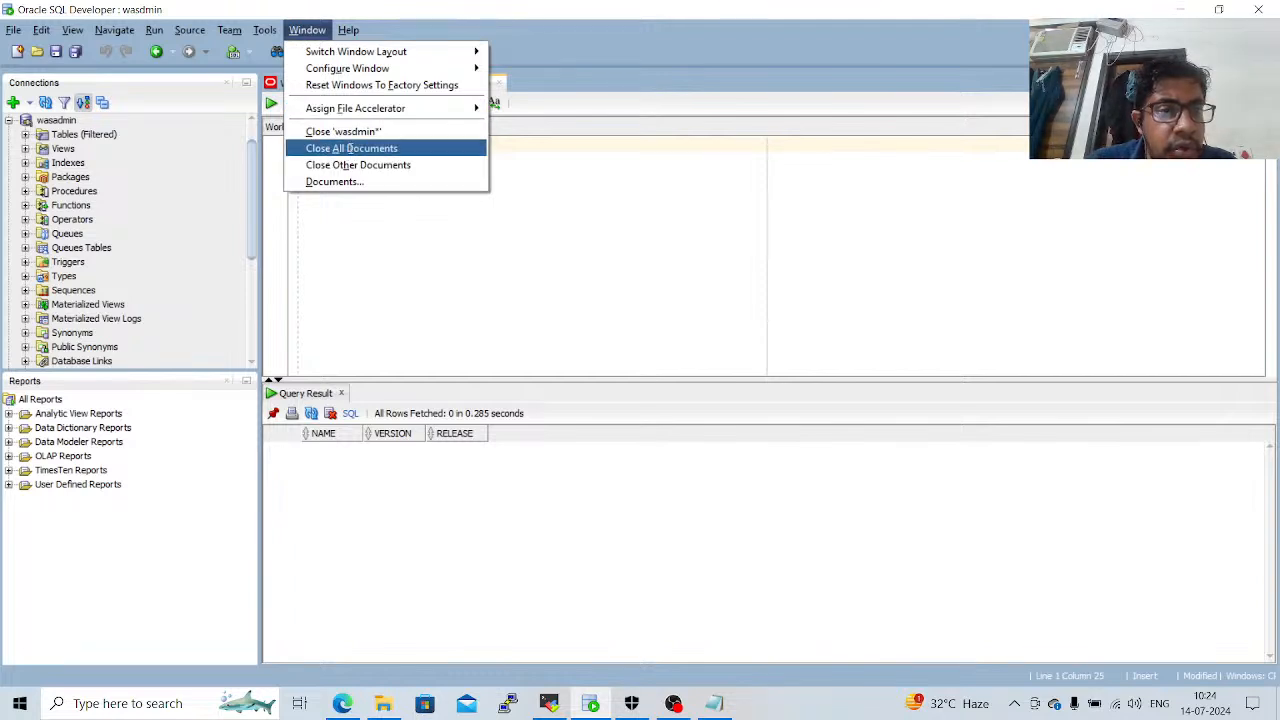
pyautogui.click(350, 150)
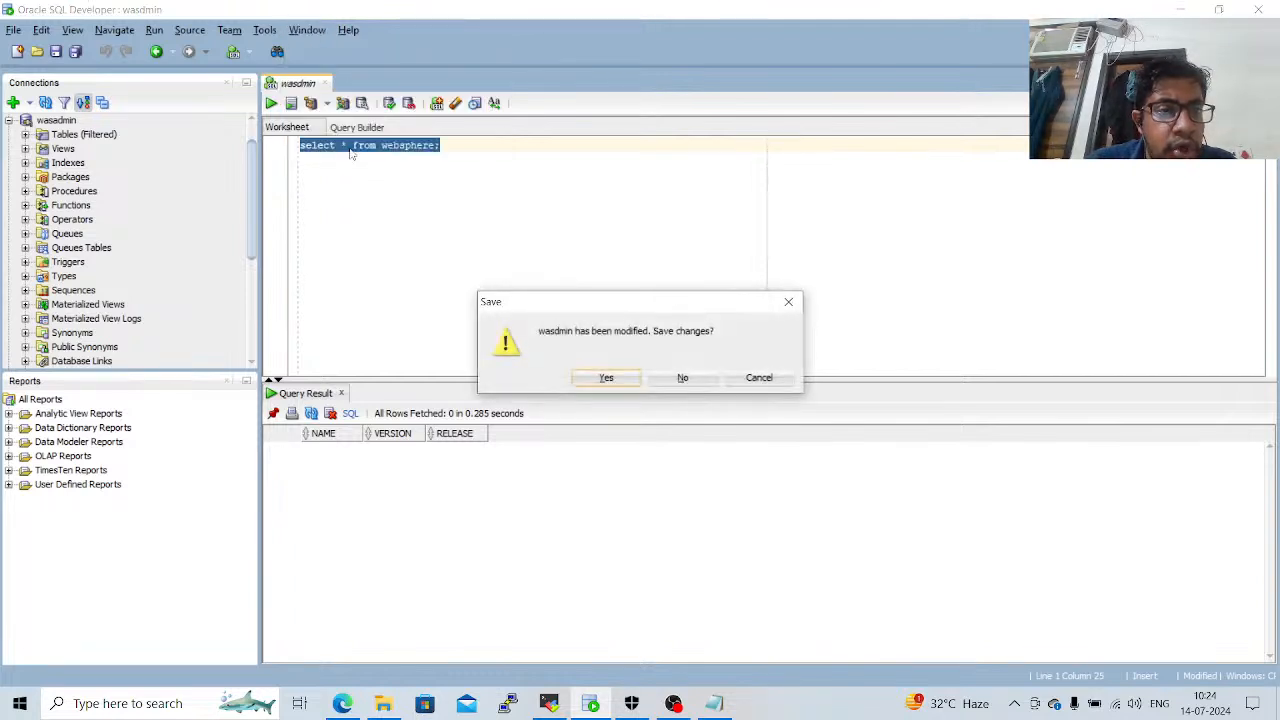
pyautogui.click(681, 379)
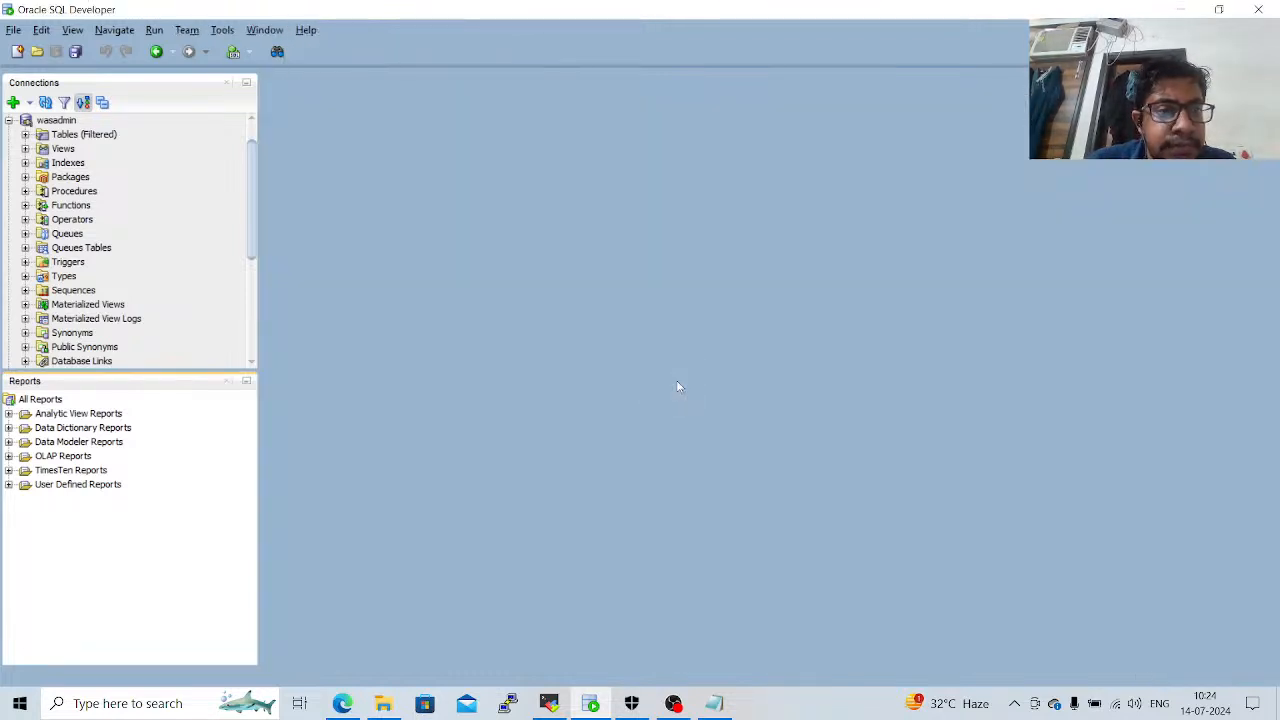
# Disconnect the wasadmin and wasdmin database connections.
pyautogui.rightClick(49, 121)
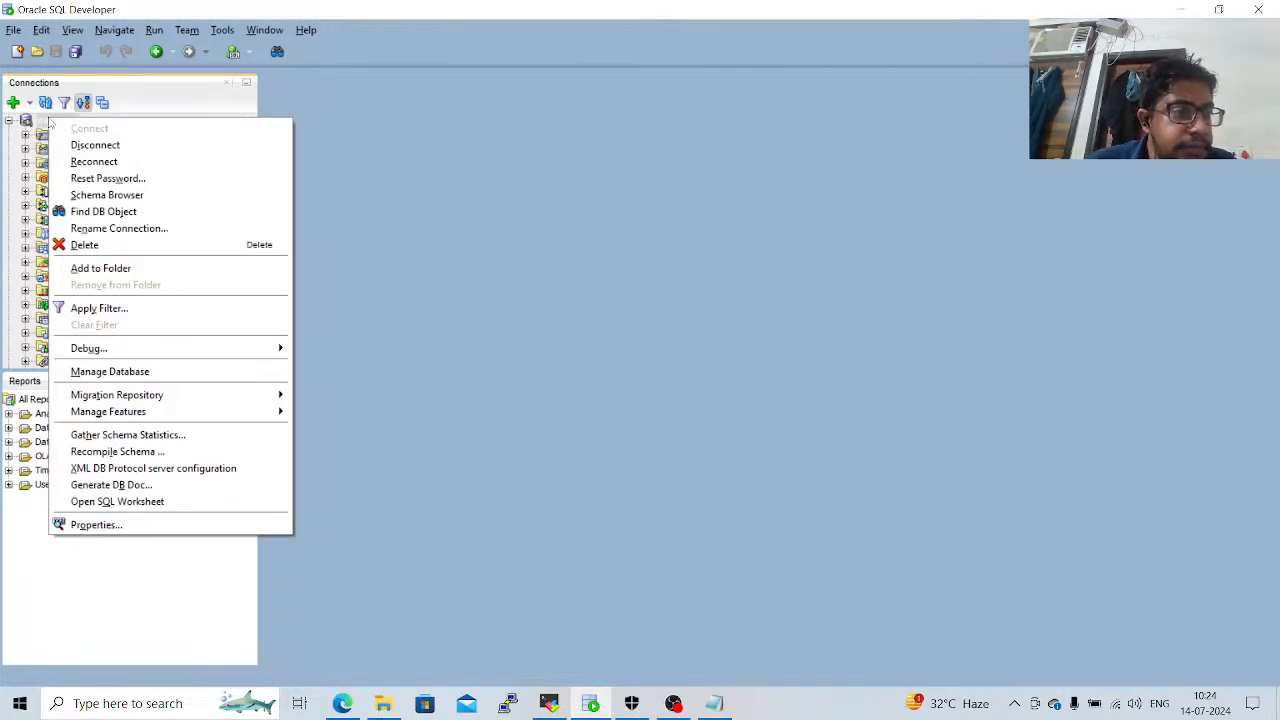
pyautogui.click(78, 145)
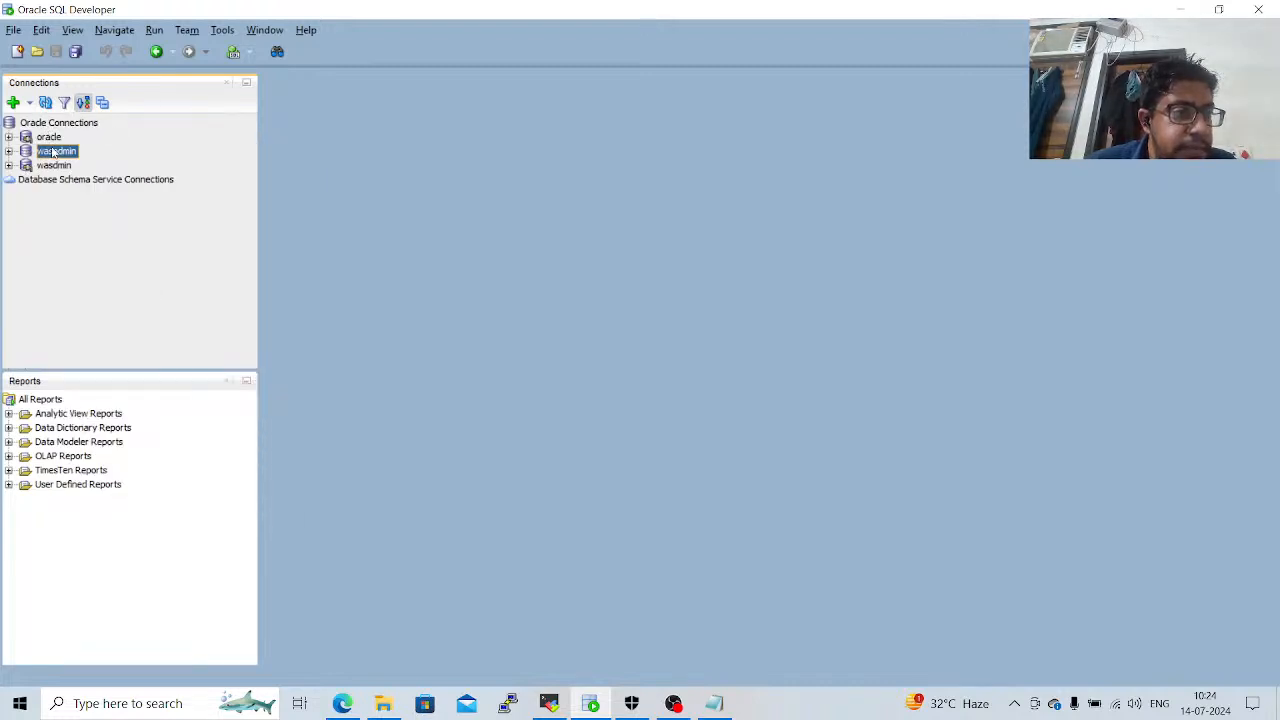
pyautogui.rightClick(54, 152)
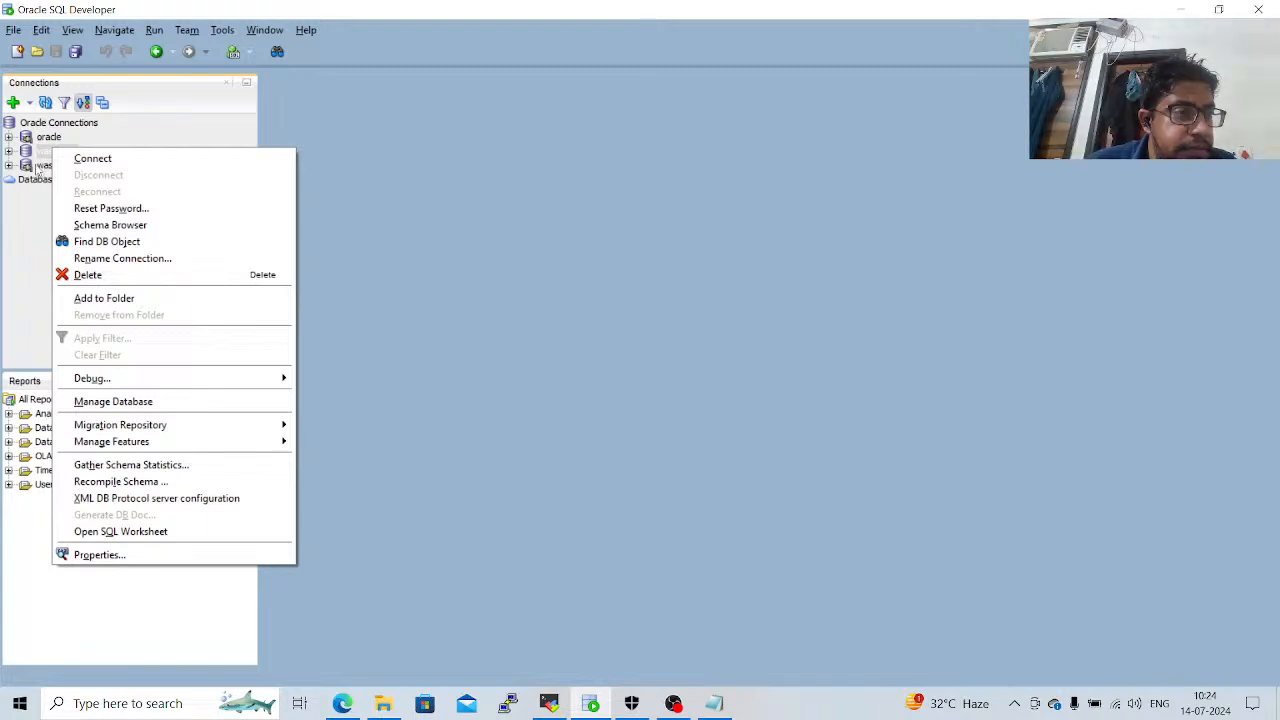
pyautogui.click(37, 166)
pyautogui.rightClick(37, 167)
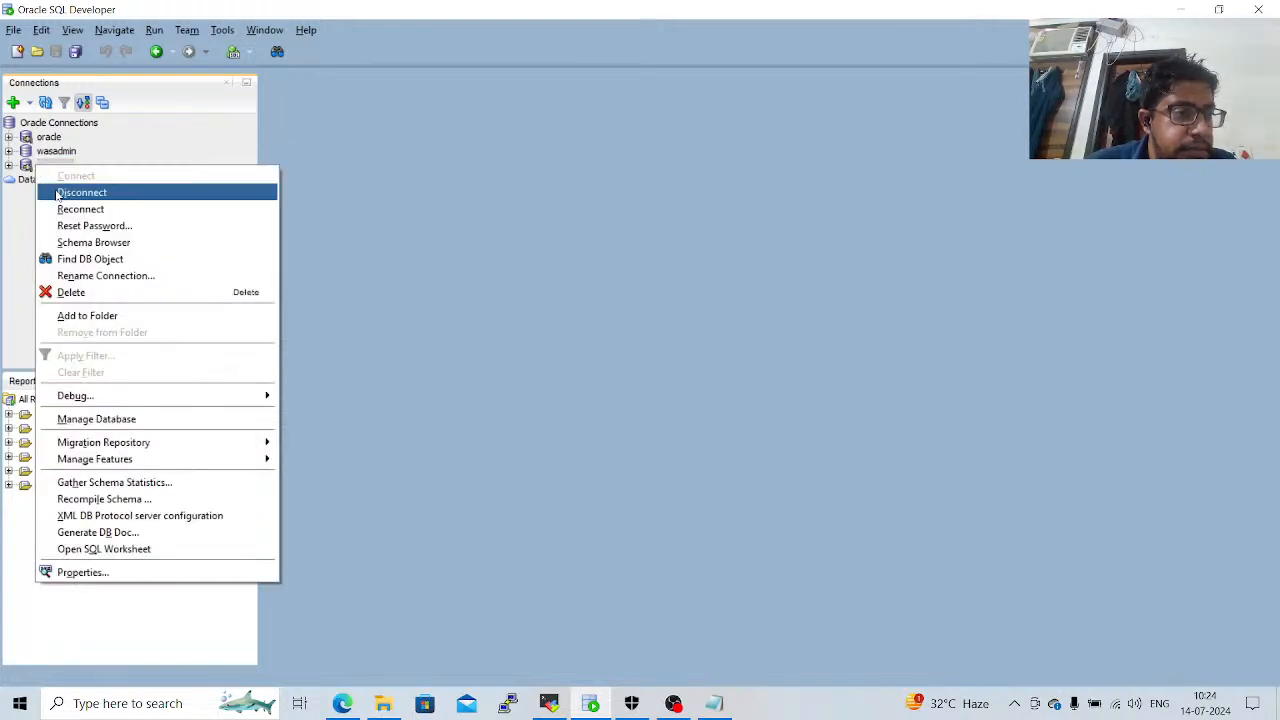
pyautogui.click(60, 193)
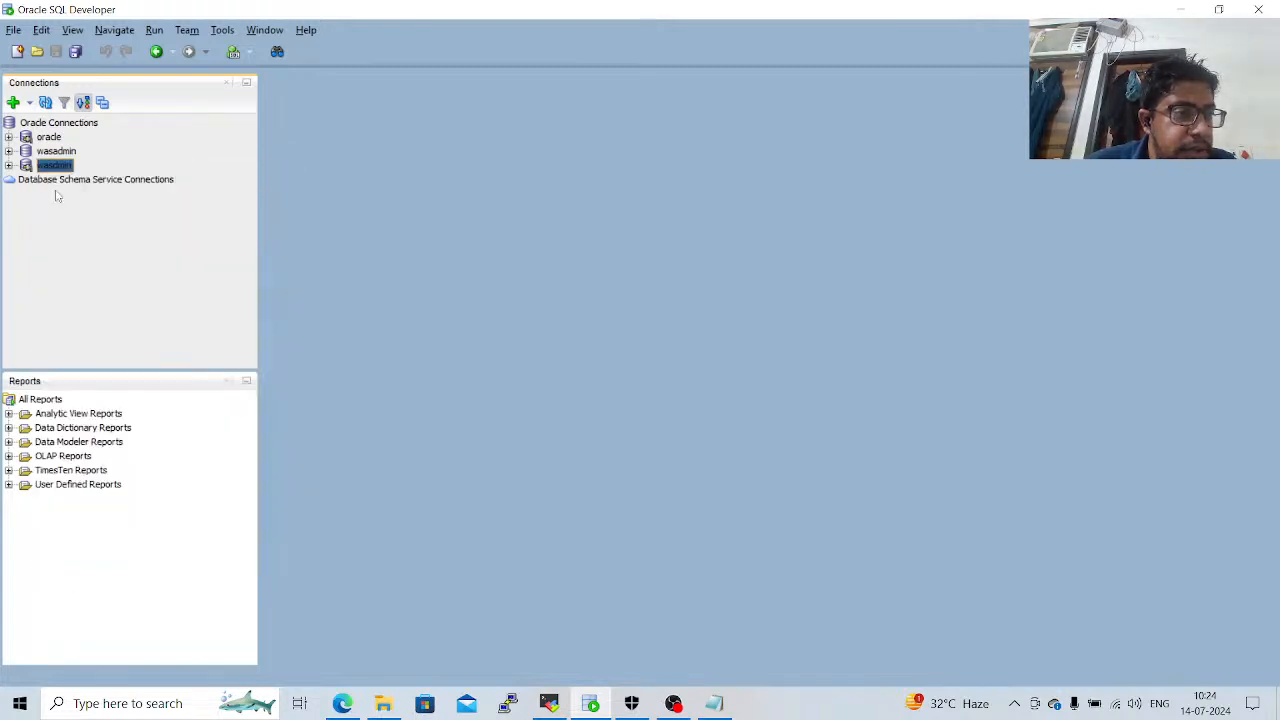
# Try to disconnect the oracle connection, choosing to abort the disconnect for its uncommitted changes.
pyautogui.click(55, 137)
pyautogui.rightClick(55, 138)
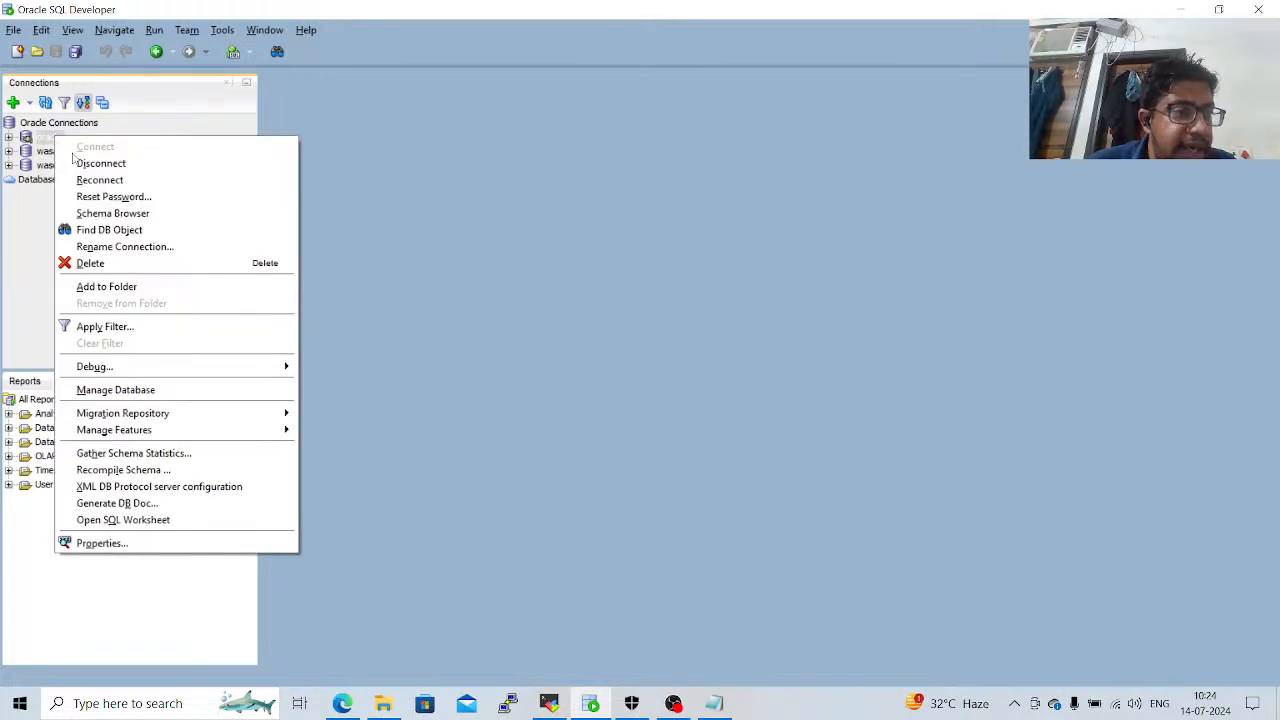
pyautogui.click(80, 164)
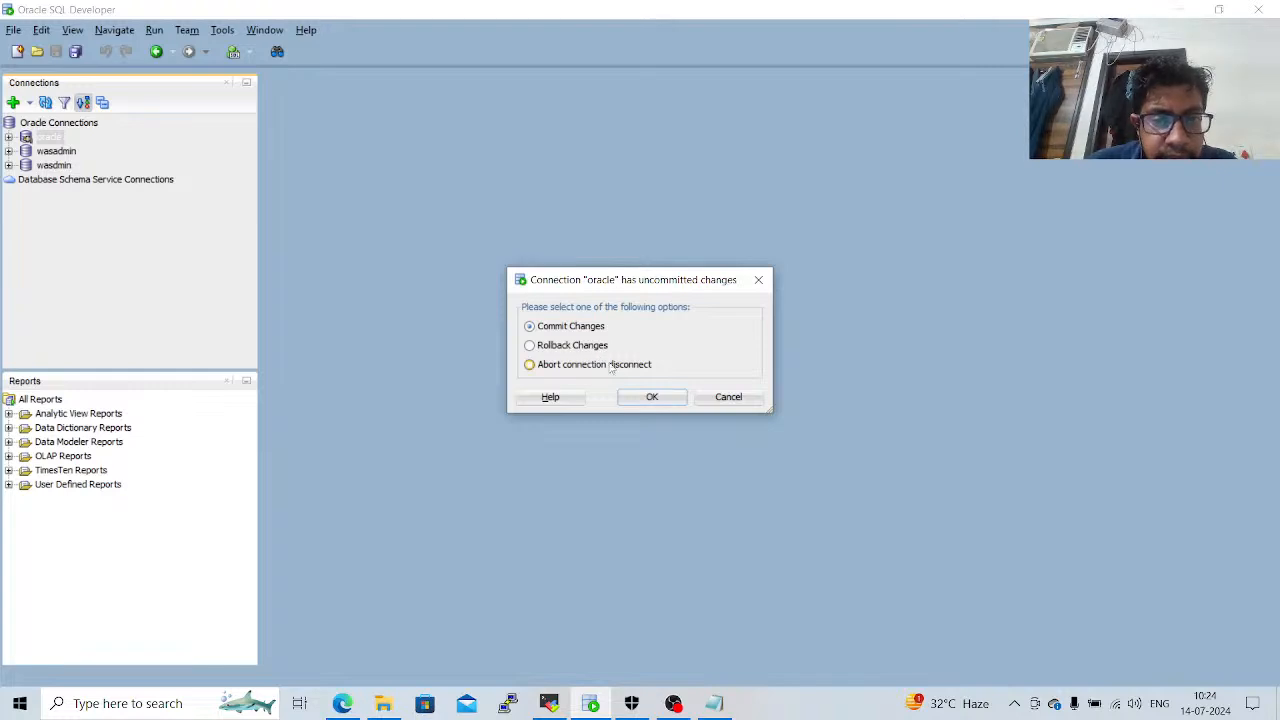
pyautogui.click(650, 398)
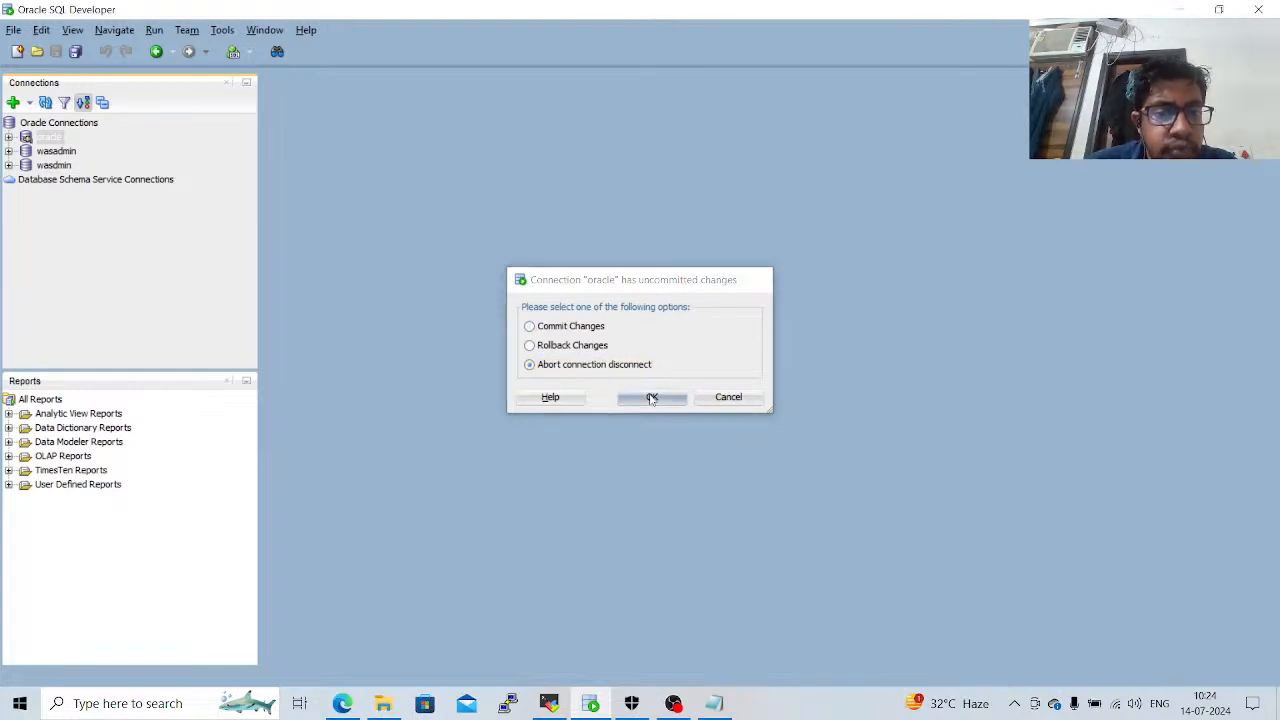
# Delete the wasdmin connection and confirm its removal.
pyautogui.click(60, 167)
pyautogui.rightClick(62, 170)
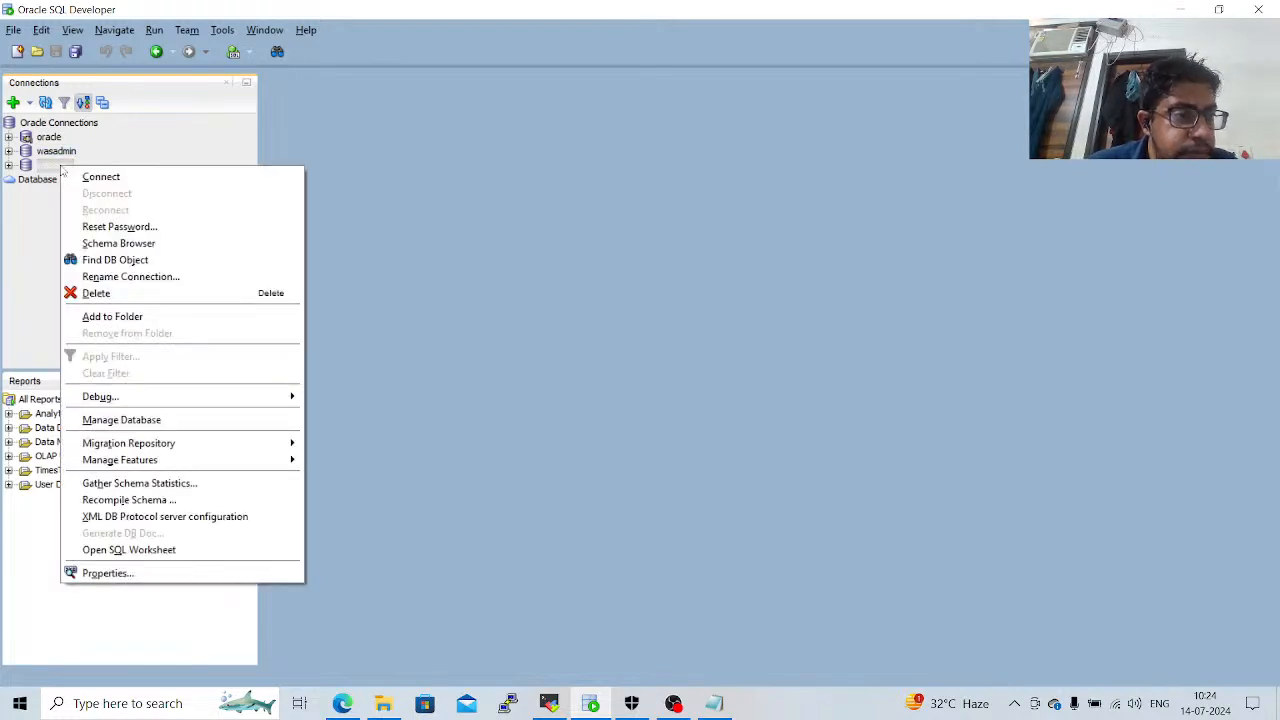
pyautogui.click(97, 293)
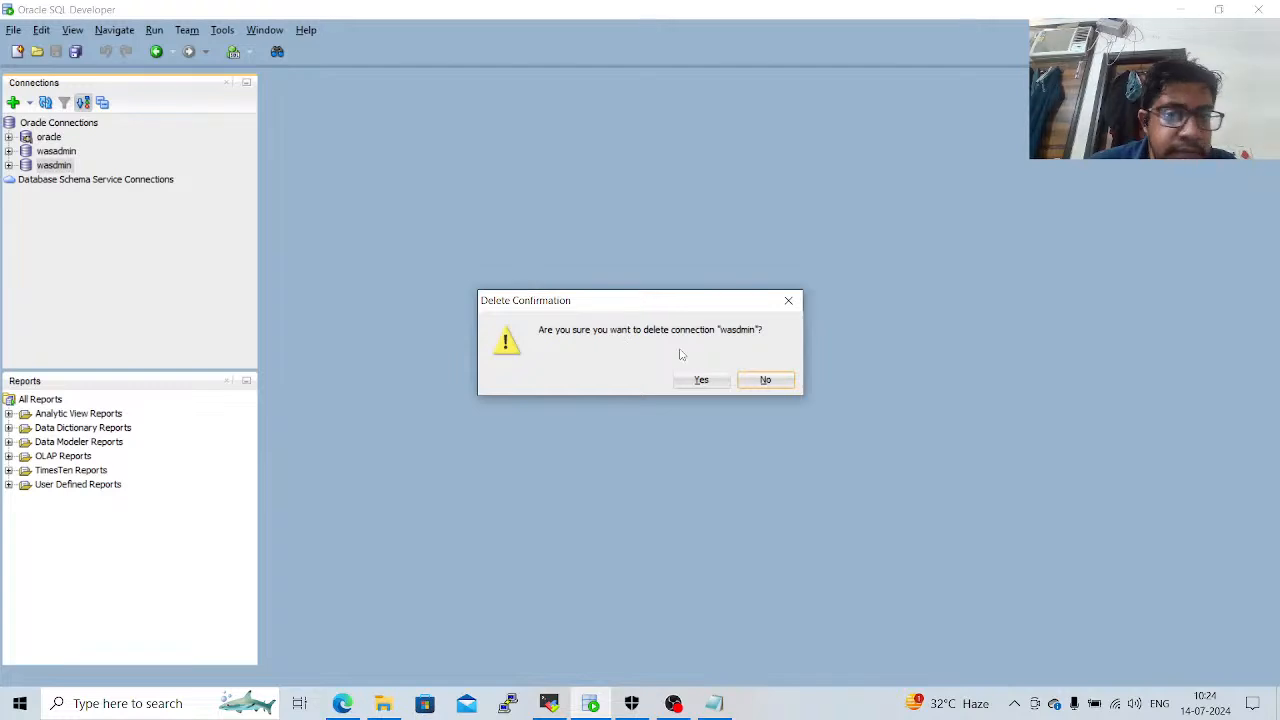
pyautogui.click(713, 380)
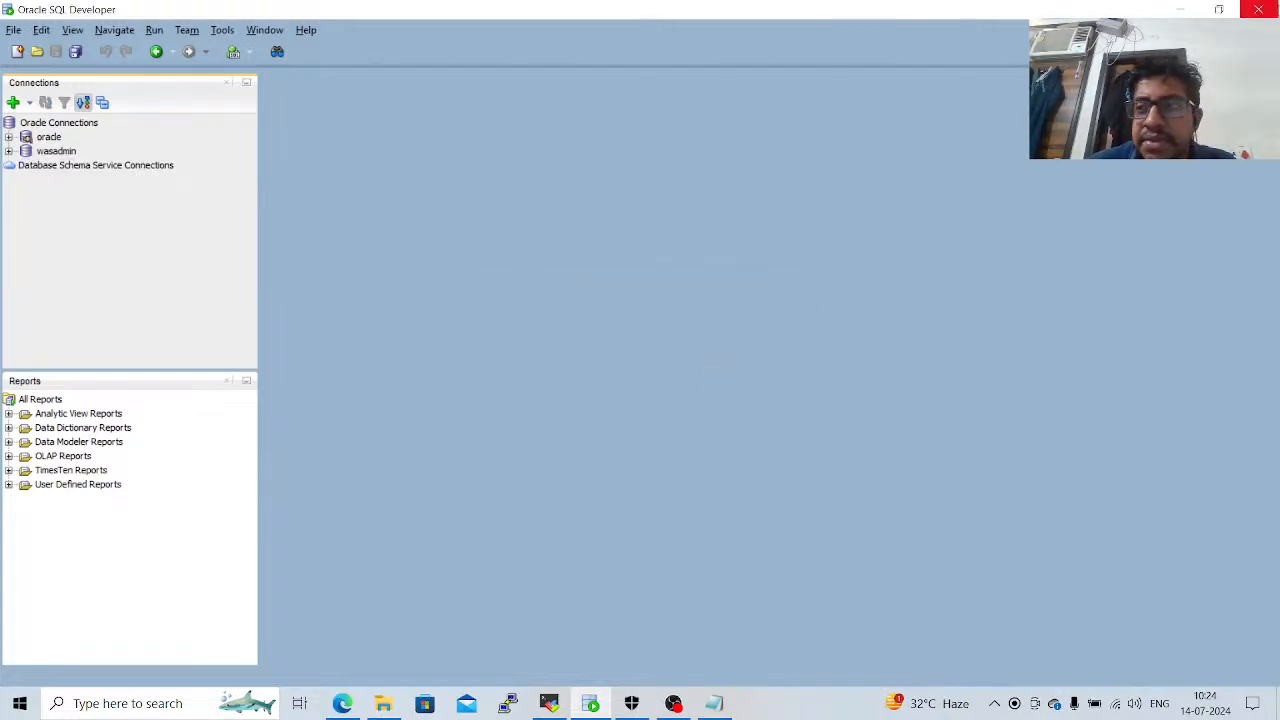
# Try twice to exit SQL Developer, each time choosing to abort the oracle connection's disconnect.
pyautogui.click(1270, 10)
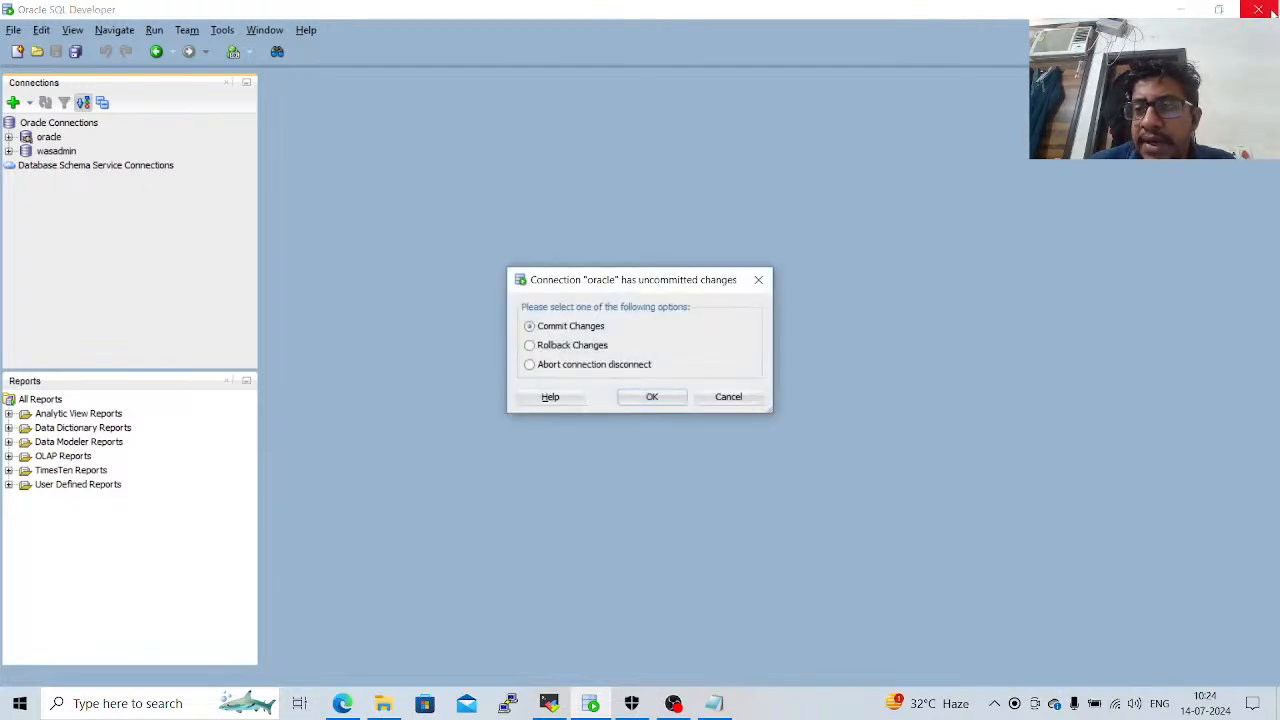
pyautogui.click(645, 366)
pyautogui.click(653, 397)
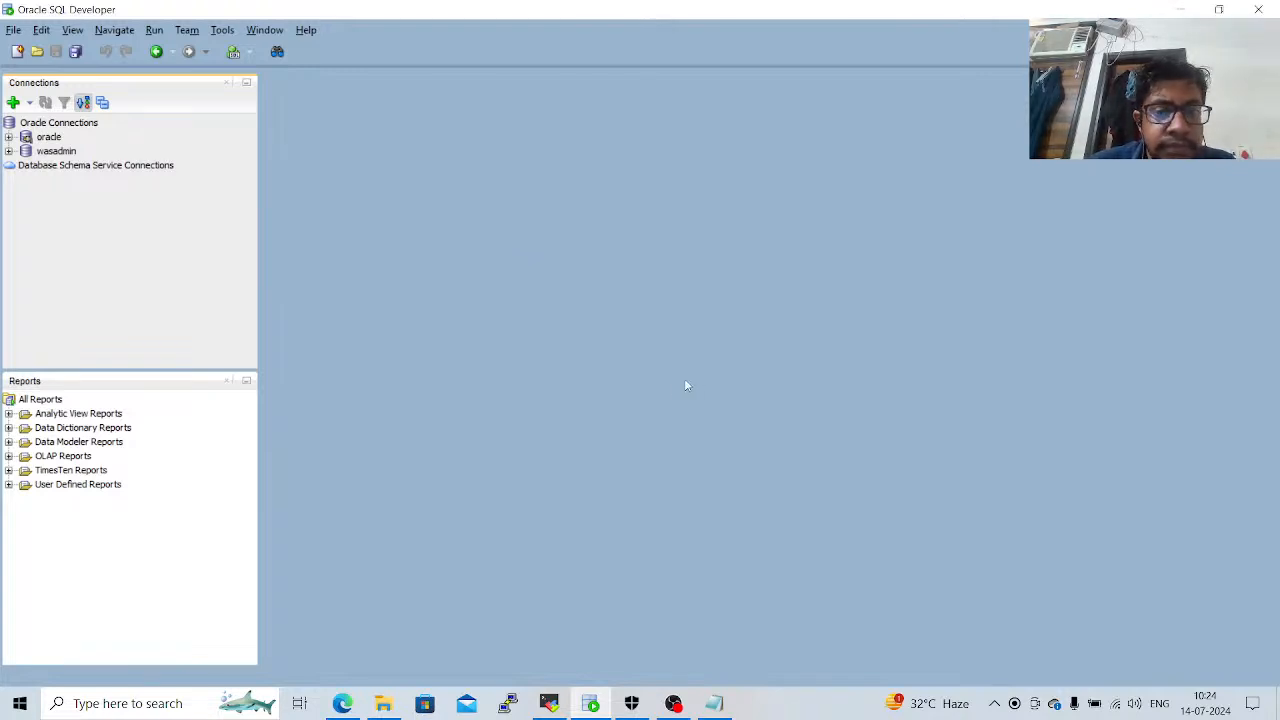
pyautogui.rightClick(594, 706)
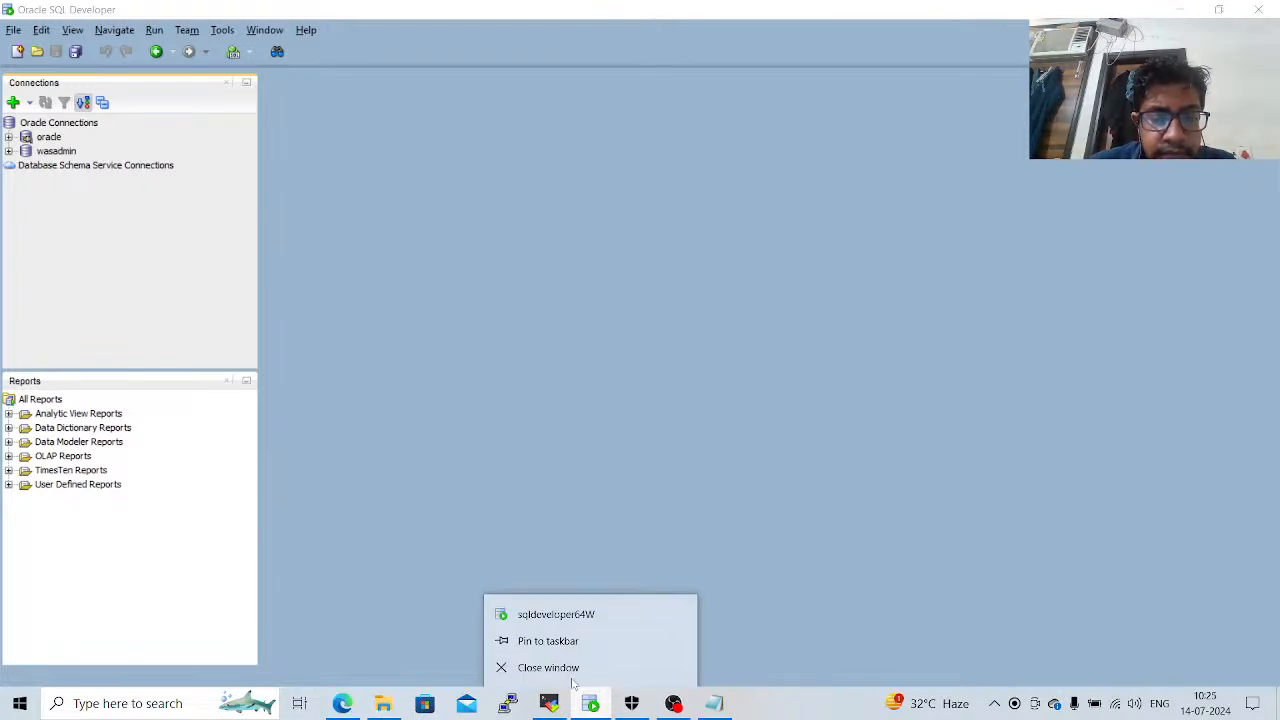
pyautogui.click(563, 668)
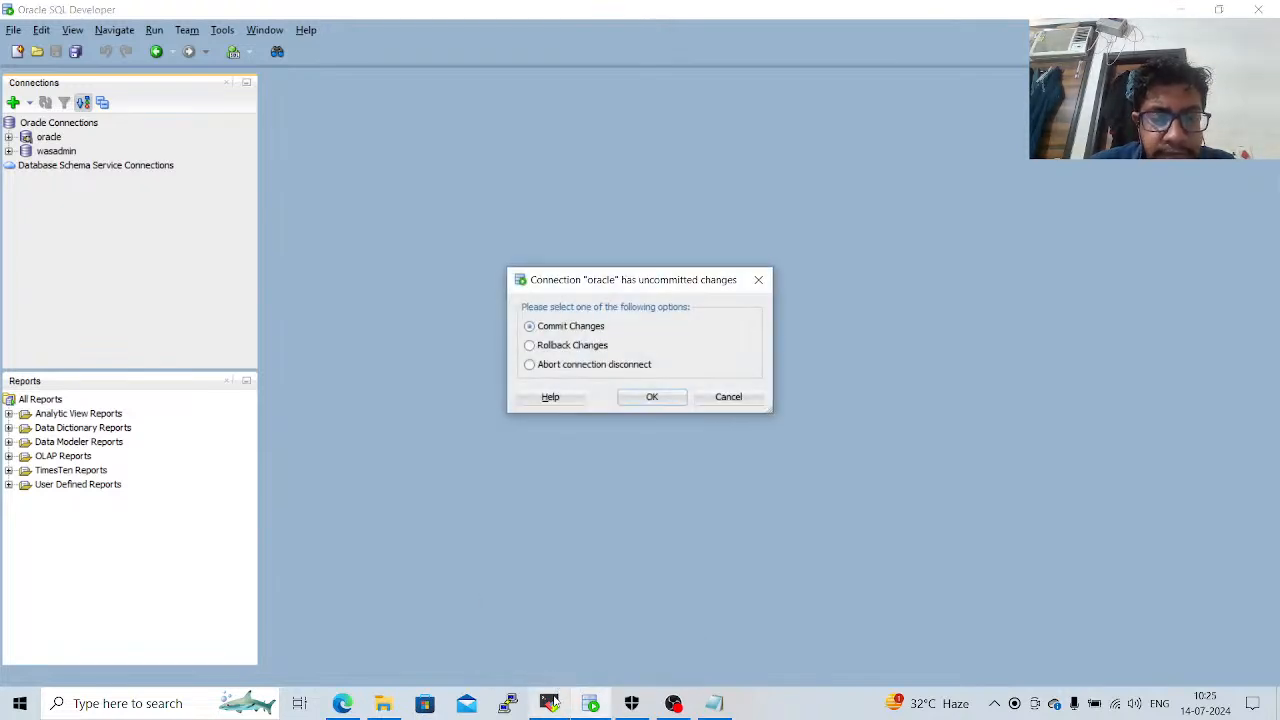
pyautogui.click(598, 367)
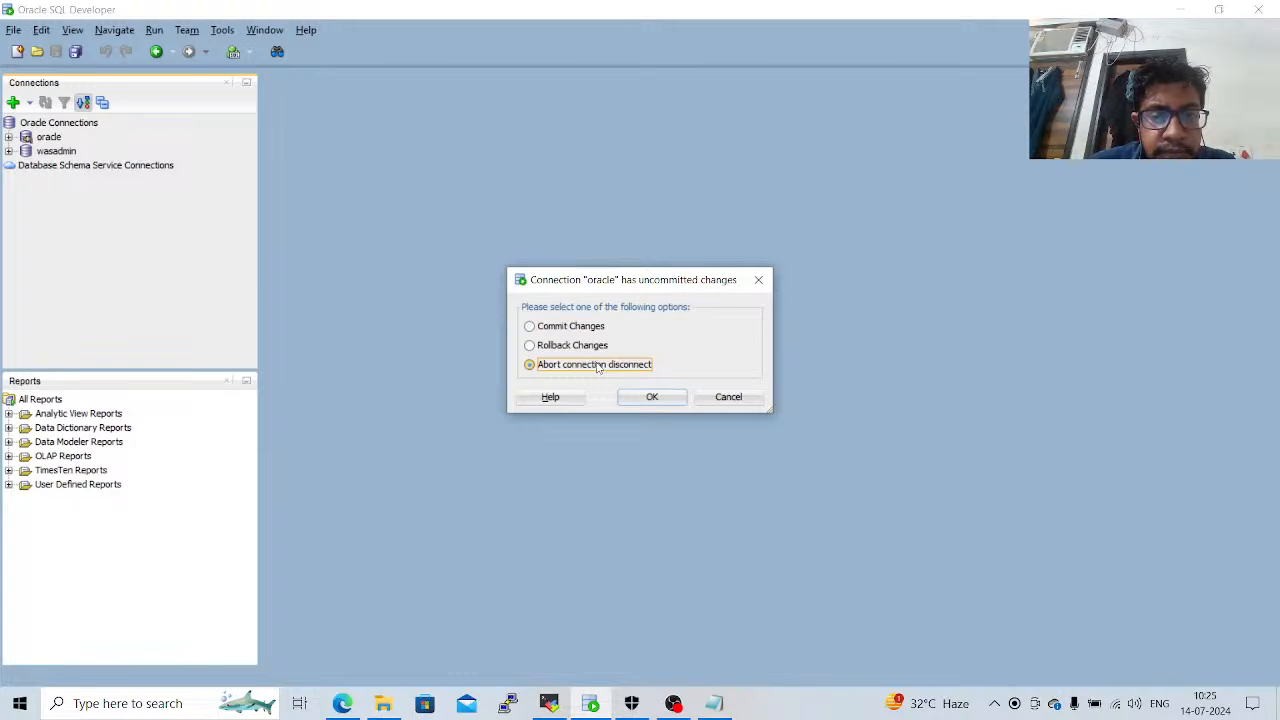
pyautogui.click(646, 399)
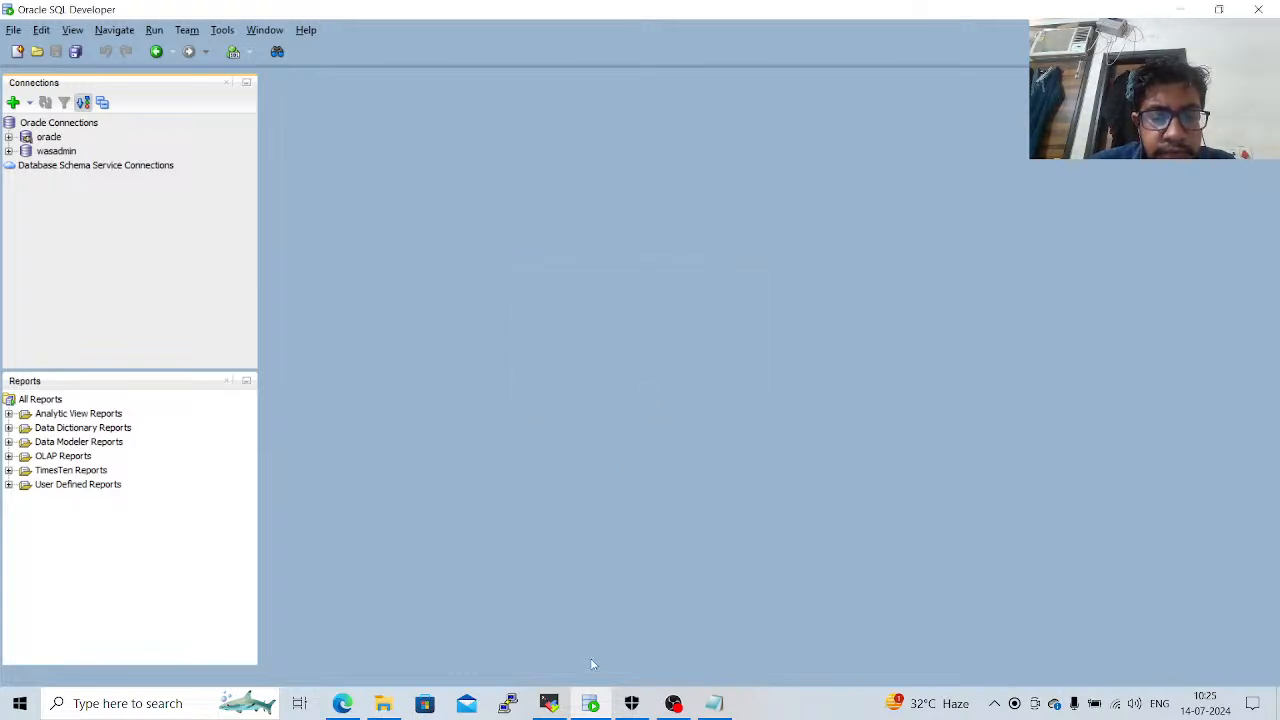
# Minimize SQL Developer to return to the Edge browser and reload the Table Lister page at hrlister/listtable.
pyautogui.moveTo(592, 703)
pyautogui.moveTo(683, 588)
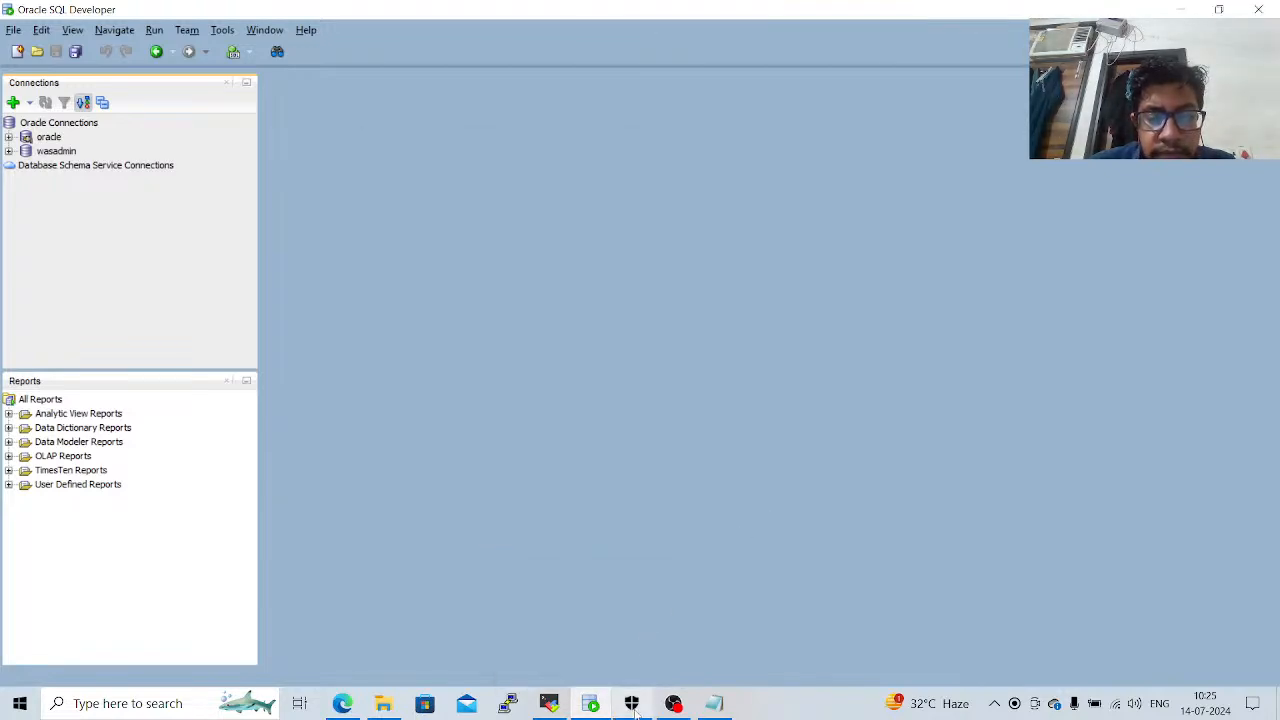
pyautogui.click(591, 705)
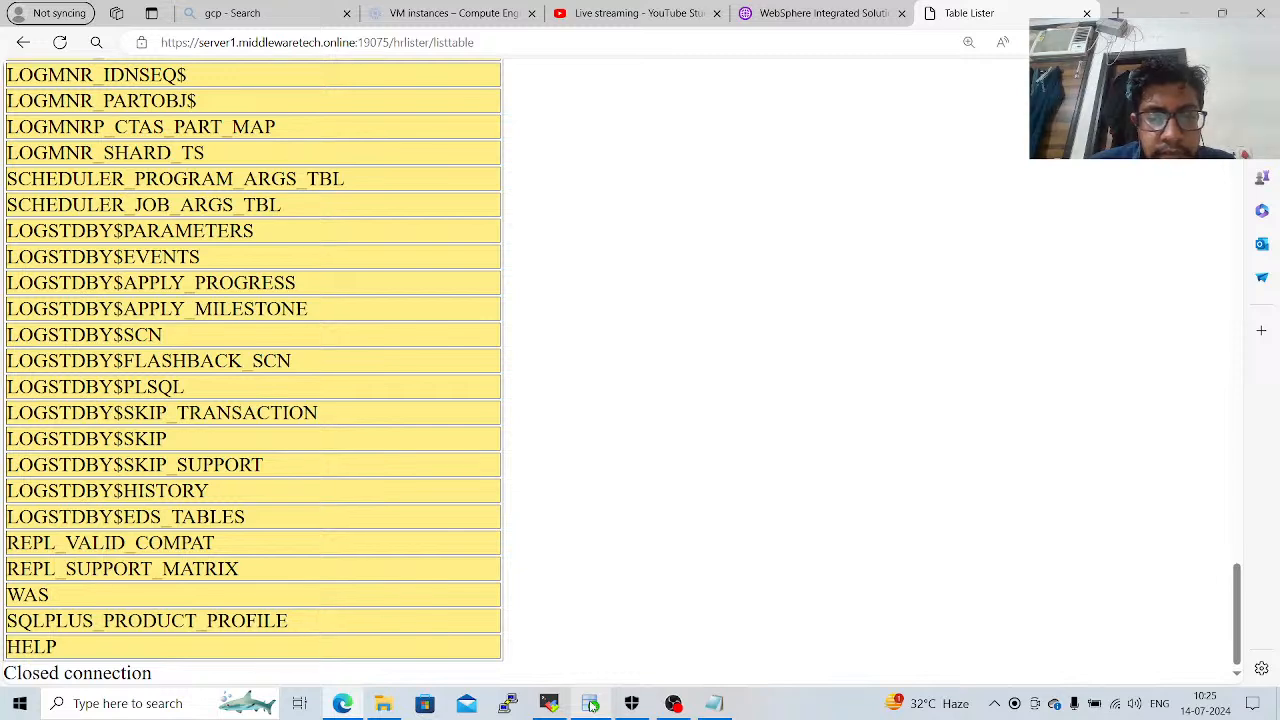
pyautogui.click(822, 47)
pyautogui.press('Return')
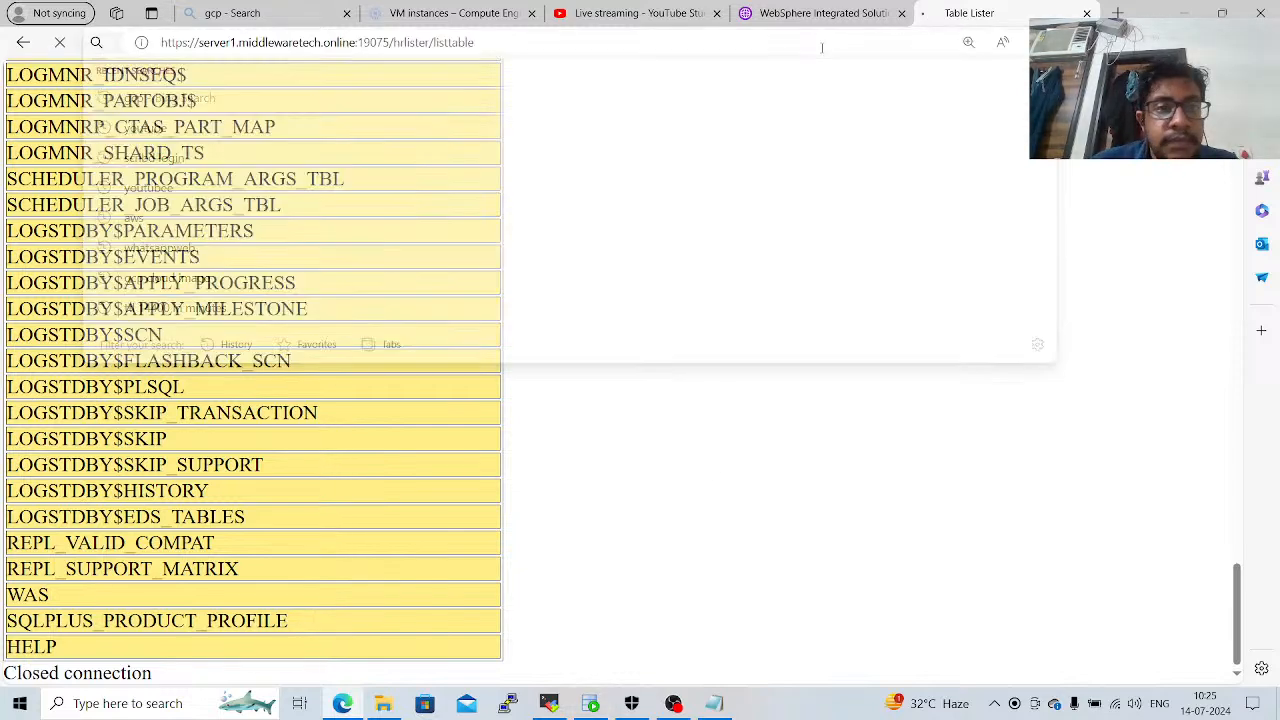
# Open the Plants by WebSphere application by replacing hrlister/listtable in the server1 address with PlantsByWebSphere.
pyautogui.click(605, 38)
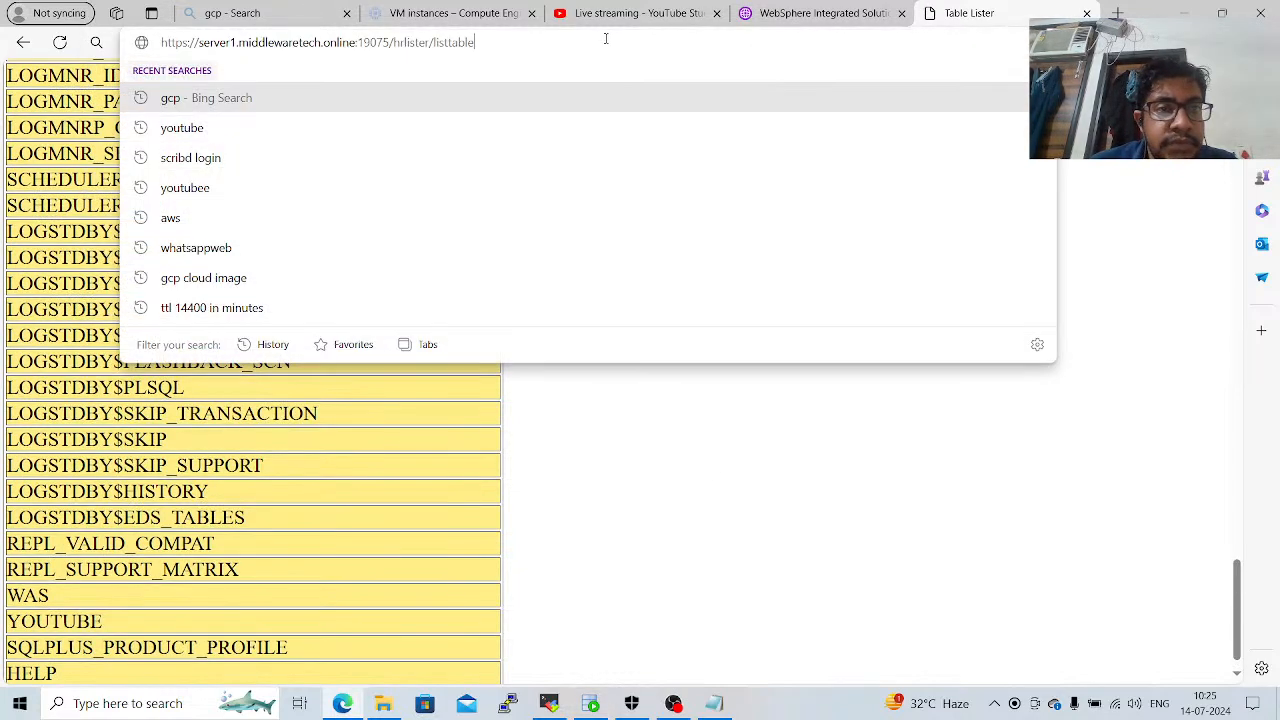
pyautogui.moveTo(476, 42); pyautogui.dragTo(389, 42)
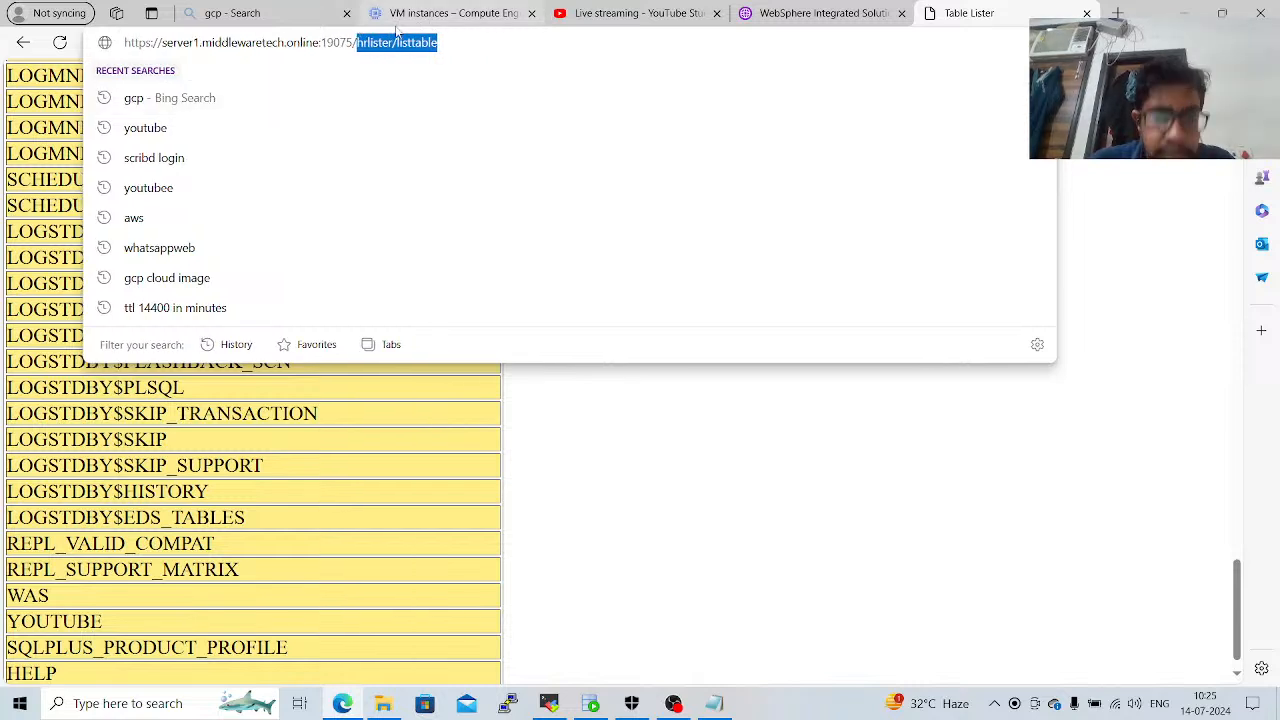
pyautogui.write('Plant')
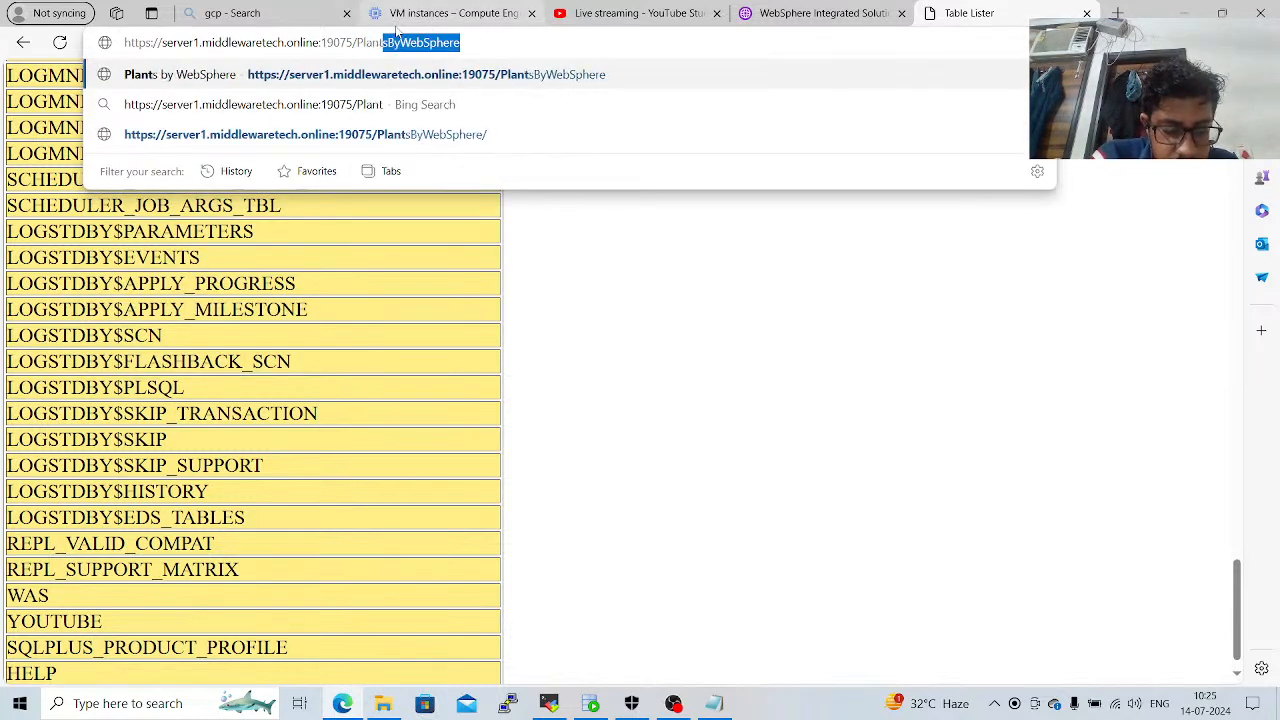
pyautogui.write('sByW')
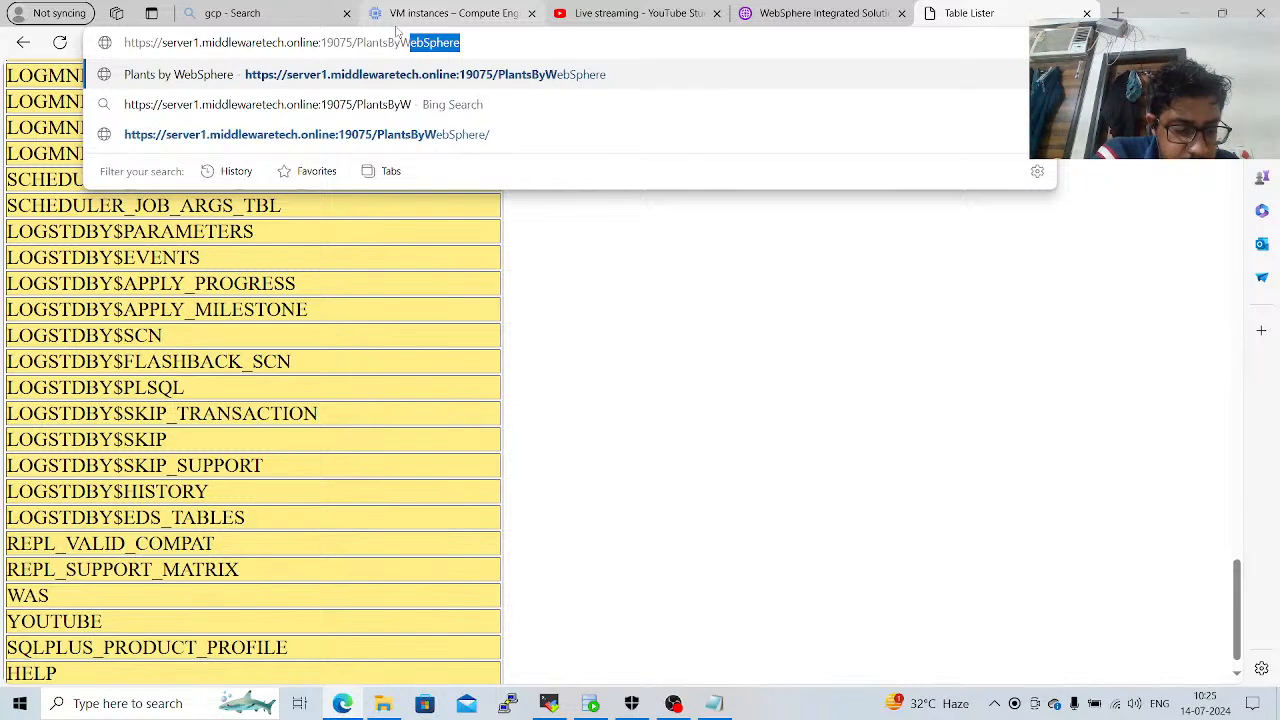
pyautogui.write('ebSphere')
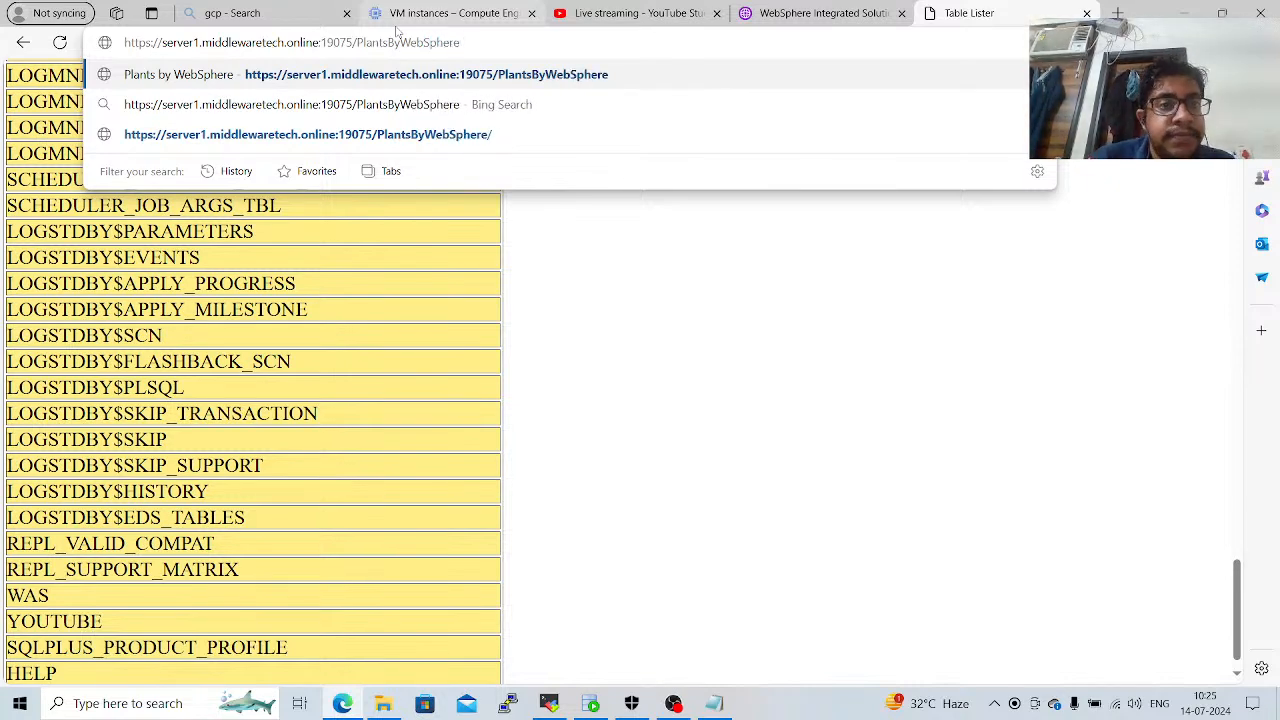
pyautogui.press('Return')
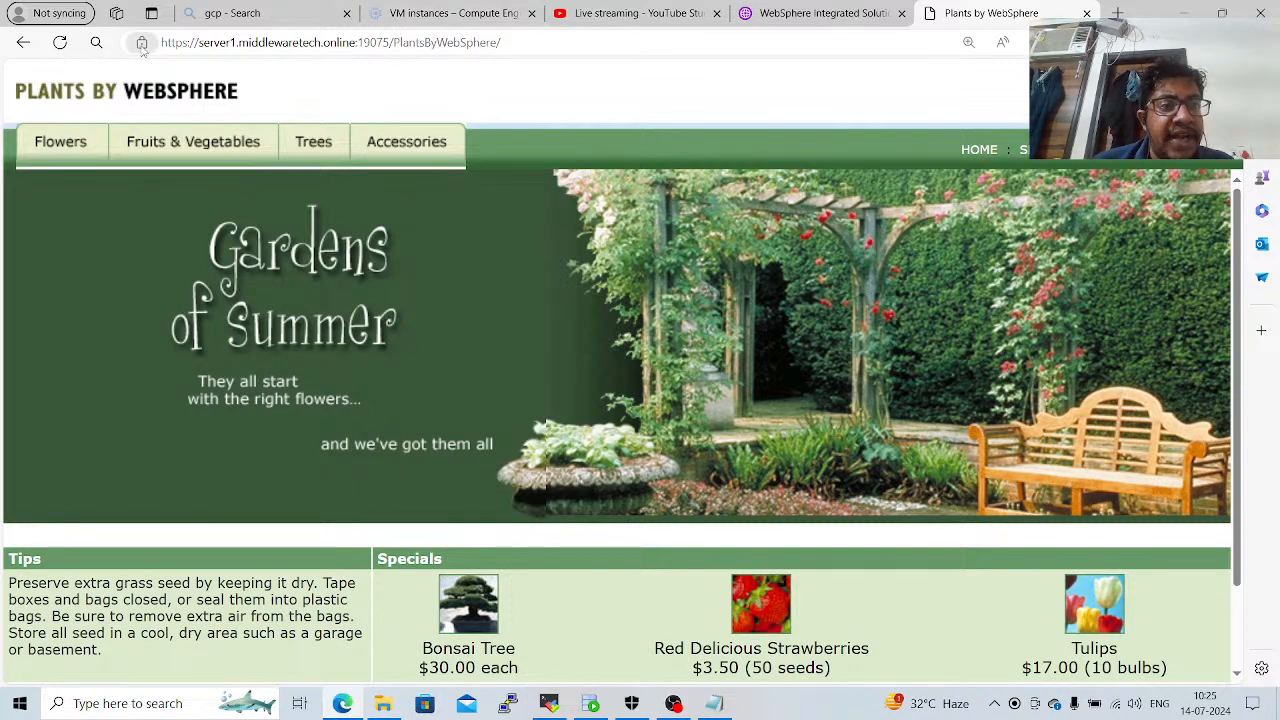
# Examine the site's connection security details and its SSL certificate's issuer and validity period.
pyautogui.click(142, 45)
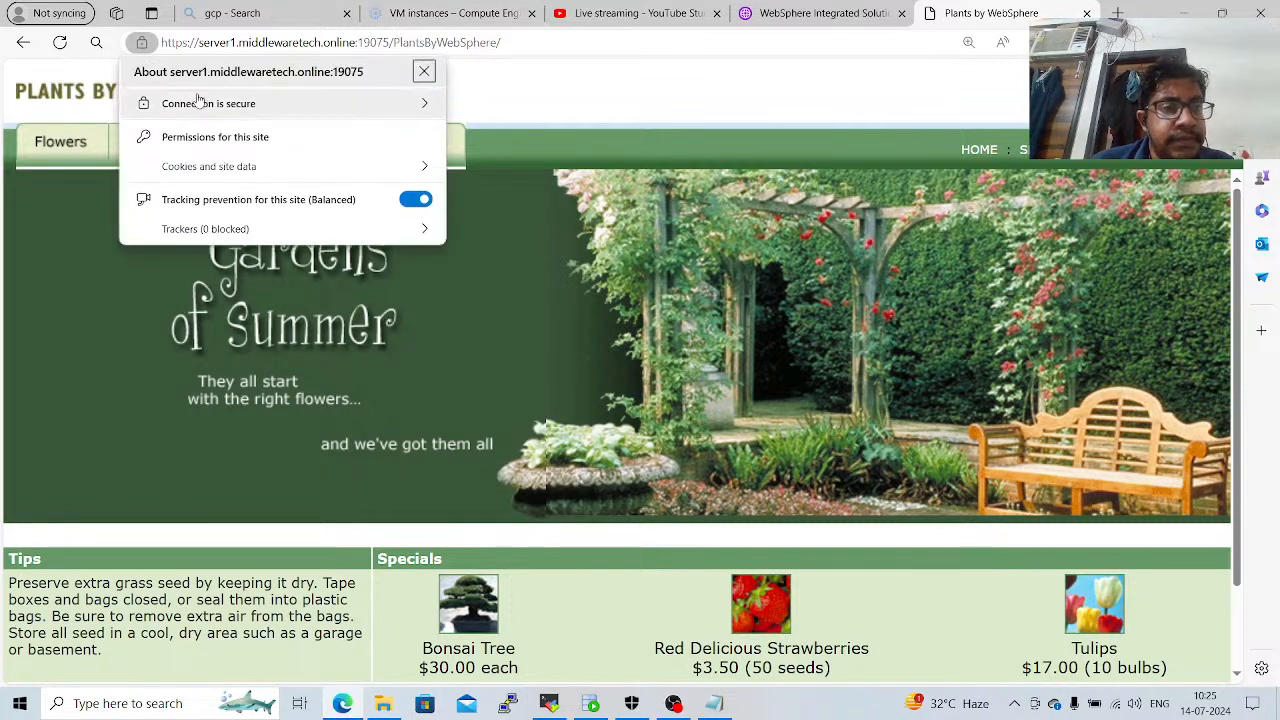
pyautogui.click(418, 104)
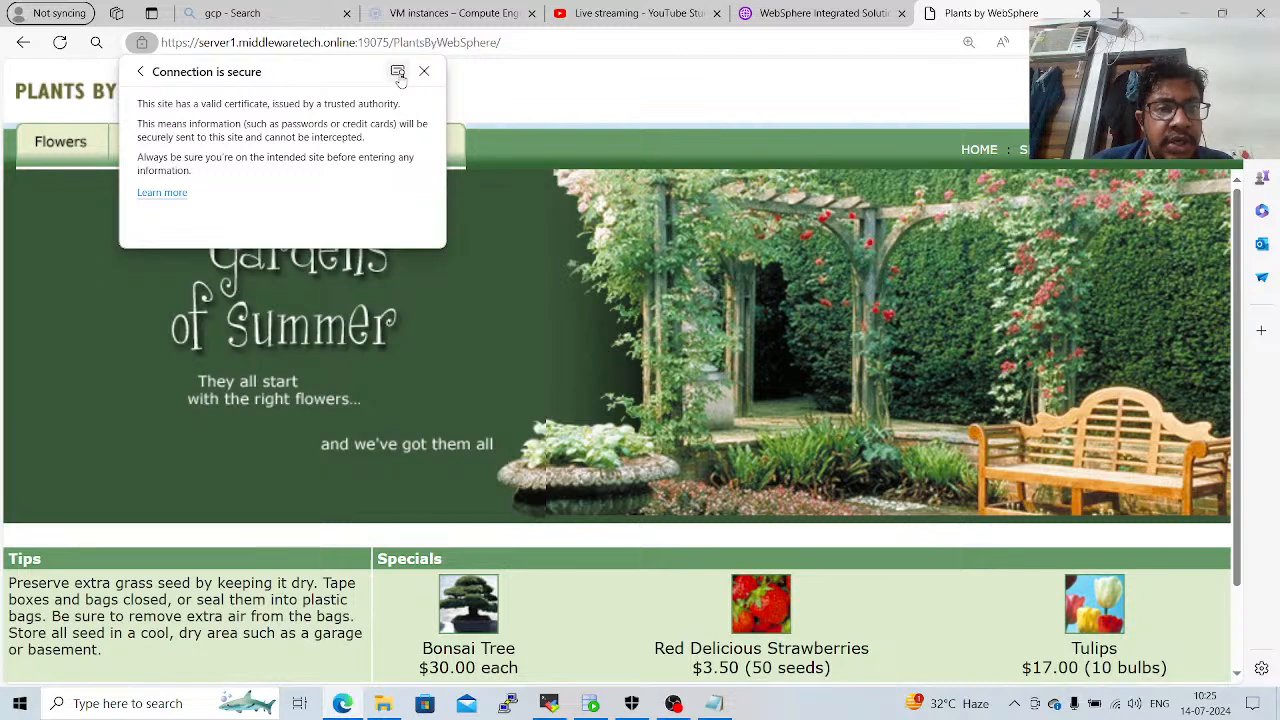
pyautogui.click(398, 72)
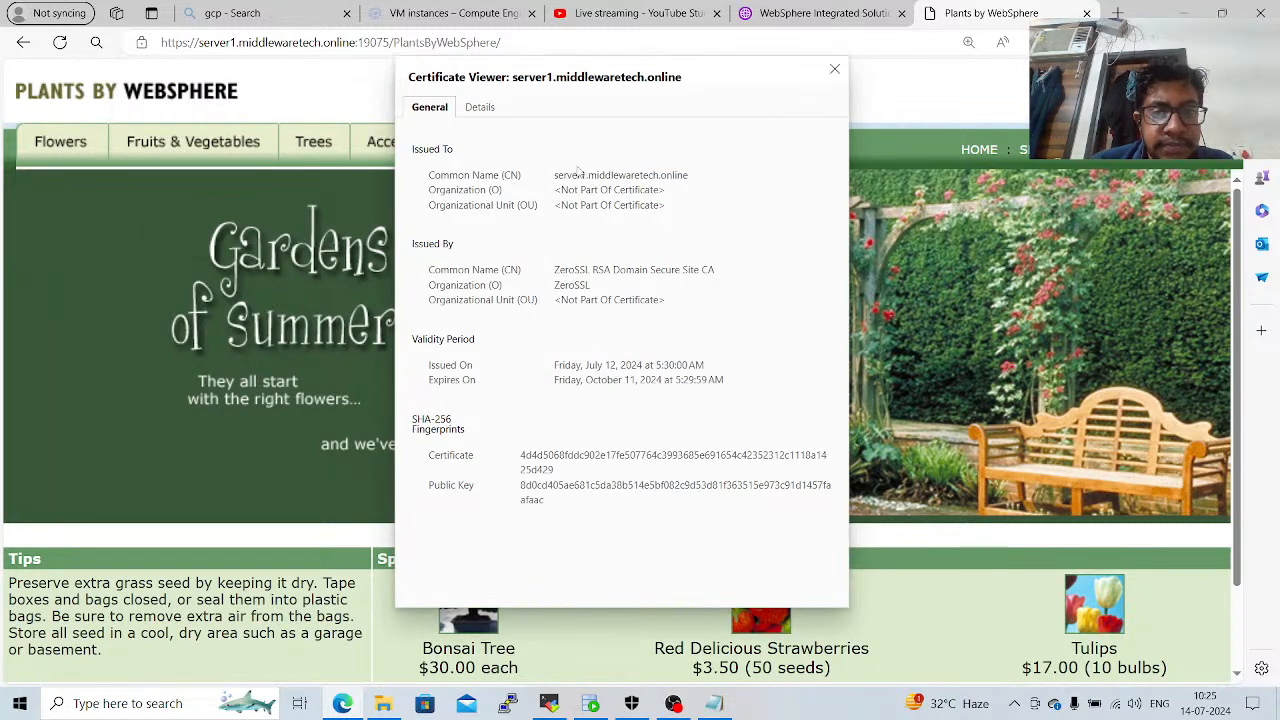
# View the certificate's hierarchy and fields, and return to the WebSphere console, cancelling out of HRLister's context root settings.
pyautogui.click(492, 110)
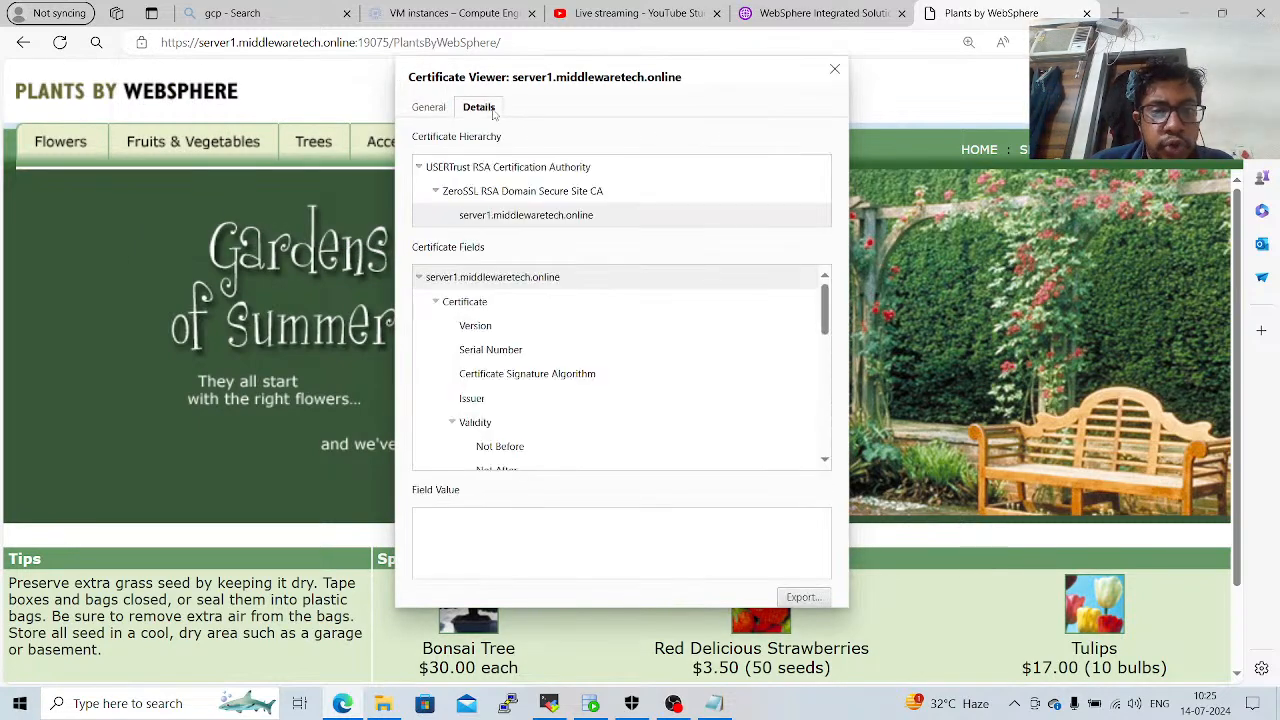
pyautogui.click(779, 14)
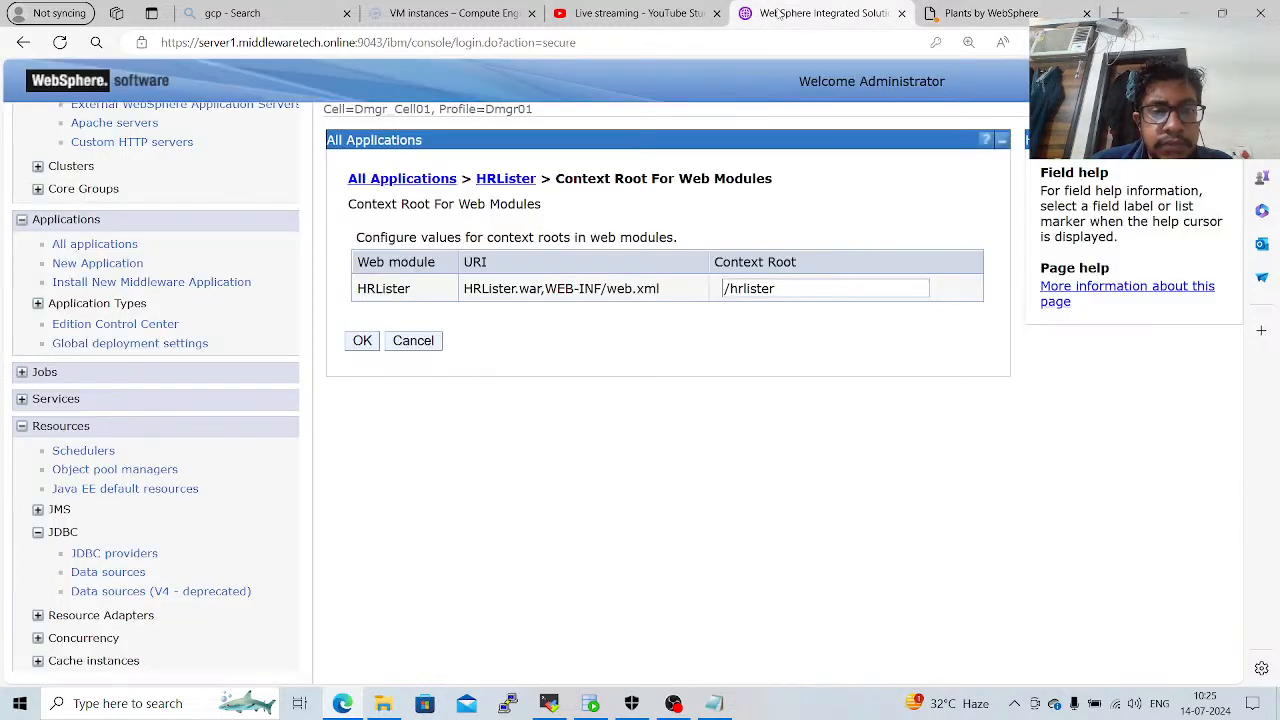
pyautogui.click(413, 341)
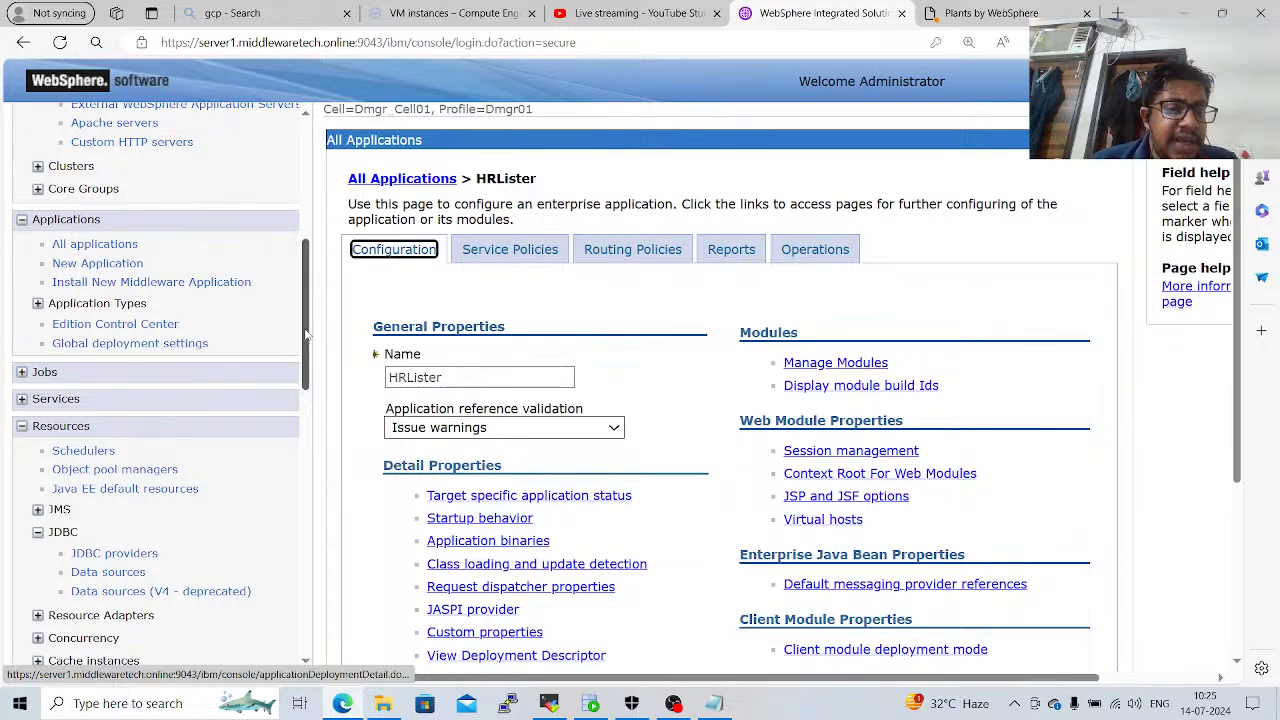
# Open the connection pool properties of the system data source under the JDBC resources.
pyautogui.moveTo(313, 336); pyautogui.dragTo(328, 666)
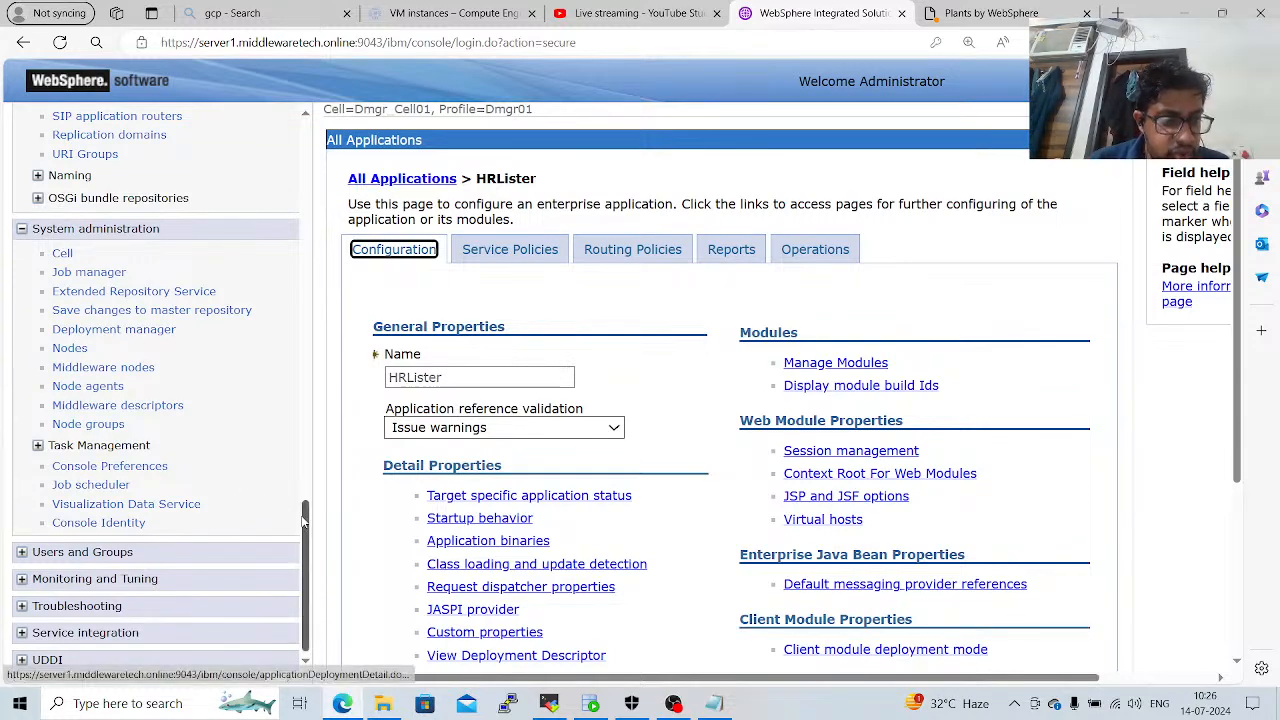
pyautogui.moveTo(305, 515); pyautogui.dragTo(260, 325)
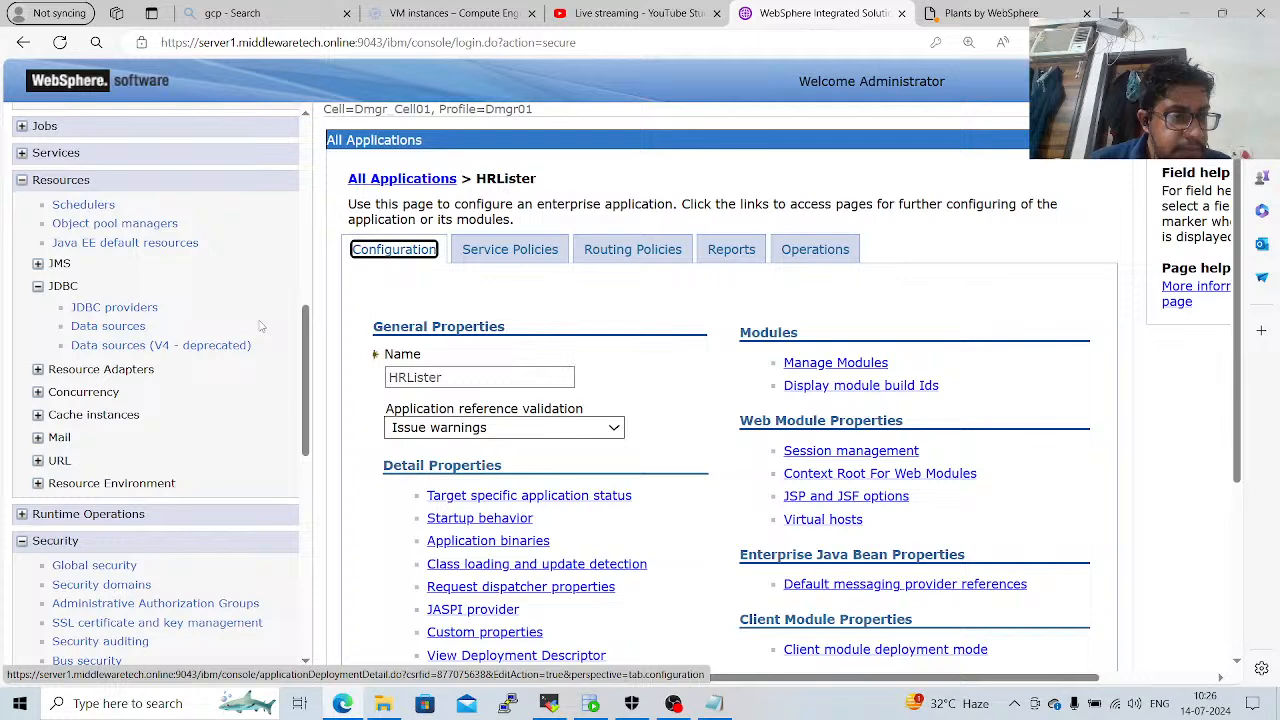
pyautogui.click(113, 333)
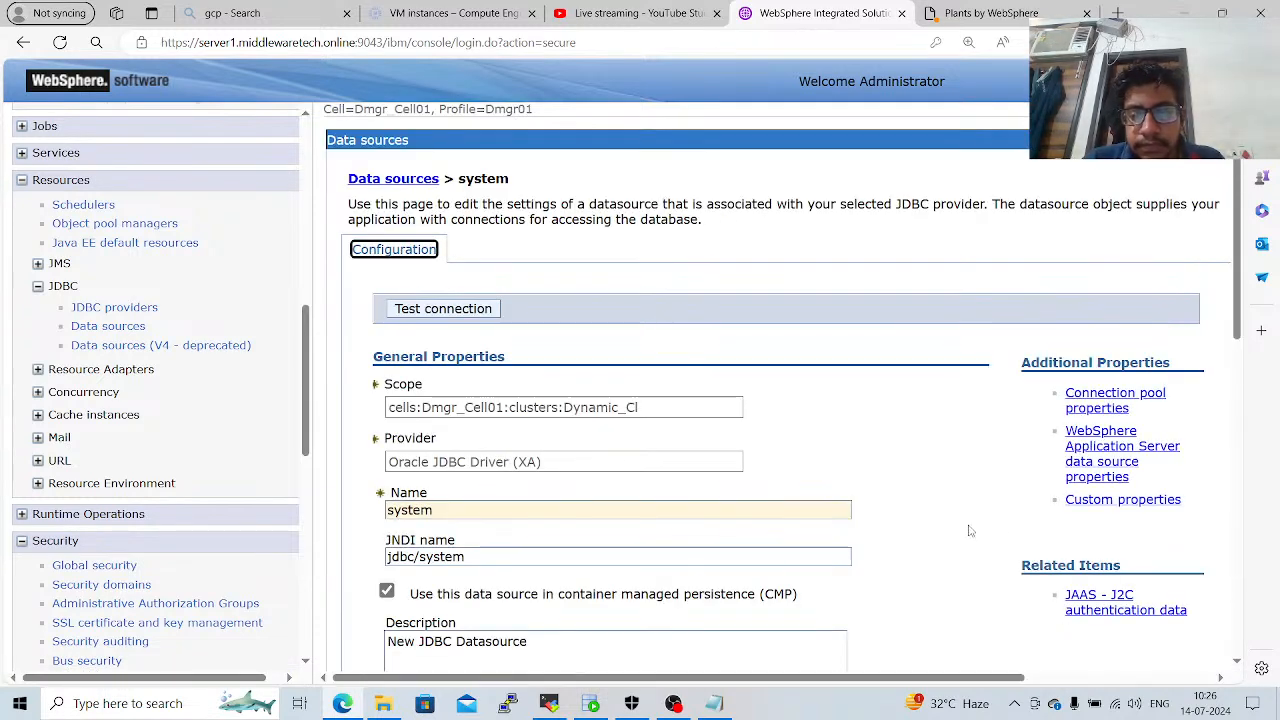
pyautogui.click(1117, 396)
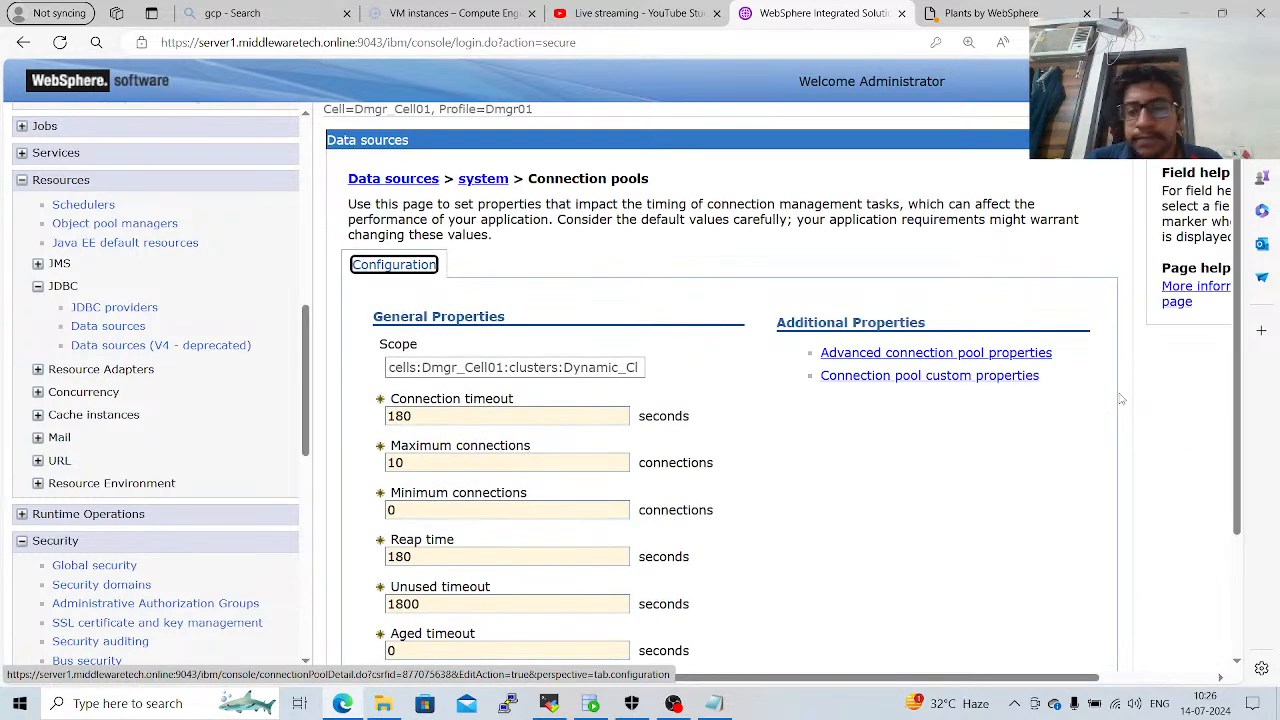
# Examine the system data source's connection pool limits, timeouts and purge policy options, and leave the page without saving.
pyautogui.click(1031, 521)
pyautogui.scroll(-2, 1031, 521)
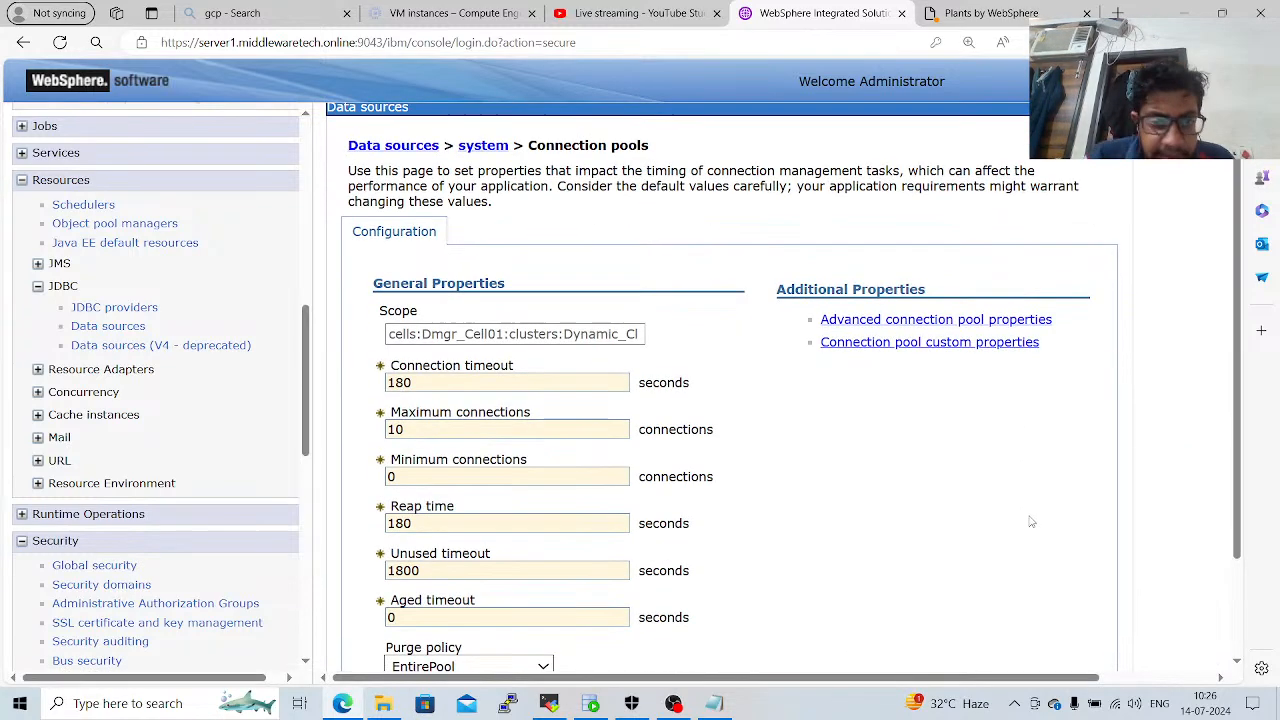
pyautogui.scroll(-1, 1031, 521)
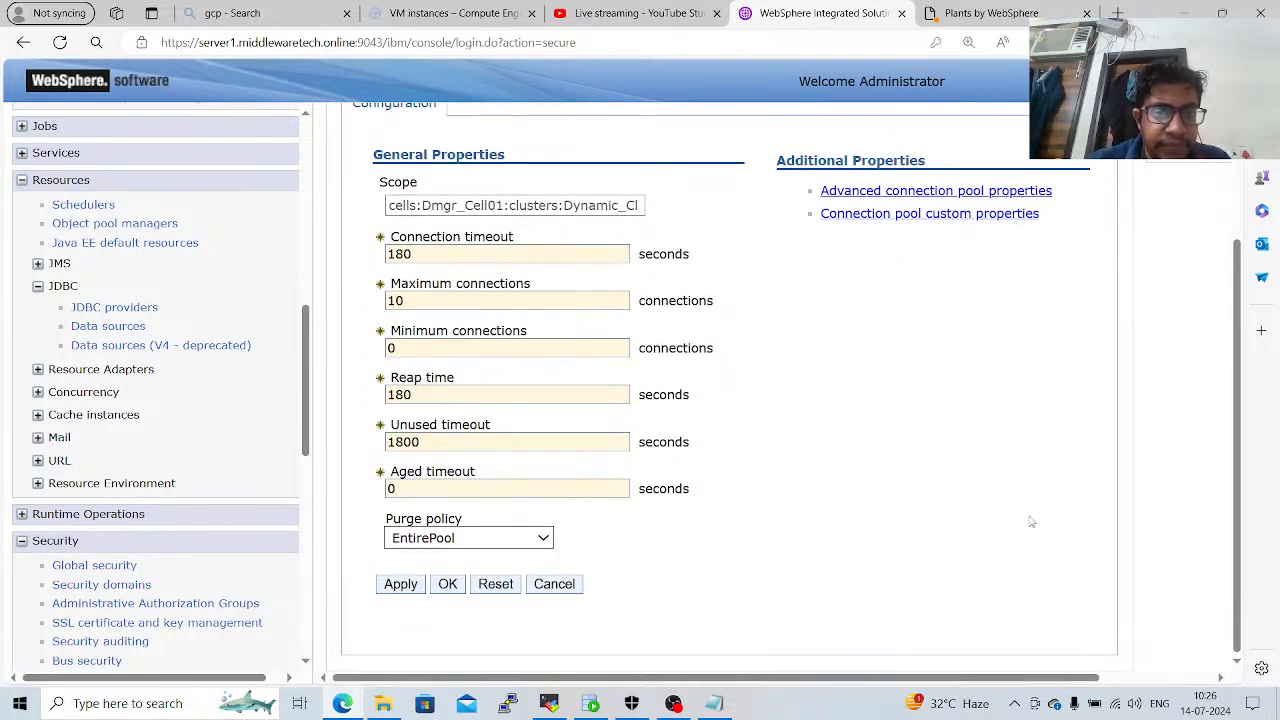
pyautogui.click(575, 351)
pyautogui.doubleClick(542, 293)
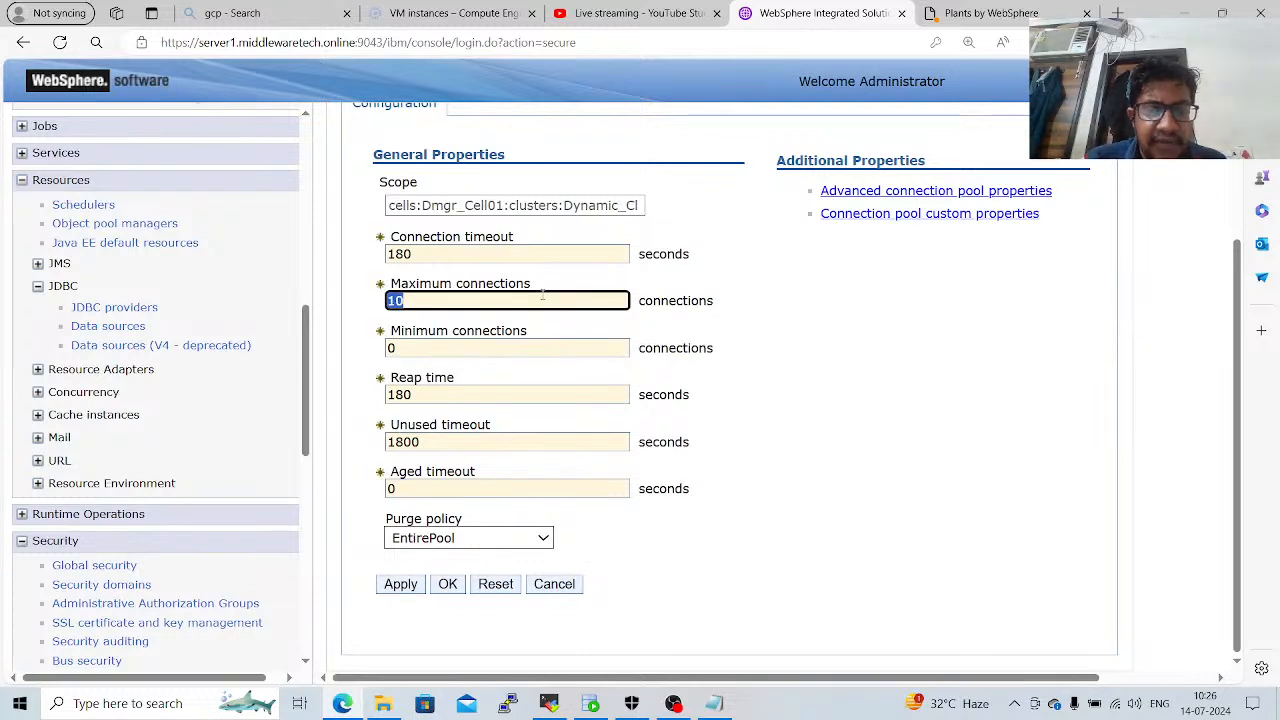
pyautogui.doubleClick(463, 250)
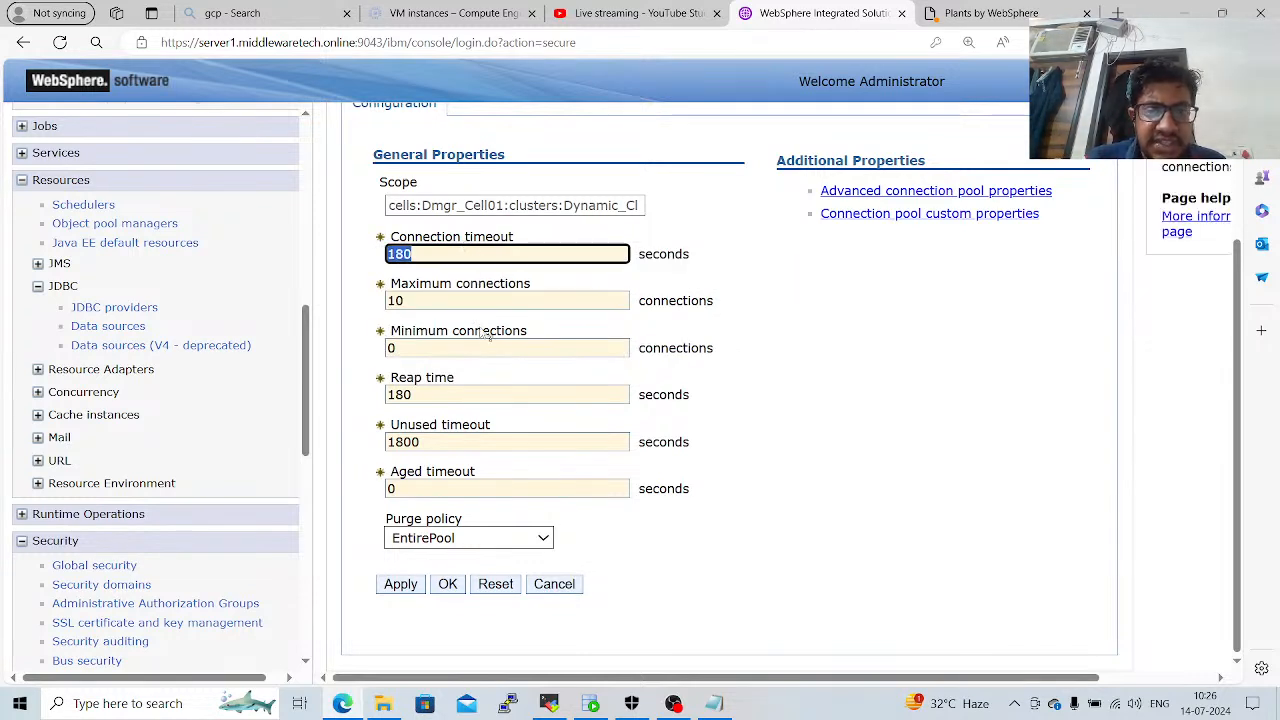
pyautogui.click(515, 394)
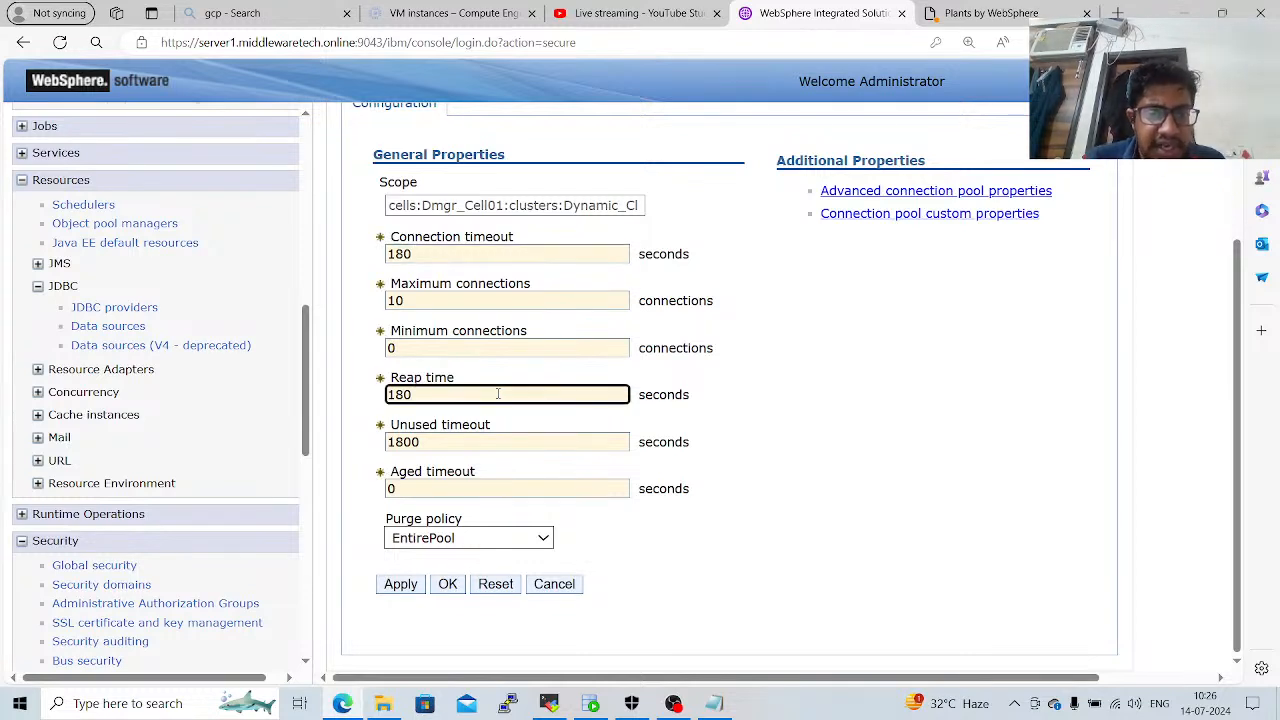
pyautogui.click(497, 441)
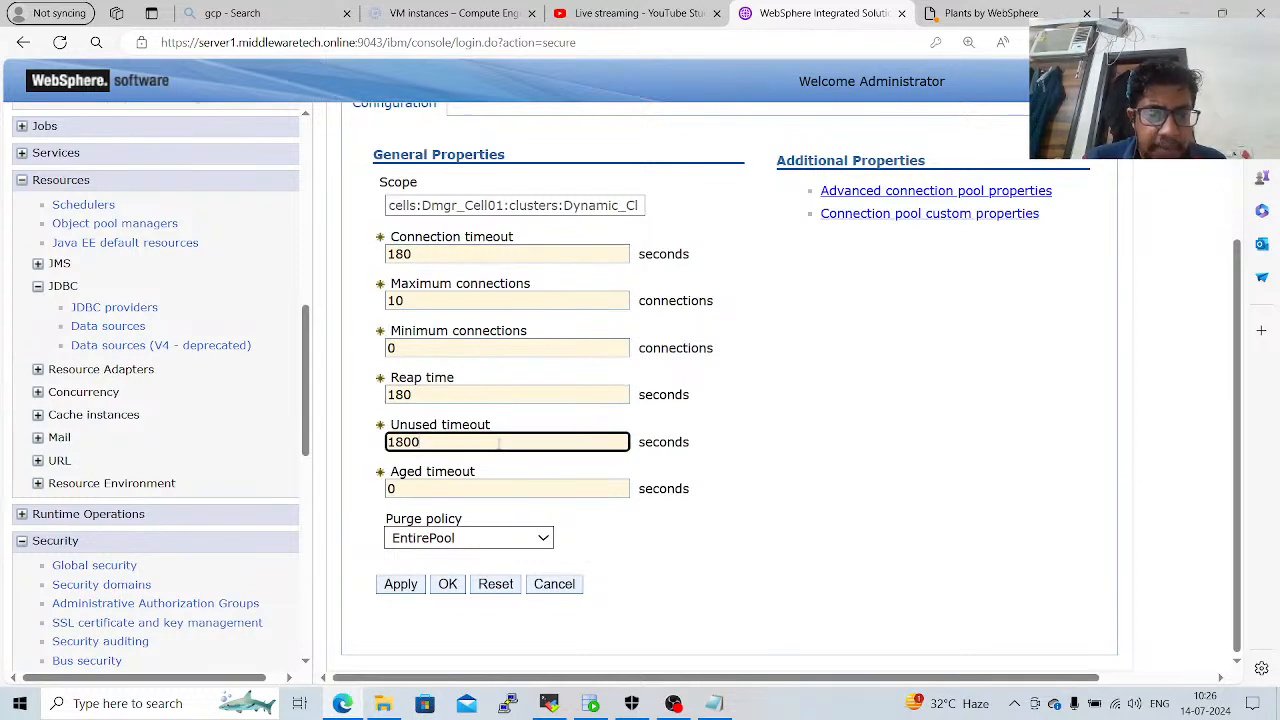
pyautogui.click(469, 541)
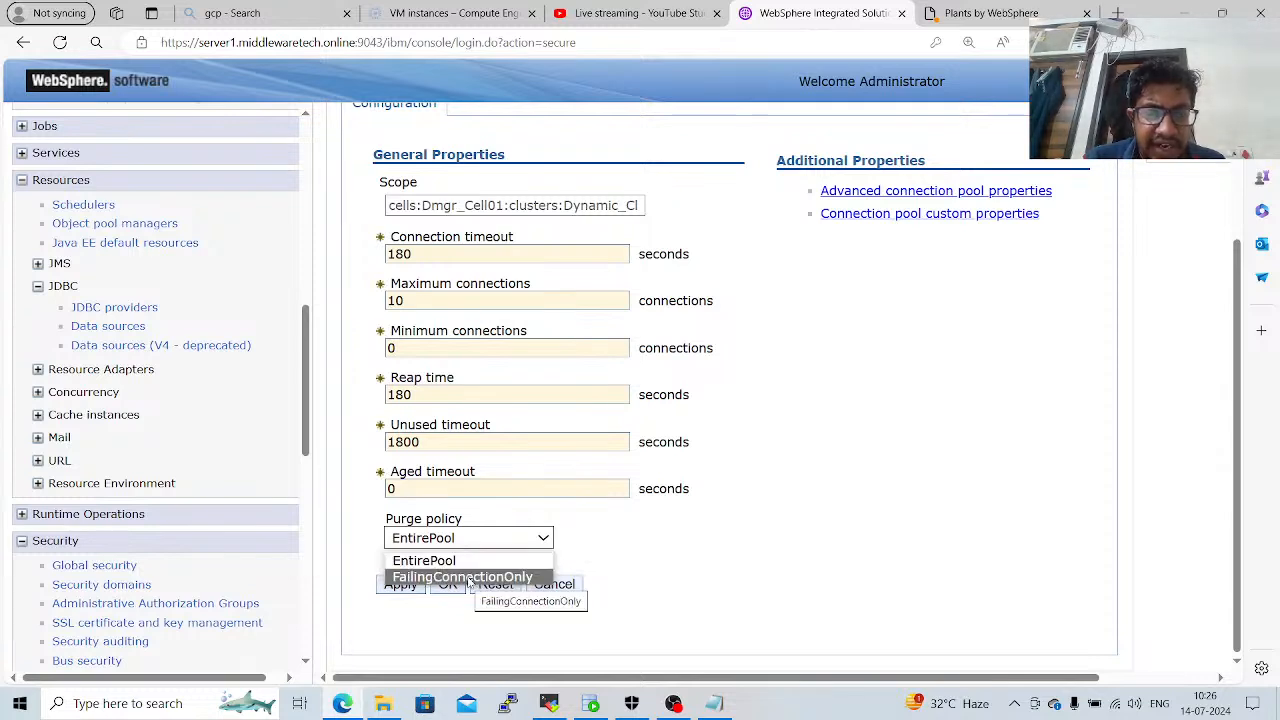
pyautogui.click(603, 566)
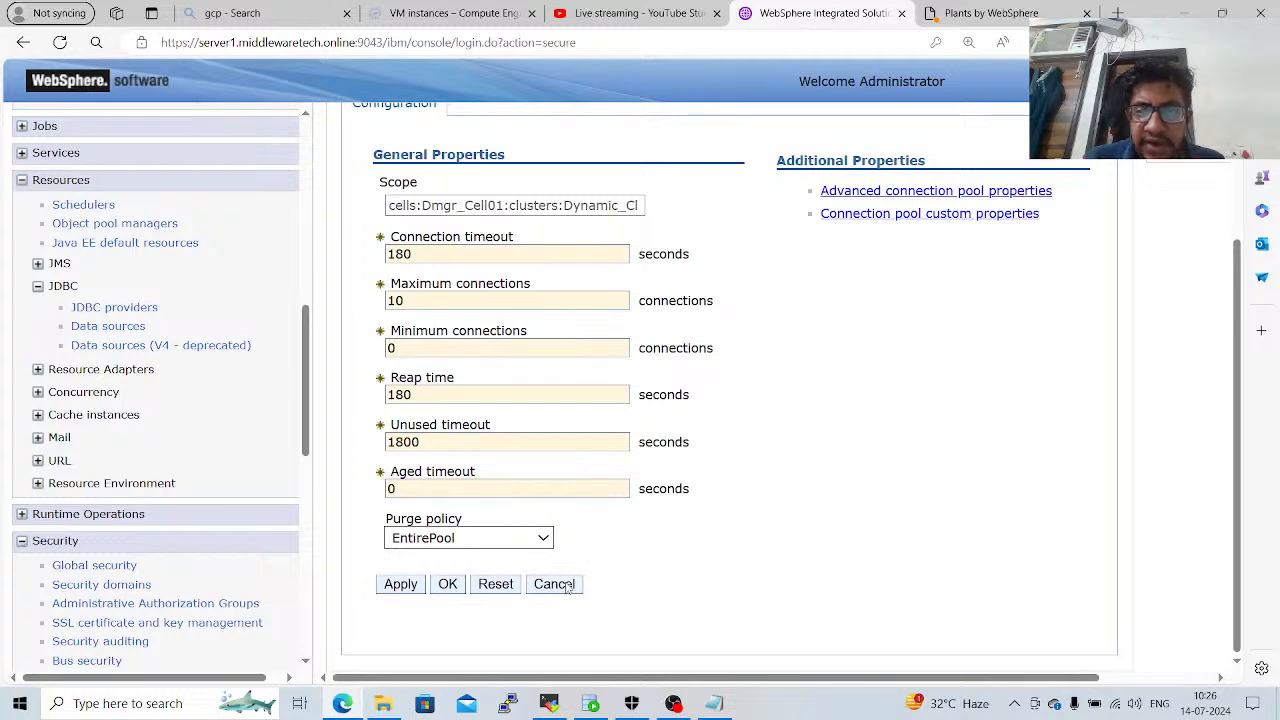
pyautogui.click(566, 587)
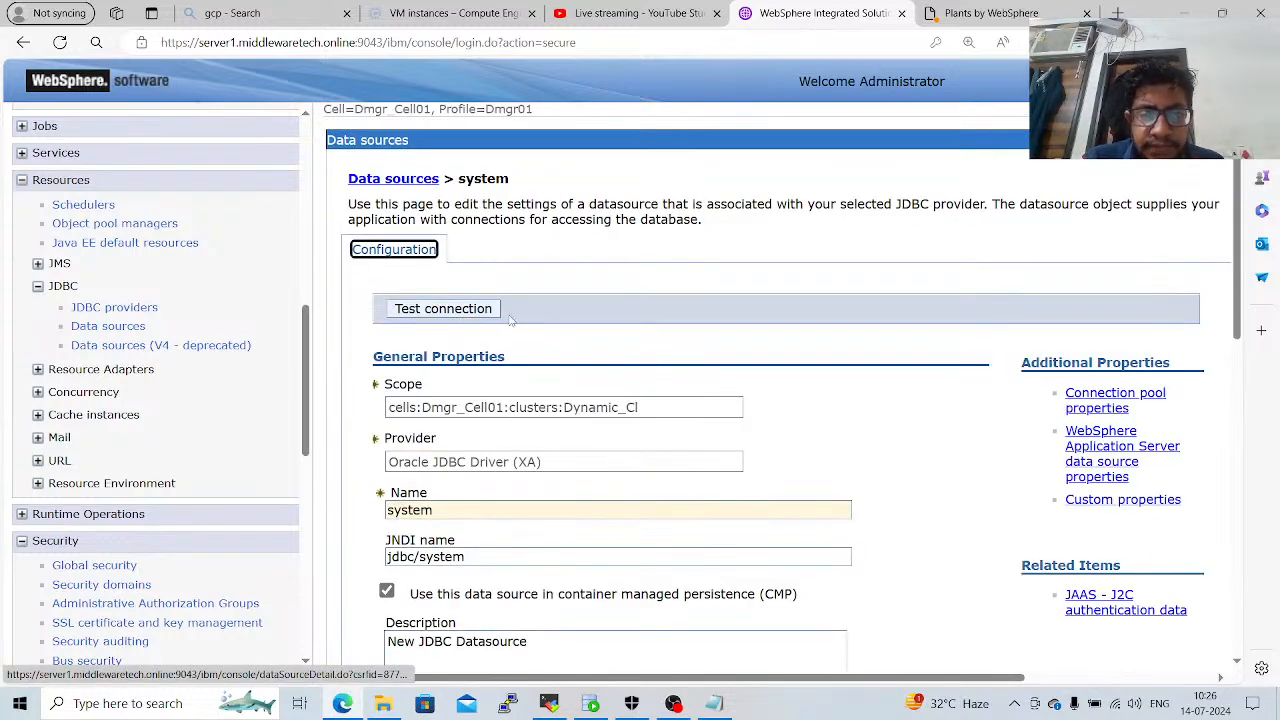
# Test the system data source's connection and log out of the WebSphere console.
pyautogui.click(489, 310)
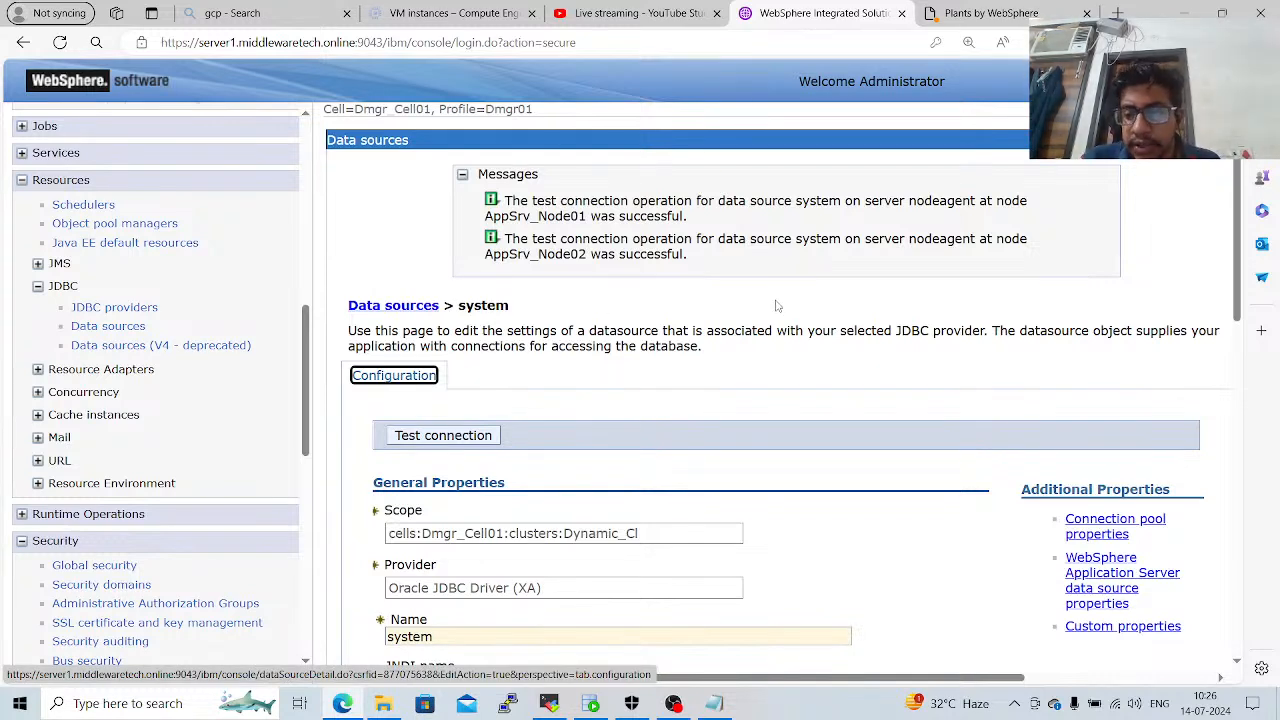
pyautogui.click(1112, 81)
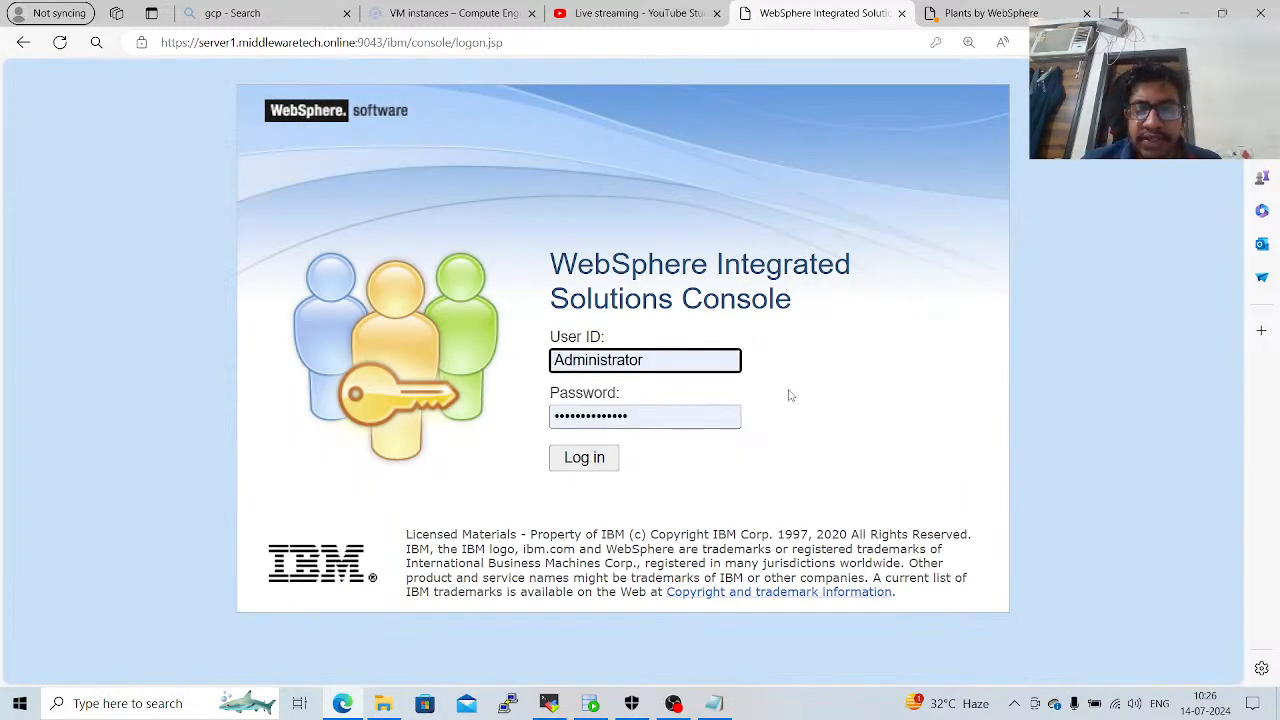
# Close the Notepad document with the Oracle Docker image installation steps and switch to OBS.
pyautogui.click(713, 703)
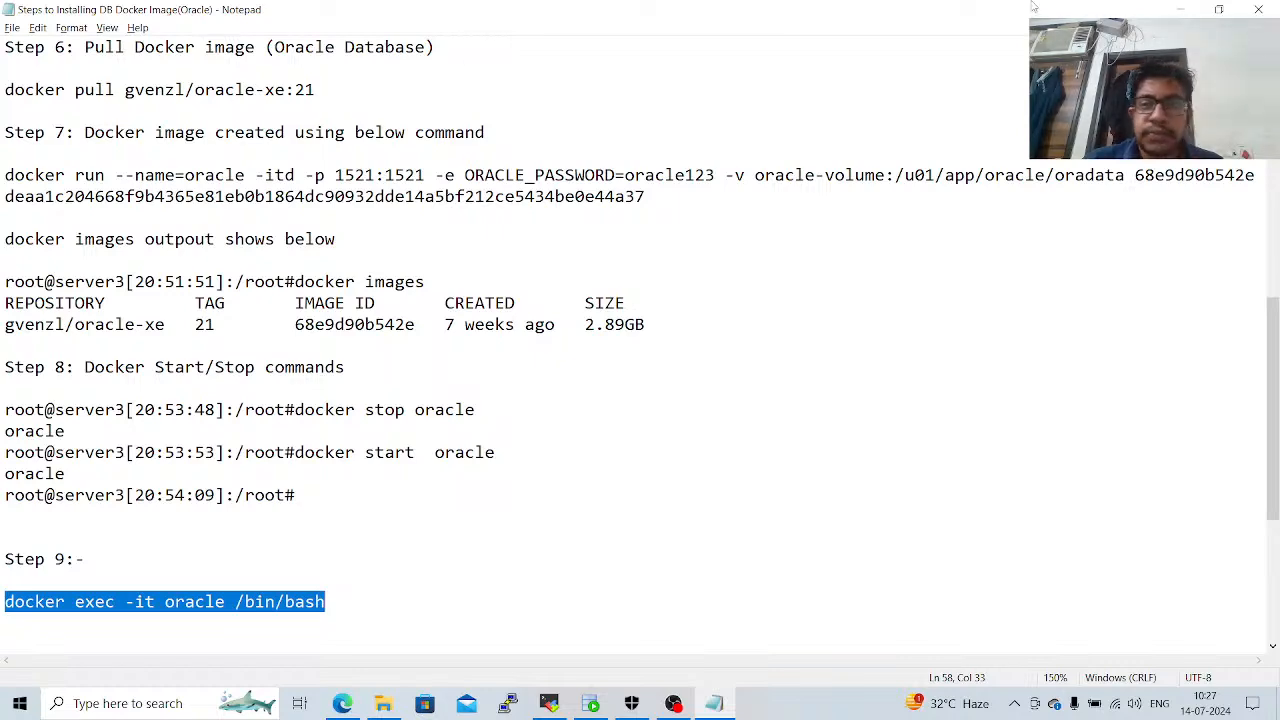
pyautogui.click(1258, 9)
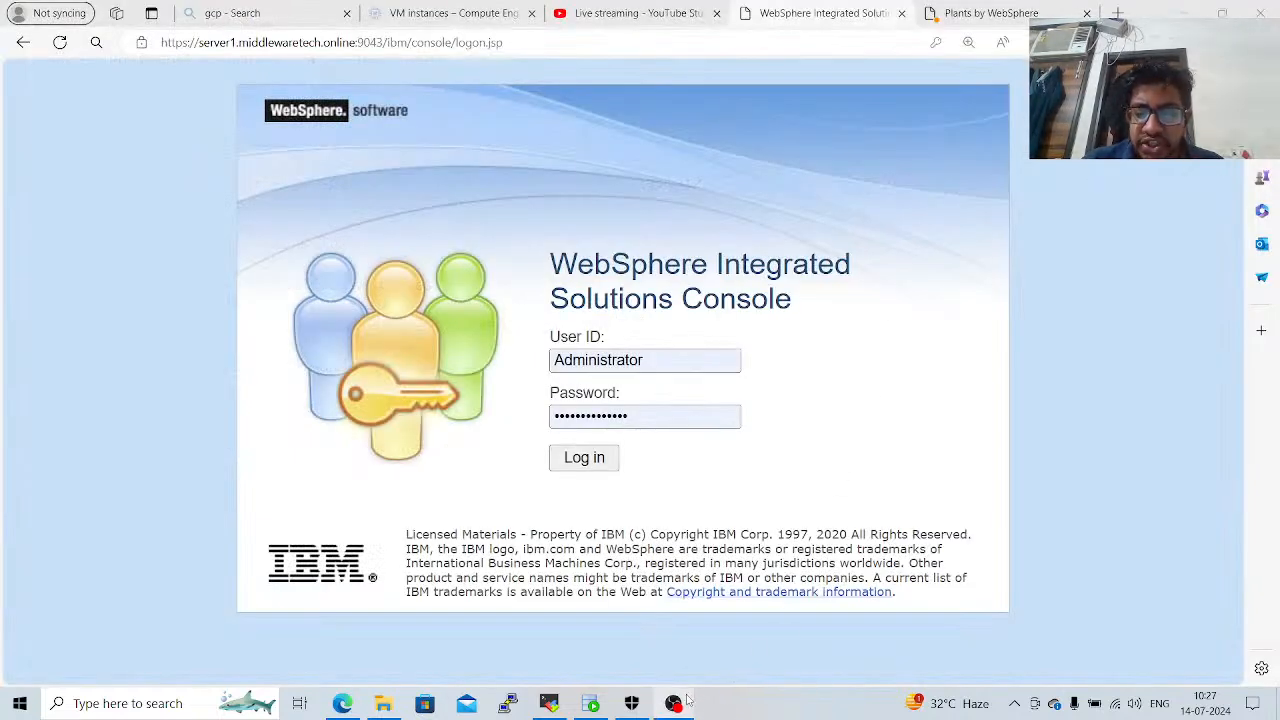
pyautogui.moveTo(689, 703)
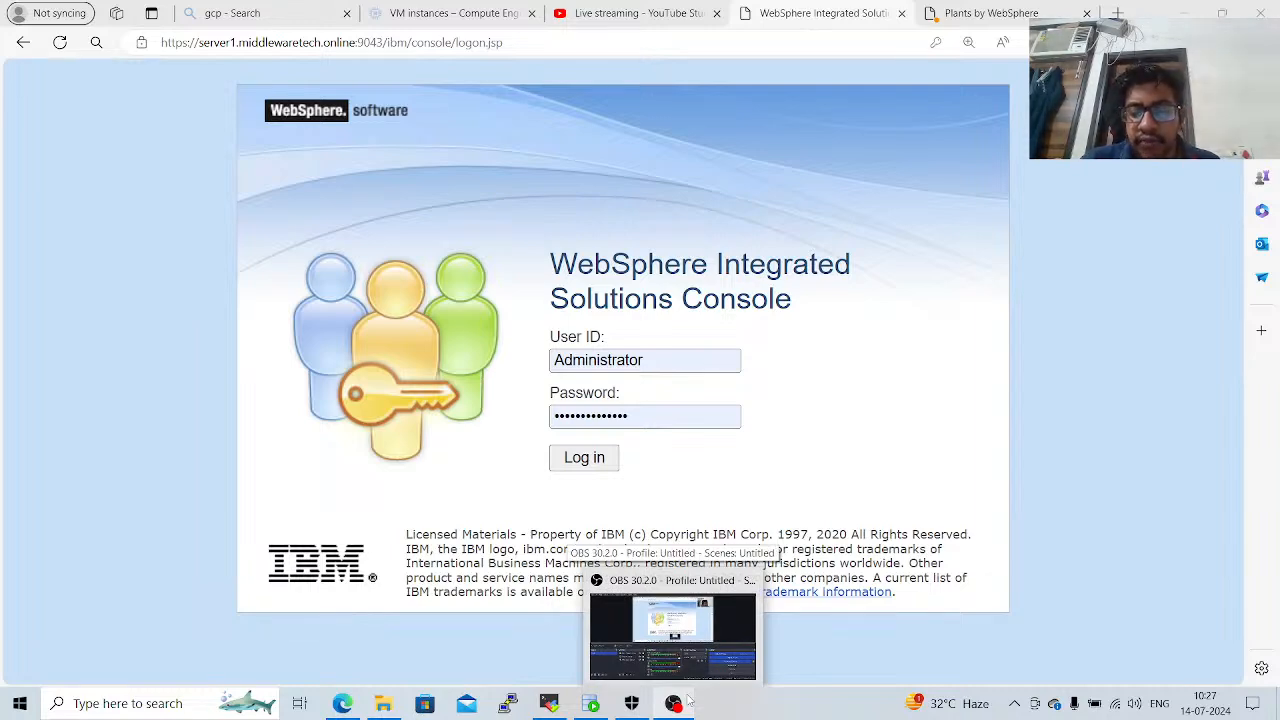
pyautogui.click(705, 660)
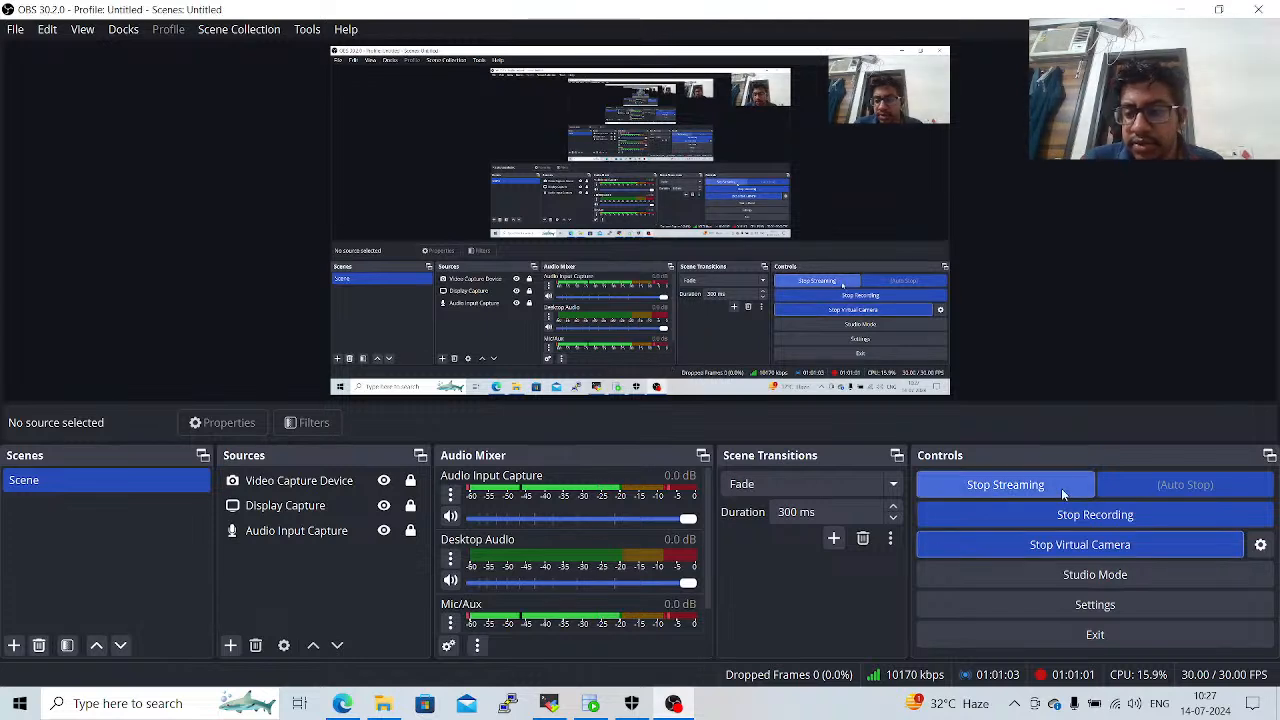